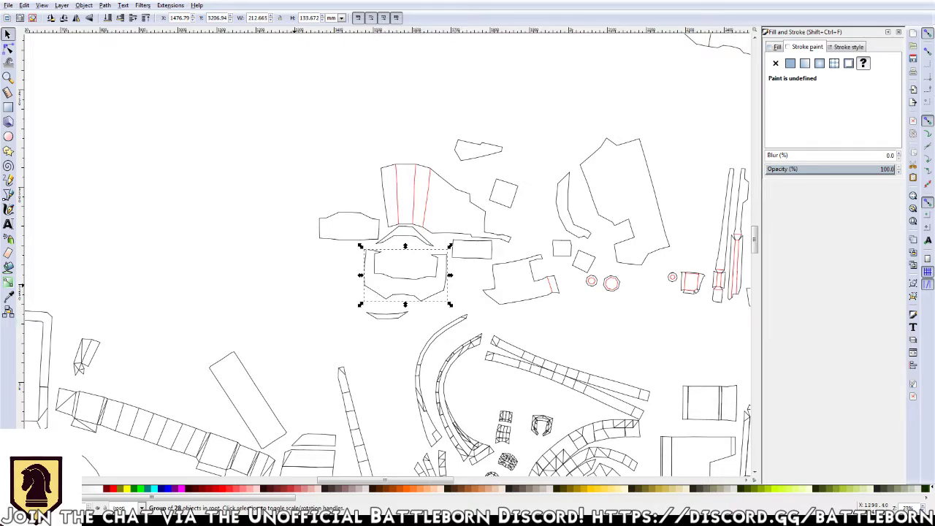
Clear the selection and save the armor pattern document with Ctrl+S
left_click(309, 289)
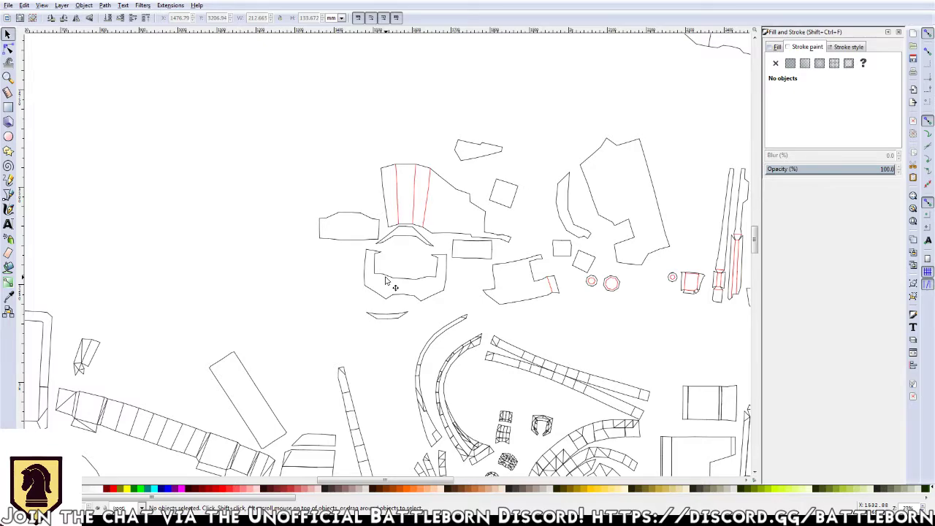
key("ctrl+s")
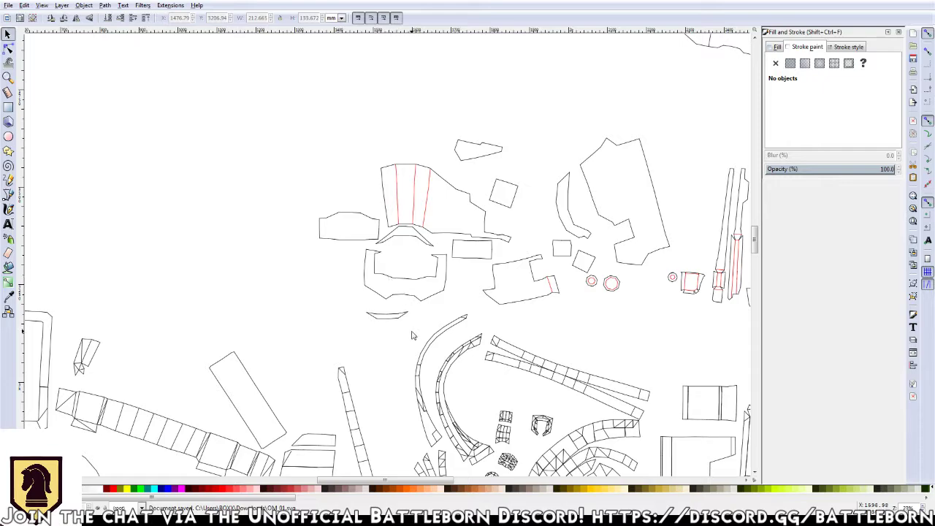
scroll(409, 307, "down", 2)
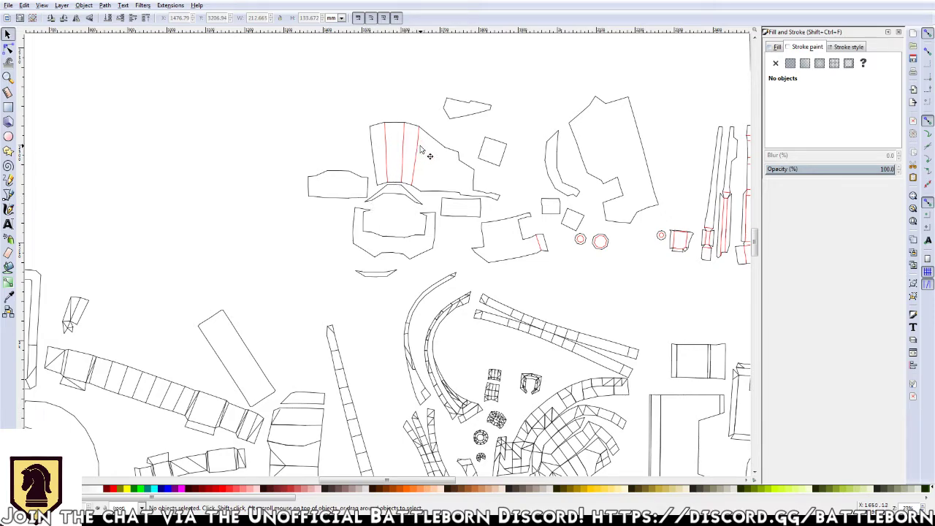
Zoom in on the armor piece with the red fold lines
scroll(421, 150, "up", 1, "ctrl")
scroll(421, 150, "up", 2, "ctrl")
scroll(421, 150, "up", 2, "ctrl")
Select all parts of the right-hand red fold line and colour it black
scroll(421, 150, "up", 1, "ctrl")
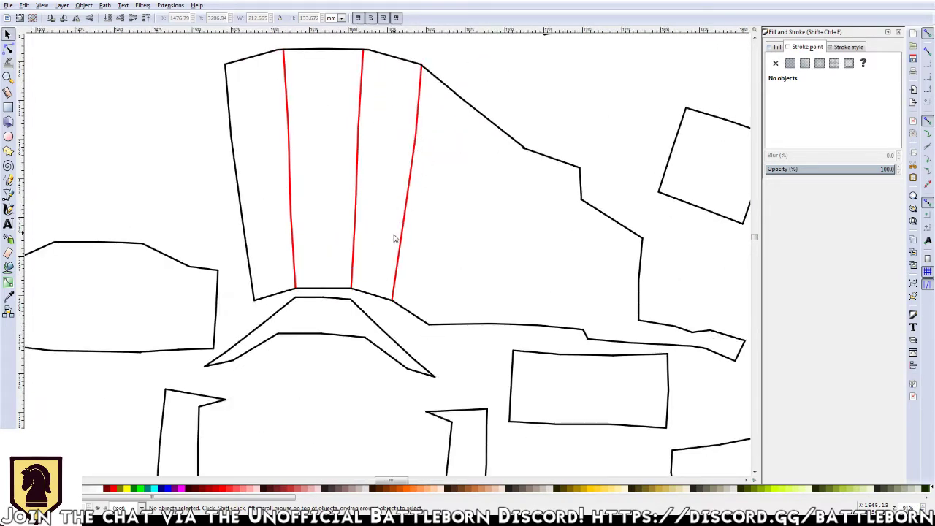
left_click(395, 263)
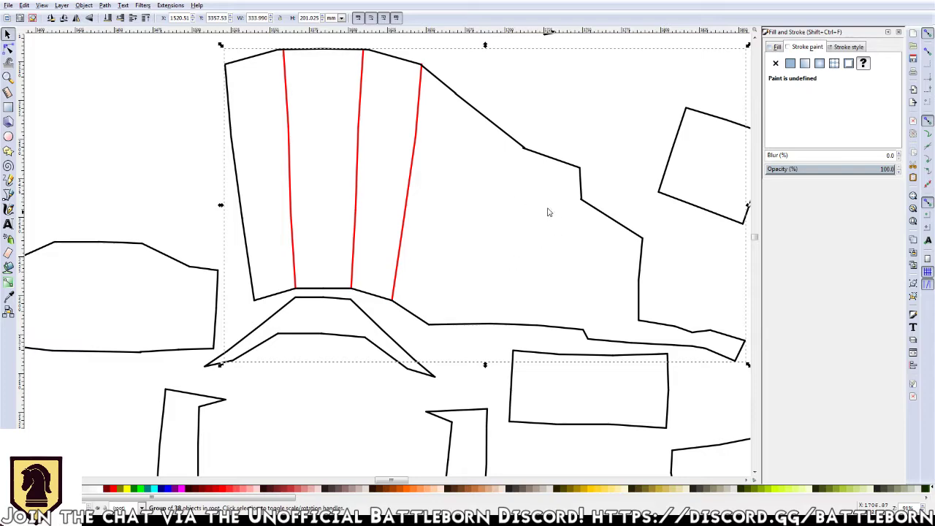
left_click(403, 268)
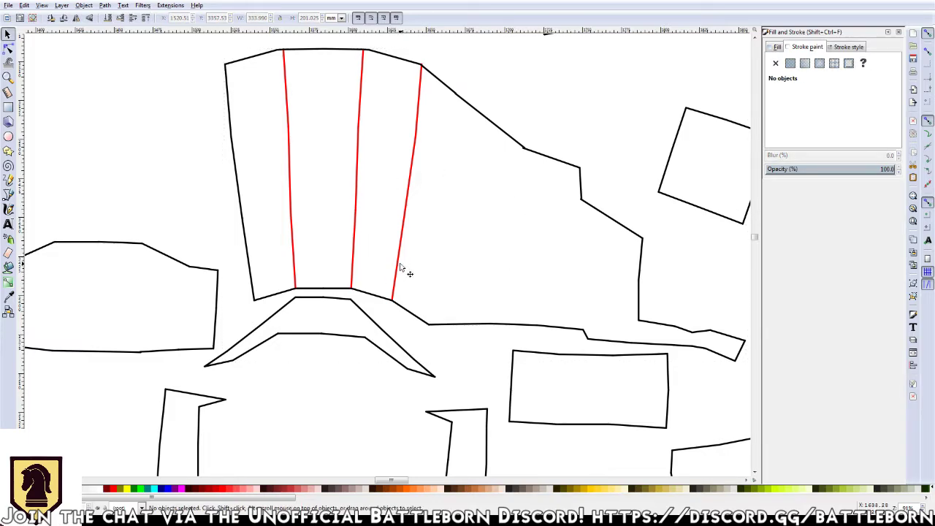
left_click(403, 267, "ctrl")
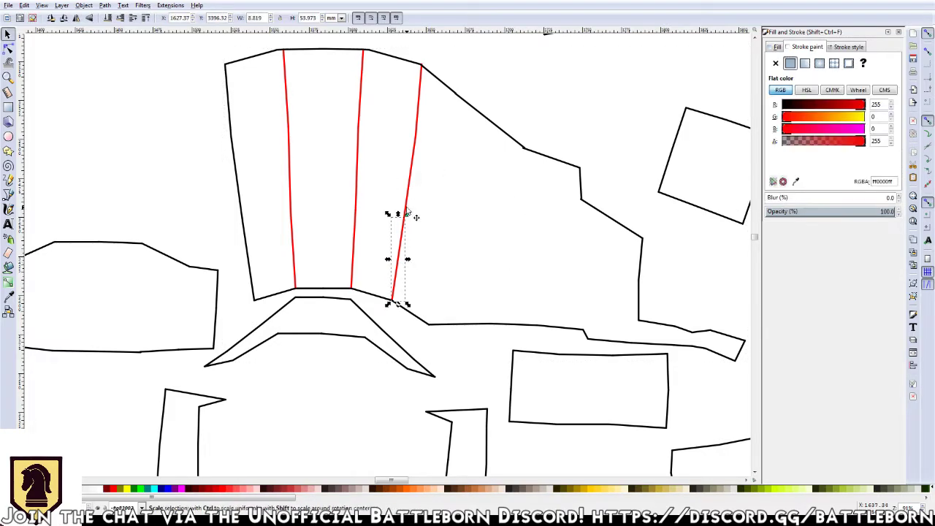
left_click(411, 176, "ctrl+shift")
left_click(420, 113, "ctrl+shift")
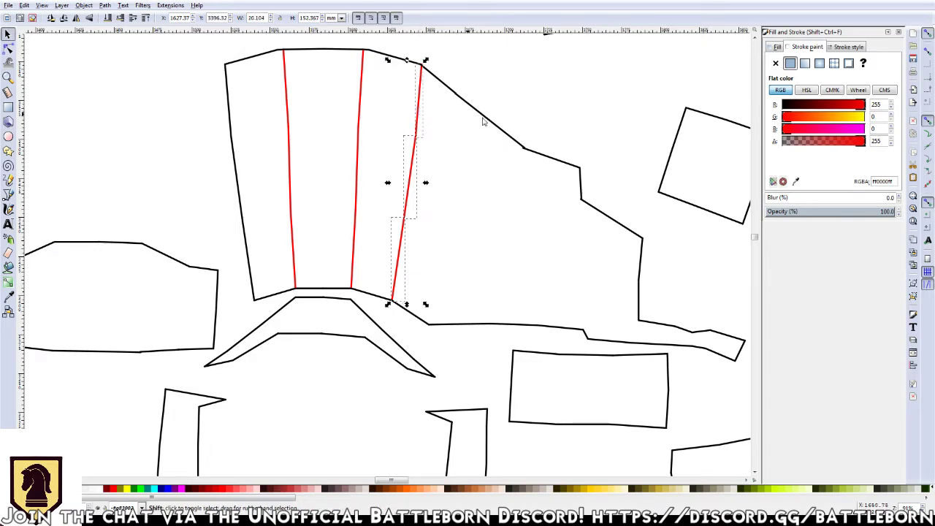
left_click_drag(822, 104, 753, 124)
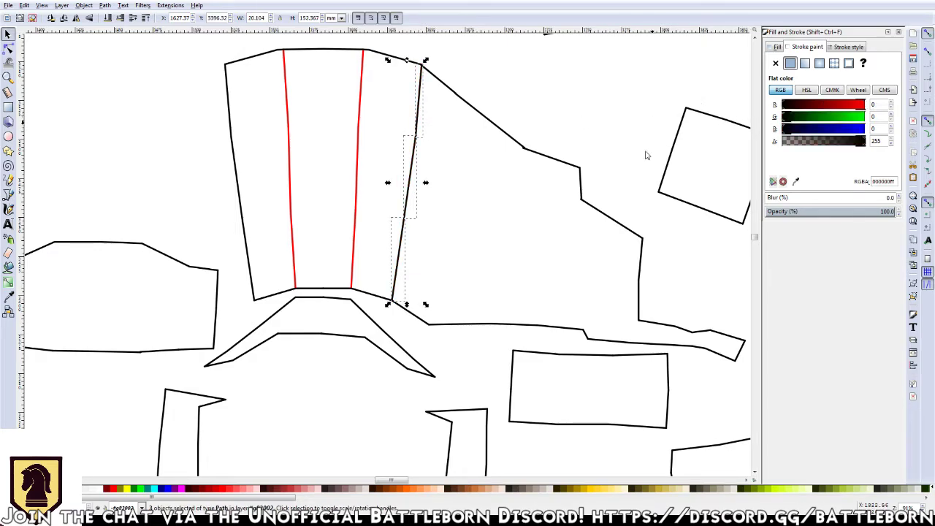
Select the neighbouring piece's outline paths, excluding the rotated square and adding the missed edge
left_click_drag(548, 302, 383, 295)
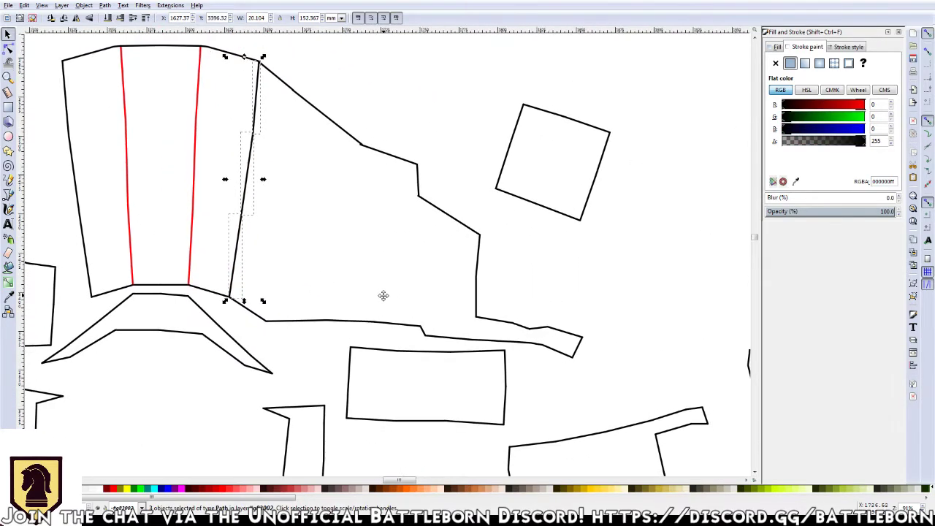
left_click_drag(619, 378, 224, 55)
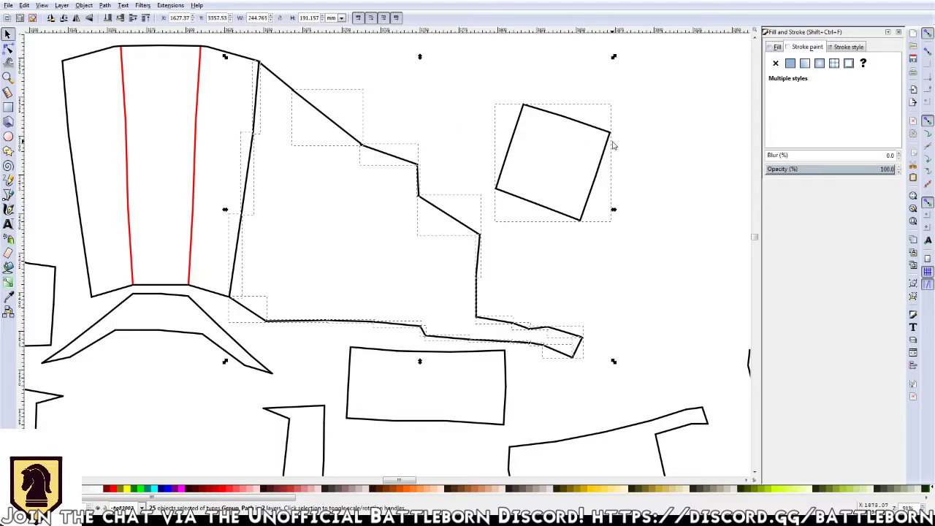
left_click(515, 146, "shift")
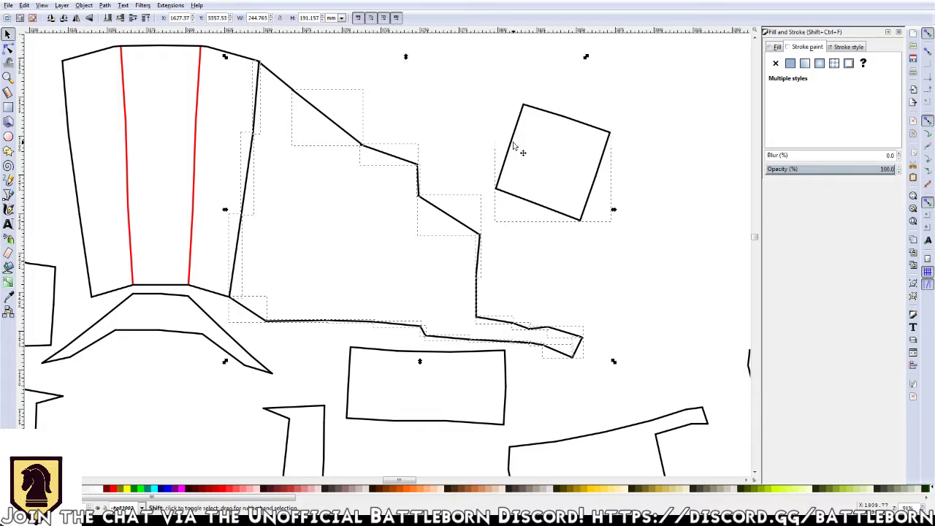
left_click(287, 86, "shift")
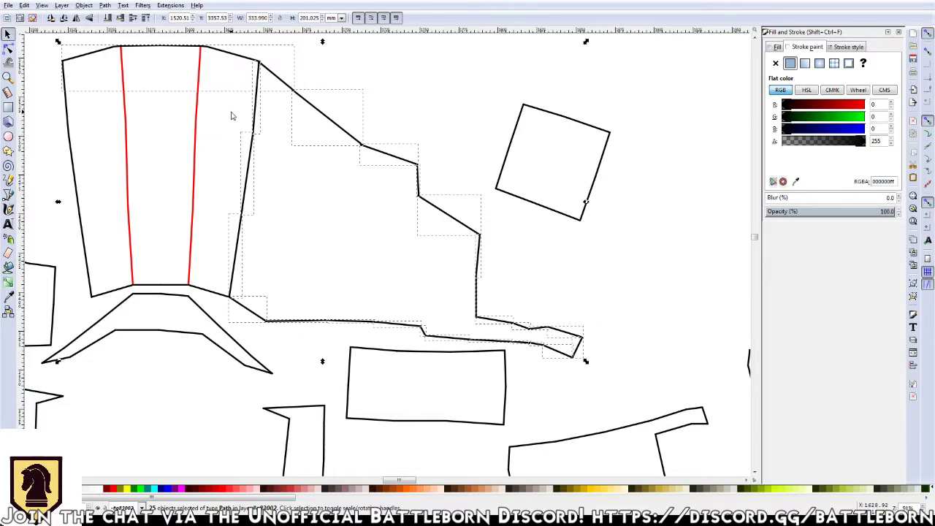
Delete the segment leading into the middle node of the neighbouring piece's diagonal edge
scroll(241, 125, "up", 2, "ctrl")
scroll(322, 196, "up", 1, "ctrl")
scroll(321, 196, "up", 2, "ctrl")
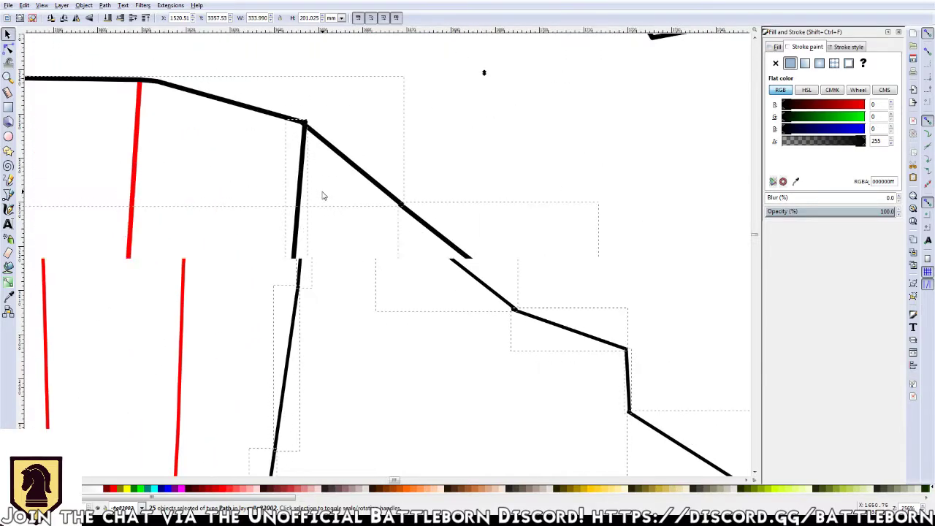
scroll(321, 196, "up", 1, "ctrl")
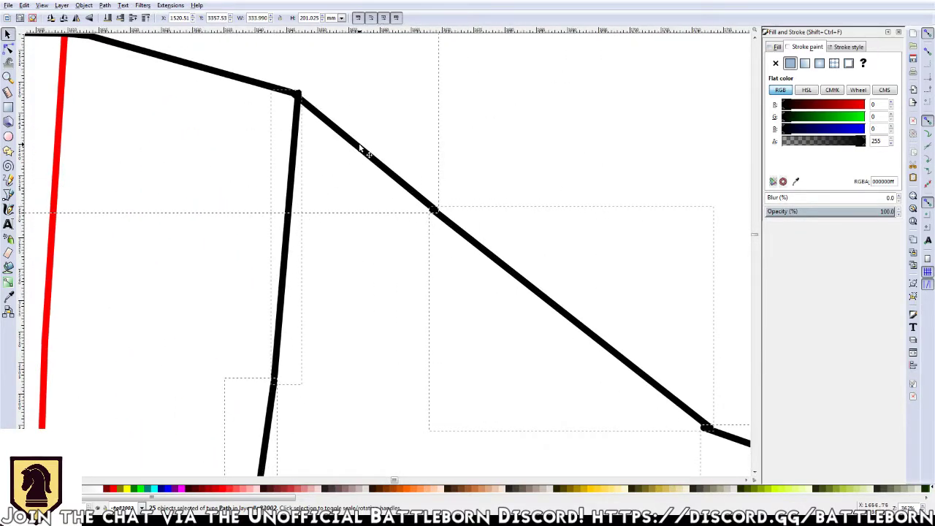
key("n")
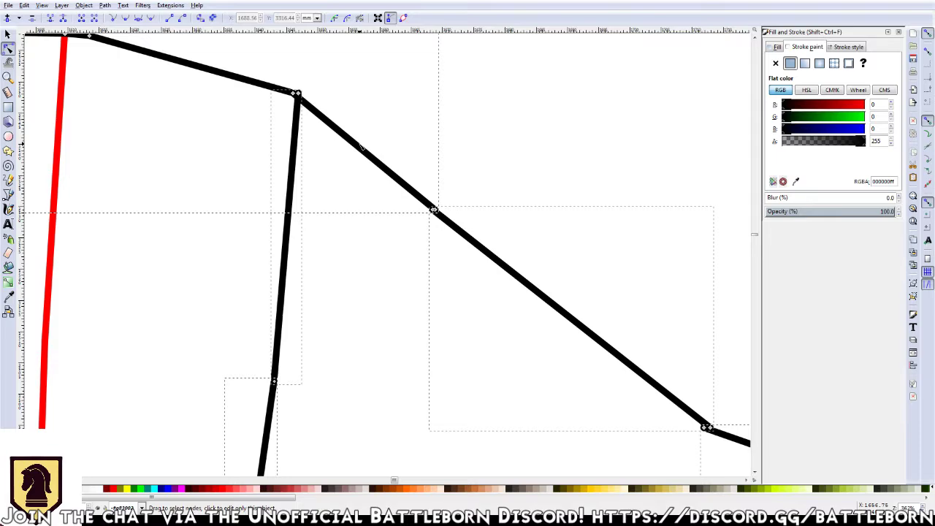
left_click(434, 210)
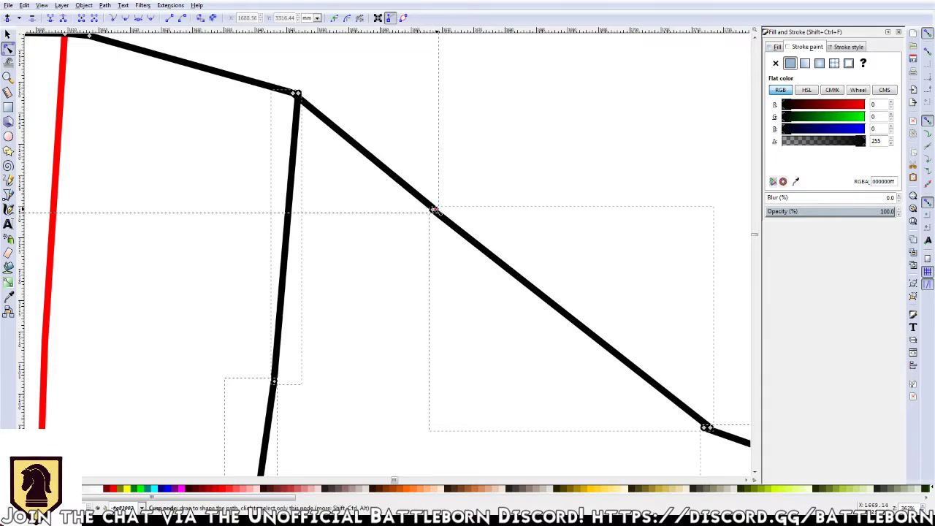
key("alt+Delete")
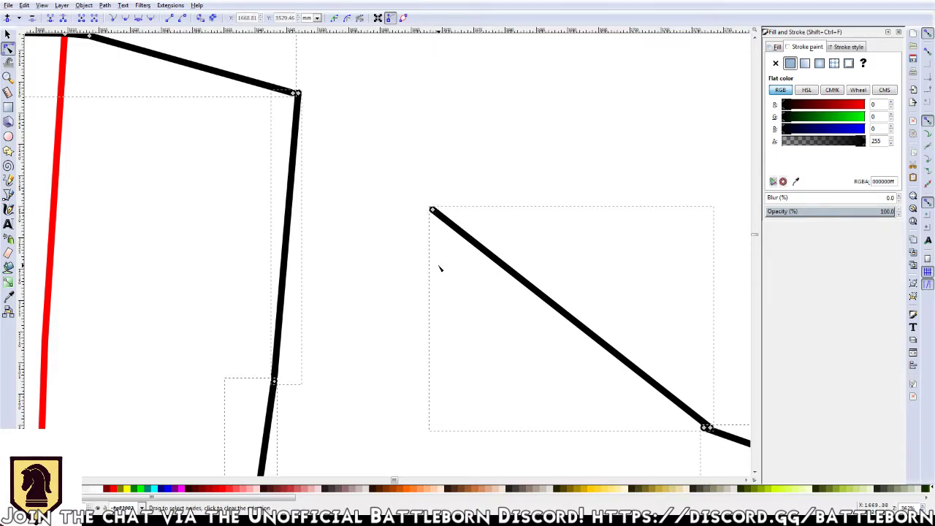
Join the two loose endpoints with a new segment to close the diagonal edge
left_click(297, 94)
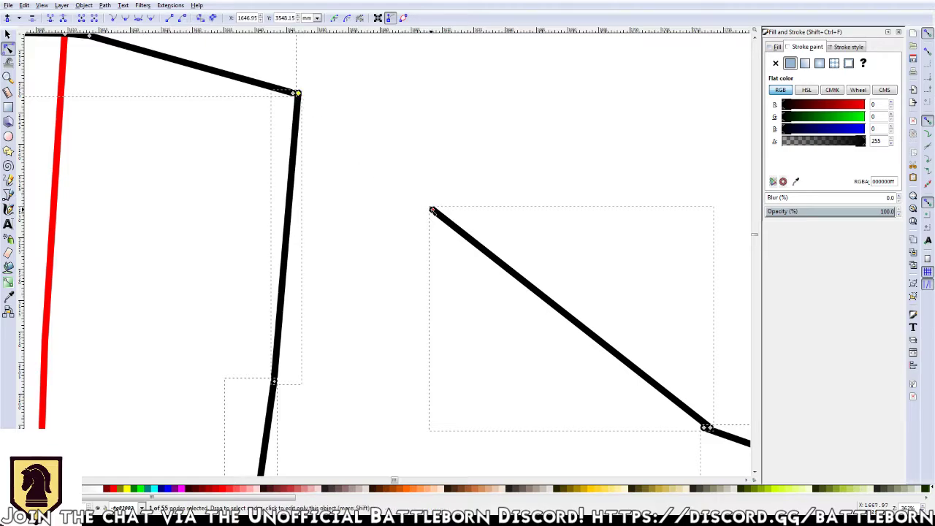
left_click(432, 210, "shift")
left_click(81, 17)
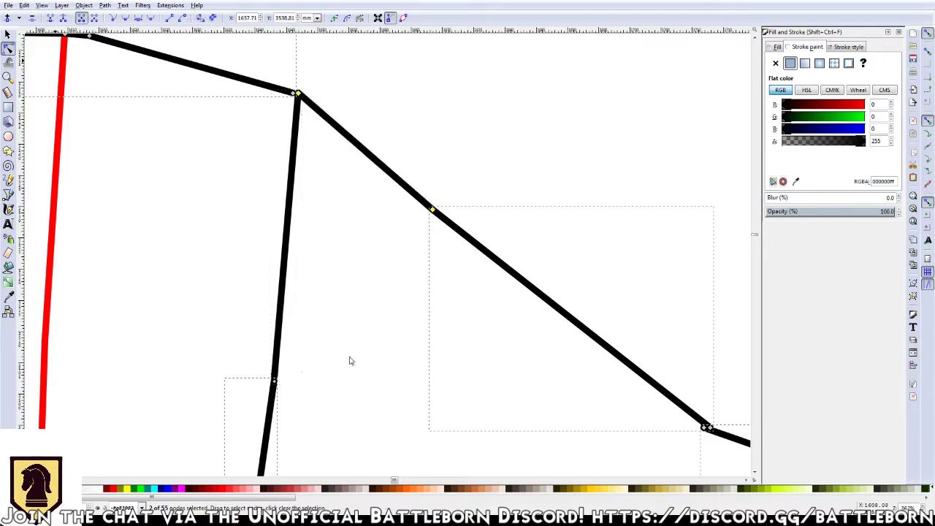
key("minus")
key("minus")
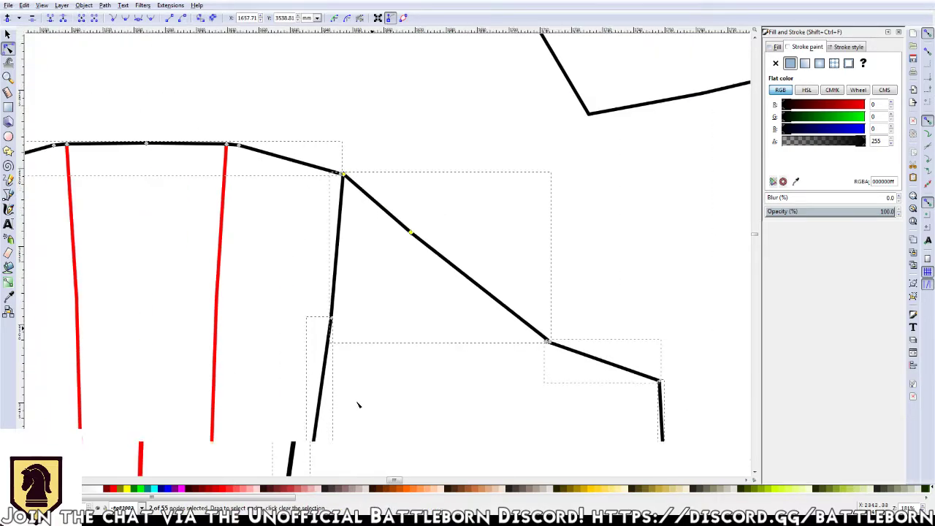
key("minus")
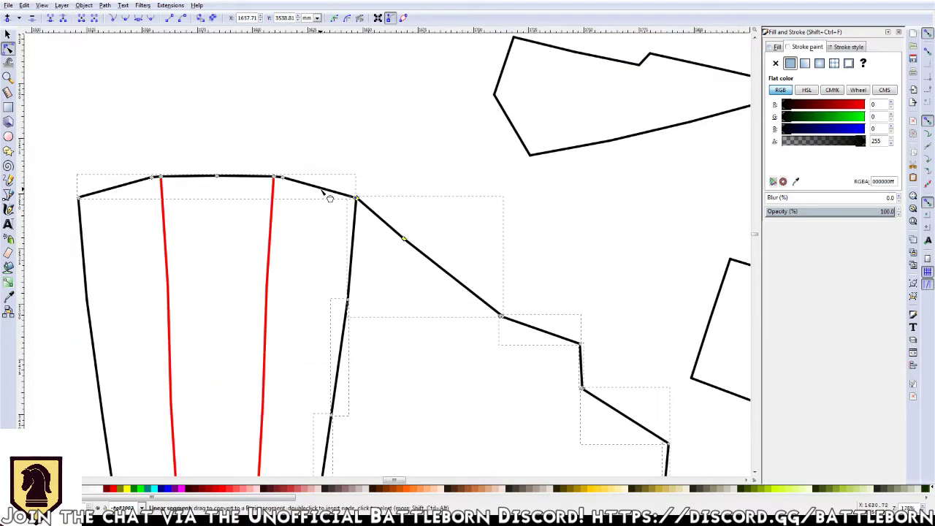
left_click(326, 189, "shift")
Group the neighbouring piece's 23 selected paths into one object
key("s")
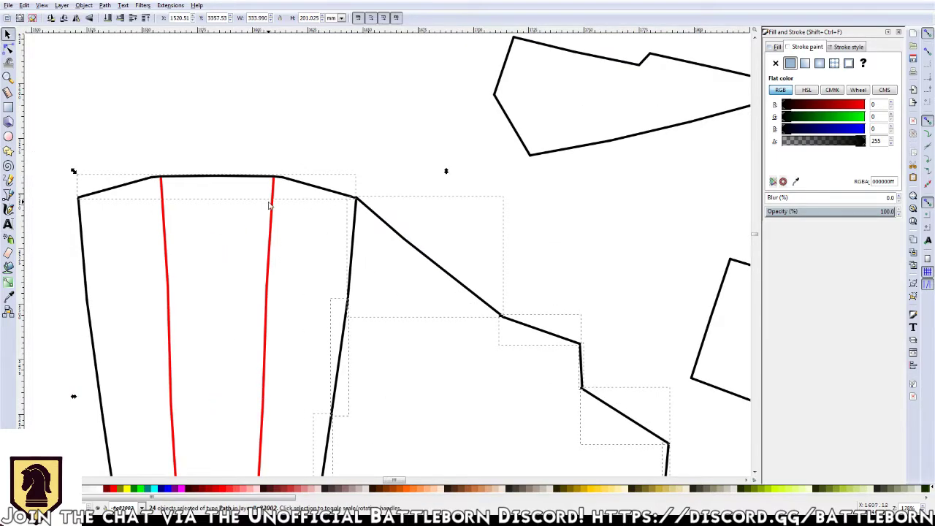
left_click_drag(512, 334, 351, 167)
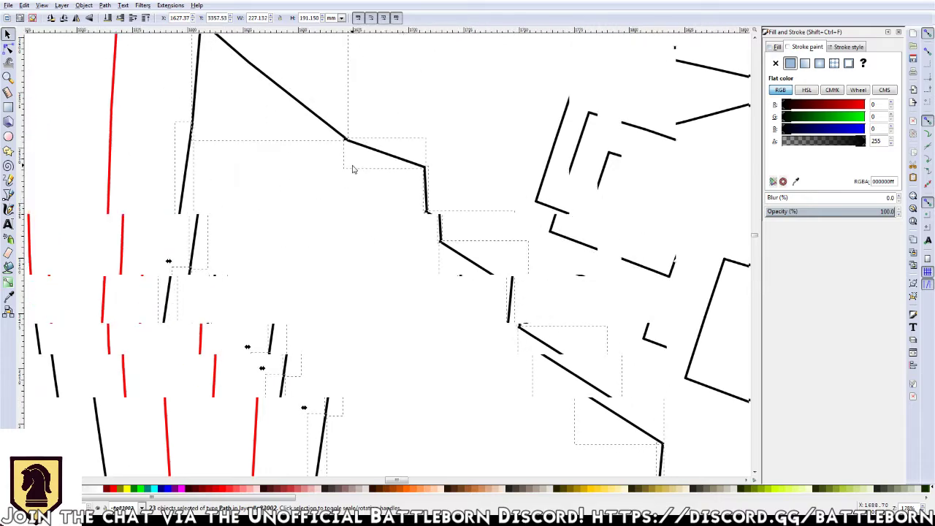
left_click_drag(387, 218, 418, 238)
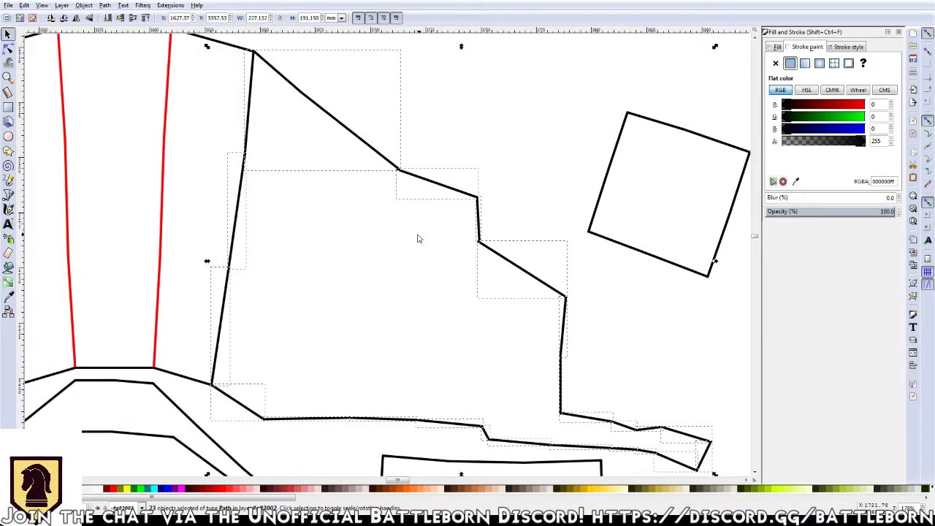
key("ctrl")
scroll(409, 249, "down", 2)
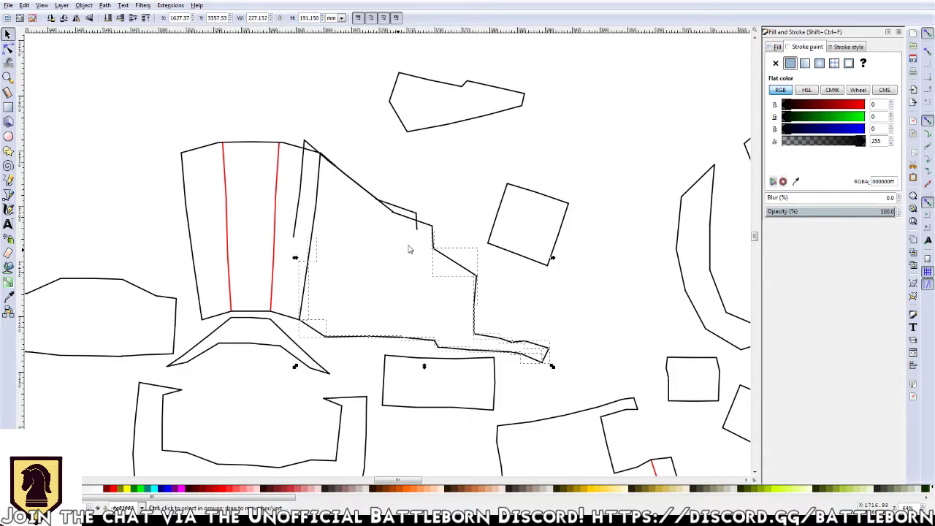
key("ctrl+g")
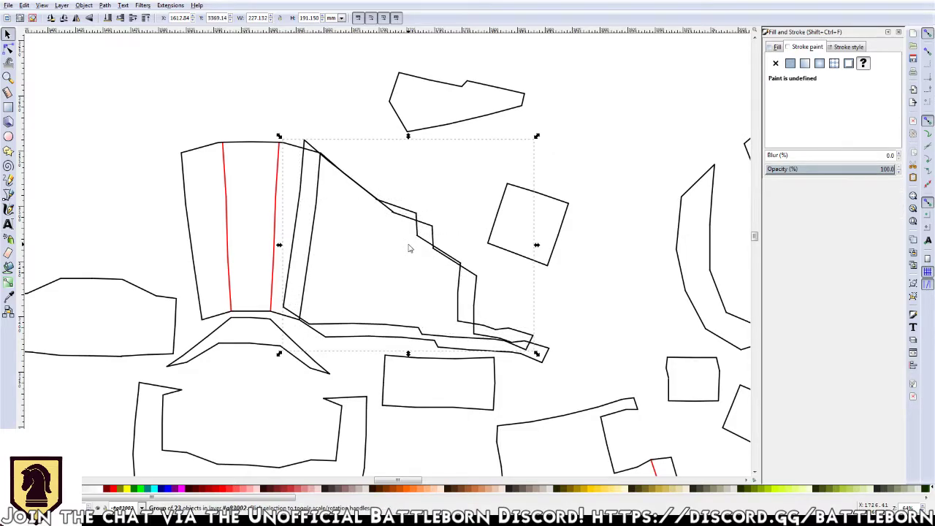
Move the grouped piece left of the red-lined piece and shift a smaller shape down-left
scroll(421, 265, "down", 1)
scroll(488, 253, "left", 3)
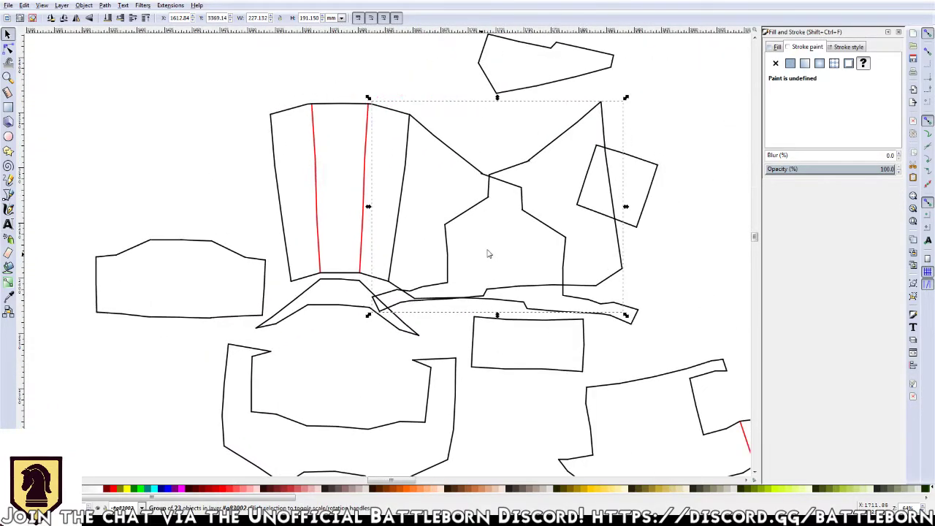
left_click_drag(480, 214, 143, 221)
left_click_drag(177, 319, 130, 403)
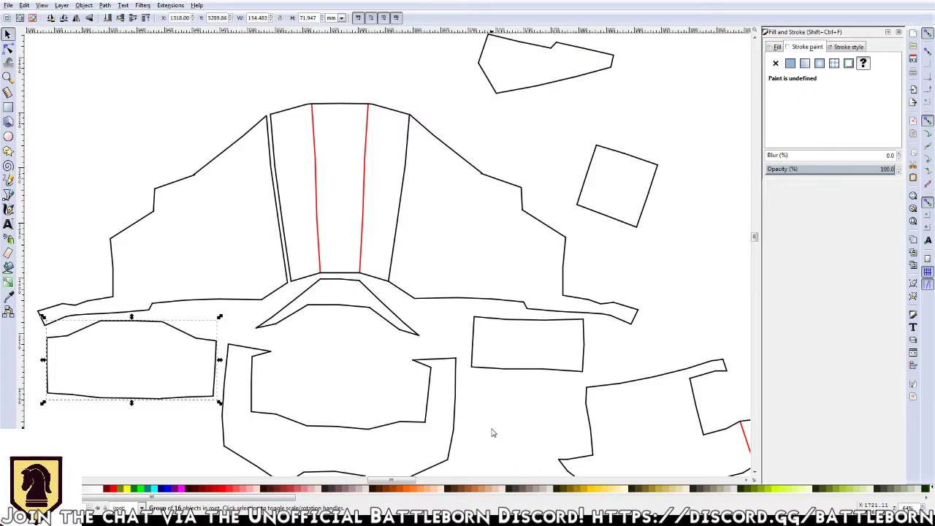
scroll(475, 387, "down", 1)
scroll(468, 372, "down", 3)
scroll(468, 329, "down", 2)
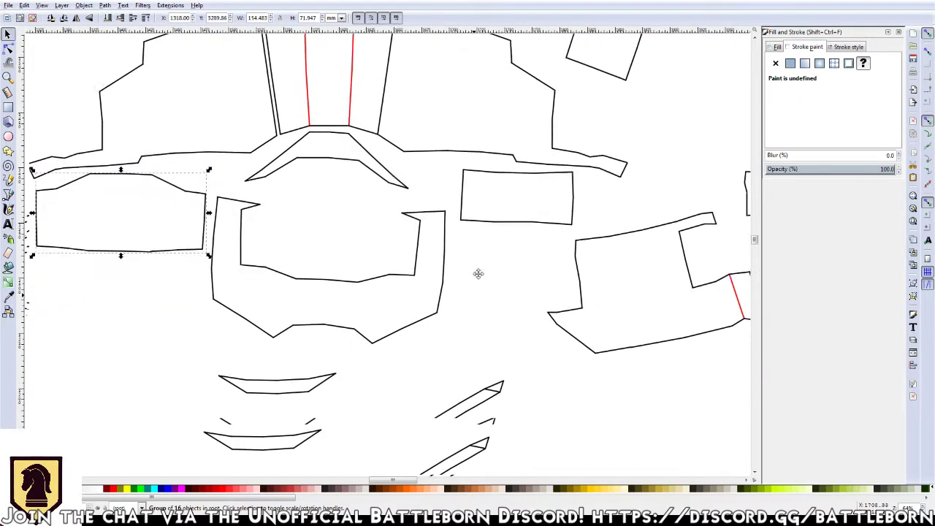
scroll(478, 271, "down", 2)
scroll(475, 365, "down", 3)
scroll(351, 167, "down", 2)
scroll(351, 167, "right", 3)
scroll(596, 343, "right", 9)
scroll(596, 344, "down", 2)
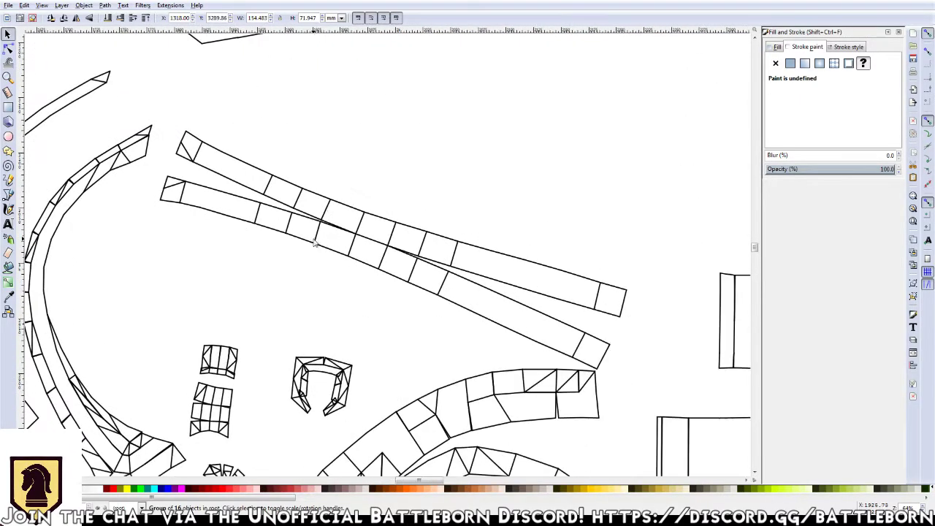
scroll(595, 344, "right", 10)
scroll(539, 229, "right", 6)
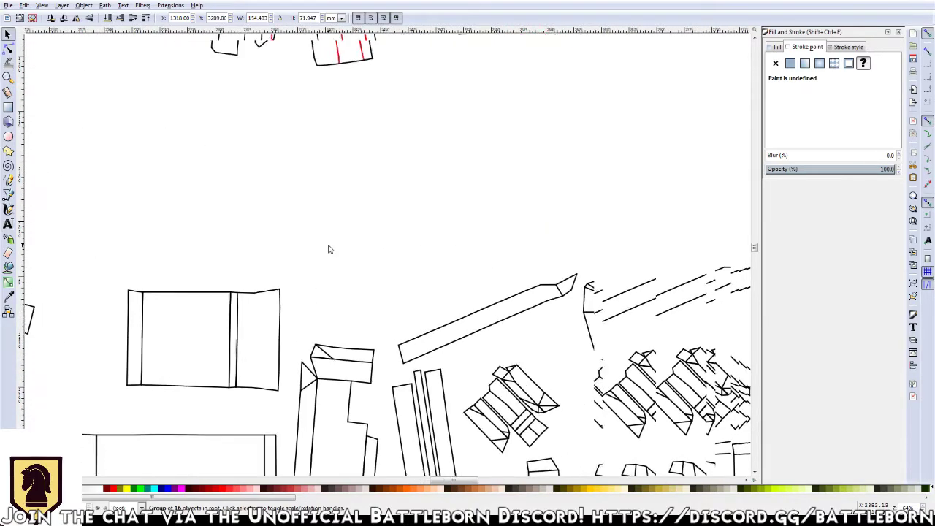
left_click_drag(557, 316, 272, 152)
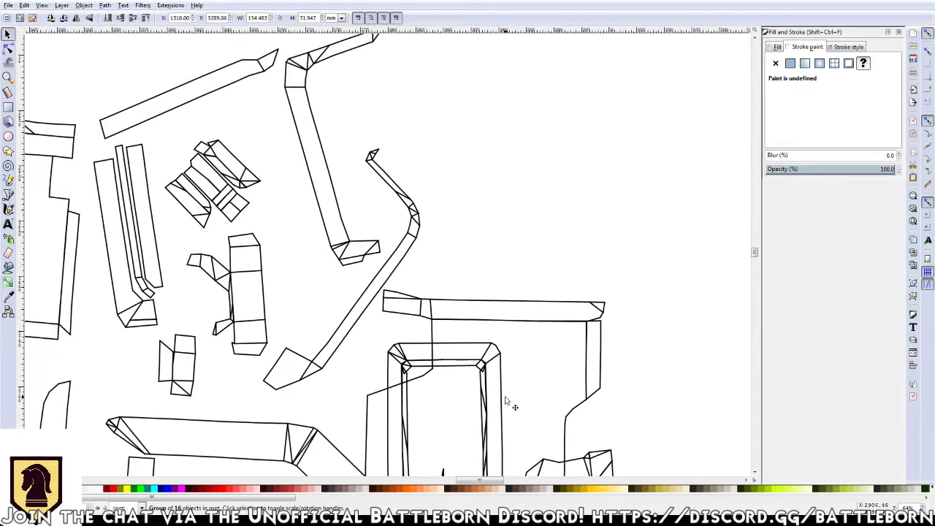
scroll(512, 292, "up", 2)
scroll(555, 315, "left", 4)
scroll(581, 341, "down", 2)
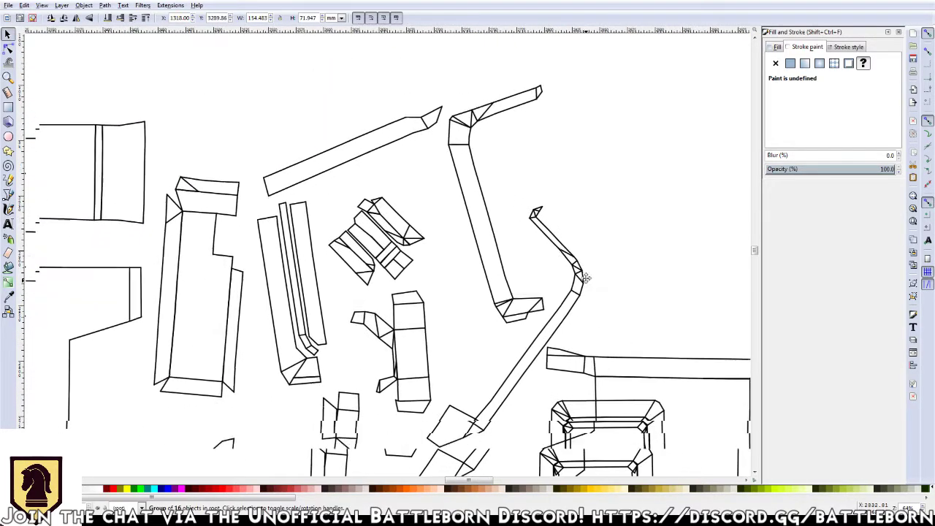
scroll(589, 310, "left", 1)
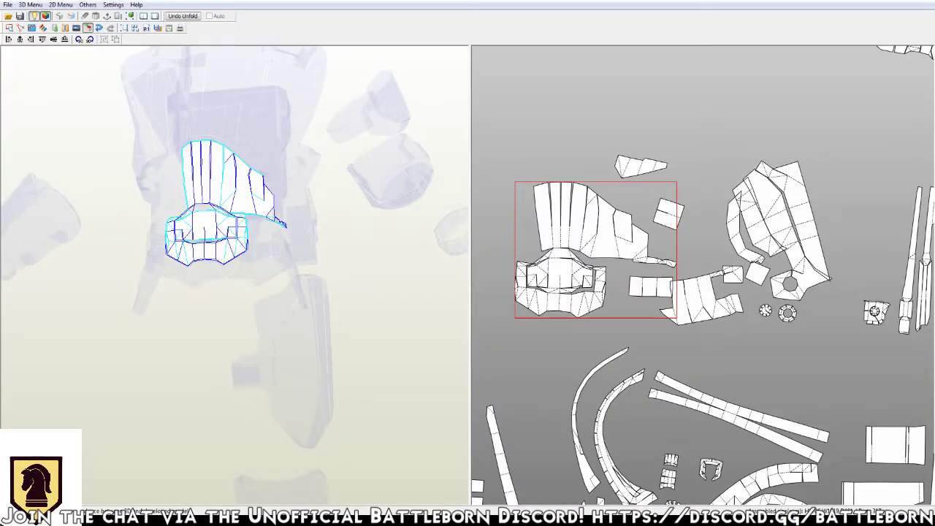
Pan and zoom the 2D unfold view onto the thin strip pieces, keeping the 3D model visible
left_click_drag(731, 329, 475, 214)
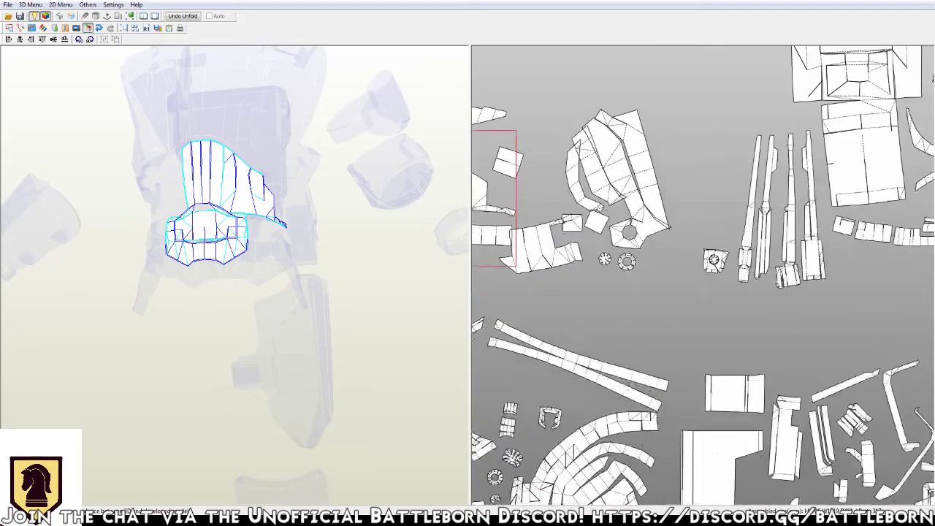
left_click_drag(816, 384, 738, 307)
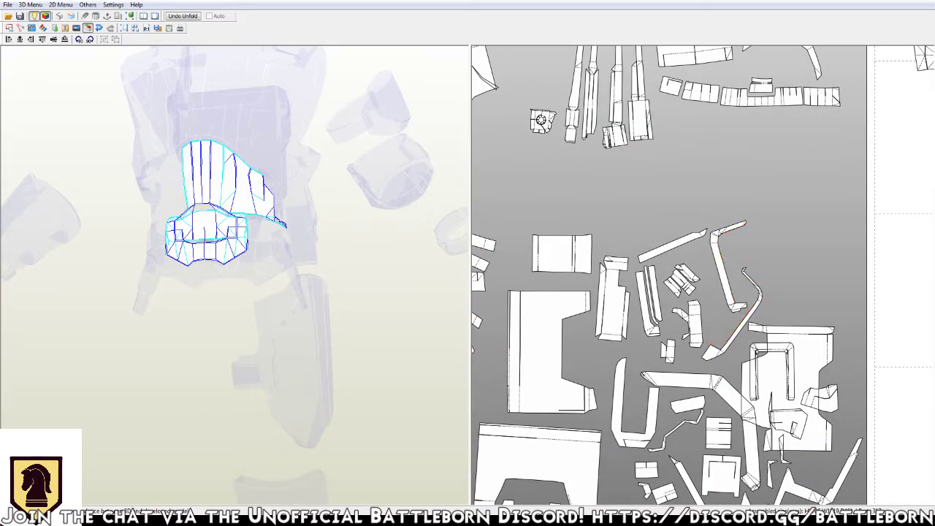
scroll(727, 322, "up", 2)
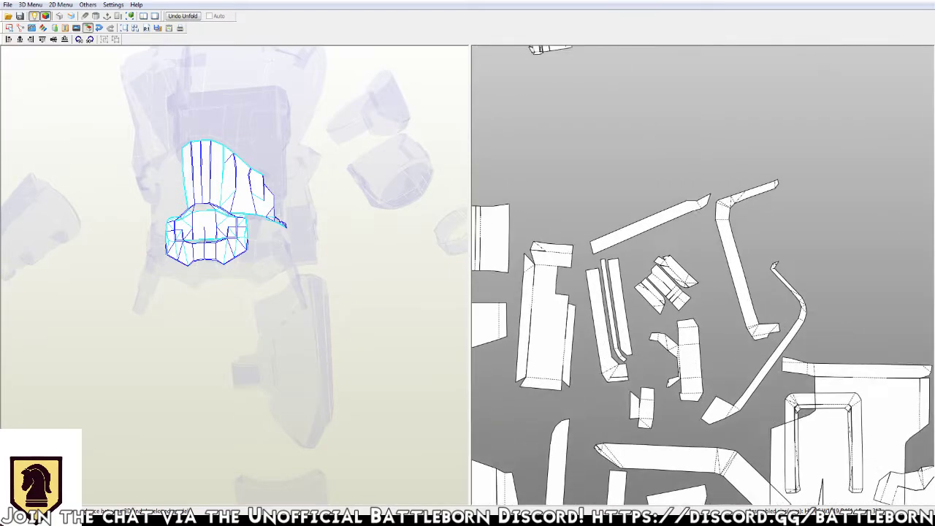
scroll(727, 322, "up", 1)
scroll(727, 322, "up", 1)
scroll(727, 321, "up", 1)
scroll(753, 219, "down", 1)
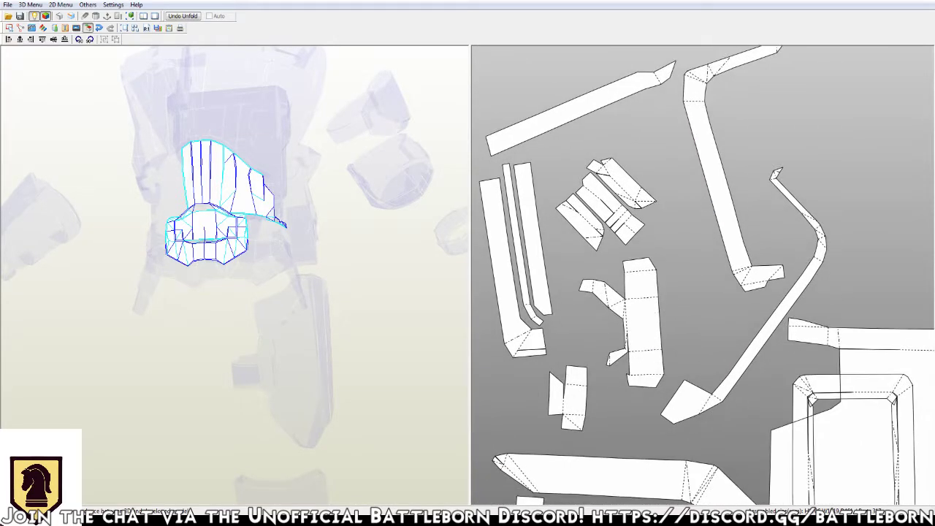
scroll(753, 219, "up", 1)
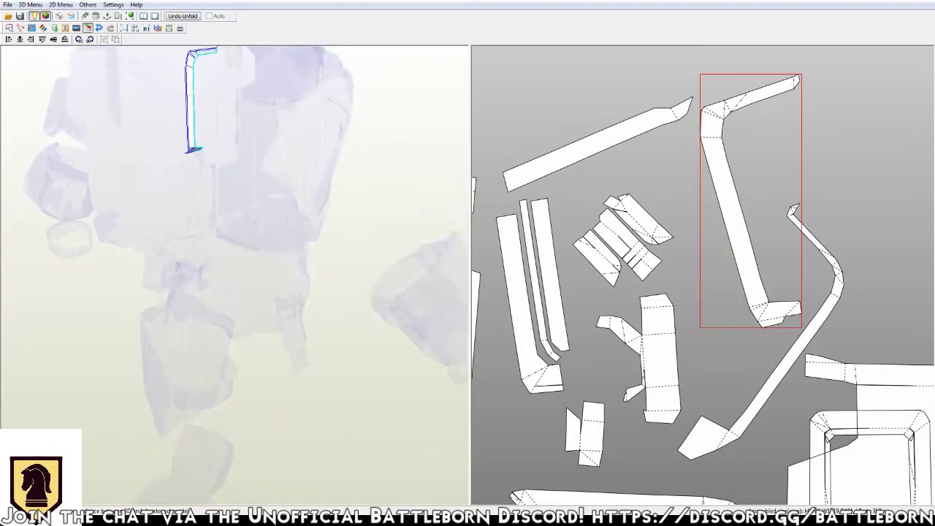
scroll(234, 274, "down", 3)
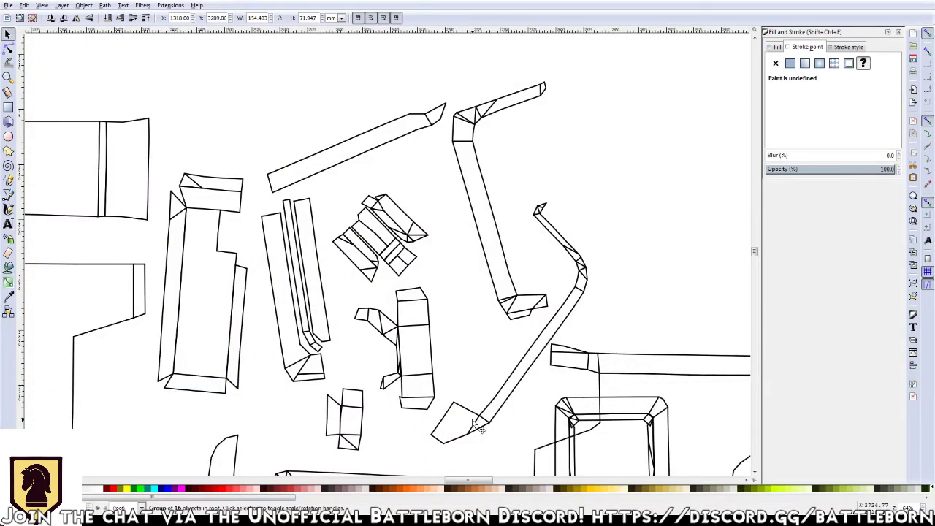
Delete the strip's small end piece, corner piece, short stray line and lower diagonal line pieces
left_click(478, 426)
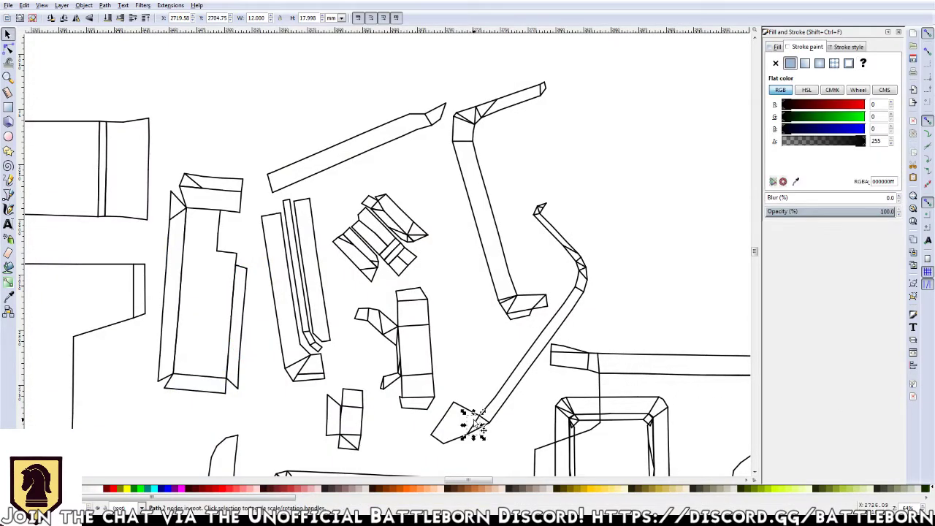
key("Delete")
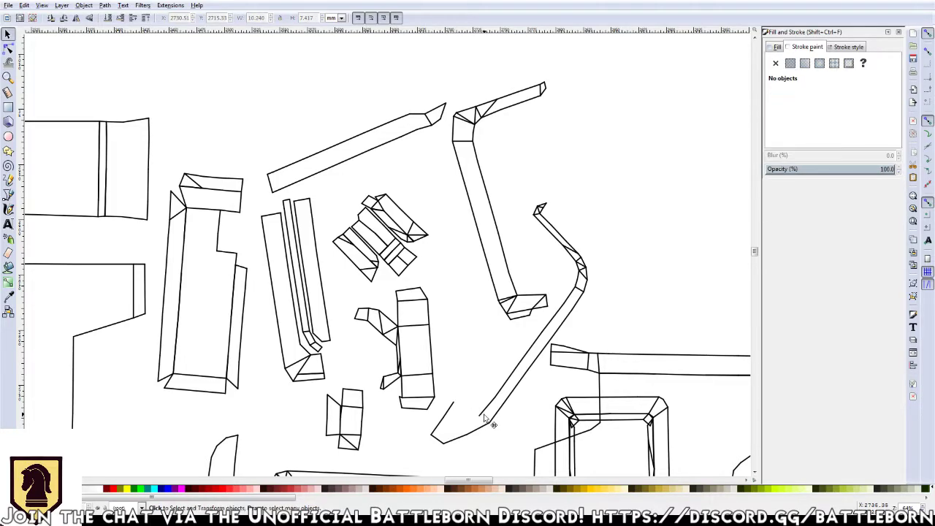
left_click(442, 441)
key("Delete")
left_click(448, 410)
key("Delete")
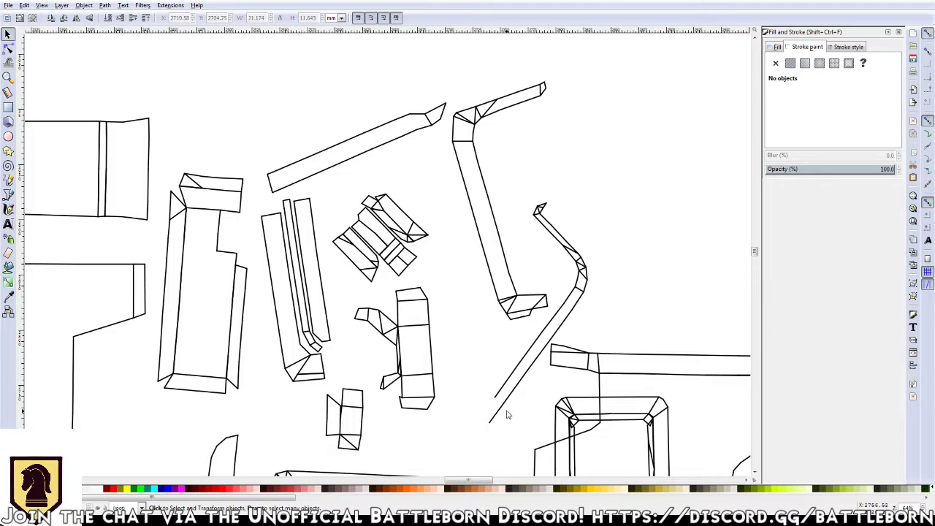
left_click(506, 413)
key("Delete")
left_click(516, 396)
key("Delete")
left_click(508, 389)
key("Delete")
left_click(542, 350)
key("Delete")
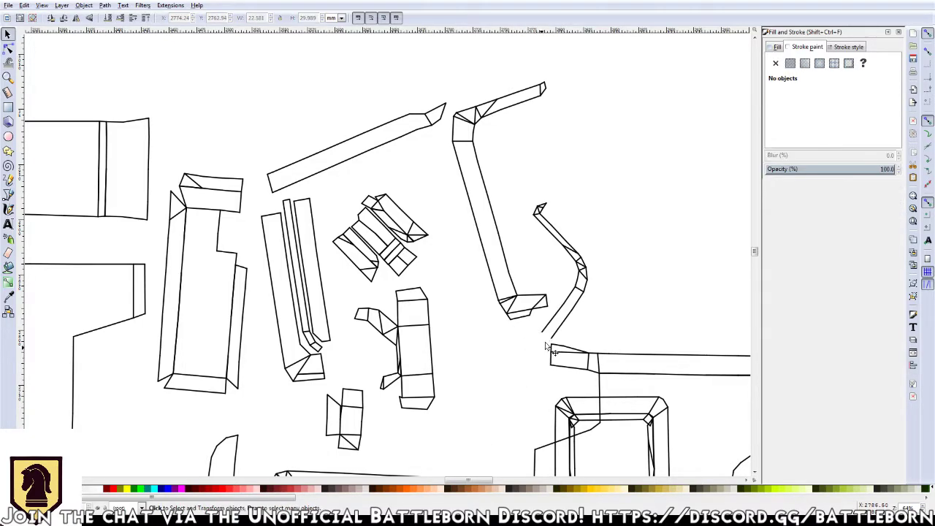
Delete the lower curved line pieces and the remaining fragments near the bend
left_click(560, 328)
key("Delete")
left_click(574, 305)
key("Delete")
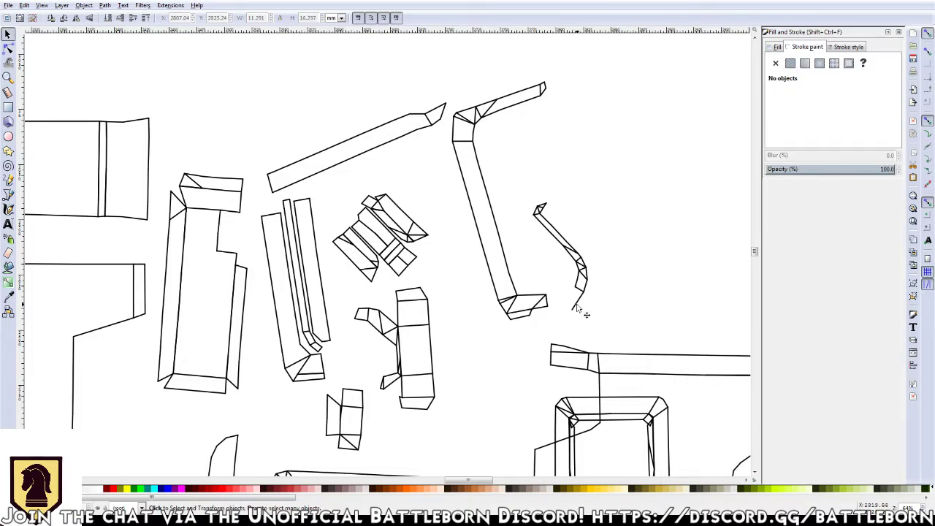
left_click(577, 307)
key("Delete")
left_click_drag(611, 310, 567, 223)
key("Delete")
left_click_drag(597, 280, 531, 179)
key("Delete")
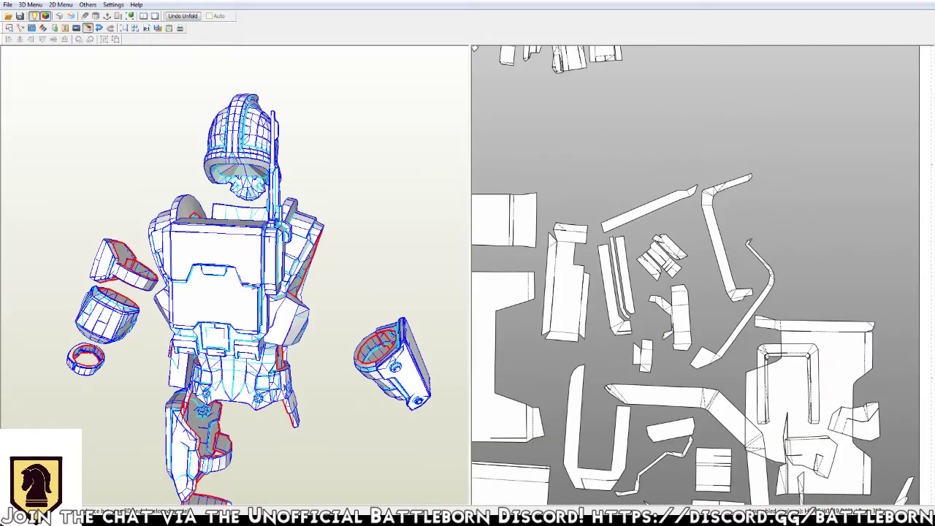
Drag the large part overlapping the U-shaped piece up to the top of the layout
scroll(668, 314, "down", 3)
scroll(665, 344, "up", 2)
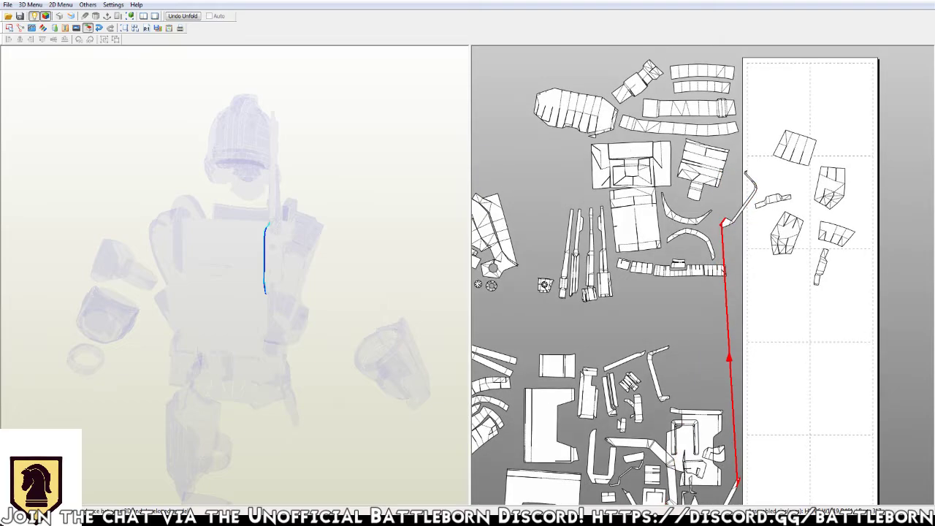
left_click_drag(727, 219, 705, 349)
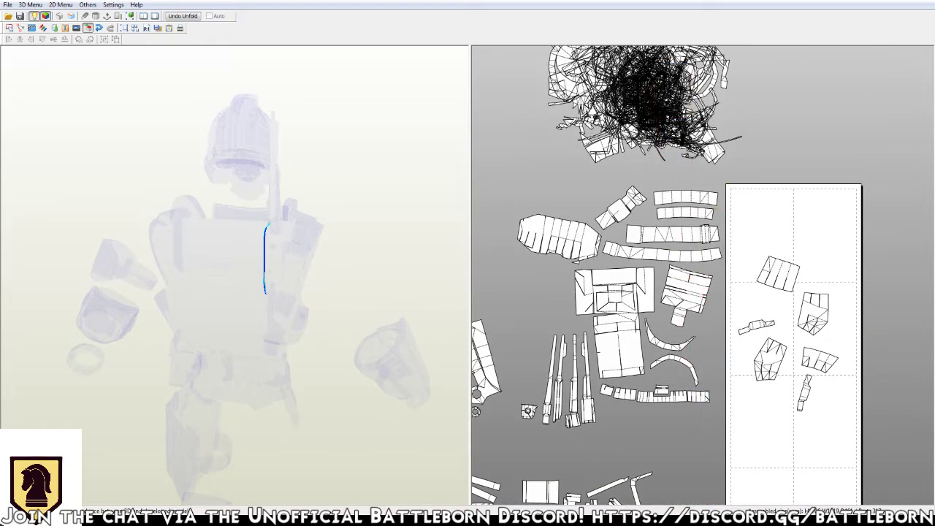
left_click_drag(658, 307, 665, 132)
left_click_drag(643, 365, 706, 278)
scroll(702, 288, "up", 3)
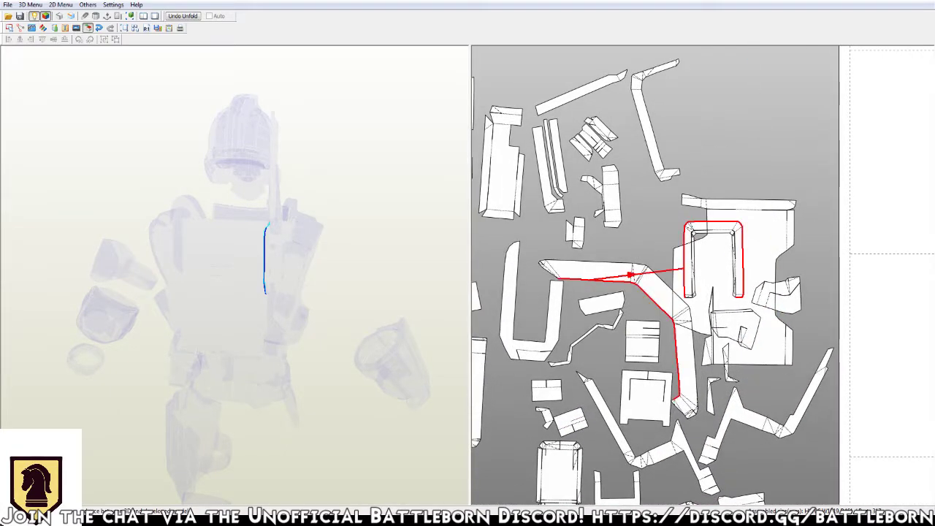
left_click_drag(721, 328, 727, 172)
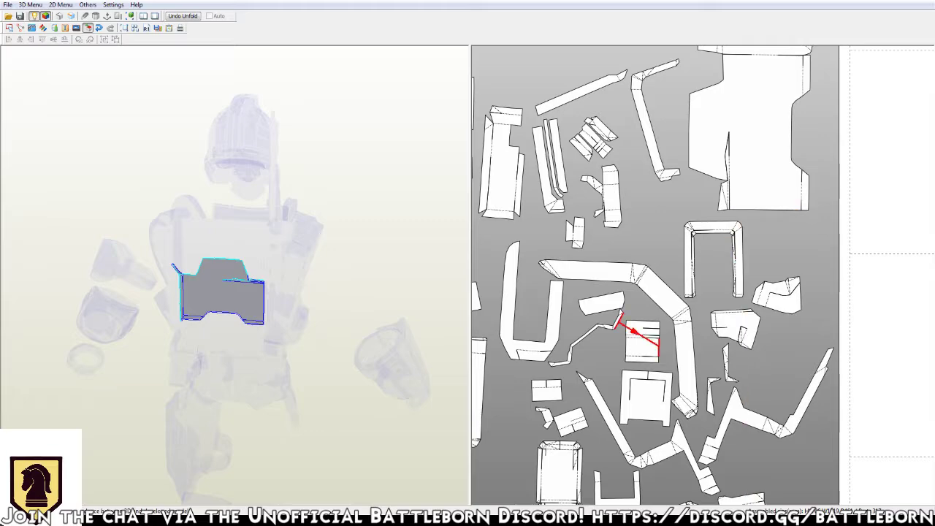
Zoom back in on the strip cluster and select the long diagonal strip part
left_click_drag(658, 292, 750, 406)
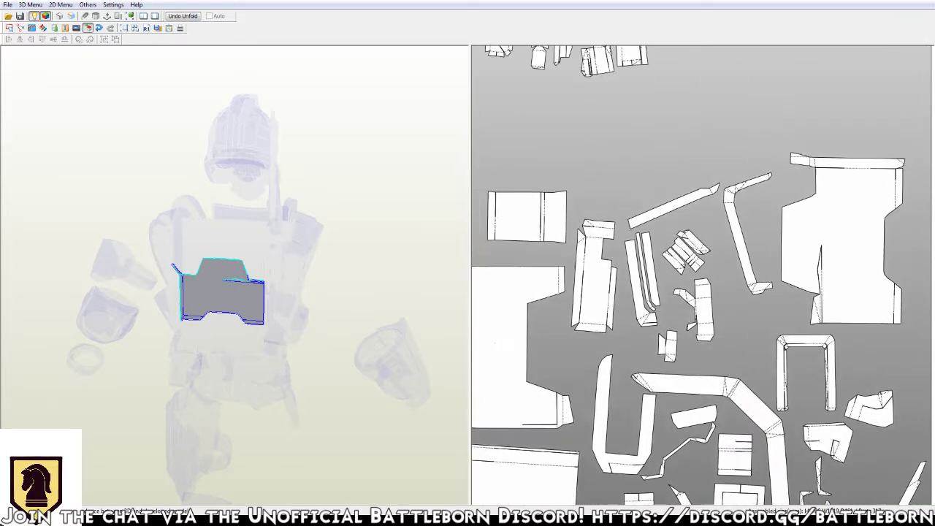
scroll(670, 269, "up", 1)
scroll(670, 268, "up", 1)
scroll(670, 268, "up", 1)
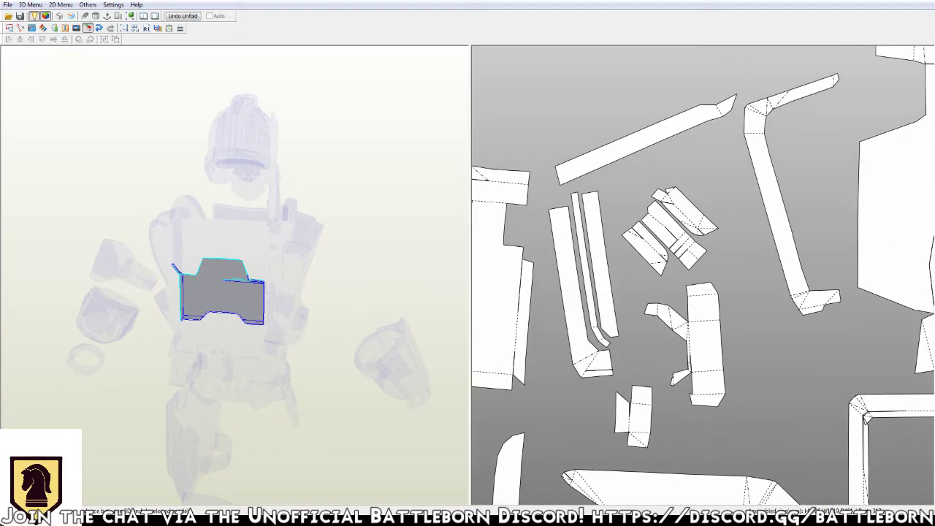
scroll(670, 268, "up", 1)
left_click_drag(897, 415, 930, 411)
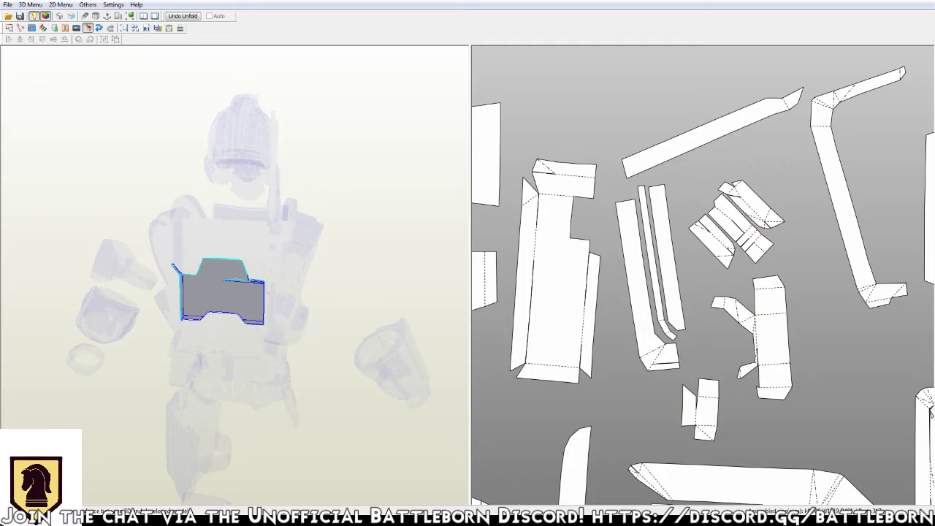
left_click(712, 132)
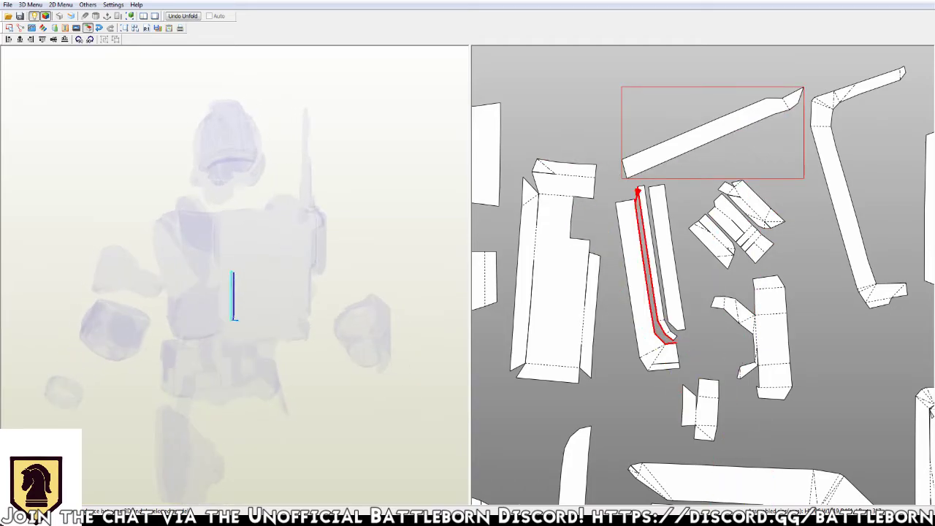
Rotate the 3D model to the backpack side and locate the thin strip and its neighbour
left_click(930, 411)
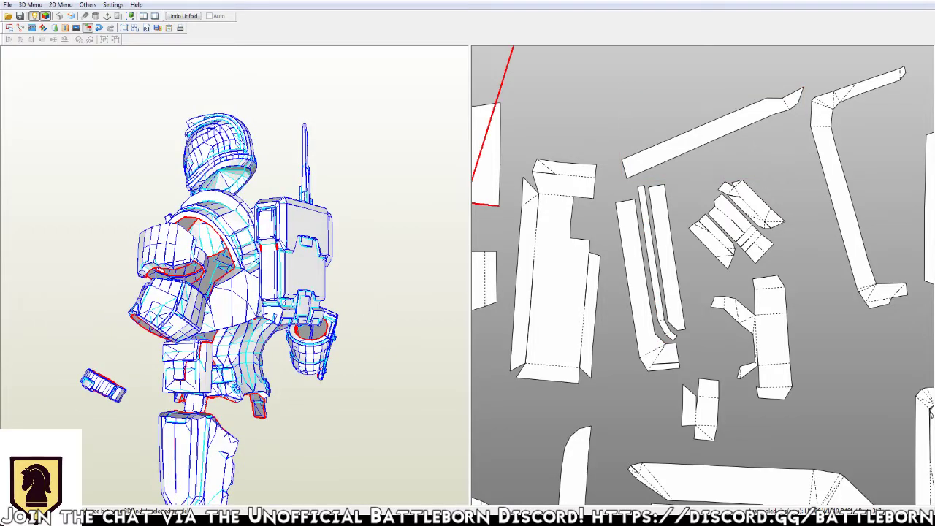
scroll(234, 278, "up", 2)
scroll(234, 277, "up", 2)
scroll(234, 278, "up", 1)
scroll(234, 278, "up", 1)
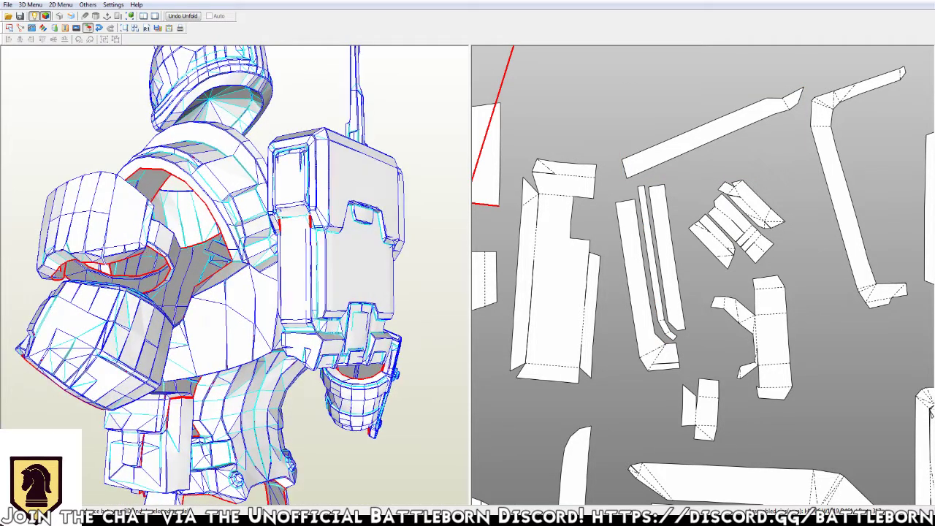
left_click_drag(263, 278, 219, 278)
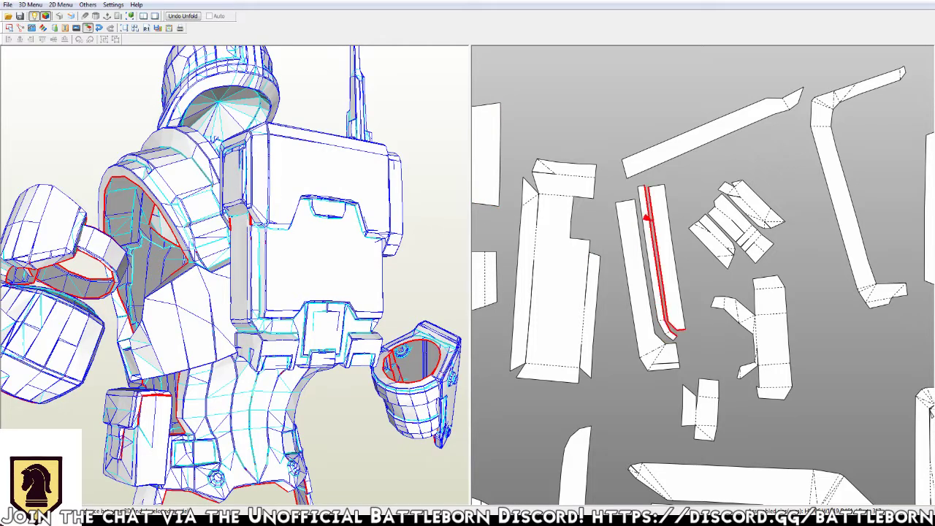
left_click(664, 255)
left_click_drag(293, 277, 193, 278)
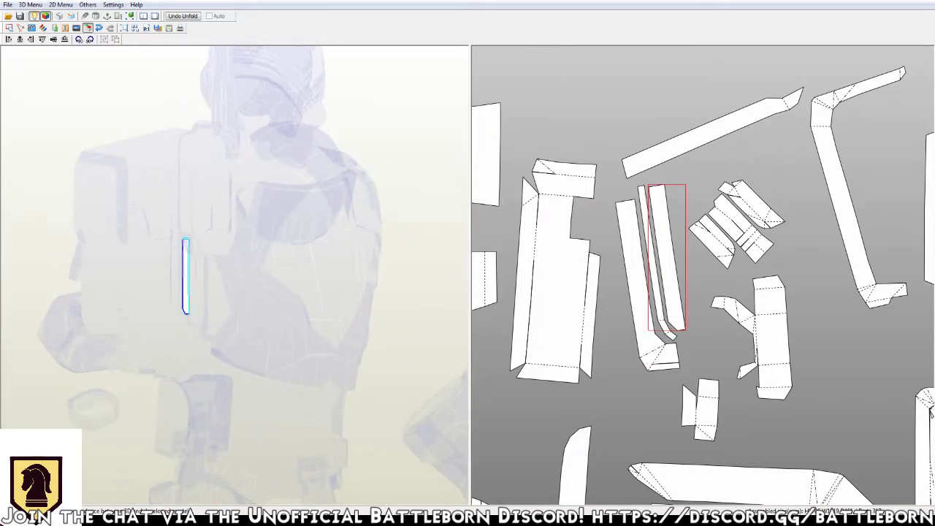
left_click(643, 219)
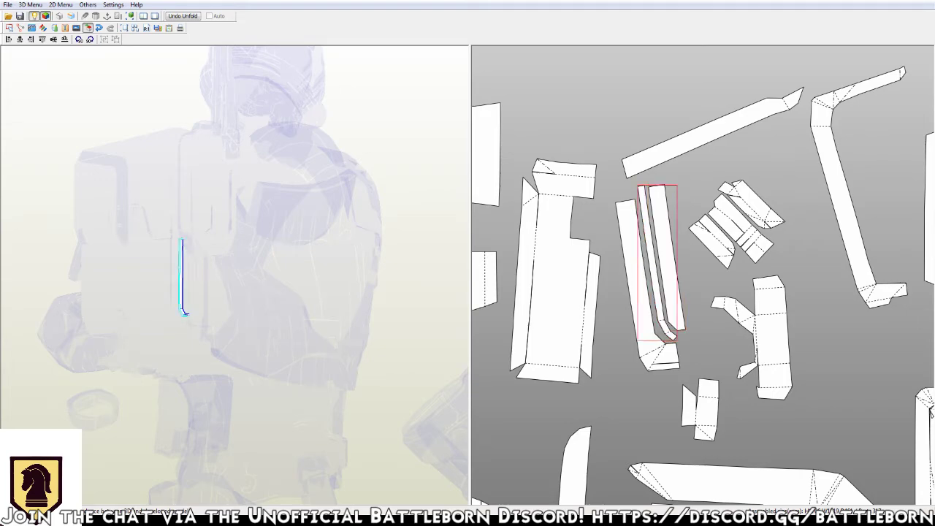
left_click(527, 157)
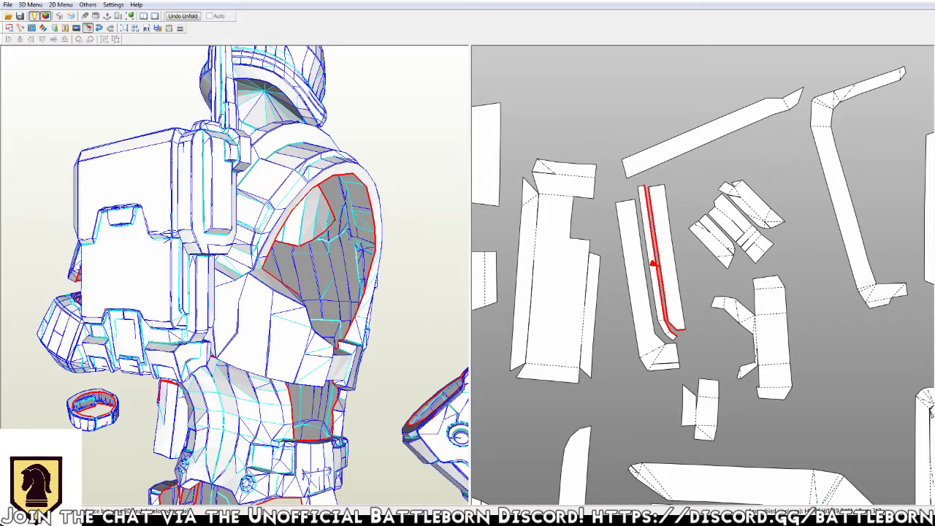
Split the thin strip off and rejoin it to the neighbouring strip with Join/Split Edges
left_click(654, 264)
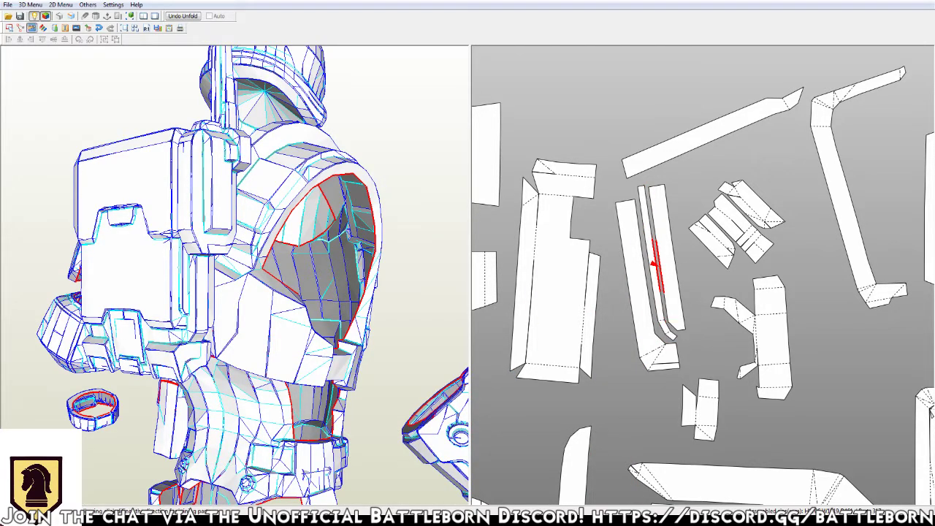
left_click(654, 263)
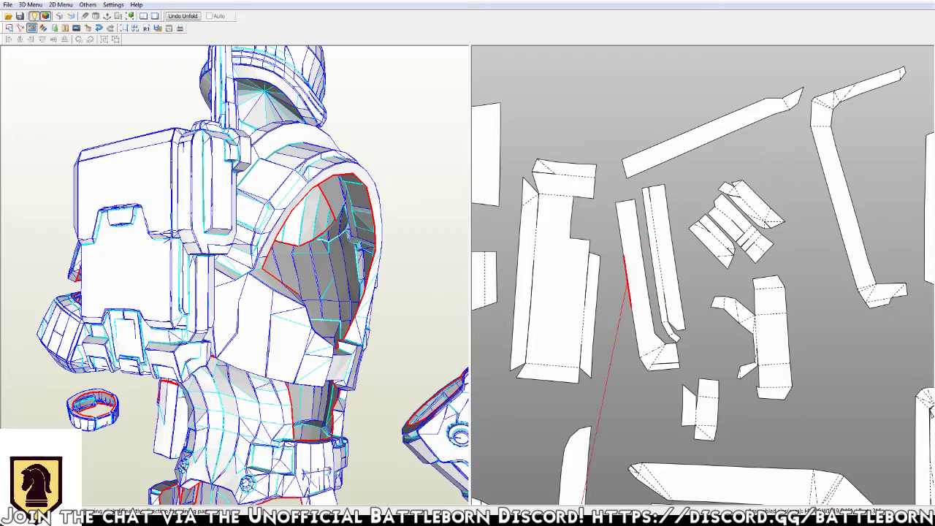
scroll(657, 380, "down", 3)
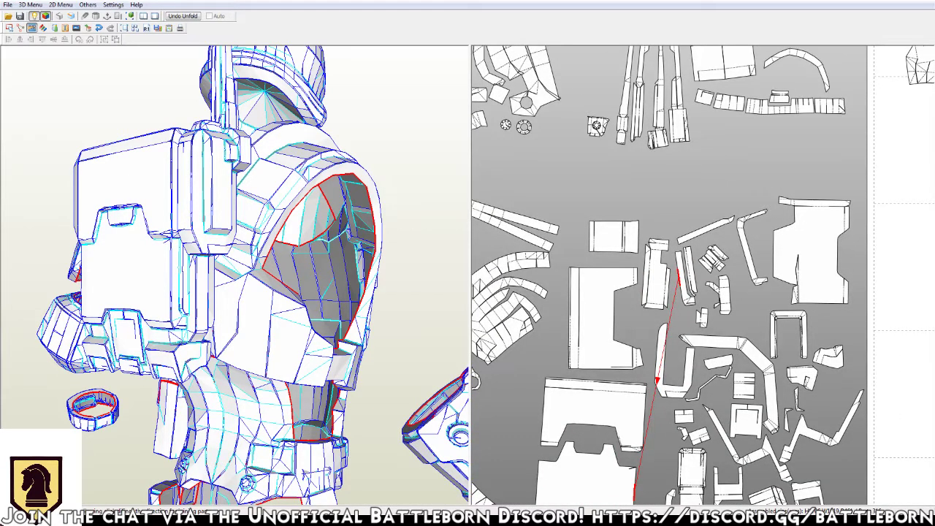
left_click_drag(657, 380, 668, 245)
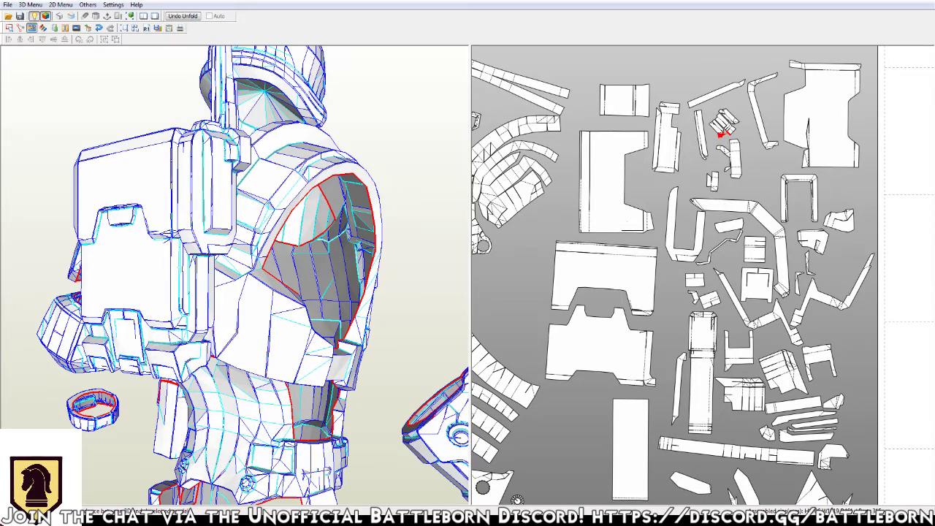
left_click_drag(724, 134, 752, 321)
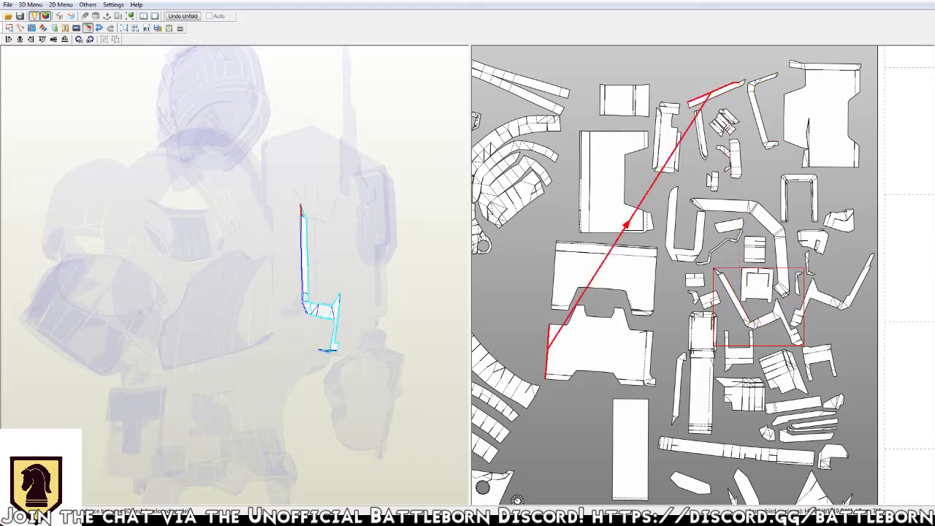
key("Escape")
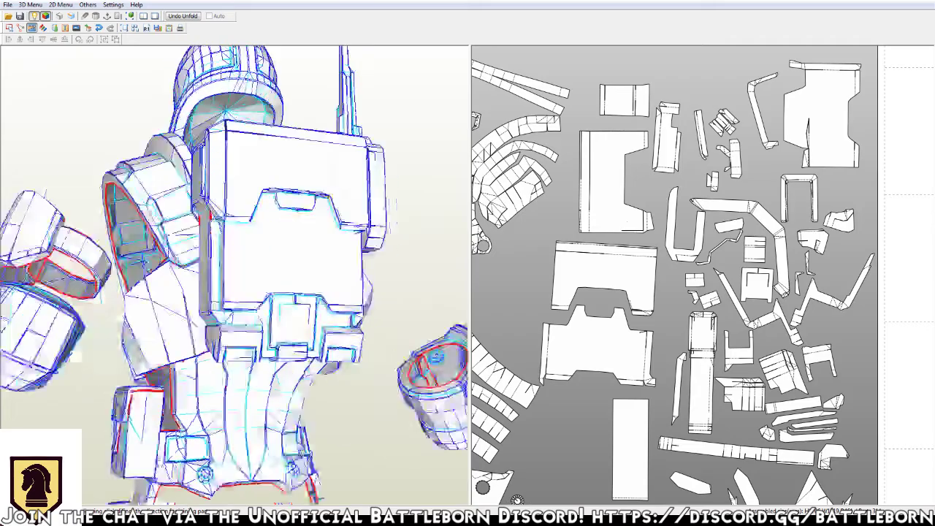
mouse_move(350, 206)
left_mouse_down()
mouse_move(241, 212)
mouse_move(310, 220)
left_mouse_up()
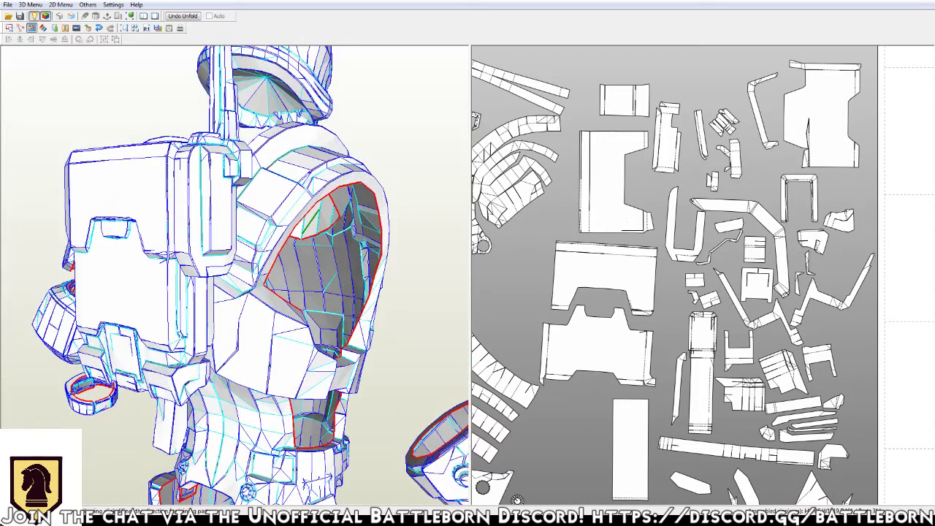
left_click_drag(209, 244, 217, 256)
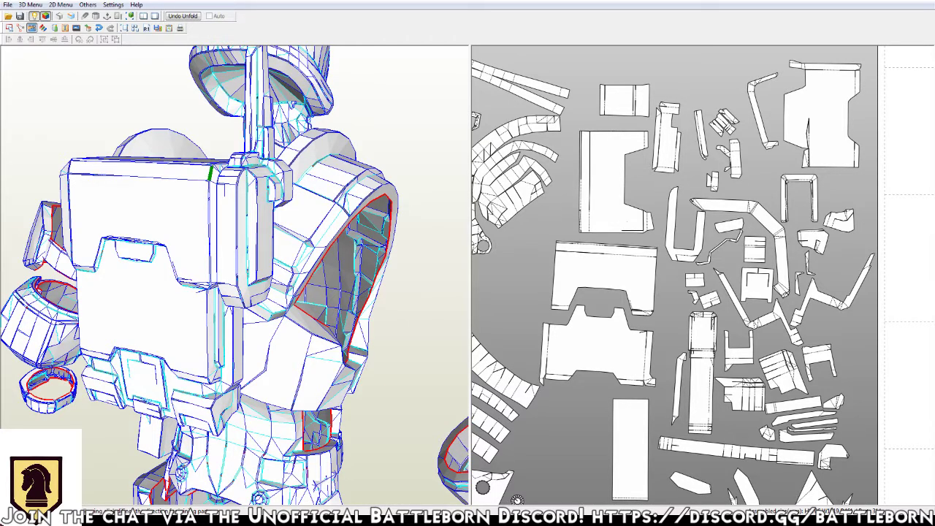
mouse_move(209, 234)
left_mouse_down()
mouse_move(252, 225)
mouse_move(252, 278)
left_mouse_up()
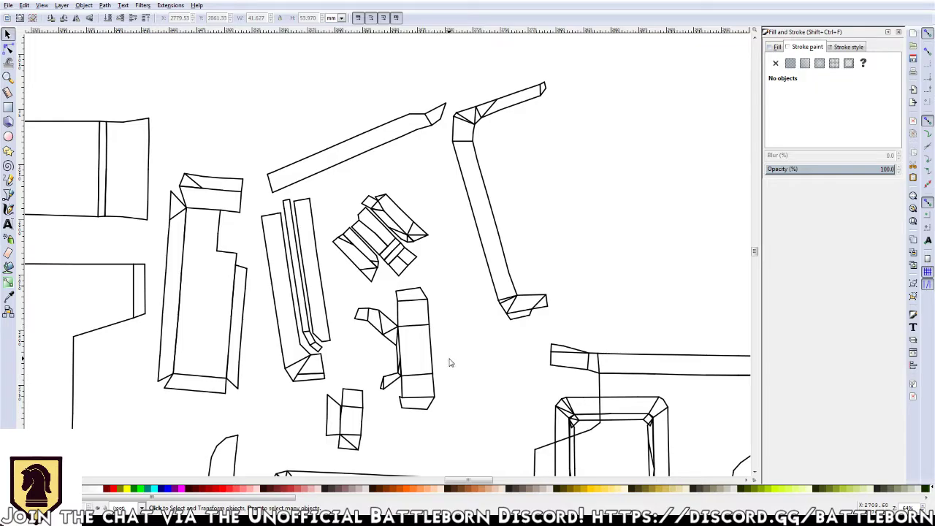
Zoom out and box-select the lines of the lower notched backpack piece
scroll(450, 363, "down", 1, "ctrl")
scroll(454, 343, "down", 1, "ctrl")
scroll(461, 315, "down", 1, "ctrl")
scroll(473, 271, "down", 1, "ctrl")
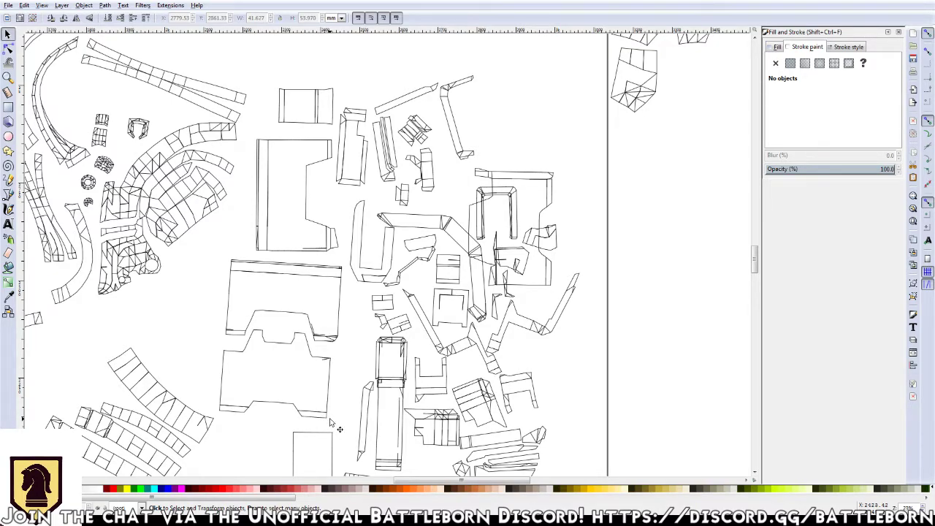
left_click_drag(335, 426, 213, 328)
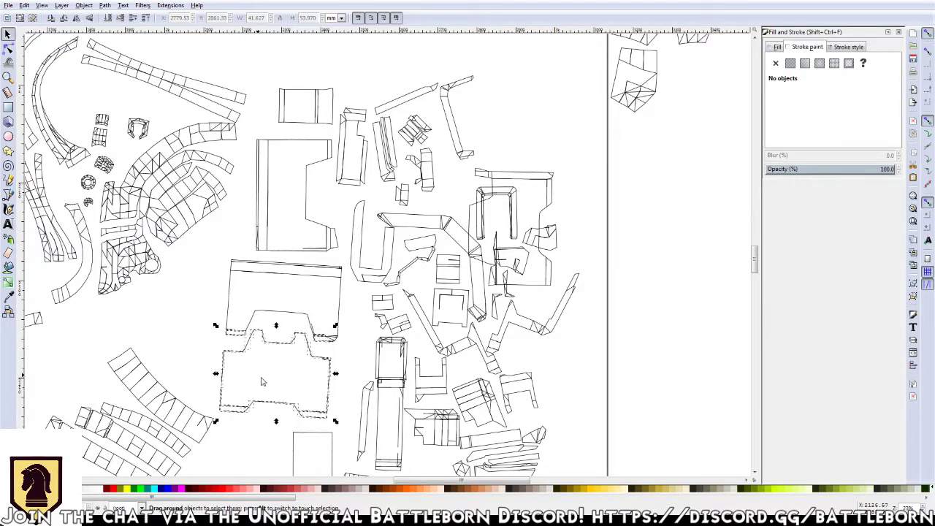
scroll(296, 395, "down", 2)
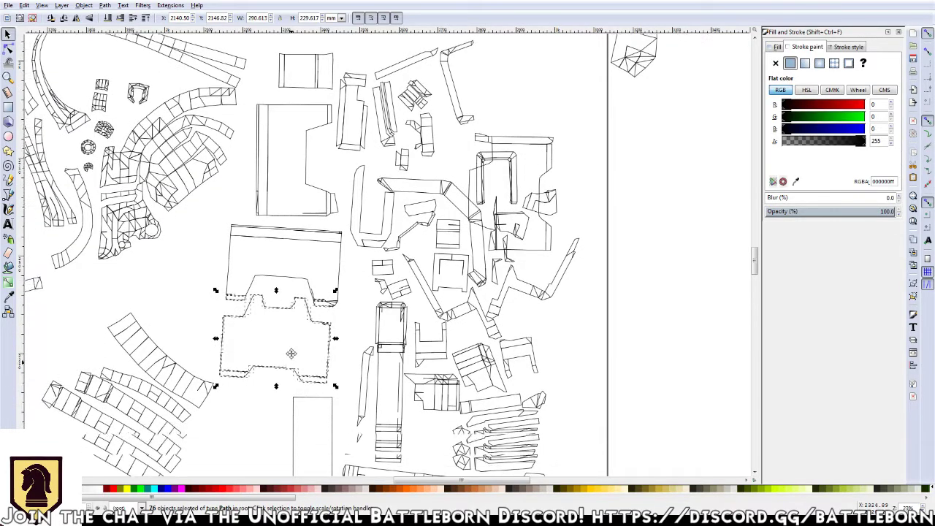
scroll(294, 373, "down", 3)
scroll(272, 261, "up", 1)
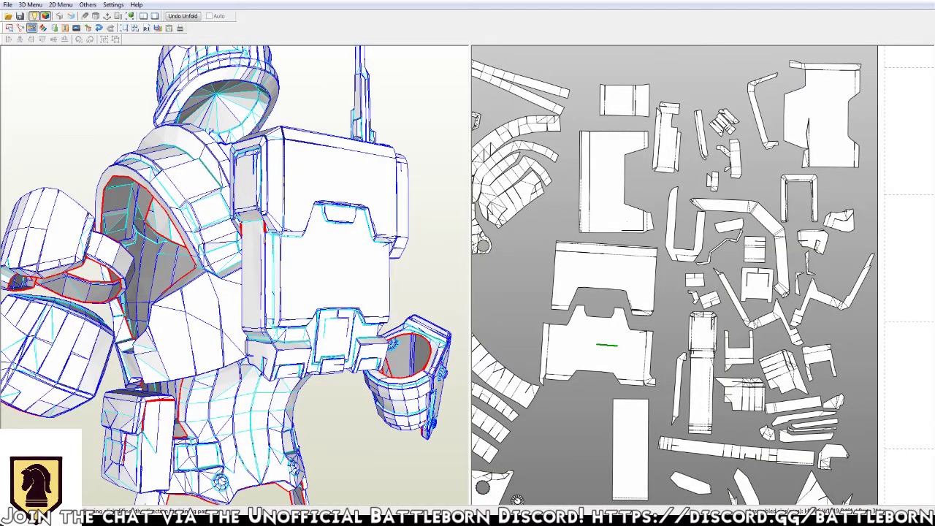
Drag the notched backpack piece and one thin strip off the print sheet into the right margin
left_click_drag(597, 345, 912, 237)
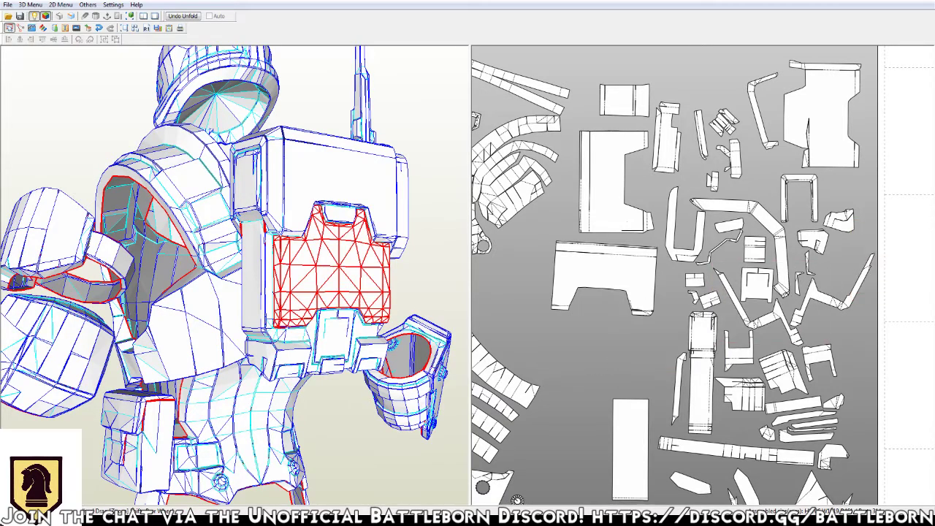
left_click_drag(695, 278, 594, 276)
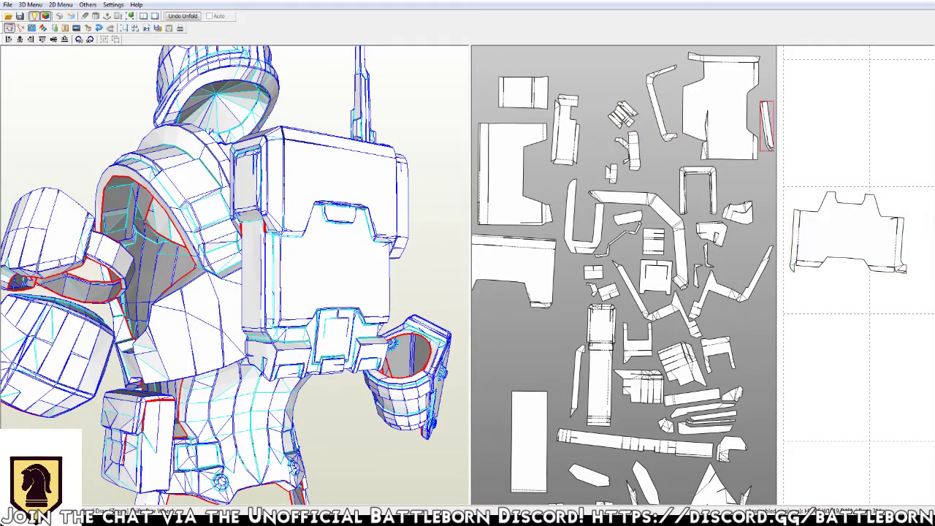
left_click_drag(600, 128, 807, 136)
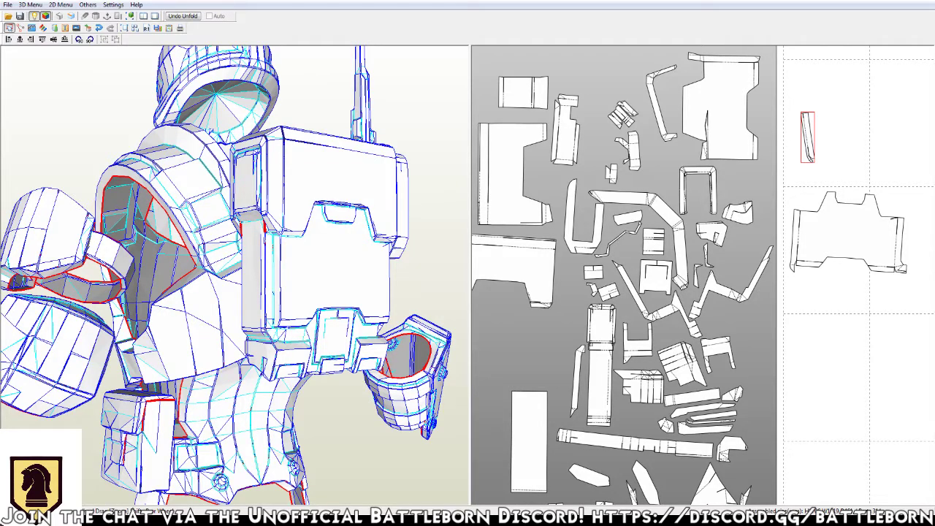
scroll(625, 276, "down", 2)
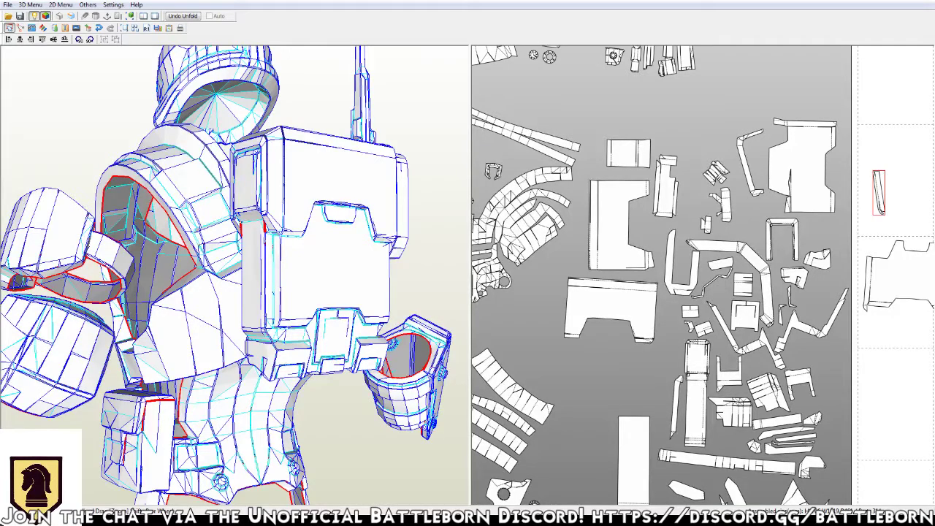
In Pepakura, ghost the model and highlight the top-right, upper rectangular and notched flap parts to locate them
left_click(803, 165)
left_click_drag(219, 277, 365, 277)
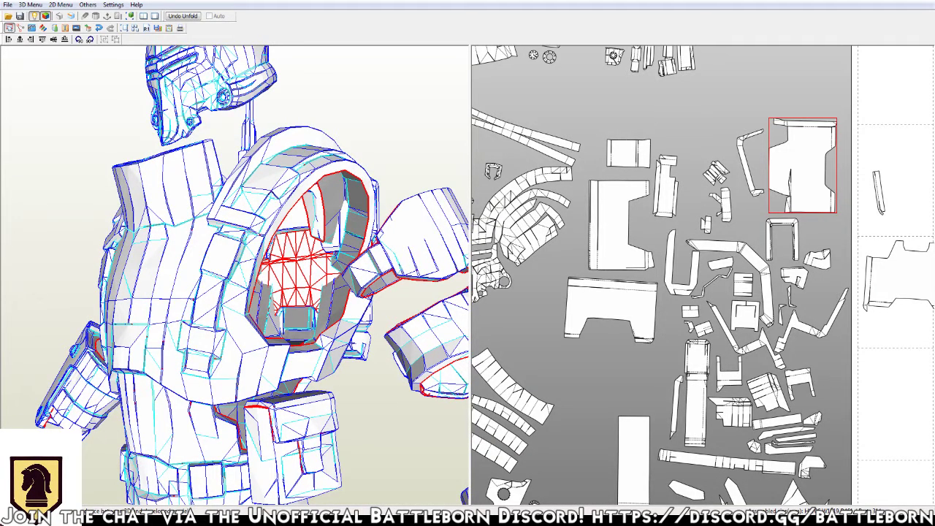
left_click(88, 28)
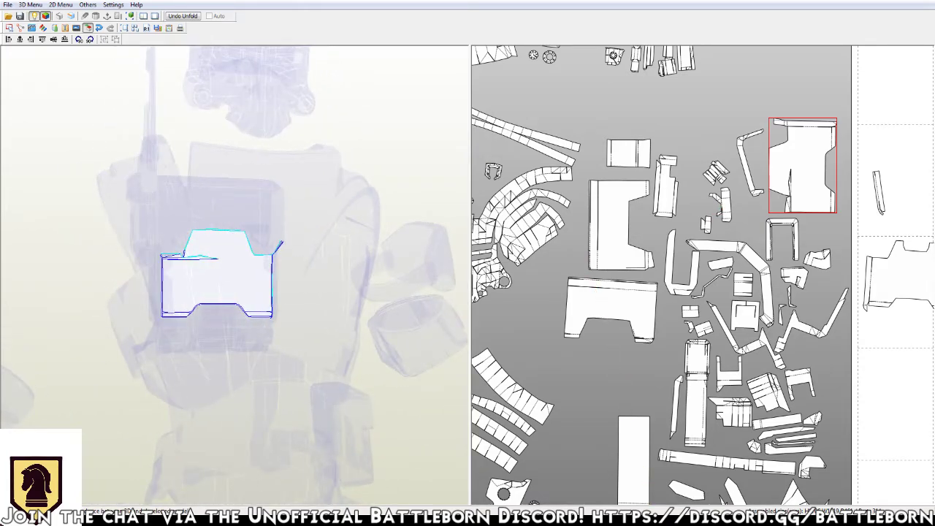
left_click(621, 225)
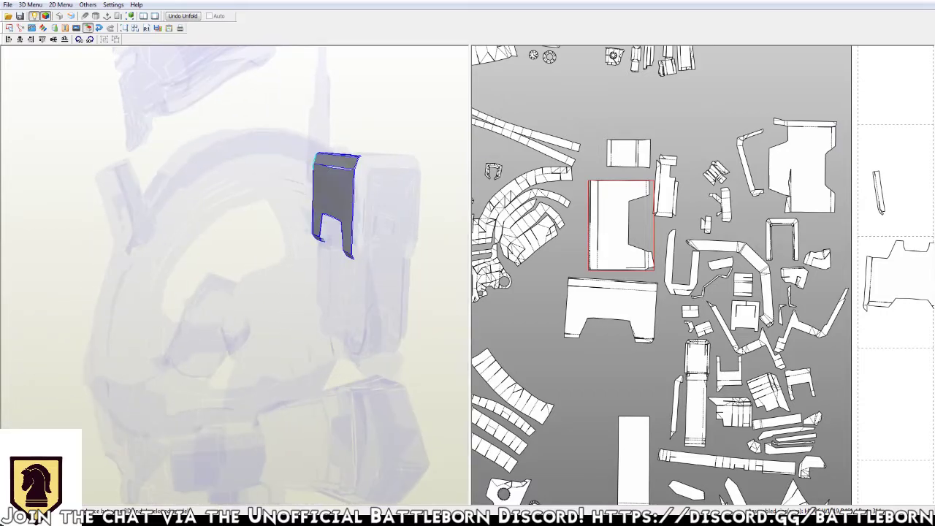
left_click(611, 307)
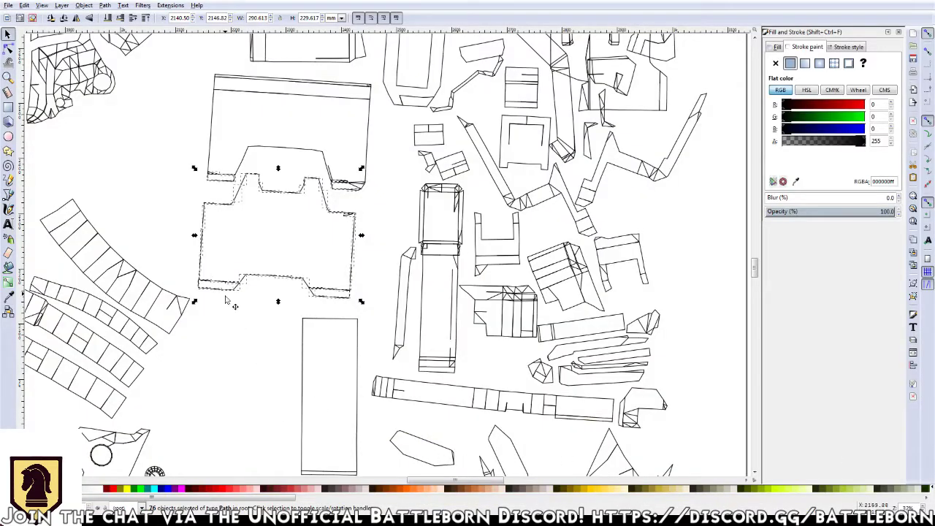
Delete the lower half of the duplicate notched piece and a short leftover segment
left_click(246, 317)
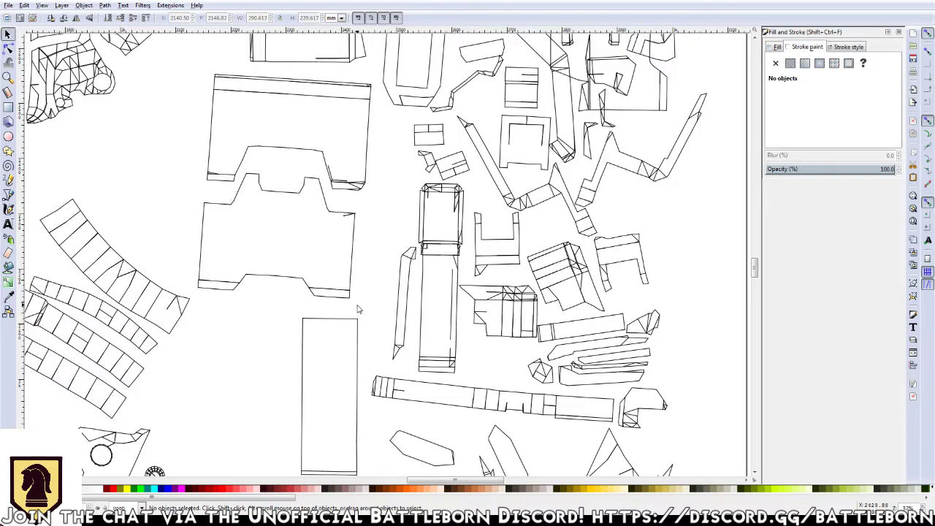
mouse_move(358, 306)
left_mouse_down()
mouse_move(308, 264)
mouse_move(194, 228)
left_mouse_up()
key("Delete")
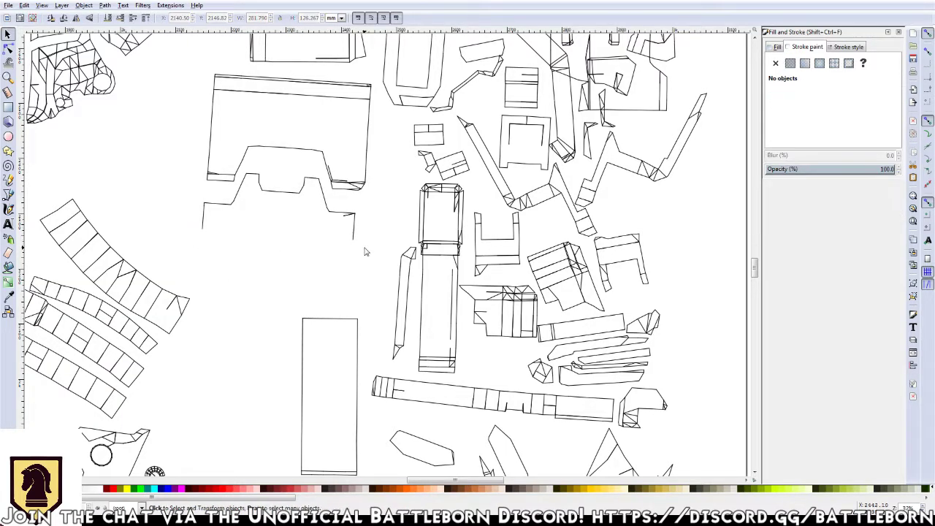
left_click_drag(367, 249, 297, 202)
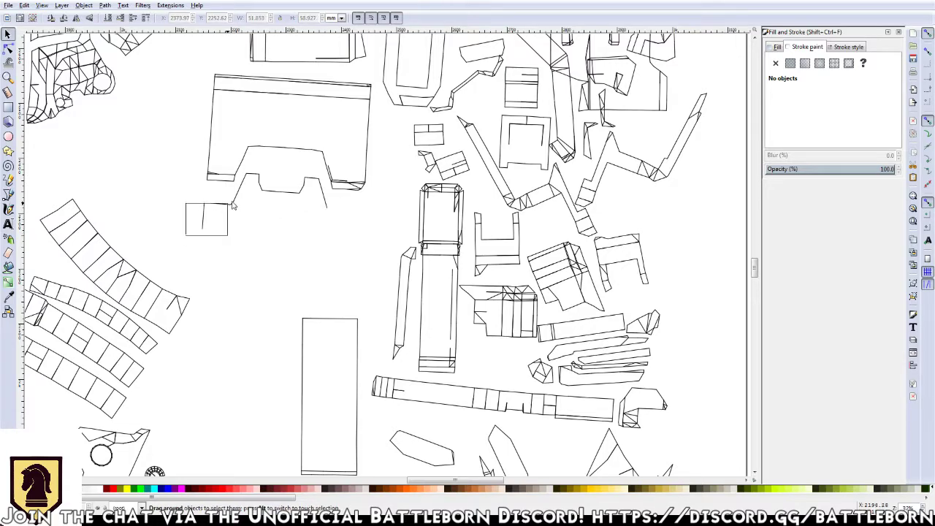
left_click_drag(186, 236, 250, 196)
key("Delete")
Remove the leftover notched polygon left below the backpack panel
mouse_move(332, 217)
left_mouse_down()
mouse_move(315, 208)
mouse_move(319, 195)
left_mouse_up()
key("Escape")
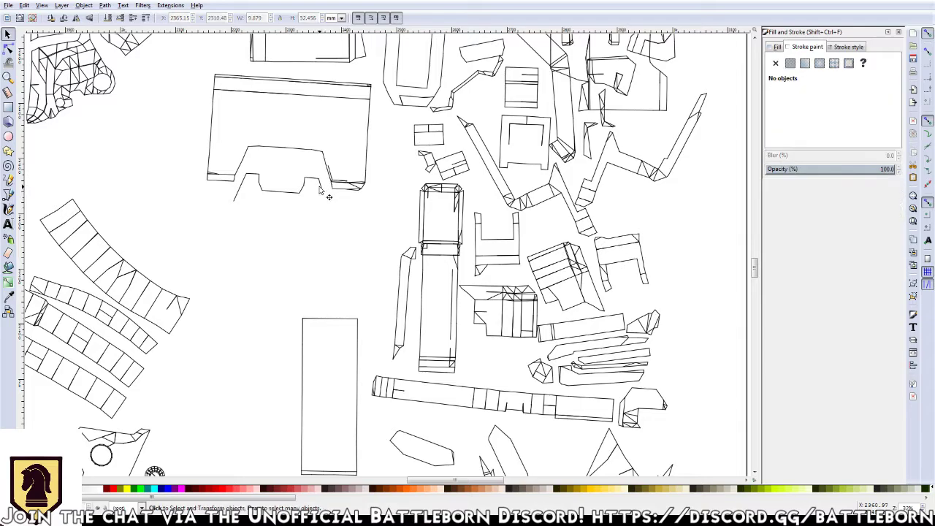
left_click(321, 175)
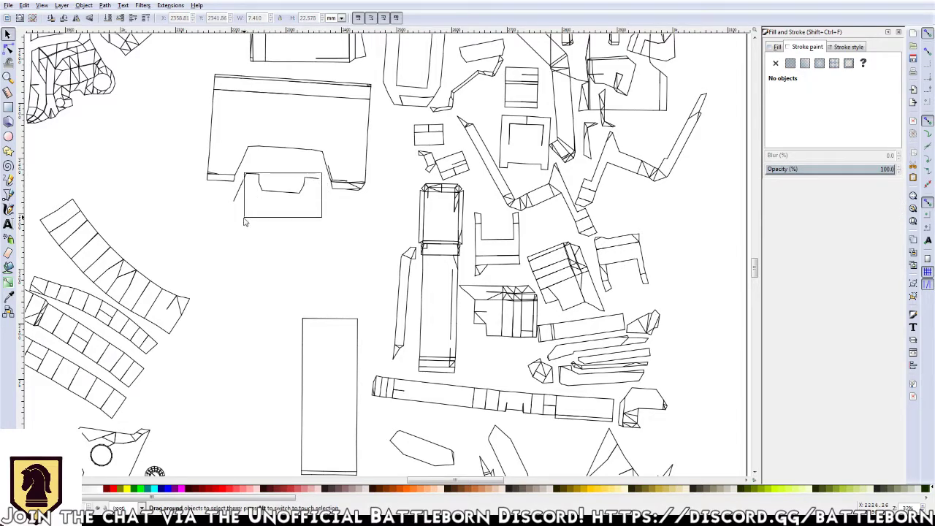
key("Delete")
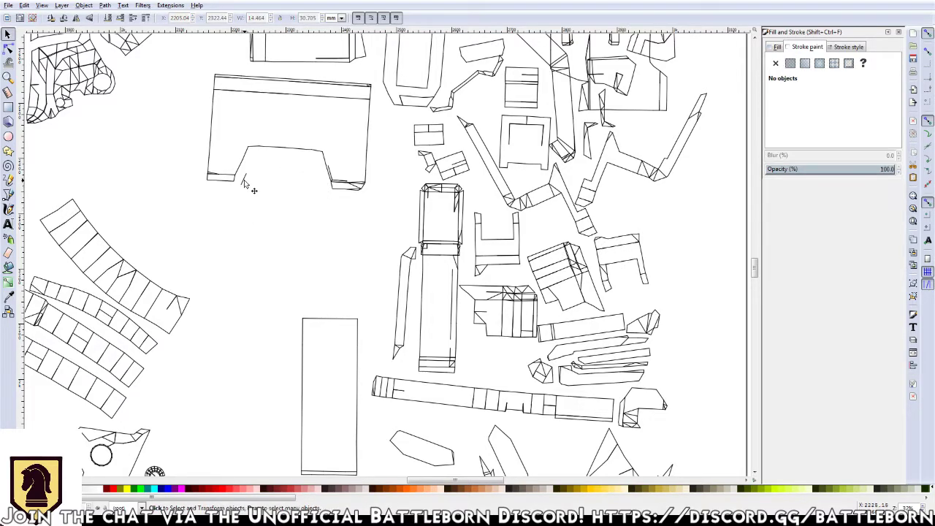
scroll(296, 181, "up", 2, "ctrl")
Delete three short stray pieces of the inner top line on the left
scroll(296, 182, "up", 6)
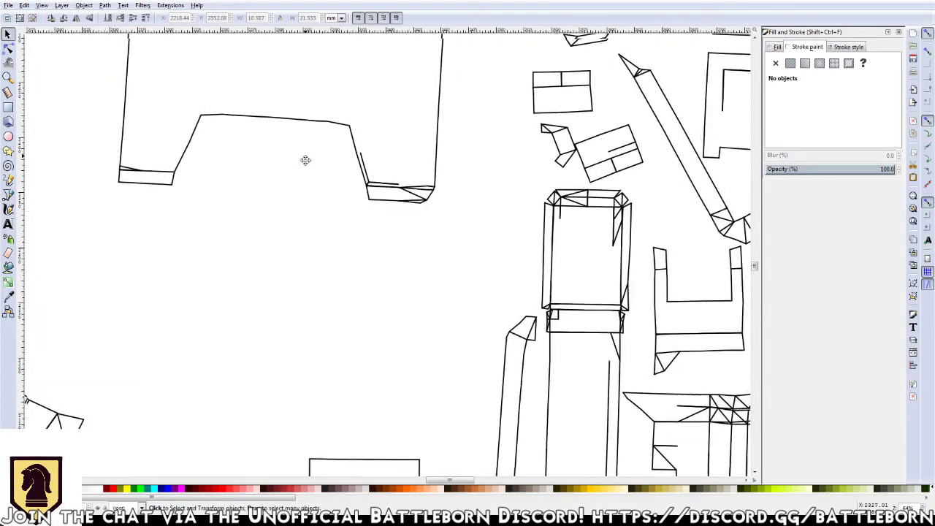
scroll(396, 333, "left", 3)
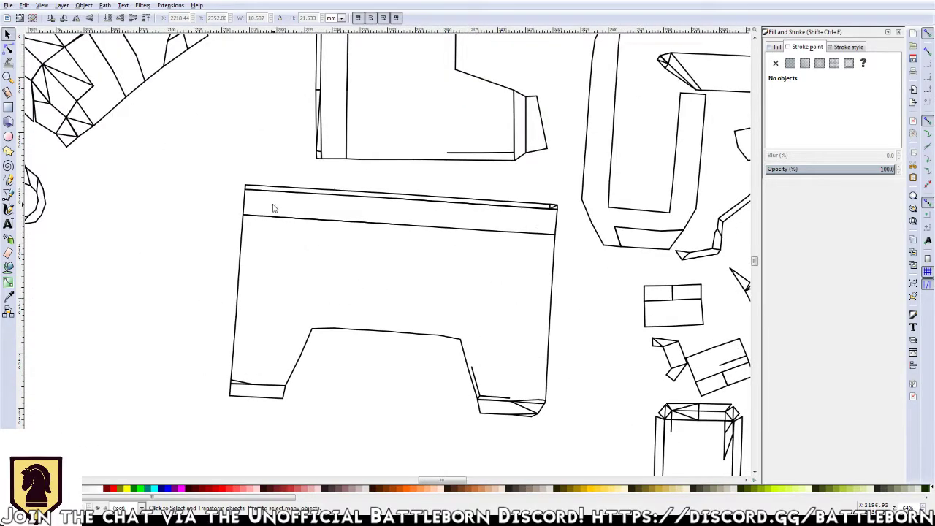
left_click(271, 195)
key("Delete")
left_click(322, 195)
key("Delete")
left_click(295, 193)
key("Delete")
Remove the short stray top segments toward the right, undoing the corner-segment deletion
left_click(422, 208)
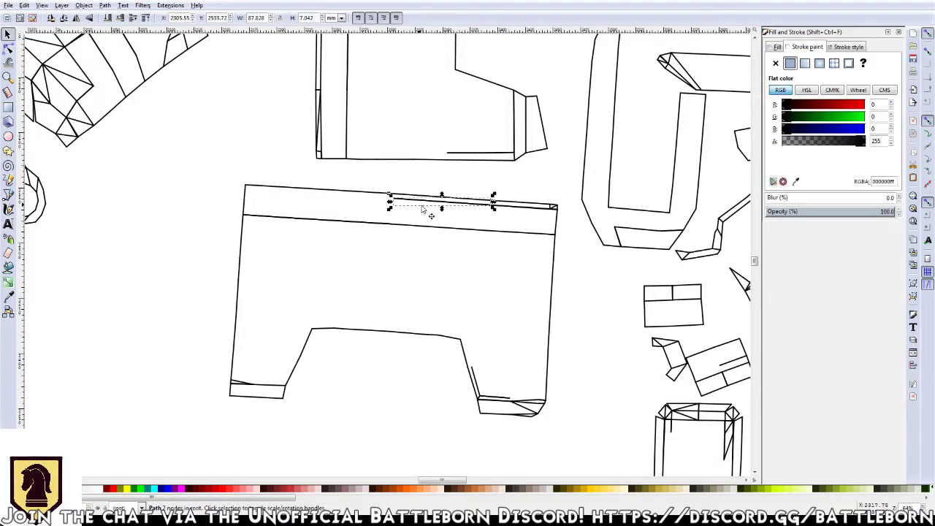
key("Escape")
left_click(491, 207)
key("Delete")
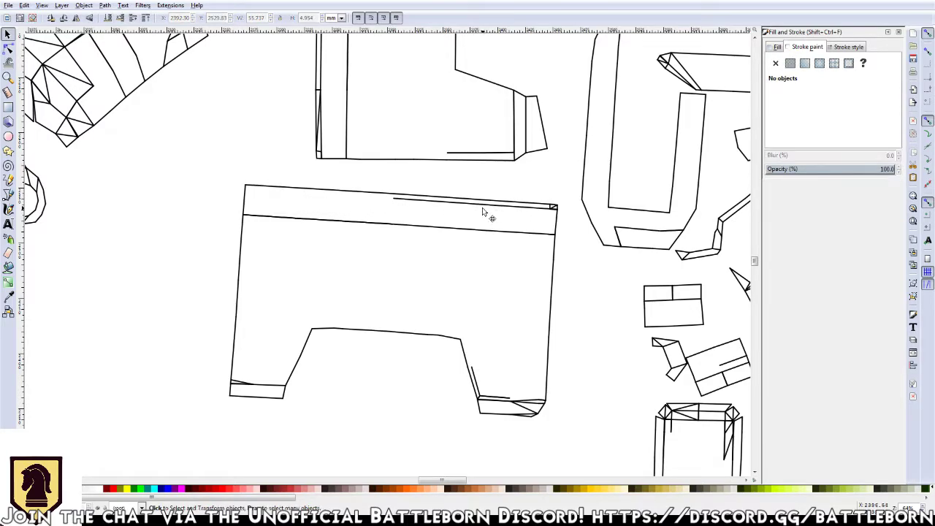
left_click(494, 207)
key("Delete")
left_click(554, 211)
key("Delete")
key("ctrl+z")
key("Escape")
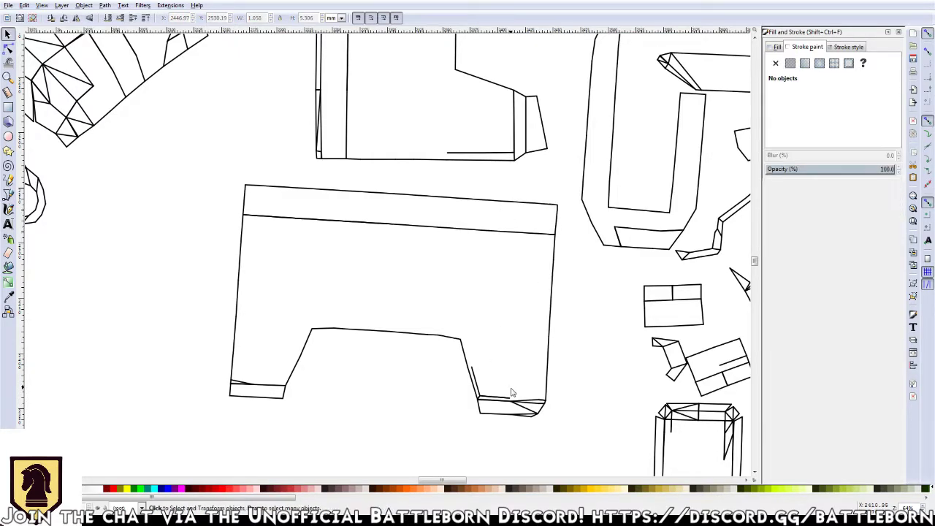
Delete the short stray segment beside the bottom-right foot
left_click(491, 398)
key("Escape")
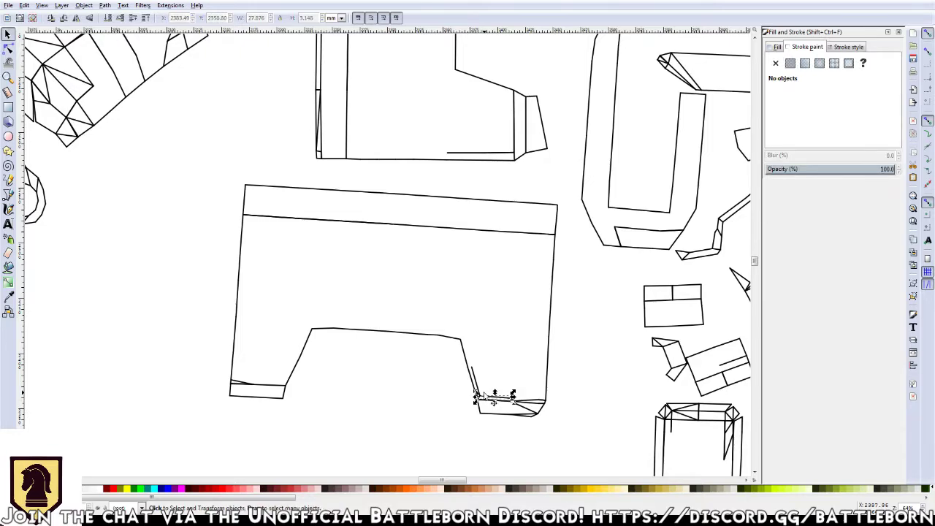
left_click(484, 395)
key("Escape")
left_click(478, 392)
key("Delete")
left_click(479, 396)
key("Escape")
left_click(239, 379)
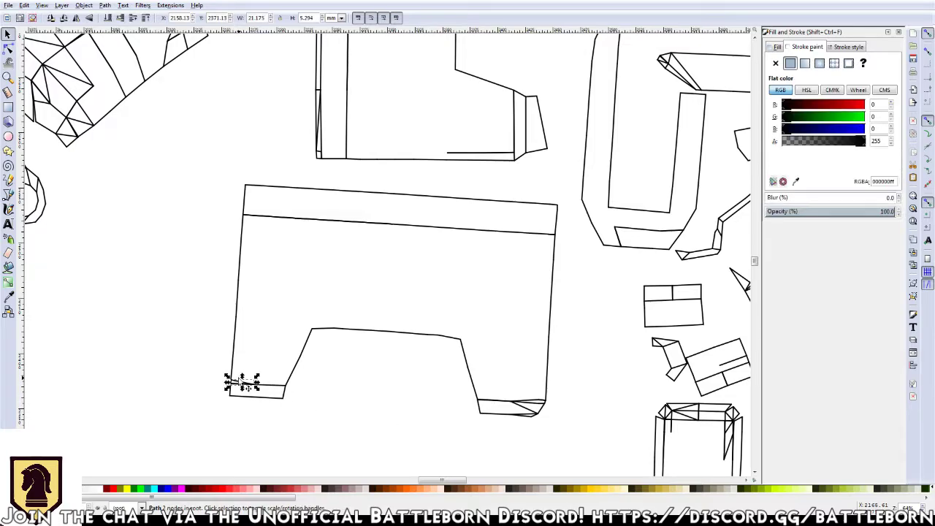
key("Escape")
scroll(487, 421, "up", 1)
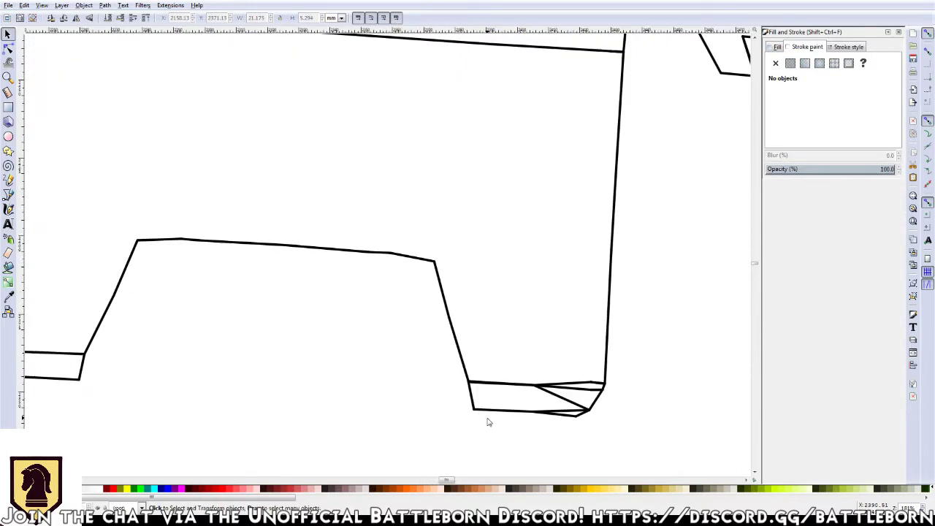
scroll(488, 422, "up", 1)
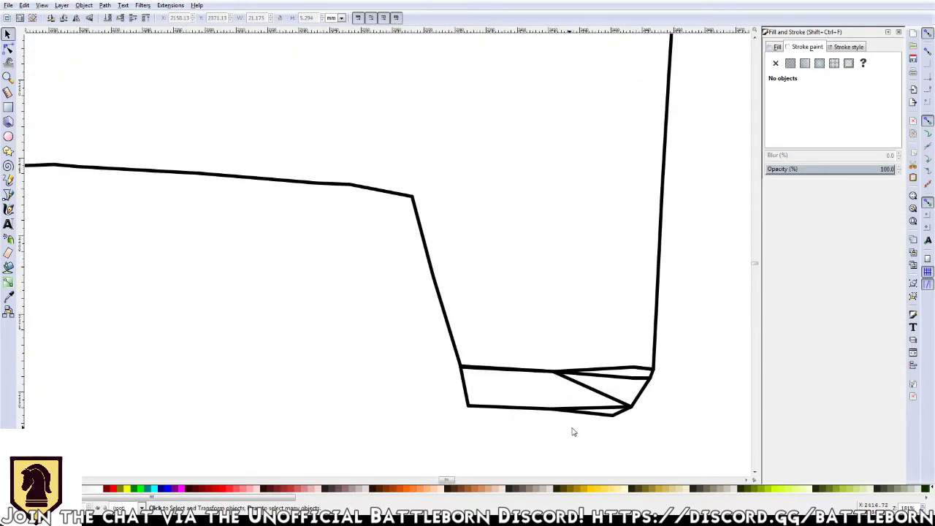
Delete the triangle, crossing and duplicate strokes inside the bottom-right foot, leaving a clean tab
left_click(620, 420)
key("Delete")
left_click(616, 399)
key("Delete")
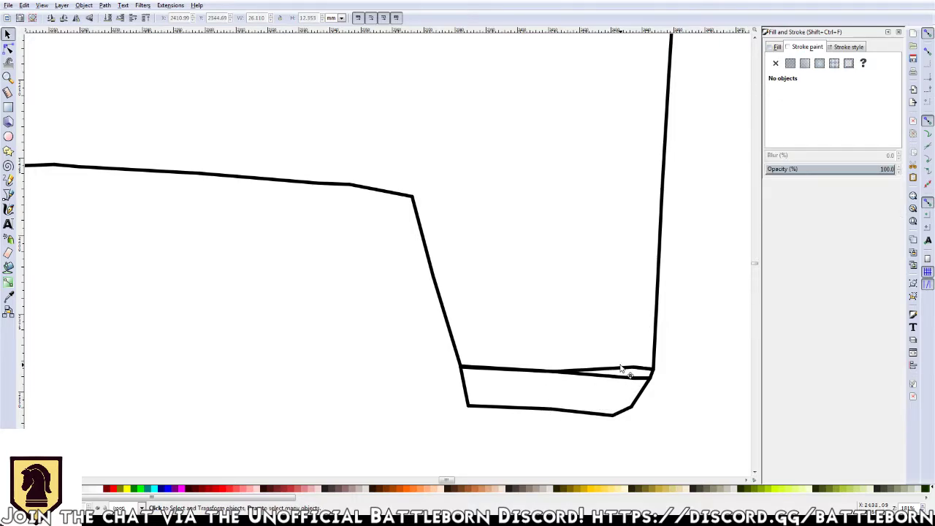
left_click(621, 367)
key("Delete")
left_click(635, 370)
key("Delete")
left_click(634, 369)
key("Delete")
left_click(481, 370)
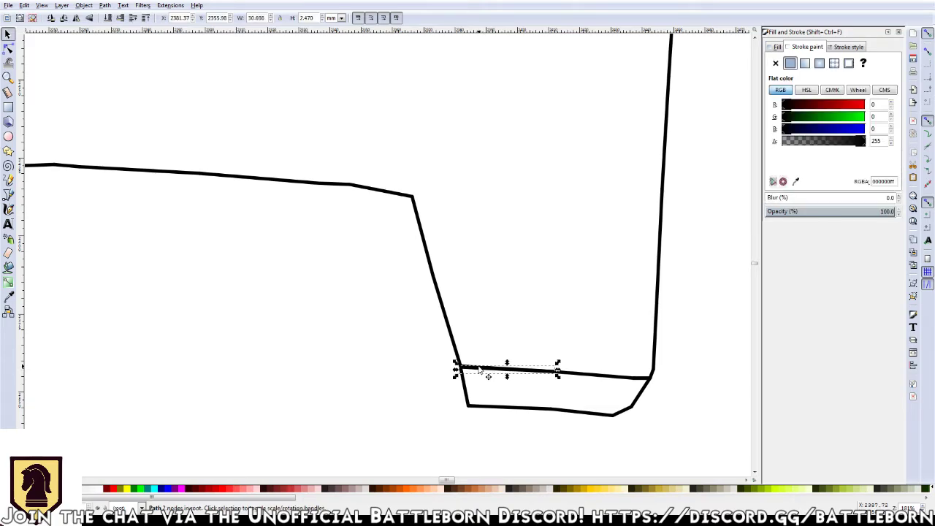
key("Delete")
scroll(501, 328, "left", 1)
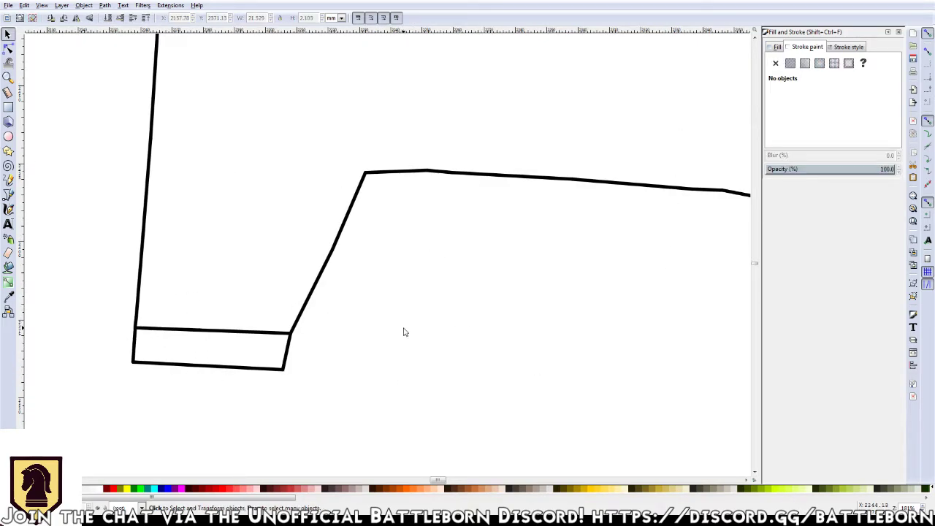
key("minus")
key("minus")
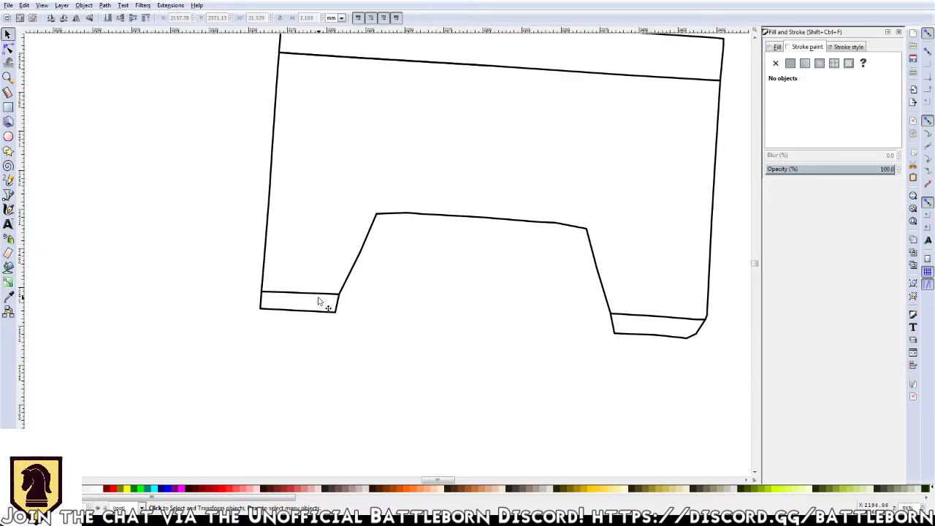
Colour the fold lines across both foot tabs red
left_click(318, 295)
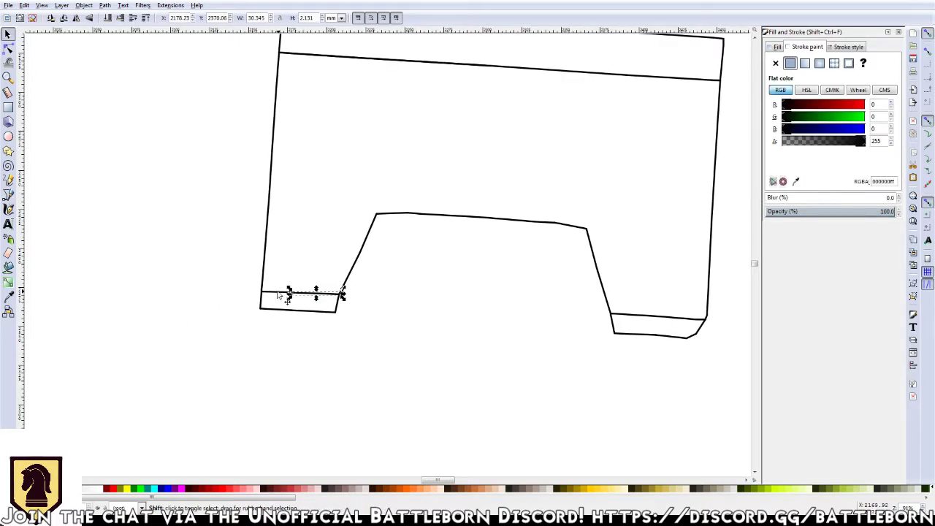
left_click(658, 317, "shift")
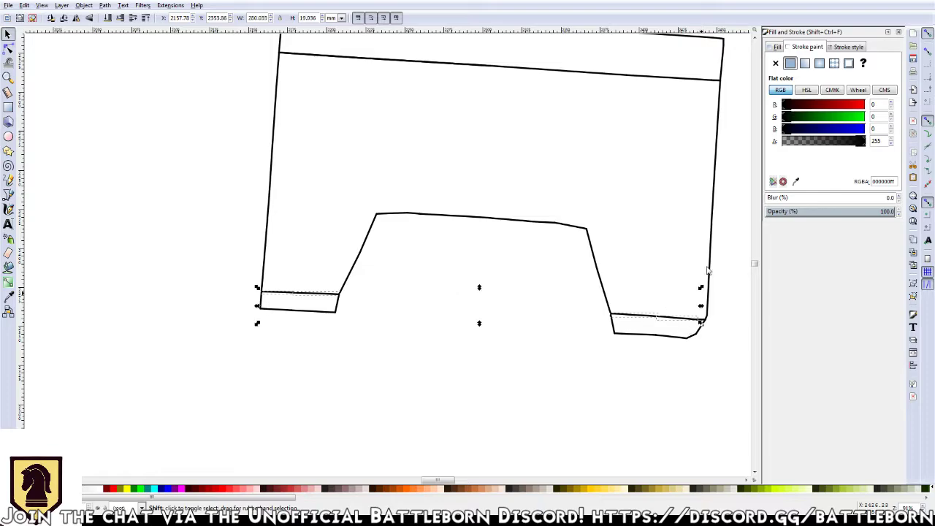
scroll(708, 326, "up", 2)
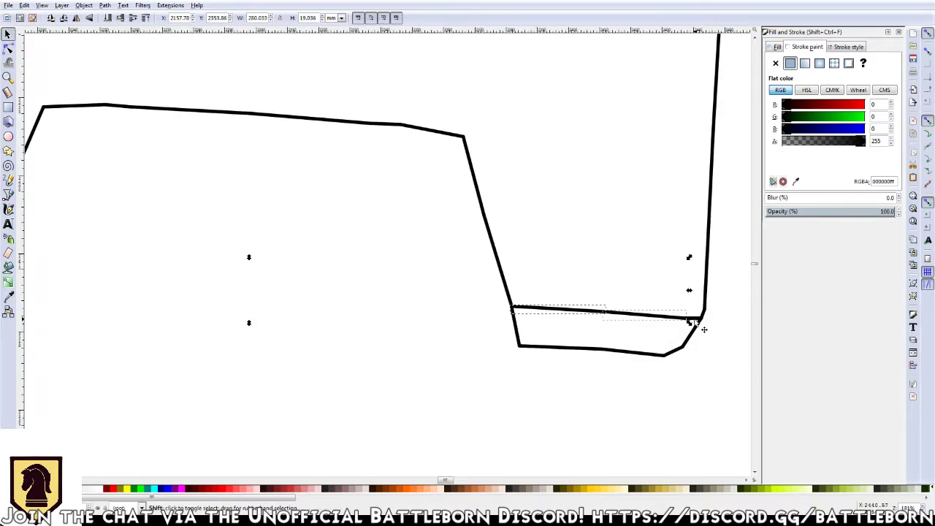
left_click(703, 326, "shift")
left_click_drag(788, 108, 896, 108)
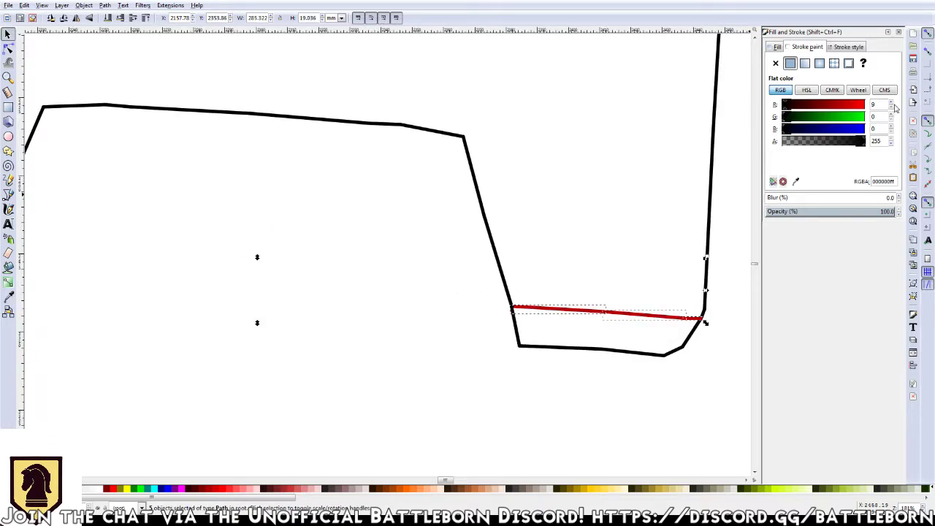
Colour all segments of the long fold line below the top edge red
key("minus")
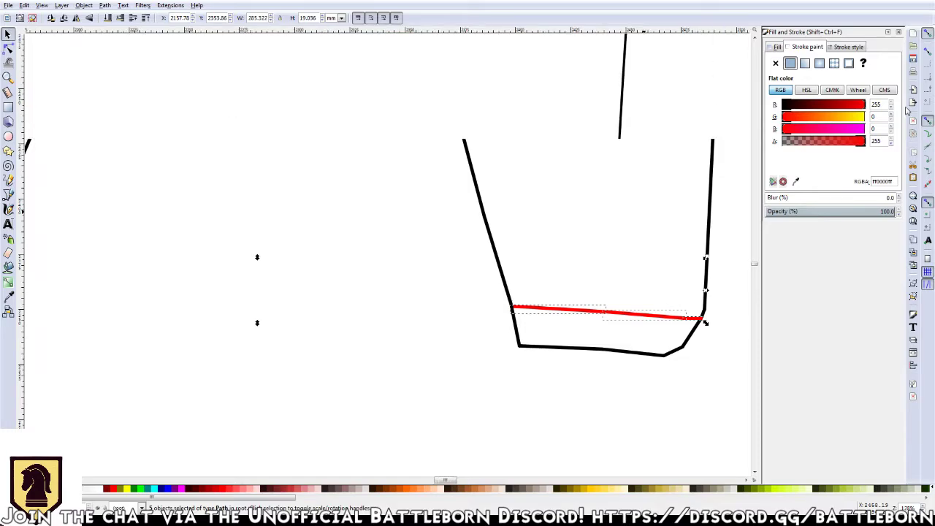
key("minus")
left_click_drag(355, 146, 383, 223)
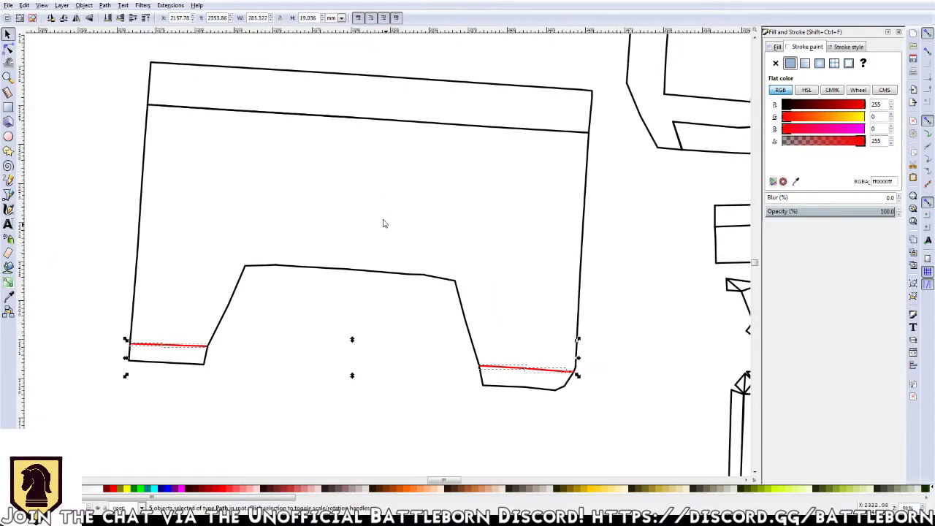
left_click(218, 109)
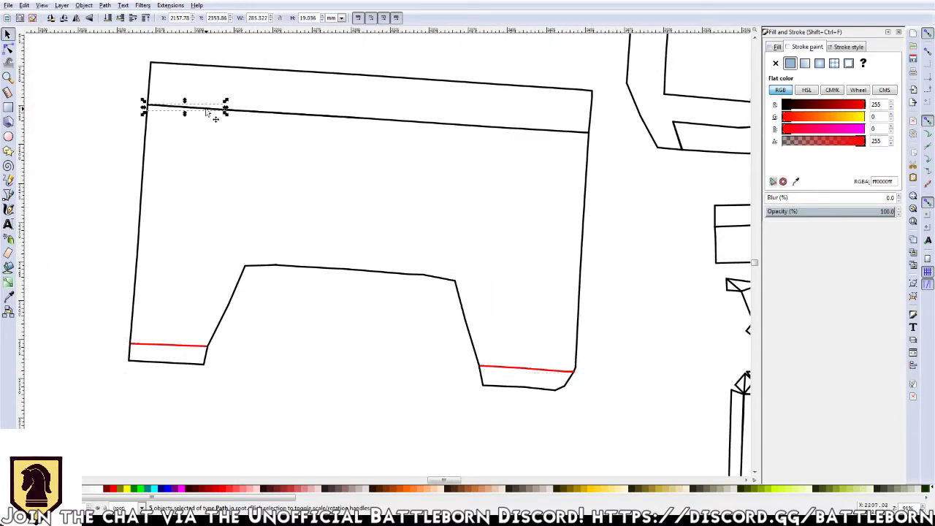
left_click(281, 115, "shift")
left_click(409, 123, "shift")
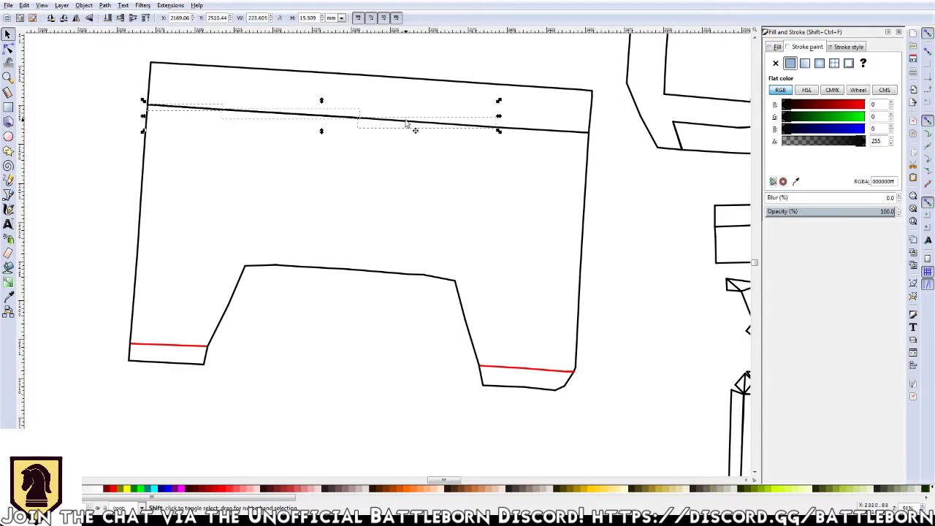
left_click(531, 135, "shift")
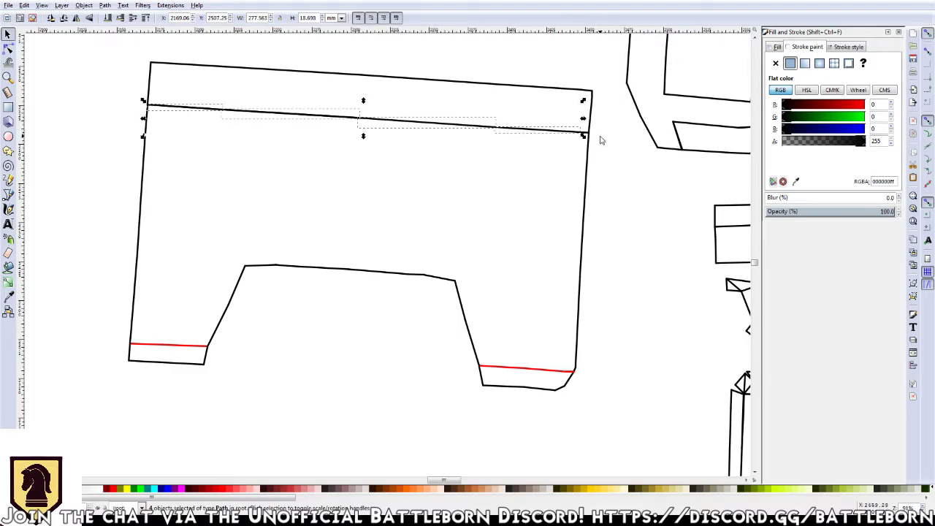
scroll(600, 140, "up", 1)
scroll(595, 139, "up", 1)
scroll(578, 131, "up", 1)
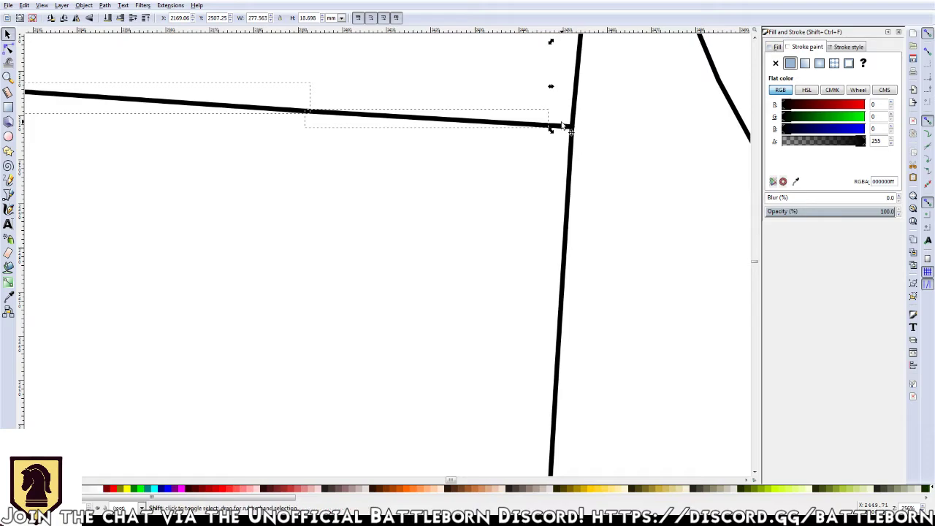
left_click(567, 128, "shift")
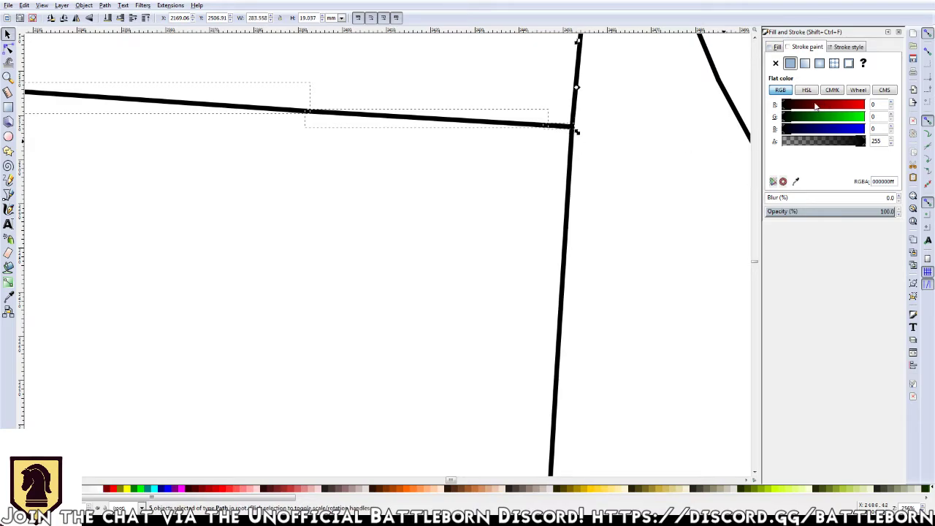
left_click_drag(817, 106, 880, 106)
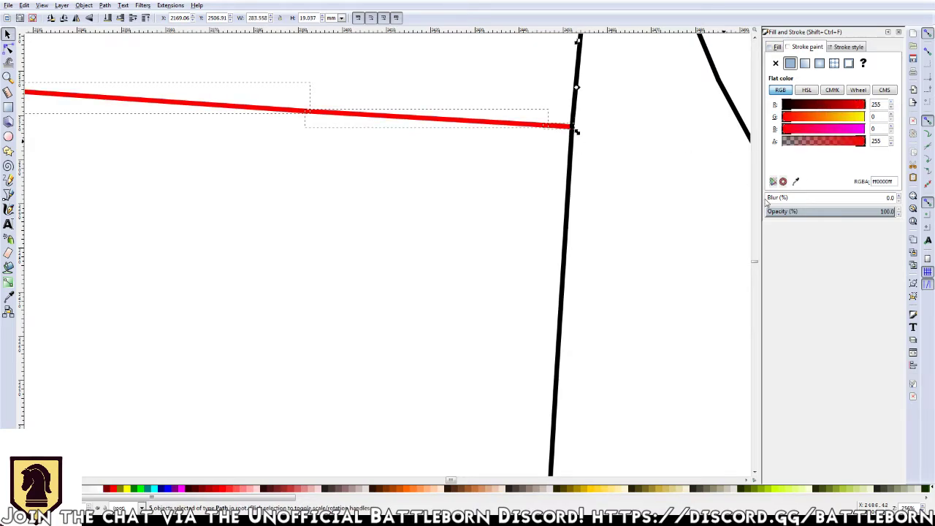
key("minus")
key("minus")
key("minus")
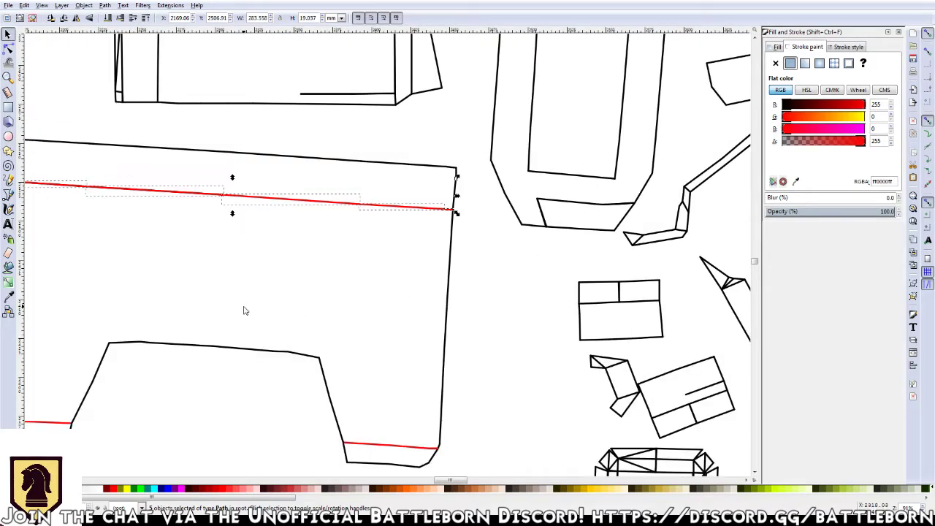
mouse_move(245, 311)
left_mouse_down()
mouse_move(403, 274)
mouse_move(401, 263)
left_mouse_up()
key("minus")
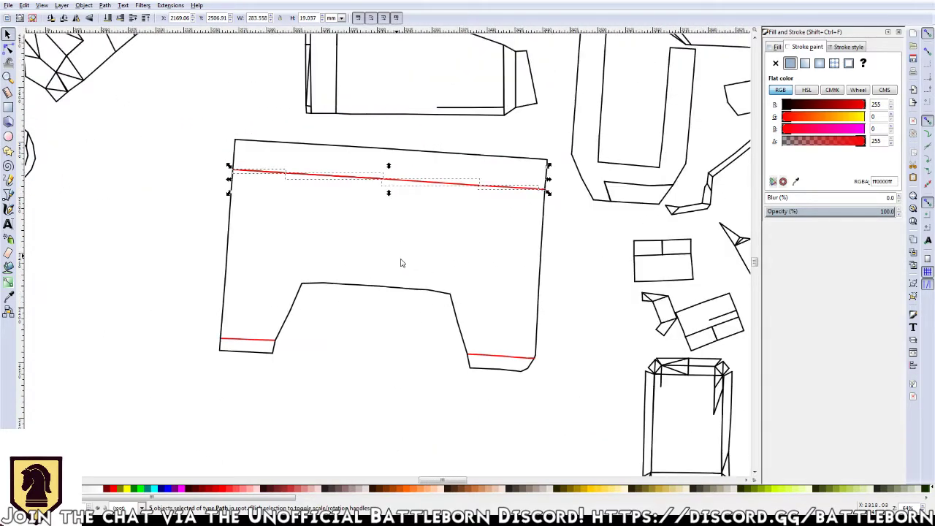
key("minus")
Select all 54 paths of the red-lined piece and group them
scroll(388, 286, "up", 2)
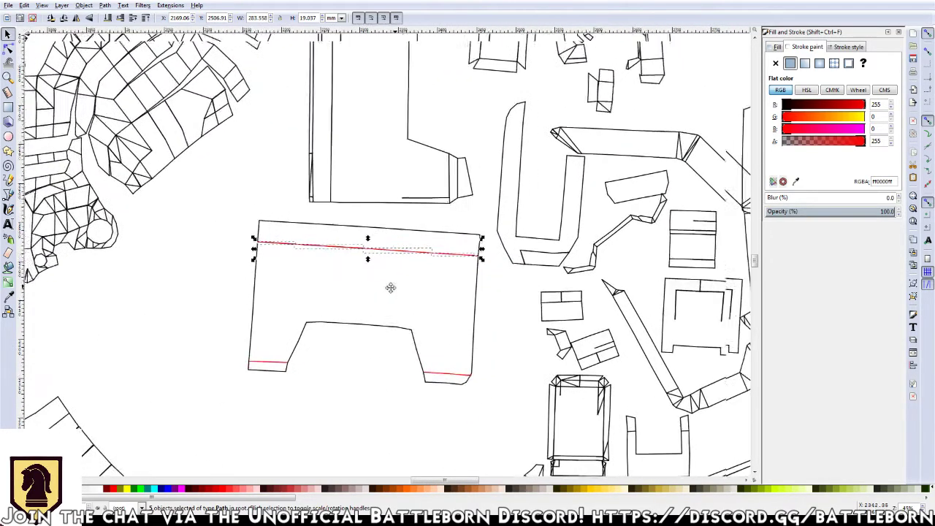
scroll(388, 286, "right", 2)
left_click_drag(204, 407, 460, 224)
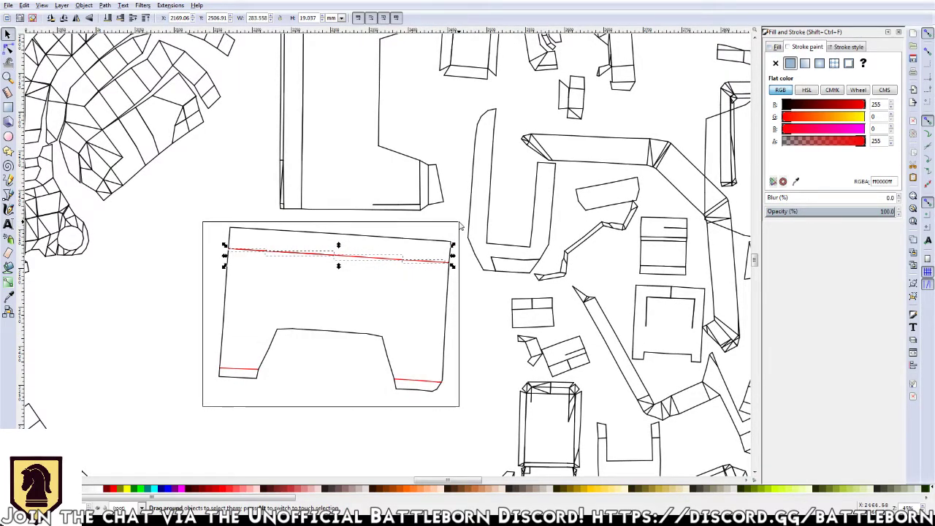
left_click_drag(459, 226, 461, 224)
key("ctrl+g")
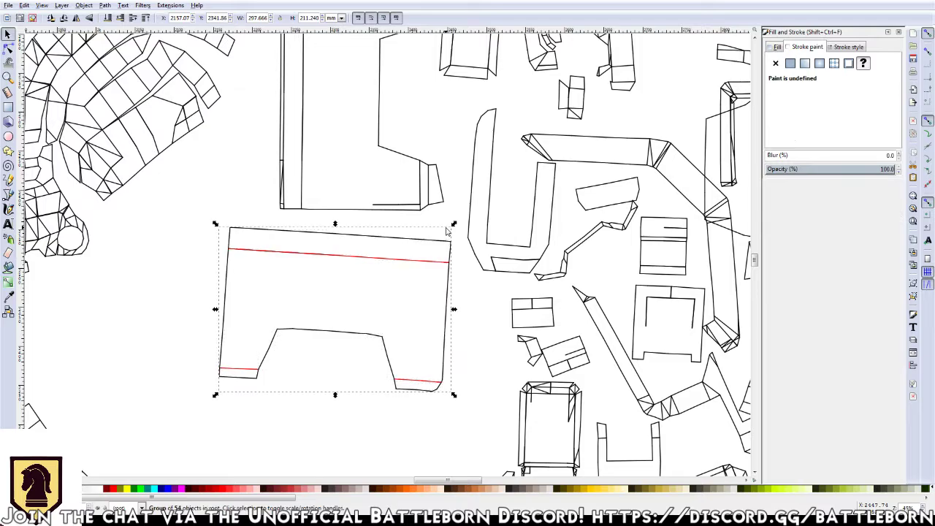
Rotate the group about 2.6° so the panel sits level
left_click(442, 245)
left_click_drag(454, 224, 449, 221)
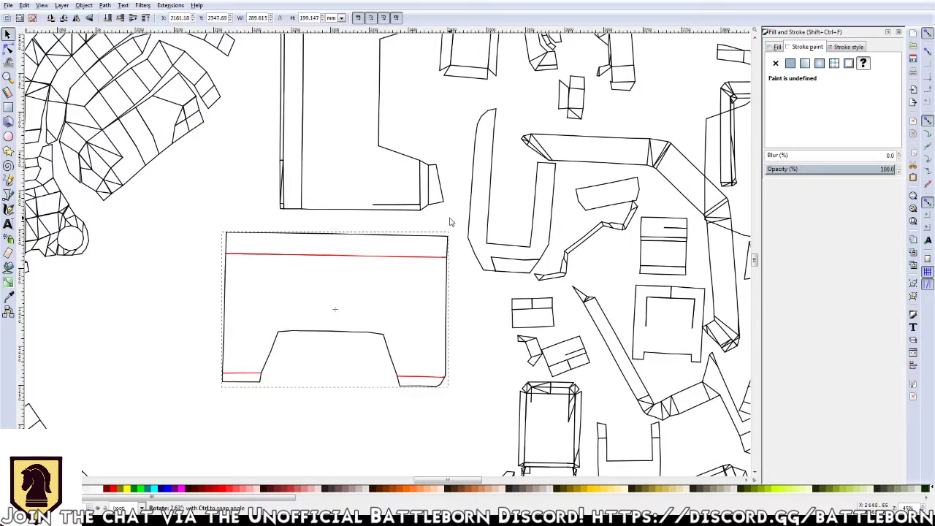
scroll(504, 298, "right", 5)
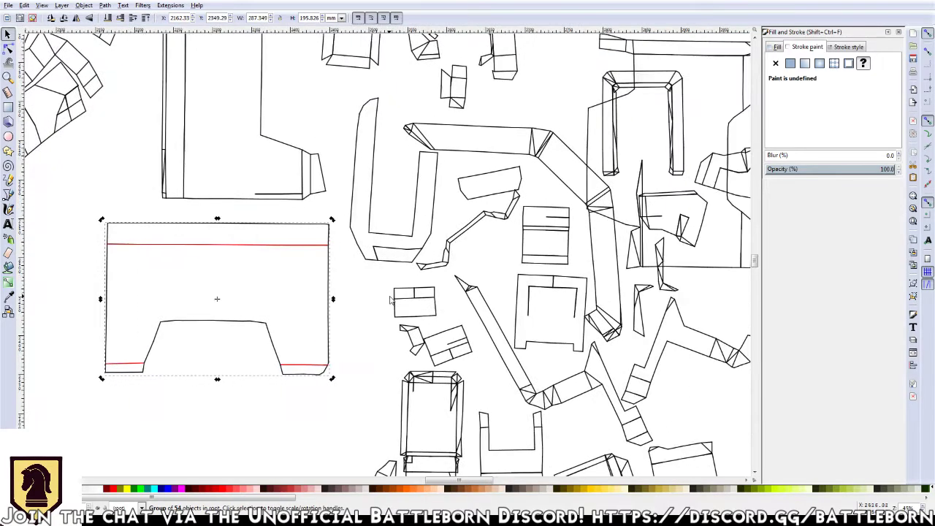
key("minus")
key("minus")
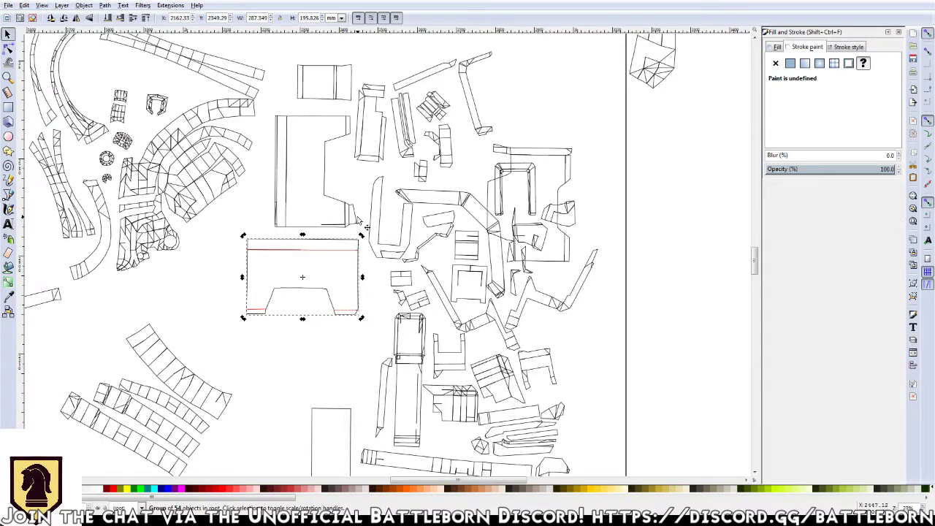
scroll(310, 220, "up", 1)
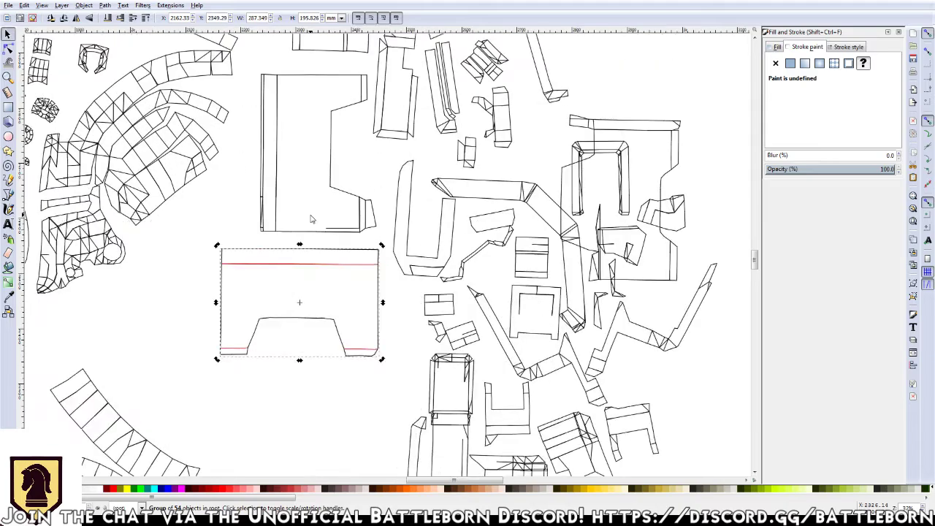
scroll(310, 219, "up", 1)
scroll(310, 219, "up", 1)
scroll(312, 219, "up", 1)
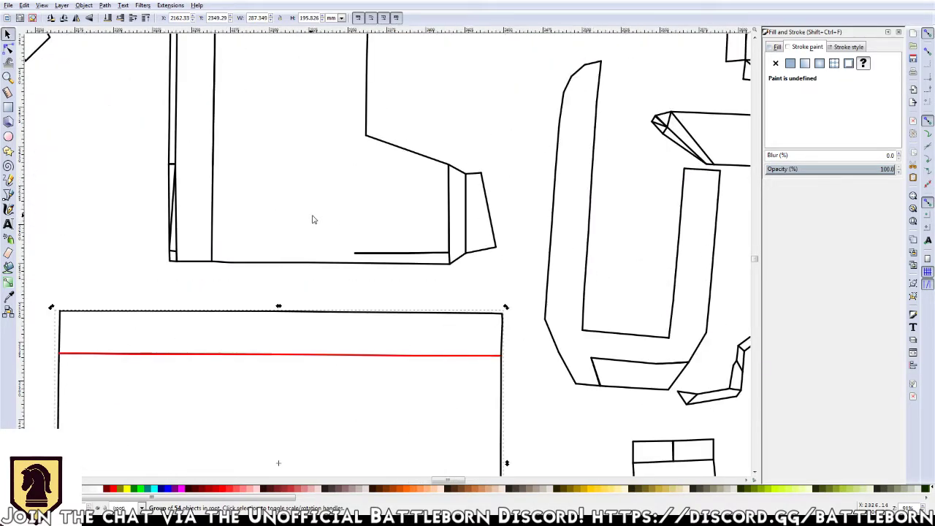
Delete the short stray line by the piece's bottom edge
left_click(404, 252)
left_click(410, 255)
left_click(410, 252)
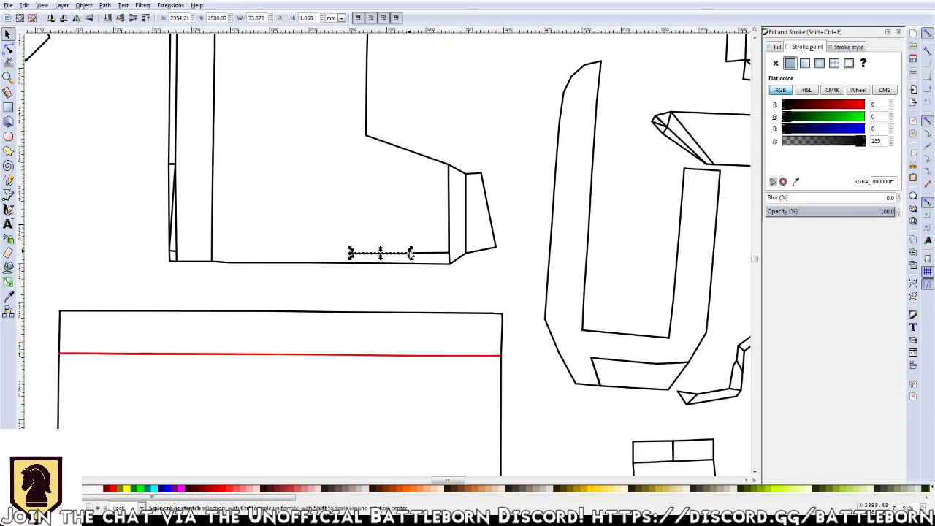
left_click(411, 255)
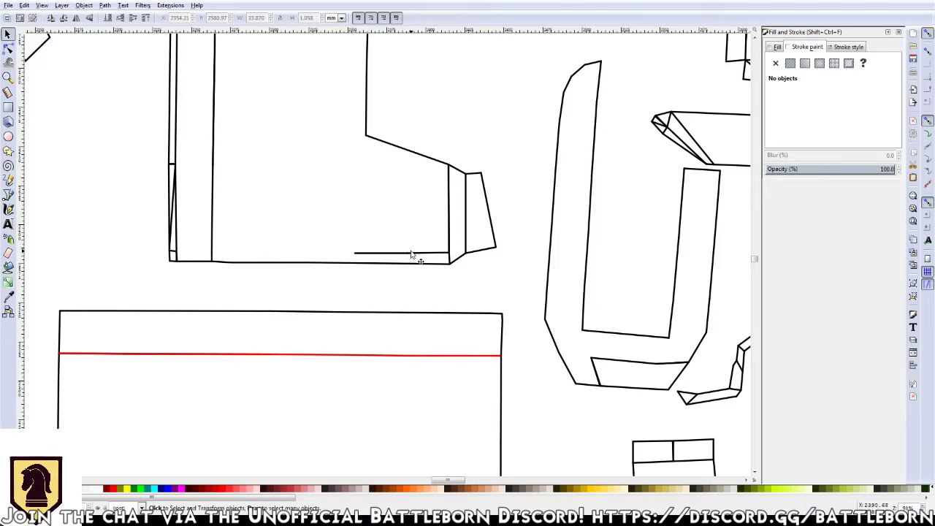
left_click(411, 253)
key("Delete")
Delete the stray vertical line inside the left strip
left_click(179, 255)
left_click(178, 255)
left_click(176, 256)
left_click(176, 256)
left_click(176, 253)
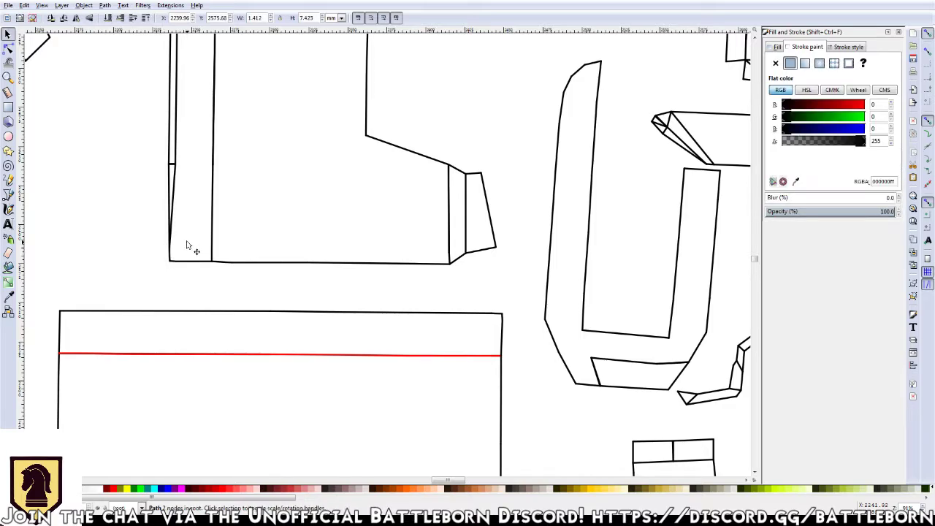
left_click(176, 167)
left_click(184, 171)
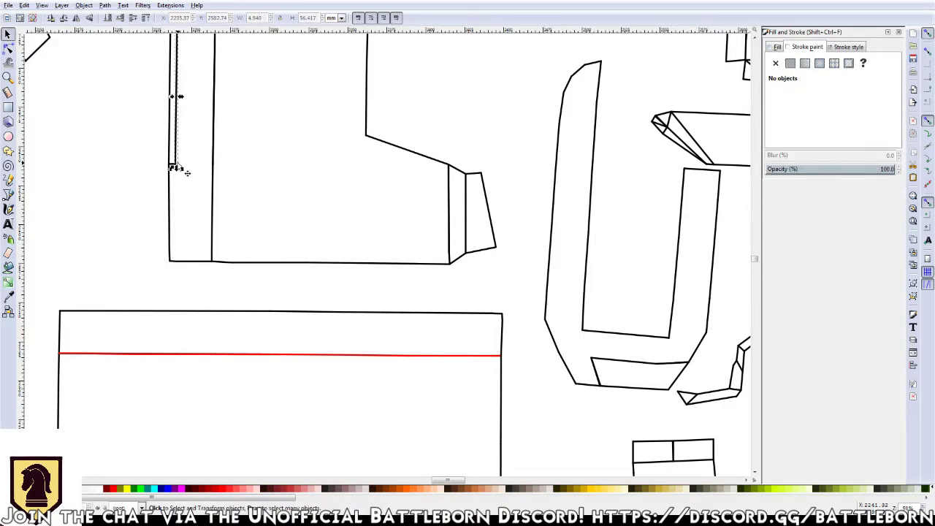
scroll(210, 294, "up", 3)
scroll(210, 294, "up", 1)
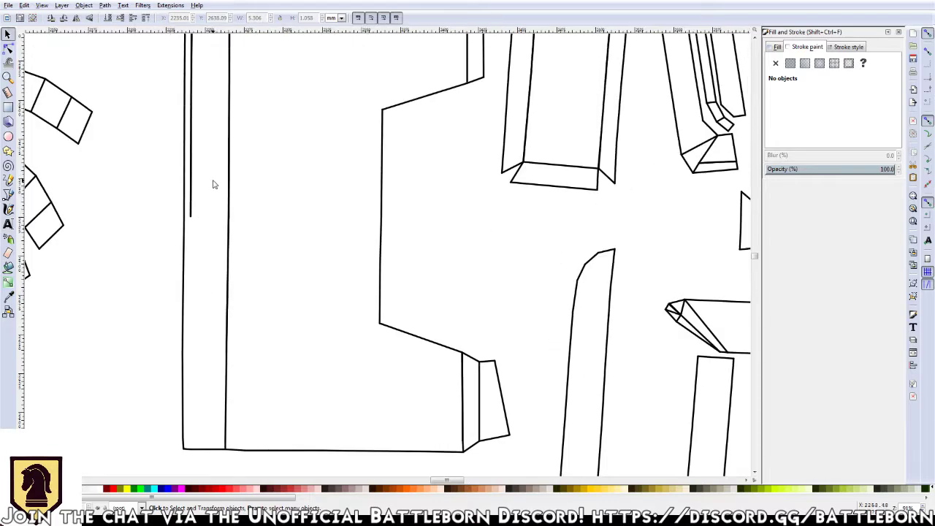
left_click(207, 189)
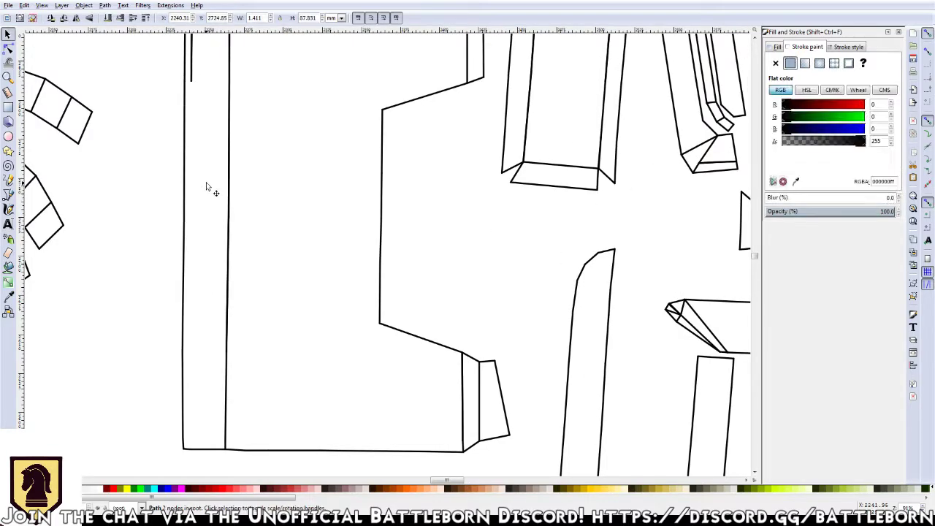
left_click(202, 242)
scroll(199, 278, "up", 3)
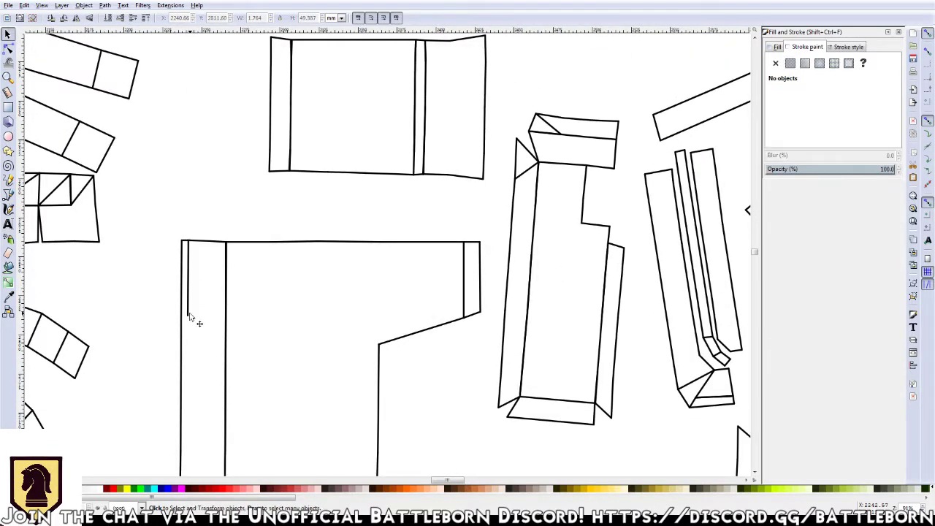
left_click(188, 314)
key("Delete")
Make the short fold line by the top-right notch red with R 255
left_click(465, 302)
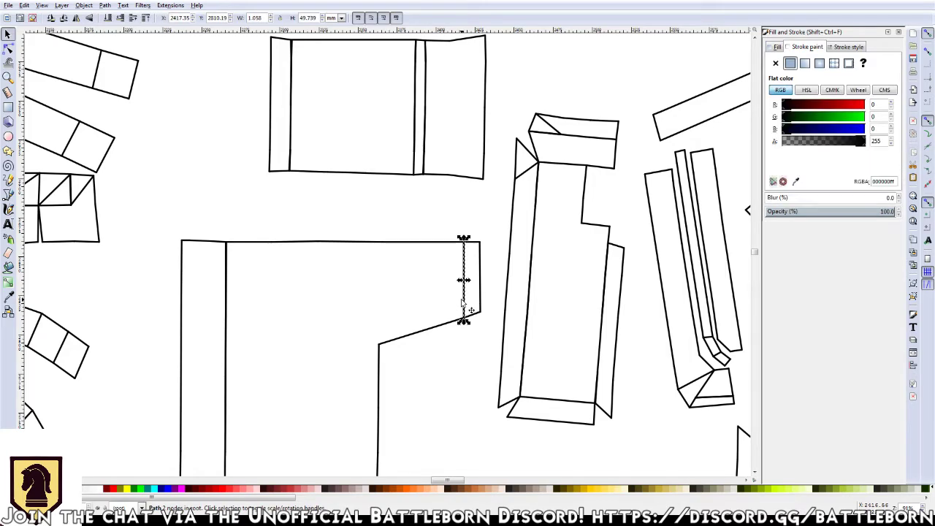
type("255")
key("Return")
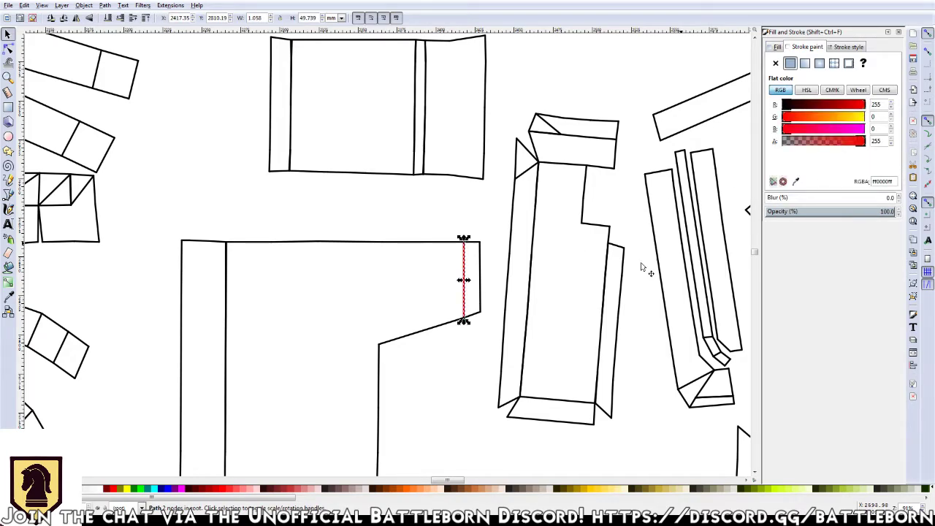
Select every segment of the long inner fold line on the left strip and colour it red
left_click(452, 382)
scroll(438, 307, "down", 3)
scroll(353, 207, "down", 4)
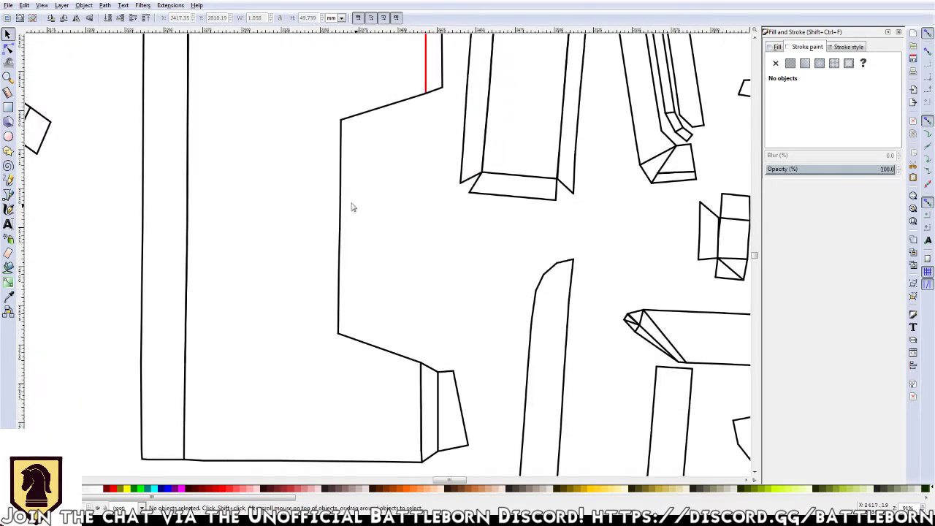
left_click_drag(290, 213, 296, 232)
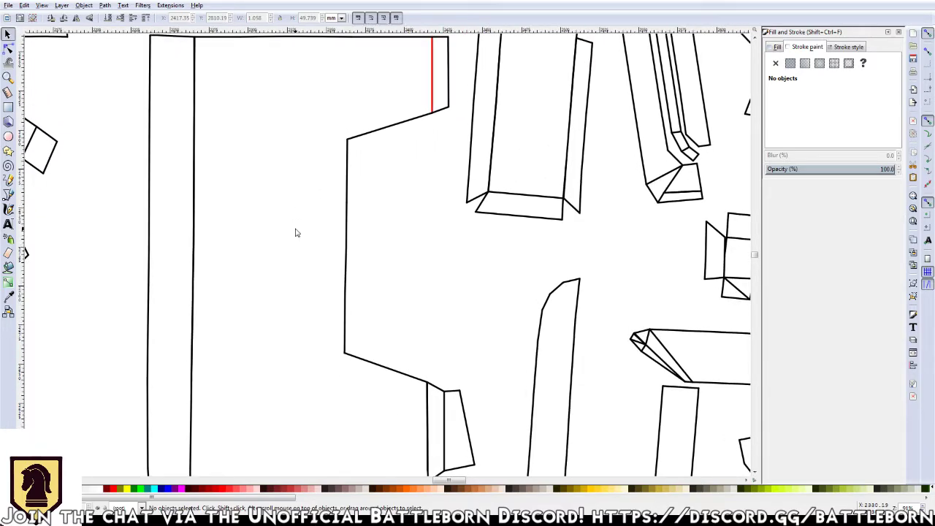
left_click(194, 70)
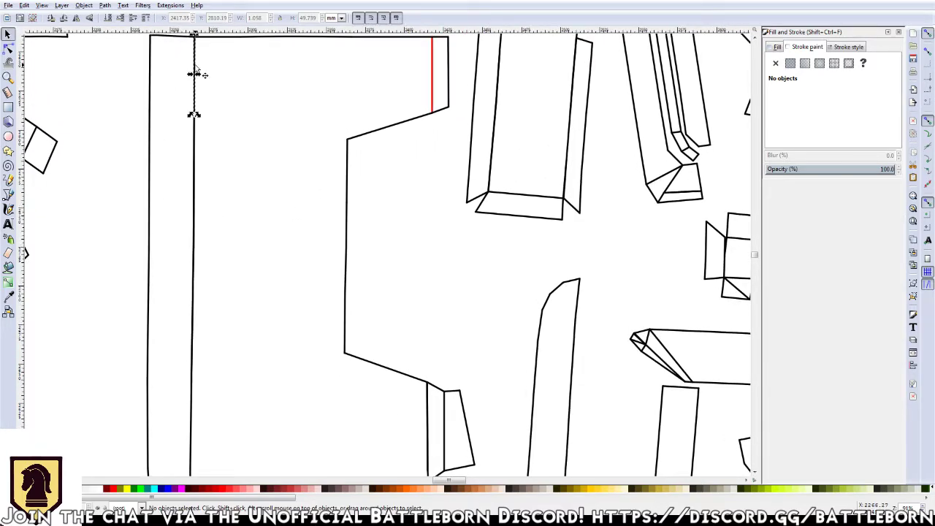
left_click(194, 183, "shift")
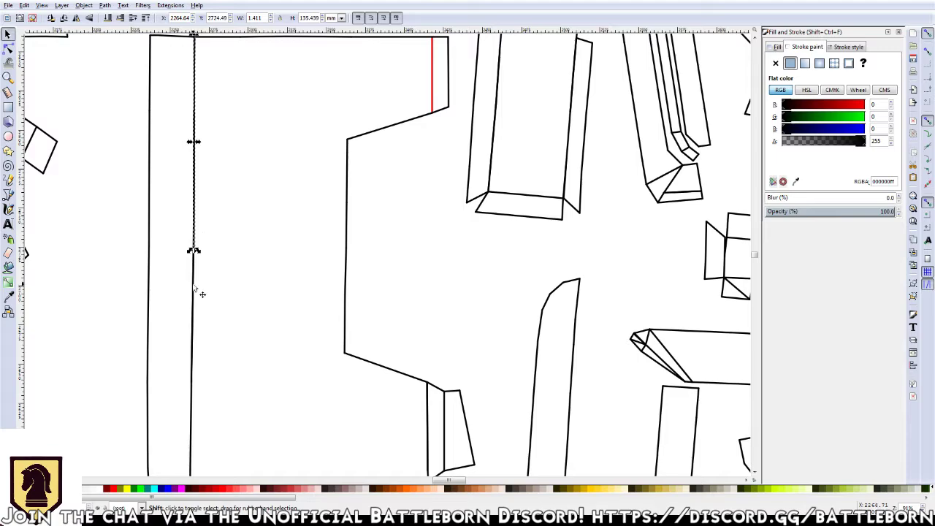
left_click(193, 380, "shift")
left_click(192, 423, "shift")
left_click_drag(323, 382, 286, 350)
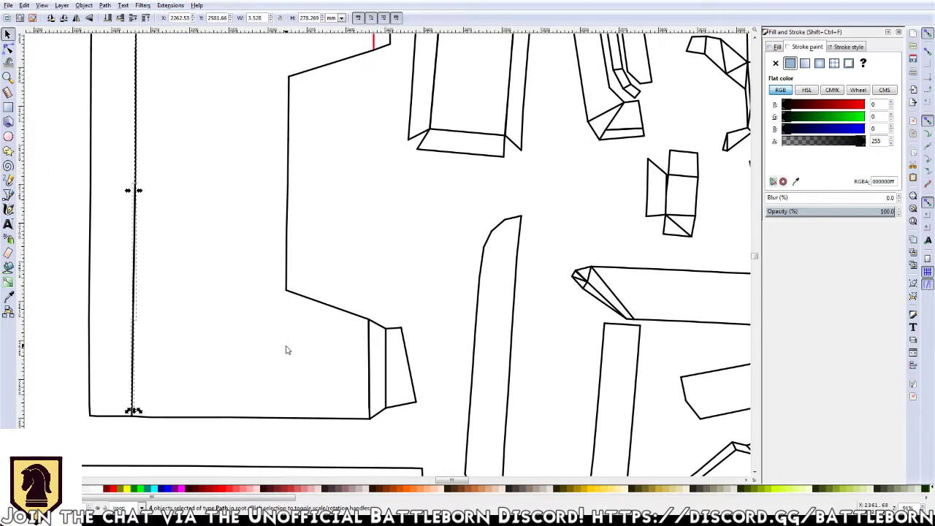
scroll(130, 439, "up", 1)
scroll(130, 434, "up", 2)
scroll(130, 435, "up", 2)
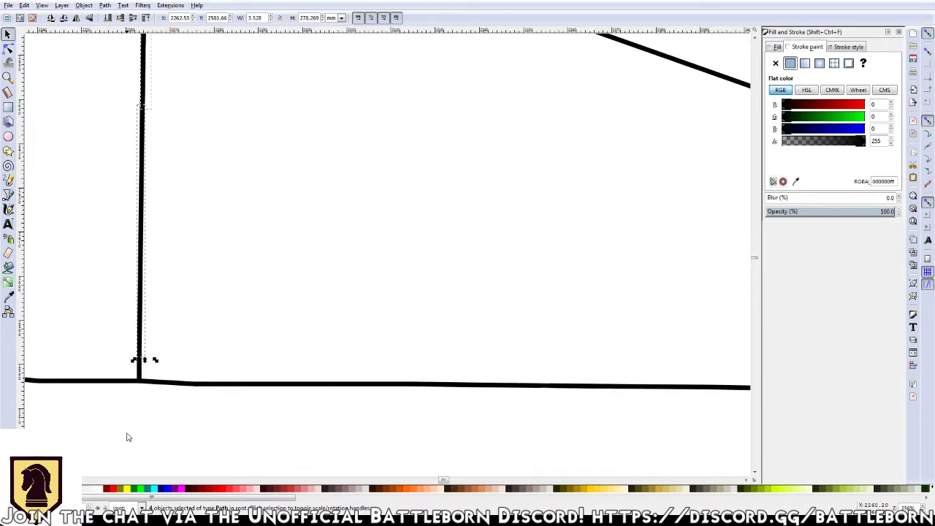
scroll(142, 365, "up", 1)
left_click(146, 345, "shift")
left_click(862, 104)
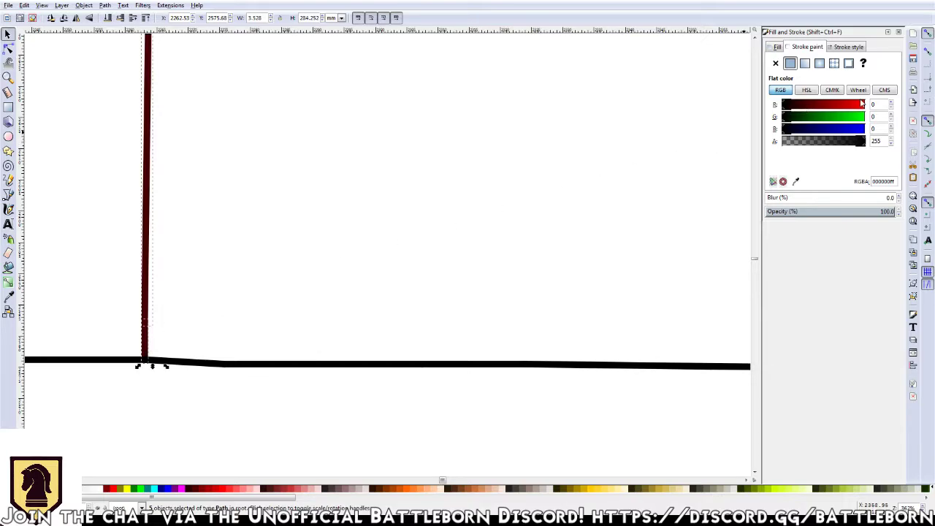
Colour the short fold line beside the side flap red with R at 255
scroll(543, 156, "down", 1)
scroll(543, 155, "down", 1)
scroll(543, 156, "down", 2)
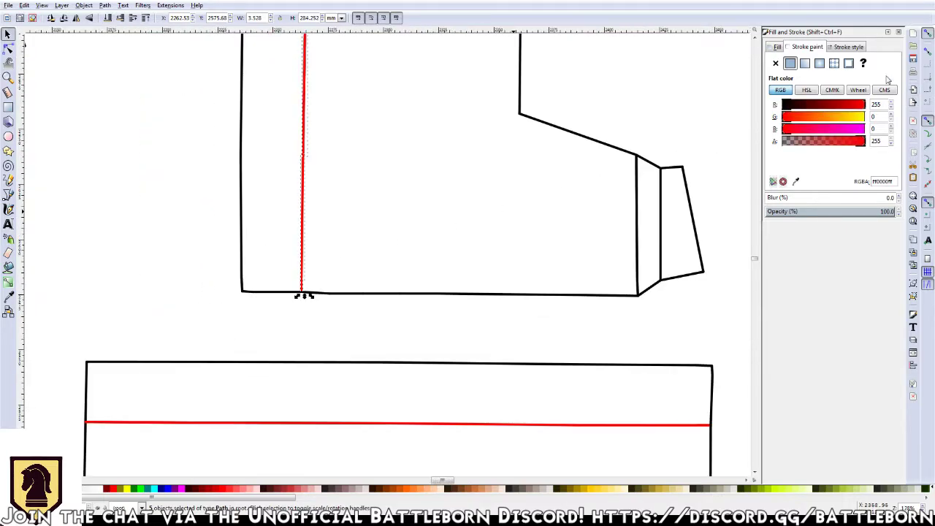
scroll(543, 155, "down", 1)
scroll(455, 202, "down", 1)
scroll(386, 309, "down", 1)
scroll(387, 285, "down", 1)
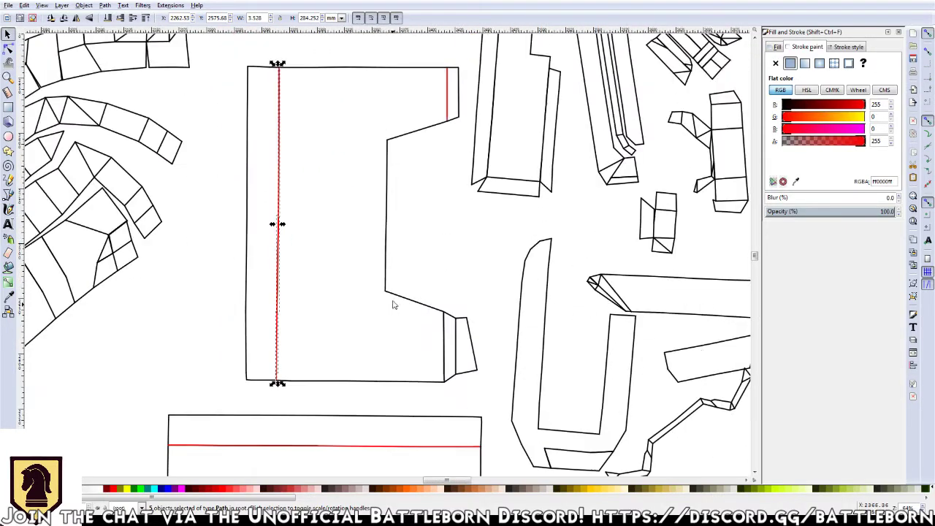
scroll(375, 298, "down", 1)
scroll(451, 374, "up", 1)
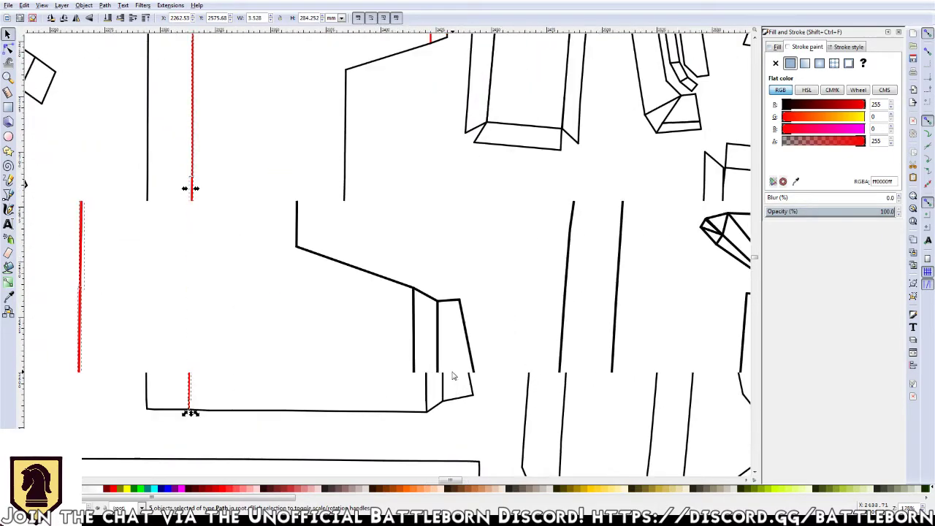
scroll(432, 371, "up", 1)
left_click(416, 367)
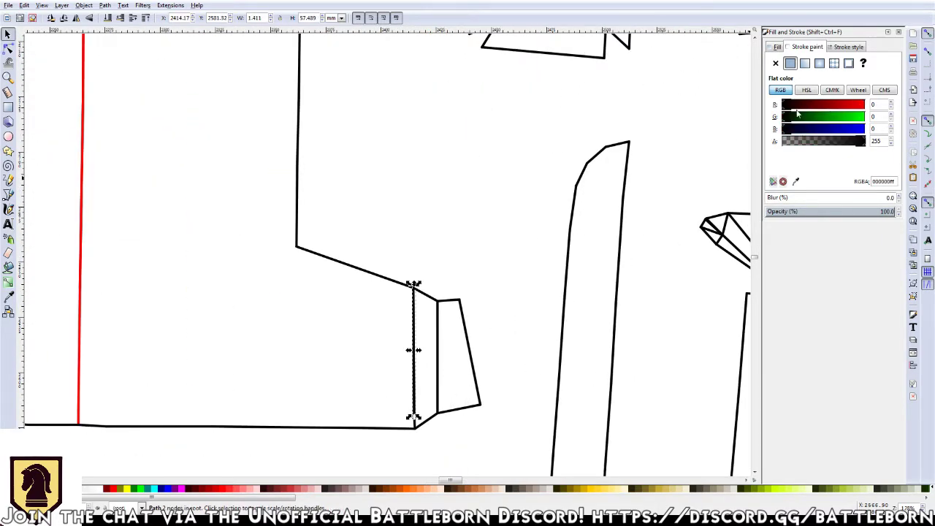
left_click_drag(856, 106, 904, 106)
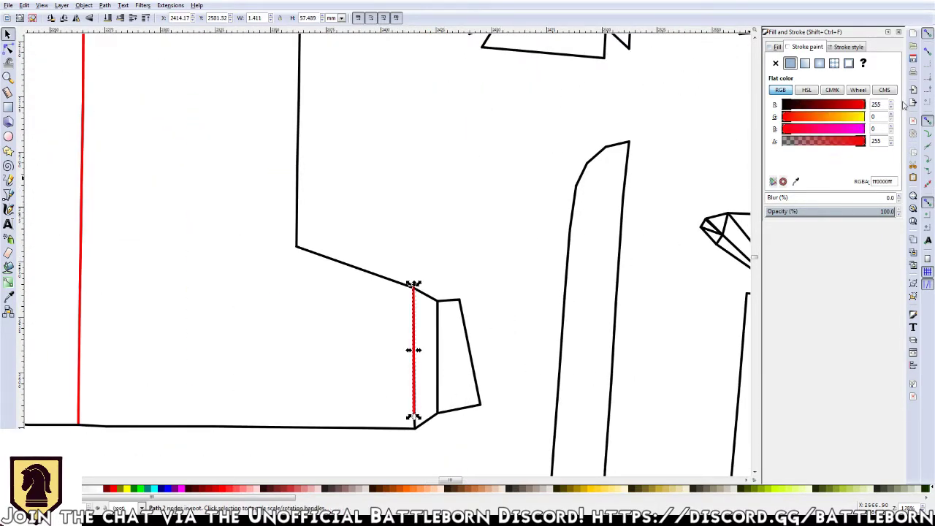
Turn the tiny segment below that fold red, then select the fold between piece and flap
left_click(415, 426)
left_click(414, 420)
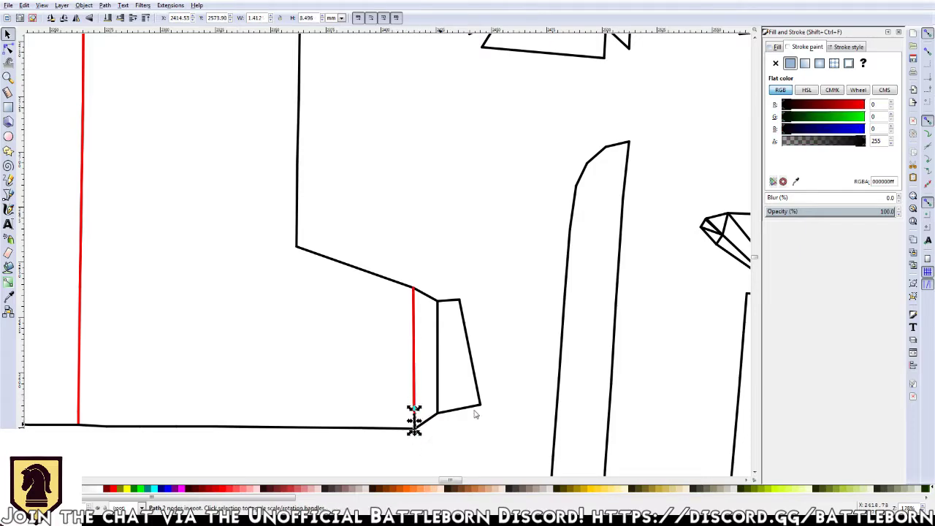
left_click_drag(865, 105, 897, 106)
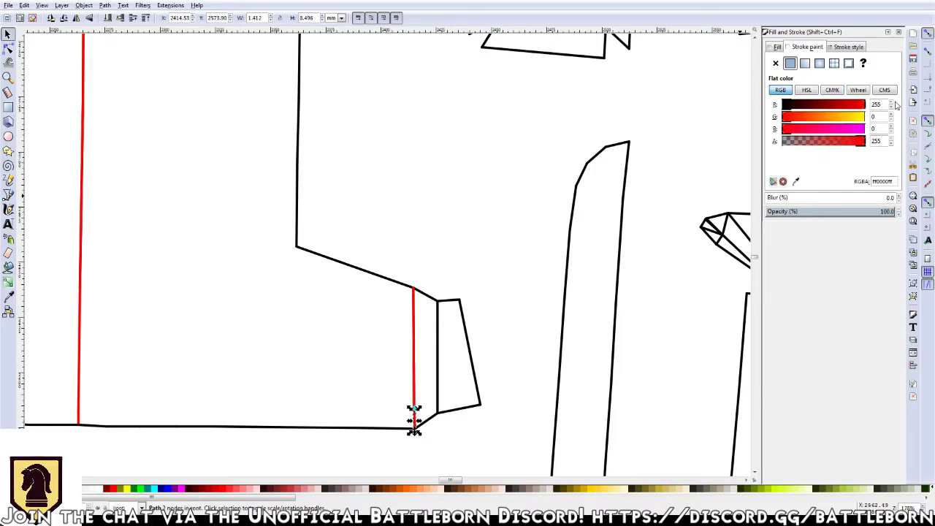
left_click(513, 313)
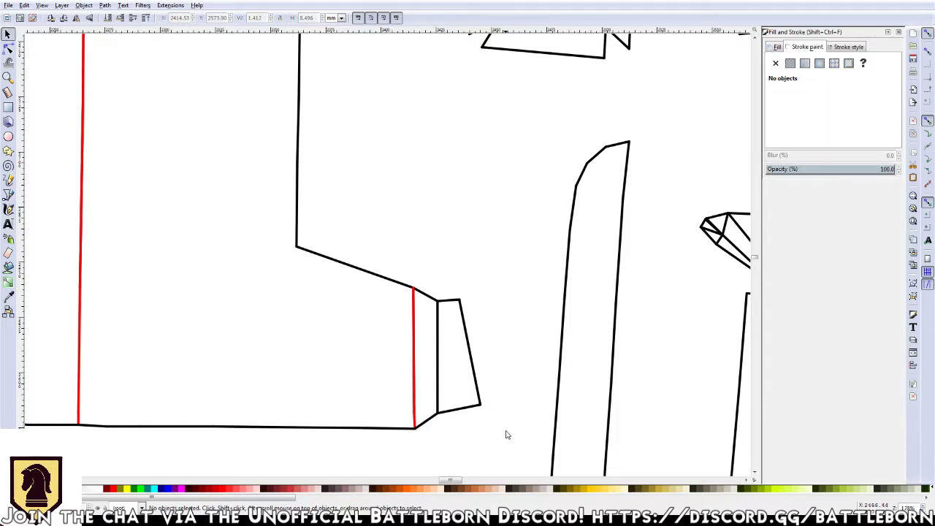
left_click(438, 375)
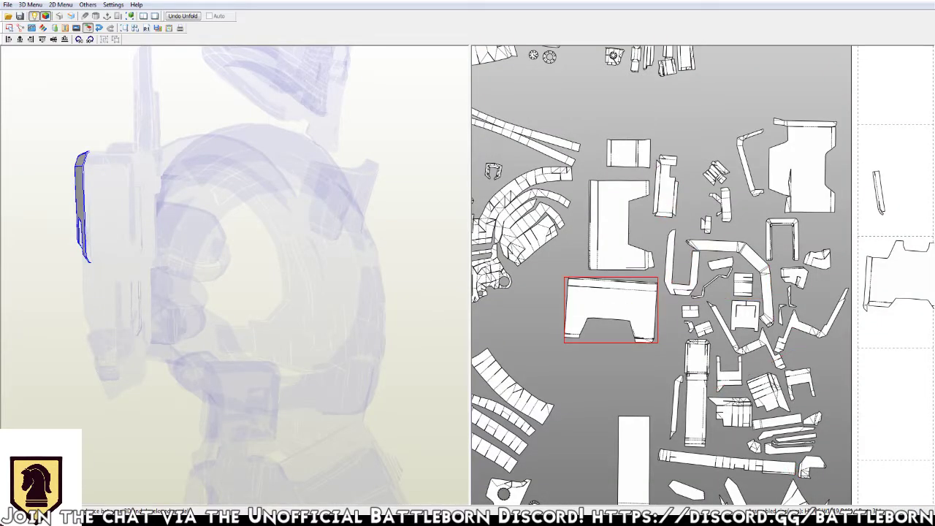
Orbit the 3D armor model to find where the selected flat piece sits
left_click_drag(220, 256, 278, 252)
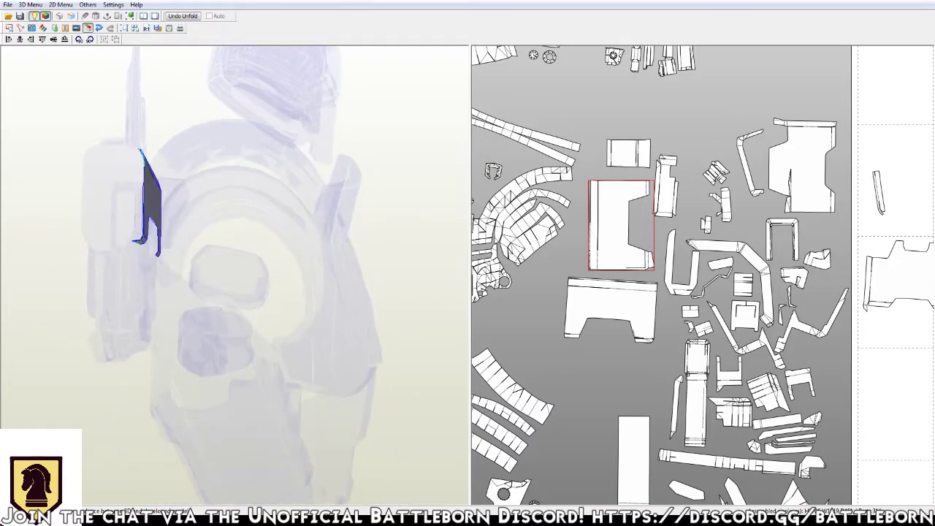
left_click_drag(219, 256, 249, 241)
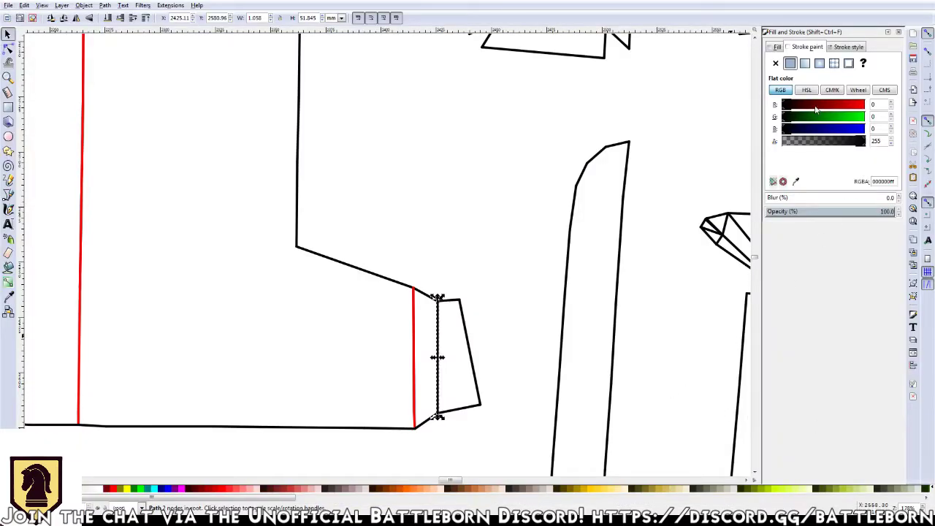
Colour the fold line between the piece and its flap red
left_click_drag(816, 108, 869, 108)
key("Escape")
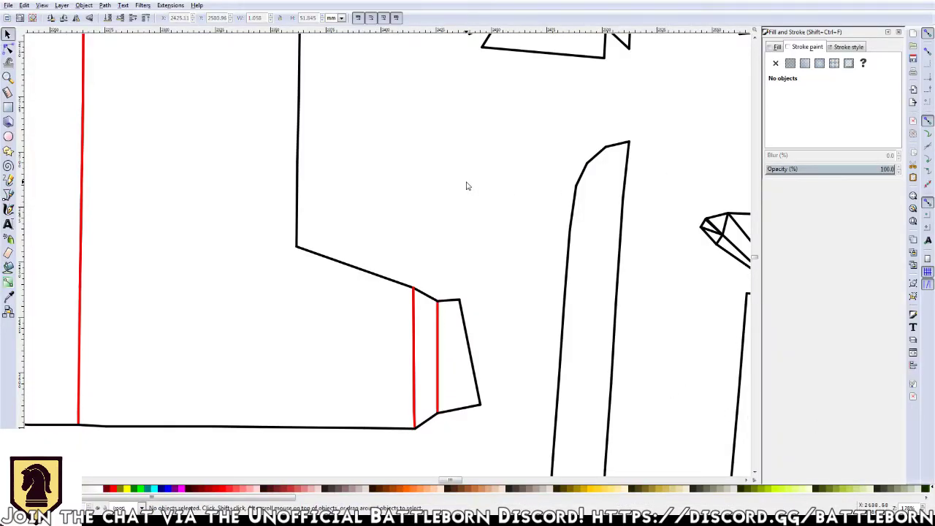
scroll(467, 186, "down", 3)
scroll(417, 203, "down", 2)
scroll(402, 204, "down", 2)
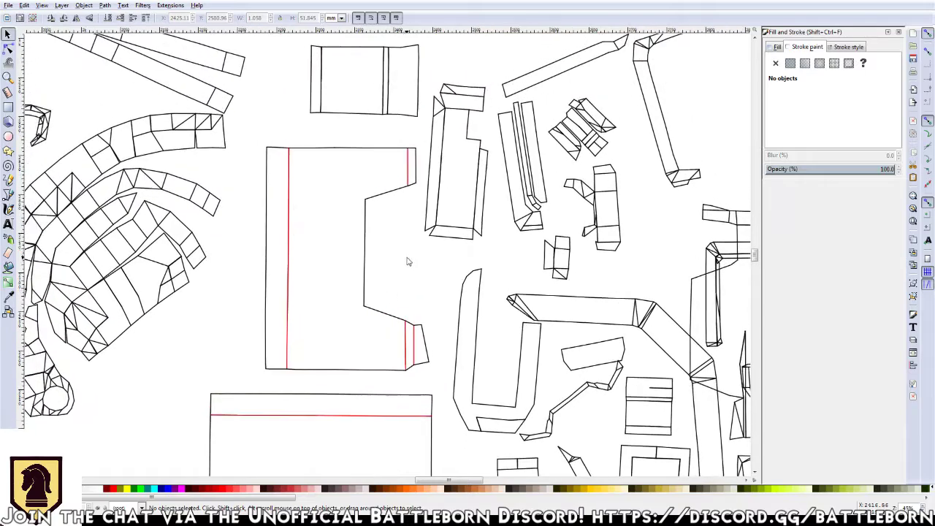
Select the notched piece without the stray vertical line and group its 47 paths
left_click_drag(254, 130, 434, 378)
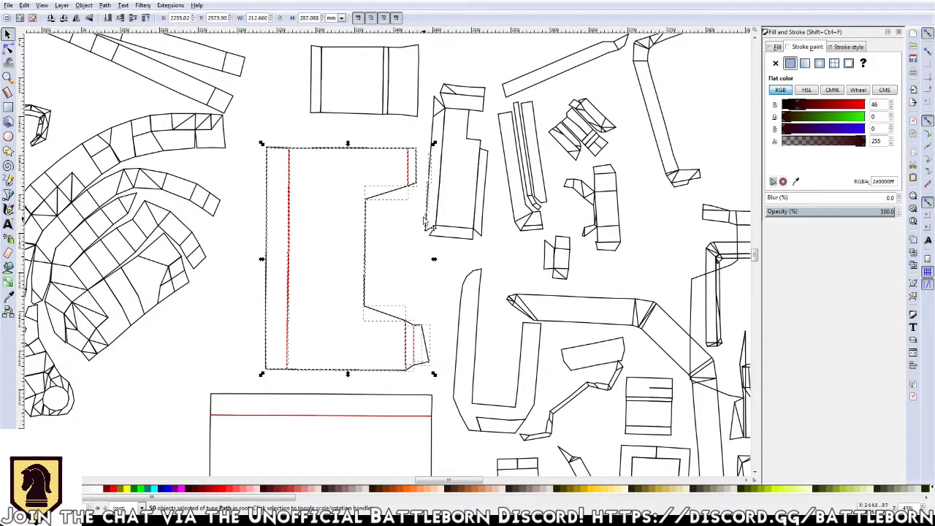
scroll(421, 210, "up", 1)
scroll(420, 210, "up", 1)
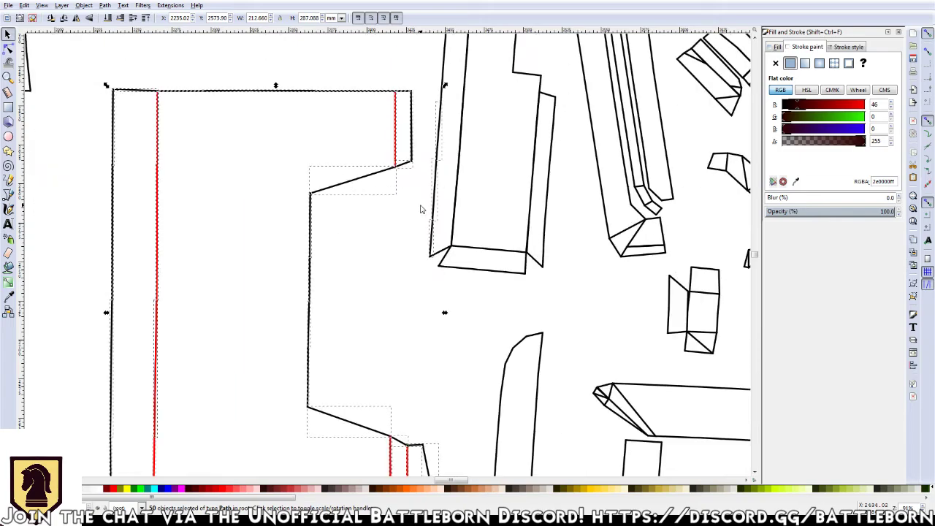
left_click(448, 117, "shift")
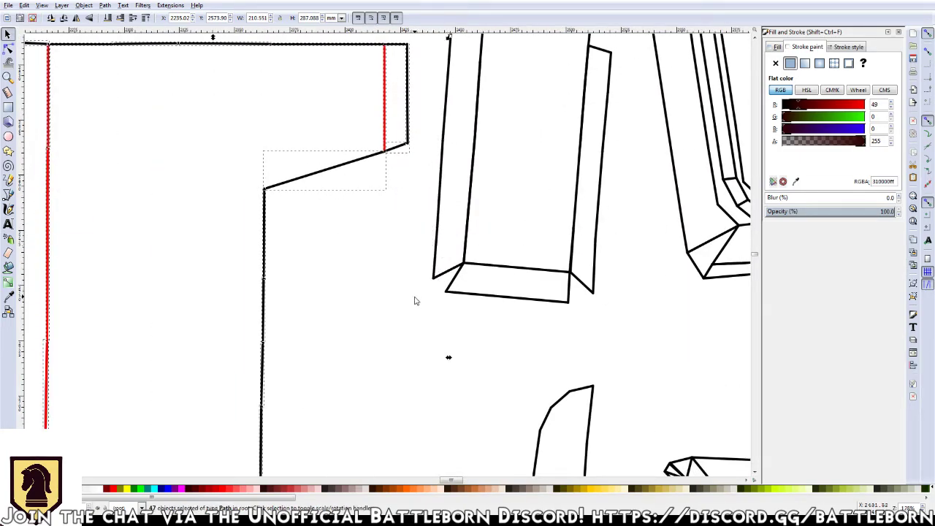
scroll(415, 300, "down", 2)
scroll(416, 299, "down", 2)
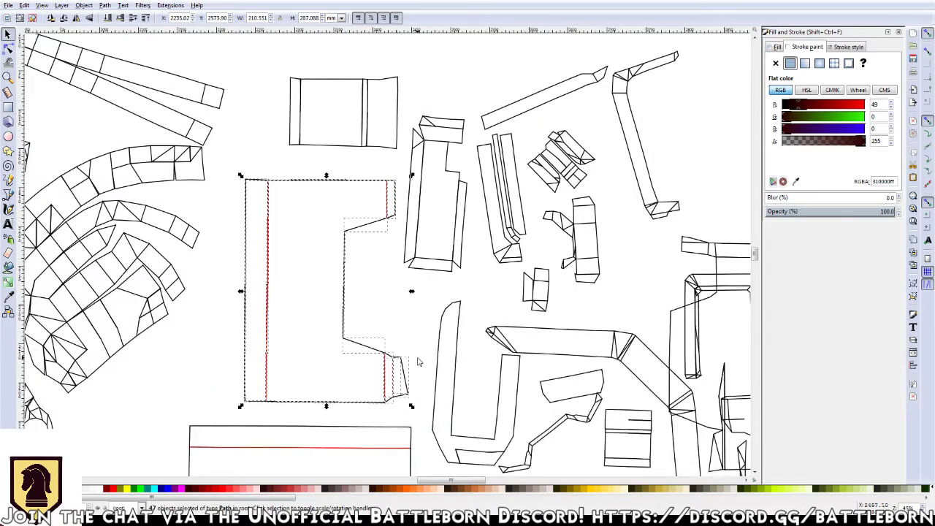
key("ctrl+g")
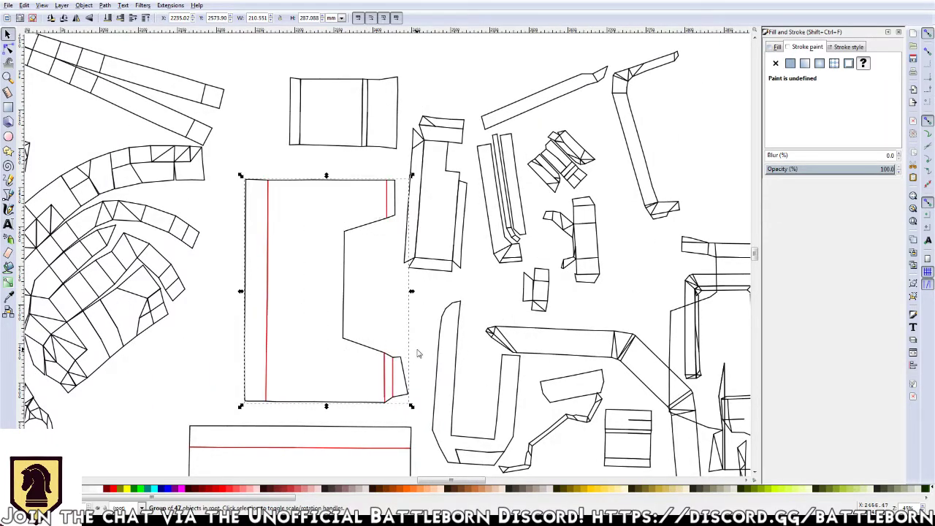
left_click_drag(418, 354, 414, 337)
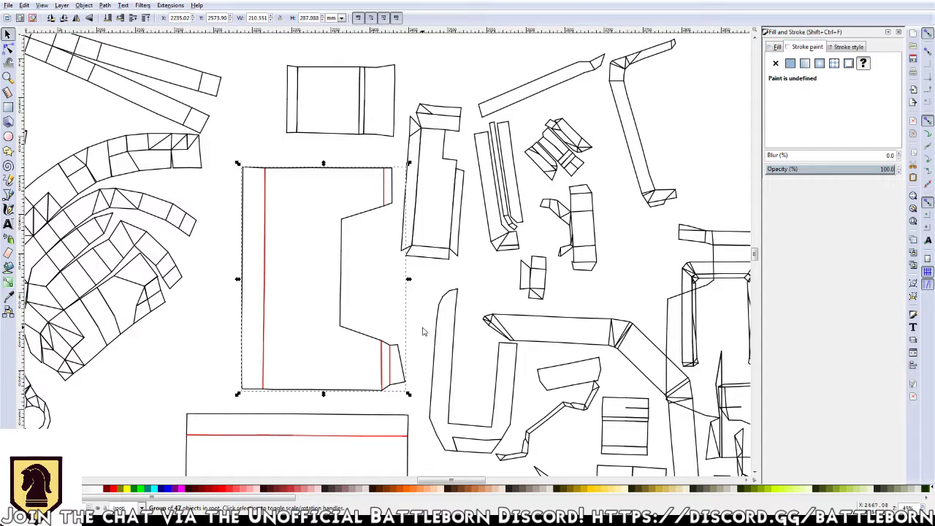
Move right to the next piece, select its inner vertical line and zoom in on it
scroll(591, 310, "right", 10)
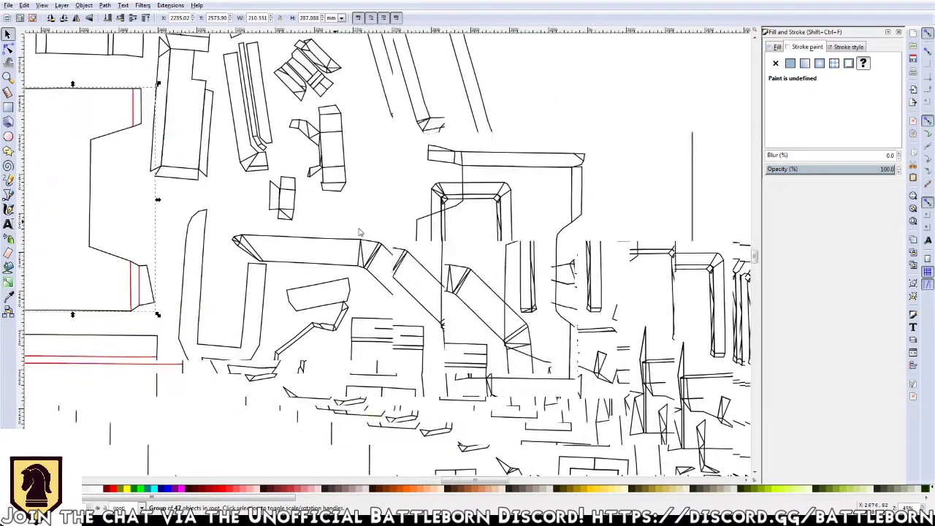
scroll(430, 267, "down", 2)
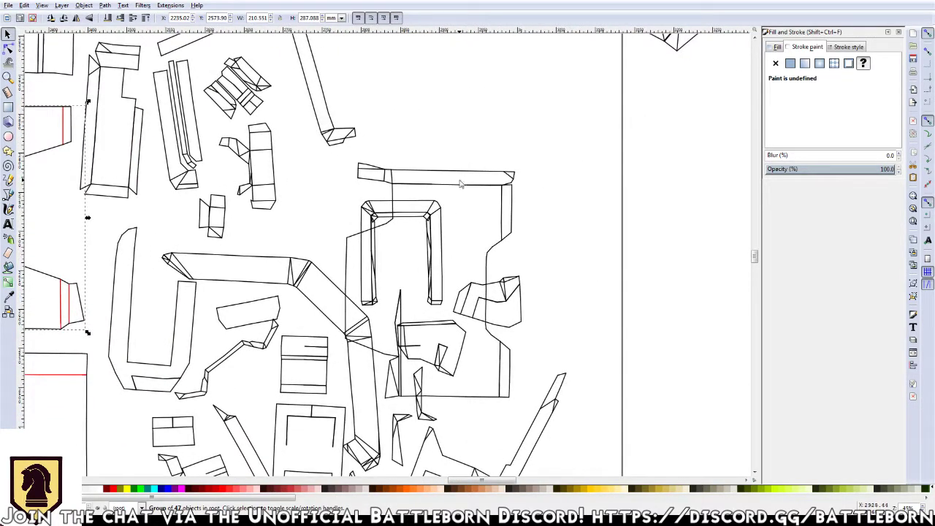
left_click(511, 179)
left_click(484, 192)
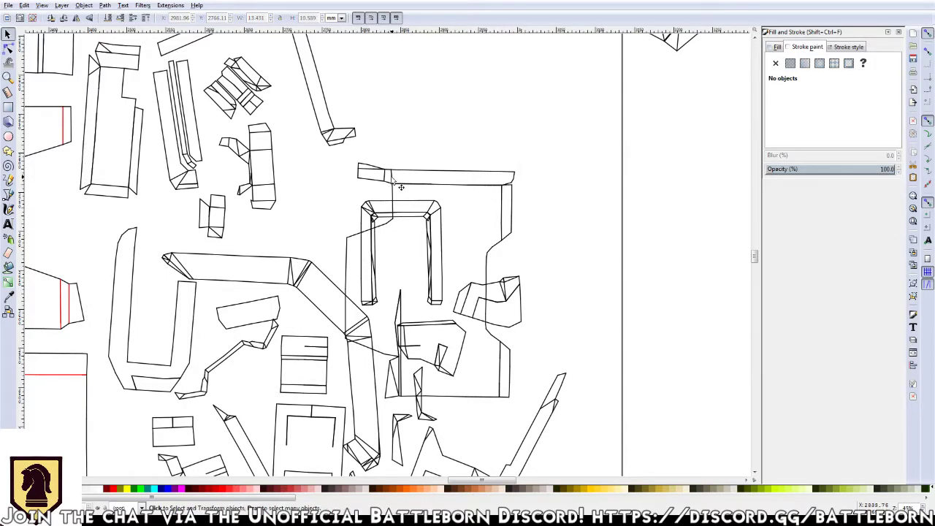
left_click(501, 372)
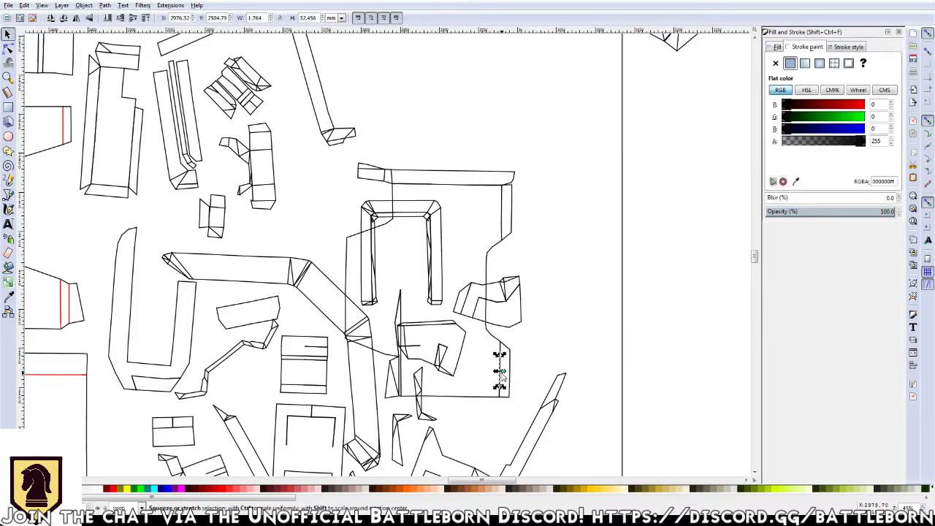
scroll(501, 372, "up", 1)
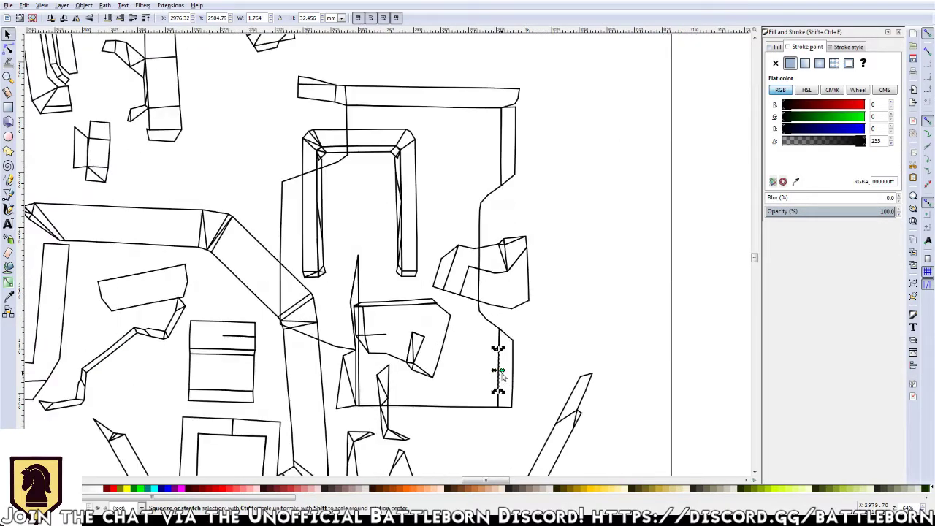
scroll(495, 378, "up", 1)
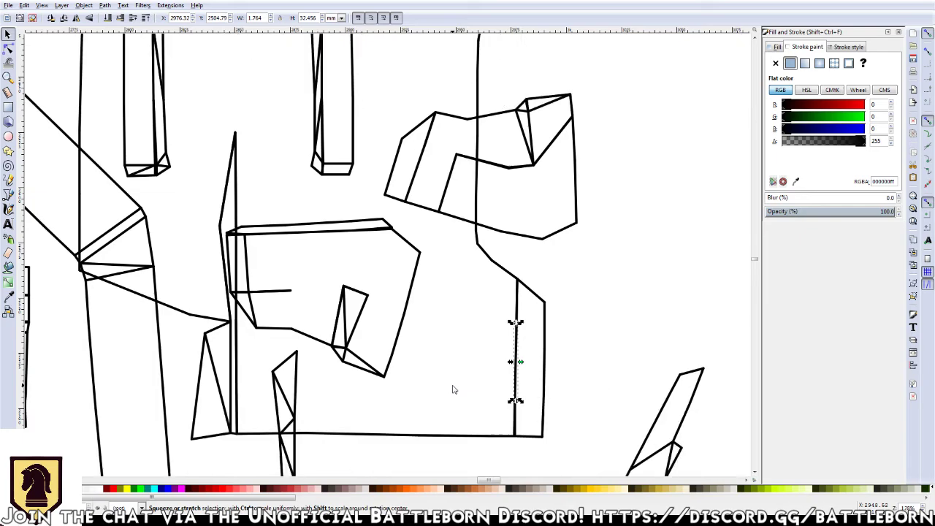
Delete the stray vertical, diagonal, slanted and small corner segments inside the five-sided piece
scroll(453, 389, "up", 1)
mouse_move(481, 136)
left_mouse_down()
mouse_move(424, 344)
mouse_move(423, 333)
left_mouse_up()
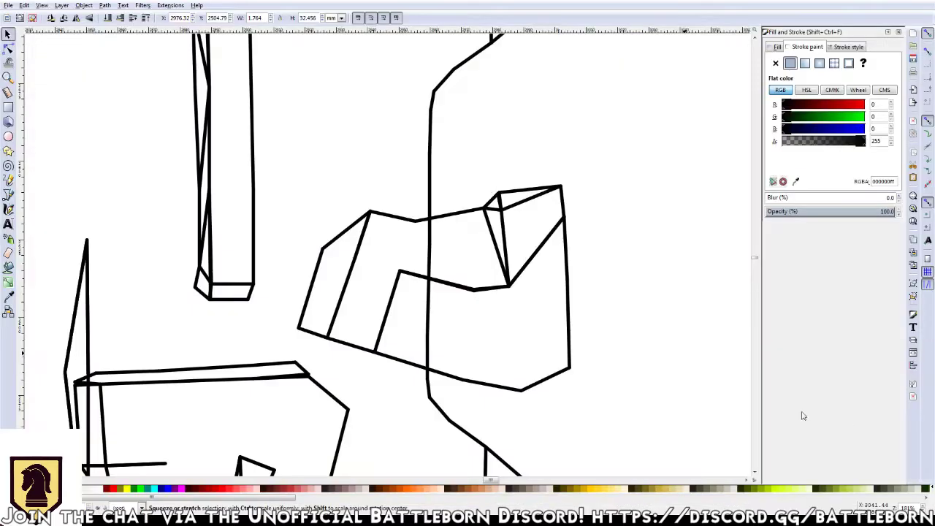
left_click(508, 281)
key("Delete")
left_click(509, 286)
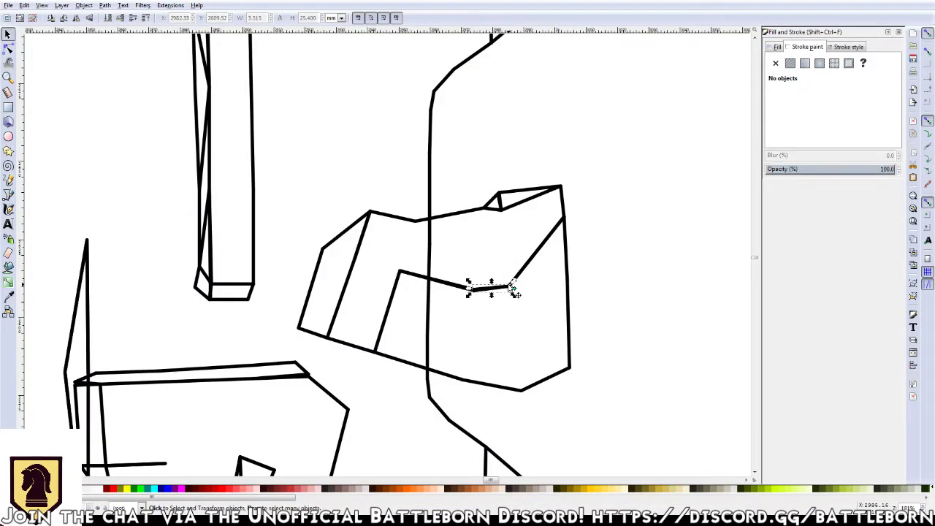
key("Delete")
left_click(514, 281)
key("Delete")
left_click(520, 206)
key("Delete")
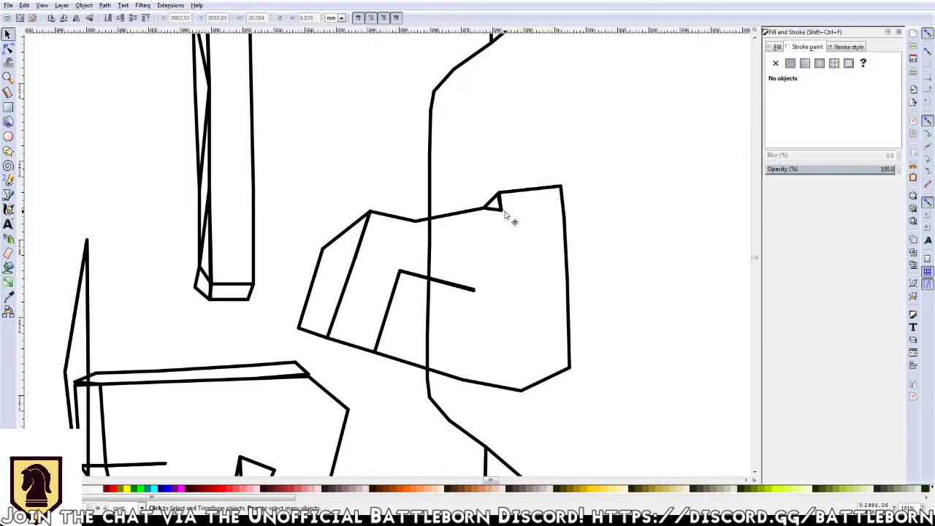
left_click(505, 216)
key("Delete")
left_click(505, 211)
key("Delete")
Delete the remaining inner horizontal, slanted and diagonal lines, leaving only the outline
left_click(473, 292)
key("Delete")
left_click(399, 286)
key("Delete")
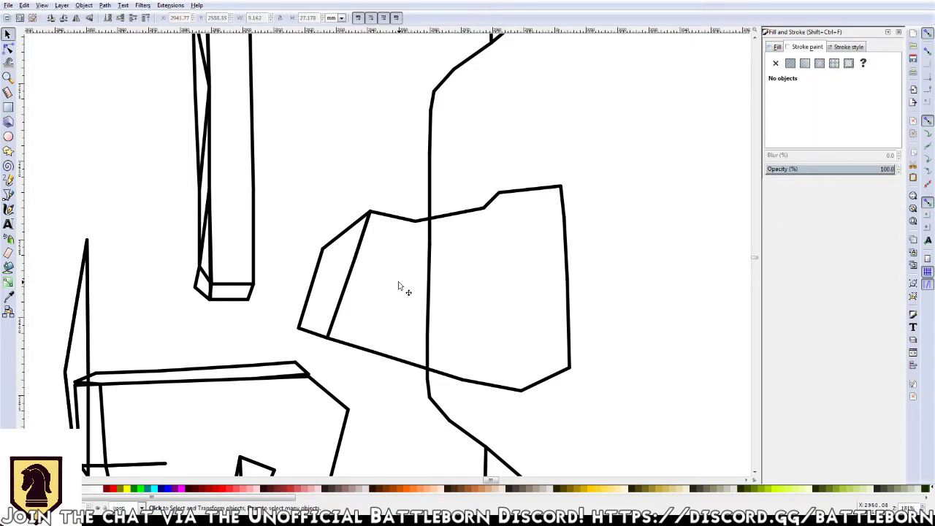
left_click(356, 268)
key("Delete")
left_click(356, 257)
key("Delete")
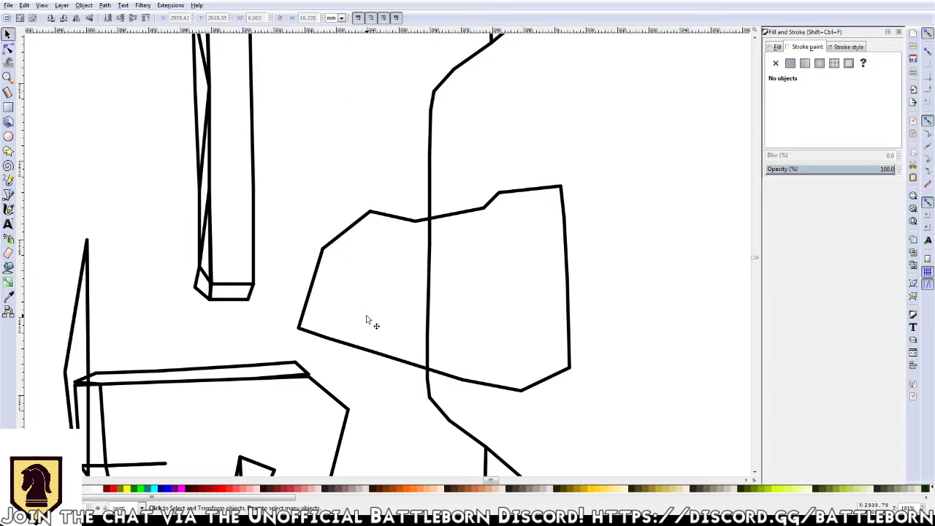
key("minus")
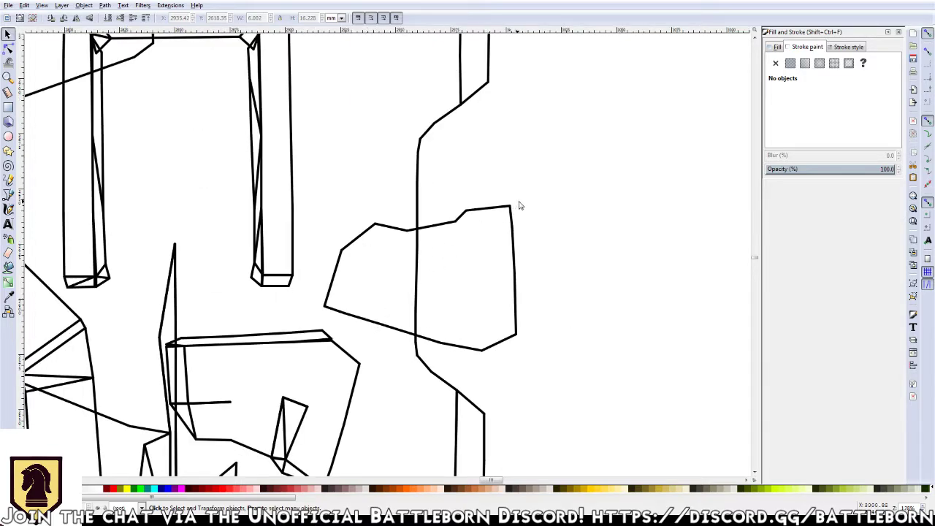
Select the piece's outline without the crossing vertical line and group its 14 paths
left_click_drag(554, 198, 321, 356)
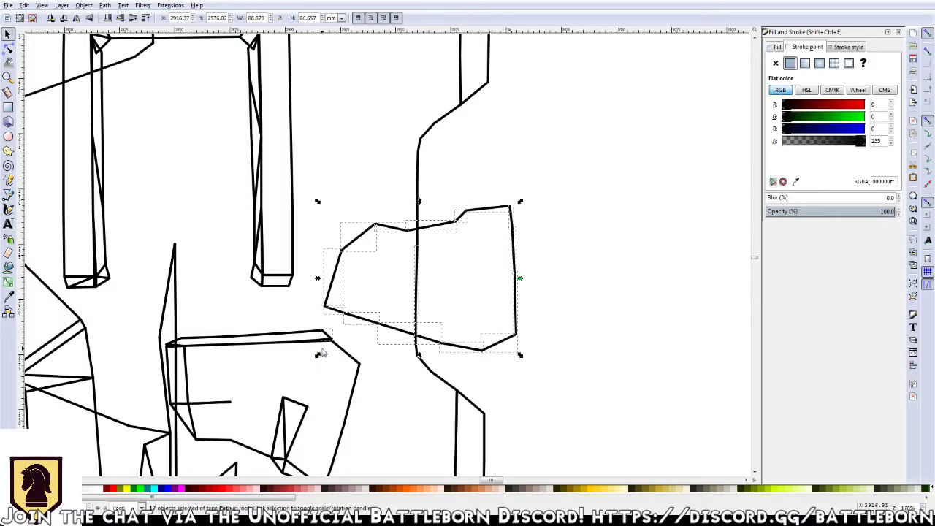
left_click(333, 345, "shift")
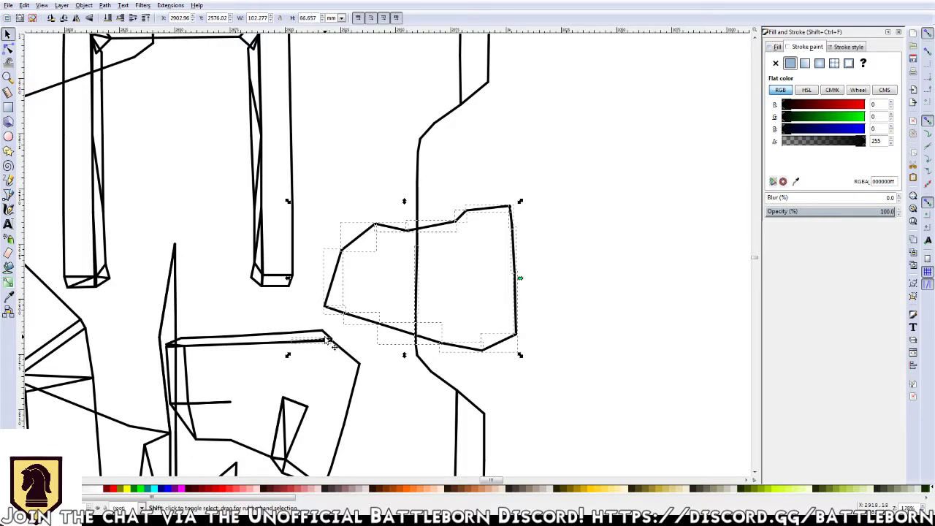
scroll(331, 344, "up", 2)
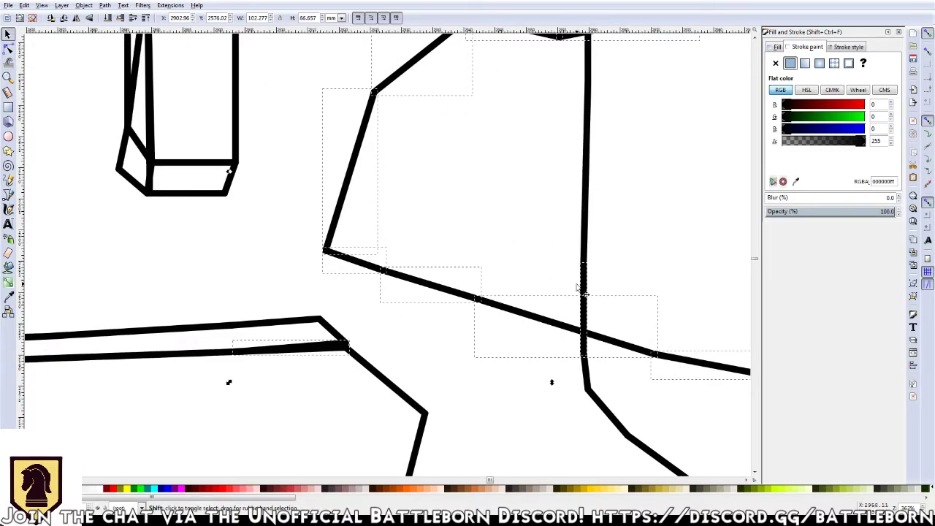
left_click(325, 349, "shift")
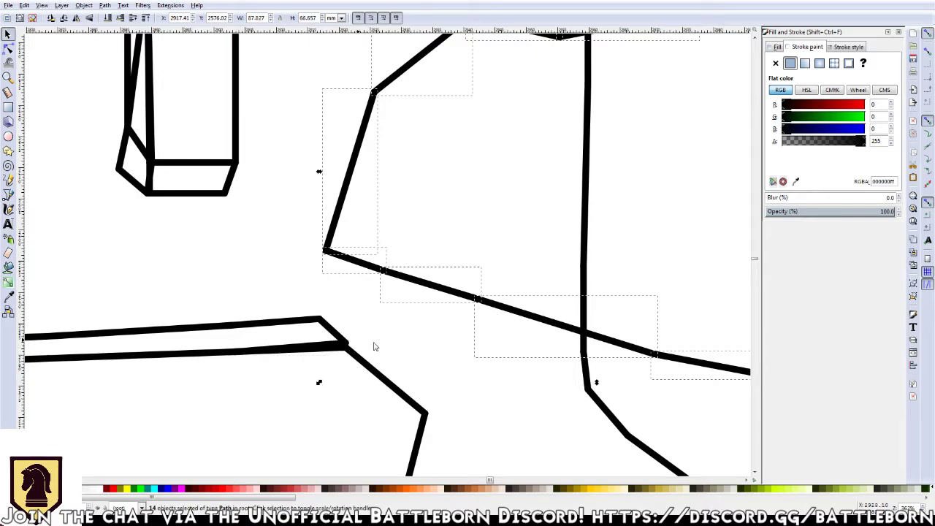
left_click_drag(673, 171, 583, 260)
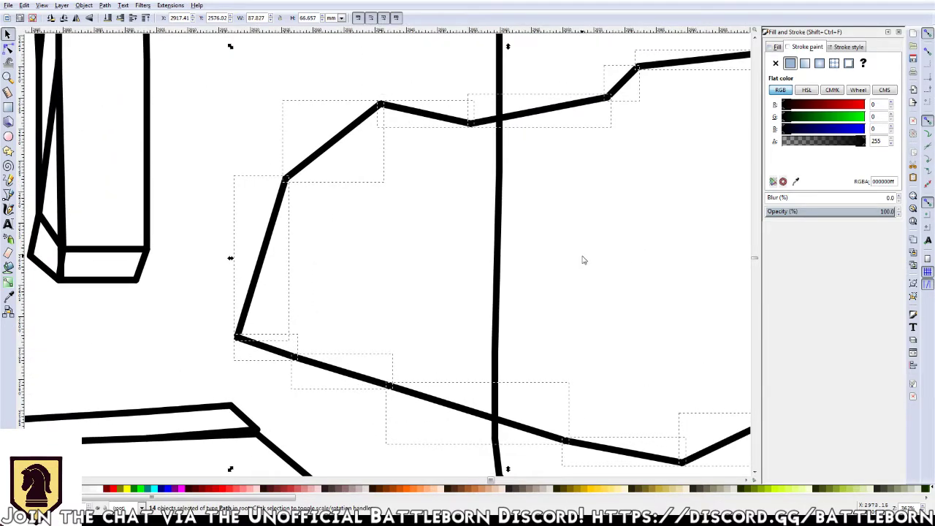
key("minus")
key("minus")
key("minus")
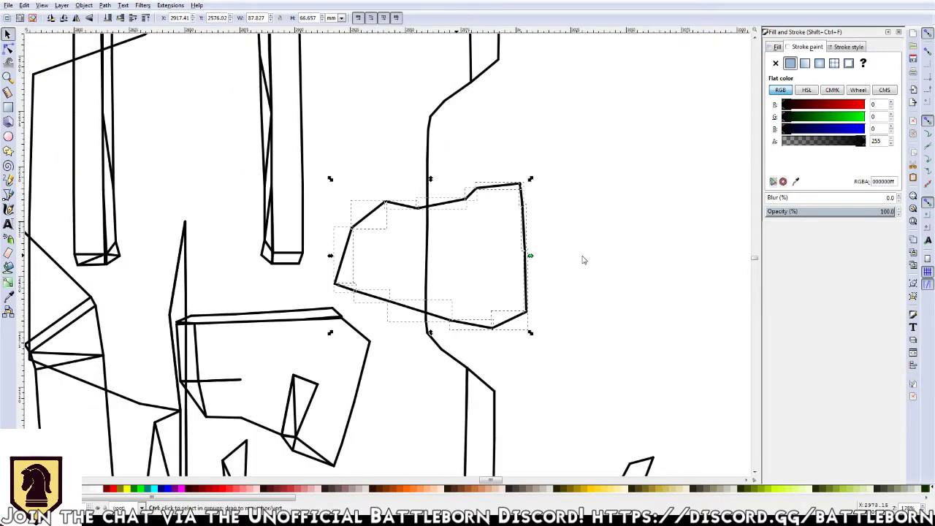
key("ctrl+g")
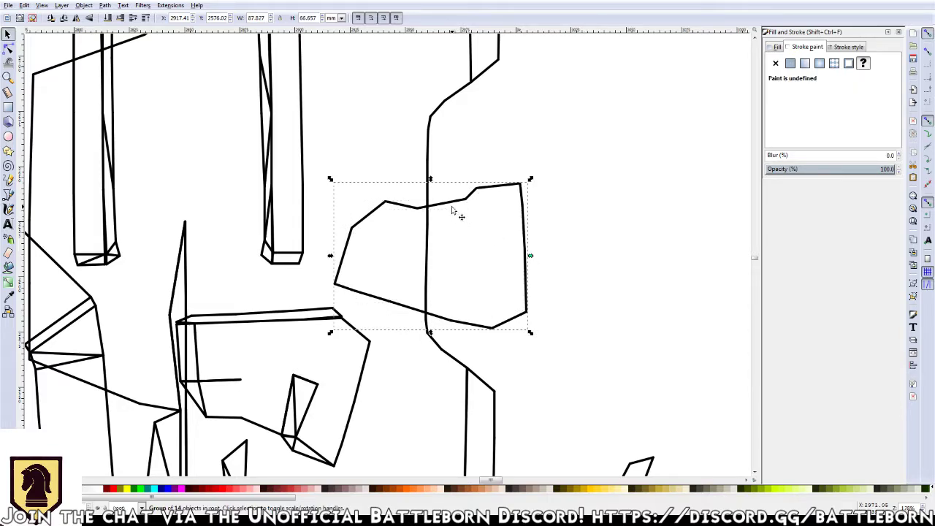
left_click_drag(452, 210, 530, 221)
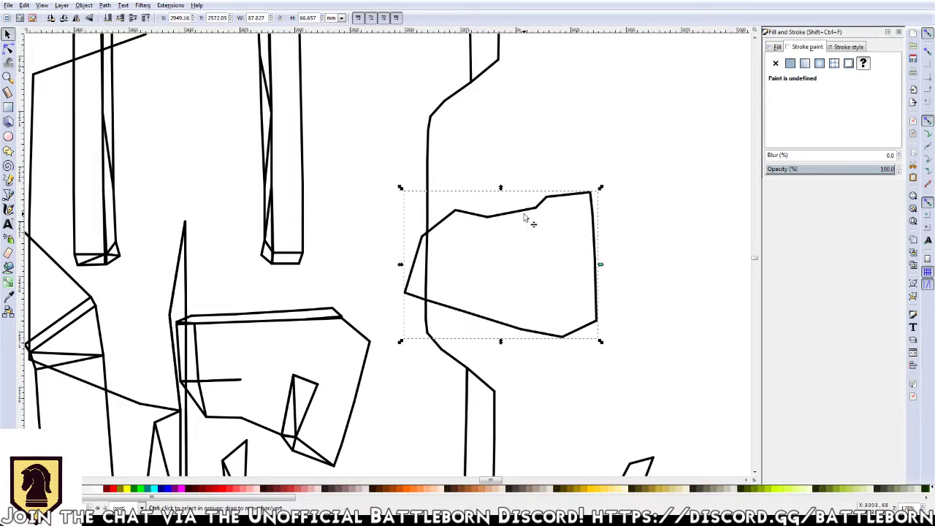
key("ctrl+z")
Zoom out over the surrounding pieces and switch to Pepakura Designer
scroll(489, 280, "down", 1)
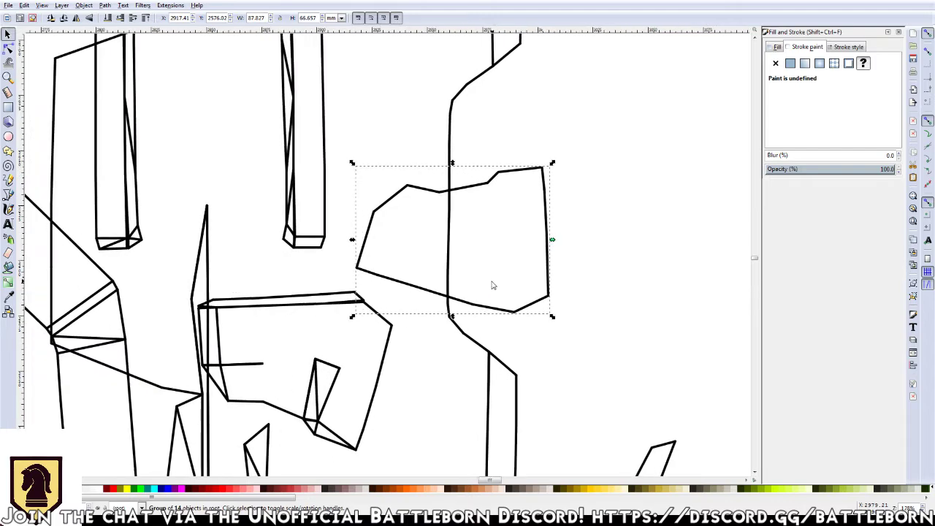
key("minus")
key("minus")
key("minus")
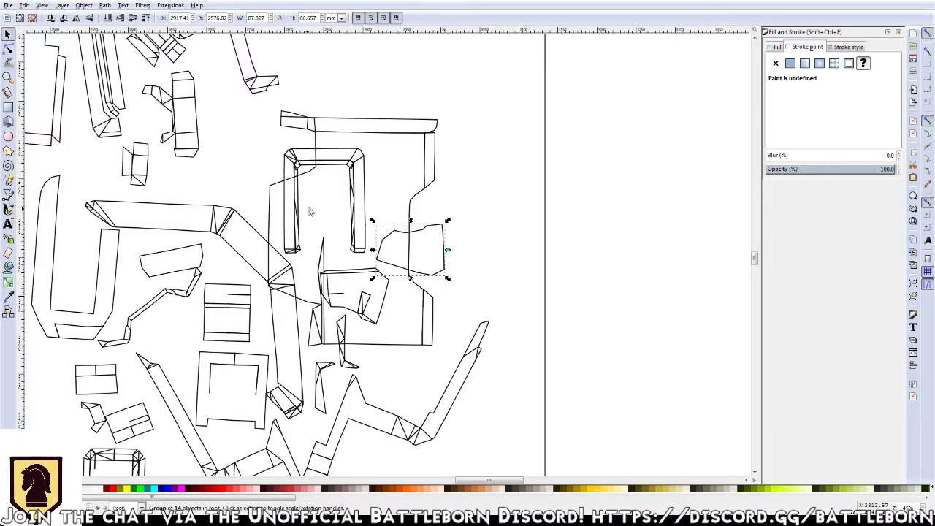
scroll(309, 211, "up", 1)
scroll(309, 212, "up", 1)
scroll(311, 208, "up", 1)
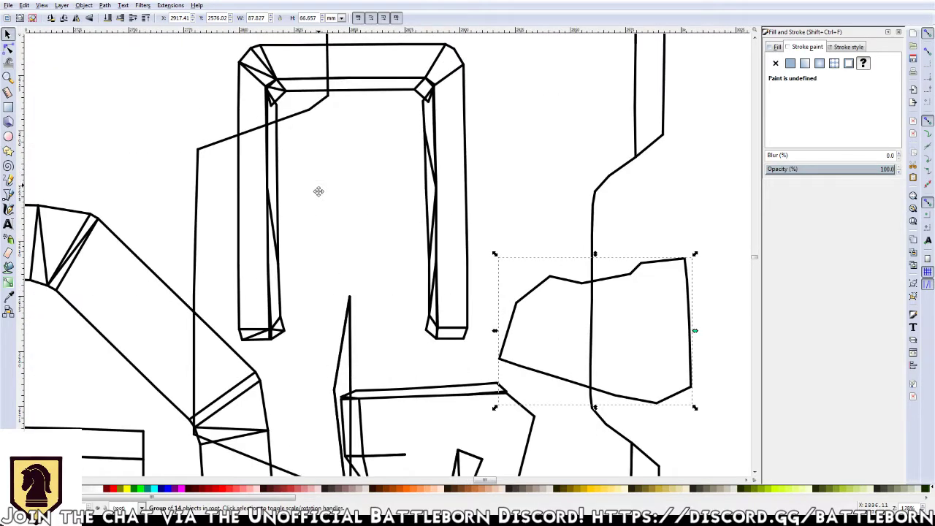
scroll(319, 191, "up", 2)
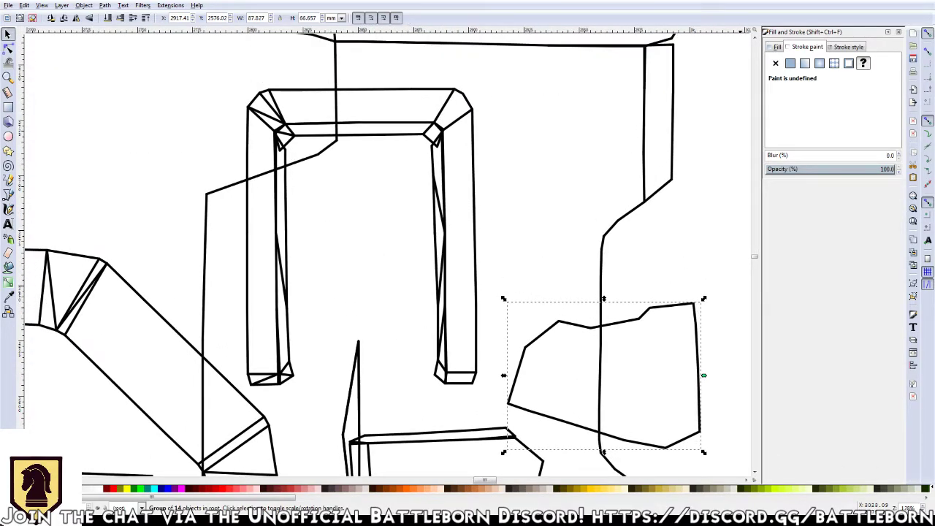
key("alt+Tab")
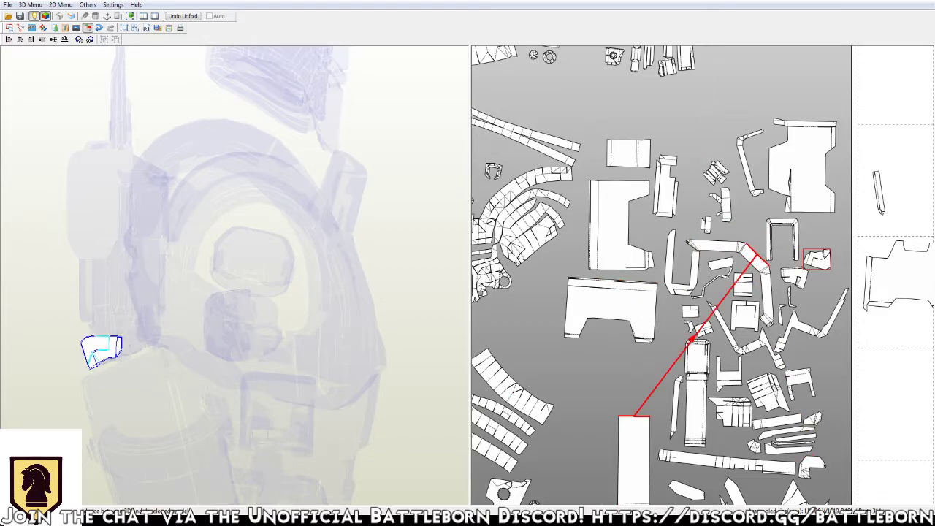
Highlight the U-shaped unfolded piece to locate it on the 3D armour model
left_click(779, 232)
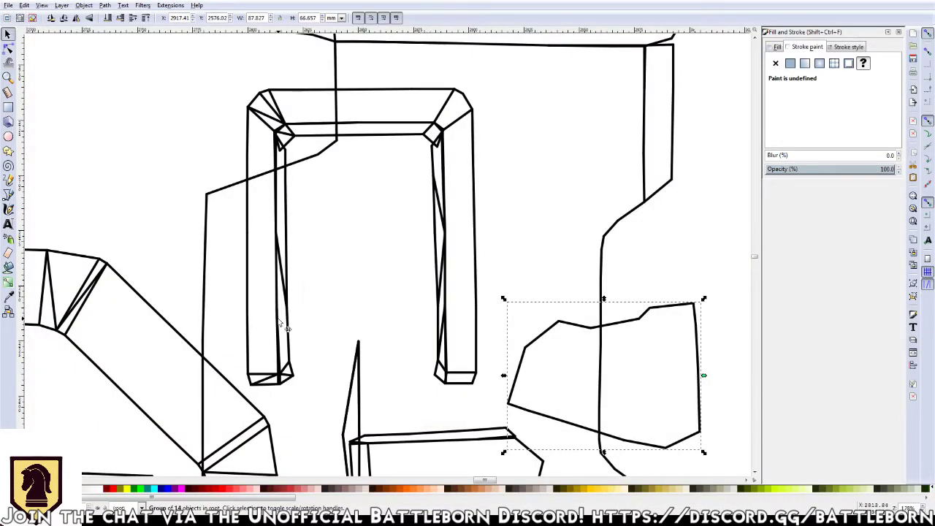
Undo an unwanted change to the thin lines on the bracket's left pillar
left_click(282, 329)
left_click(280, 325)
left_click(282, 330)
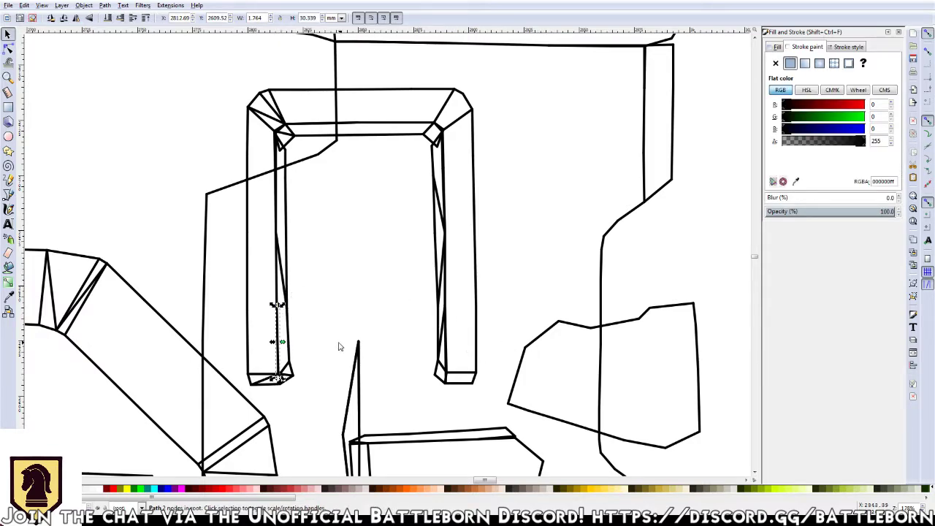
left_click(313, 338)
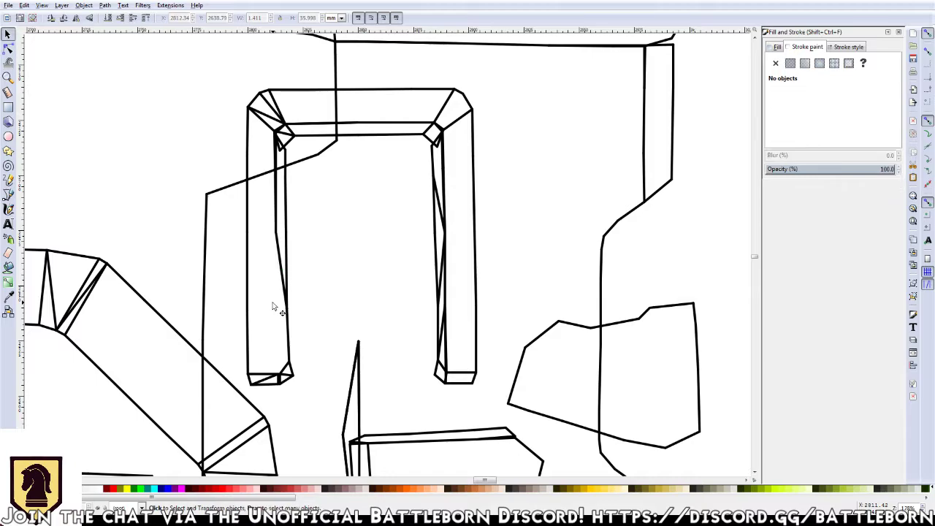
key("ctrl+z")
Delete the stray top-left, top inner right and bottom-left inner corner pieces
left_click(265, 122)
key("Escape")
left_click(261, 116)
key("Delete")
left_click(456, 115)
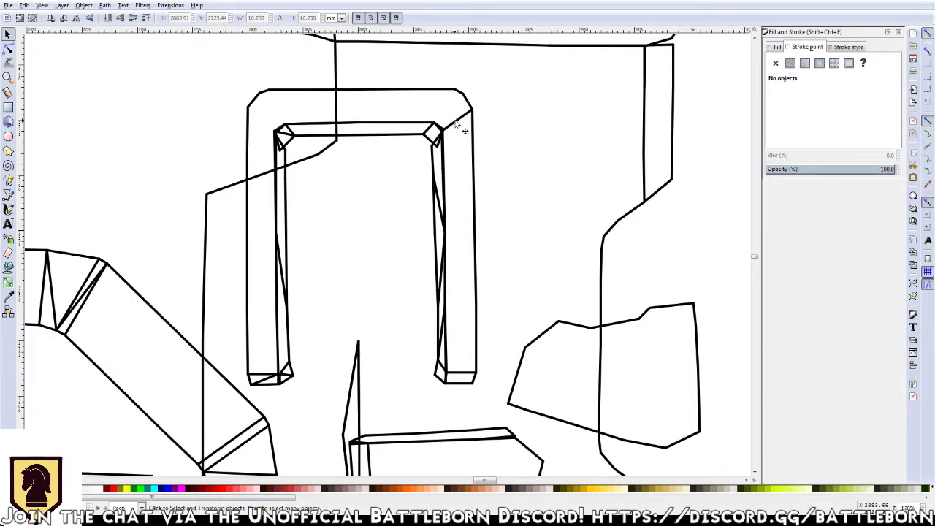
key("Delete")
left_click(265, 377)
key("Delete")
Delete the small bottom-corner pieces, the thin vertical stroke and a diagonal inside the pillar
scroll(453, 379, "up", 2)
scroll(452, 380, "up", 1)
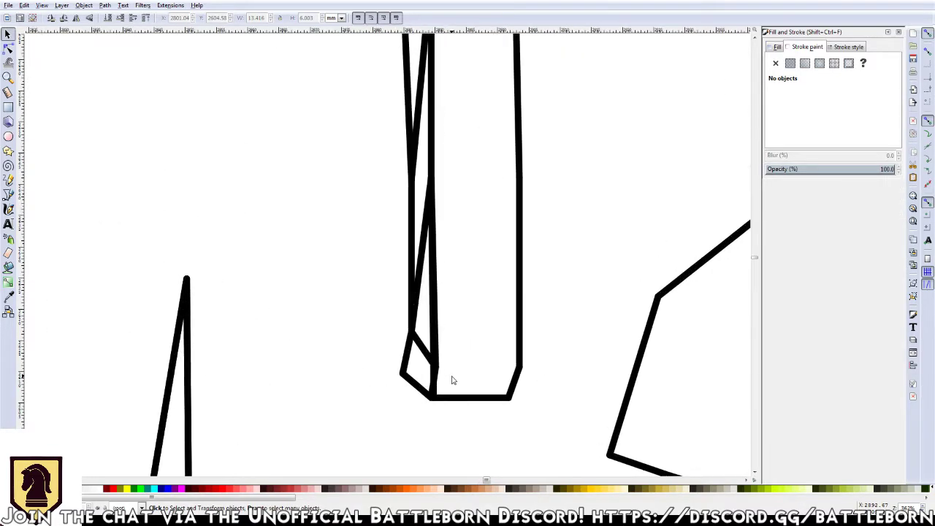
scroll(448, 380, "up", 1)
left_click(427, 391)
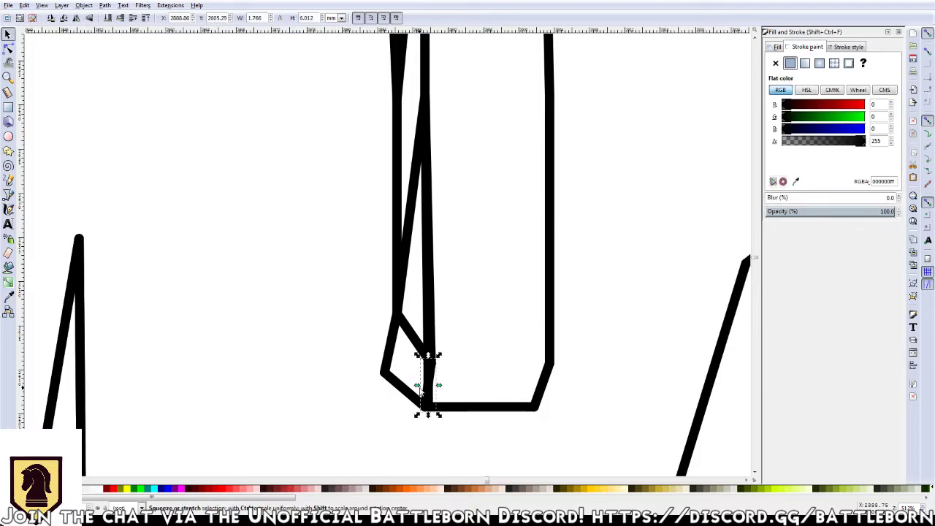
key("Delete")
left_click(421, 353)
key("Delete")
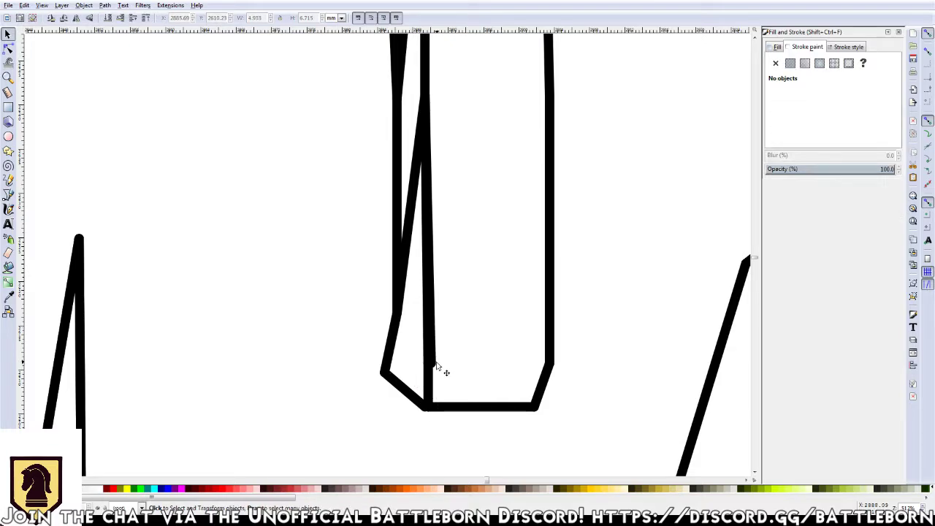
left_click(439, 368)
key("Delete")
left_click(413, 234)
key("Delete")
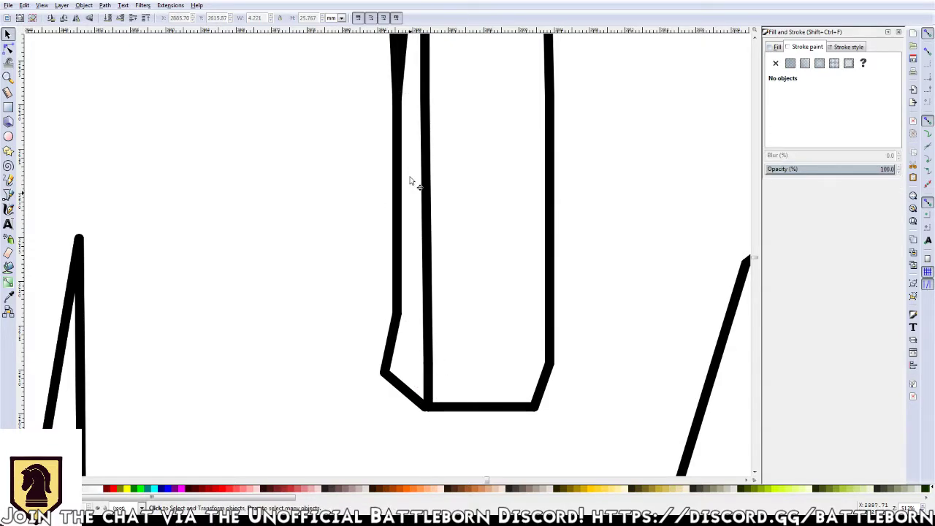
Delete the remaining diagonal strokes in the pillar, near the top and at the beam joint
scroll(428, 261, "up", 3)
left_click(441, 257)
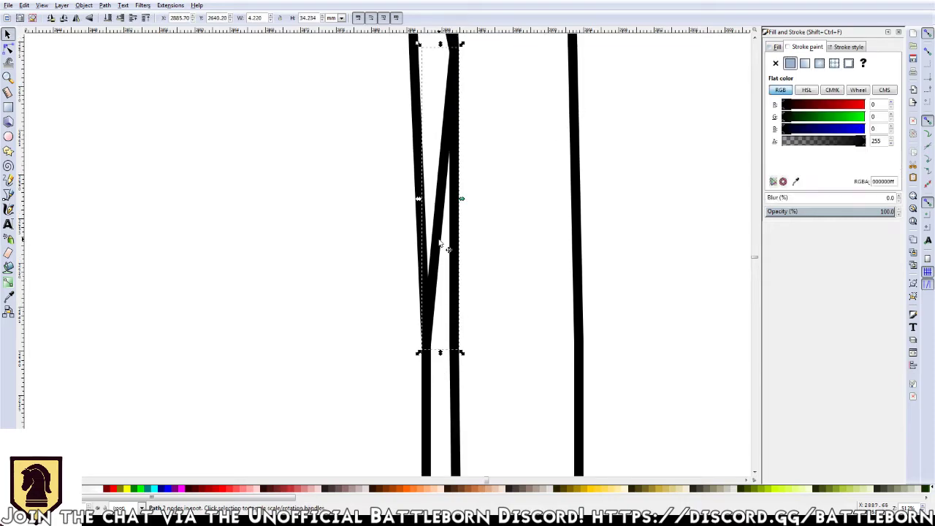
key("Delete")
scroll(439, 293, "up", 3)
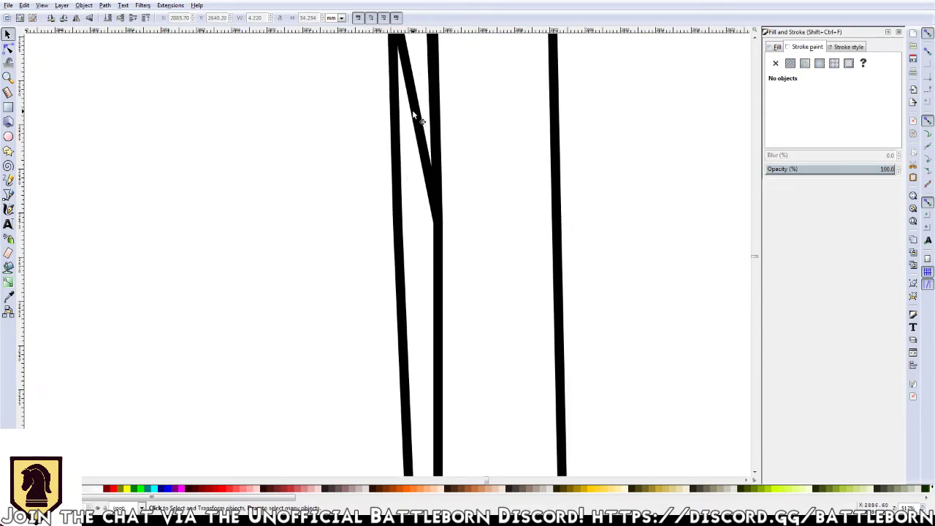
left_click(416, 119)
key("Delete")
scroll(412, 375, "up", 3)
scroll(430, 329, "up", 3)
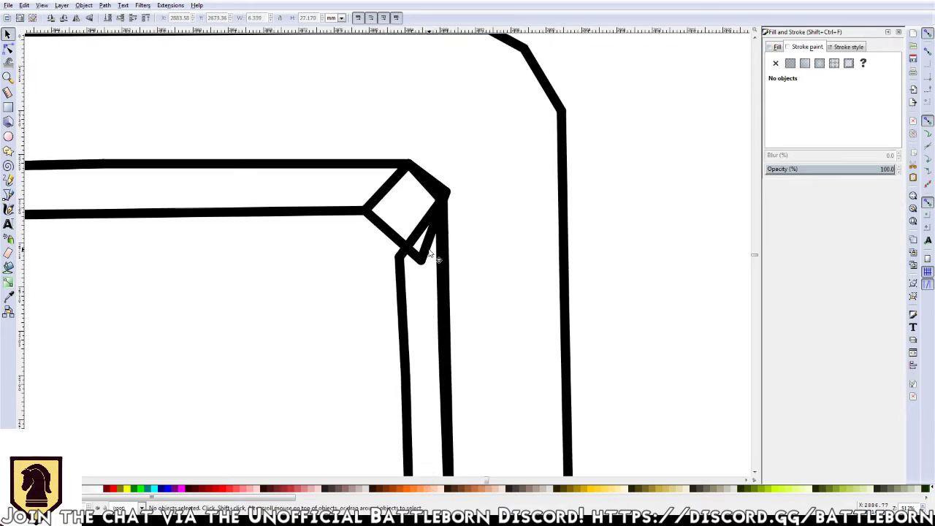
left_click(422, 234)
key("Delete")
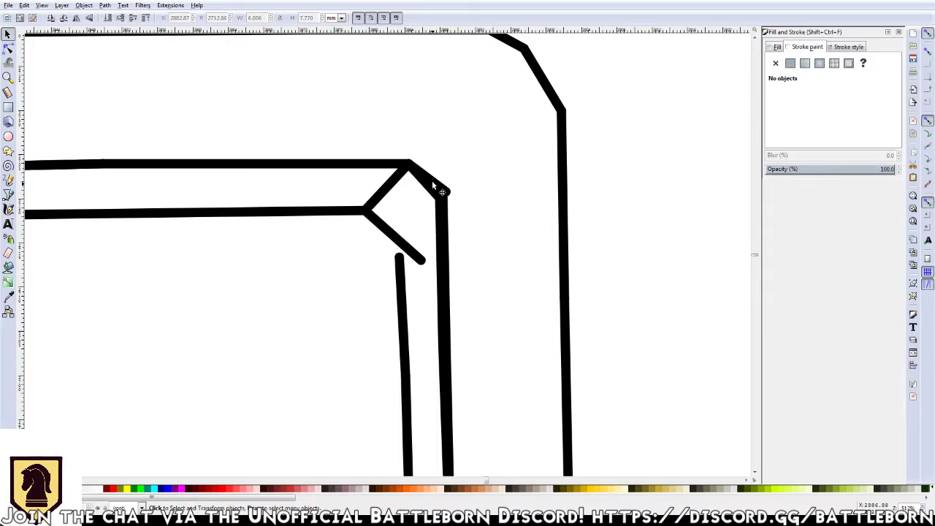
Remove the leftover piece by the pillar top, the beam-linking diagonal and the right pillar's extra stroke
left_click(451, 191)
key("Delete")
left_click(389, 184)
key("Delete")
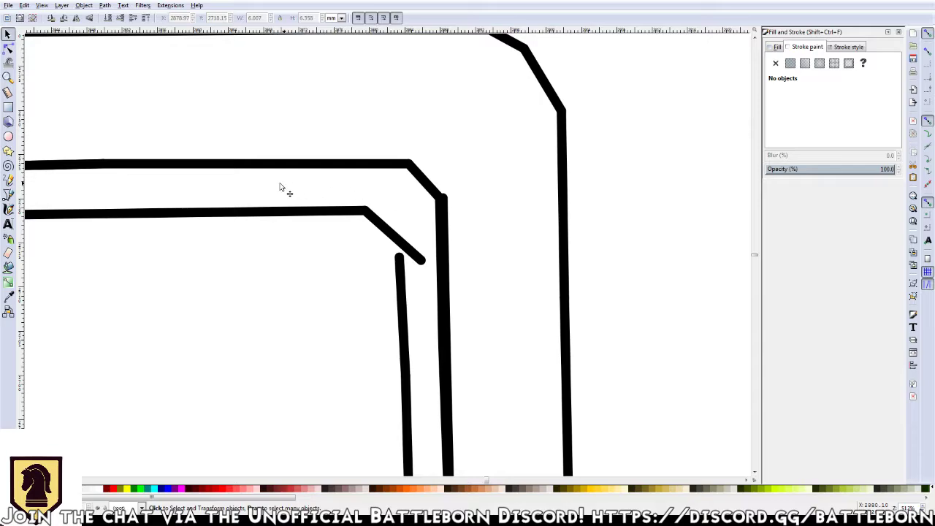
left_click(454, 197)
key("Delete")
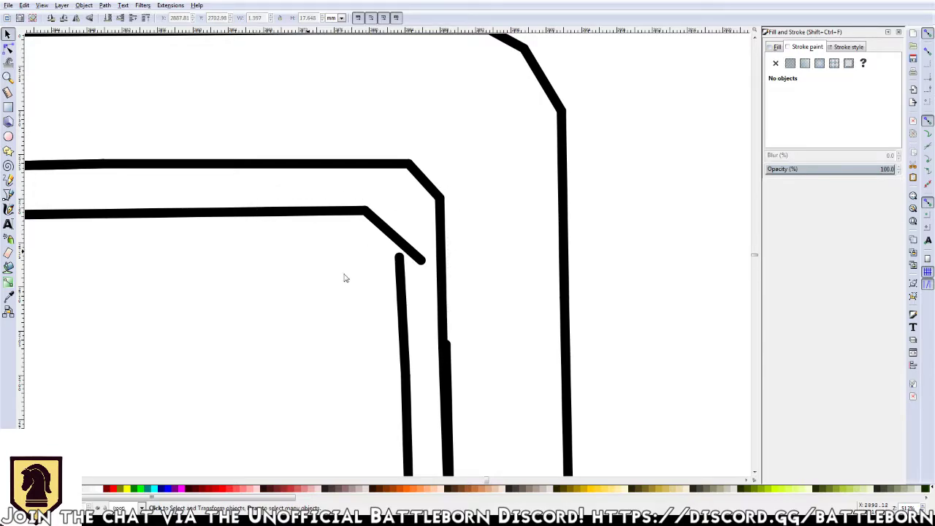
Delete the diagonal, connecting segment and zigzag at the bracket's left corner
scroll(455, 219, "down", 6)
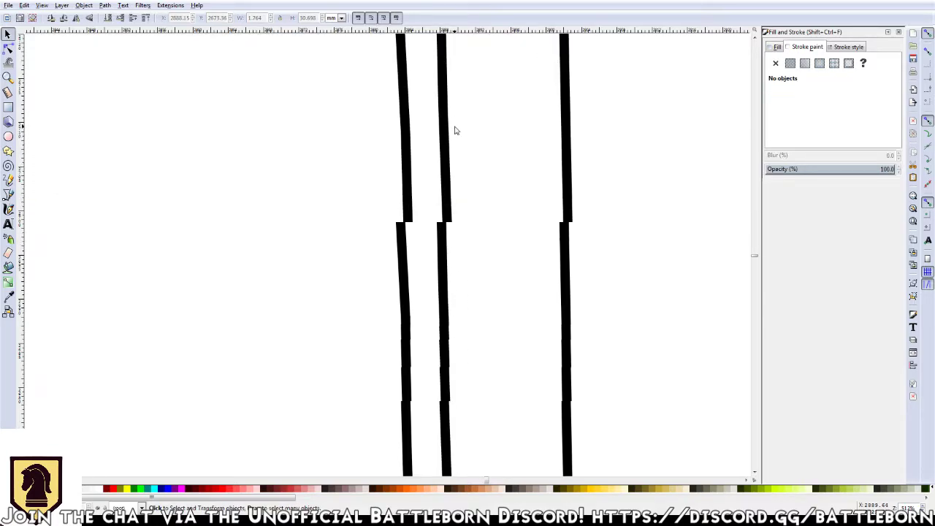
left_click_drag(250, 89, 522, 358)
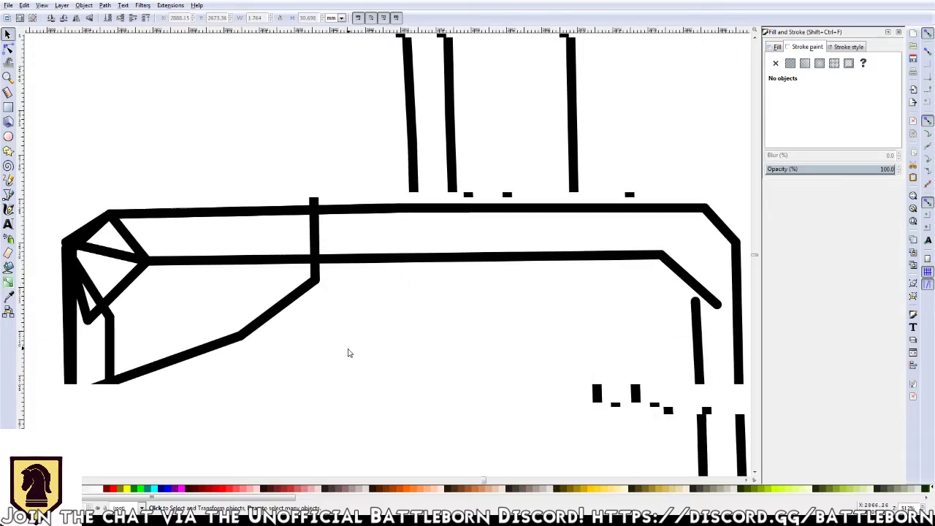
scroll(241, 322, "left", 6)
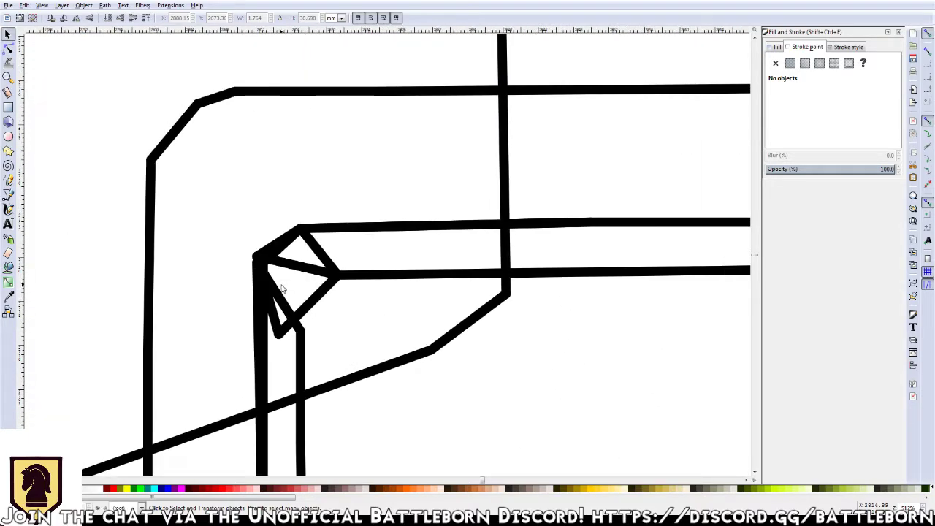
left_click(314, 249)
key("Delete")
left_click(296, 273)
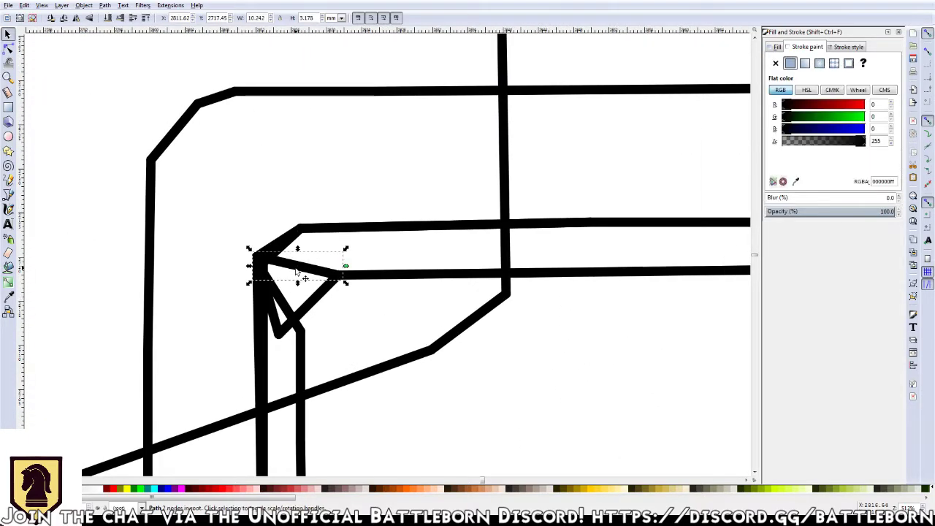
key("Delete")
left_click(286, 299)
key("Delete")
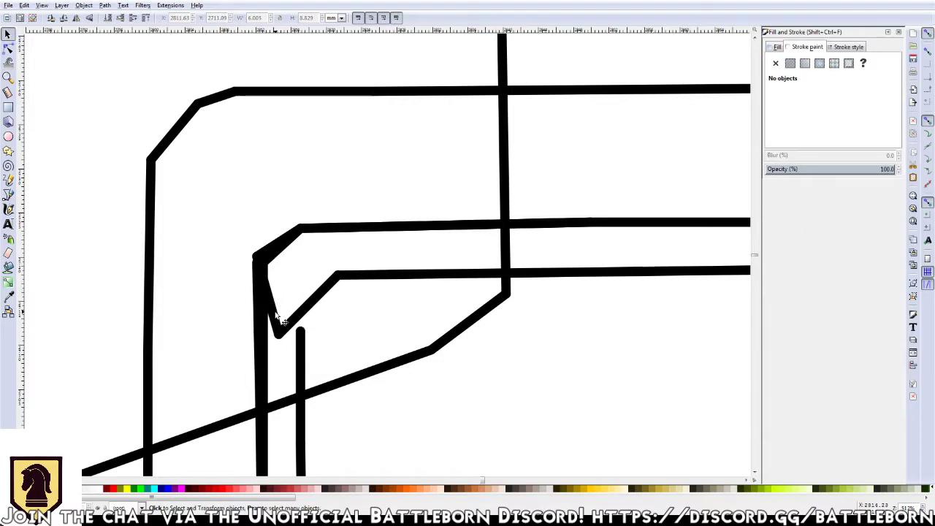
Remove the short leftover and small stray pieces around the left corner
left_click(281, 322)
key("Delete")
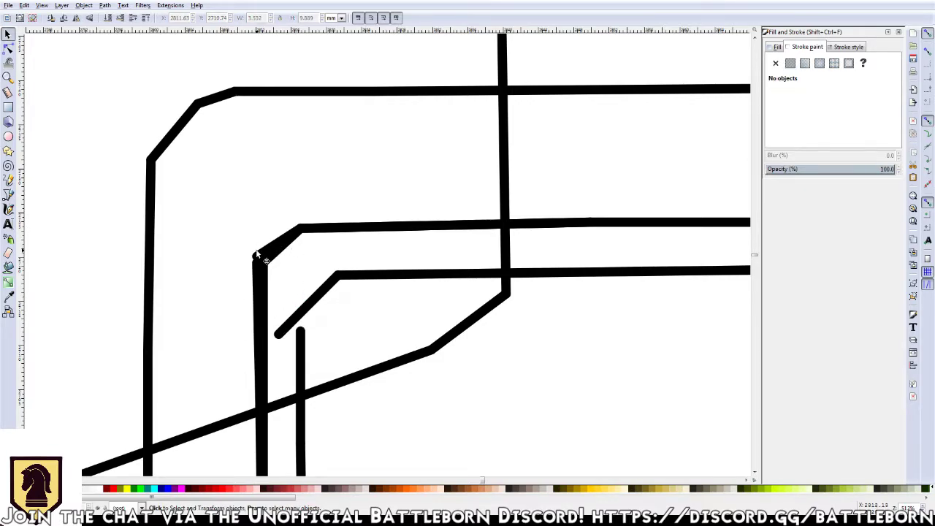
left_click(257, 256)
key("Delete")
left_click(252, 257)
key("Delete")
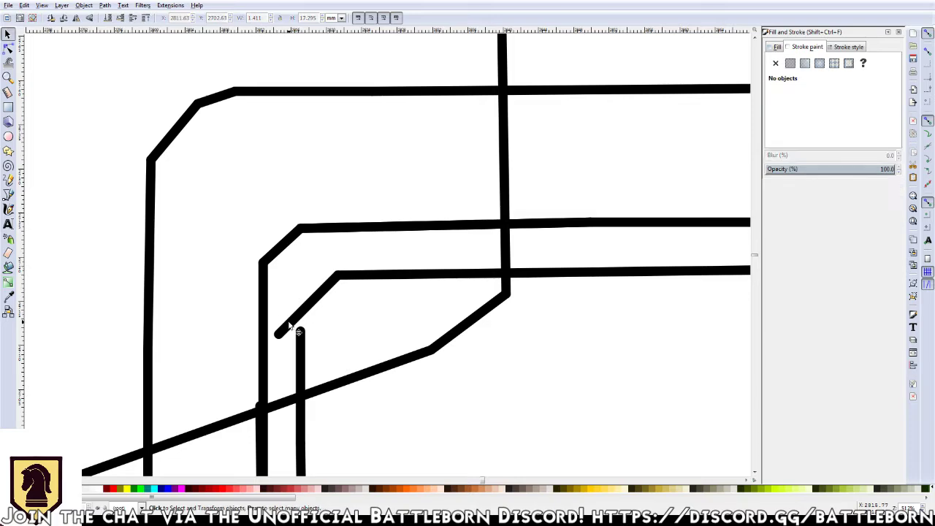
Delete the extra vertical segment on the inner line and the diagonal crossing the pillar
scroll(291, 325, "down", 4)
left_click(279, 308)
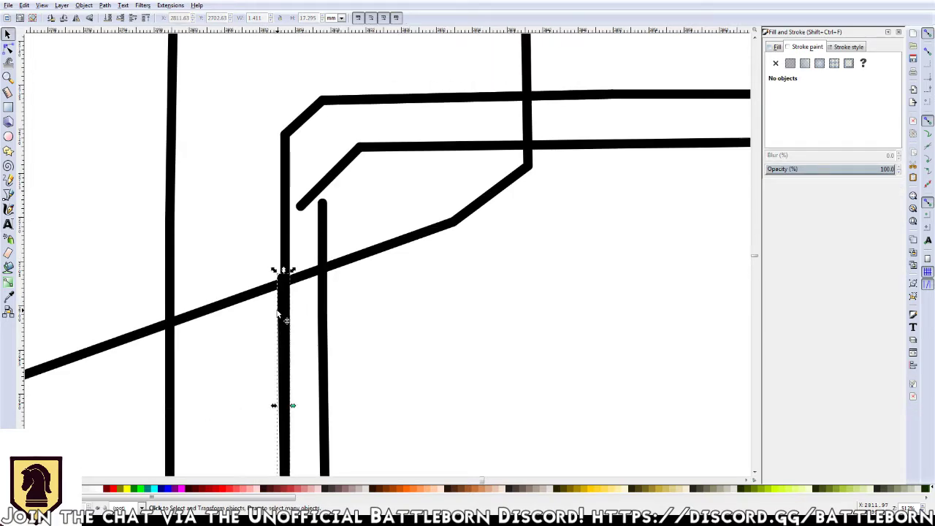
key("Delete")
scroll(307, 334, "down", 5)
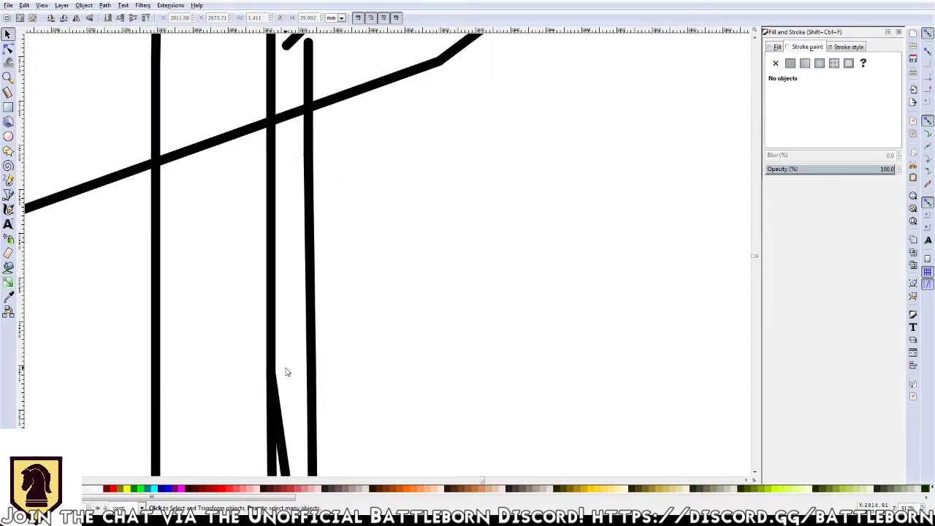
scroll(286, 372, "down", 5)
left_click(290, 301)
key("Delete")
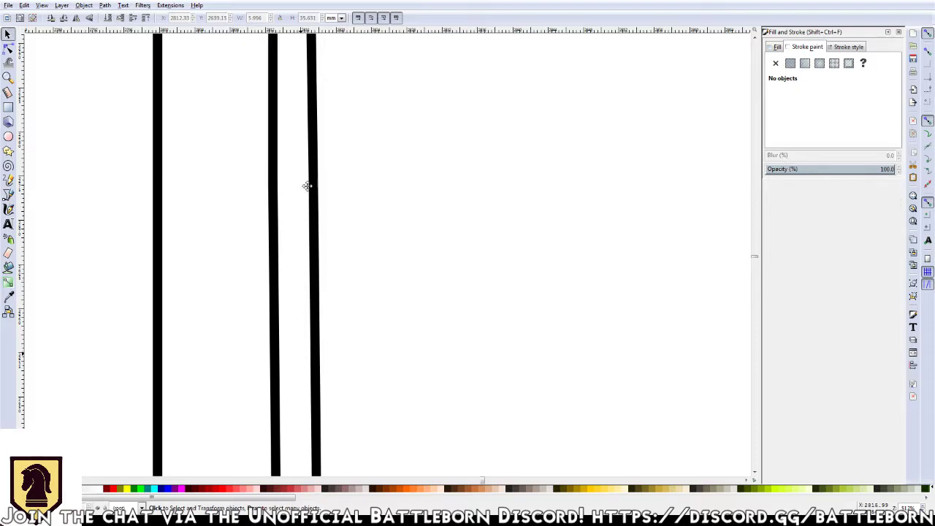
Remove the small triangle and leftover at the bottom corner, restoring a mistakenly deleted vertical stroke
scroll(315, 292, "down", 5)
scroll(311, 243, "right", 1)
scroll(311, 243, "down", 6)
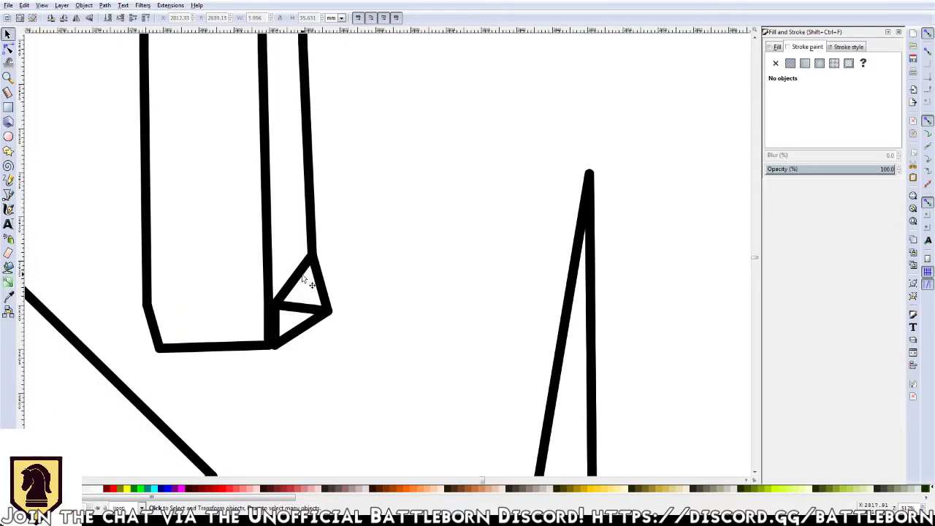
left_click(301, 311)
key("Delete")
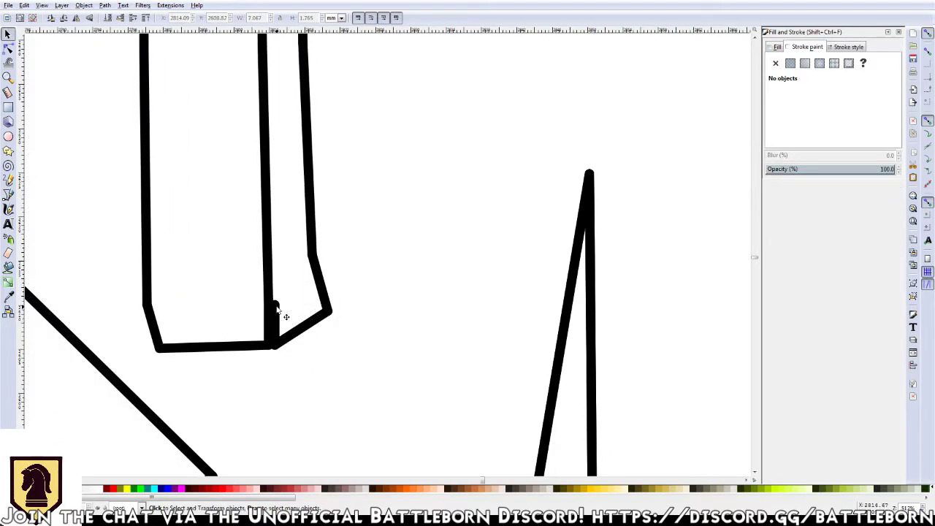
left_click(280, 311)
key("Delete")
left_click(269, 232)
key("Delete")
key("ctrl+z")
Zoom out to check the whole cleaned-up bracket
key("minus")
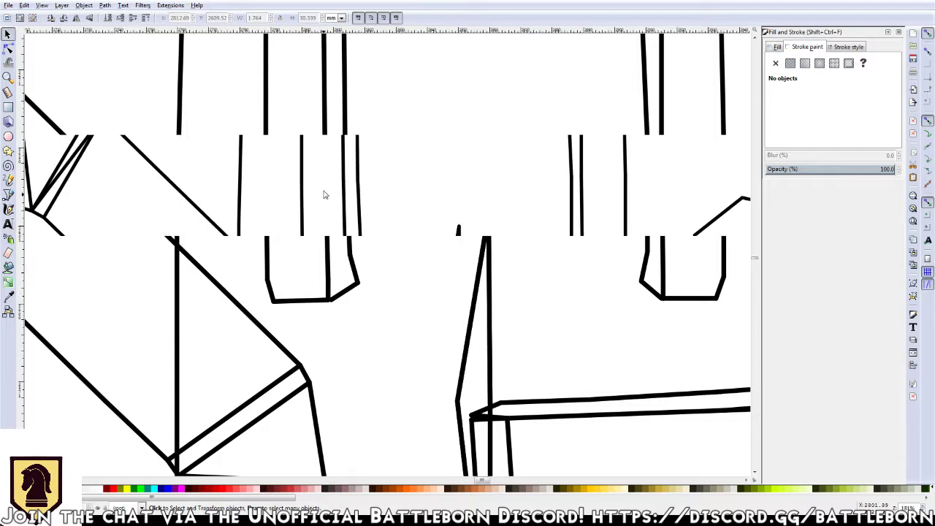
scroll(460, 159, "down", 2, "ctrl")
scroll(460, 263, "up", 2)
scroll(451, 347, "up", 3)
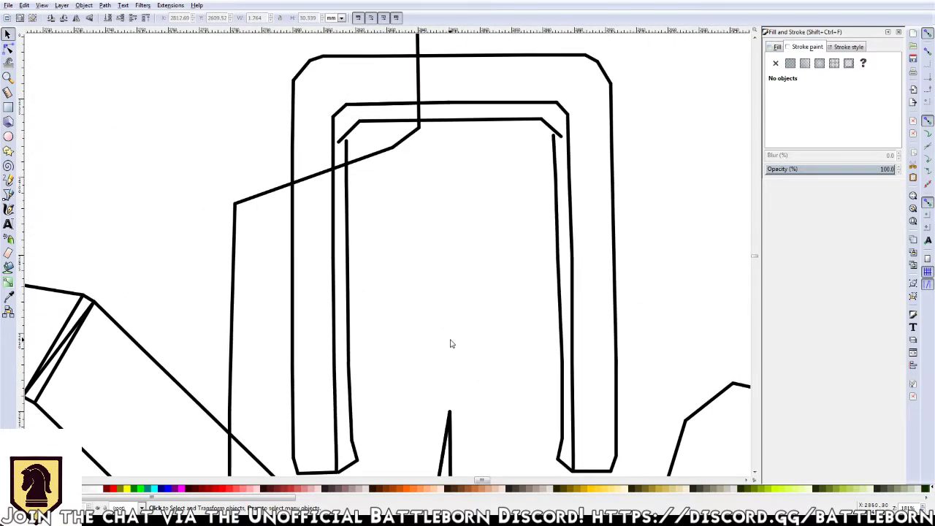
Extend the short inner vertical line up to the top inner corner
left_click(336, 462)
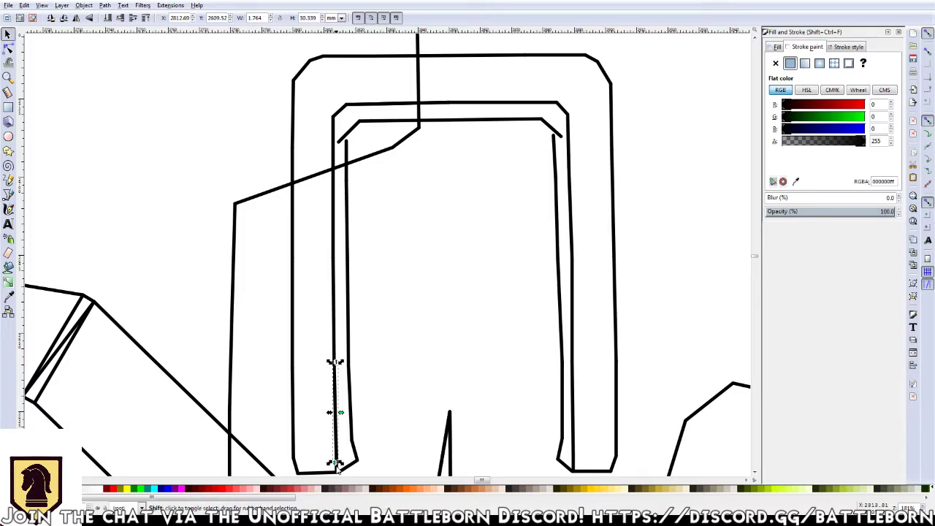
left_click_drag(335, 360, 337, 124)
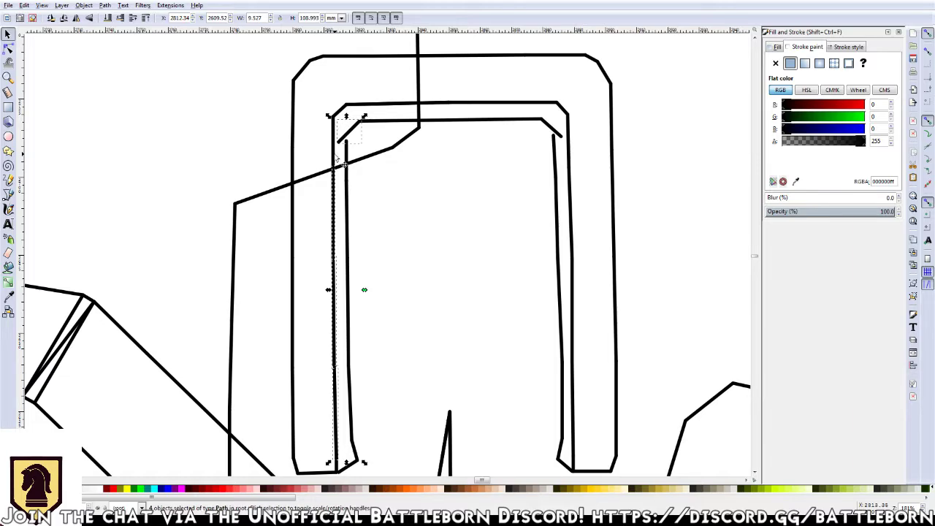
key("ctrl+z")
left_click_drag(337, 144, 340, 111)
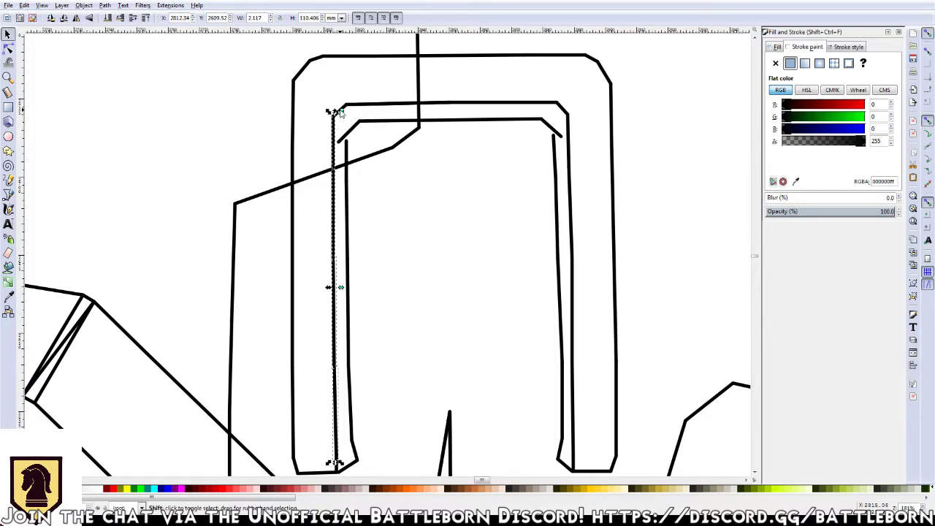
Add the top, right, bottom-right and left inner fold paths to the selection
left_click(362, 104, "shift")
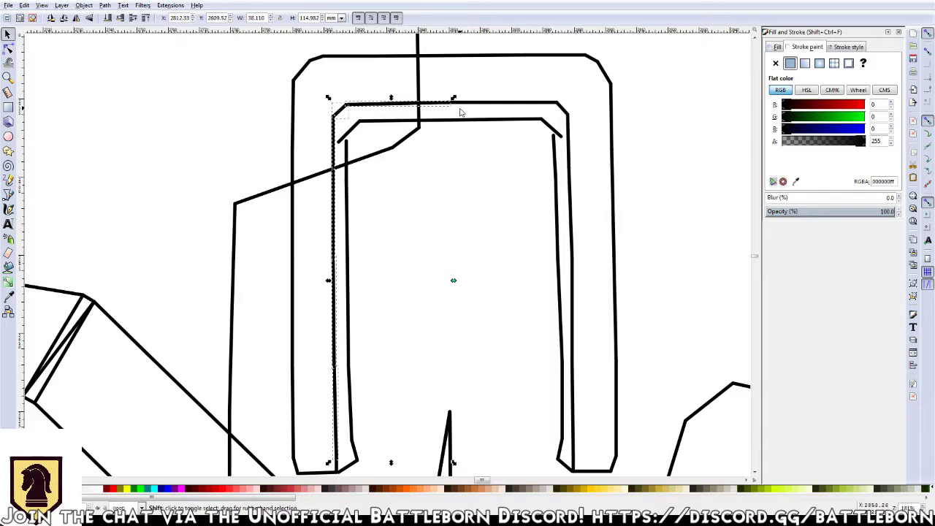
left_click(567, 118, "shift")
left_click(575, 205, "shift")
left_click(575, 449, "shift")
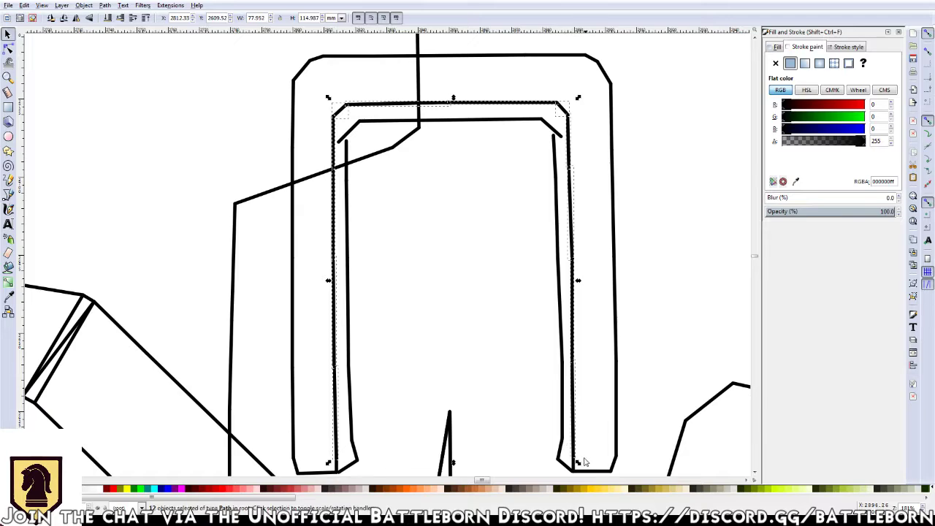
scroll(584, 462, "up", 2)
scroll(581, 463, "down", 5)
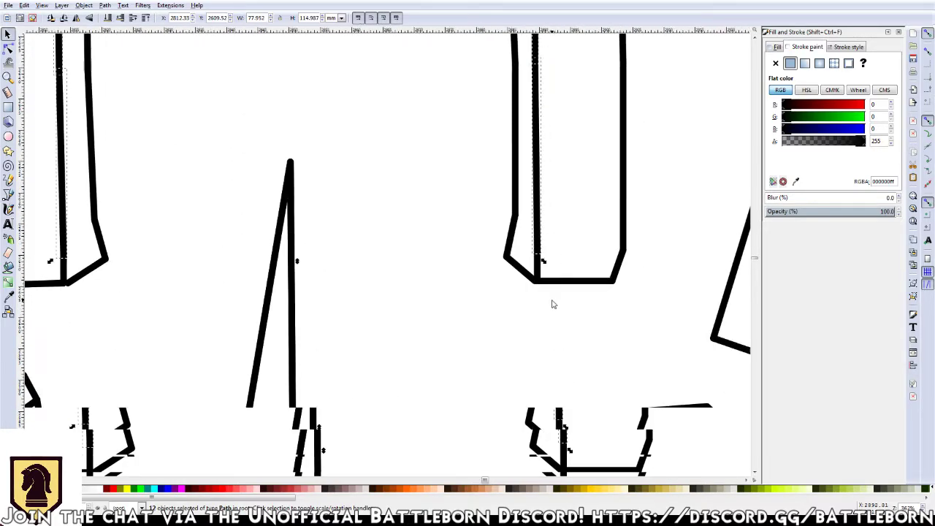
left_click(545, 276, "shift")
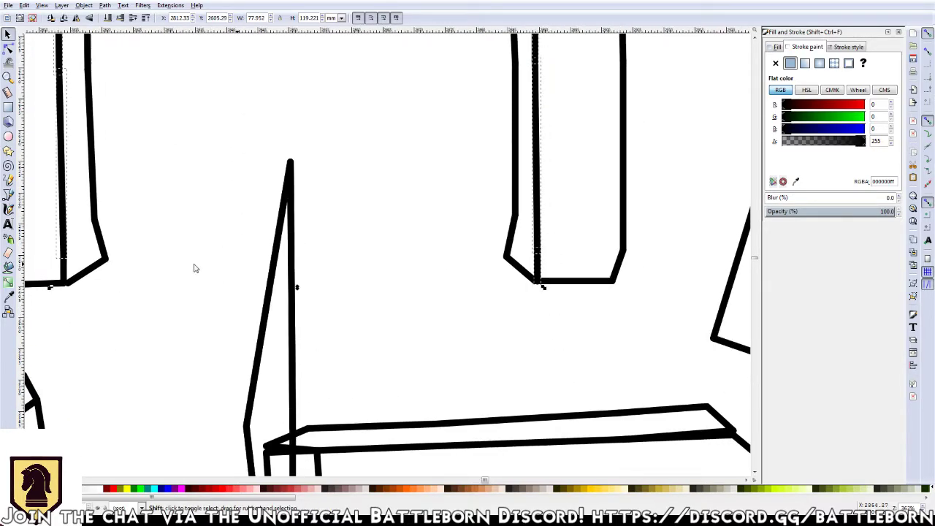
left_click(59, 272, "shift")
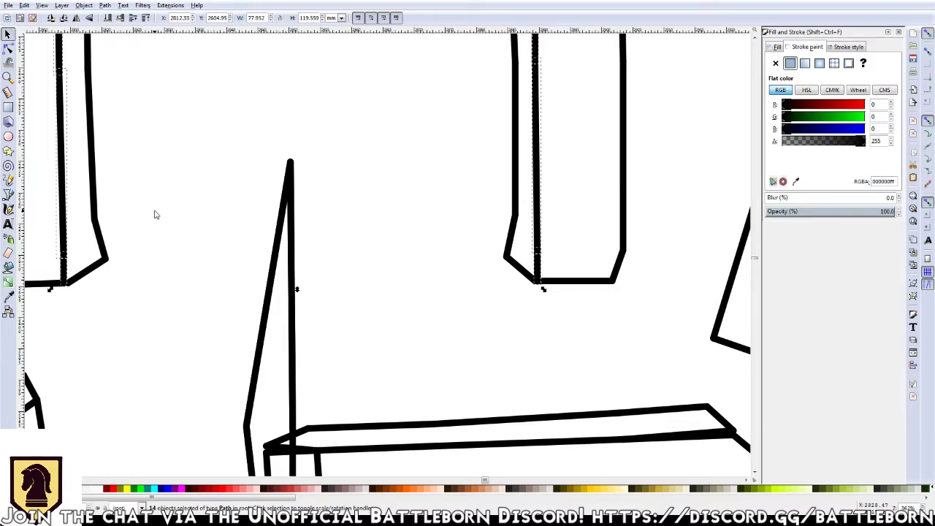
Set the selected fold lines' stroke red (R 255), then select the whole piece
scroll(155, 215, "down", 3)
scroll(378, 188, "down", 3)
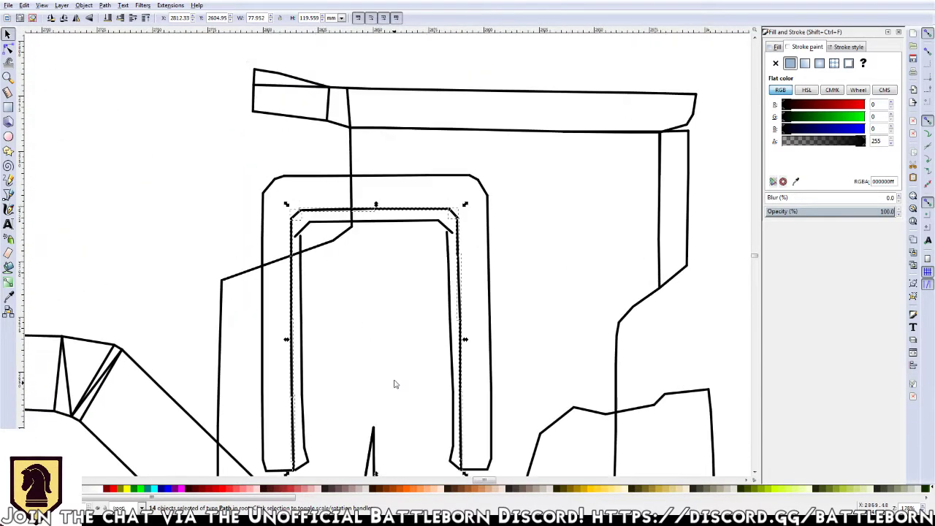
left_click_drag(787, 108, 920, 105)
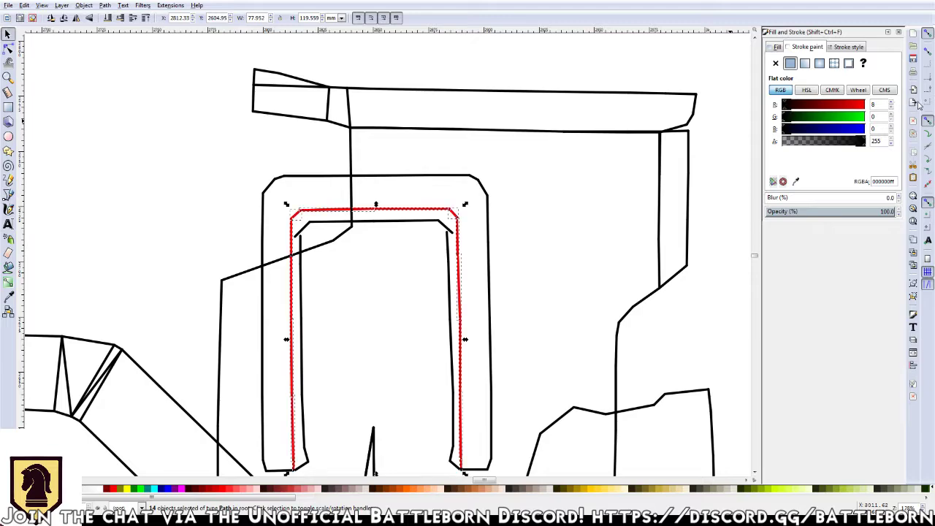
scroll(530, 293, "down", 3)
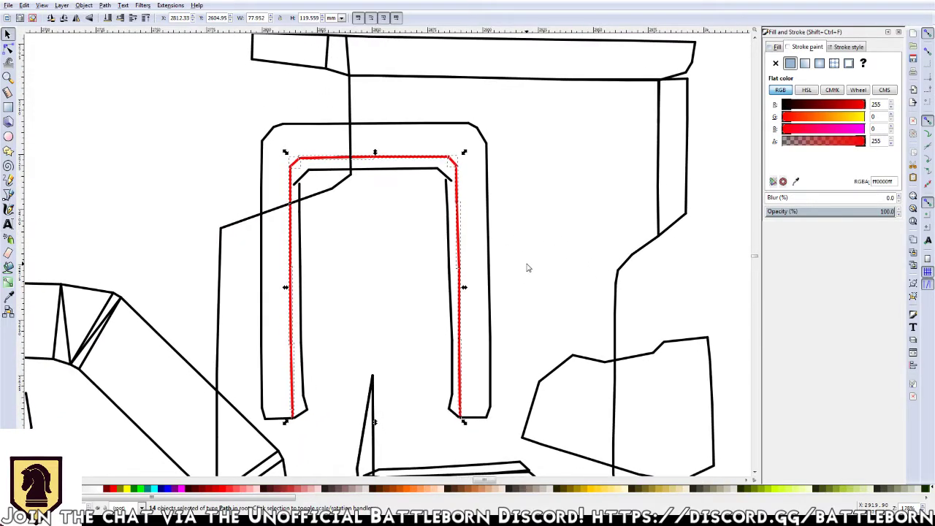
left_click_drag(503, 115, 241, 434)
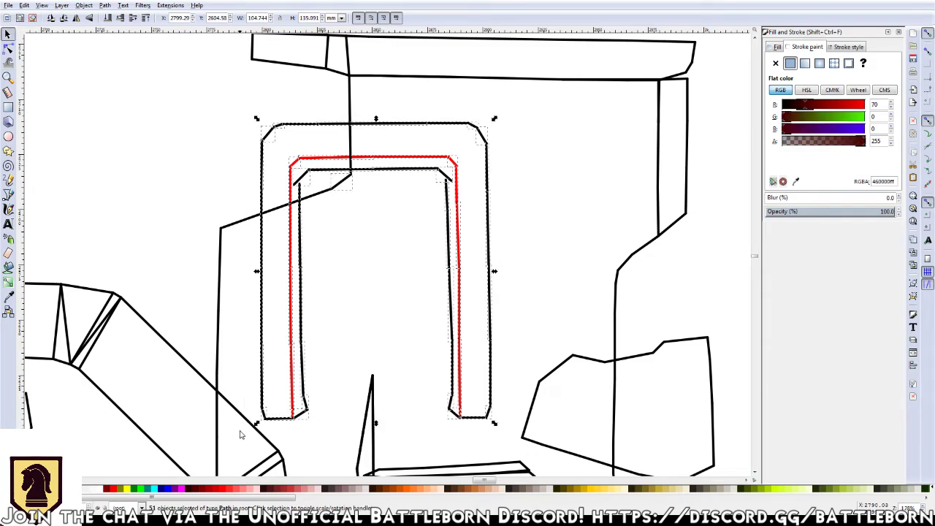
Nudge the inner path's upper-left corner node slightly right, undoing trial node deletions
key("n")
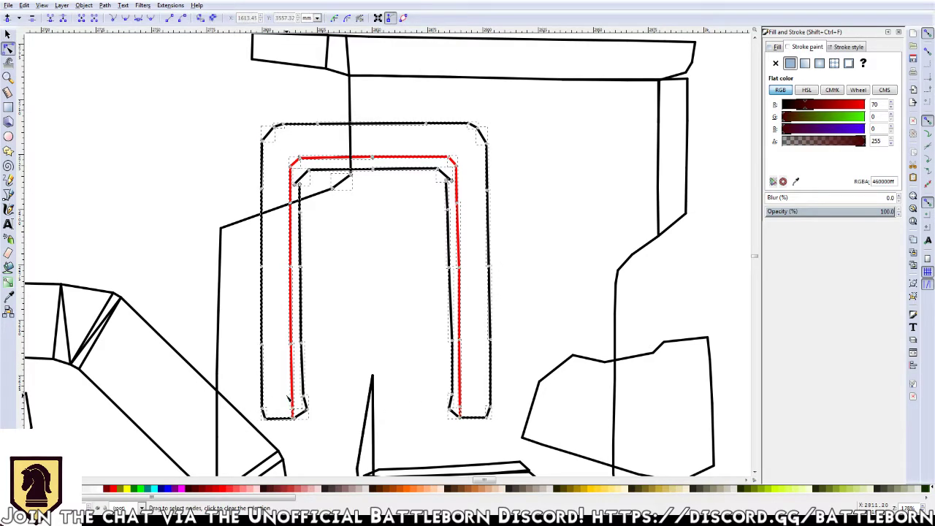
left_click(297, 183)
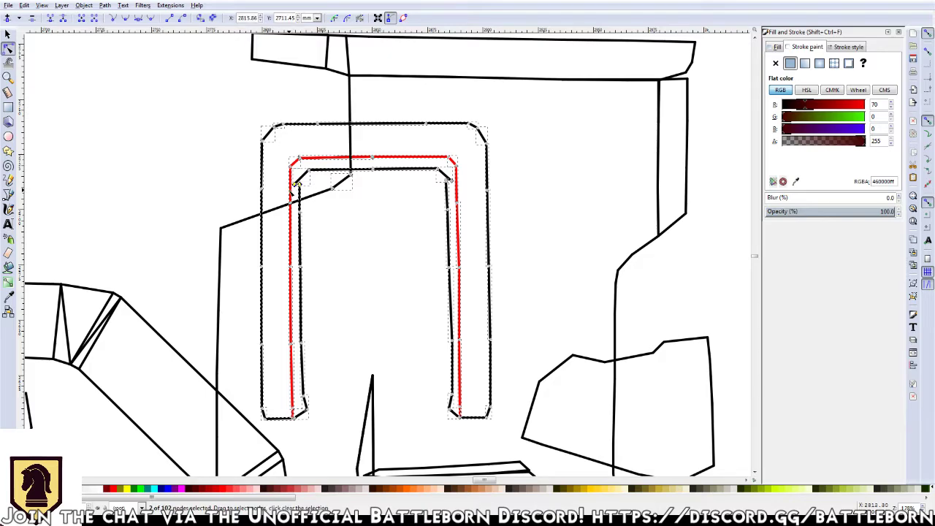
key("Delete")
left_click(451, 181)
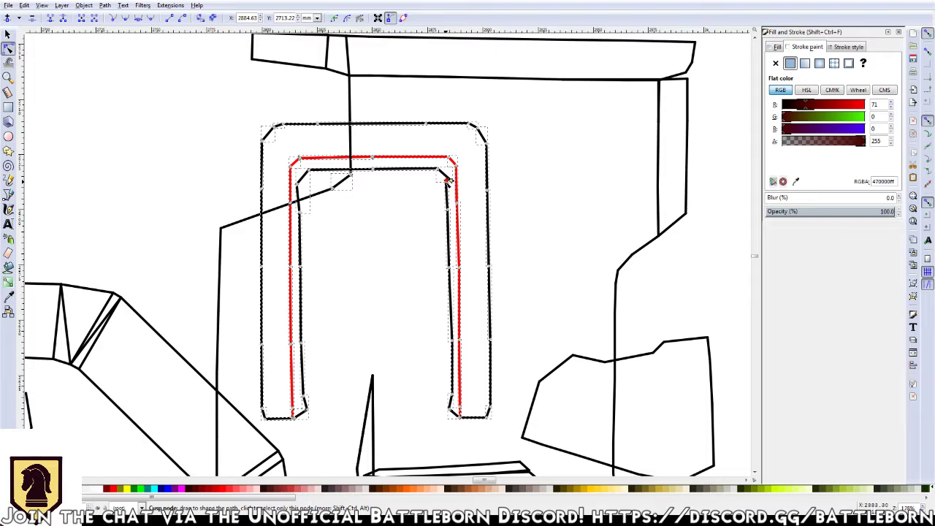
key("Delete")
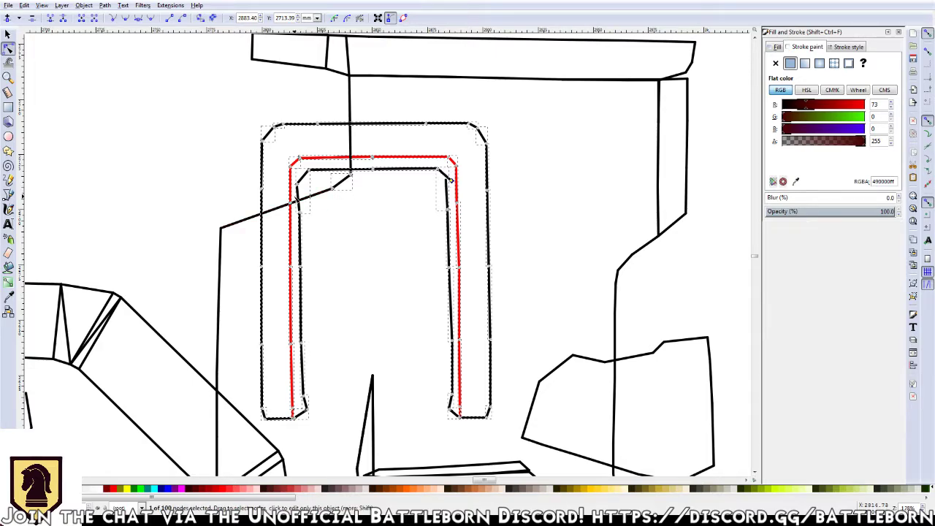
key("Delete")
key("Delete")
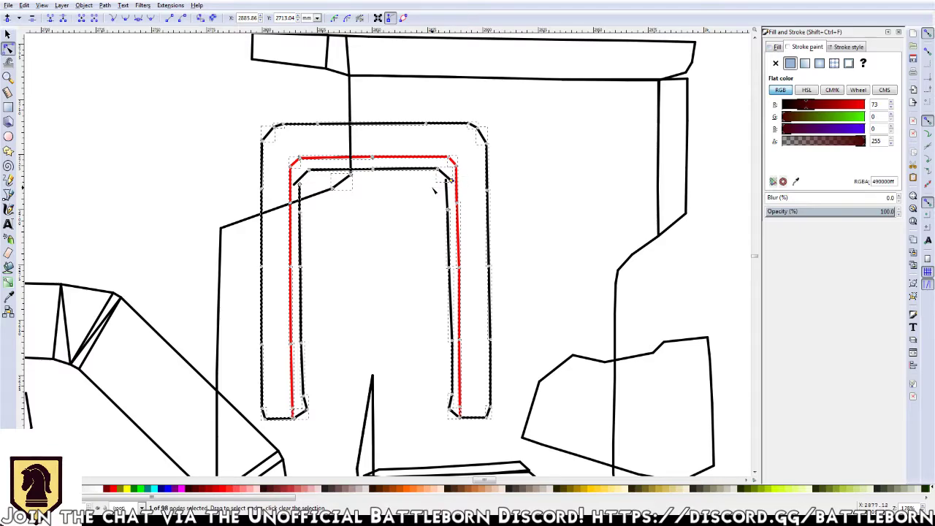
key("ctrl+z")
key("ctrl+z")
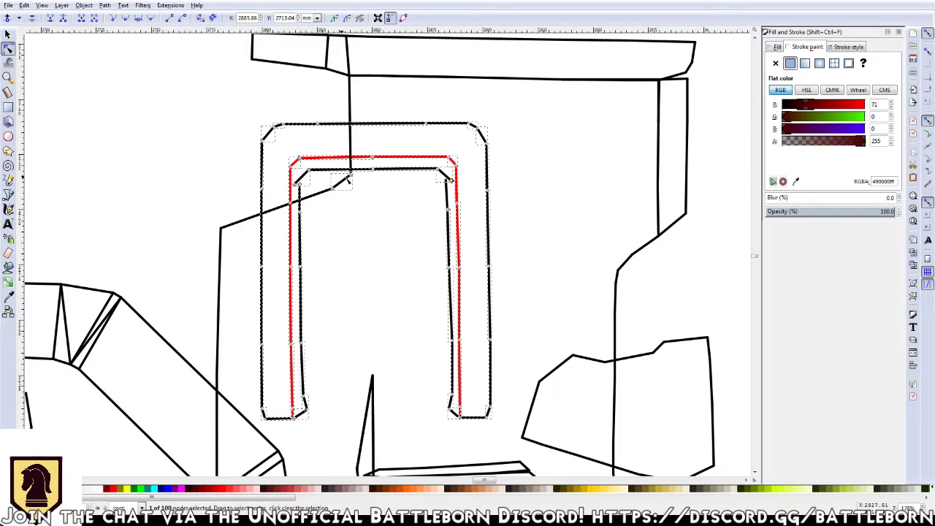
key("ctrl+z")
key("ctrl+z")
left_click(299, 185)
left_click_drag(296, 184, 300, 184)
Group the U-shaped piece's paths and delete the small stray vertical line nearby
key("s")
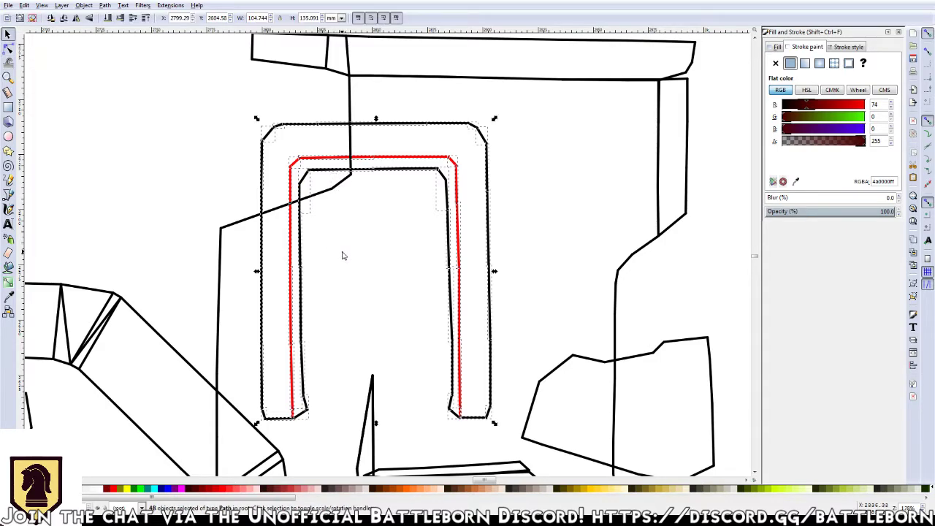
key("ctrl+g")
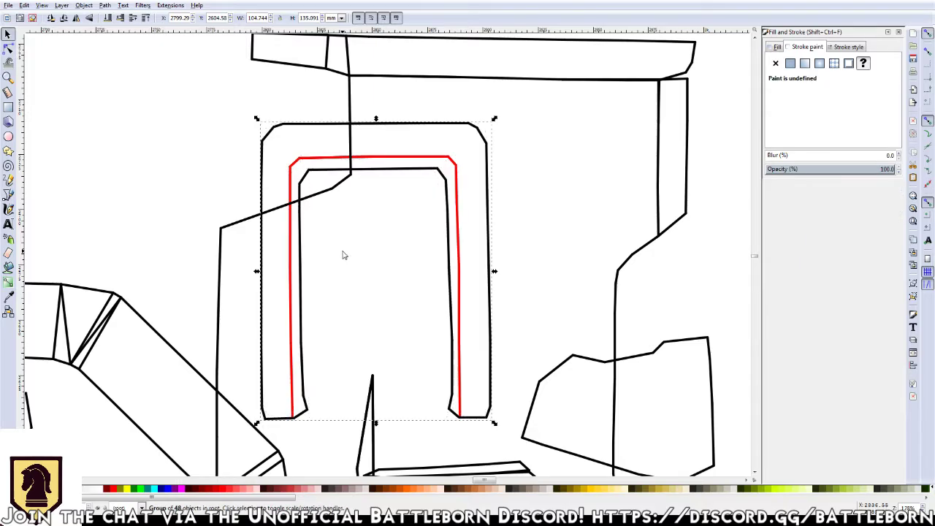
key("minus")
key("minus")
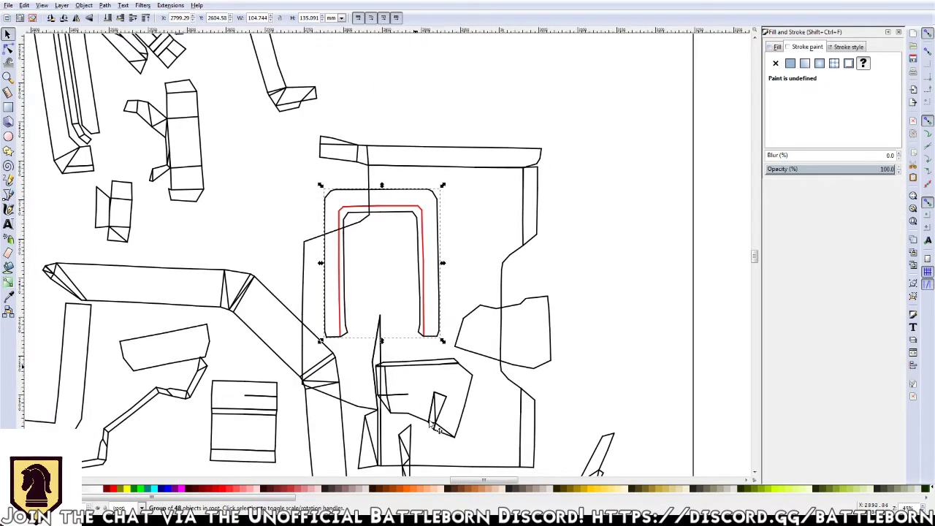
key("minus")
scroll(420, 402, "down", 3)
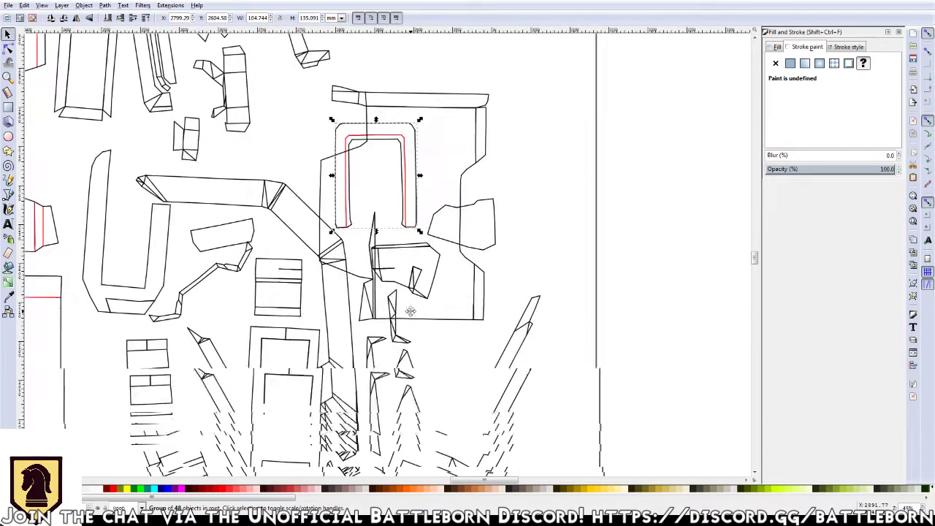
left_click(374, 223)
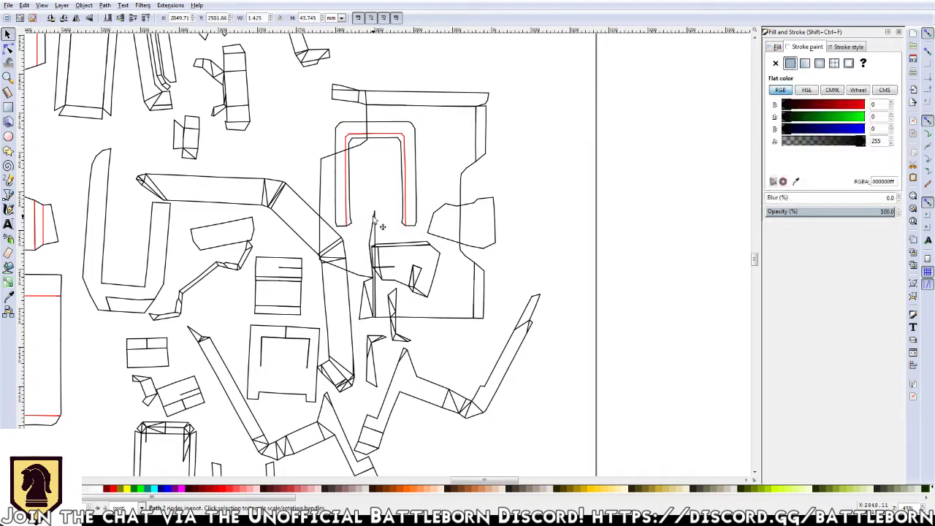
key("Delete")
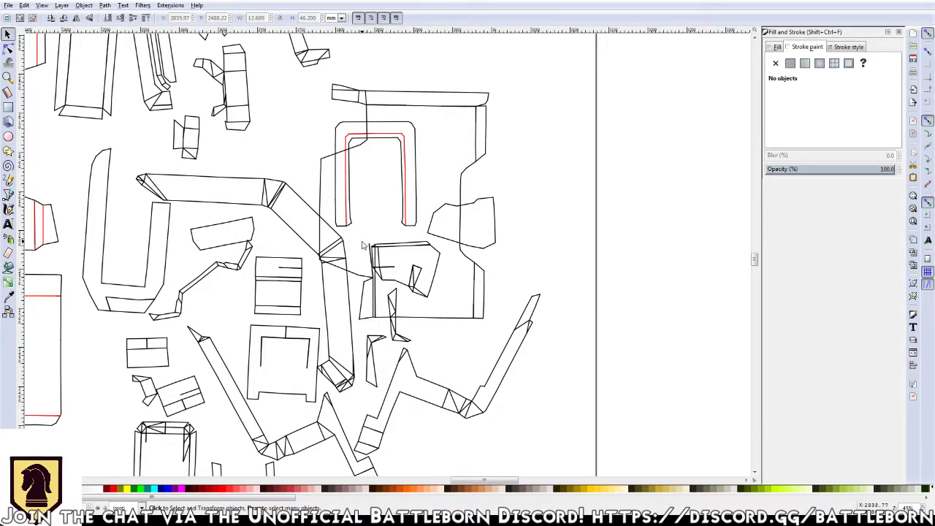
Orbit the Pepakura model to front and angled side views of the torso, then pan the unfold
scroll(411, 277, "up", 1, "ctrl")
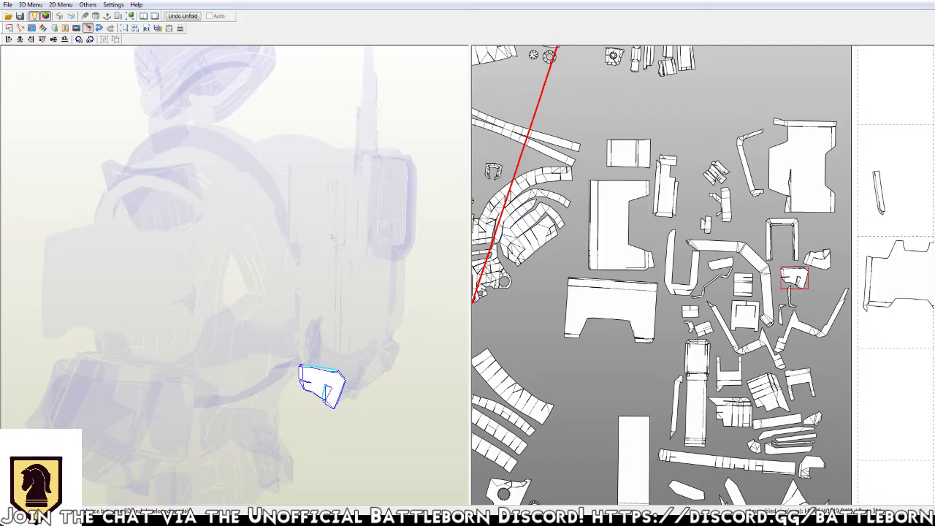
left_click_drag(234, 278, 307, 277)
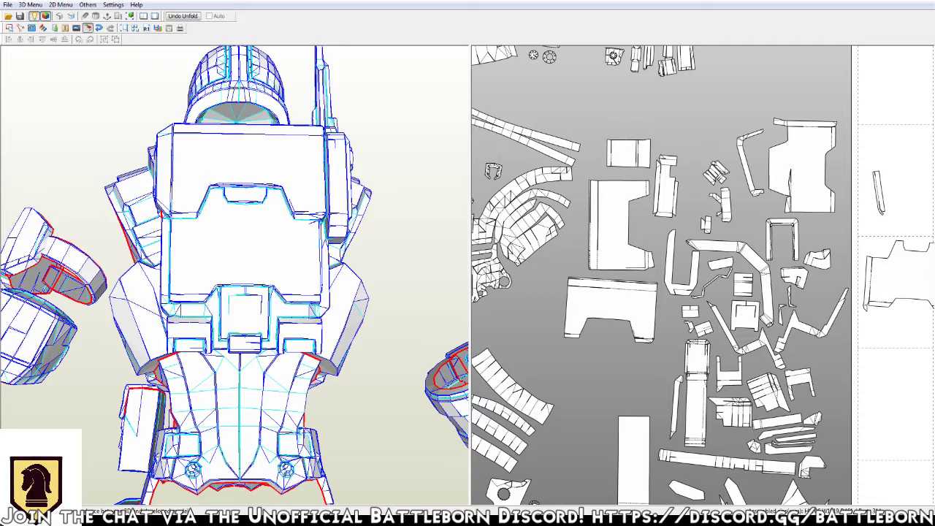
left_click_drag(234, 277, 161, 277)
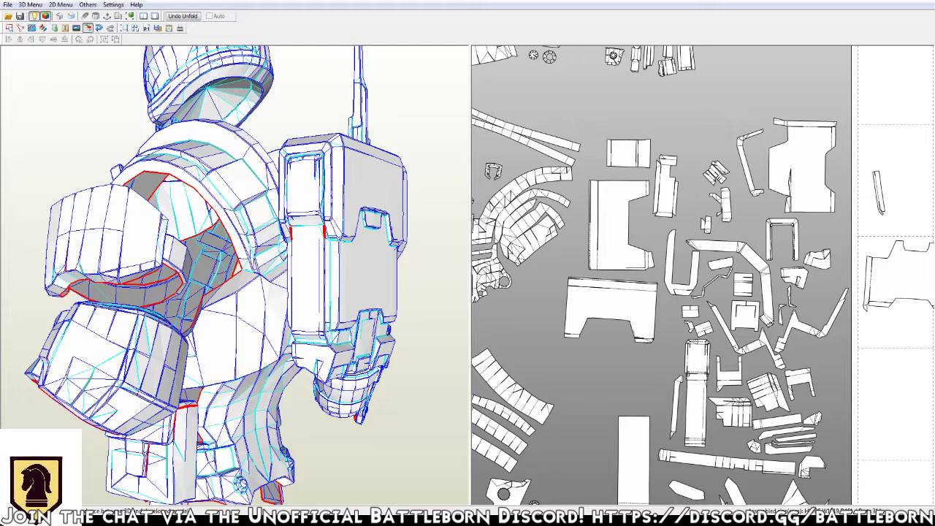
scroll(660, 275, "right", 3)
scroll(641, 276, "right", 1)
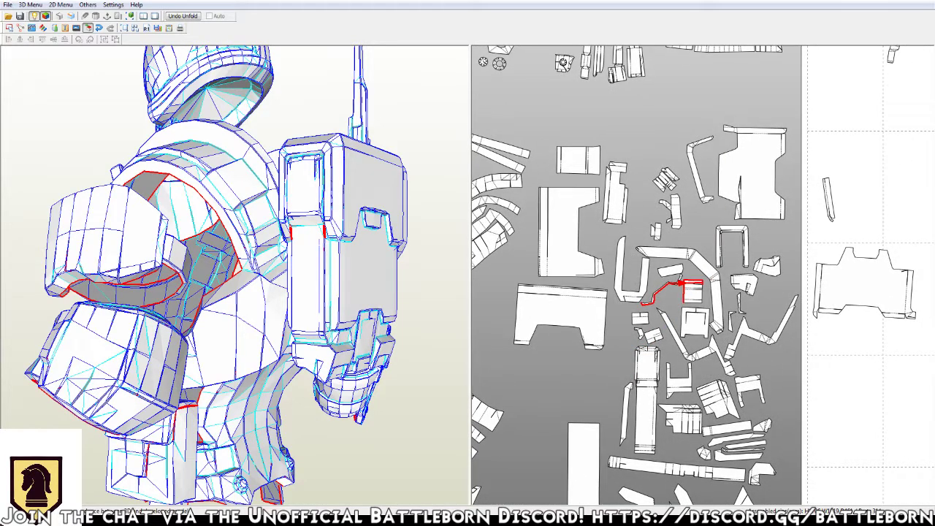
scroll(636, 276, "up", 2)
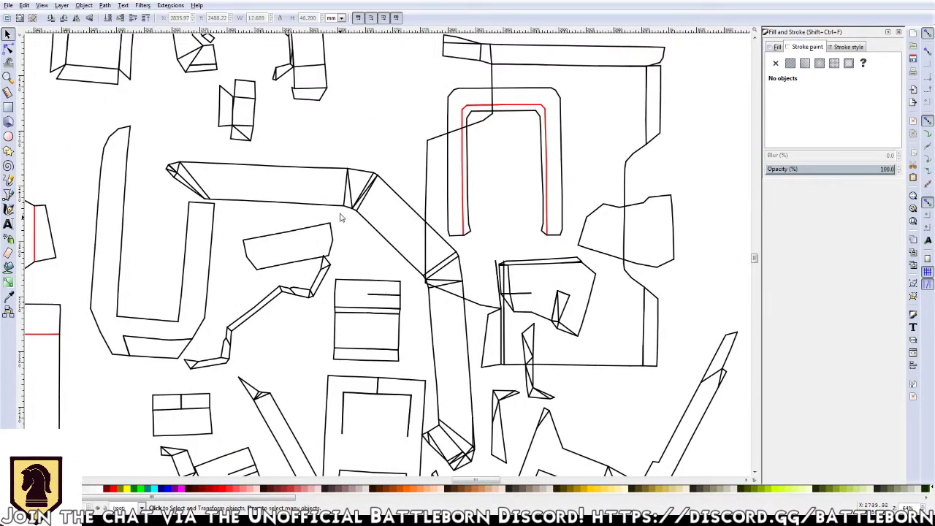
left_click(548, 472)
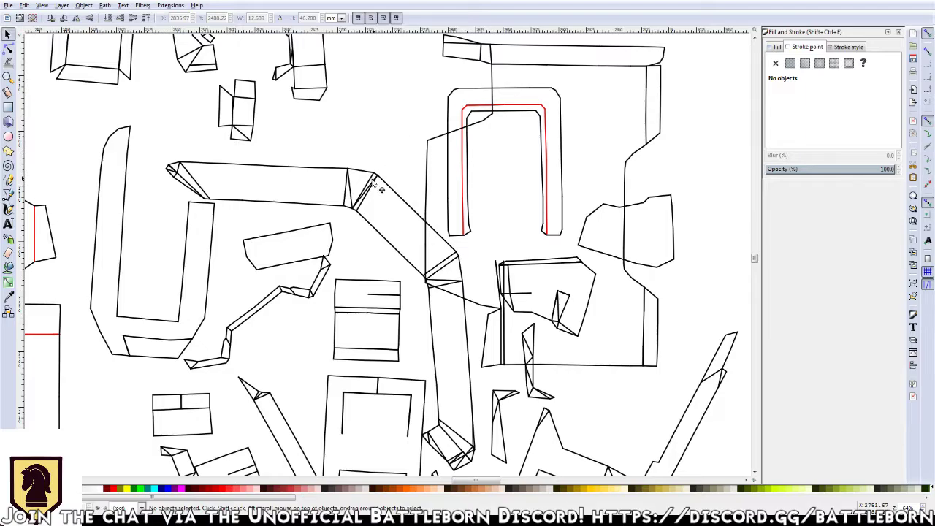
left_click(359, 206)
left_click(356, 199)
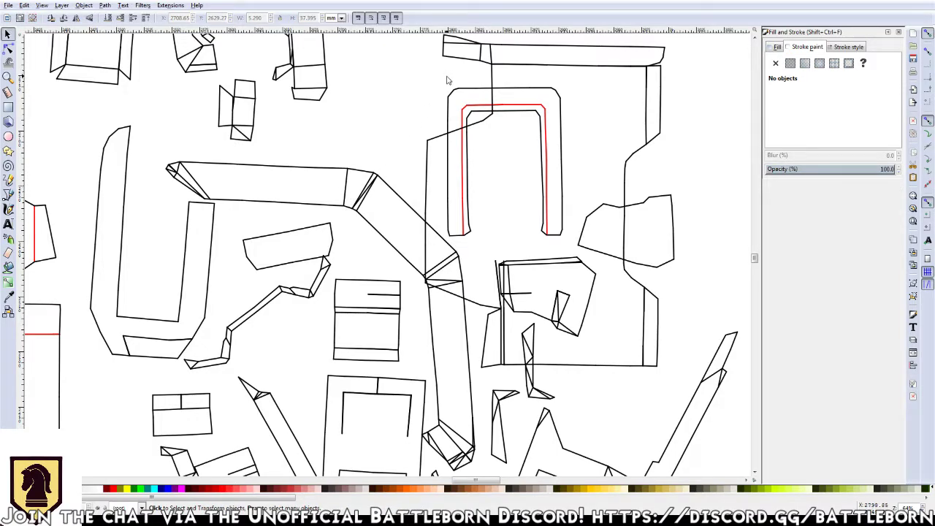
left_click(372, 197)
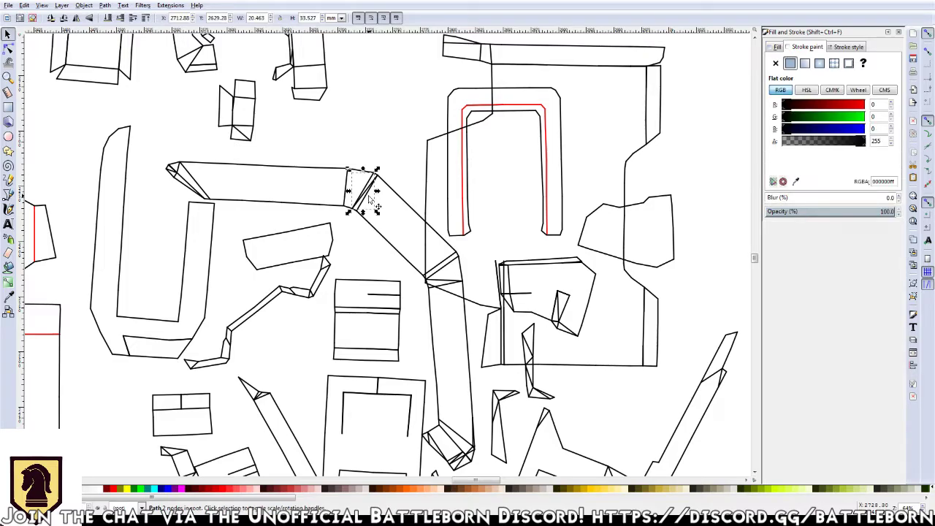
left_click(363, 190)
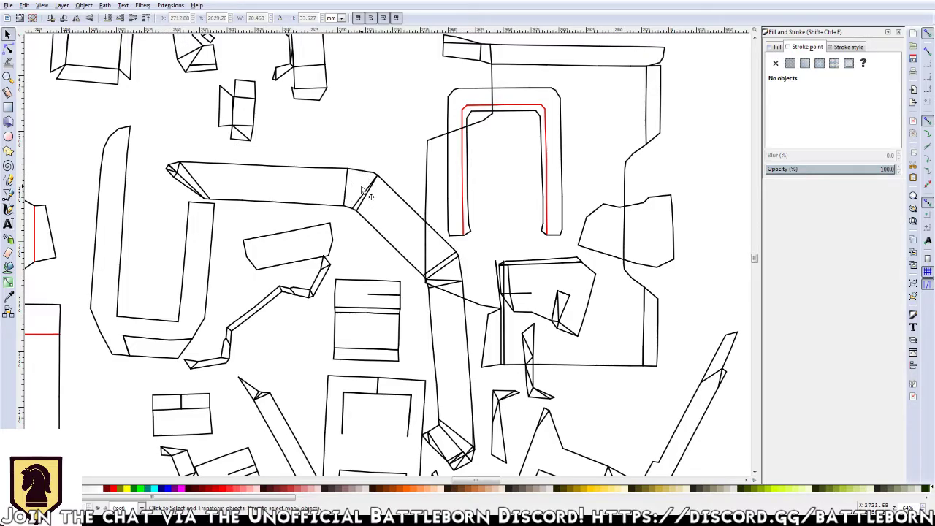
left_click(356, 207)
left_click(356, 206)
left_click(448, 274)
left_click(446, 271)
left_click(442, 282)
left_click(443, 283)
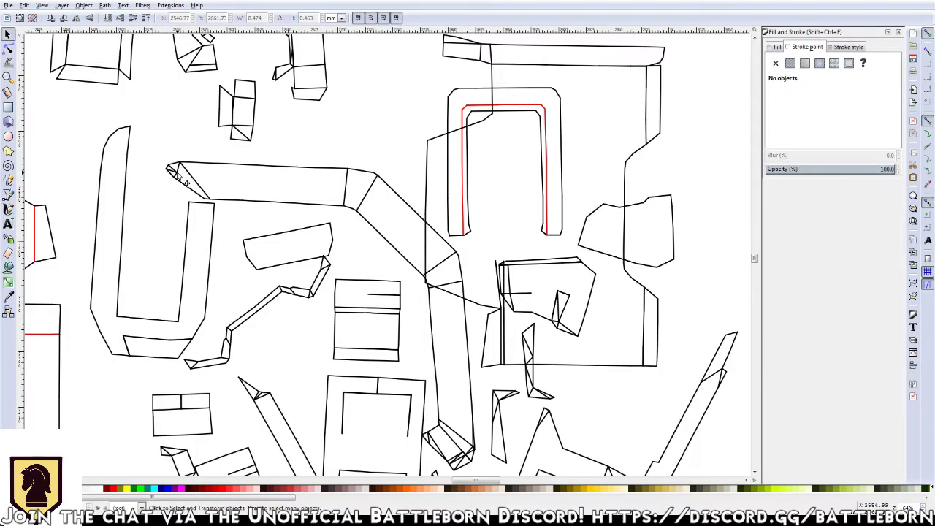
Zoom in on the angled bottom piece and delete the crossing line fragment
left_click(177, 162)
left_click(182, 181)
left_click(435, 446)
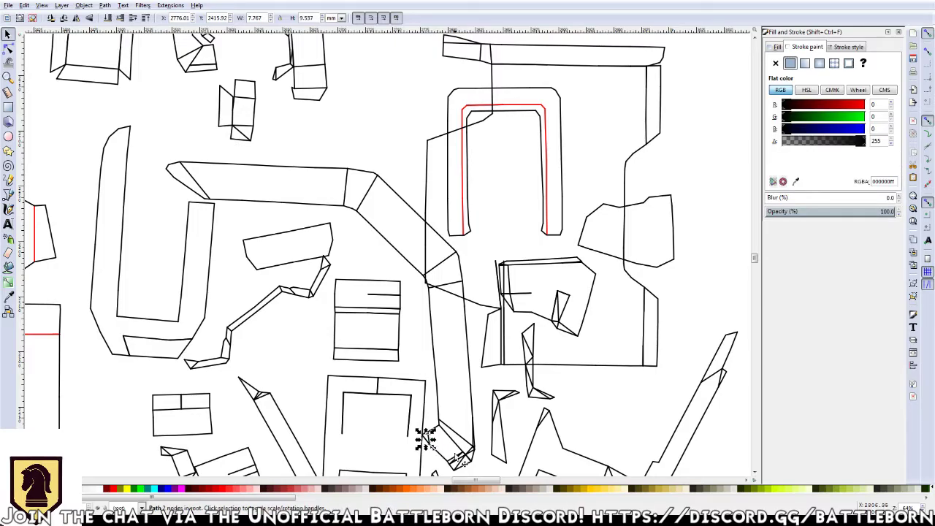
scroll(416, 438, "up", 2, "ctrl")
scroll(402, 424, "up", 2, "ctrl")
scroll(391, 351, "up", 2, "ctrl")
scroll(439, 307, "up", 1, "ctrl")
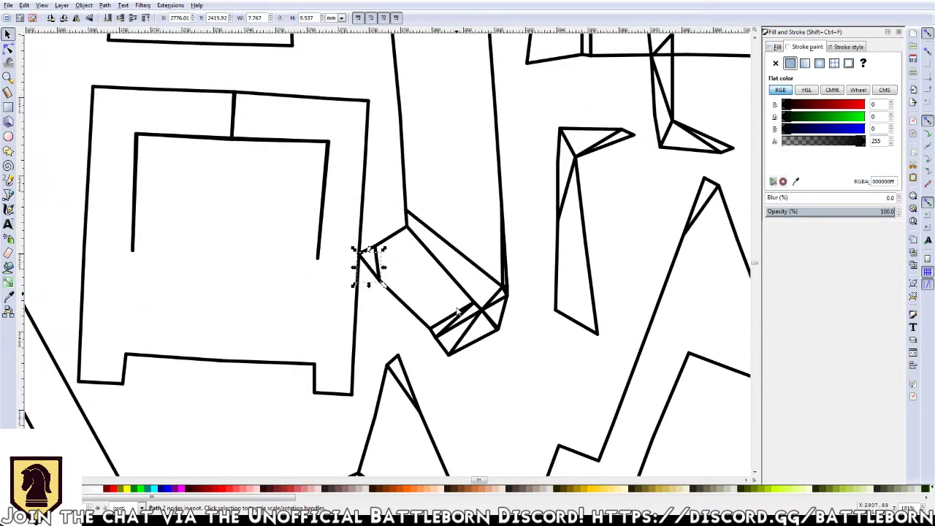
scroll(457, 311, "up", 1, "ctrl")
scroll(458, 310, "up", 1, "ctrl")
left_click(449, 326)
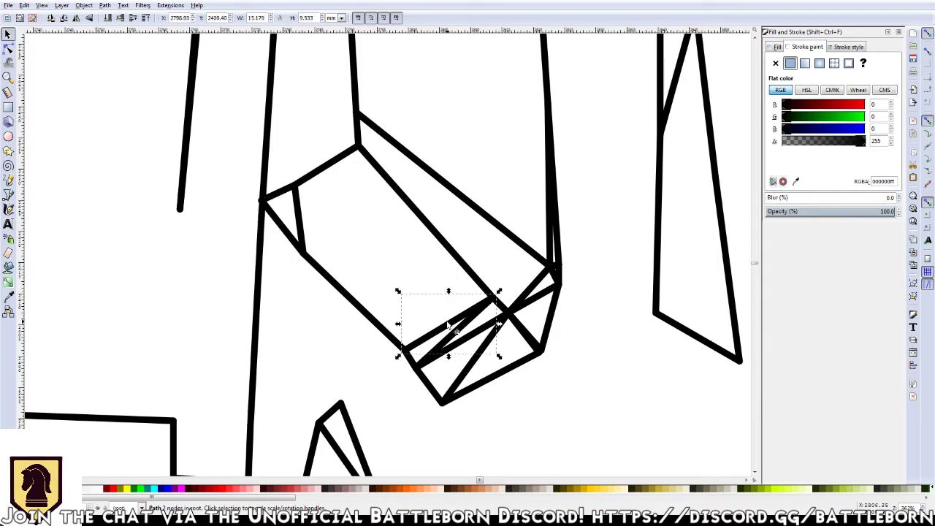
left_click(448, 325)
left_click_drag(444, 327, 455, 342)
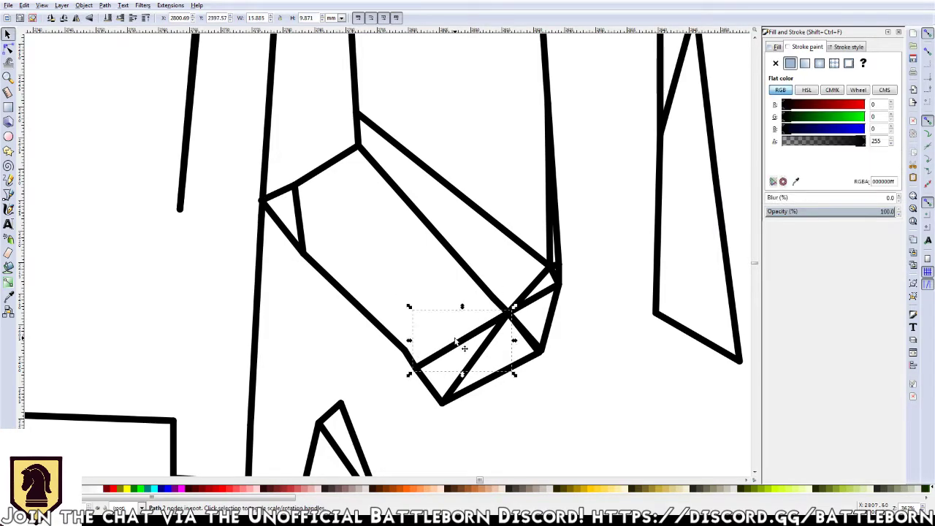
key("Delete")
Delete the crossing diagonal, crossing piece, short diagonal, thin extra line and leftover stroke
left_click(471, 361)
key("Delete")
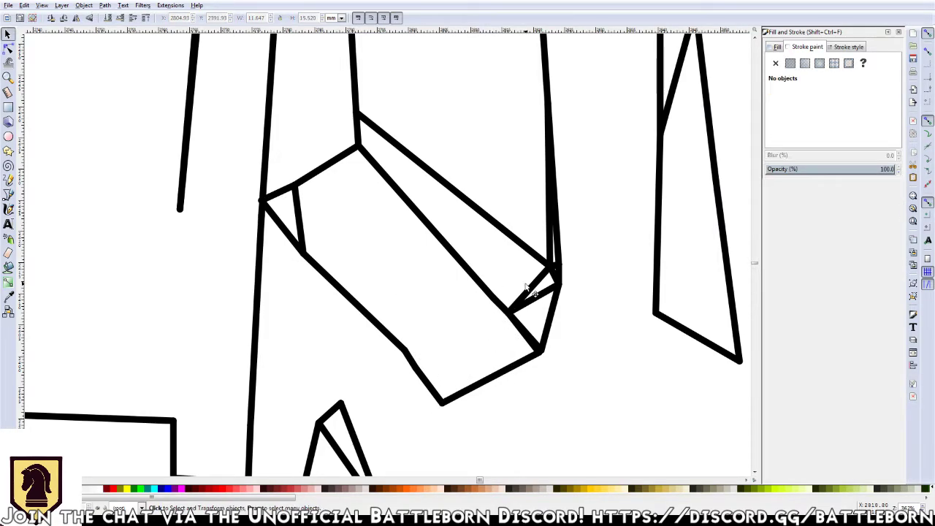
left_click(528, 294)
key("Delete")
left_click(531, 296)
key("Delete")
left_click(547, 240)
key("Delete")
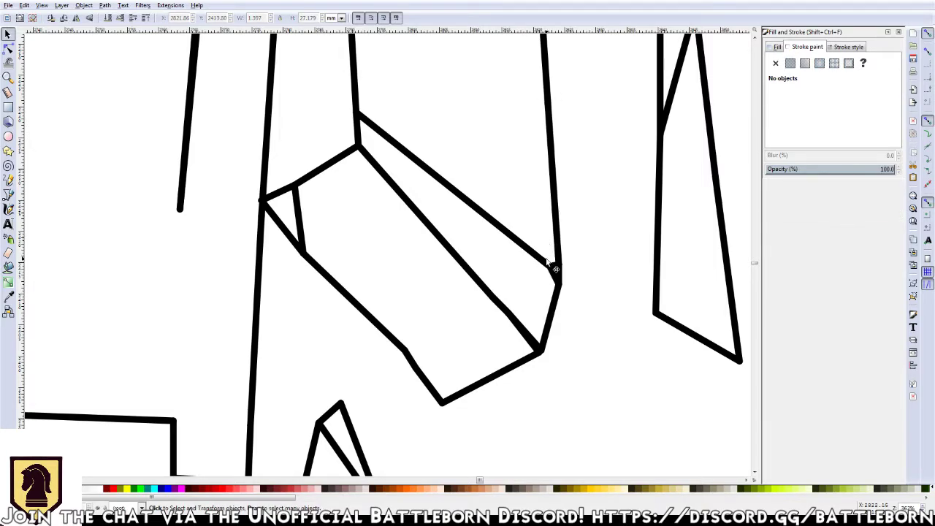
left_click(555, 267)
key("Delete")
Restore the wrongly deleted vertical edge and remove the small stroke at the corner
left_click(556, 266)
key("Delete")
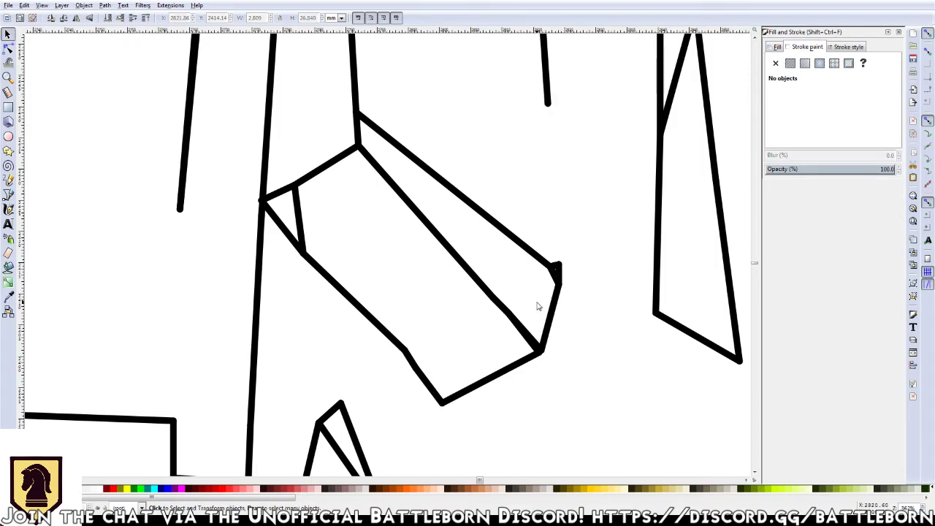
key("ctrl+z")
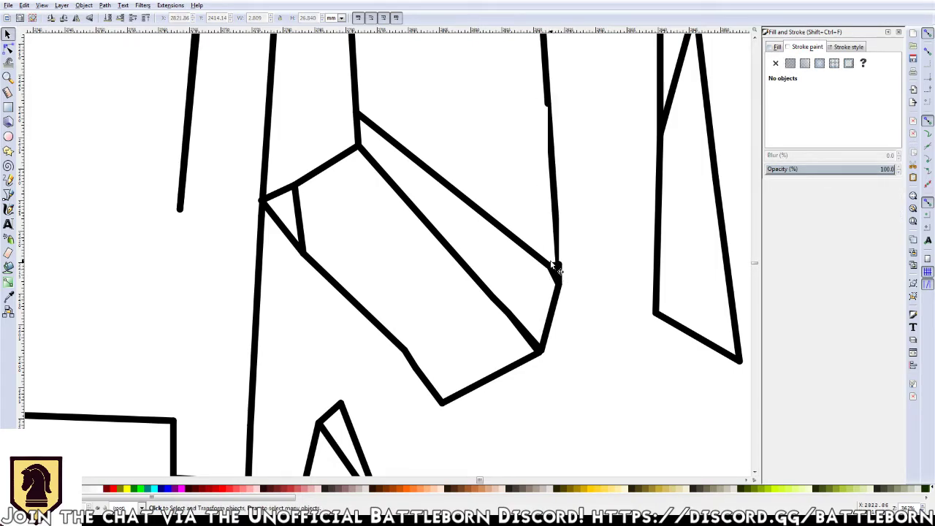
scroll(543, 250, "up", 1)
scroll(543, 250, "up", 1)
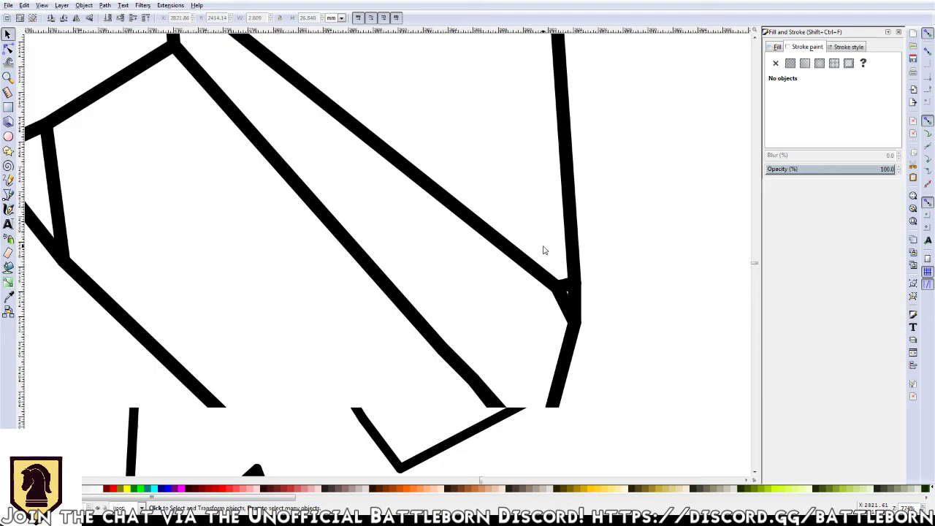
left_click(563, 285)
key("Delete")
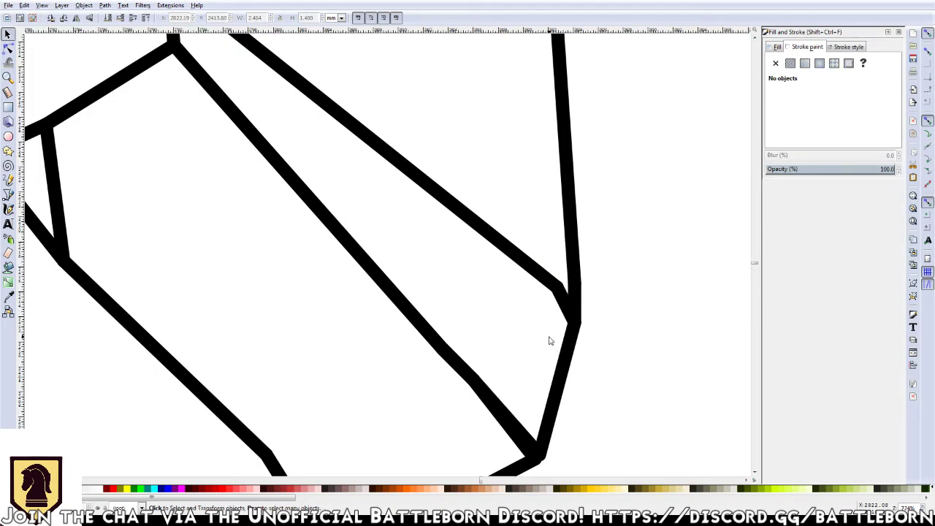
Delete the thin stray stroke and select the short line inside the rectangle
scroll(549, 340, "down", 1)
scroll(388, 267, "down", 1)
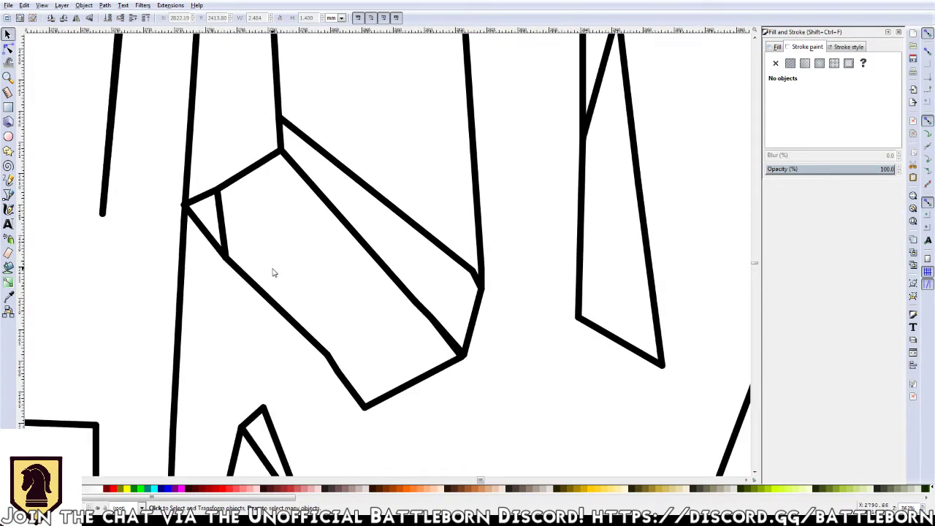
left_click(223, 223)
key("Delete")
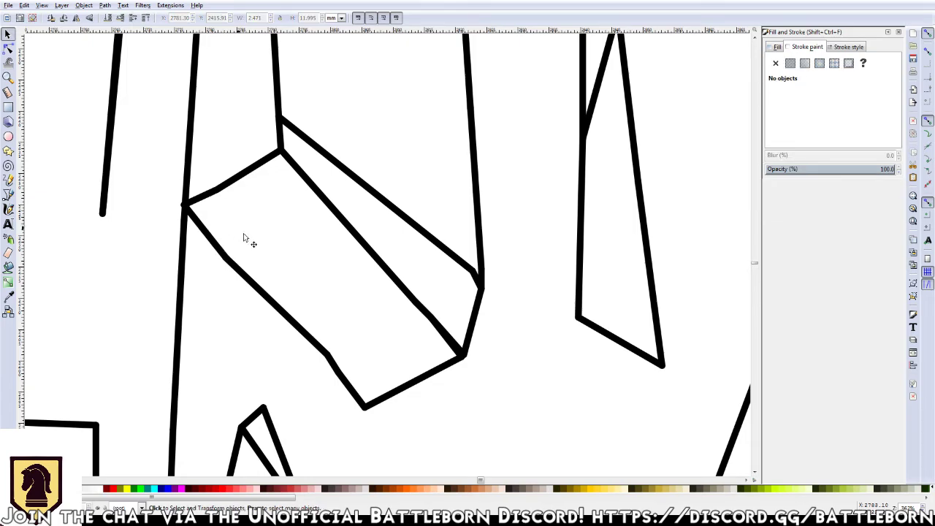
scroll(268, 243, "down", 1)
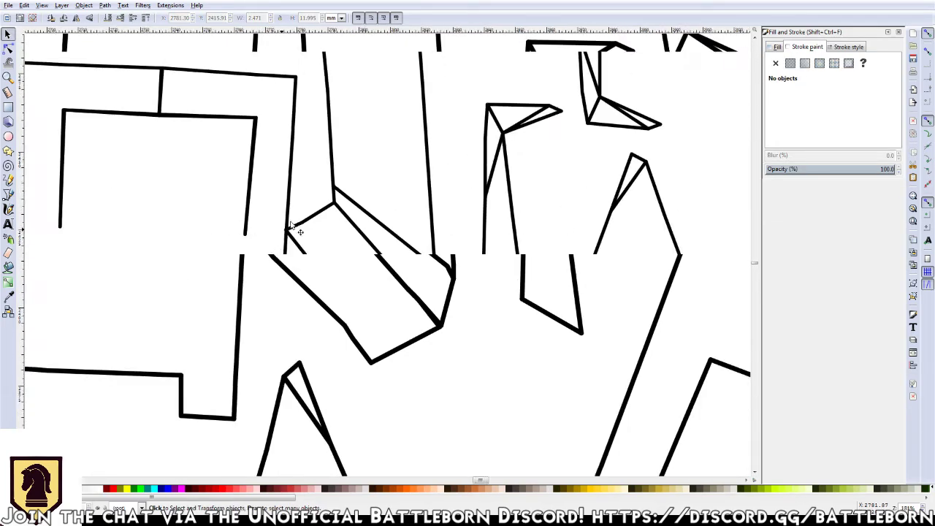
scroll(410, 271, "down", 1)
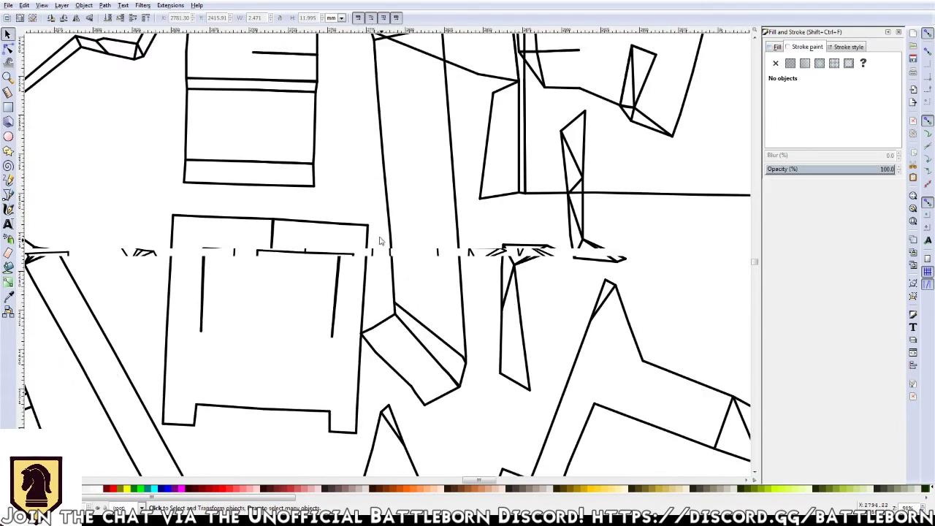
scroll(358, 160, "down", 1)
scroll(362, 173, "up", 4)
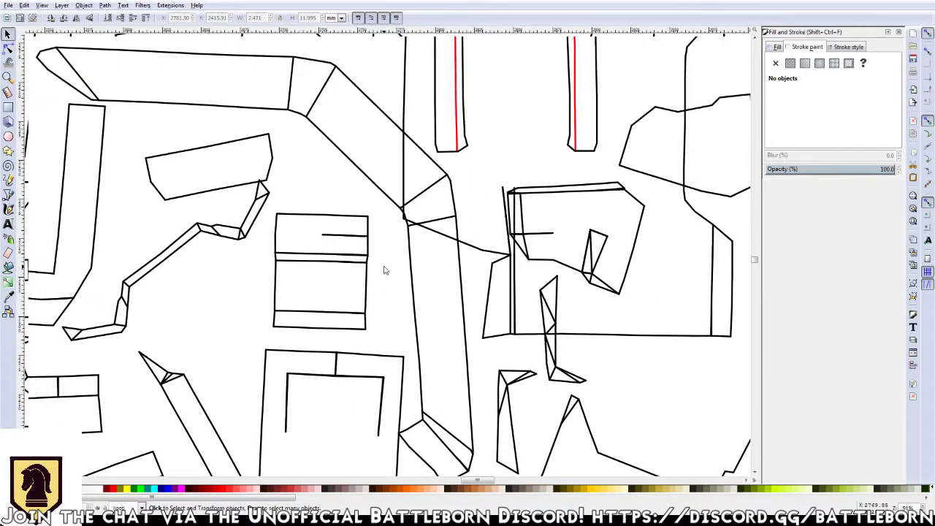
left_click(350, 236)
key("Delete")
left_click(351, 236)
Delete the short rectangle line, zoom out, and target the stray shape below the U-shape
key("Delete")
key("Delete")
key("minus")
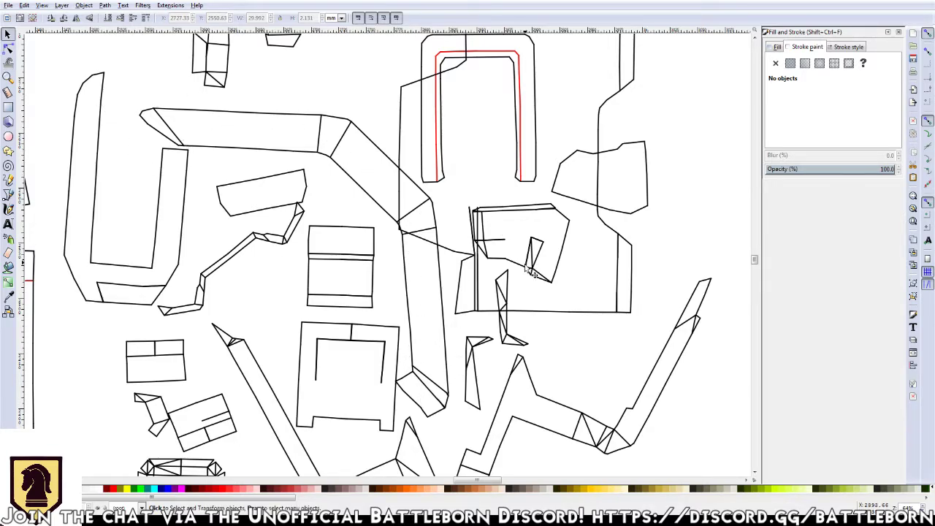
left_click_drag(528, 272, 511, 246)
left_click(513, 246)
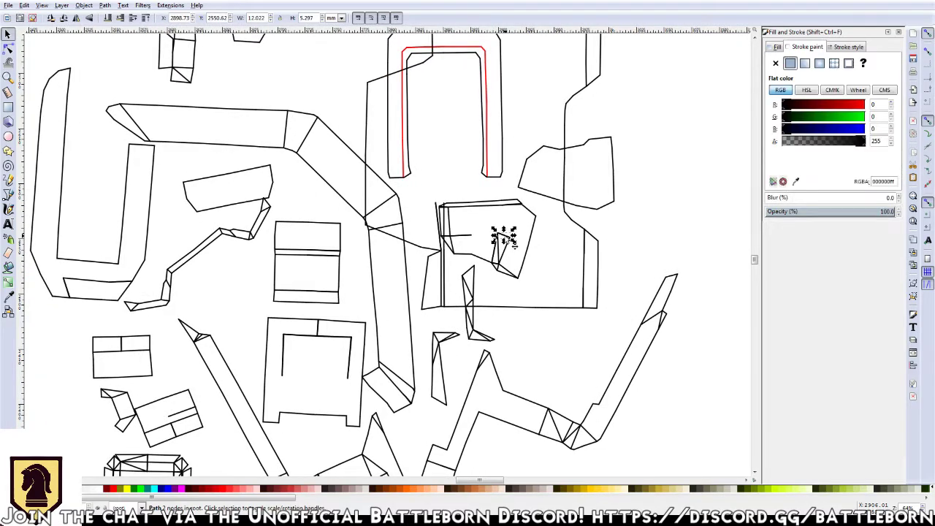
left_click(515, 246)
left_click(512, 246)
left_click(511, 246)
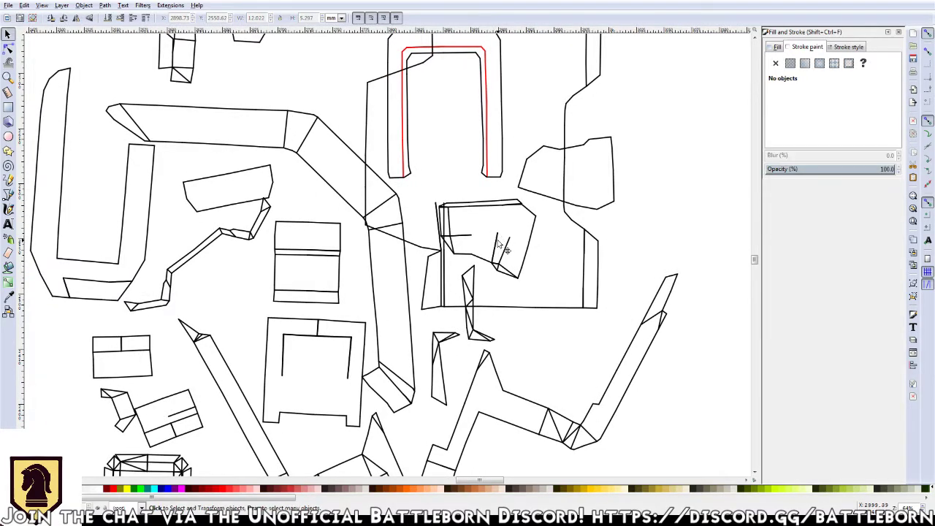
Try repeatedly to select the small stray shape inside the piece
left_click(503, 246)
left_click(504, 247)
left_click(501, 246)
left_click(497, 248)
left_click(495, 249)
left_click(495, 249)
Select the remaining stray fragments, including the short horizontal stray line
left_click(504, 267)
left_click(503, 267)
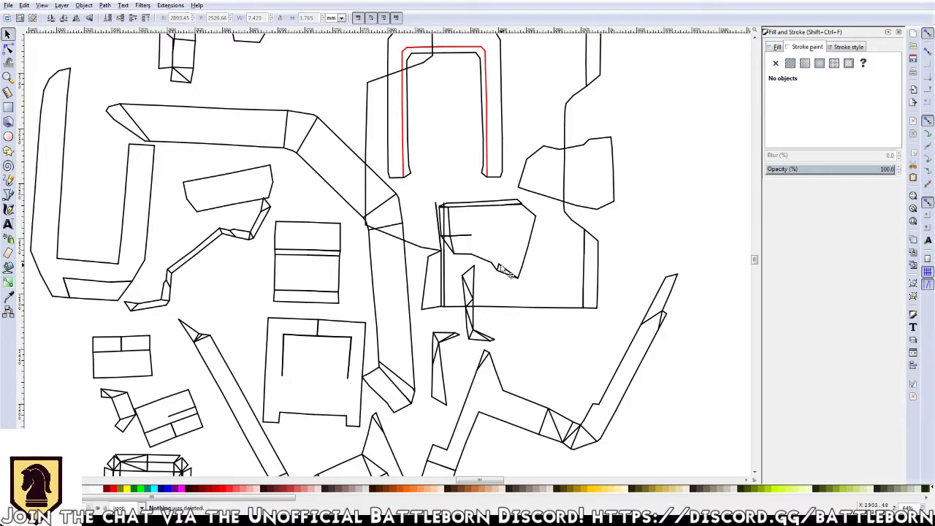
left_click(504, 269)
left_click(511, 284)
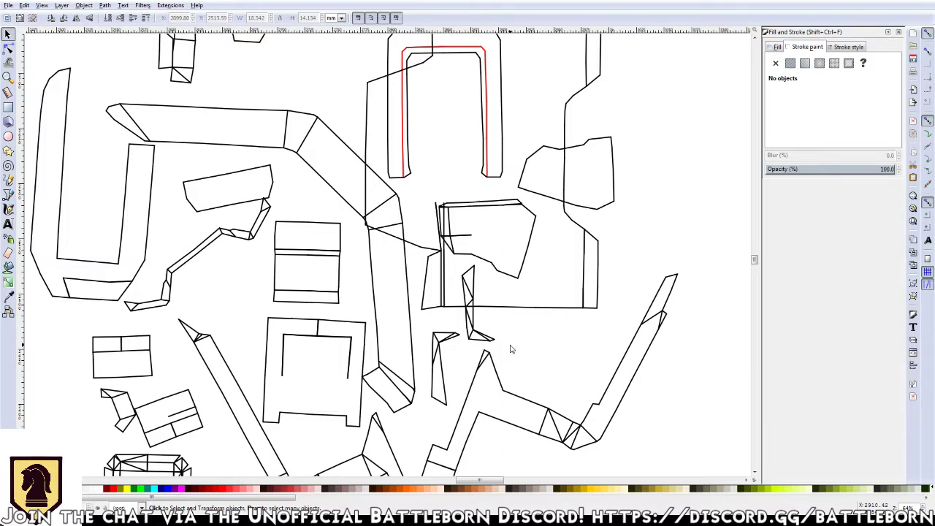
left_click(470, 237)
key("Escape")
scroll(459, 236, "up", 1)
Delete the left-edge stub, the doubled top-edge line and the doubled top-right corner segments
scroll(459, 236, "up", 1)
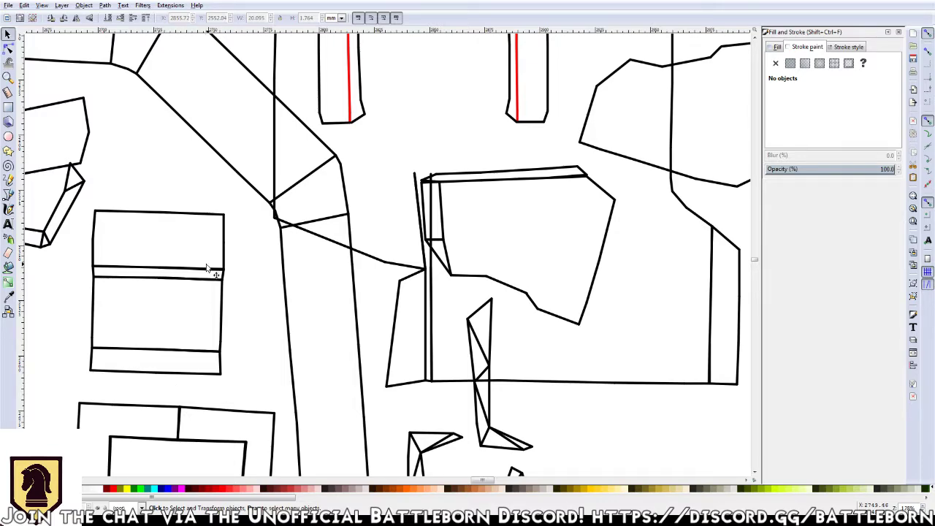
left_click(448, 241)
key("Delete")
left_click(488, 175)
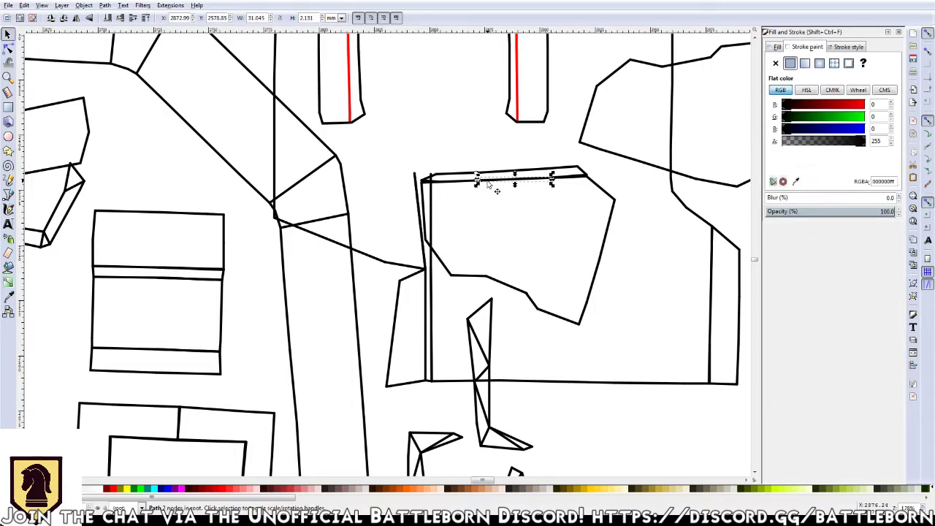
key("Delete")
left_click(550, 177)
key("Delete")
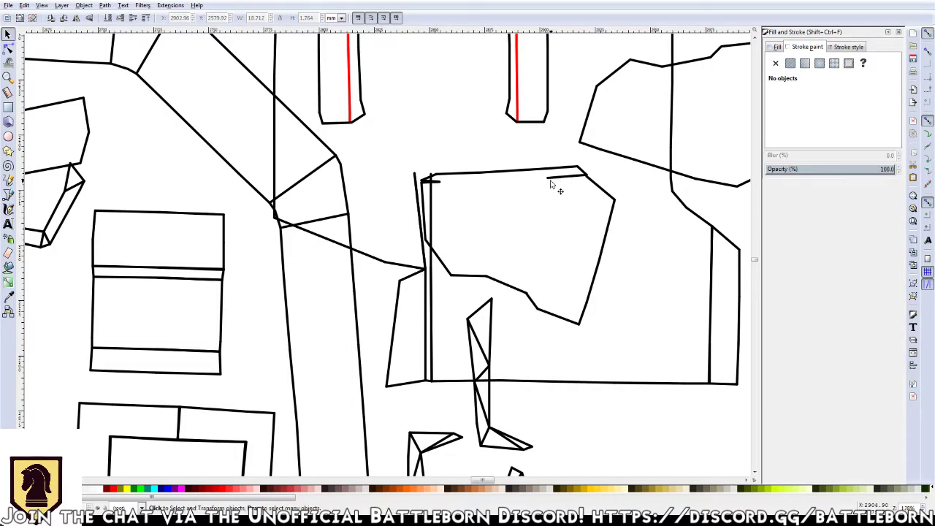
left_click(551, 179)
key("Delete")
Delete the doubled top-left corner segments, upper doubled left line and extra vertical lines
left_click(441, 187)
key("Delete")
left_click(441, 182)
key("Delete")
left_click(433, 213)
key("Delete")
left_click(415, 183)
key("Delete")
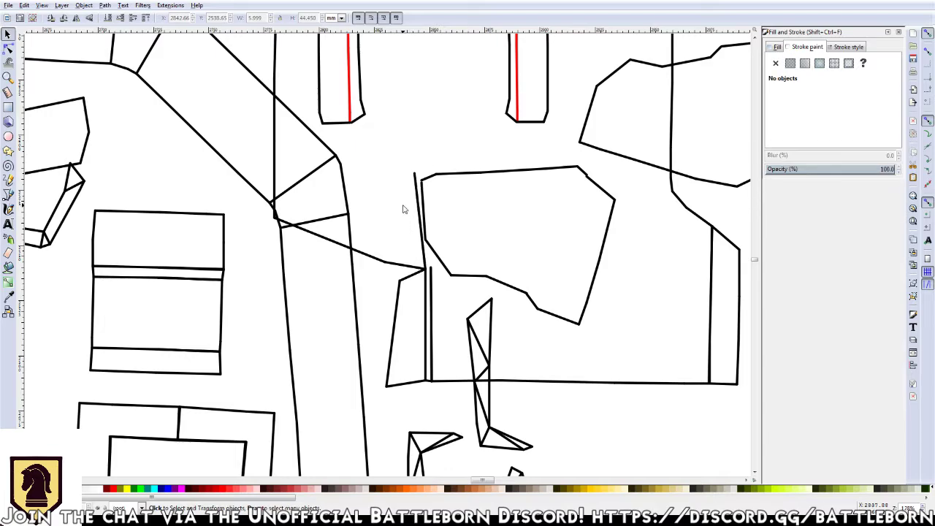
left_click(415, 182)
key("Delete")
Delete the last two duplicate vertical lines on the piece's left side
left_click(435, 287)
key("Delete")
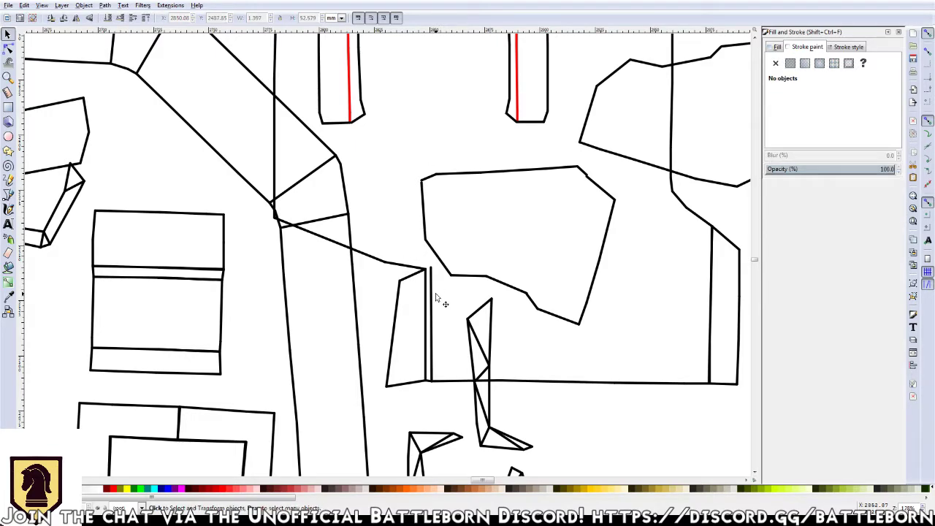
left_click(432, 294)
key("Delete")
scroll(548, 399, "right", 1)
scroll(541, 402, "down", 1)
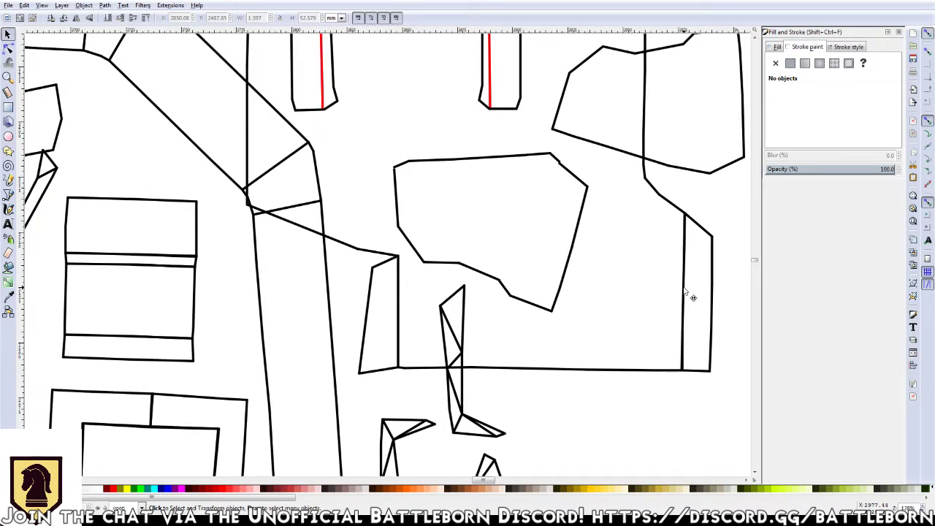
Stretch the short vertical fold line across the piece and make both vertical fold lines red
left_click(685, 292)
left_click_drag(683, 336, 683, 374)
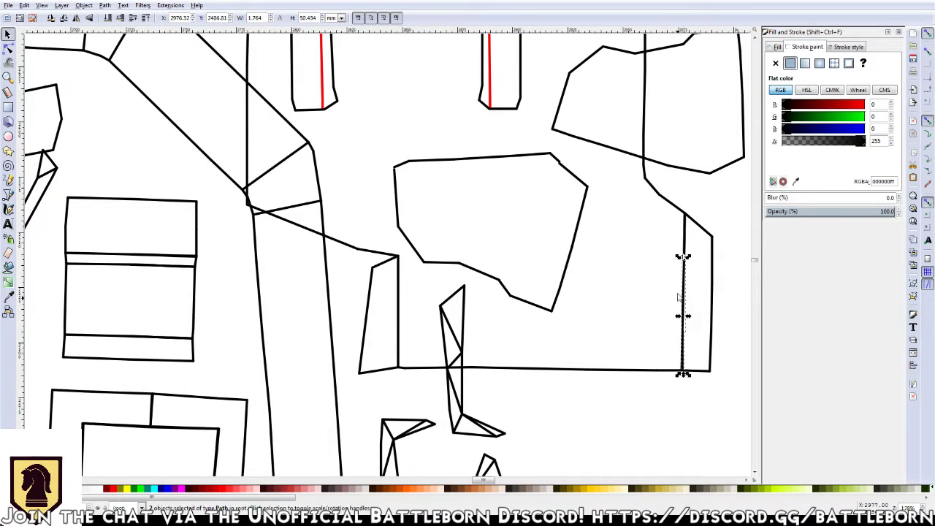
left_click_drag(684, 257, 683, 209)
left_click(398, 295, "shift")
type("5")
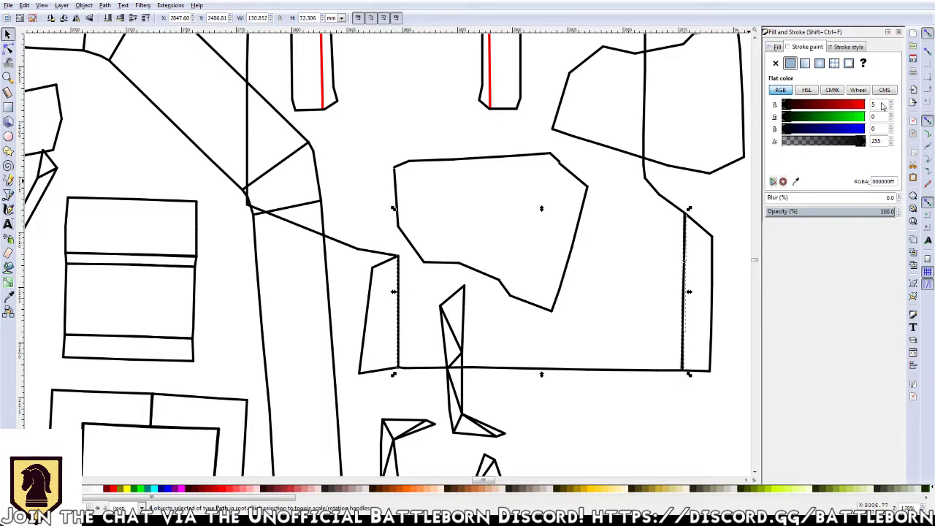
key("Return")
Box-select the lower piece with its fold lines and group the 15 parts
key("minus")
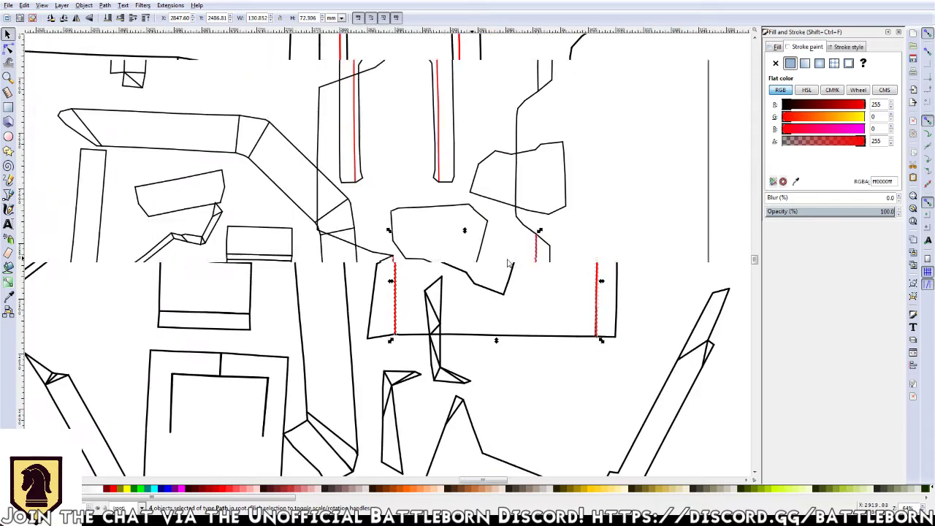
key("minus")
left_click_drag(503, 289, 386, 192)
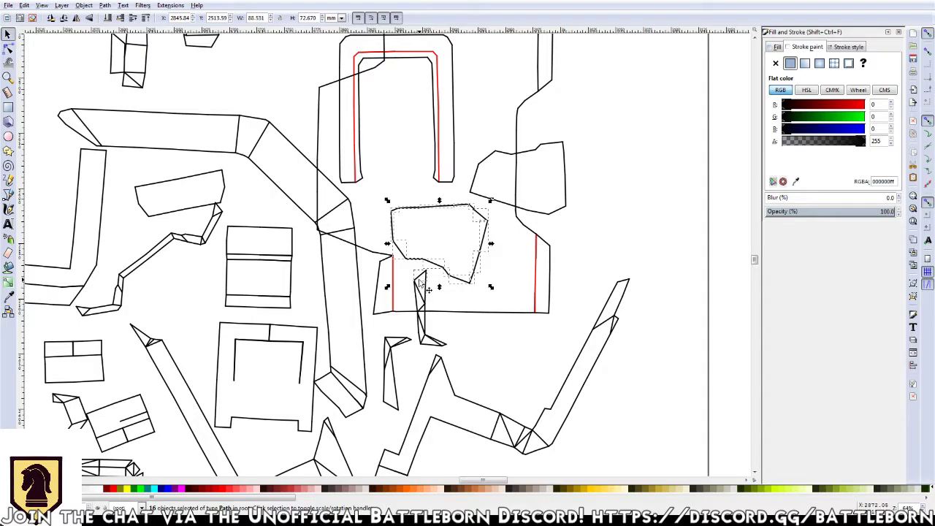
key("shift")
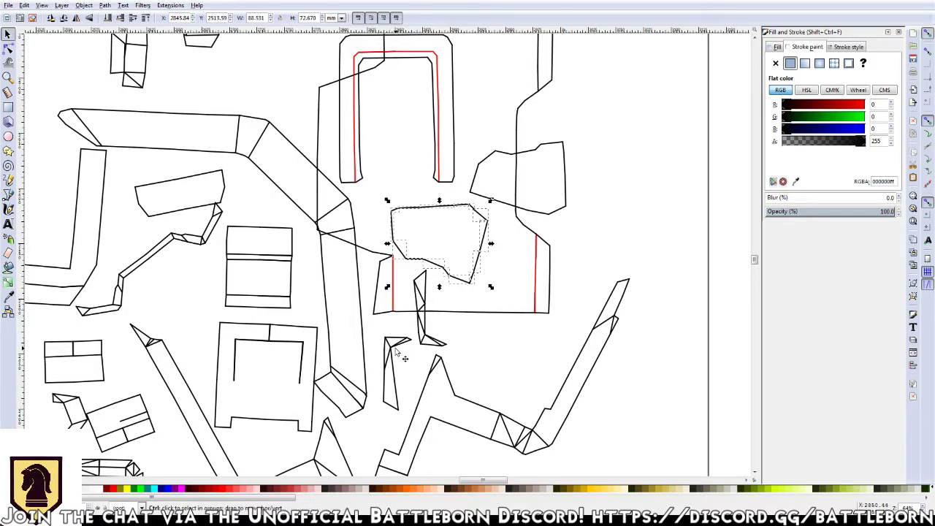
key("ctrl+g")
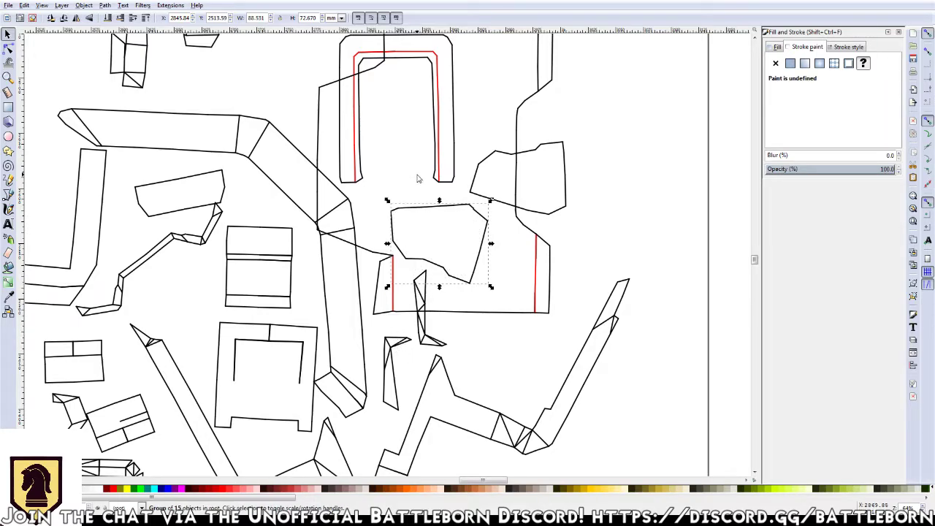
left_click_drag(418, 181, 412, 284)
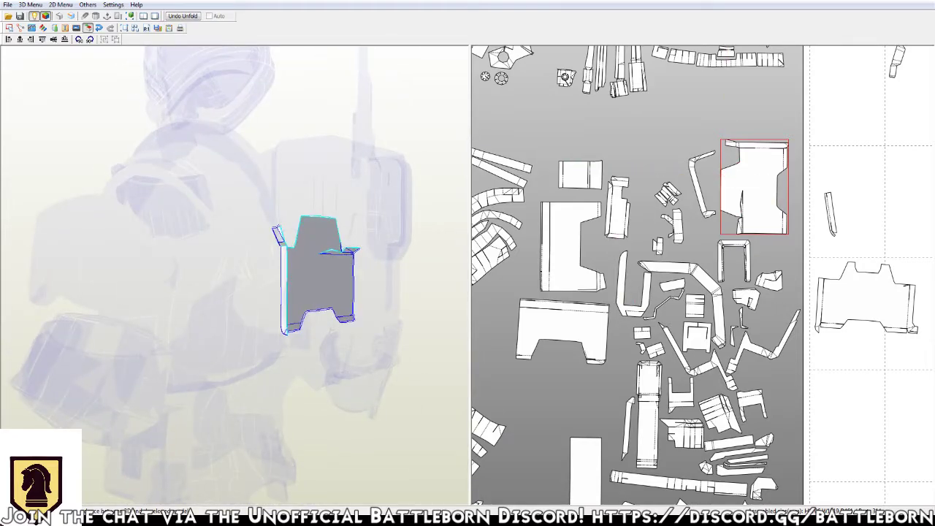
Deselect the highlighted pattern piece so Pepakura shows the whole 3D model
key("Escape")
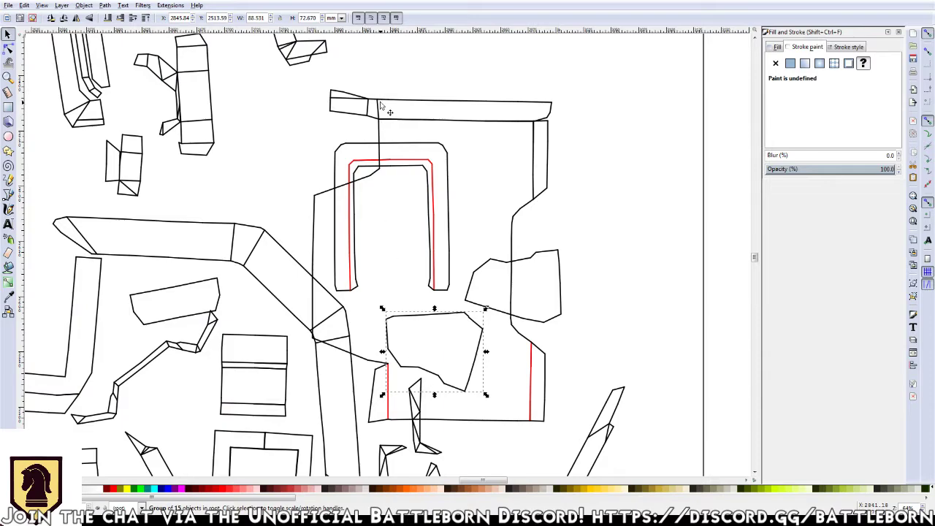
Select the short vertical fold line in the top piece
left_click(339, 91)
left_click(330, 89)
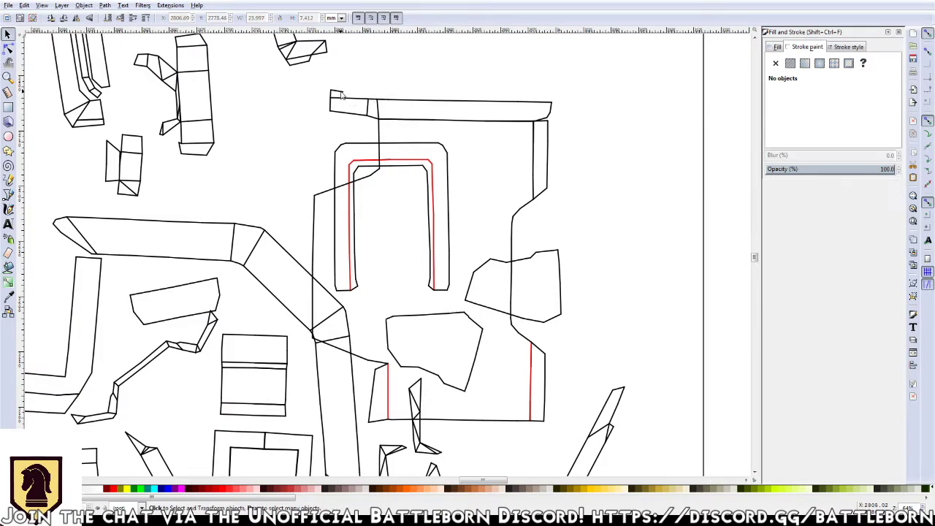
left_click(338, 91)
left_click(329, 90)
left_click(338, 91)
left_click(329, 123)
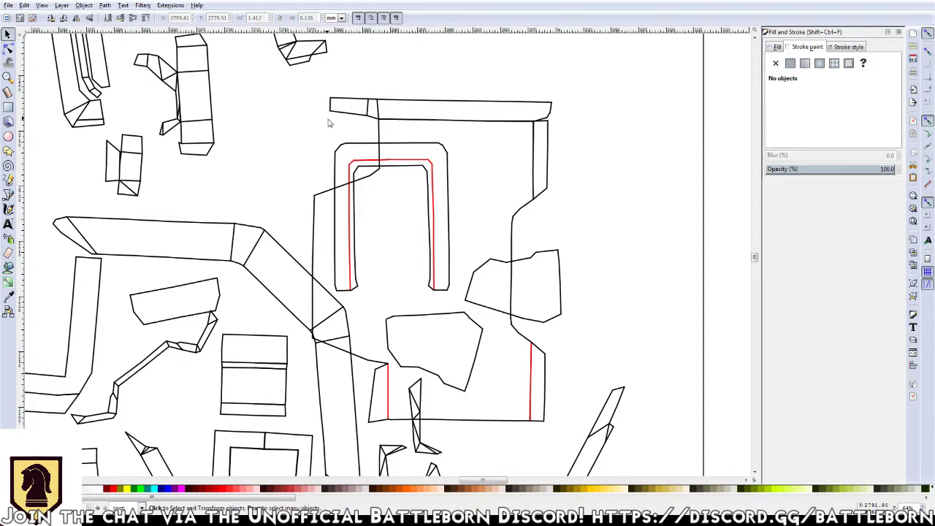
left_click(366, 110)
left_click(359, 140)
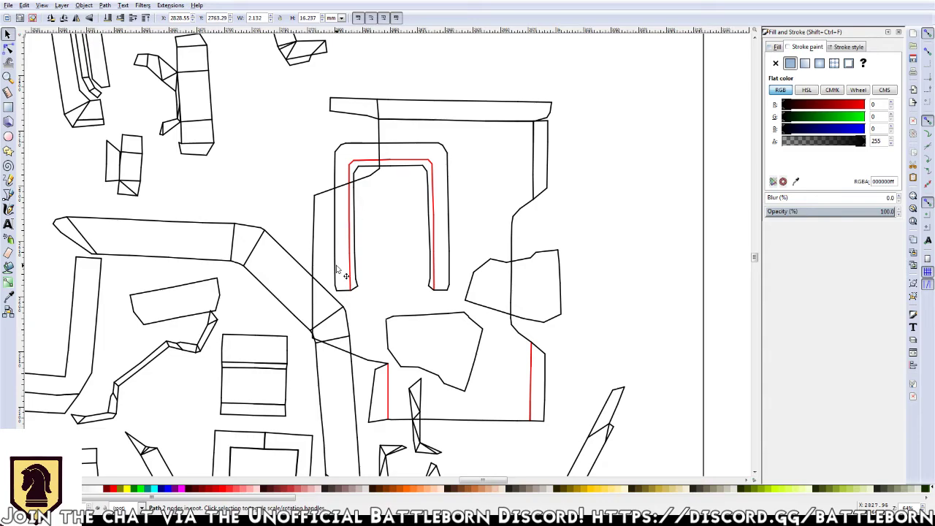
left_click(380, 114)
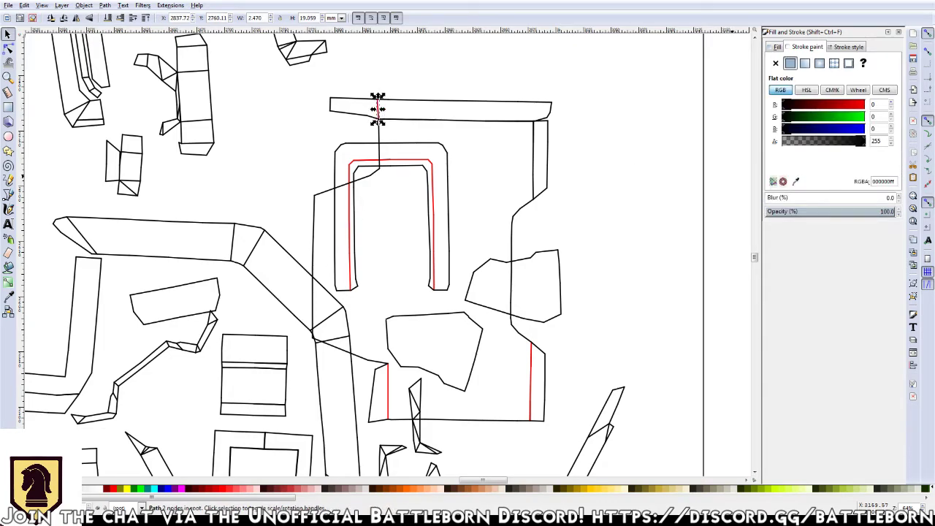
Extend the right vertical line to full fold length and make it red
left_click(535, 155)
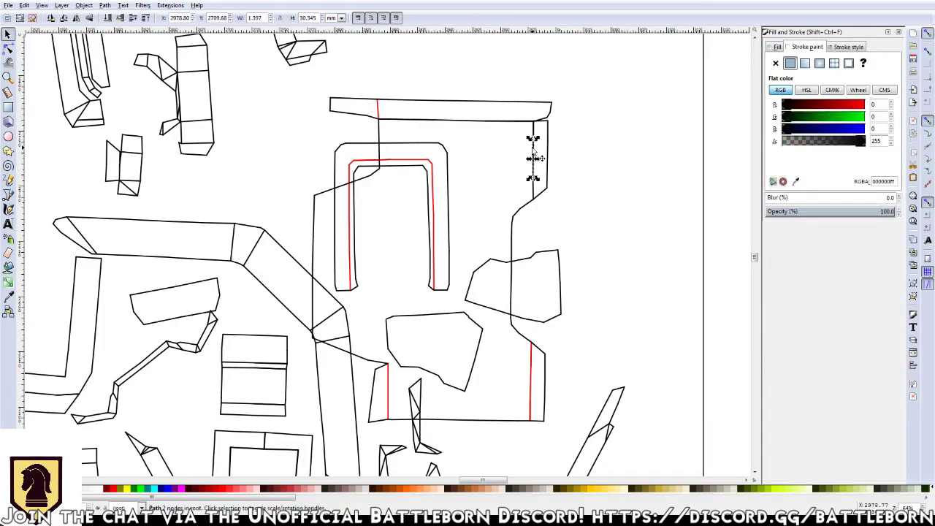
left_click_drag(532, 138, 533, 116)
left_click_drag(533, 179, 533, 202)
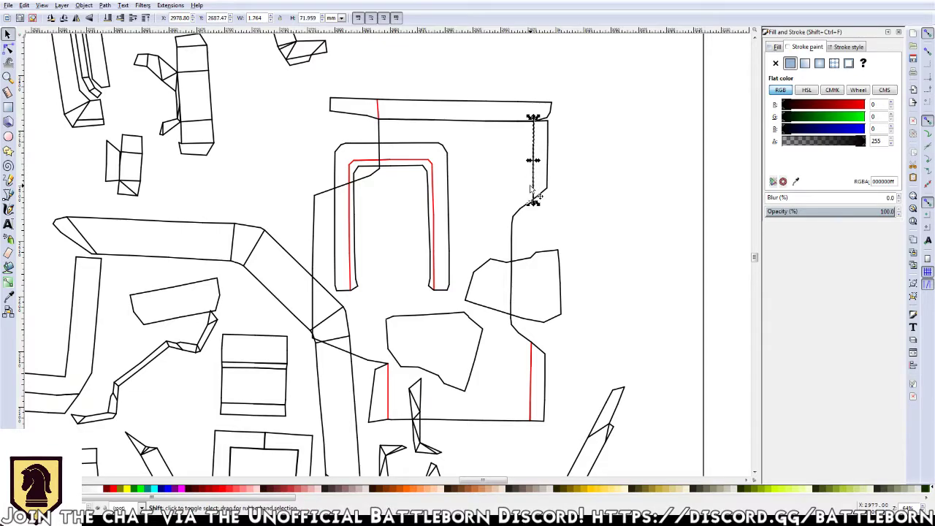
left_click(889, 106)
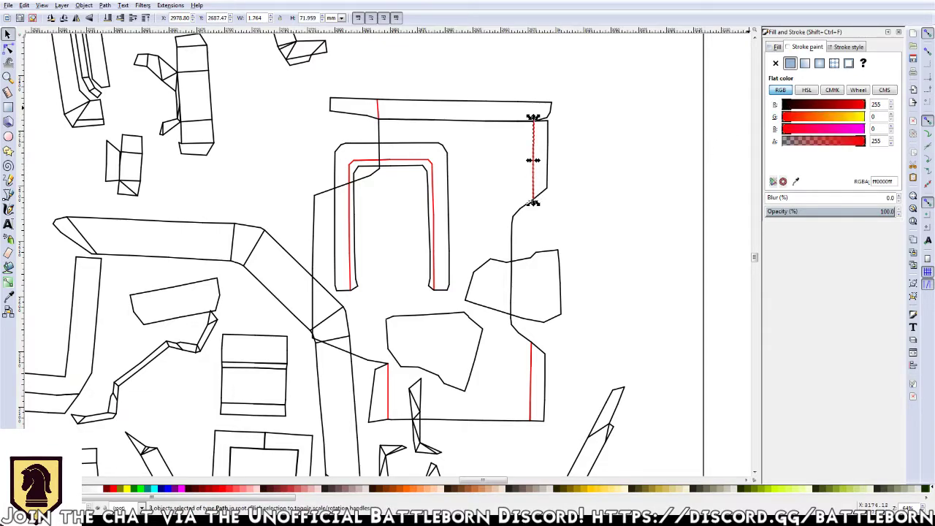
Make the horizontal line under the top strip and the other fold lines red
left_click(399, 120)
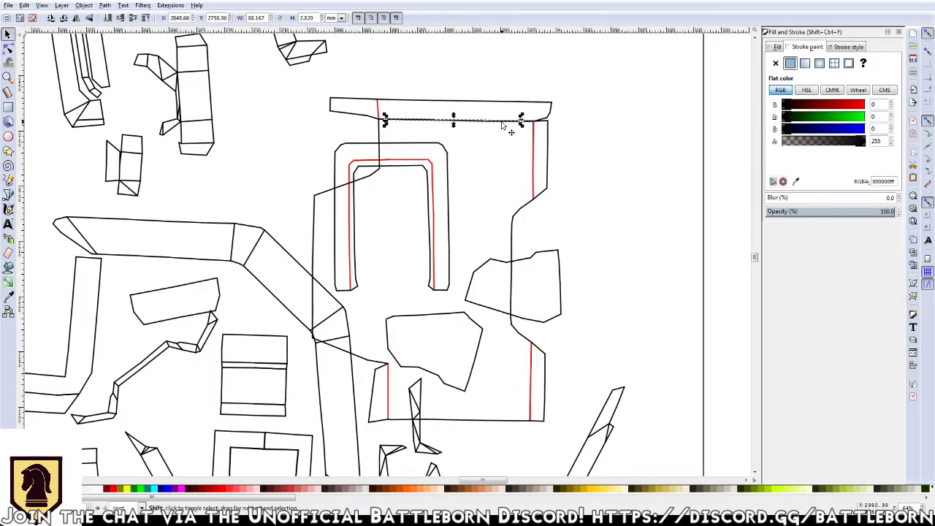
left_click(532, 131, "shift")
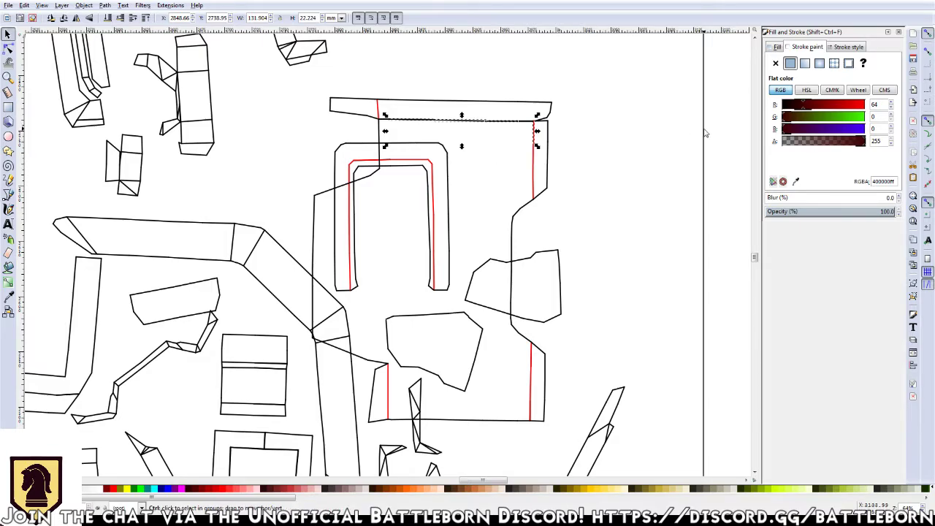
left_click(799, 104)
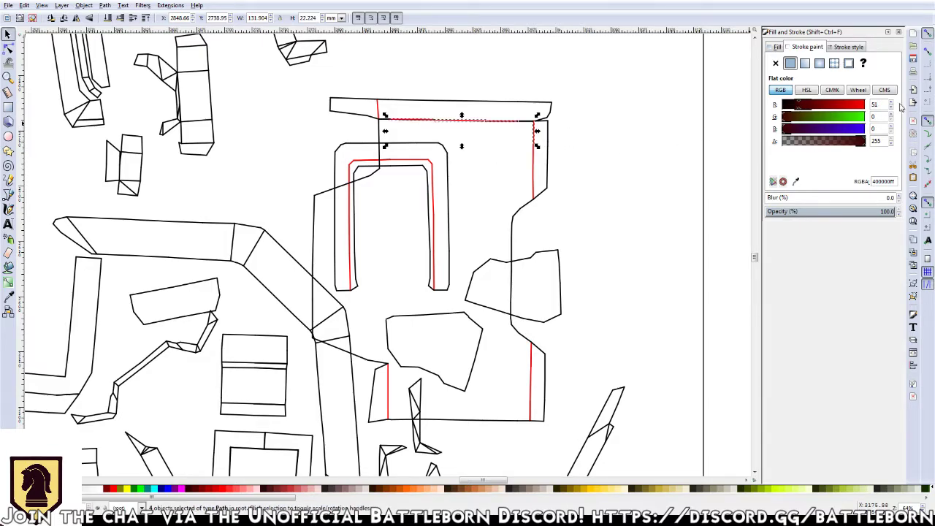
left_click_drag(902, 108, 906, 108)
Turn the two short black ends of the top fold red too
scroll(526, 109, "up", 1)
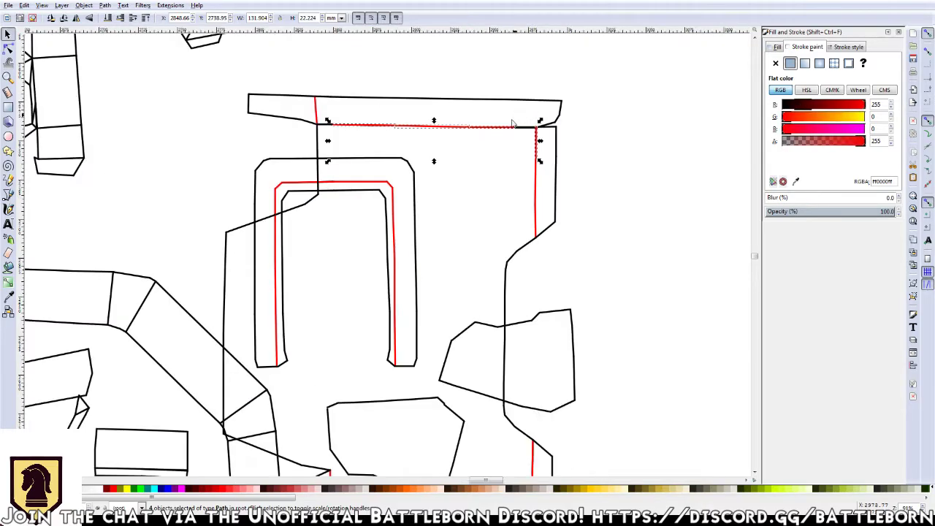
scroll(423, 152, "up", 1)
scroll(422, 151, "up", 1)
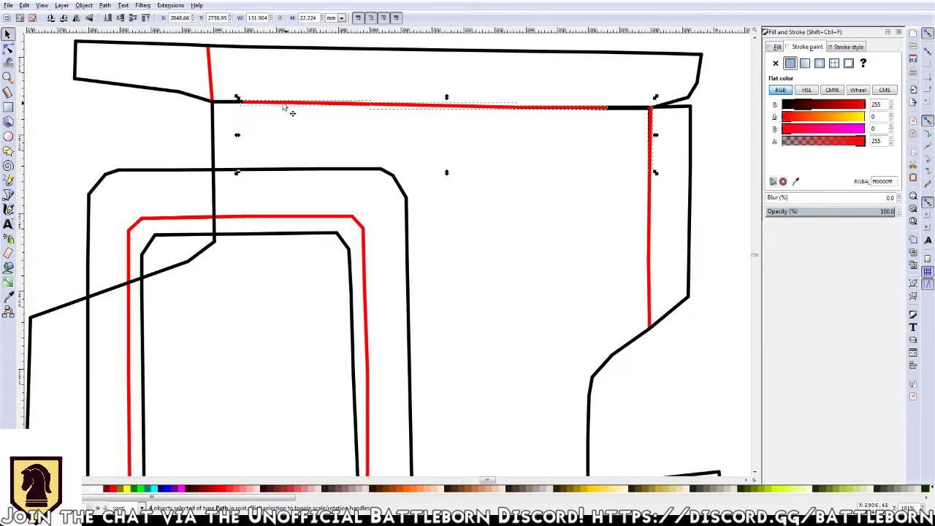
left_click(246, 103)
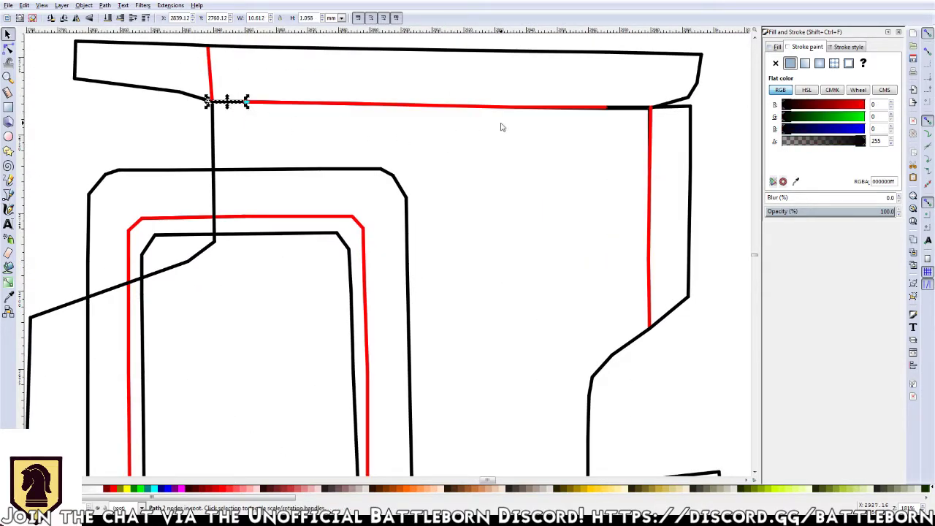
left_click(622, 108, "shift")
left_click_drag(792, 109, 865, 104)
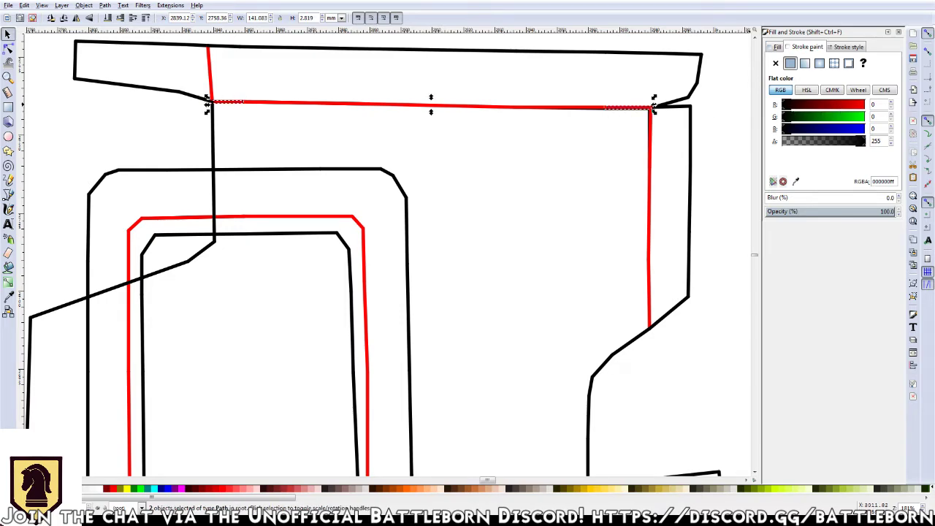
Delete the black duplicates under the top red fold and beside the right fold
scroll(605, 120, "up", 1)
scroll(604, 120, "up", 1)
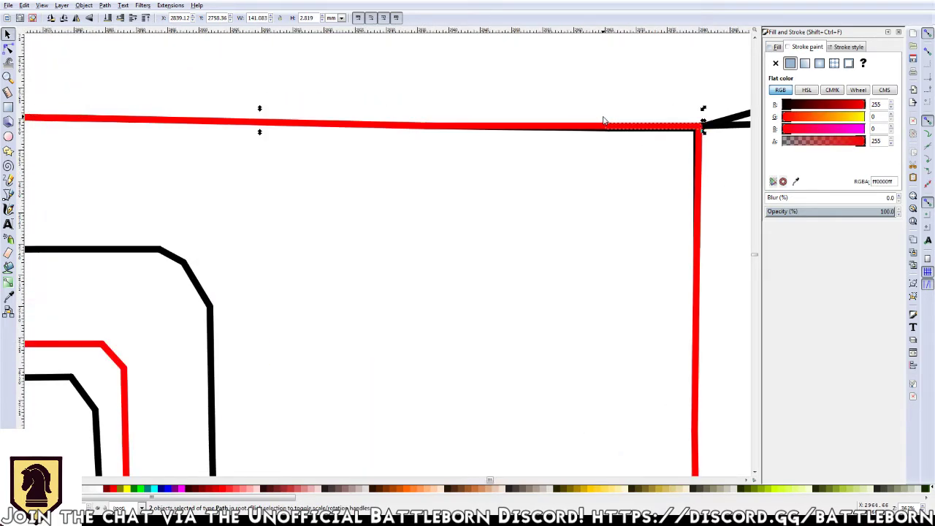
scroll(605, 121, "up", 1)
left_click(644, 153)
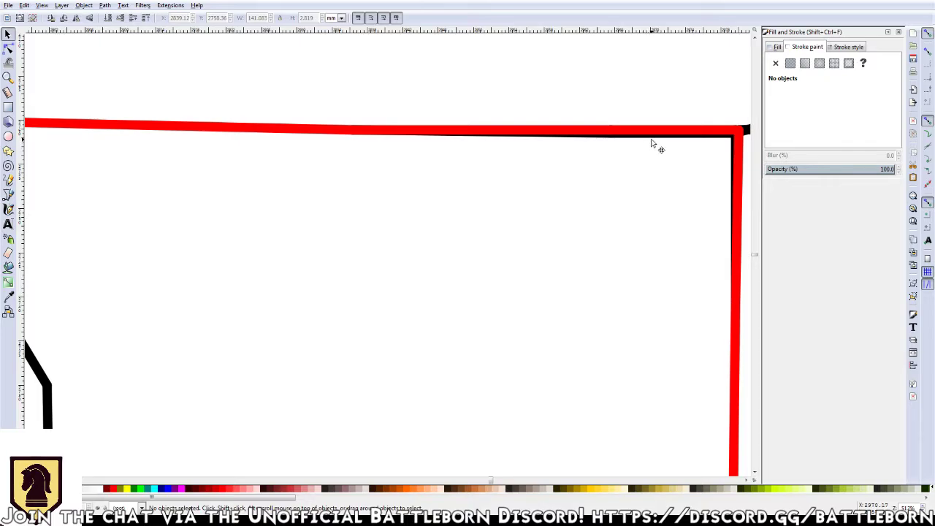
left_click(652, 142)
key("Escape")
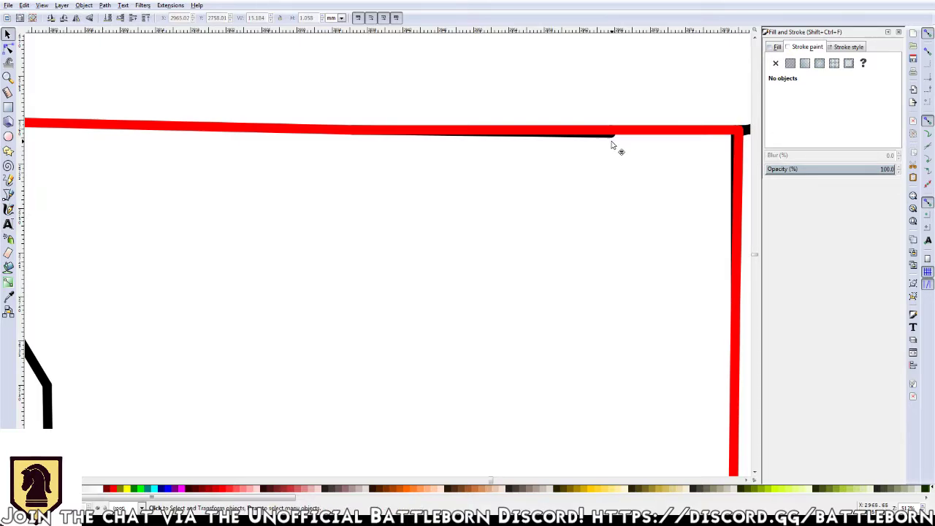
left_click(614, 146)
key("Delete")
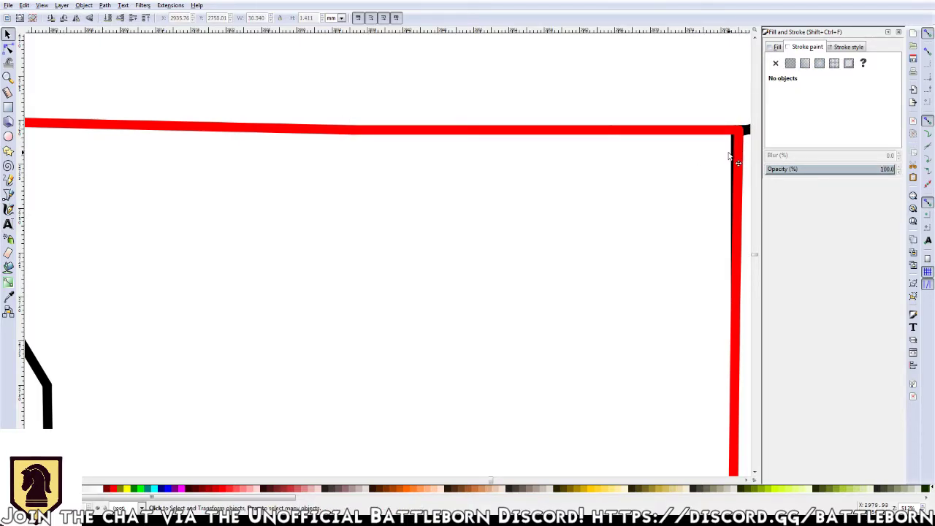
left_click(731, 156)
key("Delete")
Zoom out to about half scale to view the surrounding pattern pieces
scroll(671, 243, "up", 1)
scroll(670, 243, "right", 3)
key("minus")
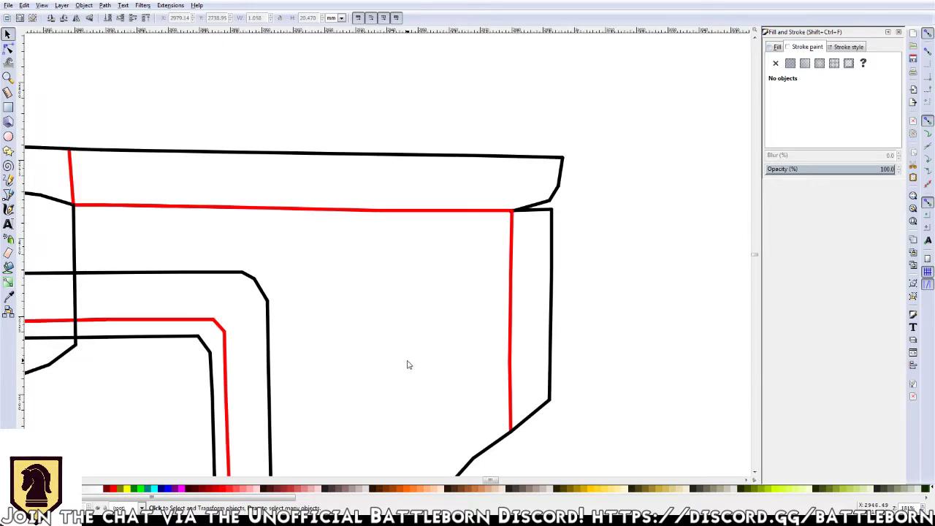
left_click_drag(376, 365, 455, 334)
key("minus")
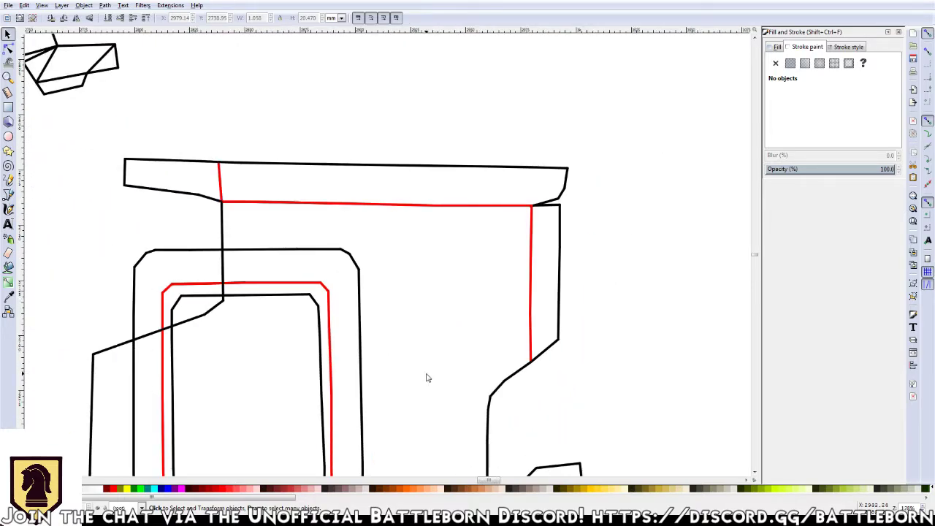
left_click_drag(428, 378, 489, 238)
key("minus")
key("minus")
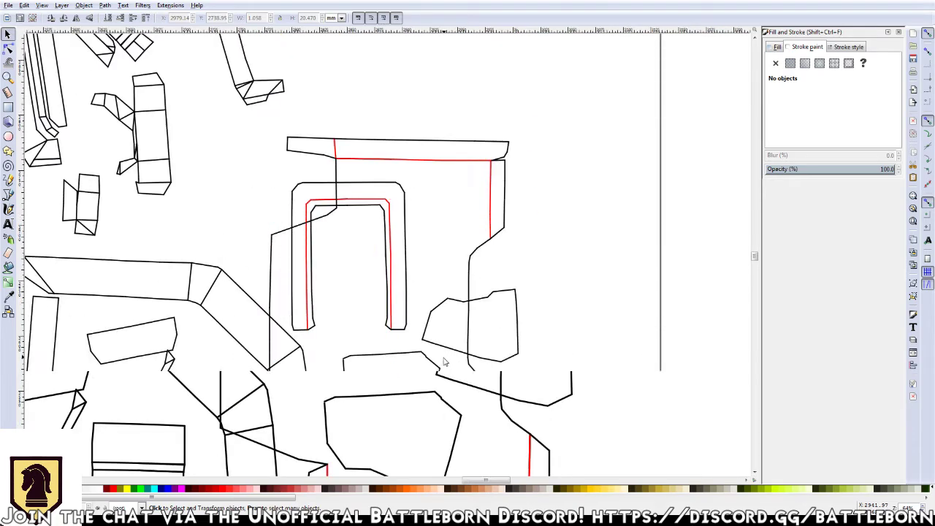
left_click_drag(443, 362, 458, 277)
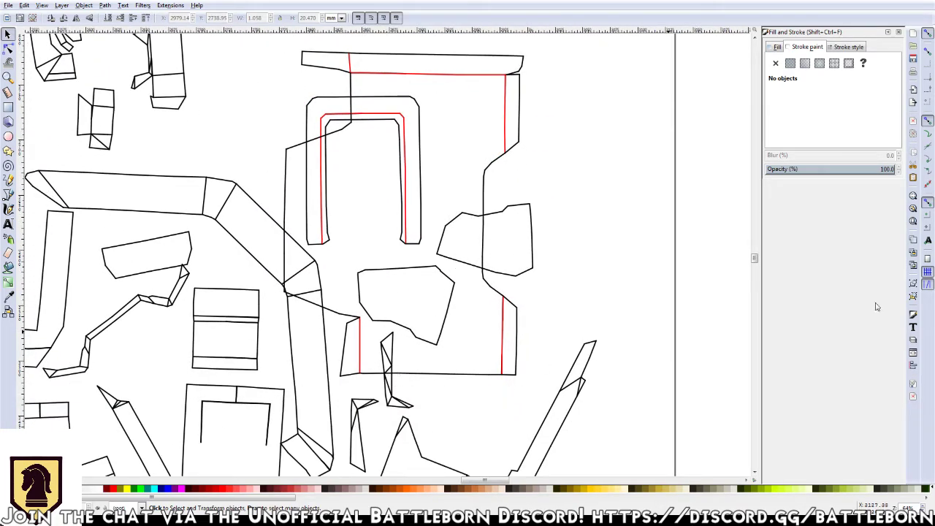
In Pepakura, select the small strip in the unfolded pattern and rotate the model to view it from the side
key("alt+Tab")
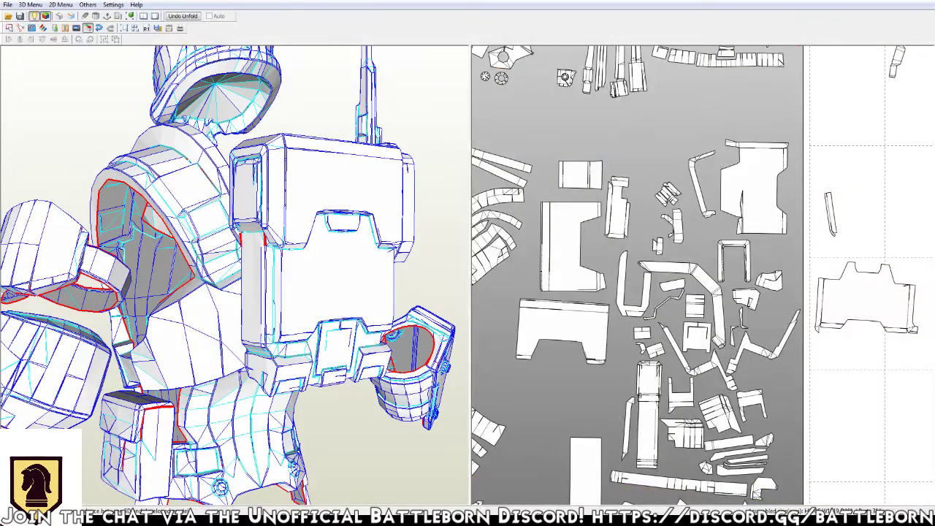
left_click(740, 336)
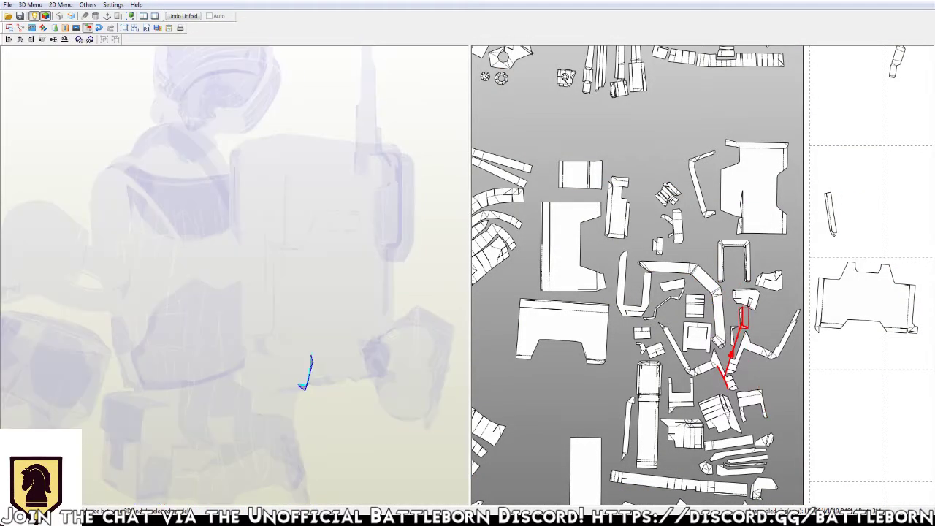
left_click_drag(233, 278, 307, 278)
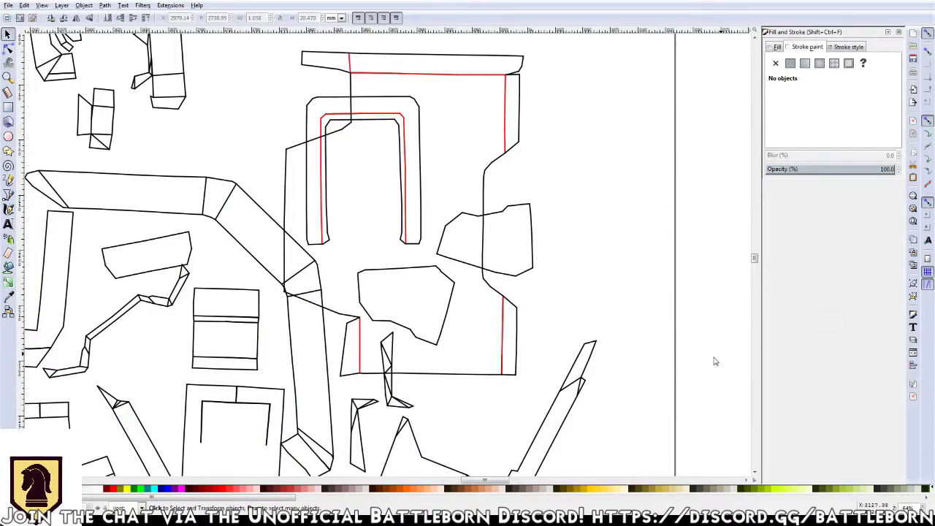
Delete the six stray short diagonal lines around the upper piece
scroll(429, 393, "up", 2)
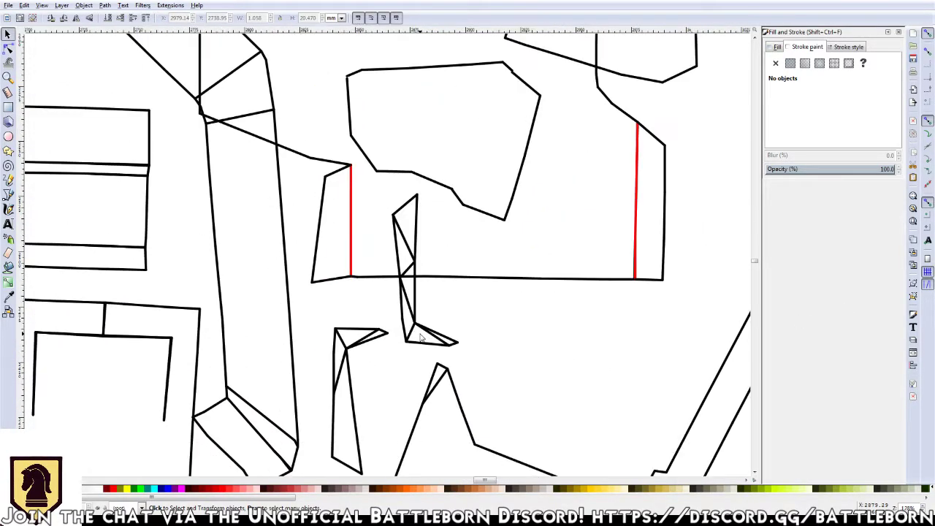
scroll(420, 337, "up", 1)
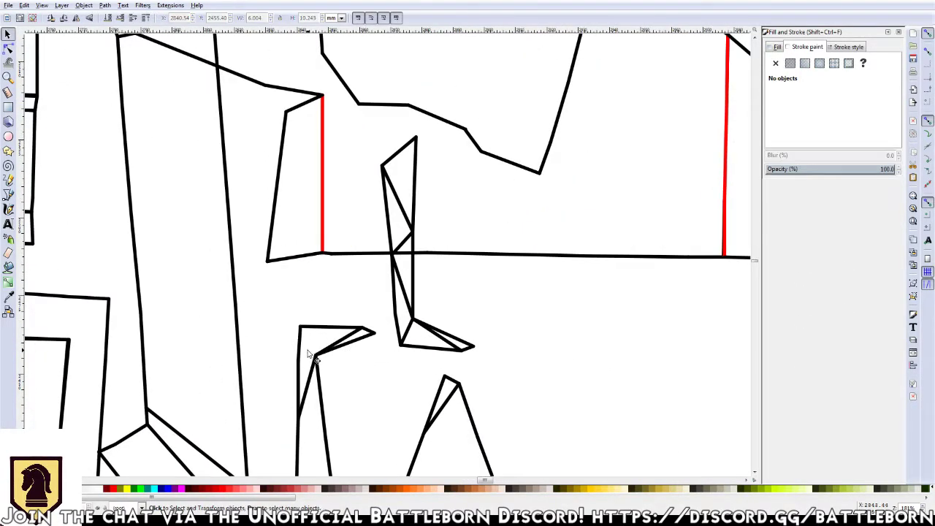
left_click(306, 387)
key("Delete")
left_click(342, 351)
key("Delete")
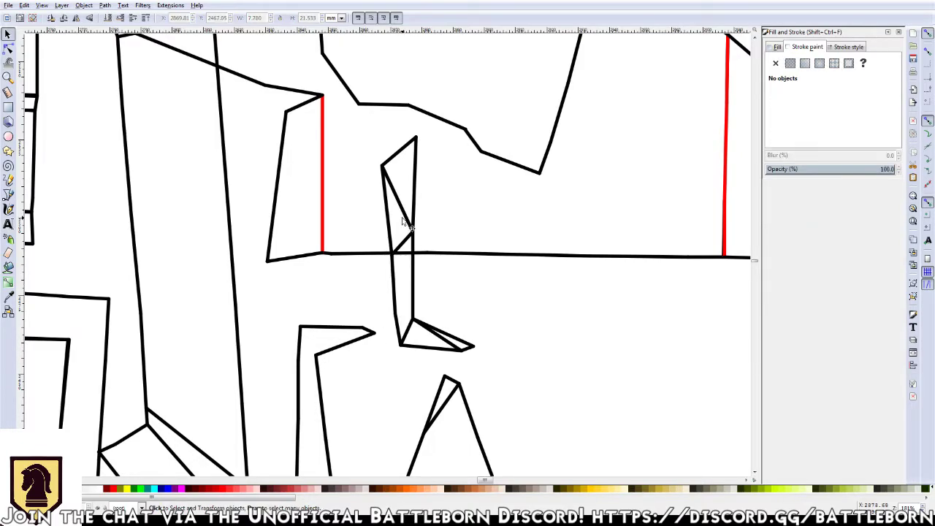
left_click(403, 222)
key("Delete")
left_click(401, 242)
key("Delete")
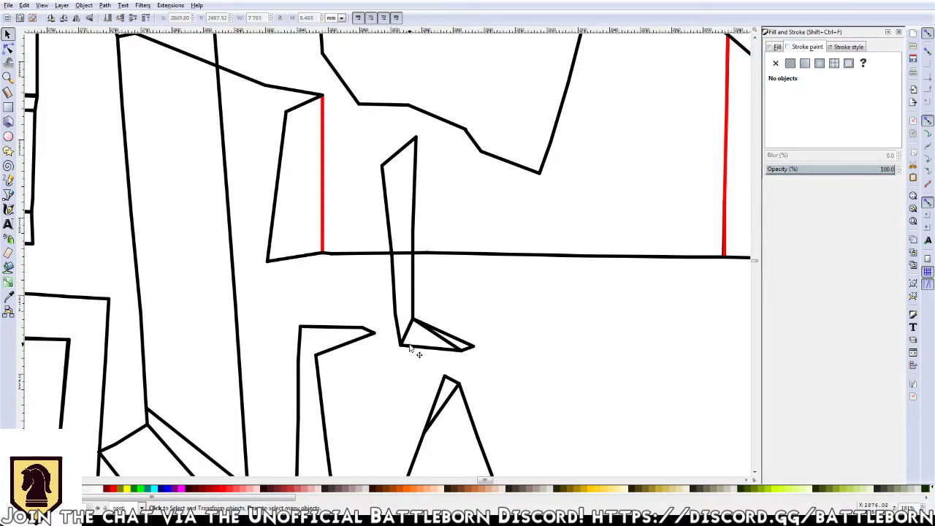
left_click(406, 332)
key("Delete")
left_click(441, 349)
key("Delete")
Group the upper piece's nine outline paths into one group, then select the hook path
left_click_drag(484, 371, 377, 132)
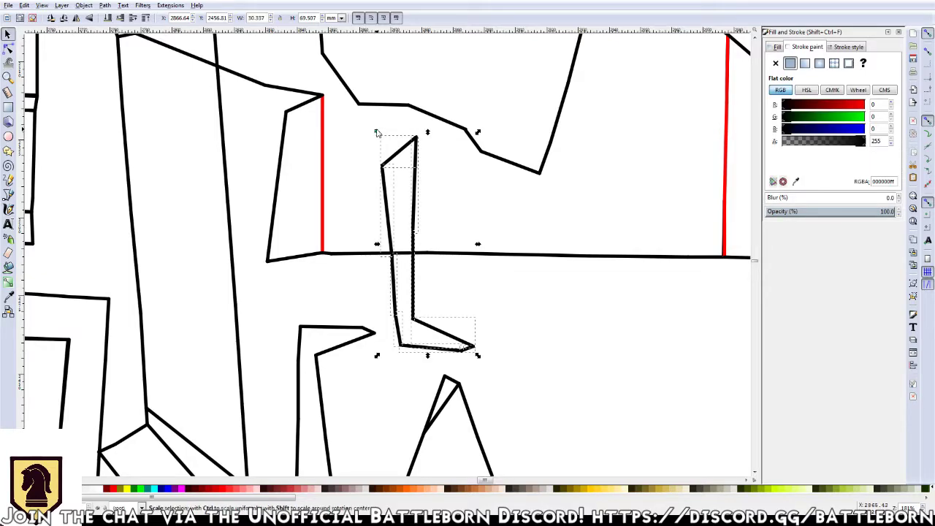
key("ctrl+g")
scroll(376, 307, "down", 5)
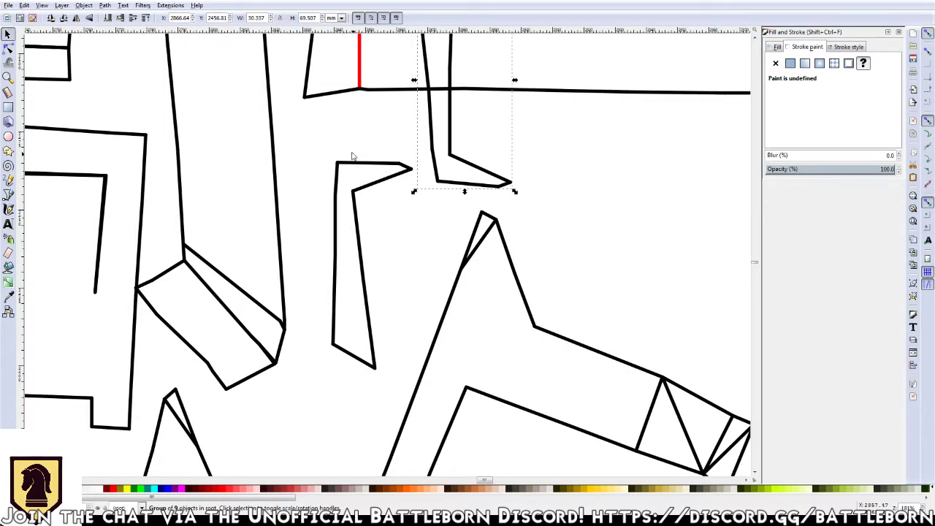
left_click_drag(313, 138, 421, 390)
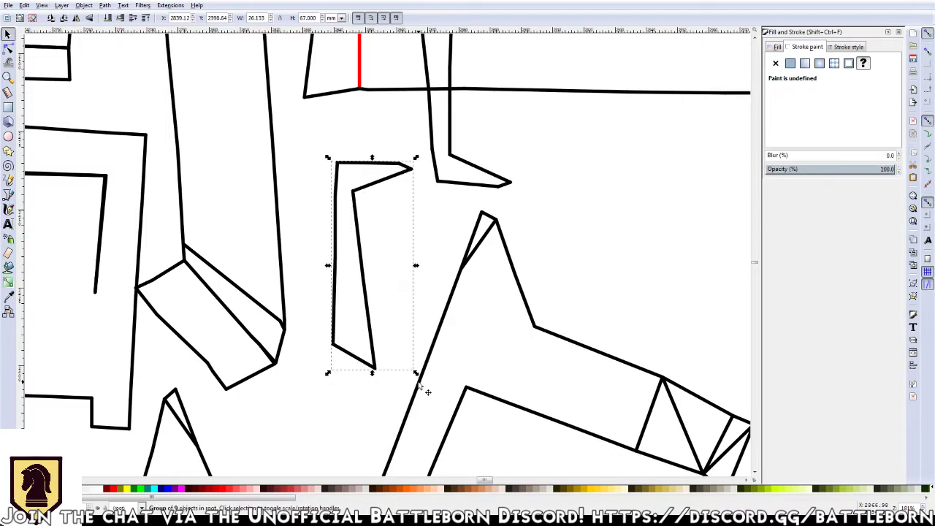
scroll(469, 292, "down", 3)
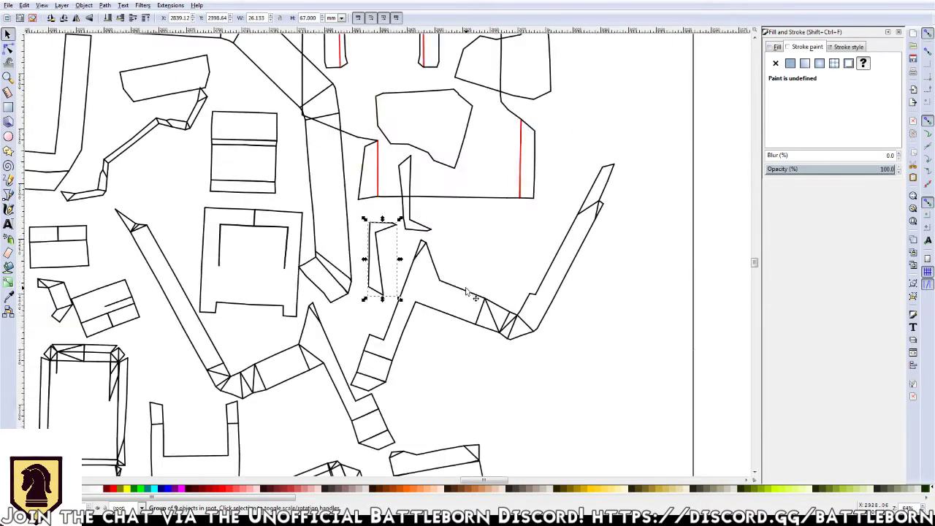
scroll(468, 292, "down", 2)
scroll(468, 300, "up", 3)
scroll(468, 307, "up", 2)
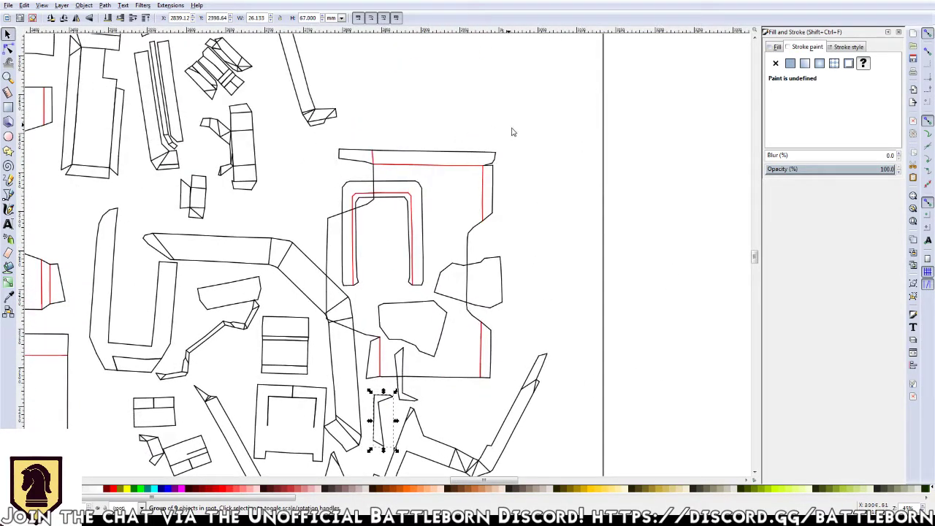
left_click_drag(508, 146, 322, 383)
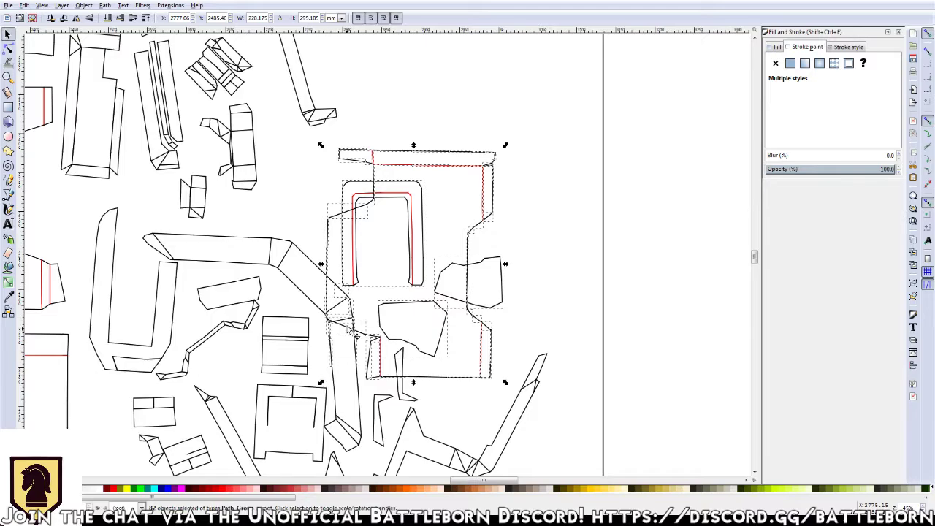
scroll(354, 314, "up", 2)
scroll(340, 329, "up", 1)
scroll(340, 329, "up", 1)
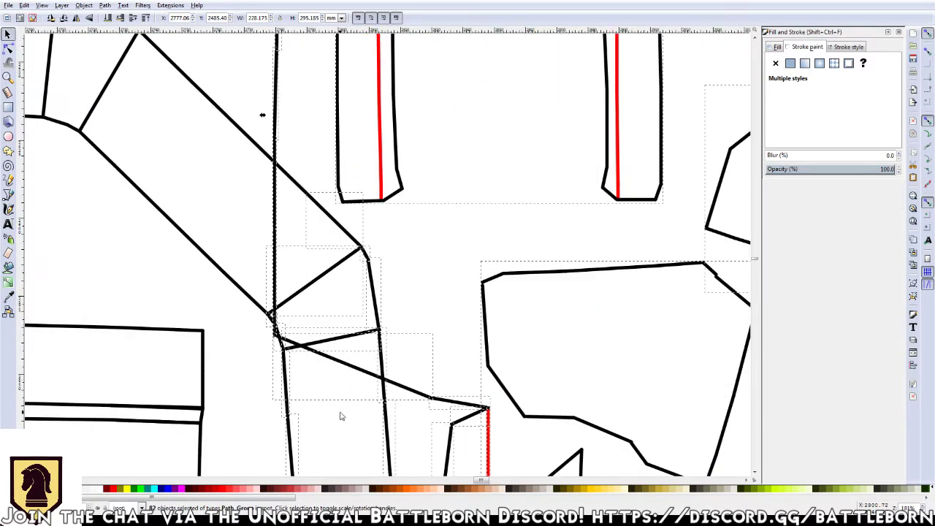
scroll(348, 225, "down", 5)
key("shift")
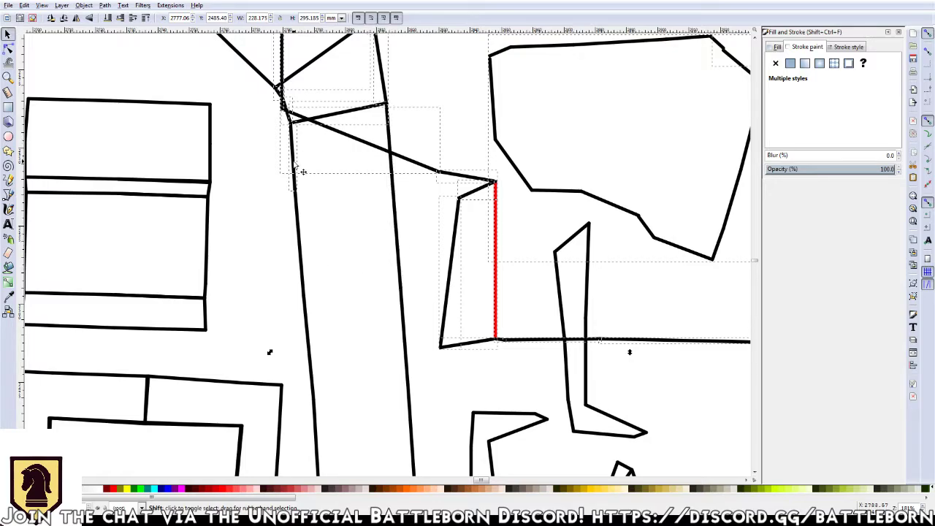
scroll(351, 227, "up", 4)
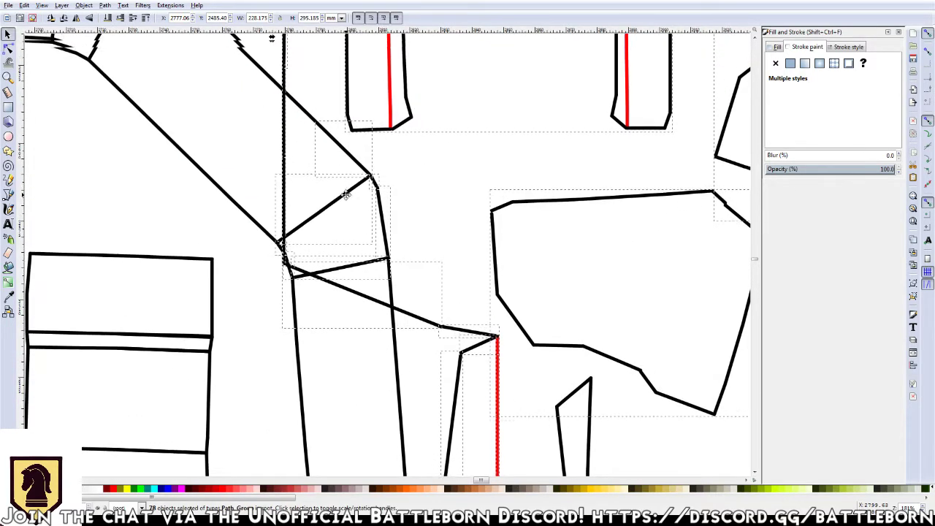
key("shift")
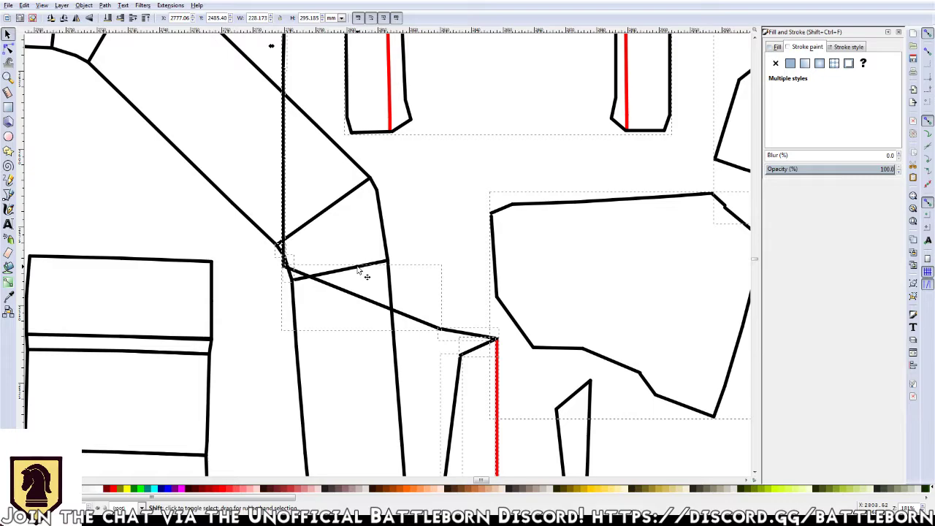
scroll(294, 269, "up", 2)
scroll(294, 269, "up", 1)
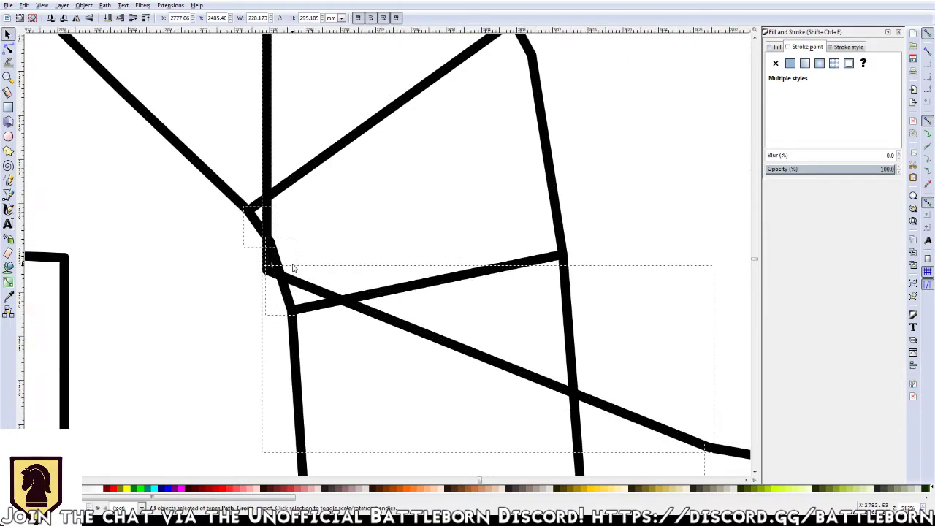
left_click(282, 302, "shift")
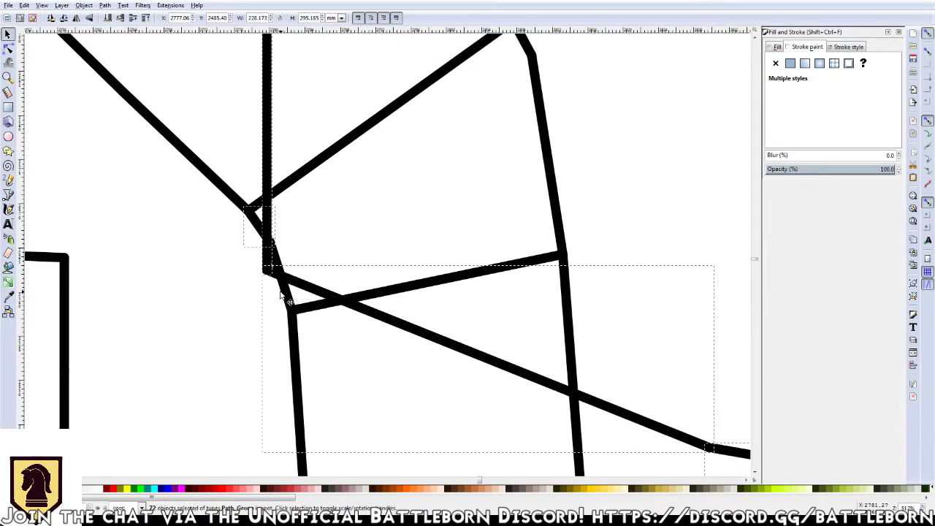
left_click(257, 231, "shift")
scroll(389, 291, "down", 2)
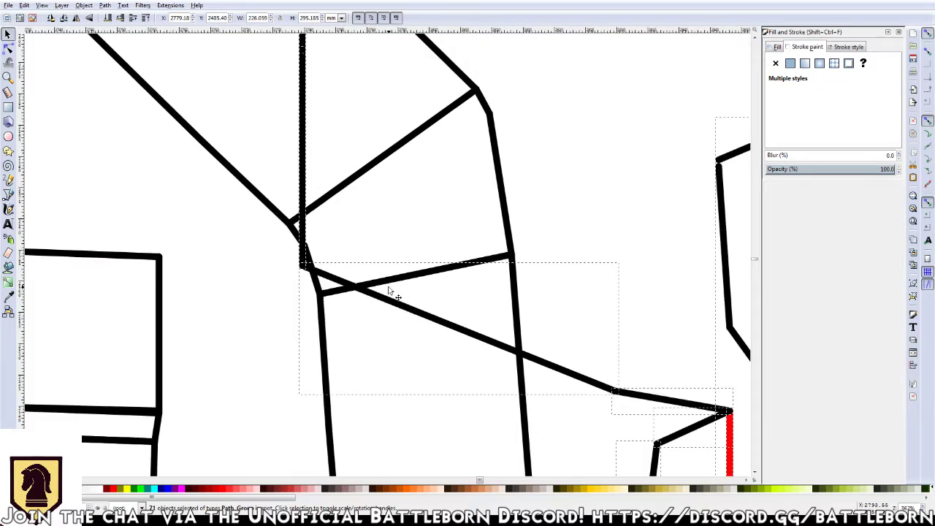
scroll(389, 292, "down", 2)
scroll(389, 291, "down", 1)
scroll(390, 291, "down", 1)
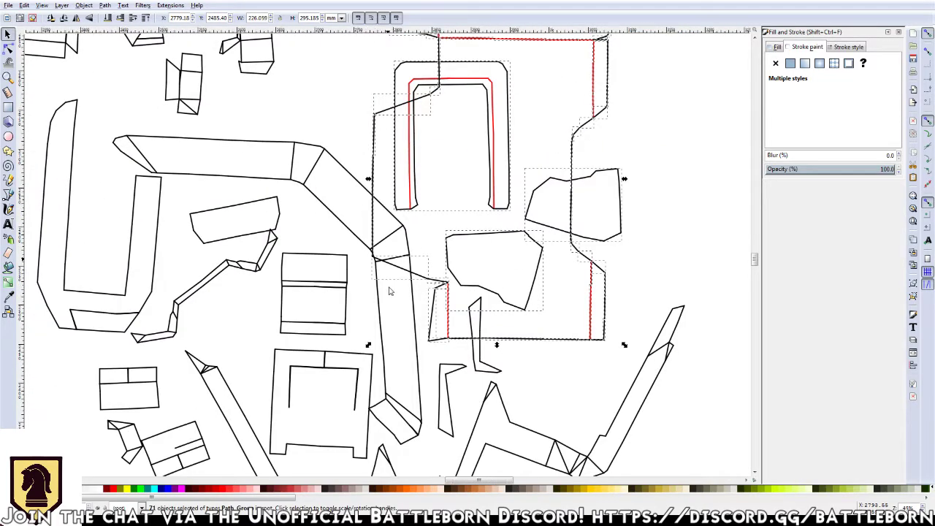
scroll(390, 292, "down", 1)
key("ctrl+g")
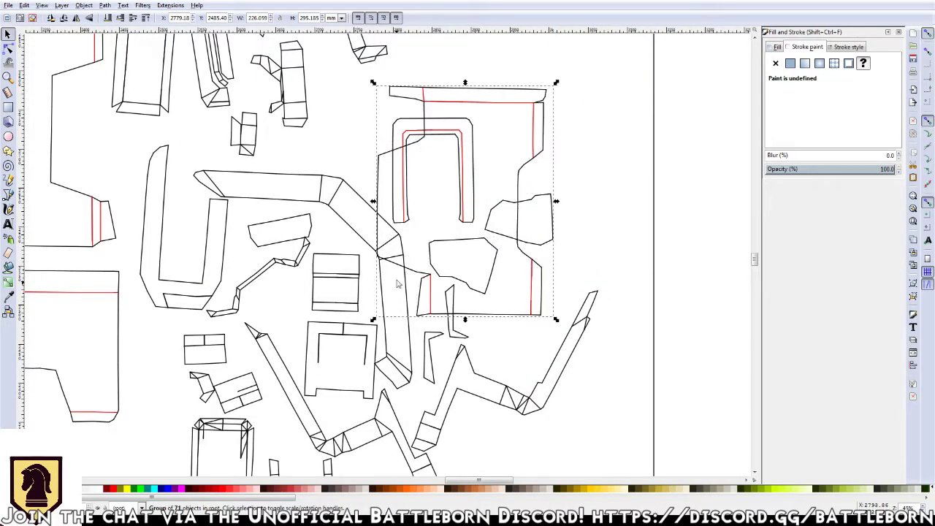
left_click_drag(523, 162, 563, 64)
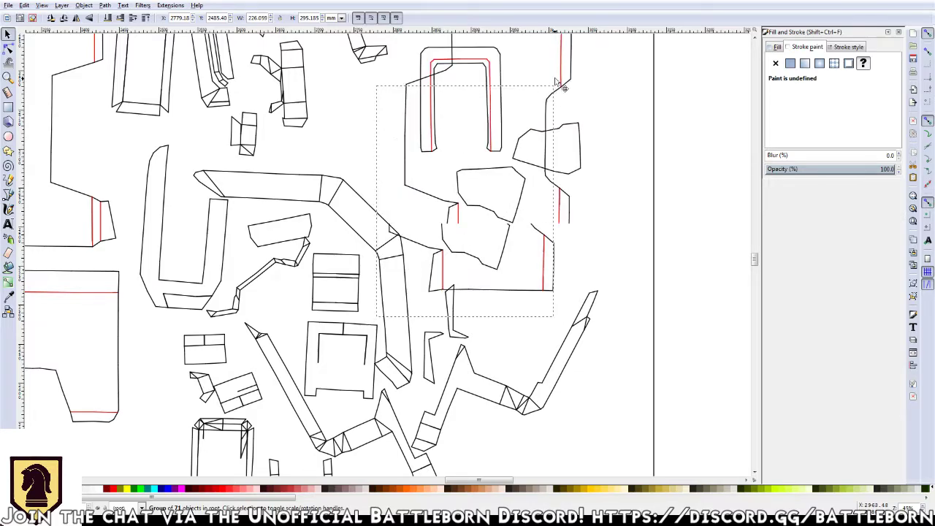
left_click_drag(533, 126, 431, 310)
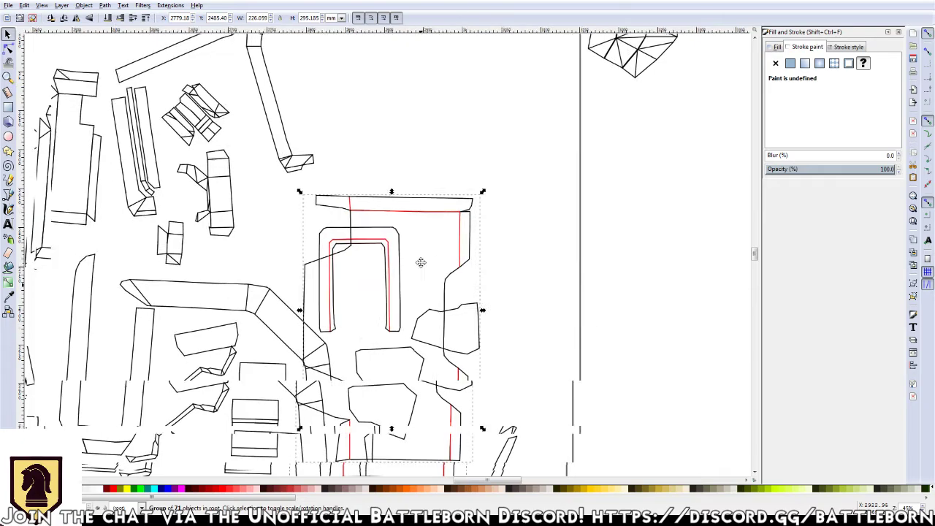
left_click_drag(431, 310, 426, 244)
key("ctrl")
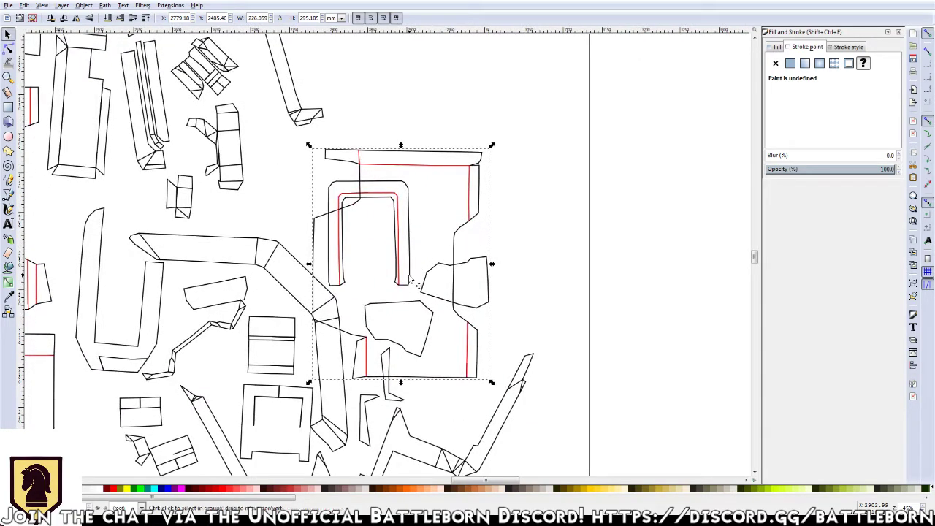
key("Escape")
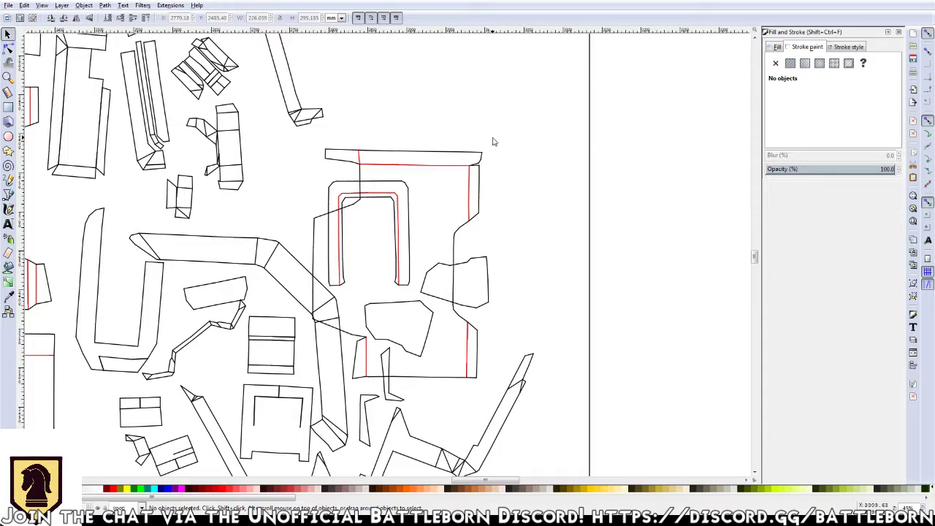
Group the red-lined piece's 20 lines, excluding the neighbouring polygons and a stray line, then move it
left_click_drag(493, 142, 307, 388)
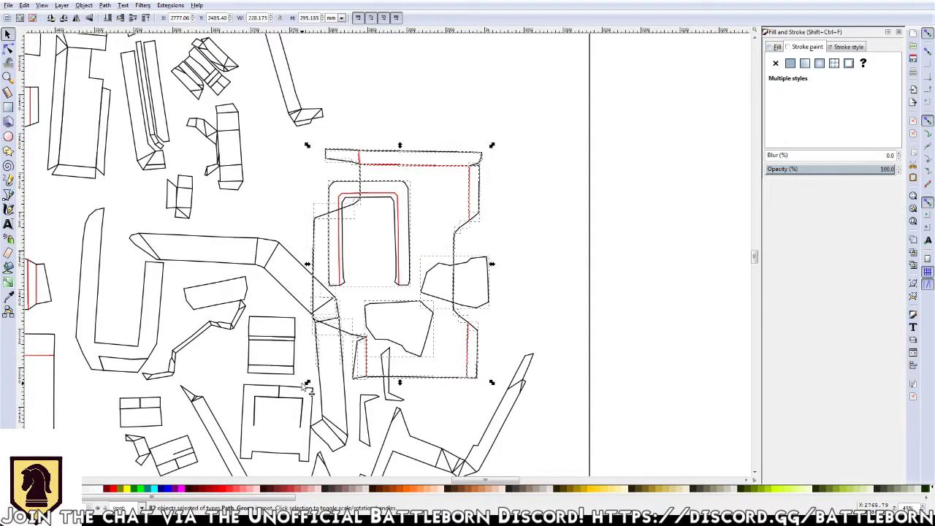
left_click(470, 264, "shift")
left_click(394, 198, "shift")
left_click(401, 306, "shift")
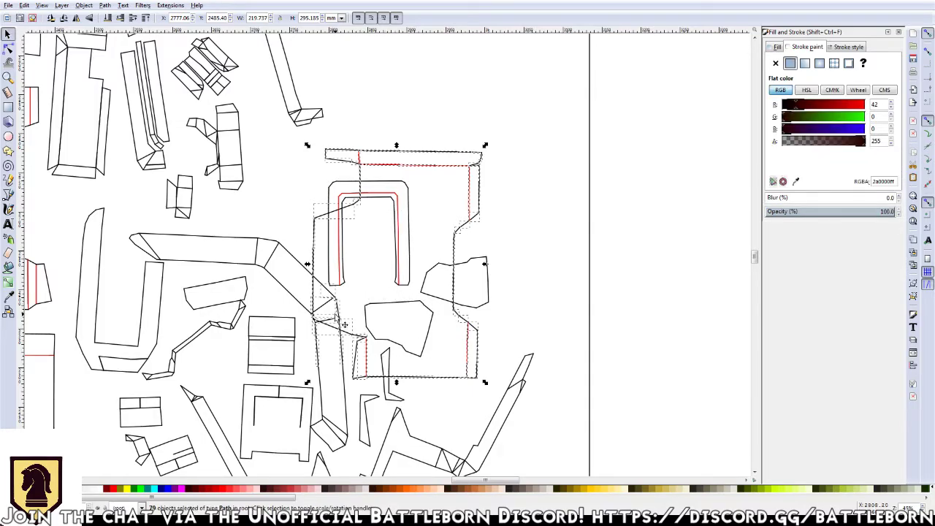
scroll(337, 326, "up", 1)
scroll(333, 327, "up", 1)
scroll(329, 328, "up", 1)
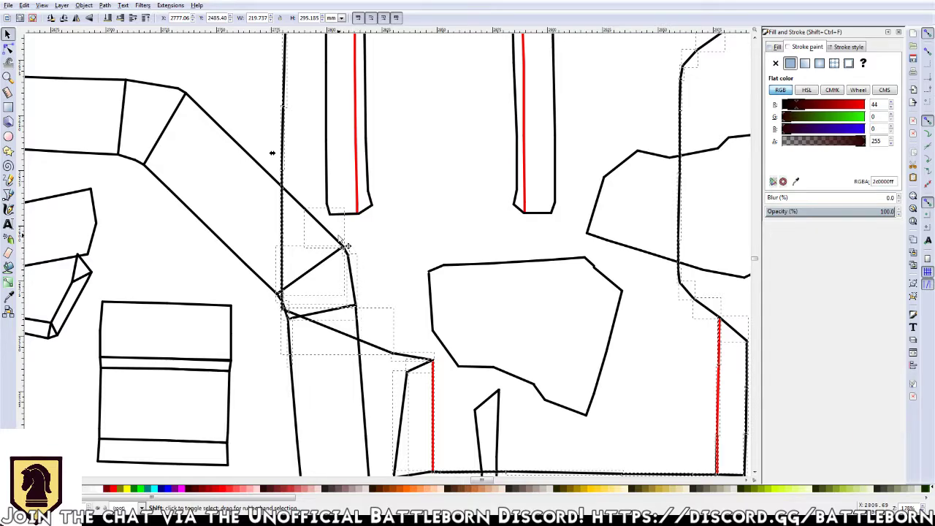
left_click(336, 240, "shift")
scroll(344, 303, "up", 1, "ctrl")
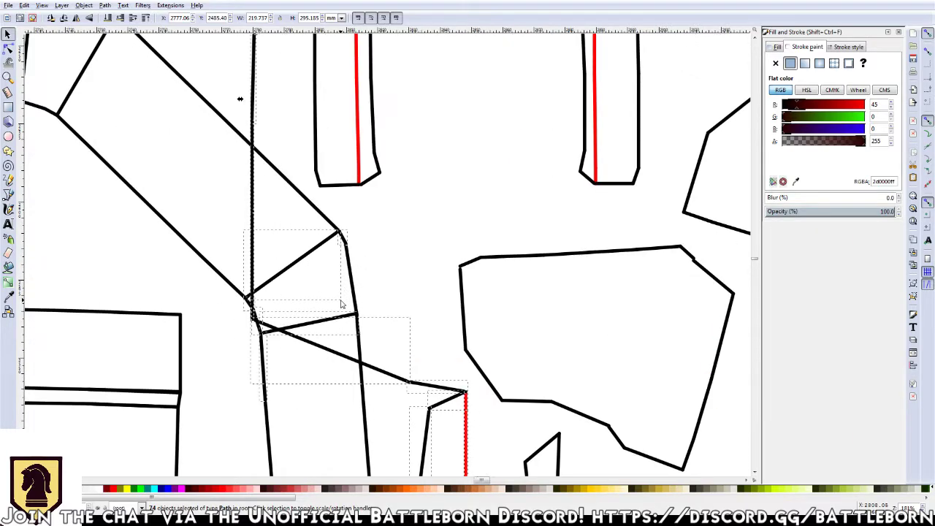
scroll(344, 241, "up", 1, "ctrl")
scroll(351, 227, "up", 1, "ctrl")
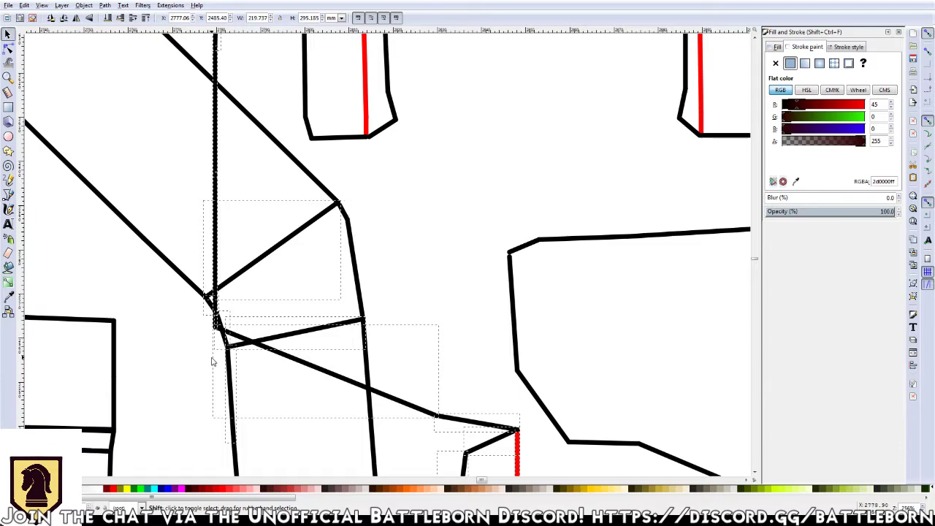
scroll(232, 397, "up", 1, "ctrl")
scroll(215, 402, "up", 1, "ctrl")
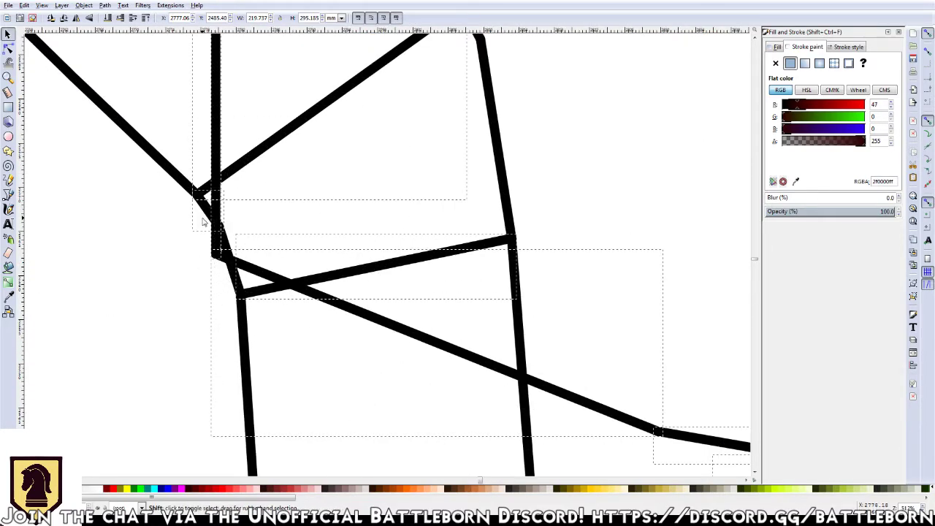
scroll(189, 255, "down", 6, "ctrl")
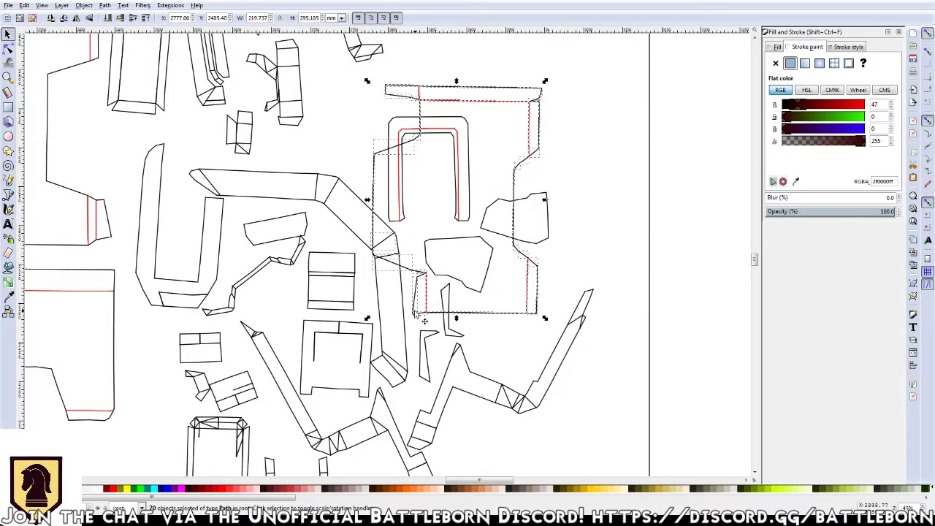
key("ctrl+g")
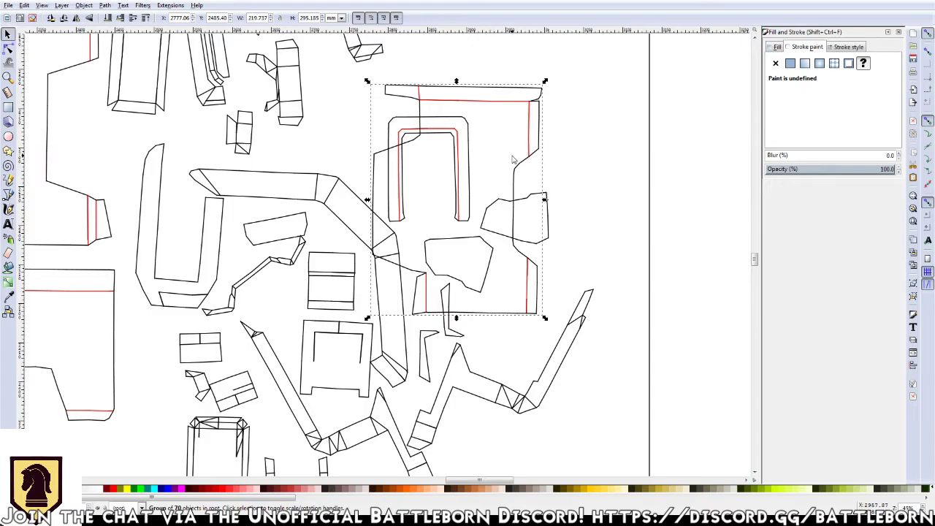
mouse_move(513, 159)
left_mouse_down()
mouse_move(472, 356)
mouse_move(399, 333)
left_mouse_up()
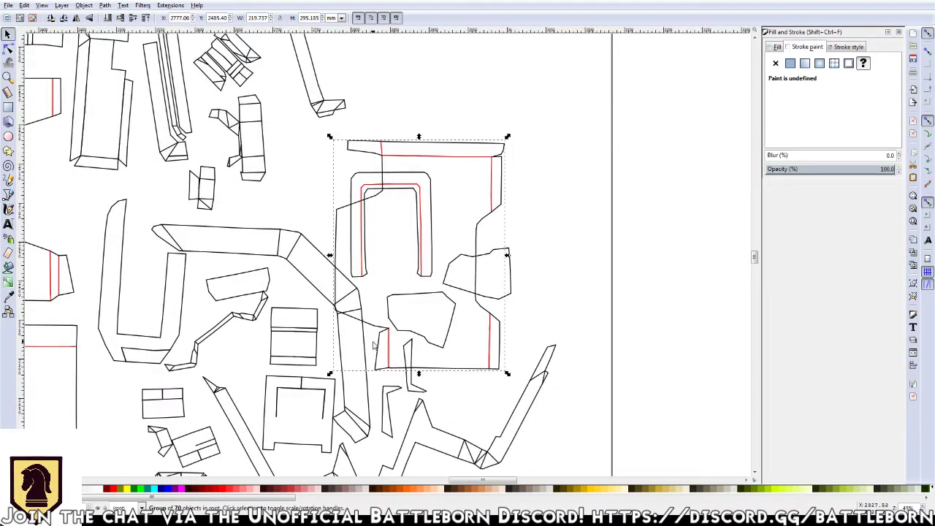
key("Escape")
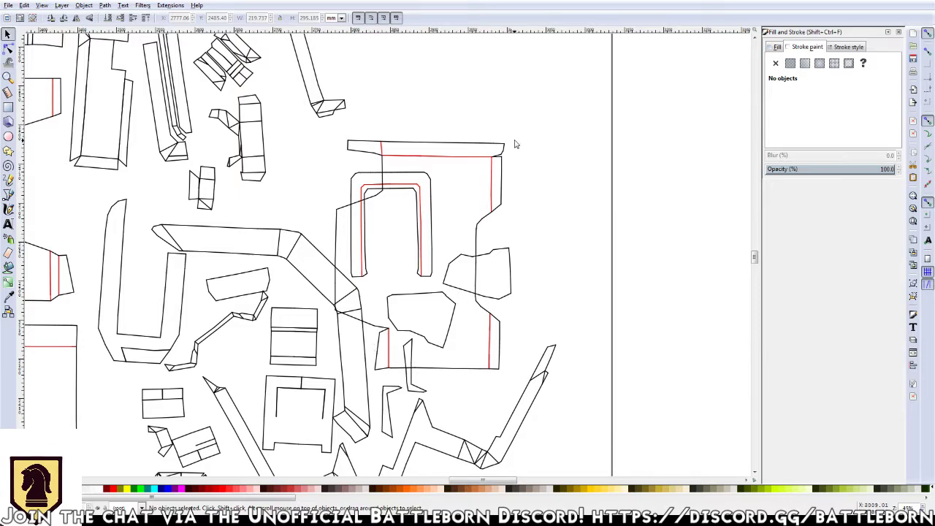
Select the large notched piece's 68 paths without the overlapping shapes and group them
left_click_drag(517, 139, 329, 378)
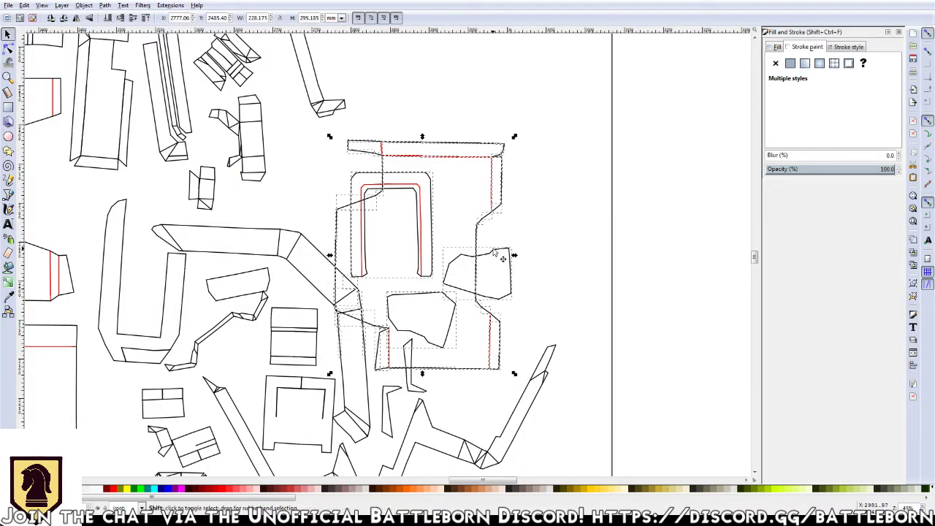
key("shift")
left_click(432, 300, "shift")
scroll(347, 349, "up", 2)
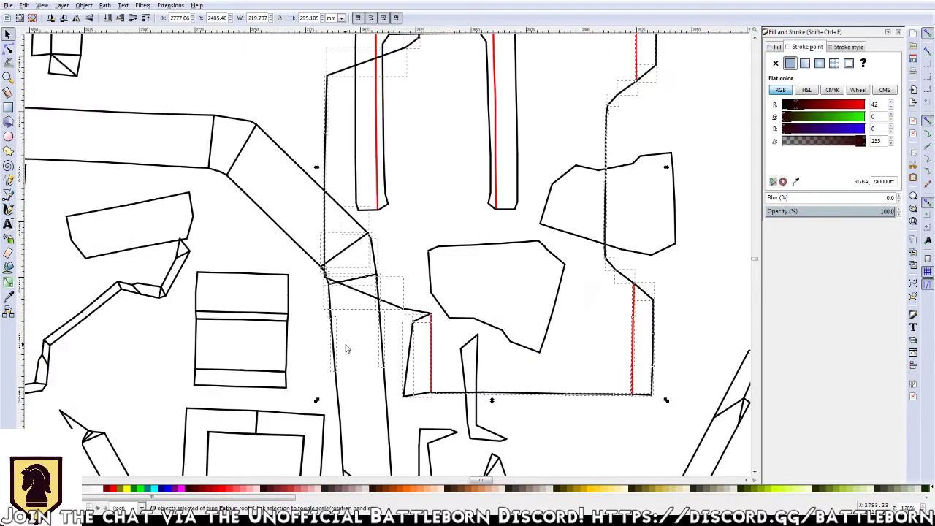
scroll(348, 348, "up", 2)
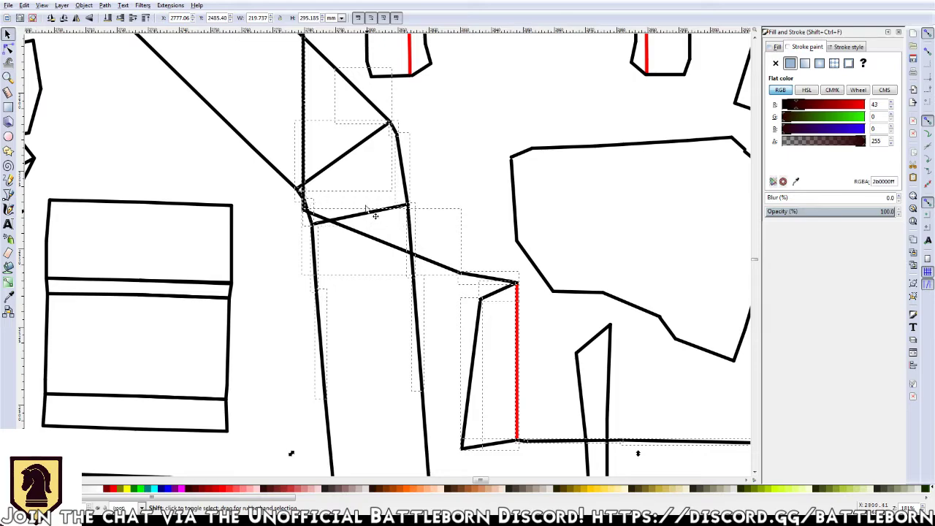
left_click(368, 107, "shift")
left_click(420, 304, "shift")
left_click(298, 196, "shift")
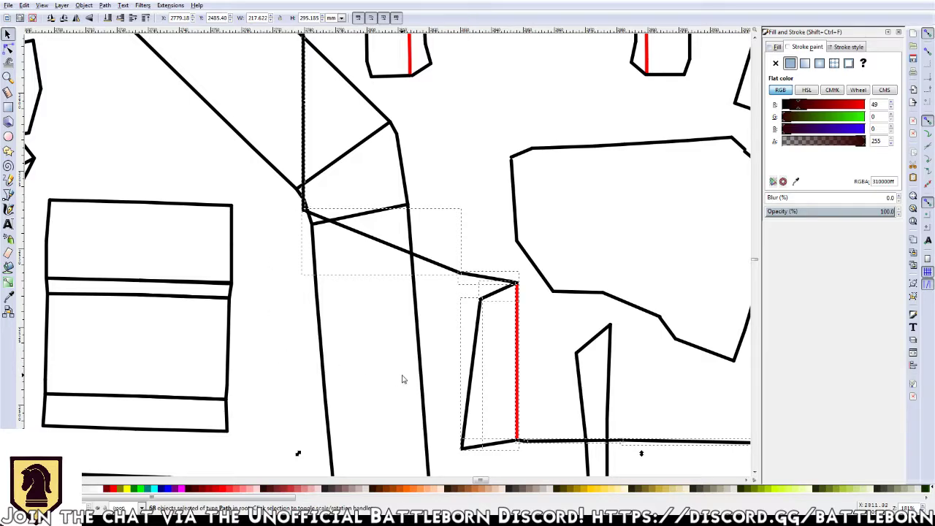
scroll(401, 376, "down", 2)
scroll(402, 376, "down", 2)
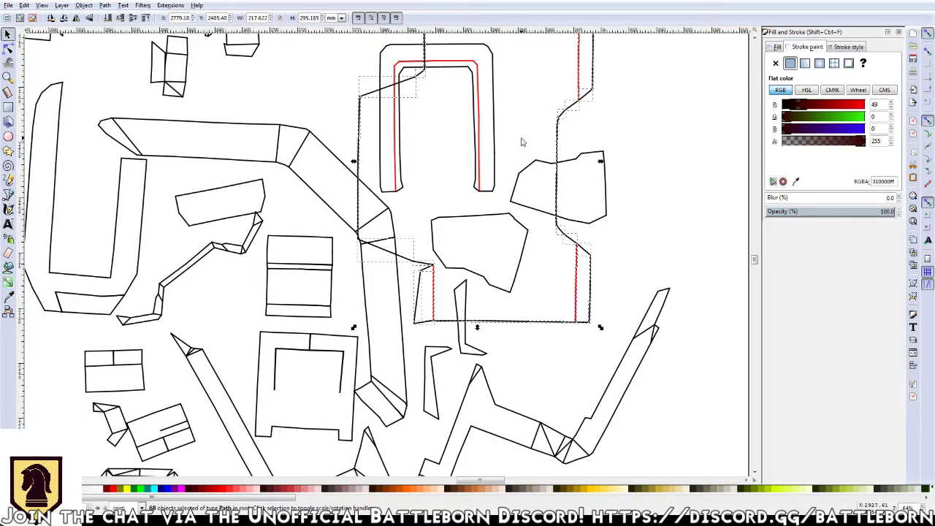
left_click_drag(522, 141, 494, 212)
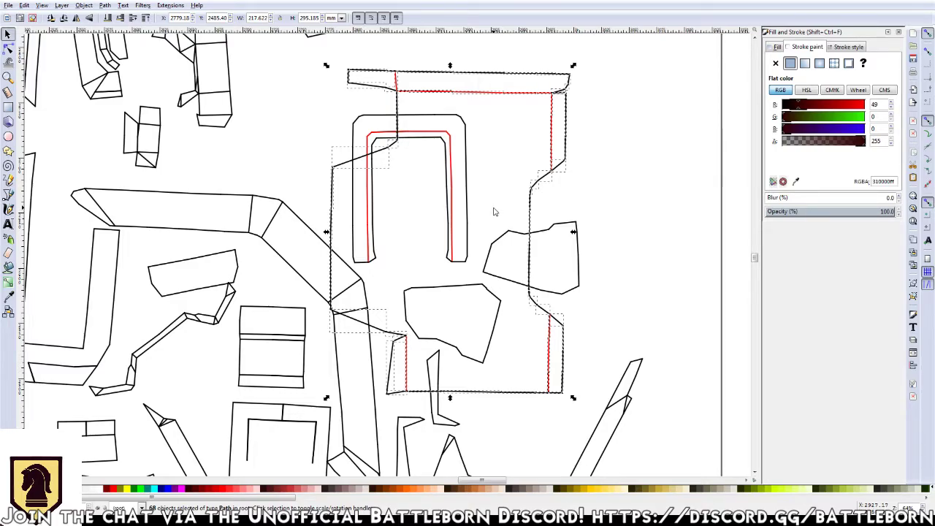
key("minus")
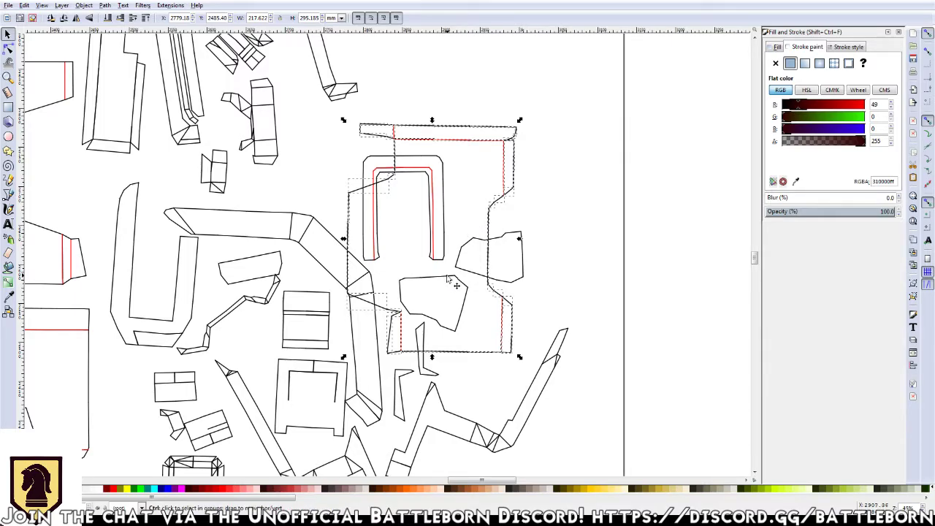
key("ctrl+g")
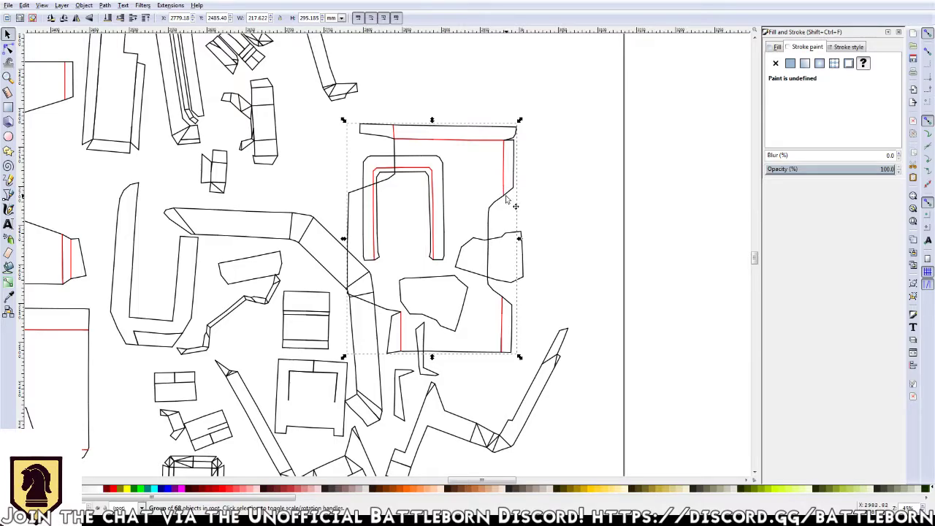
Drag the grouped large piece up and right until it clears the U-shaped and smaller pieces
mouse_move(507, 199)
left_mouse_down()
mouse_move(477, 268)
mouse_move(510, 192)
left_mouse_up()
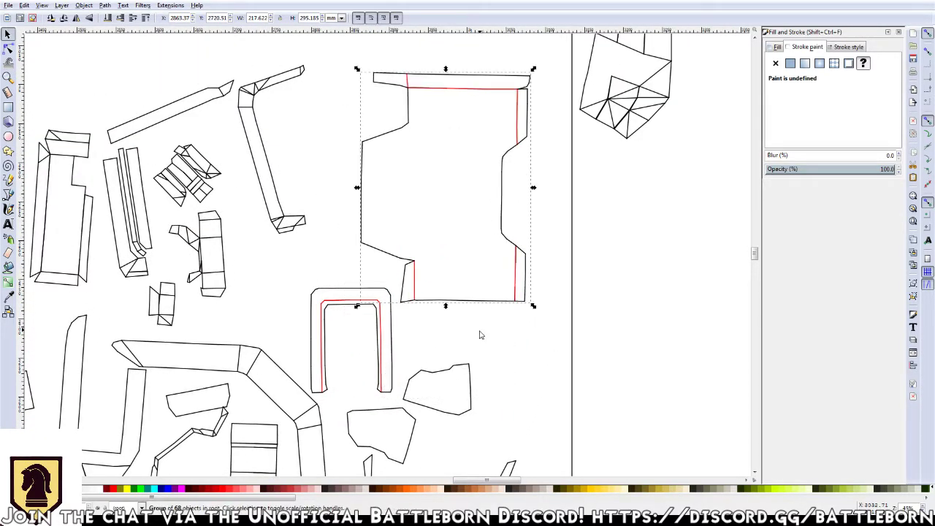
left_click_drag(474, 320, 501, 256)
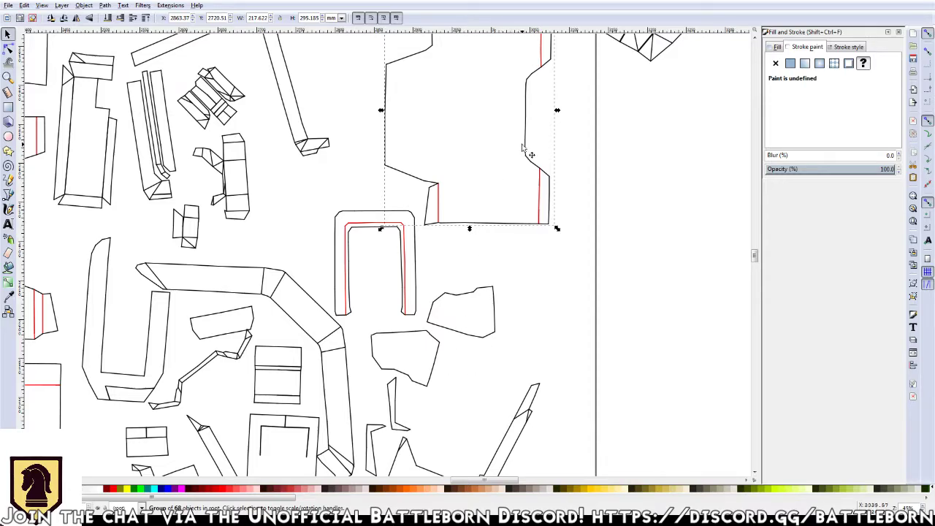
left_click_drag(524, 149, 526, 174)
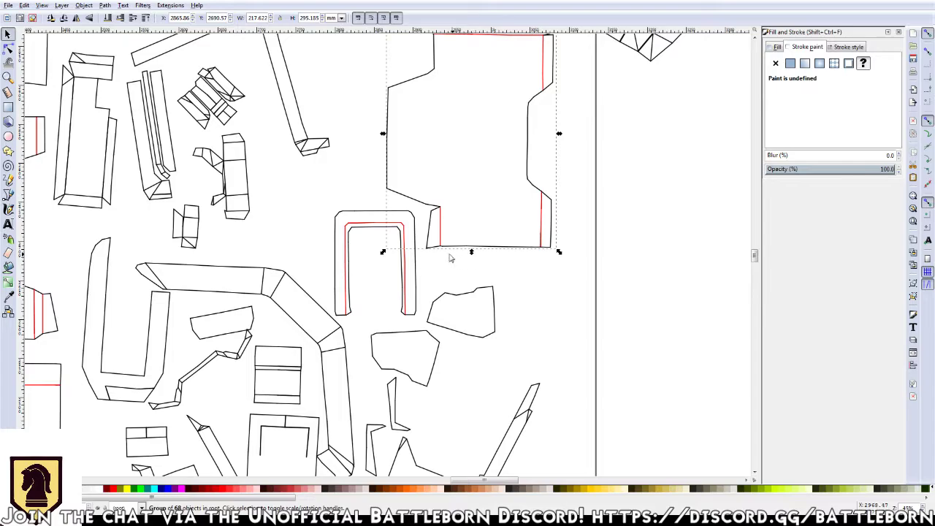
scroll(406, 323, "down", 2)
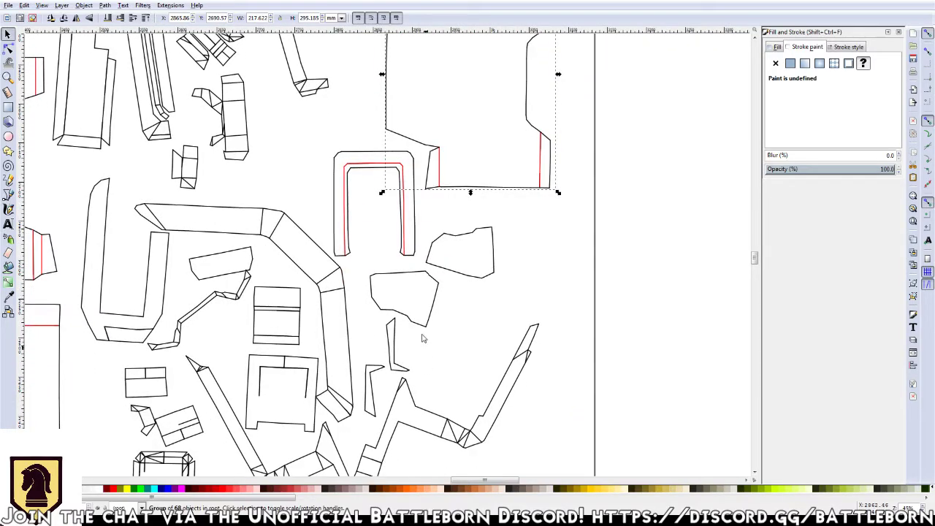
scroll(380, 293, "up", 4)
scroll(380, 292, "left", 2)
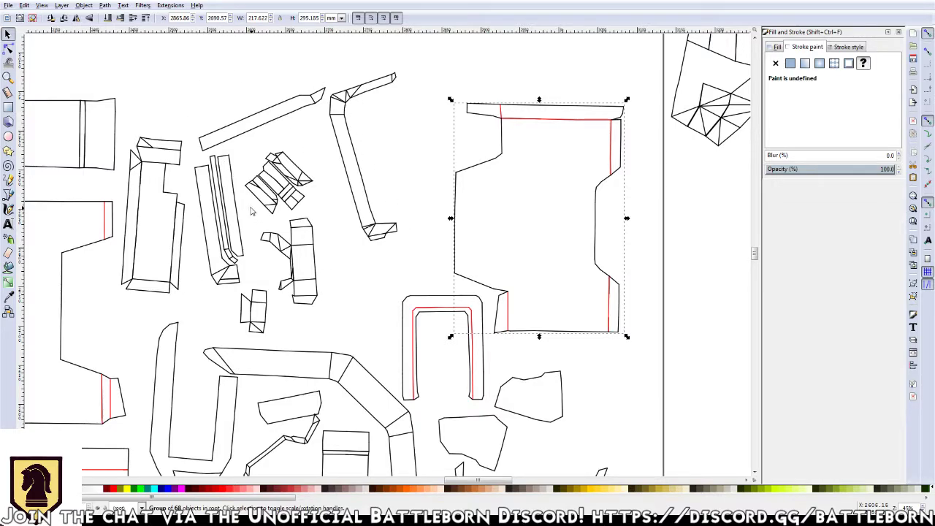
left_click_drag(325, 76, 264, 134)
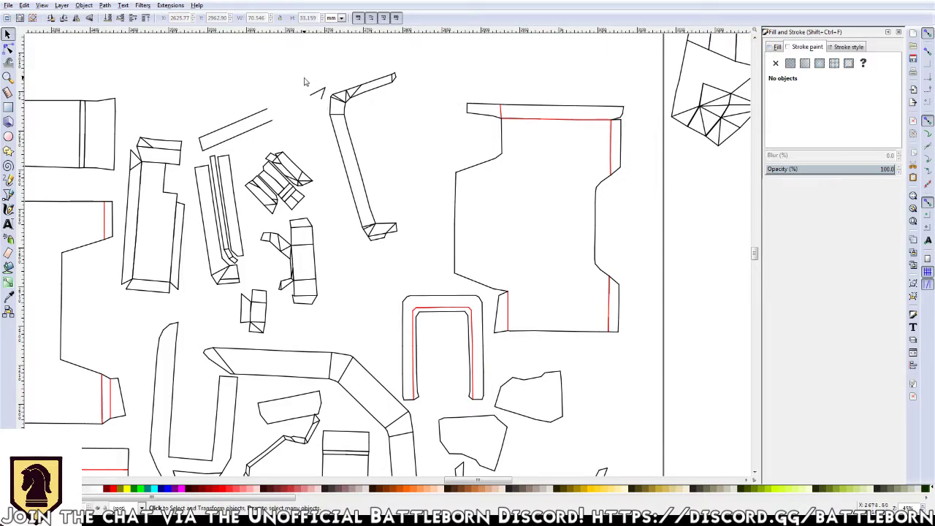
Delete the long diagonal strip, its L-shaped leftover fragment and the tall narrow strip
mouse_move(304, 78)
left_mouse_down()
mouse_move(322, 103)
mouse_move(188, 152)
mouse_move(211, 155)
left_mouse_up()
key("Delete")
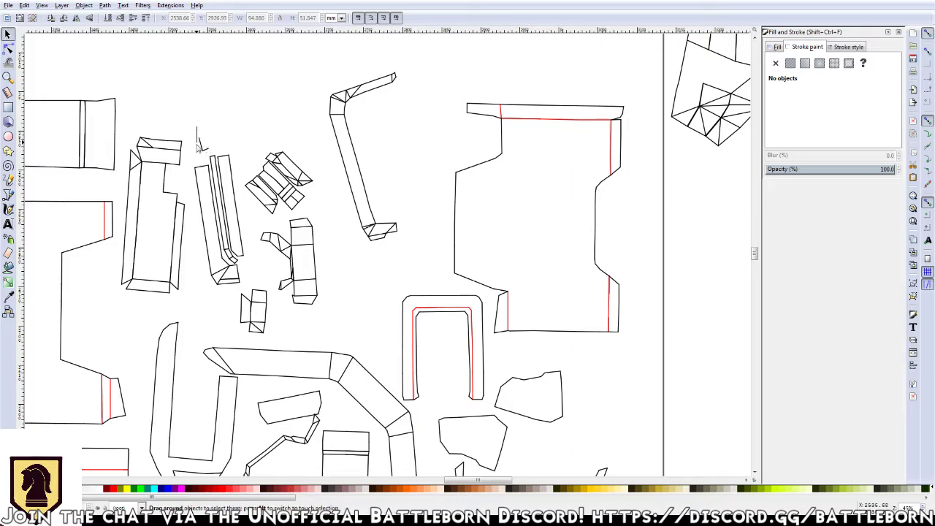
key("Delete")
left_click_drag(277, 280, 299, 247)
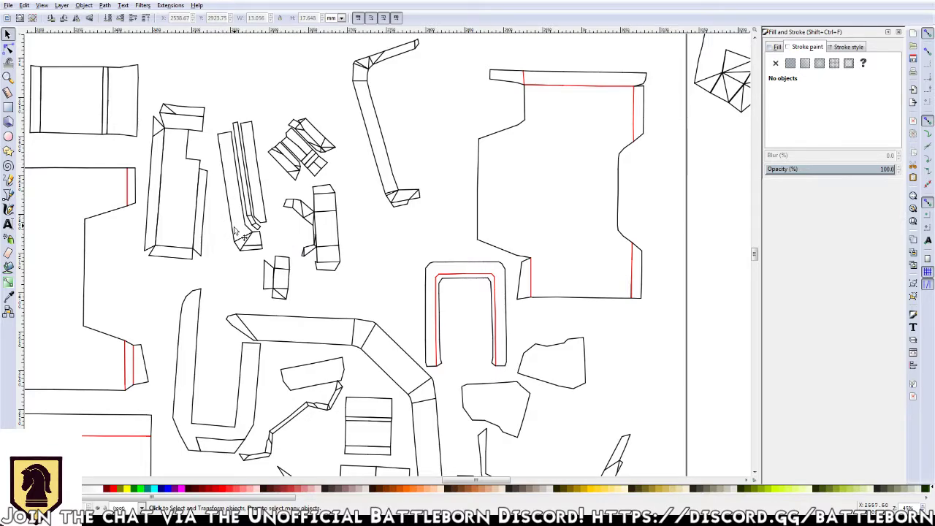
left_click_drag(217, 106, 268, 257)
key("Delete")
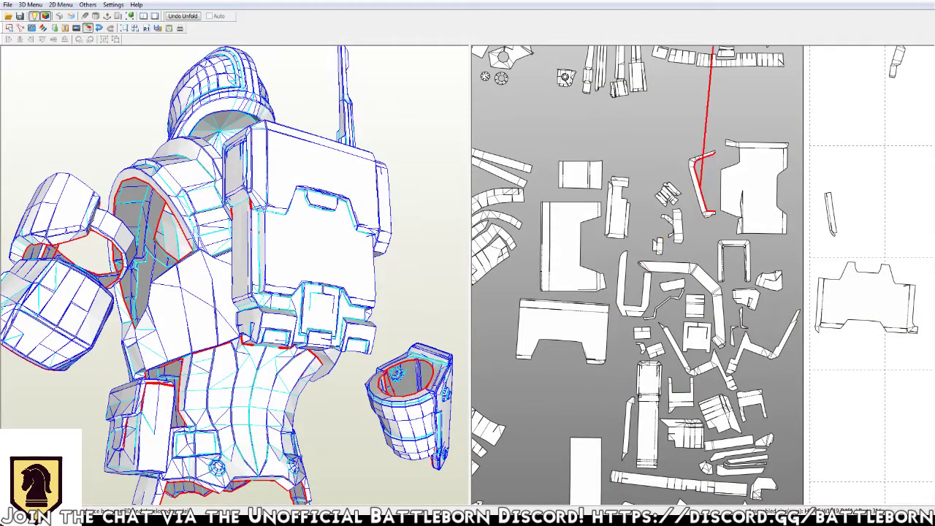
Locate the tall strip and the small multi-panel part on the 3D model
left_click(702, 186)
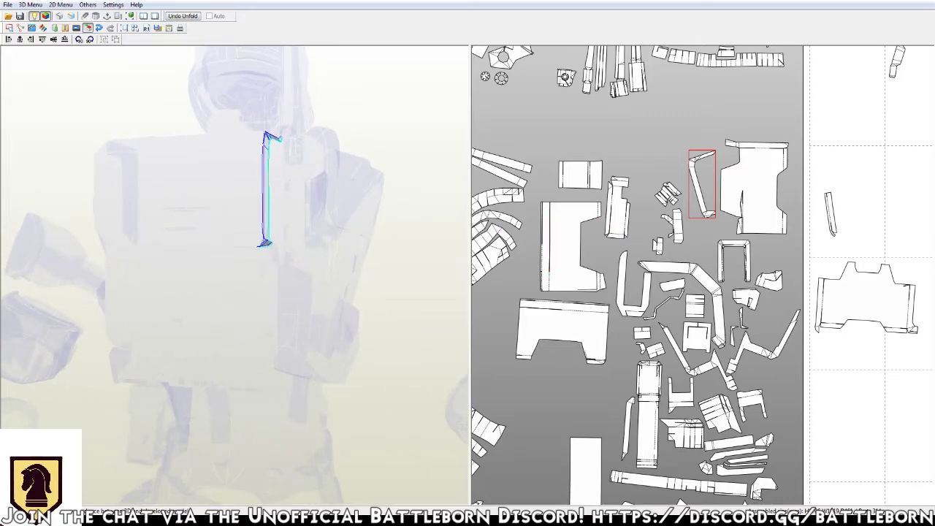
left_click(666, 194)
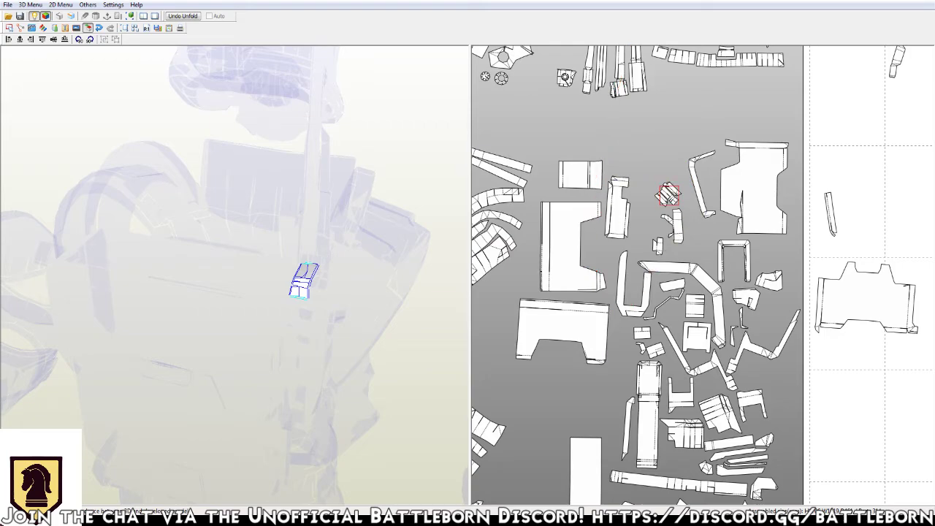
left_click(666, 194)
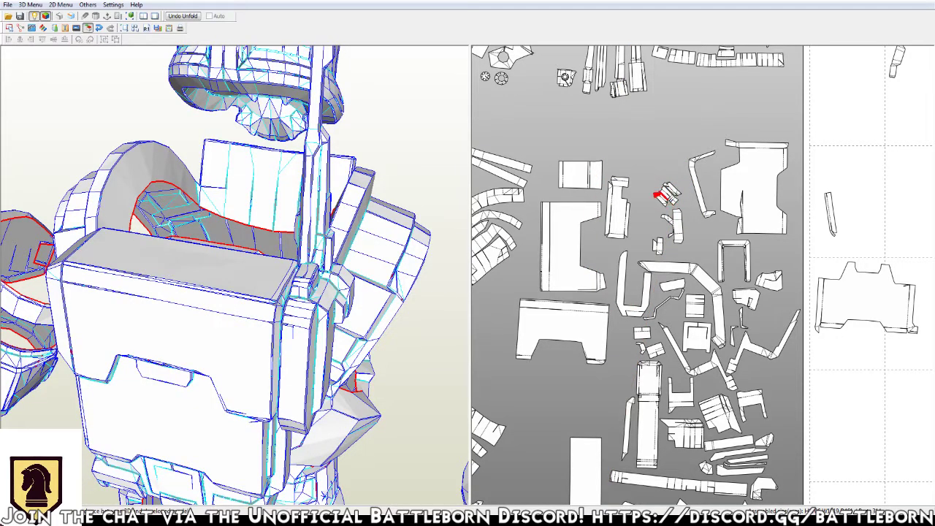
scroll(666, 194, "up", 2)
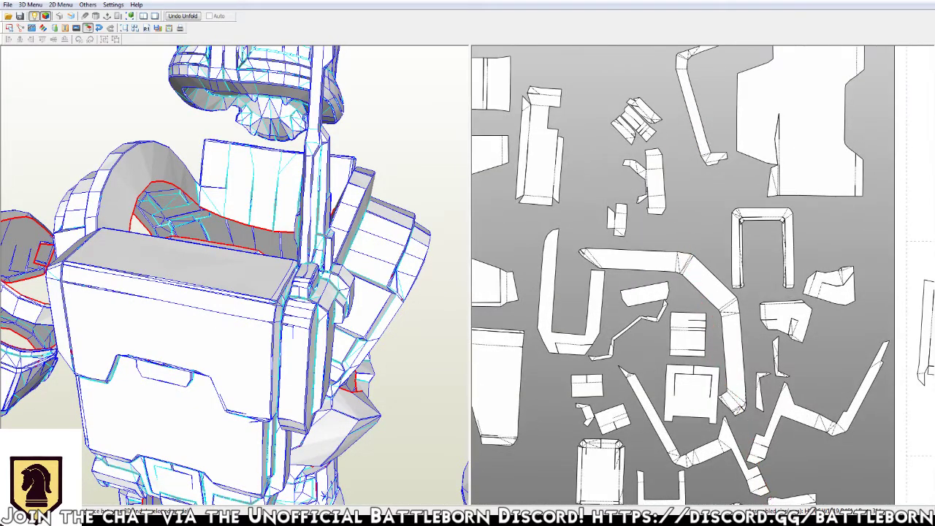
scroll(667, 194, "up", 2)
scroll(666, 195, "up", 1)
scroll(643, 219, "down", 2)
scroll(643, 219, "up", 1)
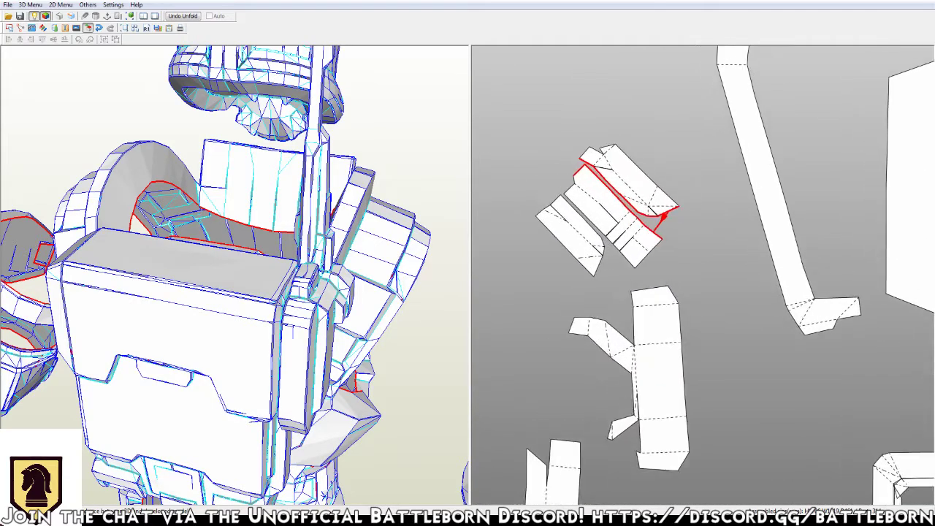
scroll(643, 219, "up", 2)
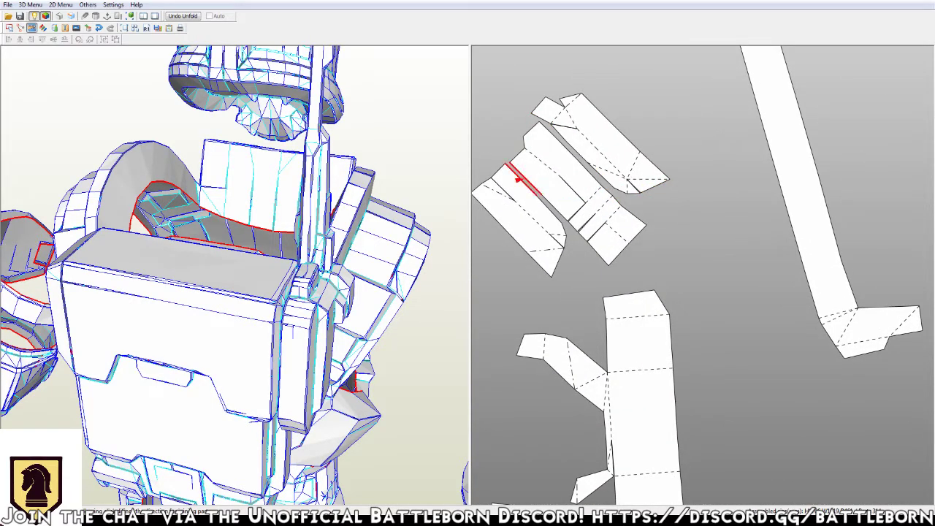
Join the small part's pieces along the marked red edge and move the part into place in the layout
left_click(504, 193)
left_click_drag(575, 151, 565, 150)
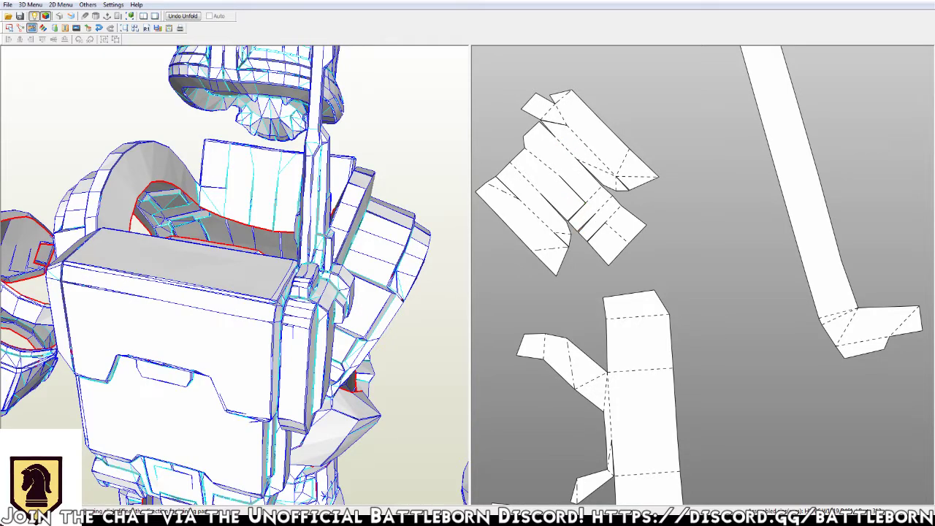
scroll(746, 234, "down", 1)
scroll(746, 234, "down", 1)
scroll(708, 273, "down", 1)
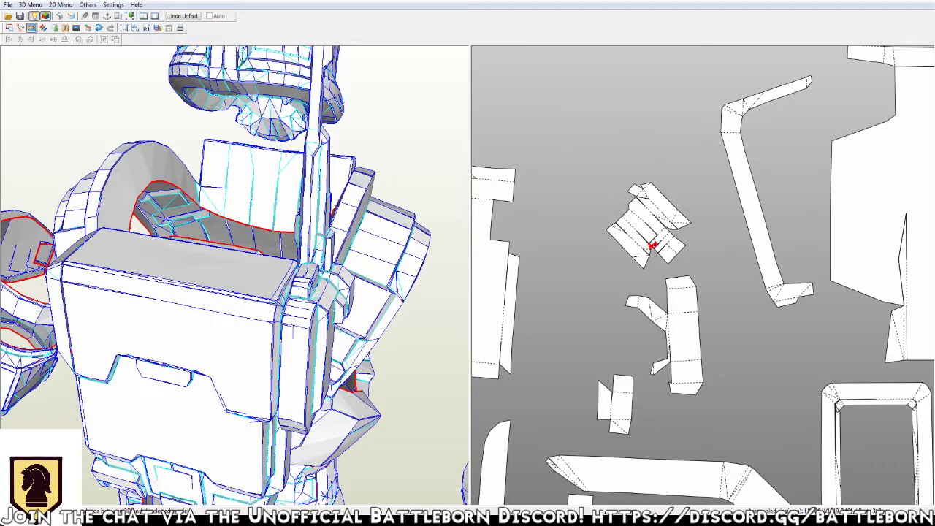
left_click(653, 246)
scroll(764, 471, "down", 2)
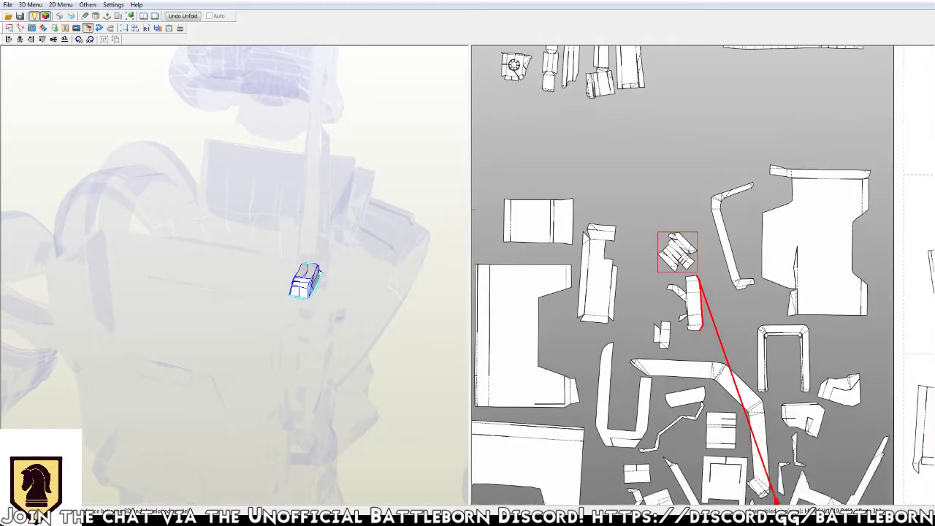
scroll(763, 471, "down", 1)
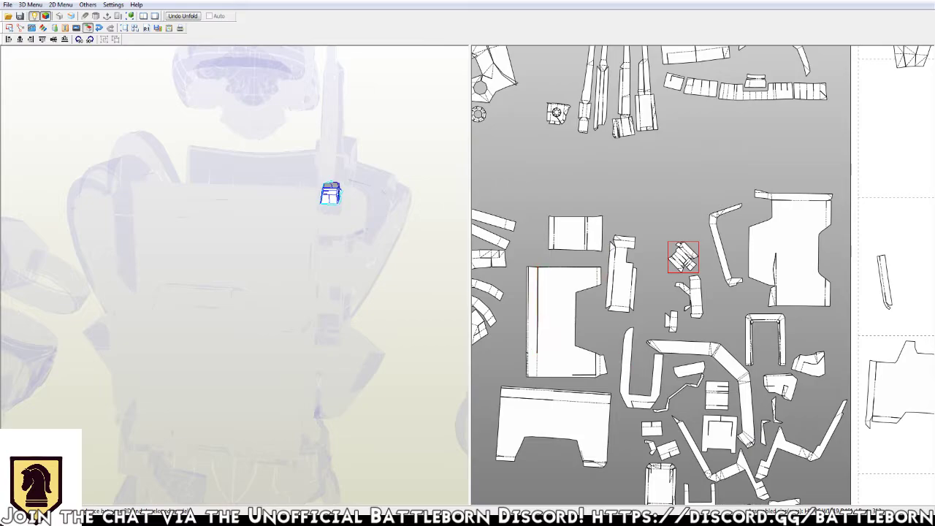
left_click_drag(683, 257, 881, 223)
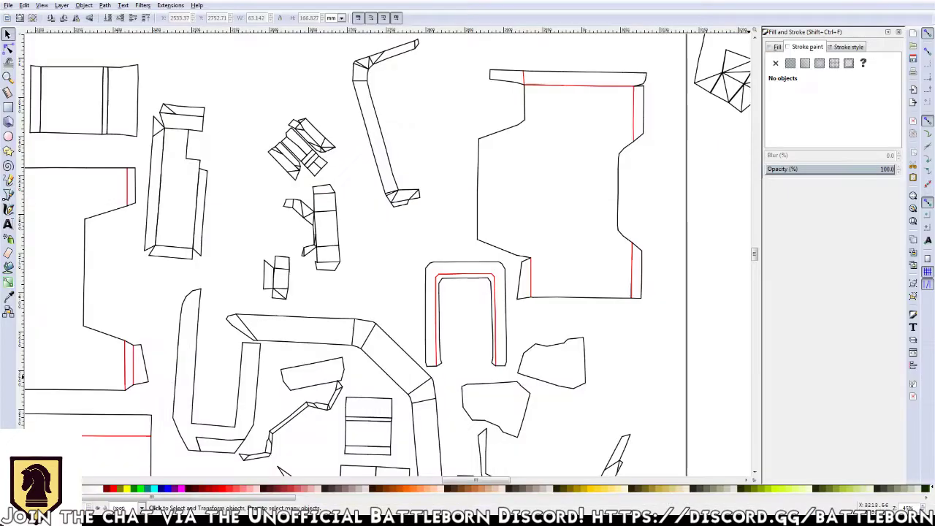
Delete the small cluster of pieces and the leftover V-shaped fragment
left_click_drag(257, 90, 342, 186)
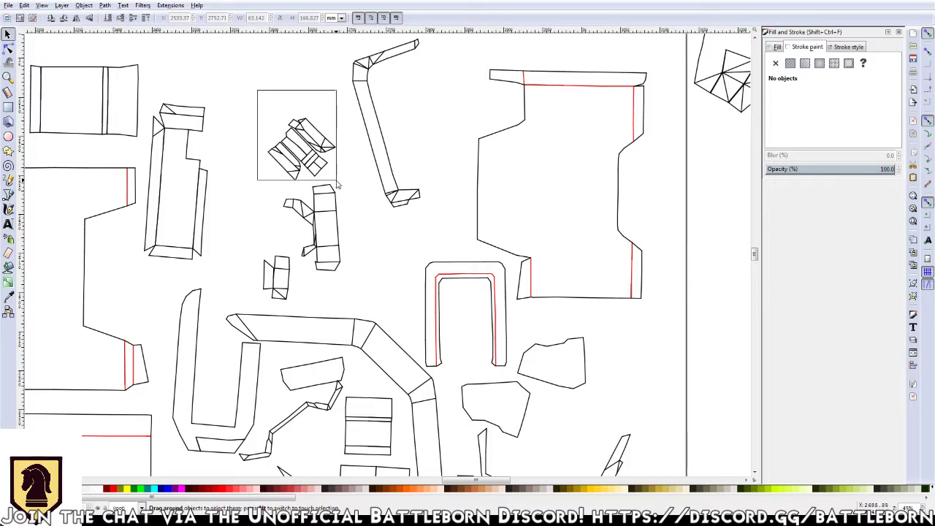
key("Delete")
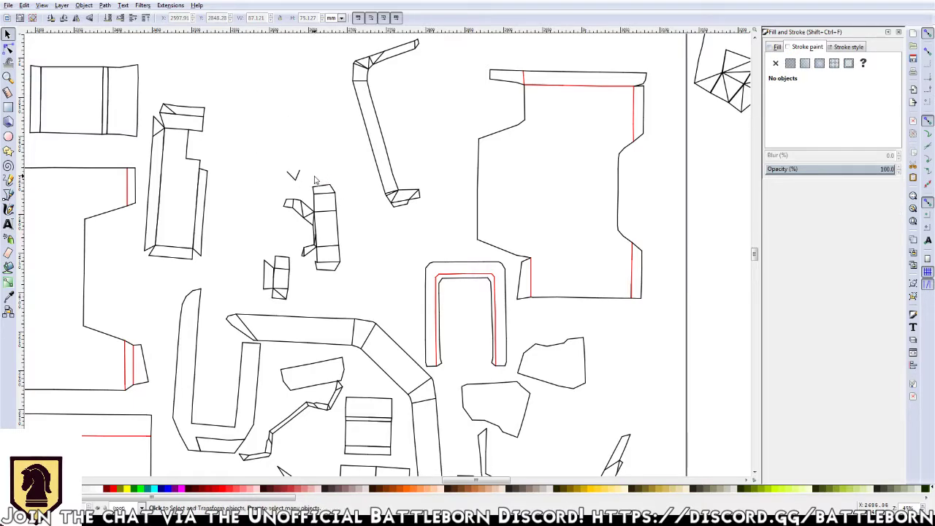
left_click_drag(262, 148, 308, 191)
key("Delete")
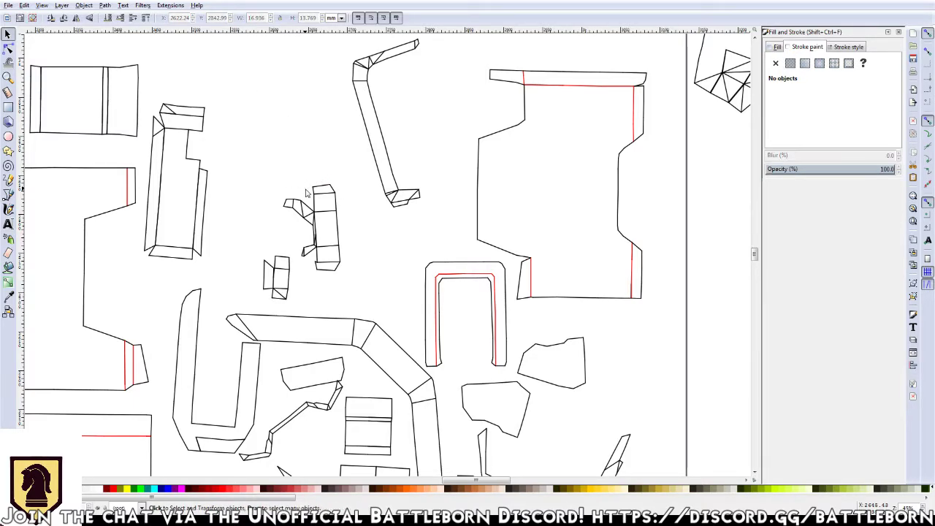
Delete the extra diagonal line inside the bent piece's tip
left_click(394, 195)
scroll(394, 196, "up", 2)
scroll(399, 197, "up", 2)
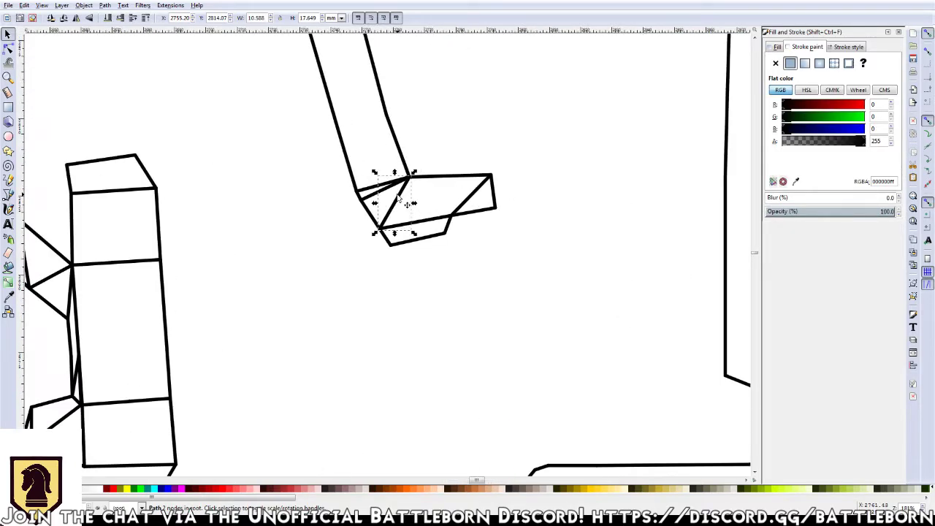
left_click(403, 206)
left_click(466, 204)
key("Delete")
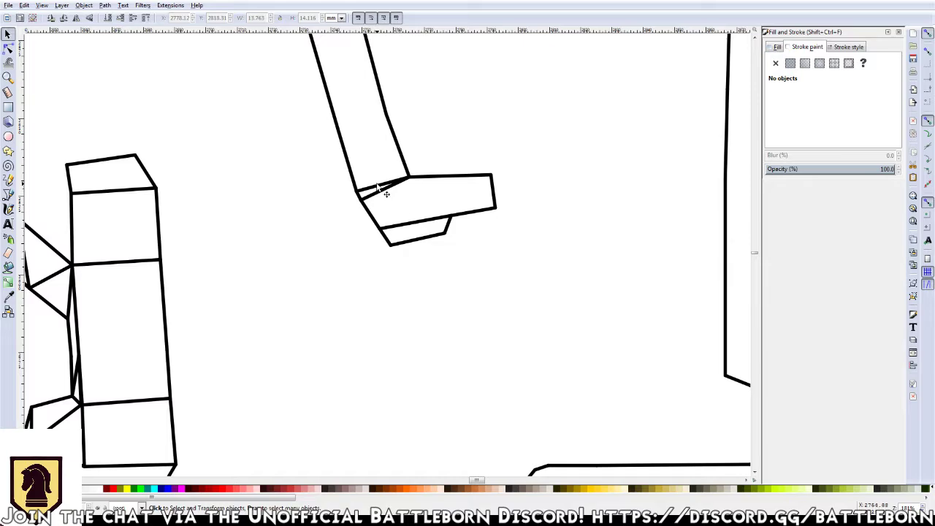
Delete the five stray overlapping lines at the bend of the long piece
scroll(382, 150, "up", 3)
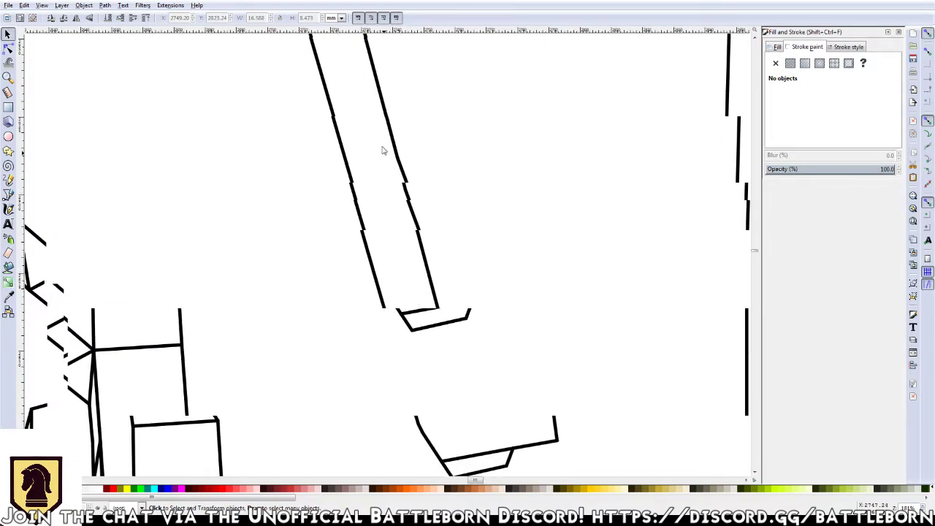
scroll(383, 150, "up", 3)
scroll(400, 127, "up", 2)
left_click(379, 156)
key("Delete")
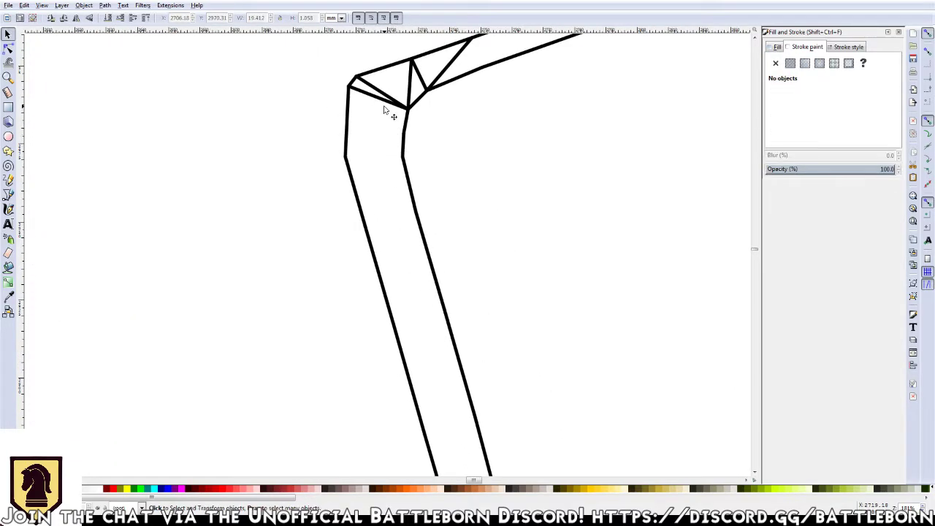
left_click(386, 95)
key("Delete")
left_click(411, 88)
key("Delete")
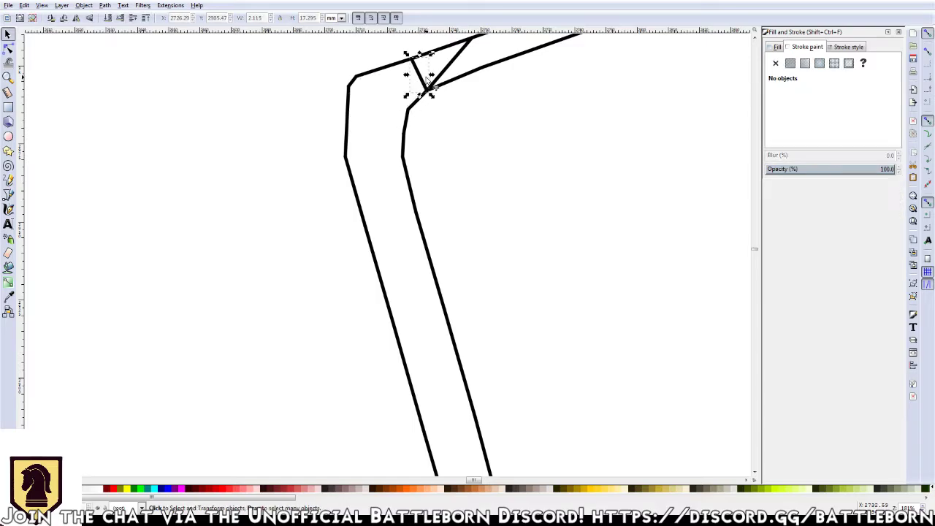
left_click(418, 73)
key("Delete")
left_click(438, 78)
key("Delete")
Select the short line at the piece's angled tip and zoom to check the surrounding pieces
scroll(453, 241, "right", 3)
scroll(438, 252, "up", 5)
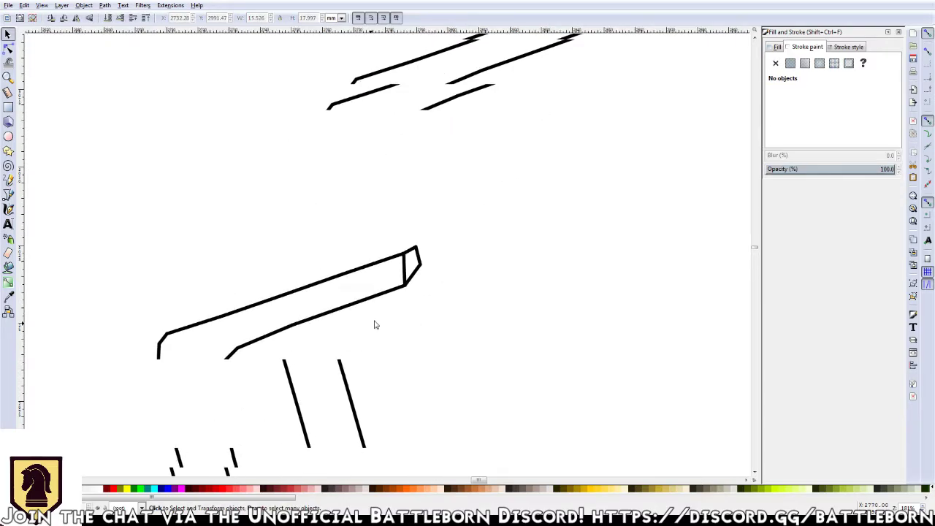
left_click(404, 270)
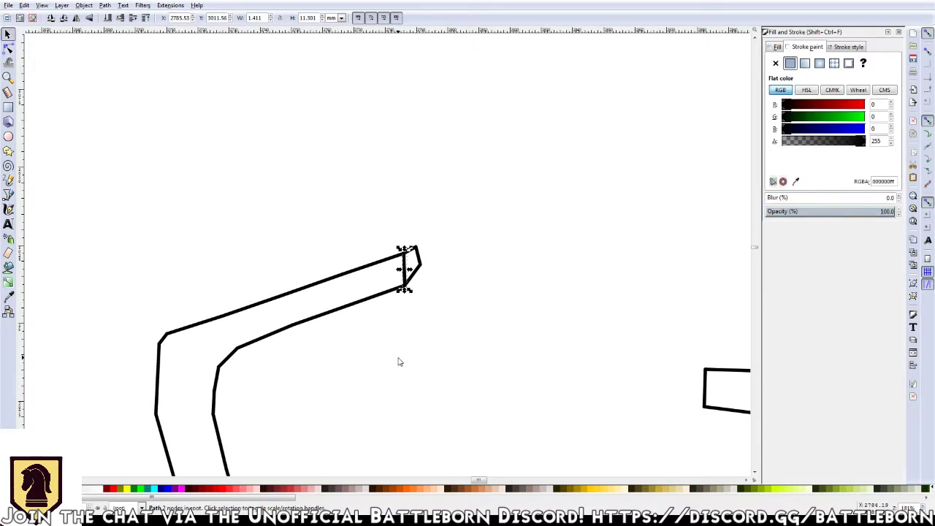
key("plus")
key("minus")
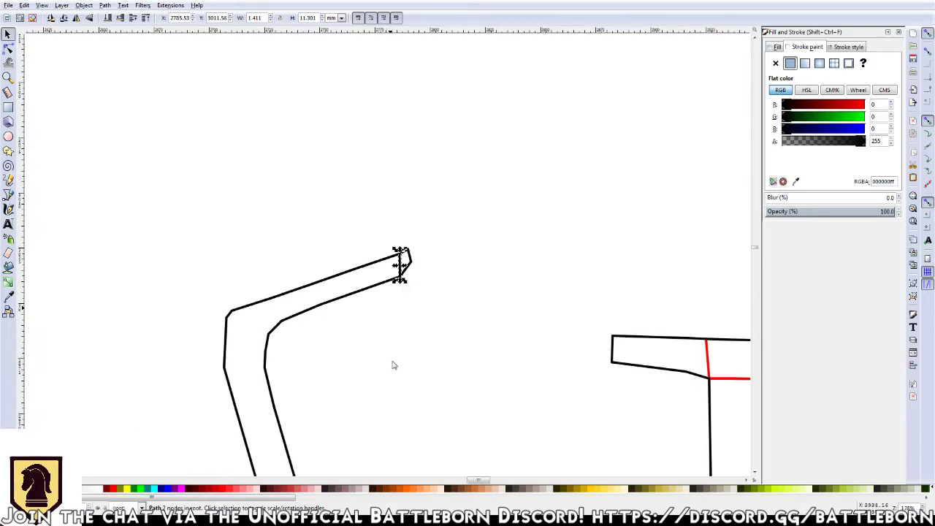
key("minus")
scroll(445, 343, "down", 3)
scroll(460, 248, "down", 3)
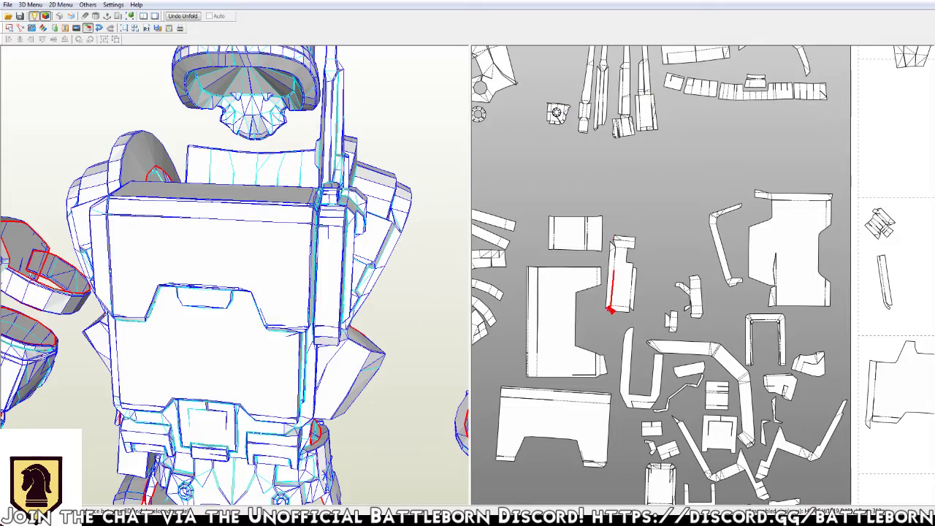
Select a part in Pepakura's 2D unfold pane so it is highlighted on the armour model
left_click(723, 241)
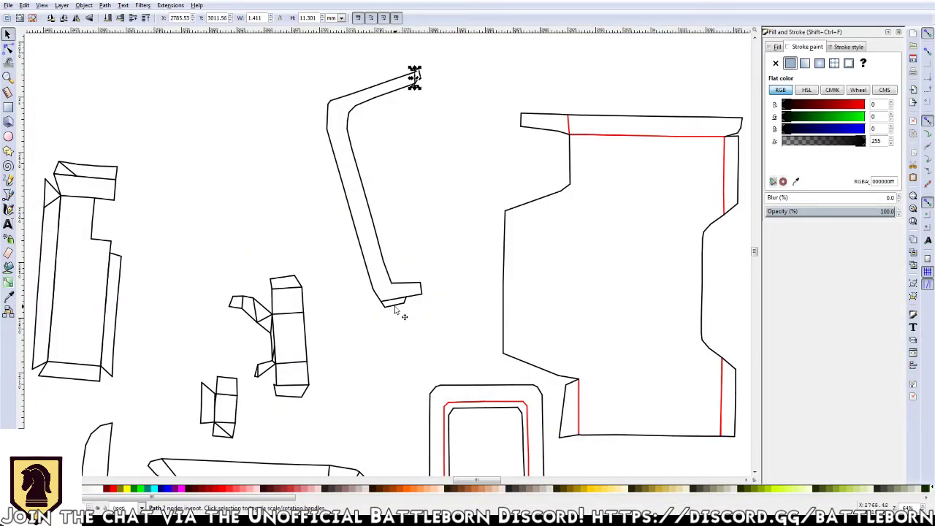
Rubber-band select every line of the long bent piece and group them with Ctrl+G
left_click(395, 312)
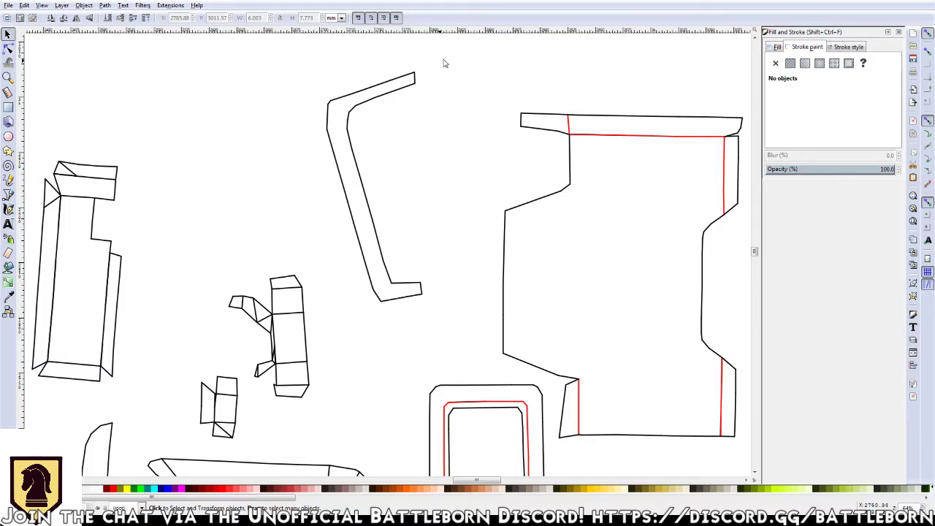
left_click_drag(463, 56, 320, 328)
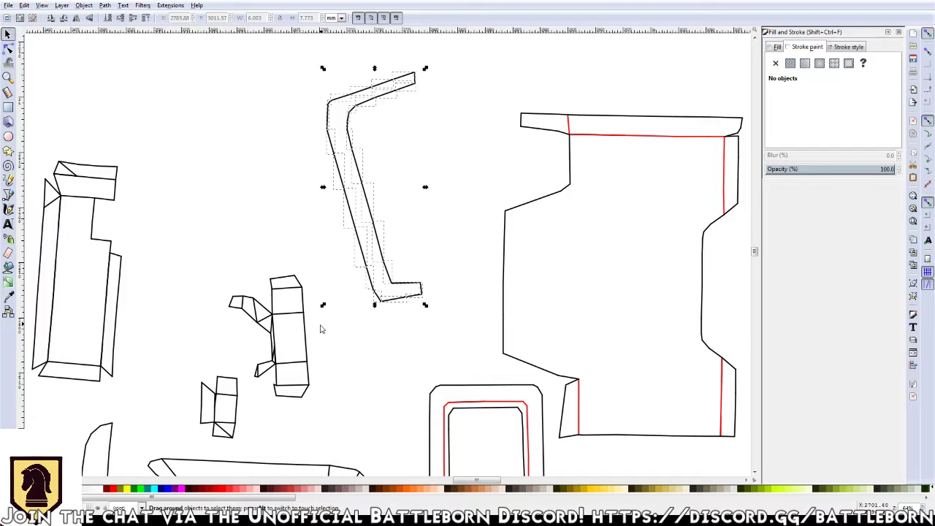
key("ctrl+g")
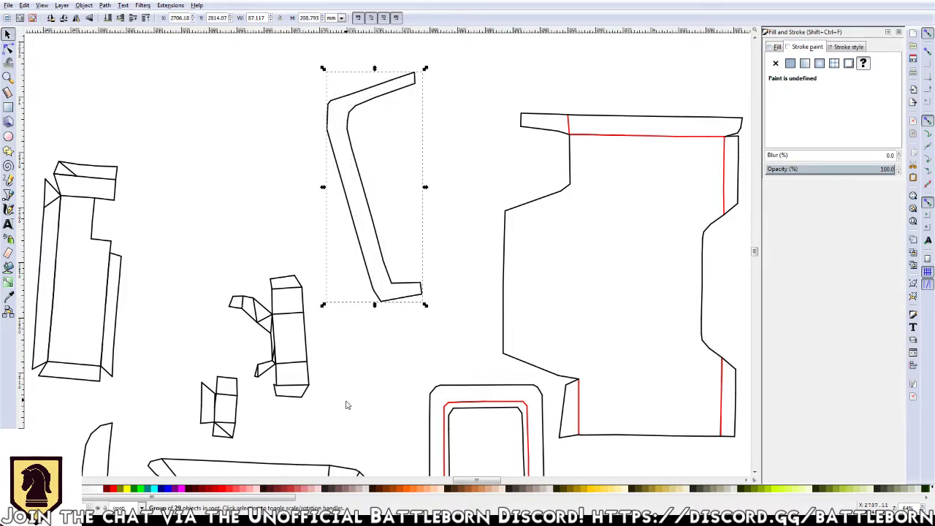
scroll(394, 356, "down", 3)
scroll(509, 300, "left", 5)
scroll(461, 333, "up", 1)
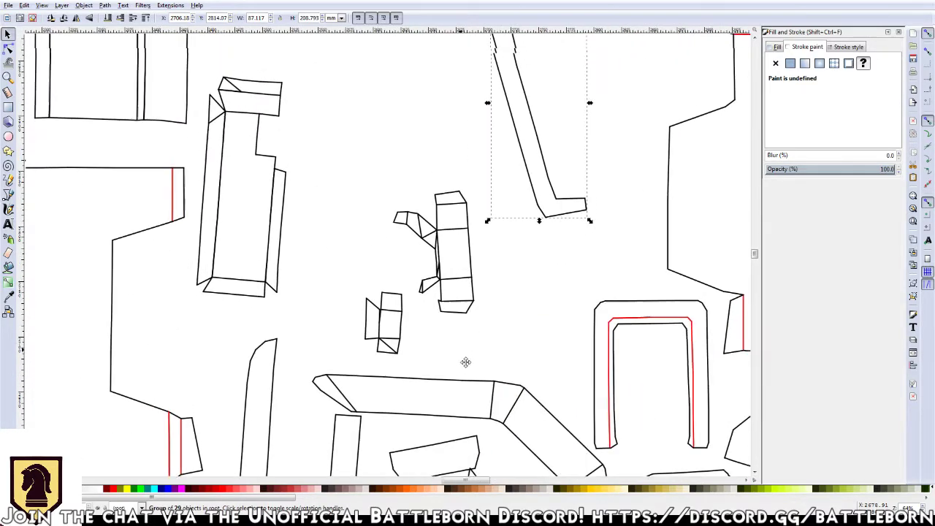
scroll(466, 361, "up", 1)
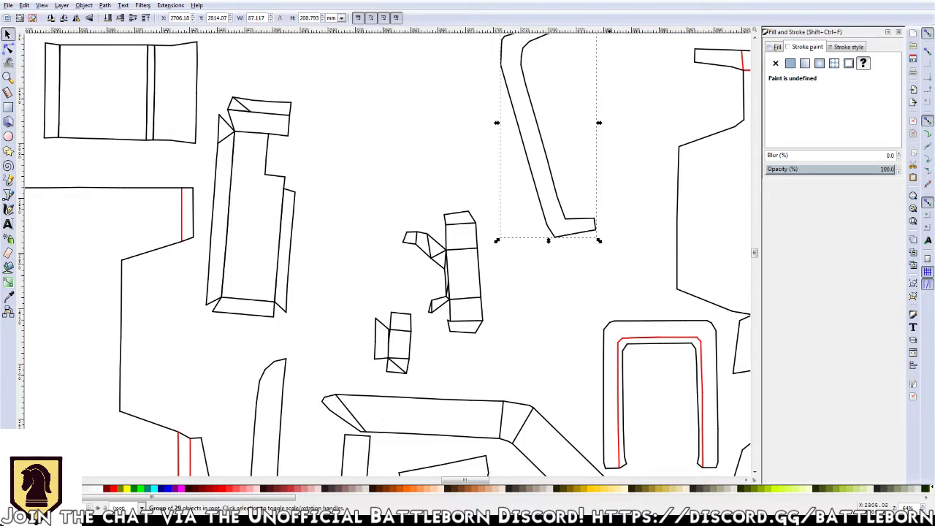
key("alt+Tab")
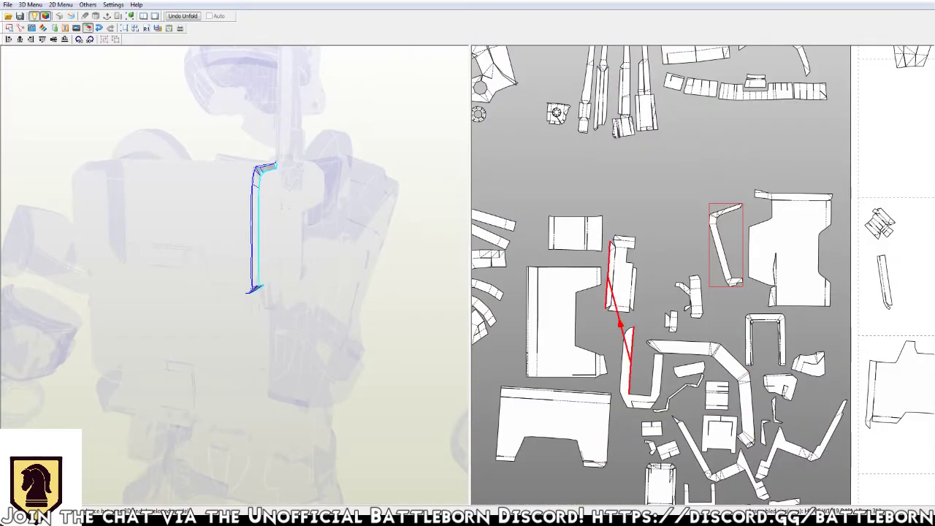
Select a small unfolded part and zoom in and out to find it on the 3D model
left_click(688, 296)
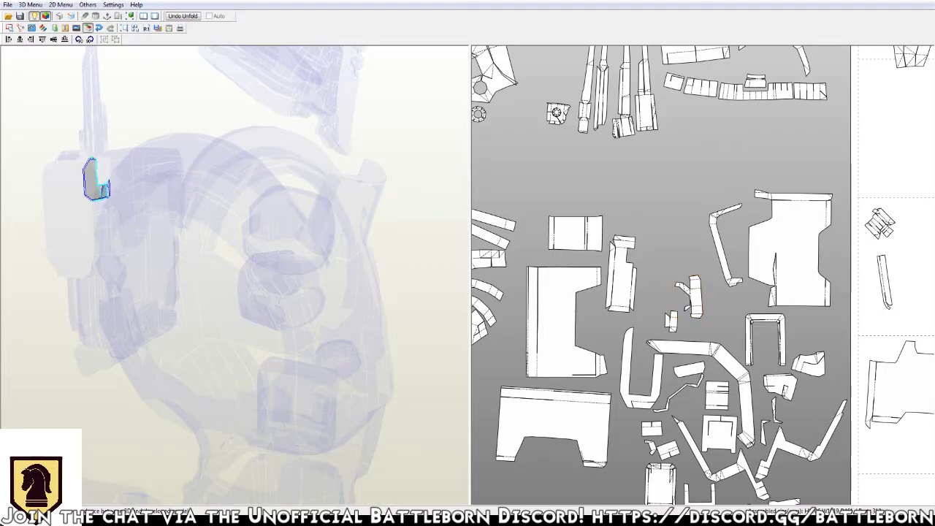
scroll(662, 275, "down", 1)
scroll(661, 275, "down", 2)
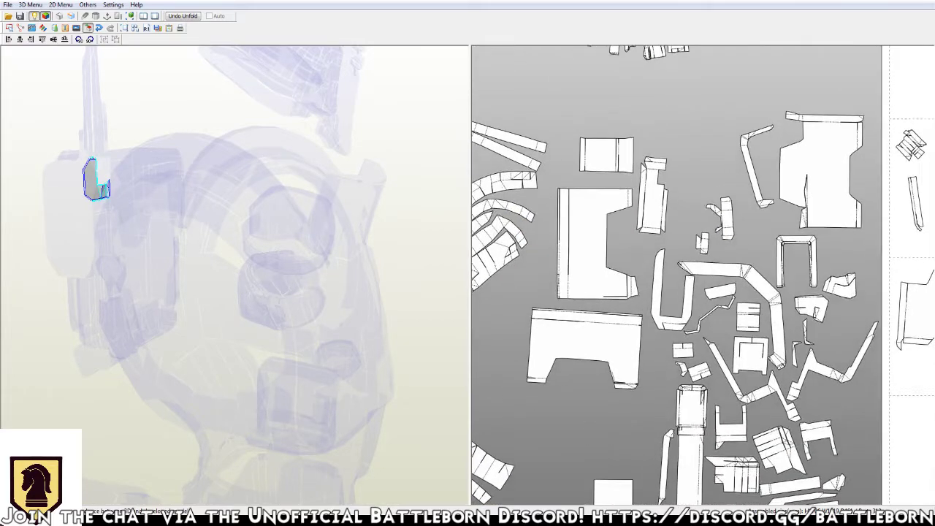
scroll(661, 276, "down", 2)
scroll(661, 275, "down", 2)
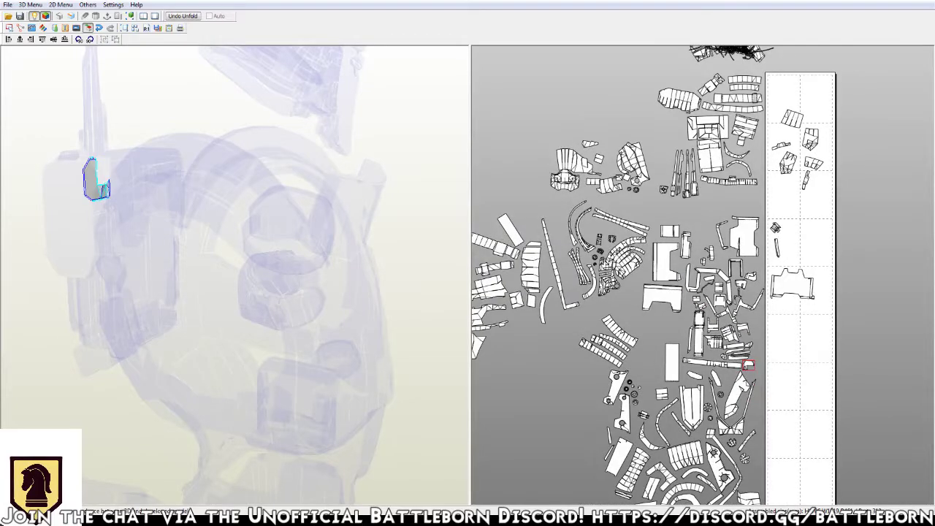
scroll(745, 329, "up", 1)
scroll(746, 329, "up", 2)
scroll(746, 329, "up", 2)
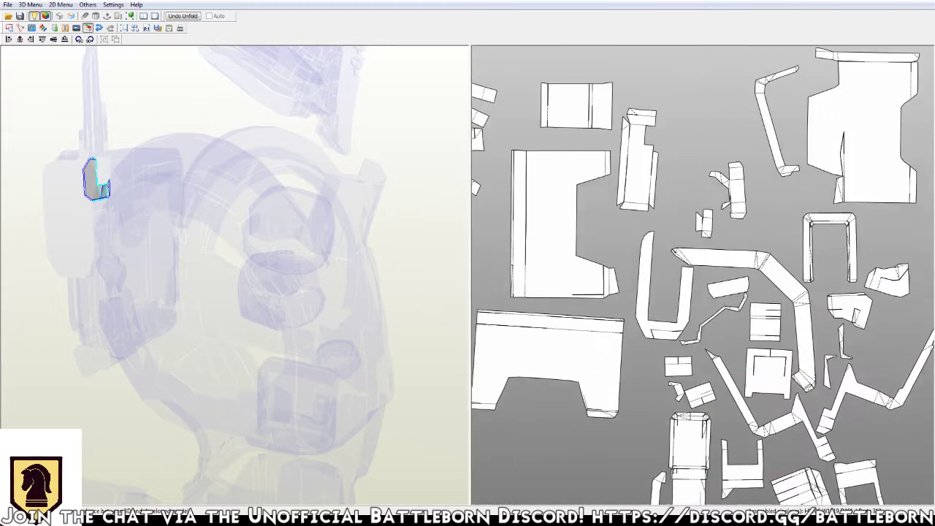
scroll(701, 283, "up", 1)
scroll(760, 314, "up", 1)
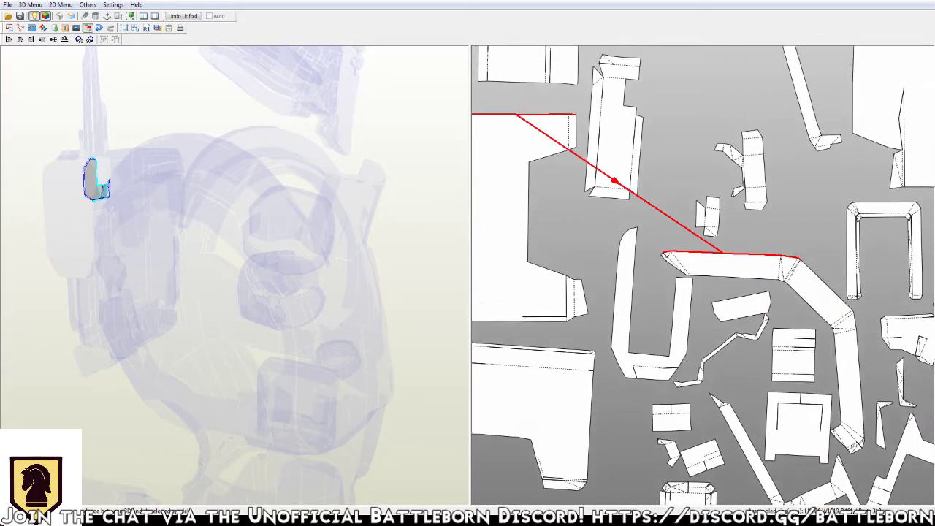
scroll(760, 314, "up", 1)
Check the neighbouring small, tall and rectangular parts in turn to see where each sits in 3D
left_click(760, 314)
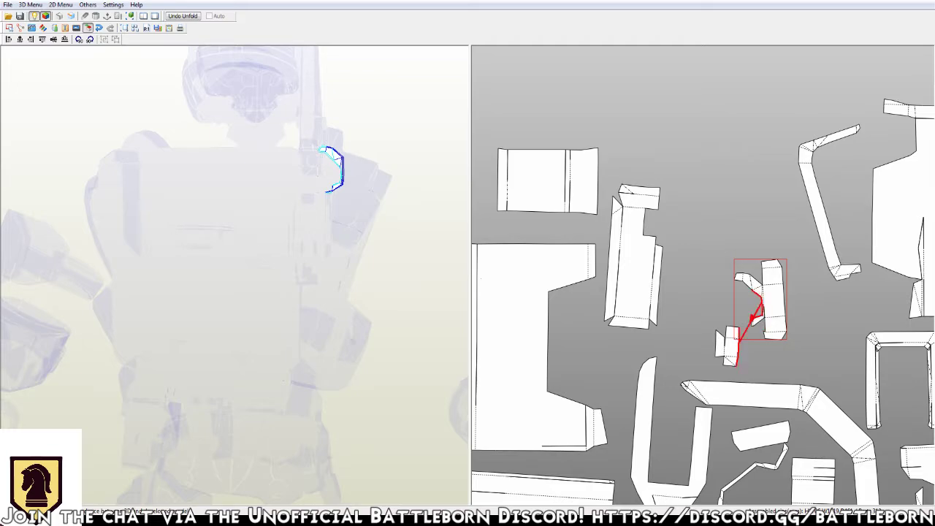
left_click(727, 346)
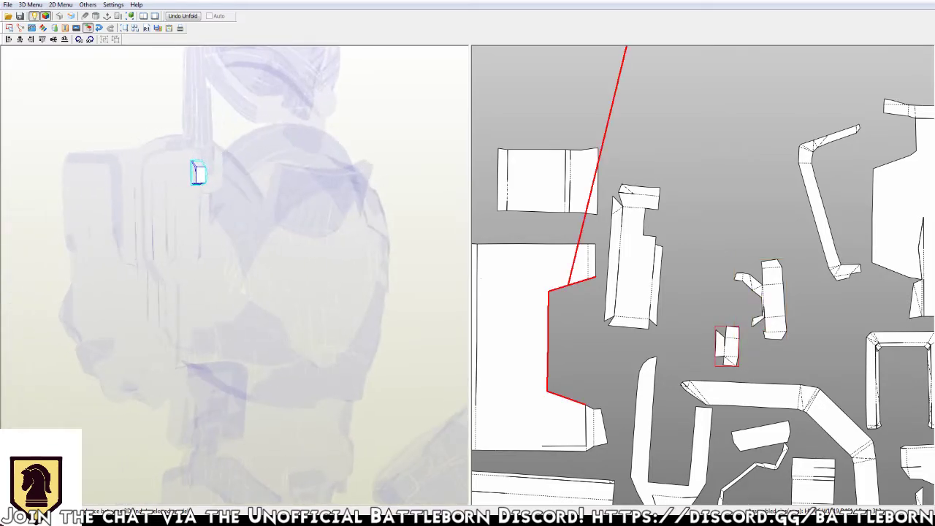
key("Escape")
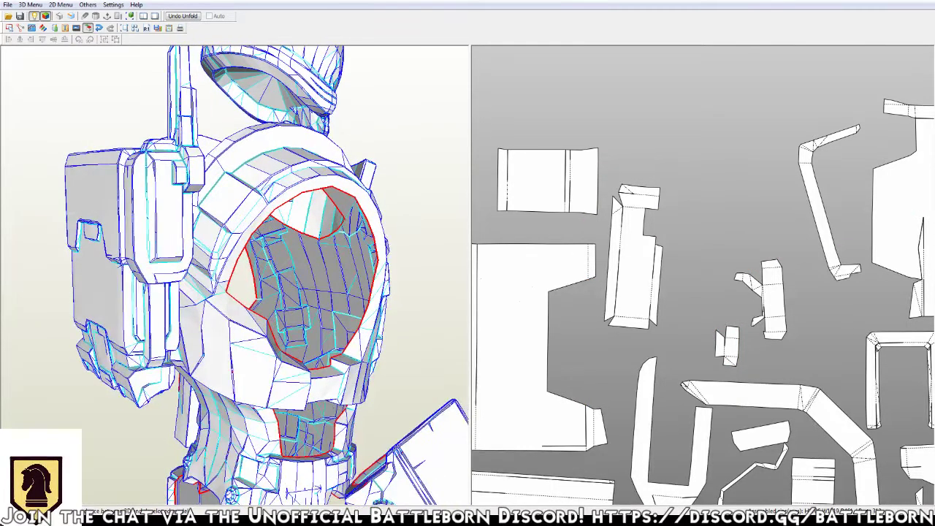
left_click(633, 255)
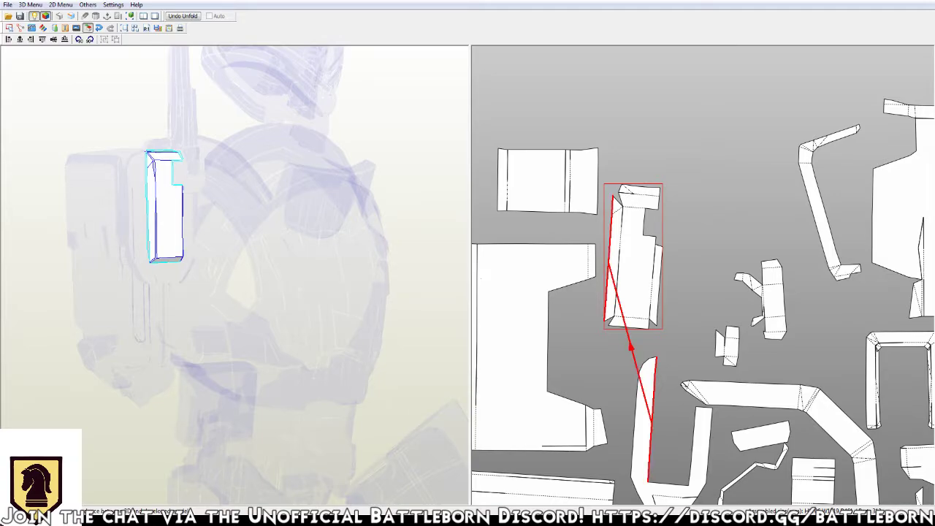
left_click(548, 180)
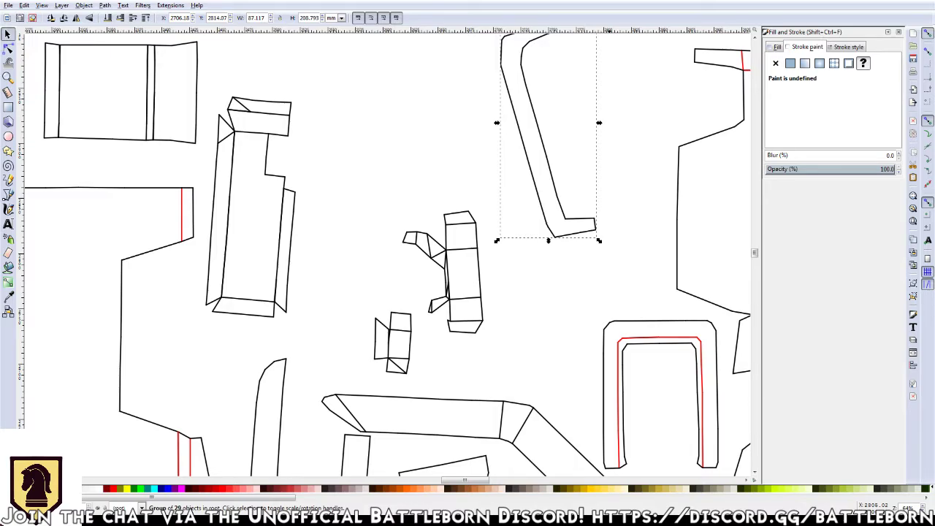
Select the rectangular piece's vertical fold-line segments and set their stroke to red (ff0000ff)
left_click(60, 126)
left_click(59, 74, "shift")
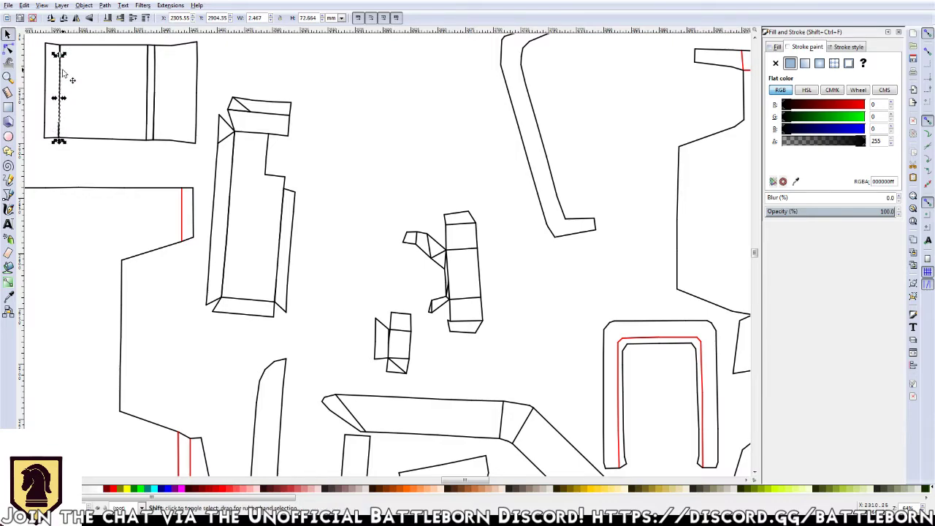
left_click(148, 131, "shift")
scroll(156, 129, "up", 1)
scroll(157, 130, "up", 1)
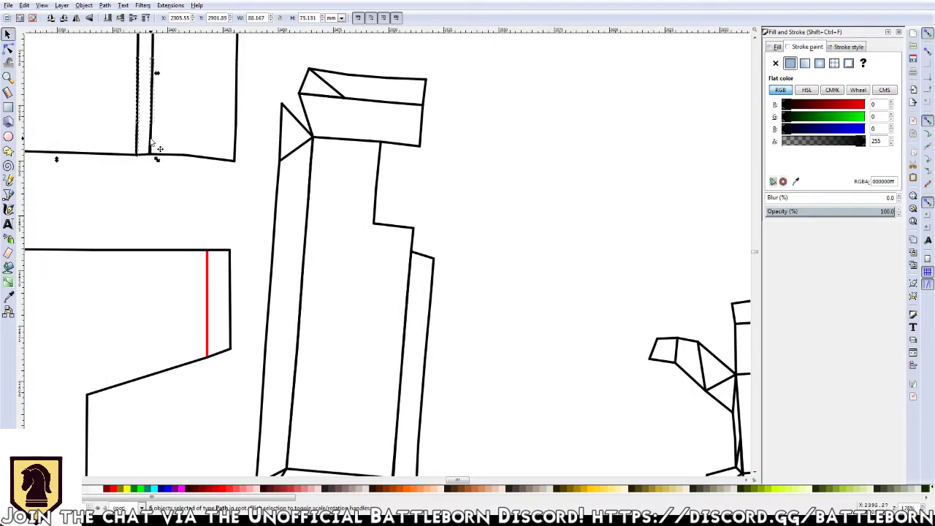
left_click(143, 102, "shift")
scroll(156, 150, "up", 5)
scroll(183, 204, "left", 2)
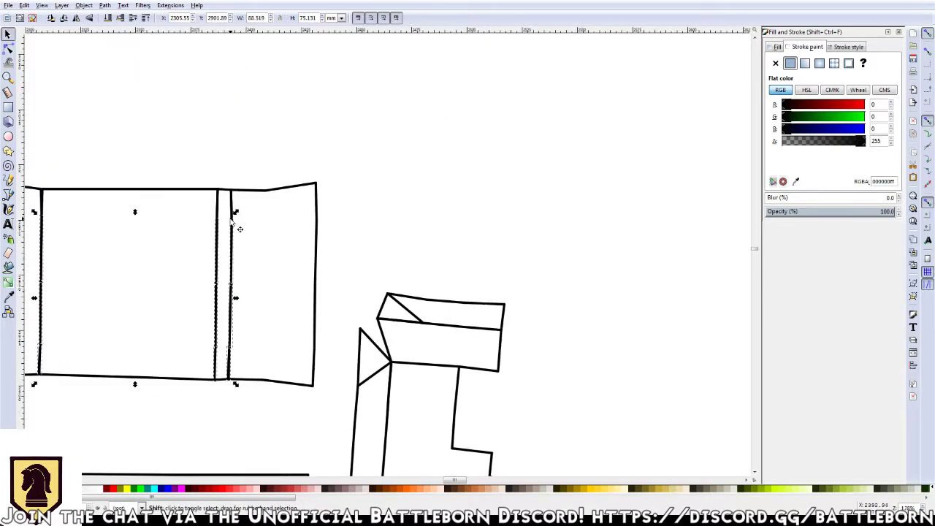
left_click(231, 208, "shift")
scroll(219, 248, "up", 1)
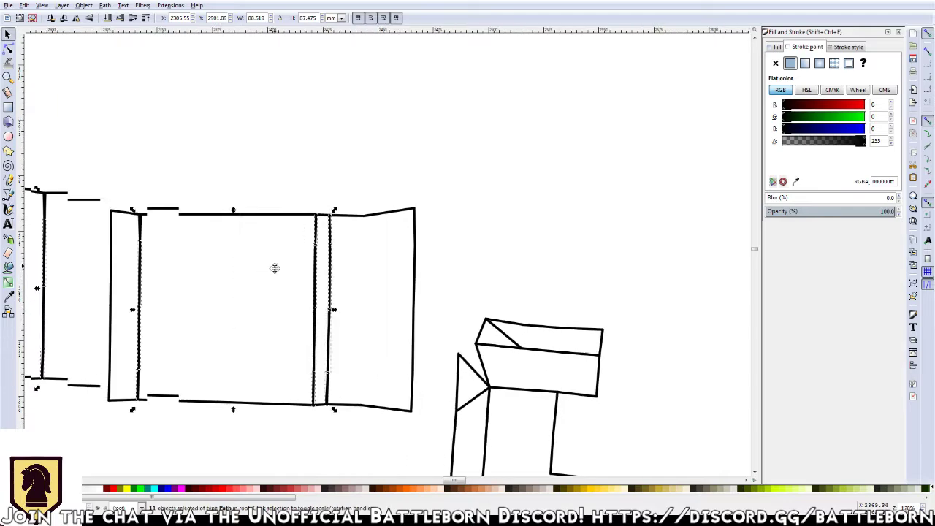
scroll(276, 270, "left", 3)
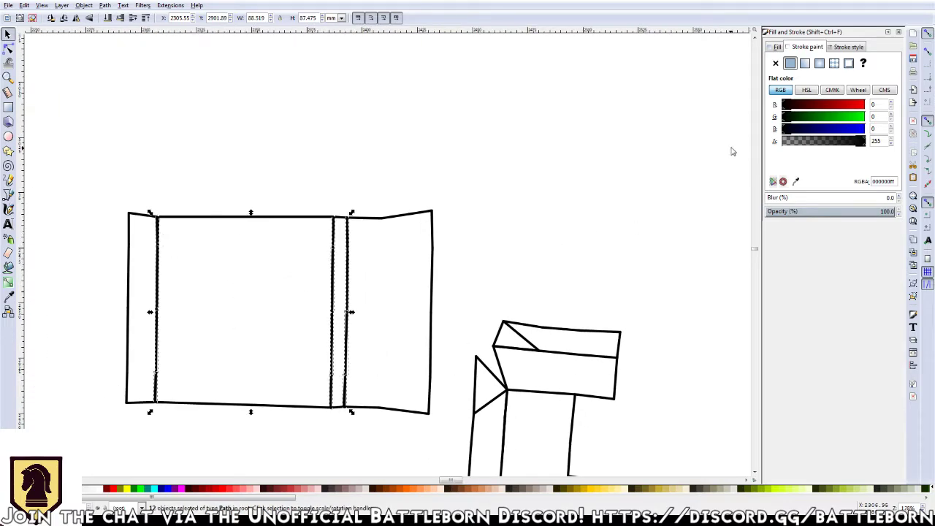
left_click_drag(824, 108, 868, 108)
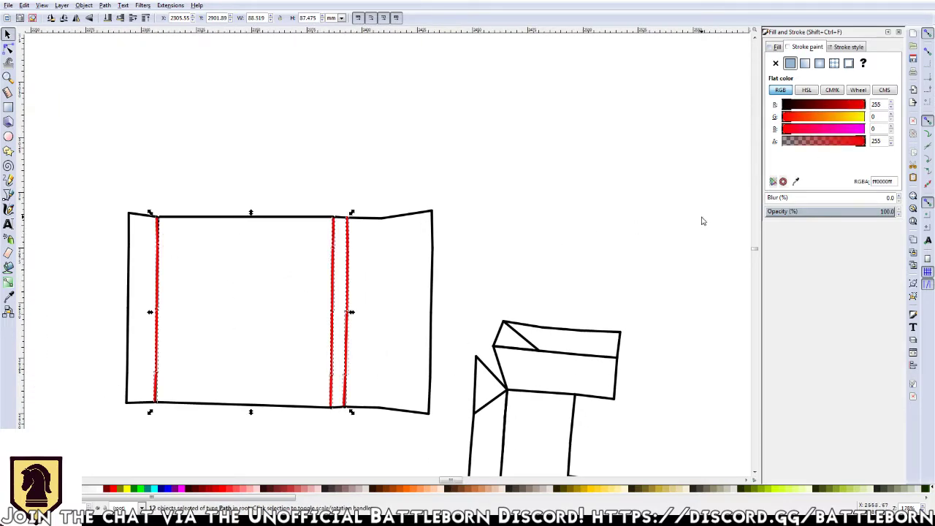
left_click(219, 284)
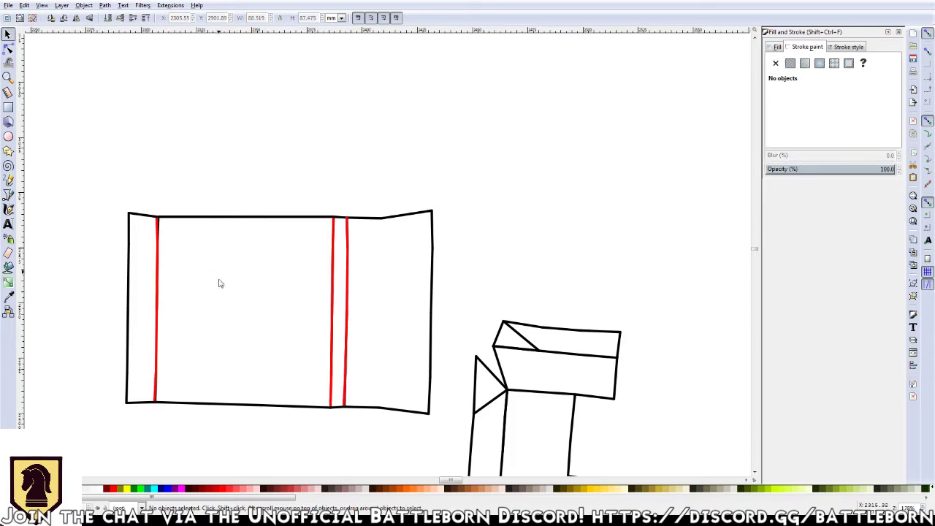
Zoom in to inspect the right red fold lines, then pan to the piece's top edge
scroll(350, 424, "up", 1)
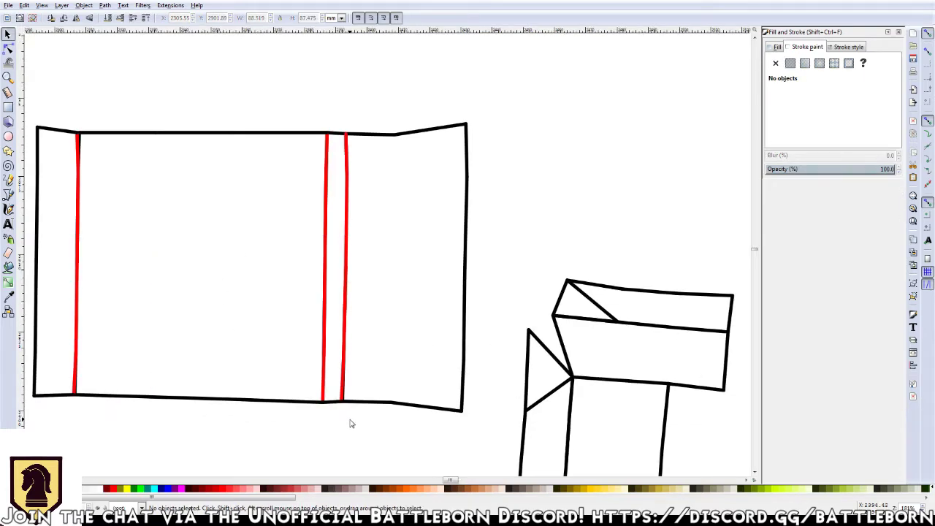
scroll(349, 423, "up", 1)
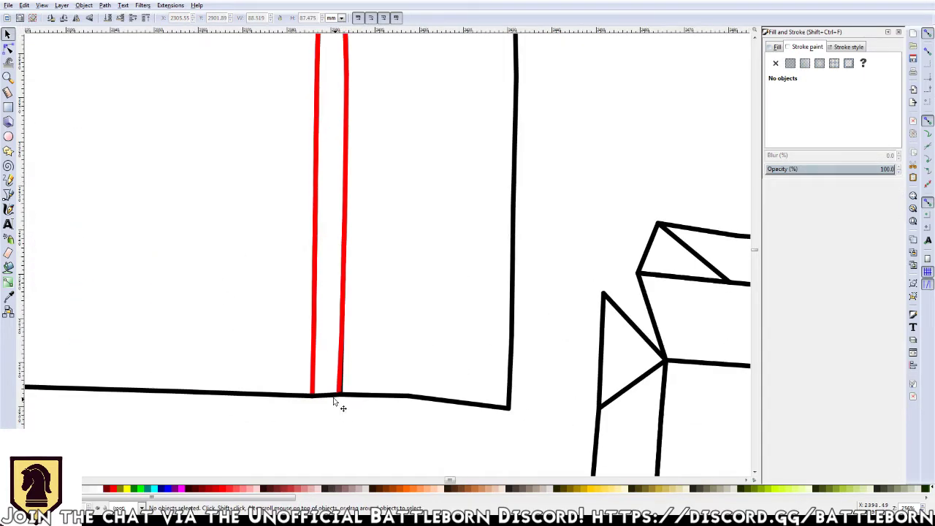
left_click(348, 390)
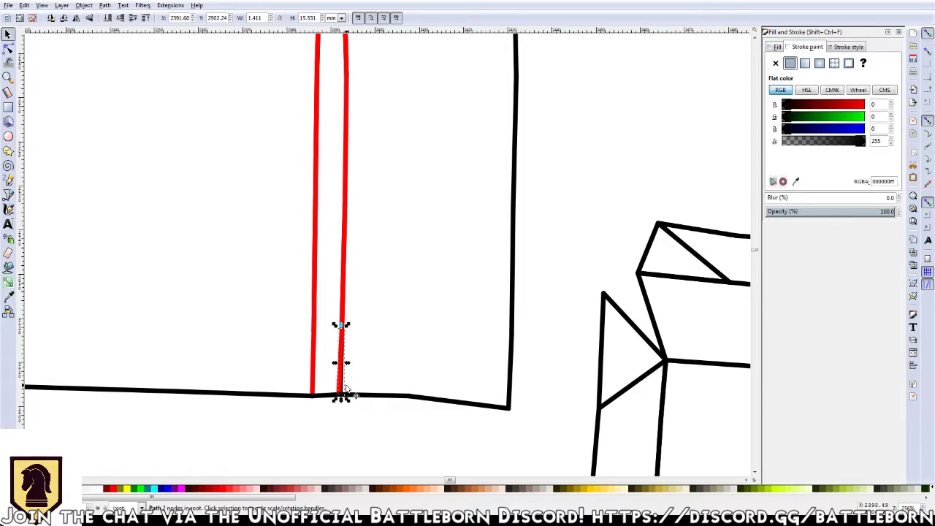
key("Escape")
scroll(292, 256, "left", 10)
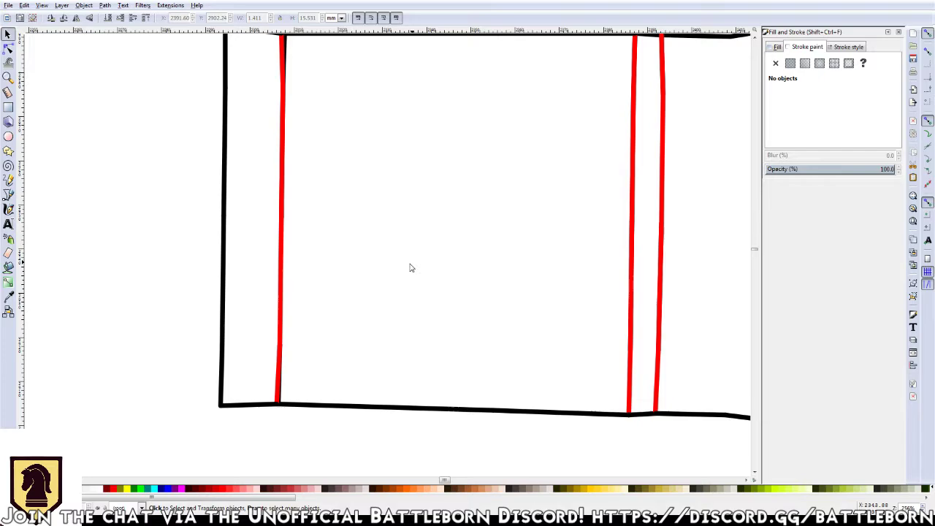
left_click(285, 396)
key("Escape")
scroll(308, 225, "up", 5)
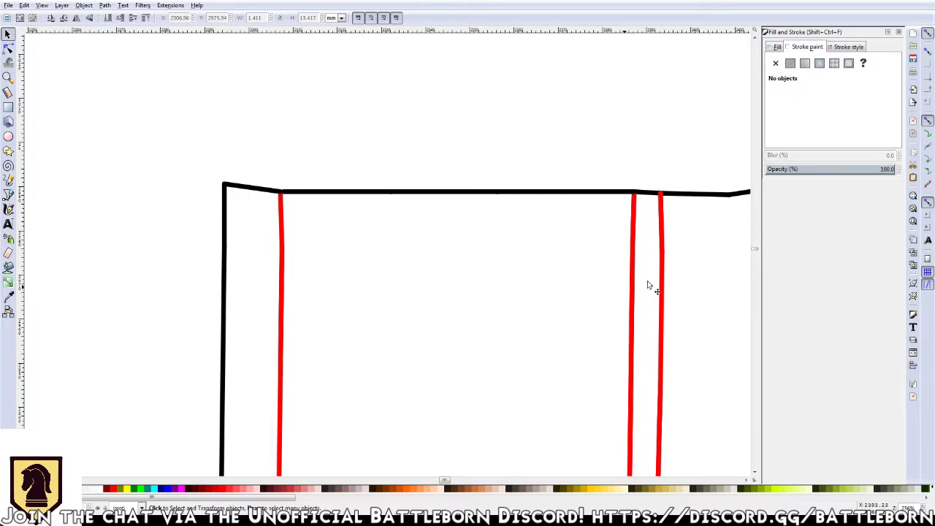
left_click_drag(651, 286, 440, 242)
scroll(427, 192, "up", 1)
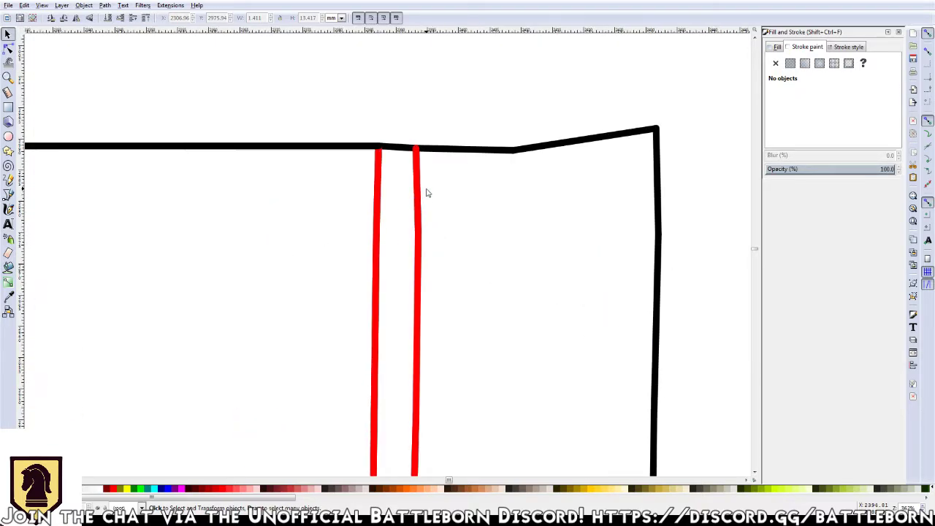
scroll(427, 193, "up", 2)
scroll(426, 192, "up", 1)
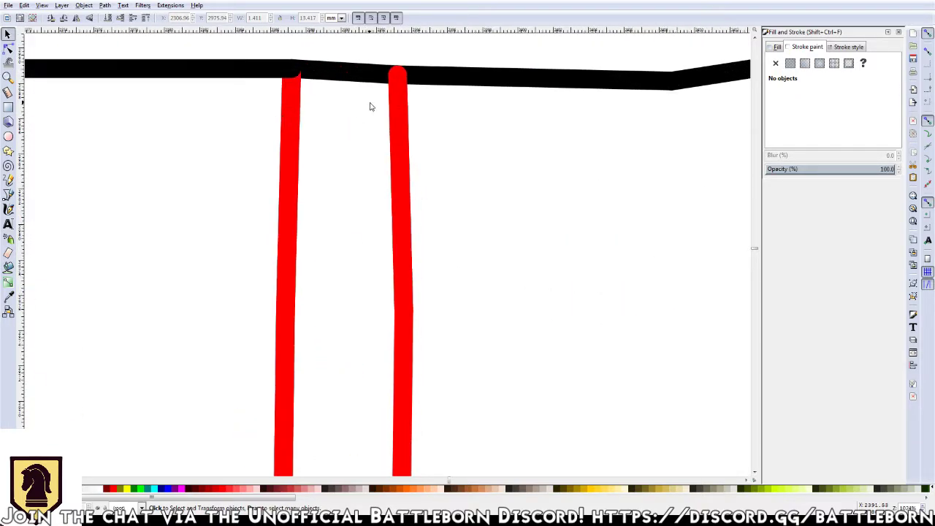
Delete the black line hidden under the upper red fold segment and return the red segment to the top edge
left_click_drag(399, 139, 217, 171)
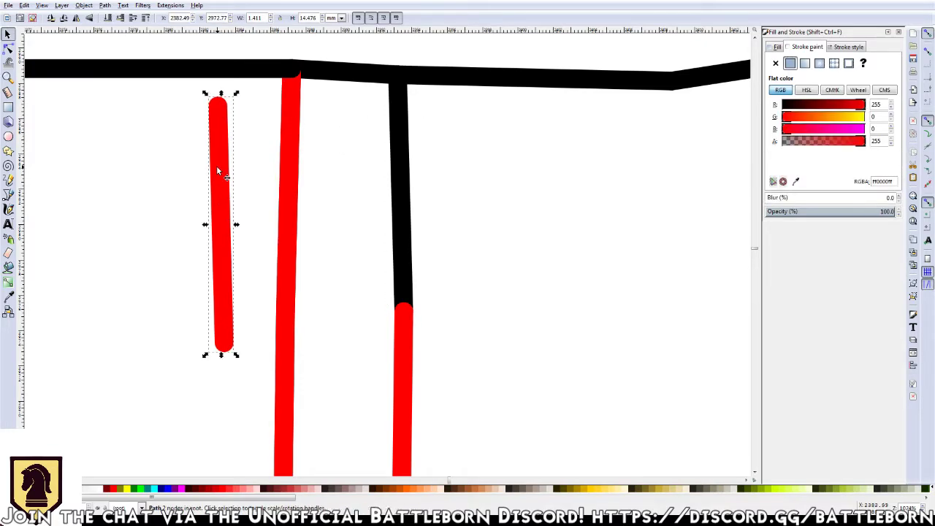
left_click(400, 164)
key("Delete")
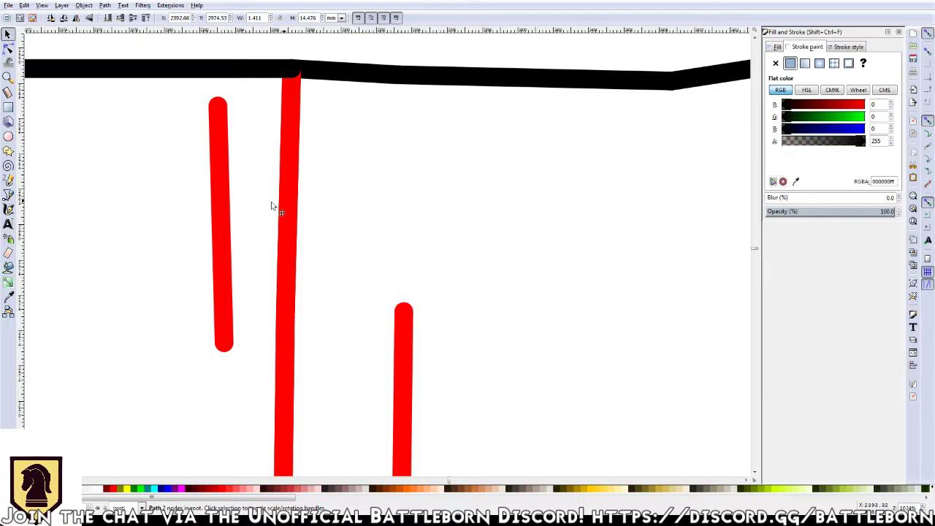
mouse_move(302, 194)
left_mouse_down()
mouse_move(317, 213)
mouse_move(286, 187)
left_mouse_up()
left_click(282, 187)
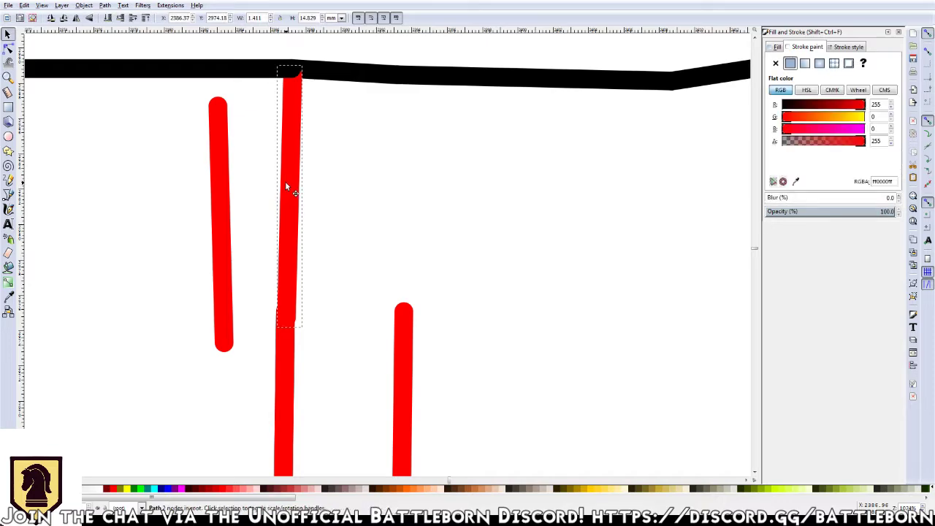
left_click_drag(219, 219, 399, 196)
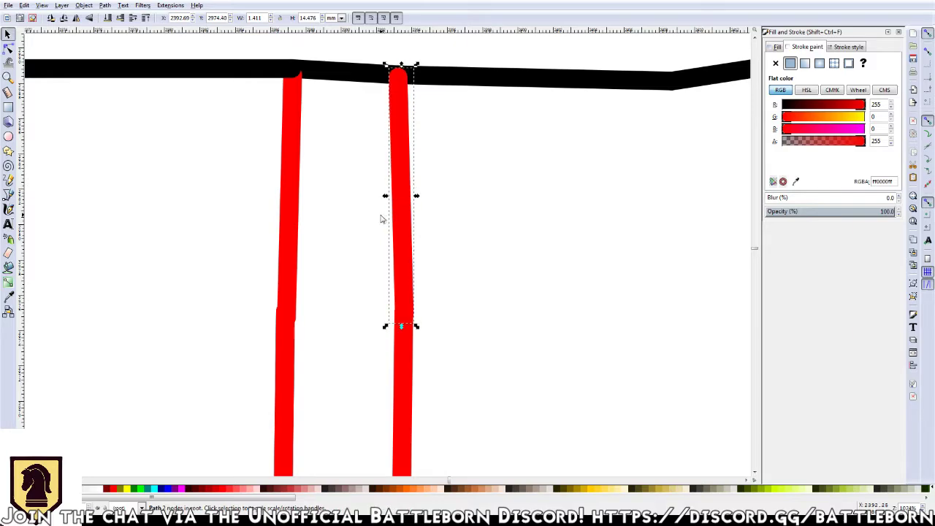
Zoom back out to the whole piece and move the left fold line's bottom segment aside
scroll(381, 220, "down", 1, "ctrl")
scroll(377, 220, "down", 1, "ctrl")
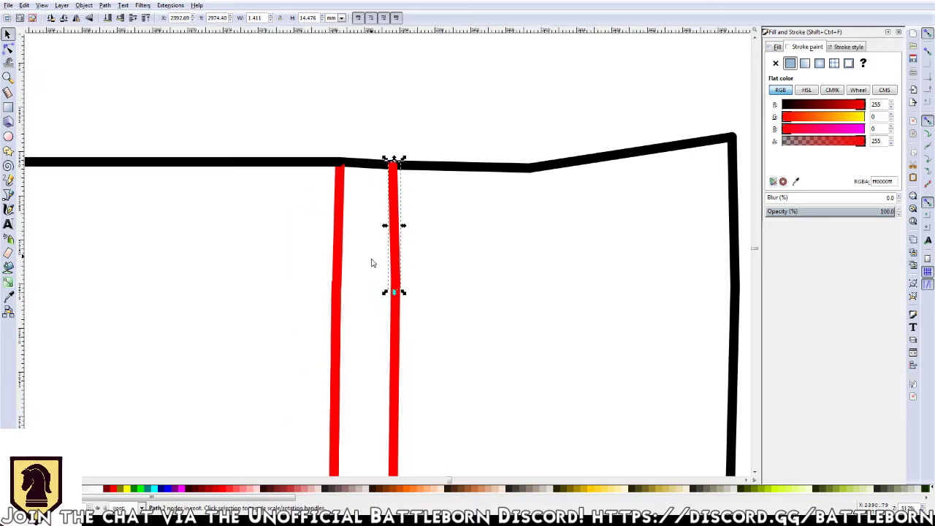
scroll(375, 278, "down", 1, "ctrl")
scroll(354, 310, "down", 1, "ctrl")
scroll(270, 365, "down", 1, "ctrl")
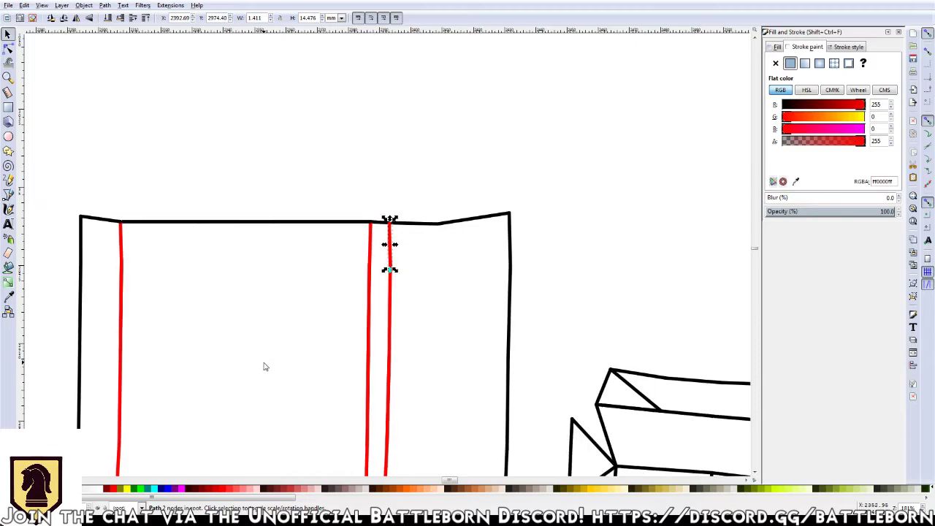
left_click_drag(265, 367, 322, 282)
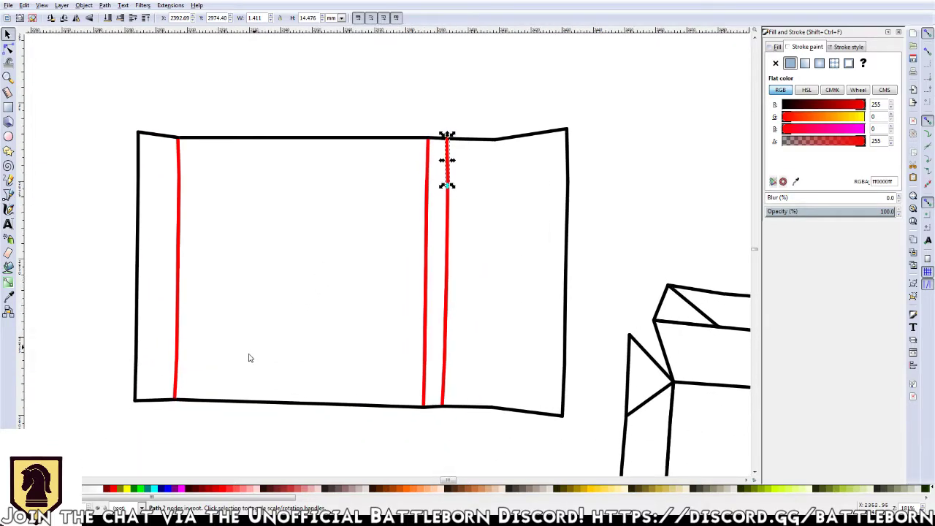
mouse_move(173, 384)
left_mouse_down()
mouse_move(226, 374)
mouse_move(177, 386)
left_mouse_up()
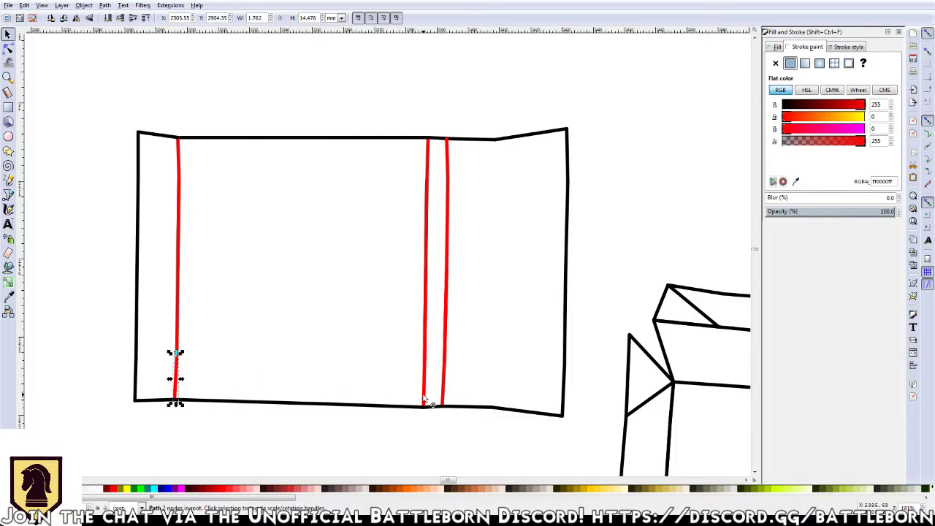
Move red segments off the middle fold line and delete the two black segments exposed beneath
left_click_drag(426, 386, 354, 374)
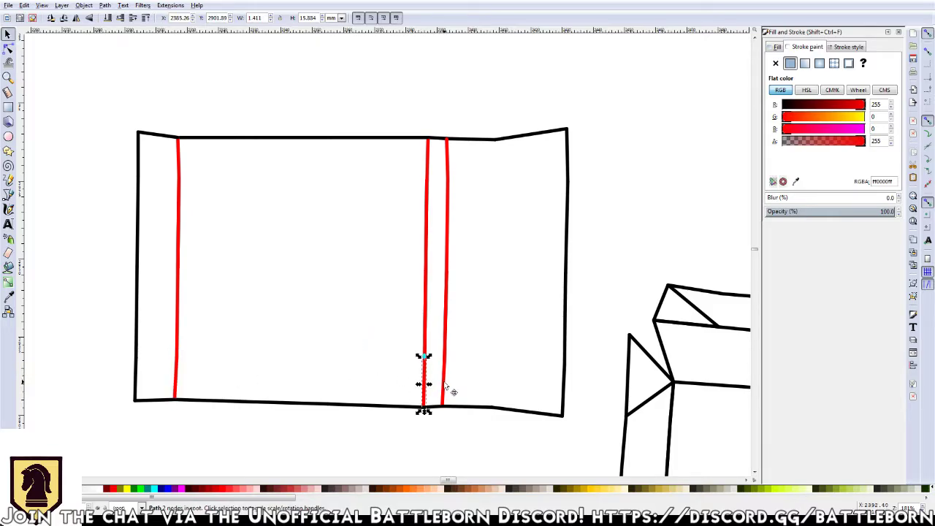
left_click_drag(436, 385, 450, 380)
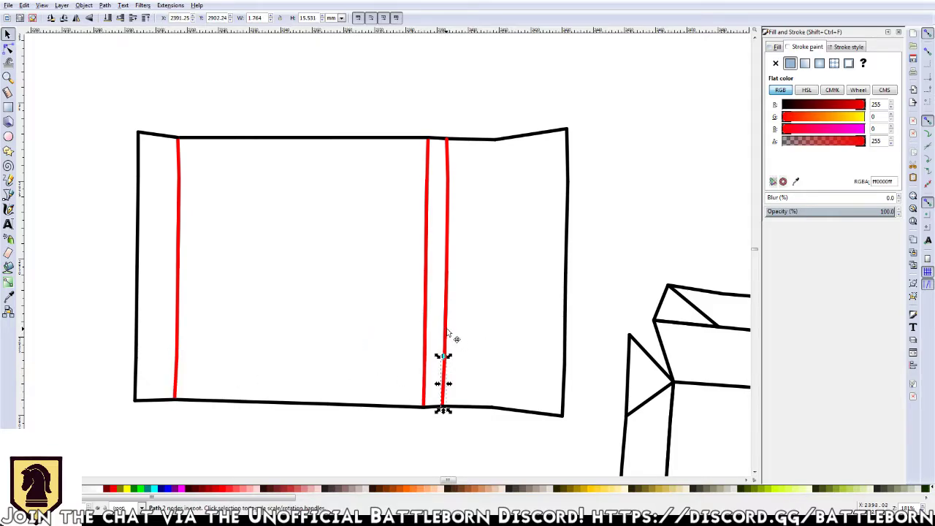
left_click_drag(449, 333, 515, 335)
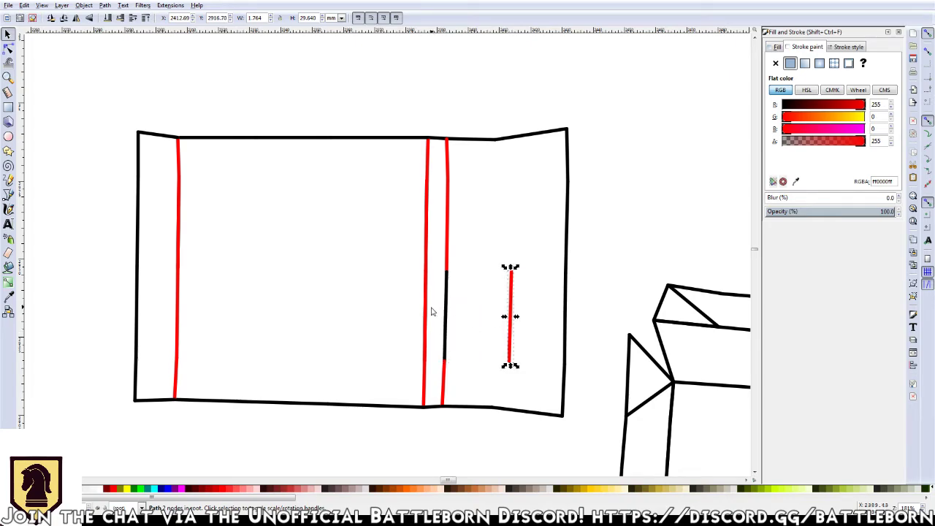
left_click_drag(426, 317, 378, 317)
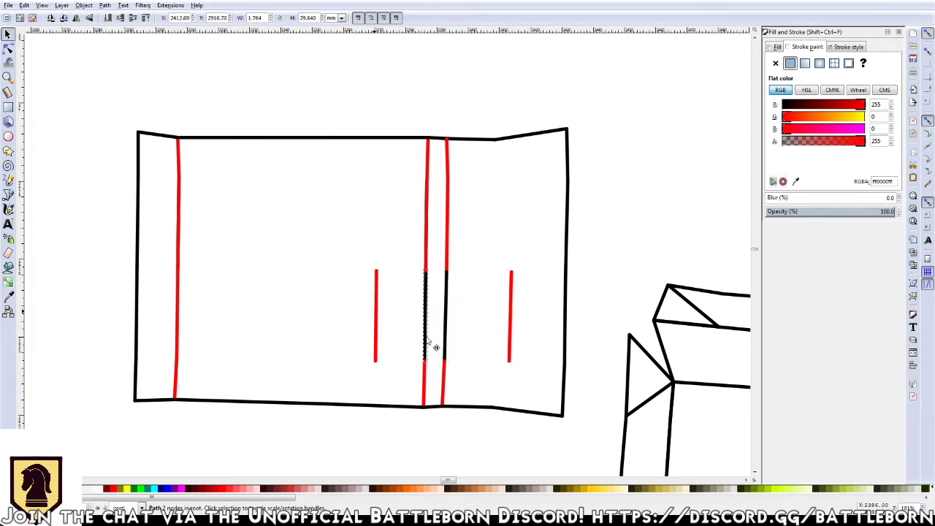
left_click(447, 327)
key("Delete")
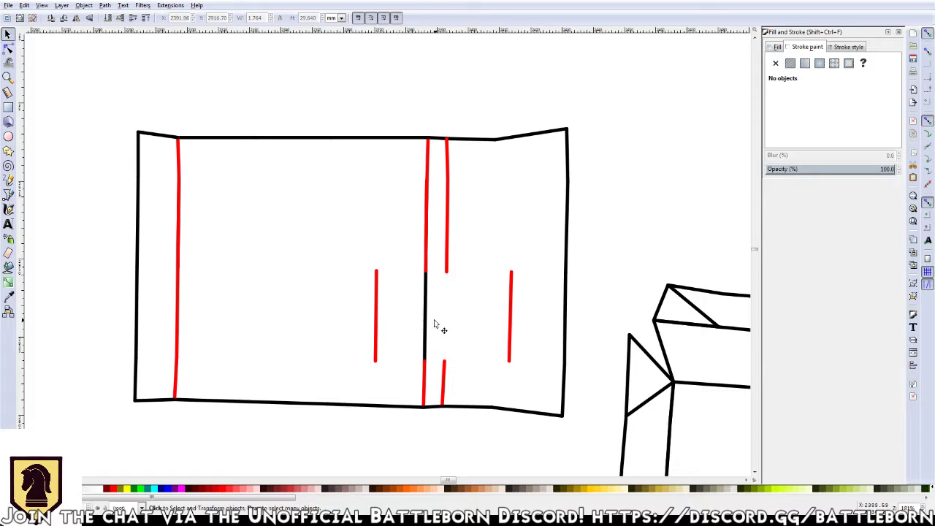
left_click(427, 322)
key("Delete")
Move the displaced red segments back onto their fold lines under the upper piece
scroll(447, 326, "up", 1)
scroll(448, 327, "up", 1)
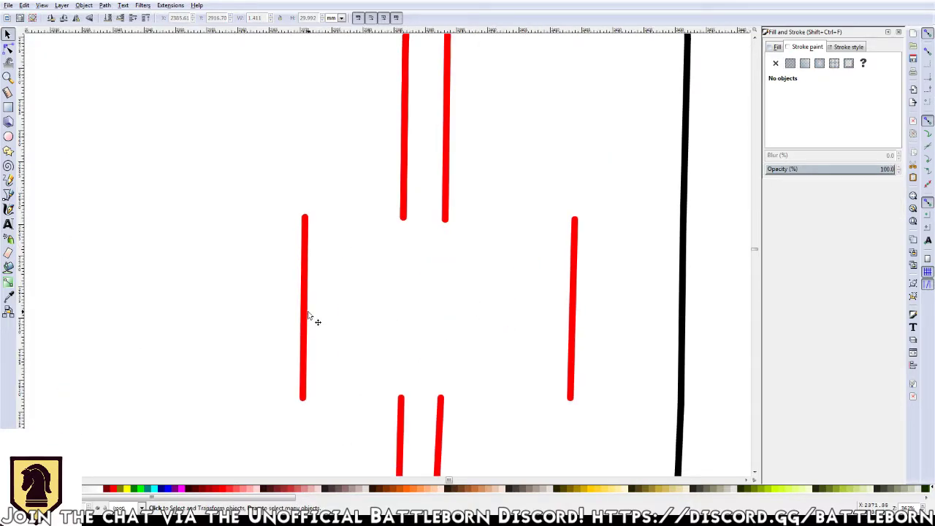
left_click_drag(309, 317, 406, 313)
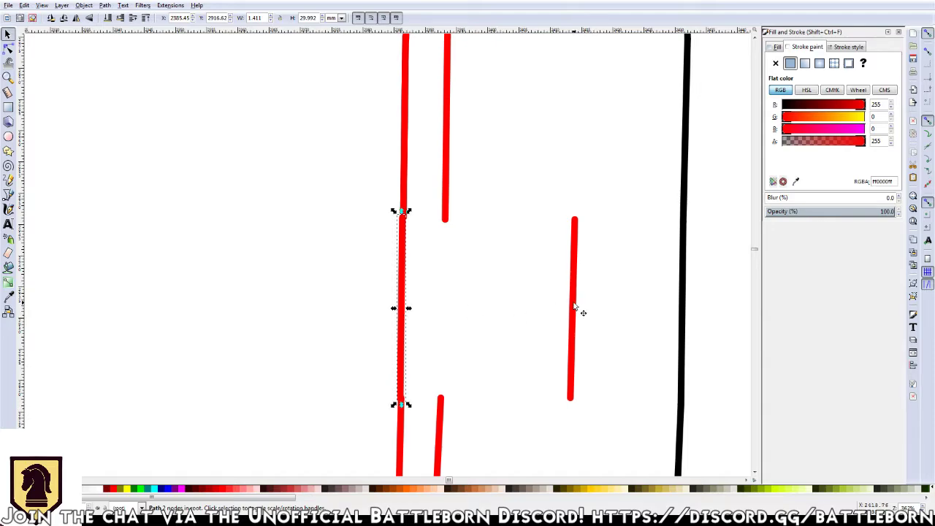
left_click_drag(577, 310, 445, 306)
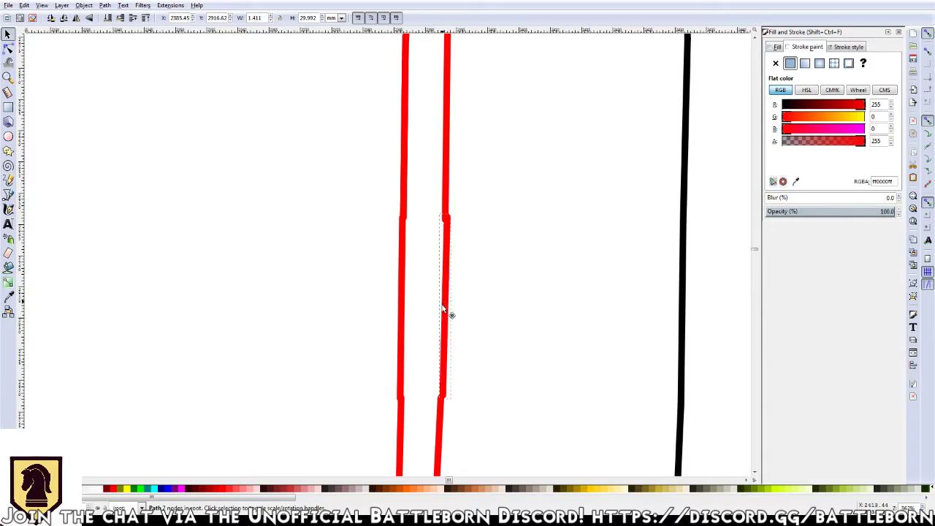
left_click(442, 303)
left_click_drag(433, 215, 440, 181)
left_click(448, 167)
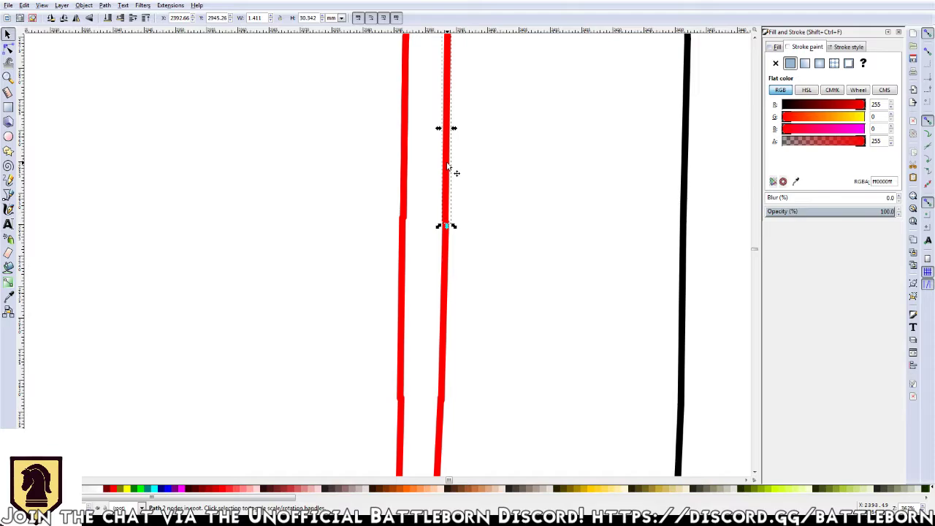
key("shift")
key("shift+Right")
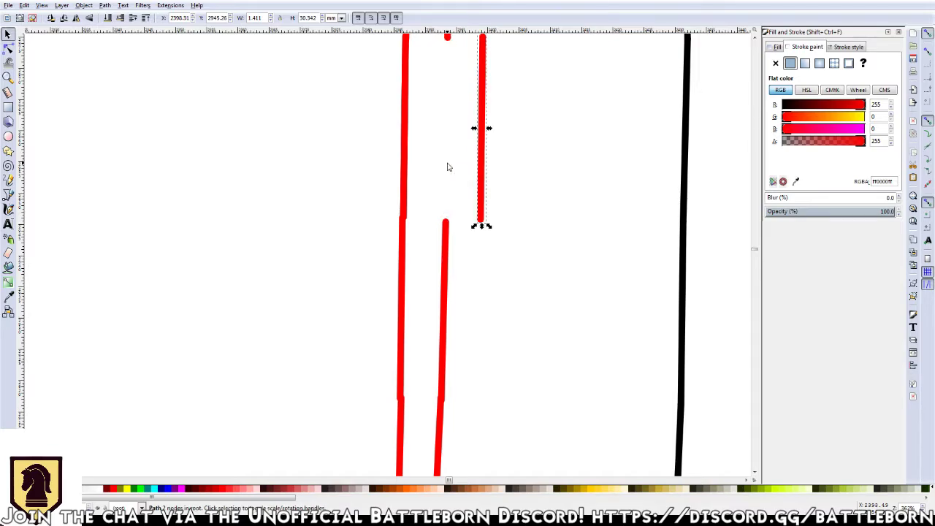
key("ctrl+z")
Delete the black duplicate under the upper-left red segment and shift the red segment back into line
left_click(407, 155)
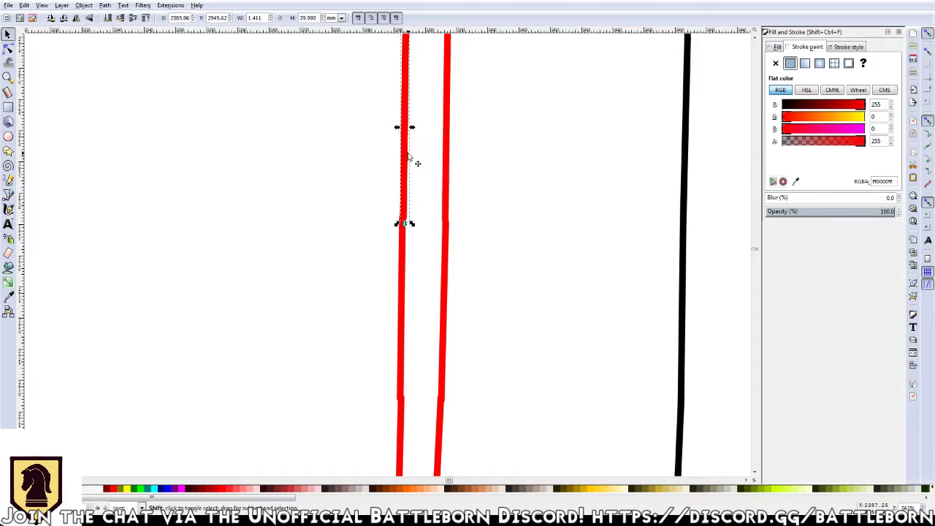
key("shift+Left")
left_click(407, 155)
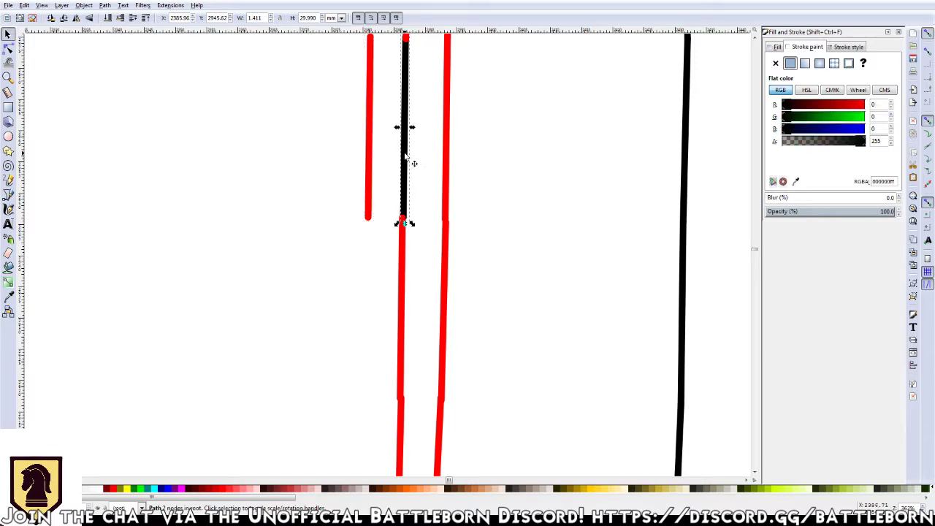
key("Delete")
left_click(368, 152)
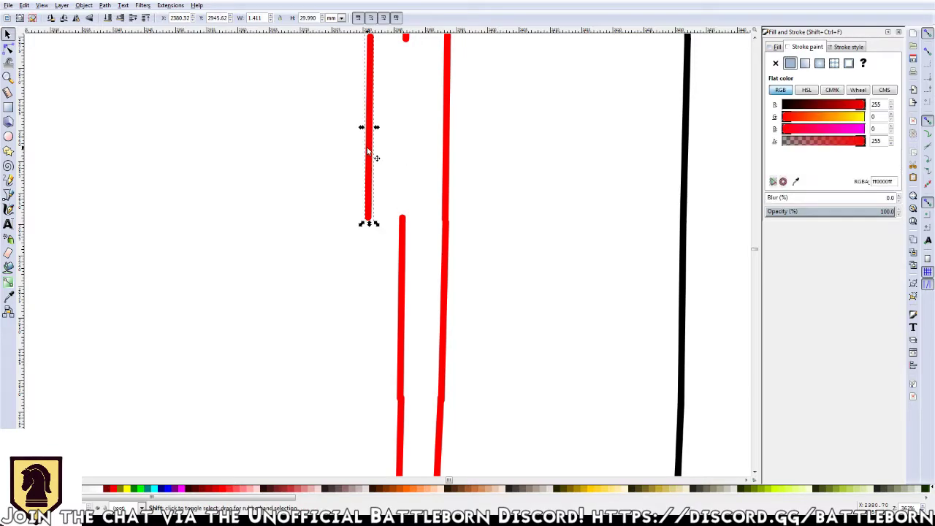
key("shift+Right")
left_click(360, 103)
Remove the black segment hidden under the left red fold line and realign the red segments
scroll(359, 229, "up", 1)
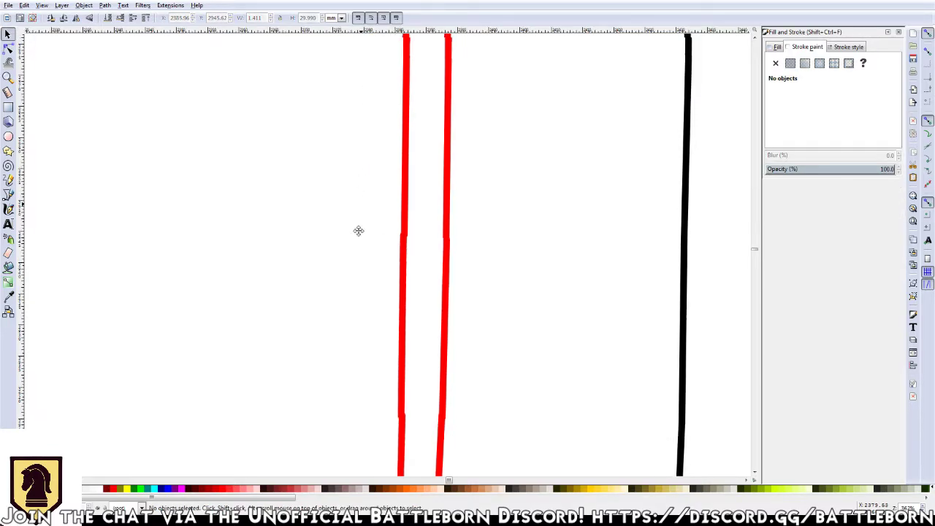
scroll(359, 229, "up", 5)
scroll(378, 375, "down", 2)
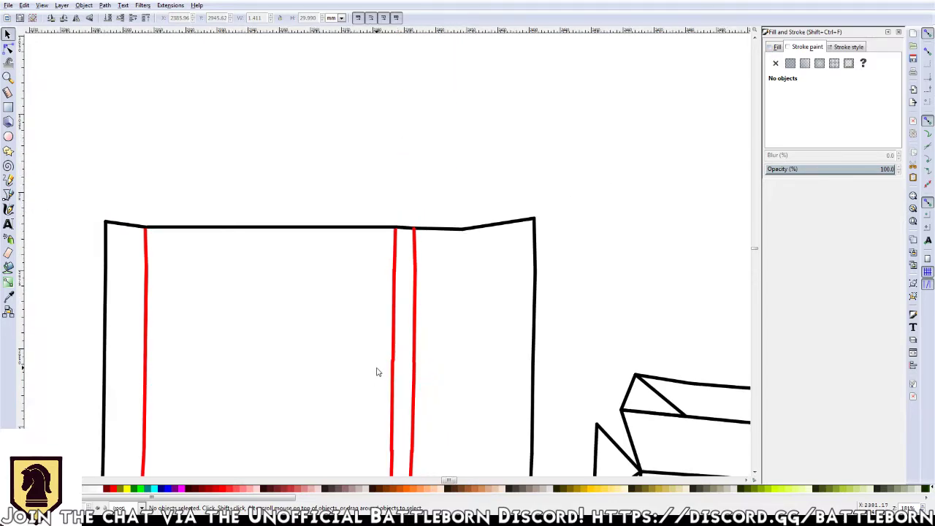
scroll(377, 379, "down", 1)
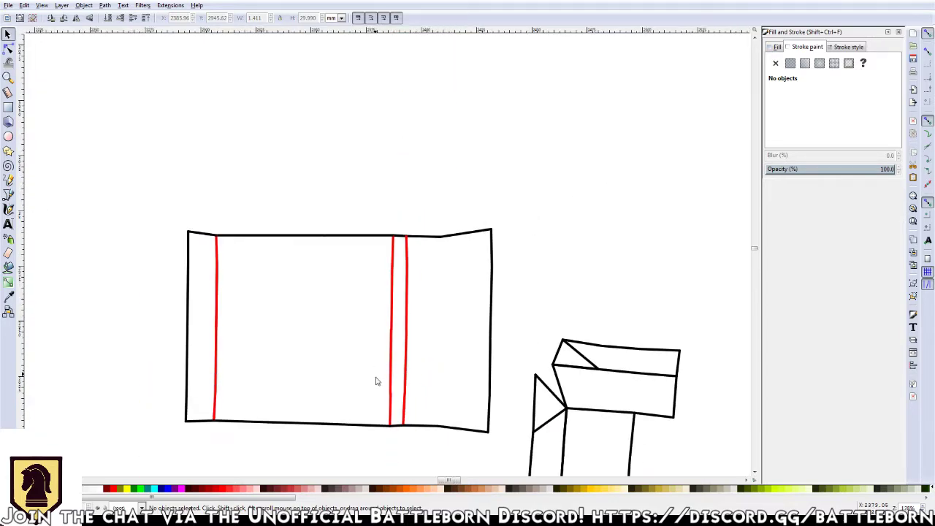
left_click(217, 295)
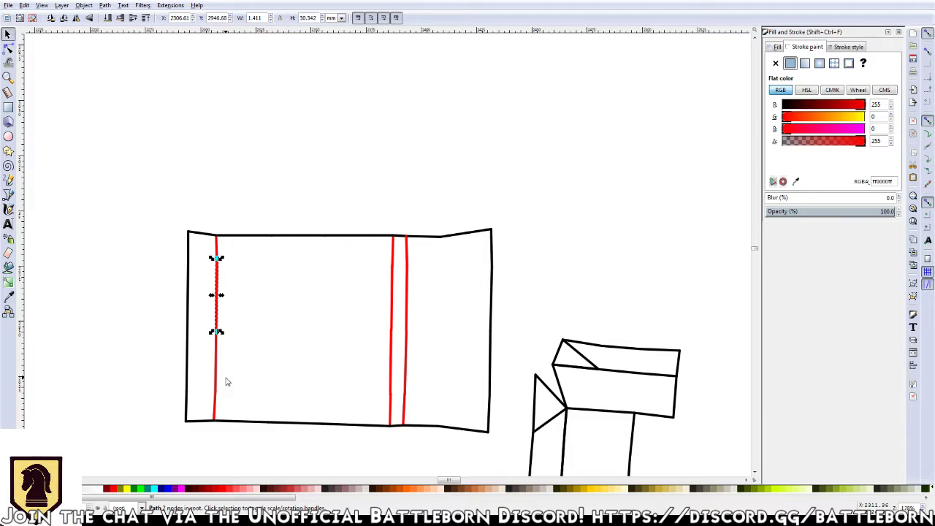
key("shift+Right")
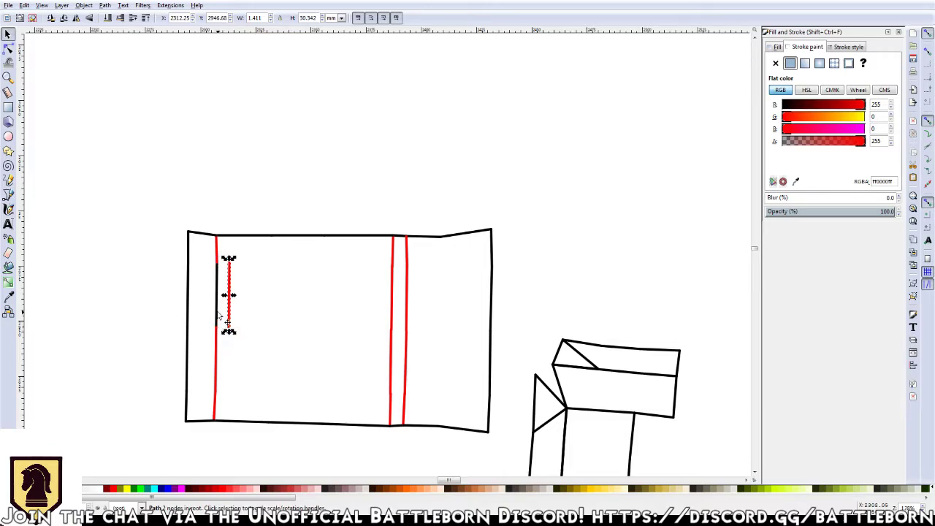
left_click(218, 316)
key("Delete")
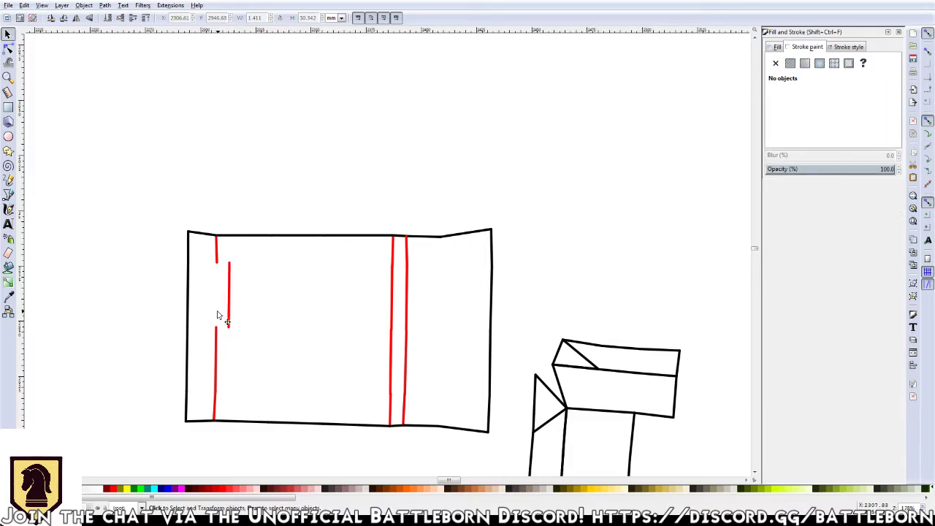
left_click(228, 315)
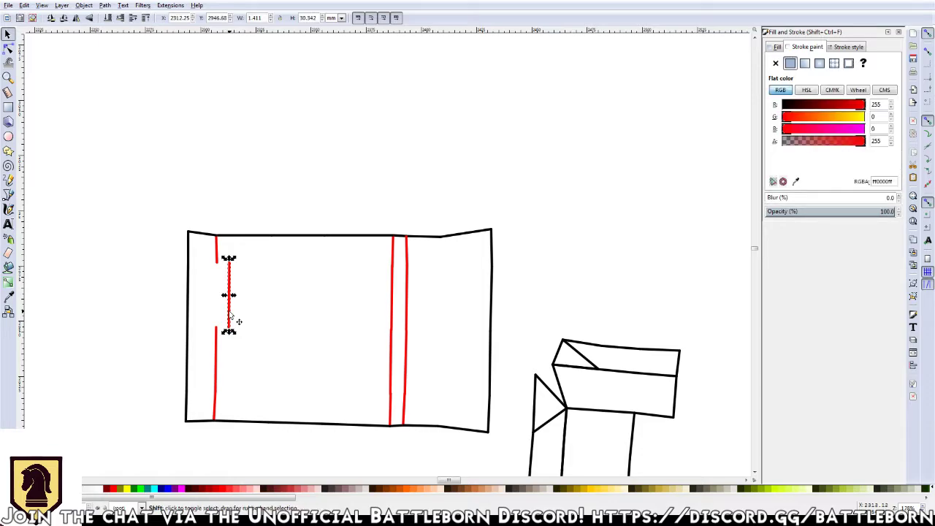
key("shift+Left")
key("shift+Down")
key("shift+Down")
key("shift+Down")
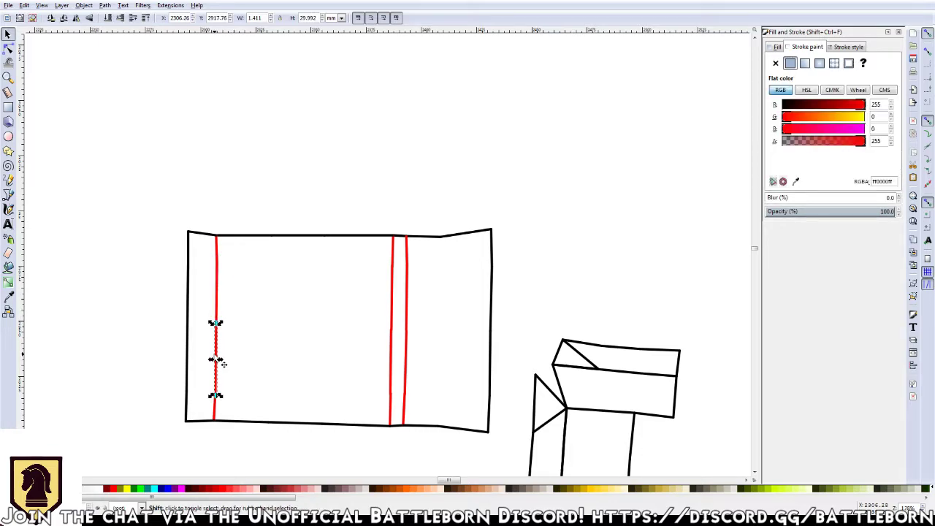
key("shift+Right")
key("shift+Left")
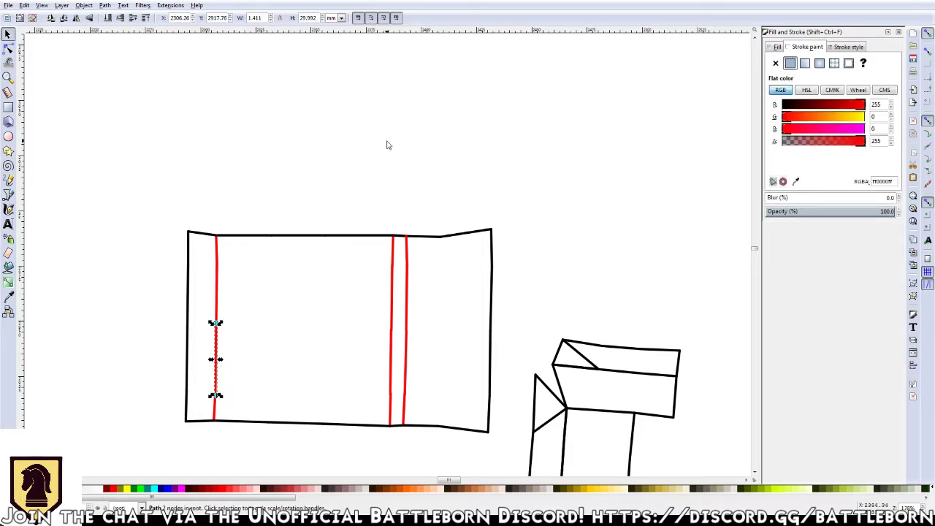
left_click(388, 145)
Group all 34 paths of the rectangular piece into one object
left_click_drag(139, 159, 501, 457)
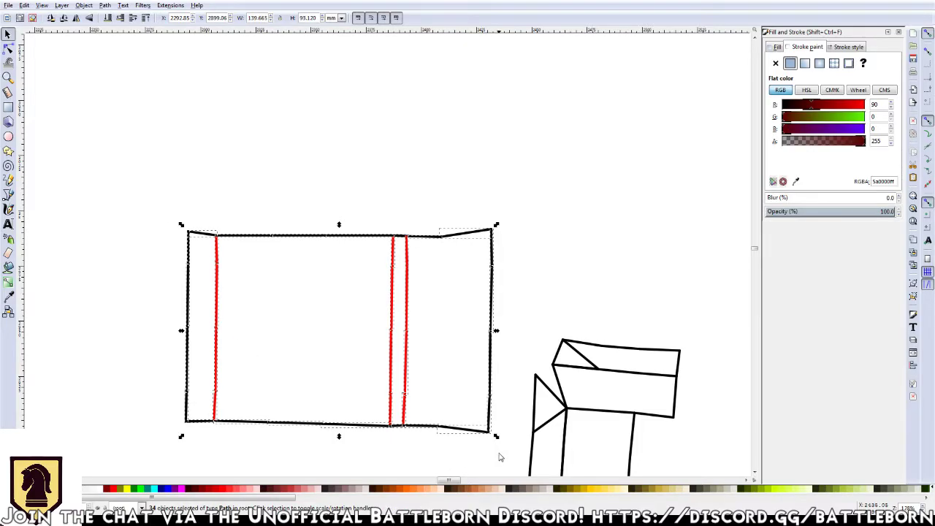
key("ctrl+g")
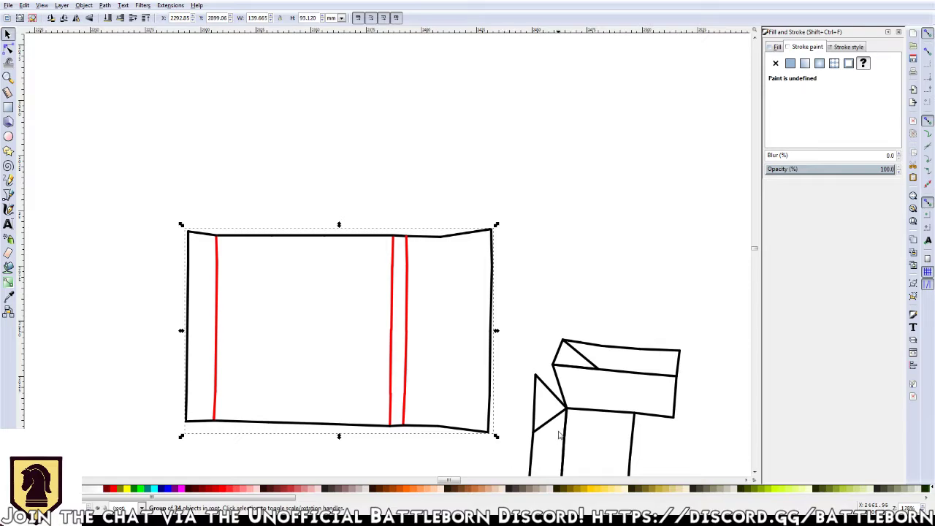
left_click_drag(577, 425, 471, 313)
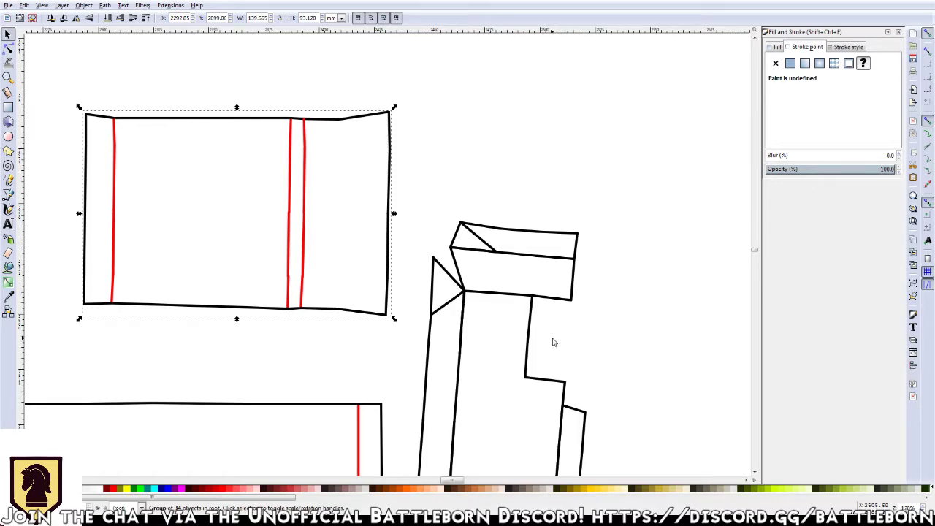
Delete the stray diagonal segment in the tall piece's top box
scroll(554, 426, "down", 5)
scroll(526, 329, "right", 2)
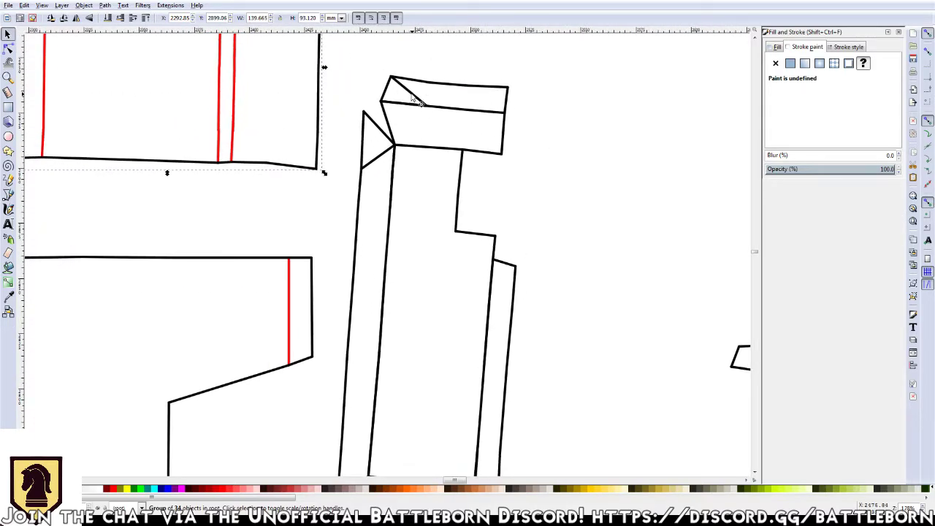
left_click(412, 93)
left_click(421, 161)
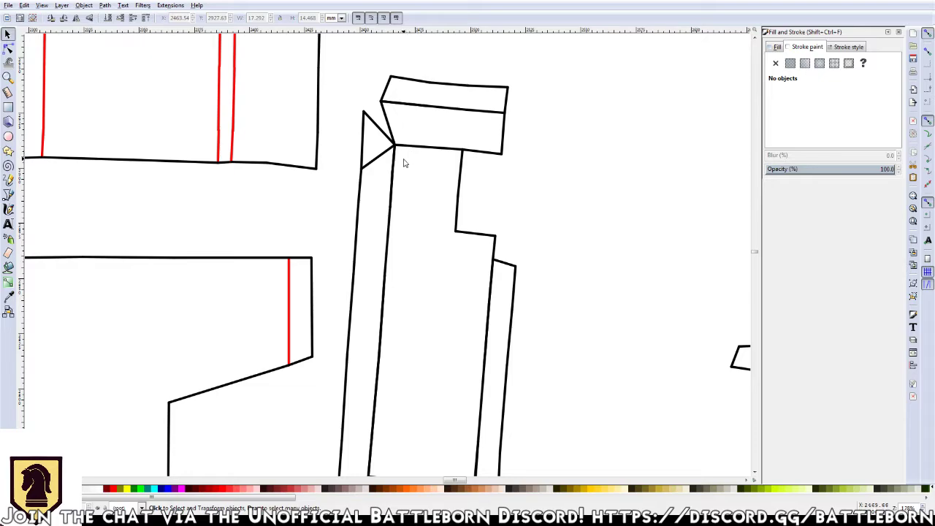
left_click(378, 158)
key("Delete")
Delete the horizontal notch segment and the two short segments on the right edge
scroll(426, 161, "down", 4)
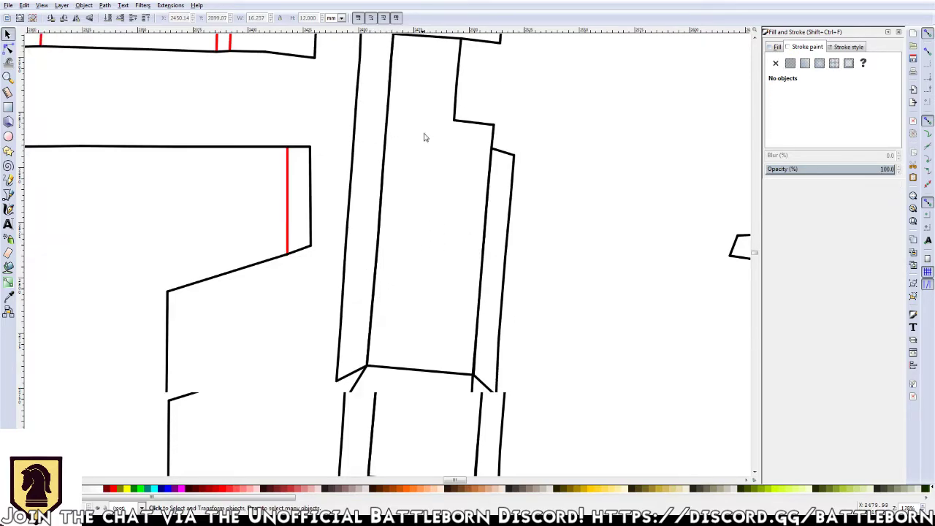
left_click(475, 123)
key("Delete")
left_click(456, 103)
key("Delete")
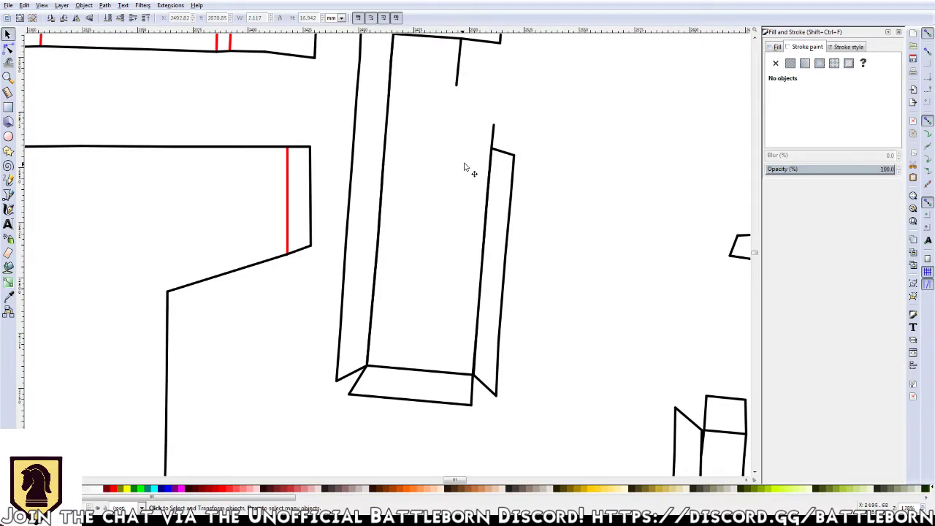
left_click(459, 78)
key("Delete")
Join the end nodes of the two short vertical segments below the top box with the Node tool
scroll(436, 292, "up", 5)
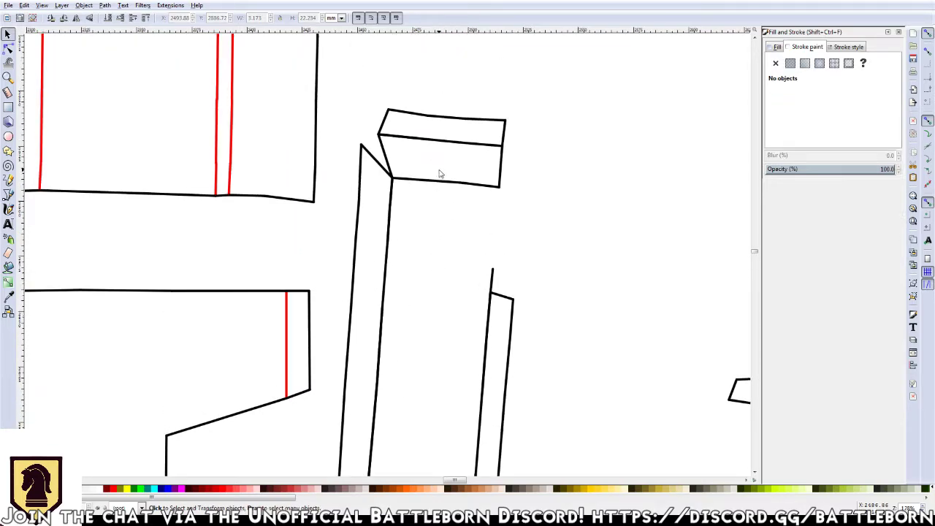
left_click(484, 187)
left_click(493, 278, "shift")
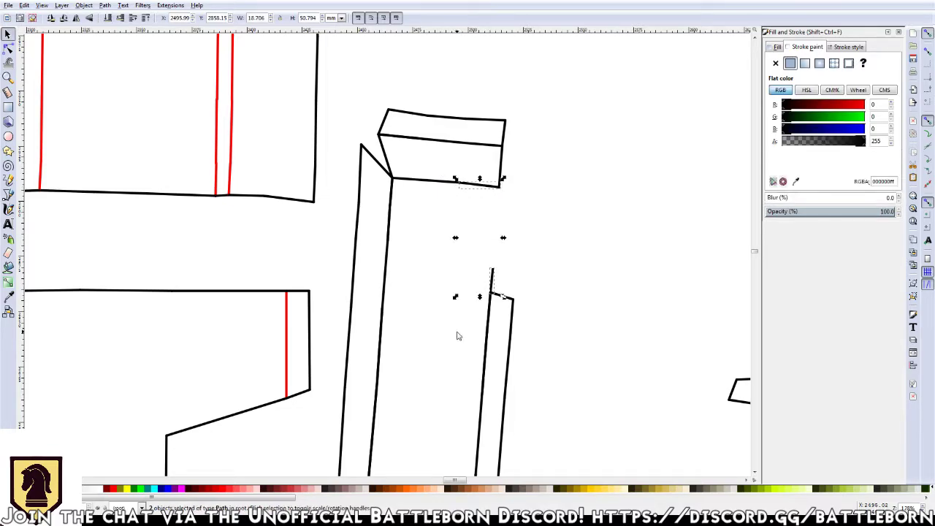
key("n")
left_click_drag(512, 277, 477, 181)
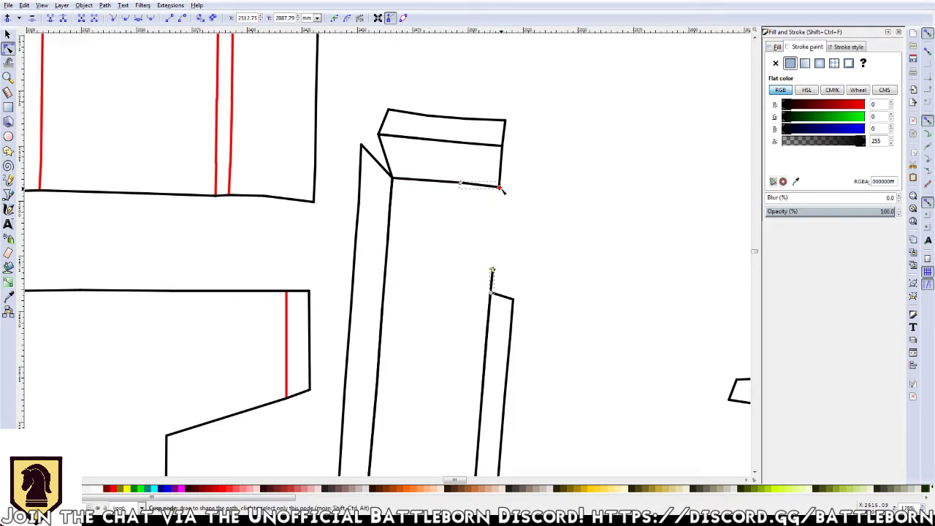
key("shift+j")
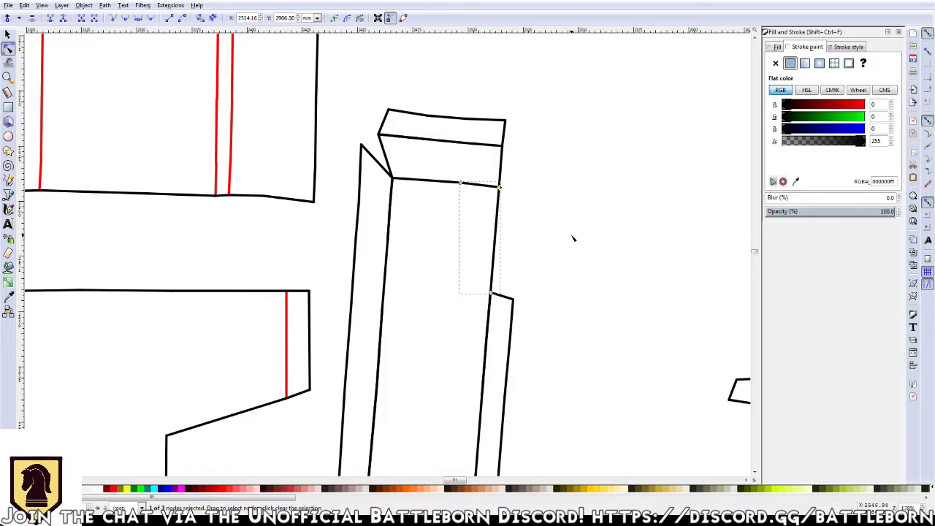
left_click(573, 239)
Undo the last two changes and reselect the short lines around the gap for node editing
left_click(477, 144)
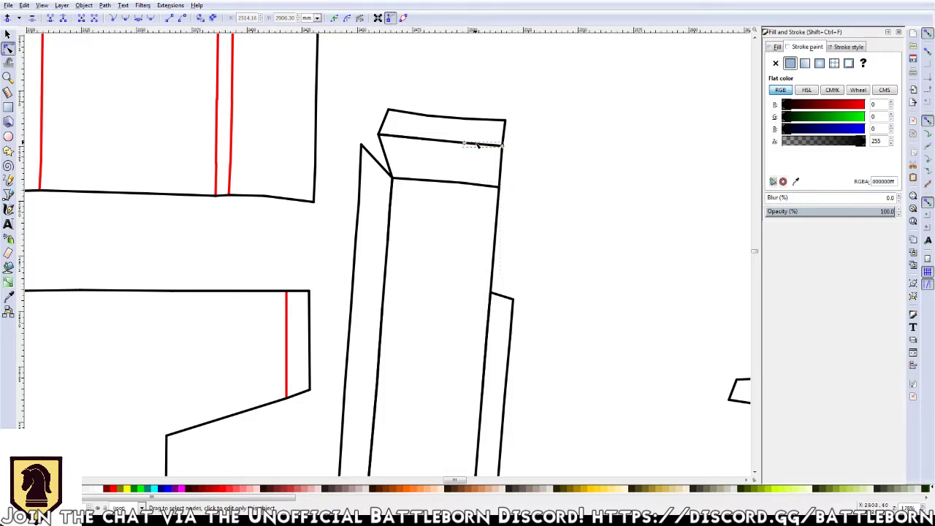
key("s")
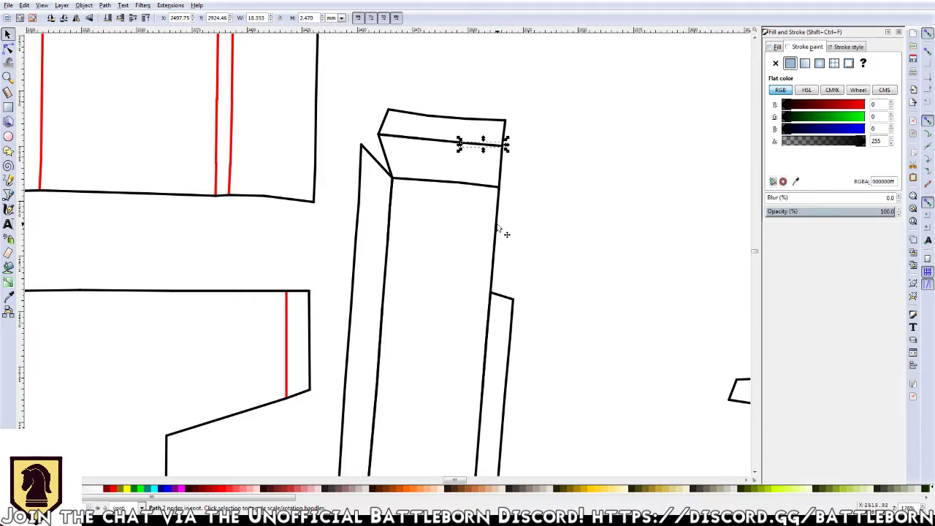
key("ctrl+z")
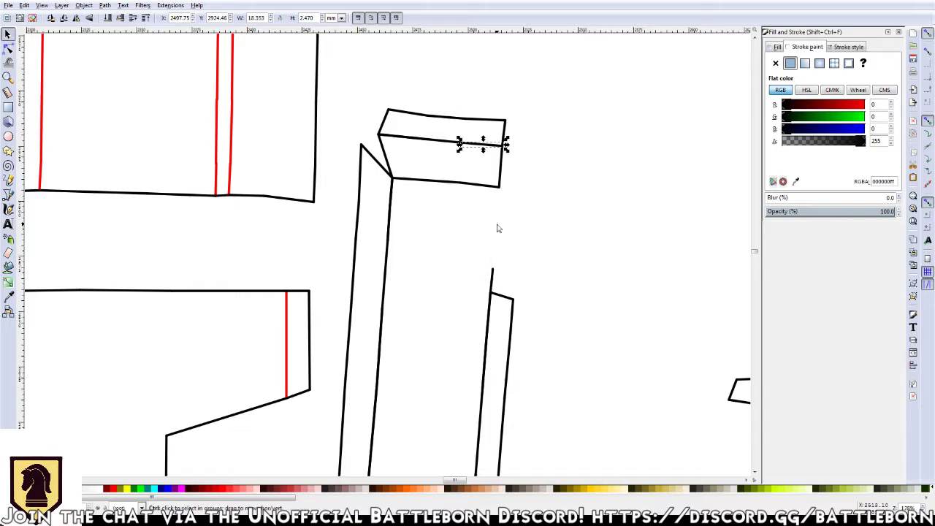
key("ctrl+z")
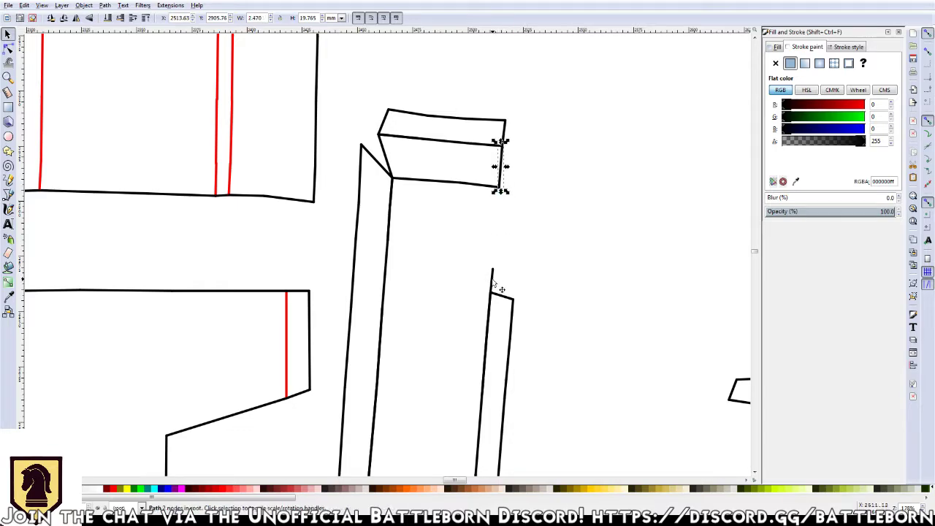
left_click(497, 289, "shift")
key("n")
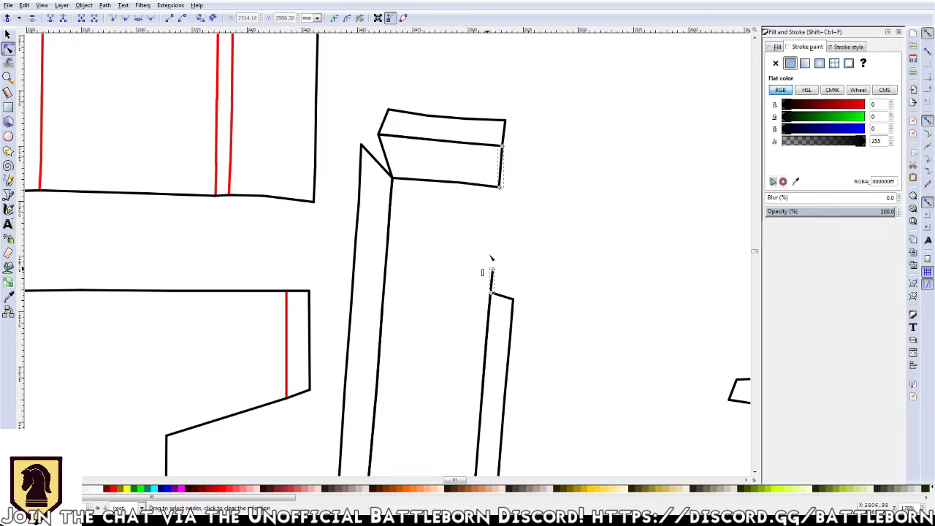
Extend the lower edge to the box corner and select the tall piece's top, bottom and left fold segments
left_click_drag(492, 271, 500, 188)
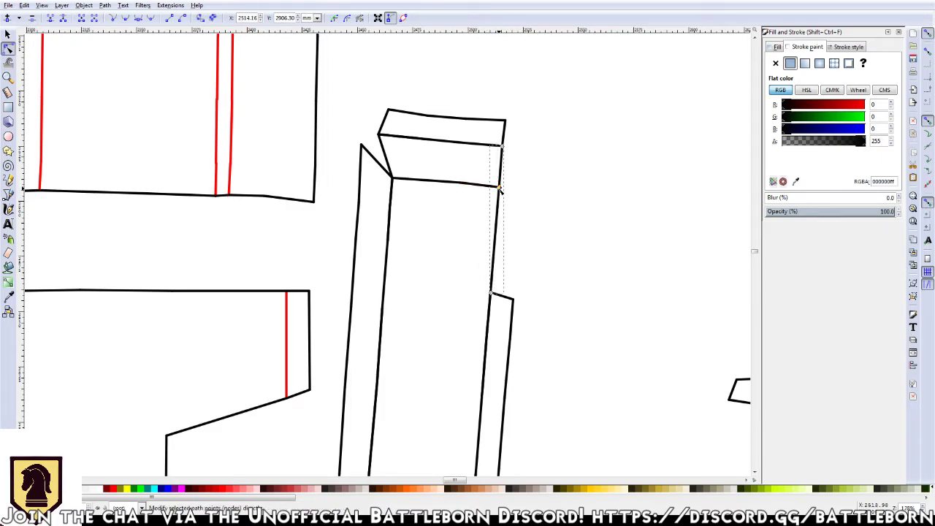
key("s")
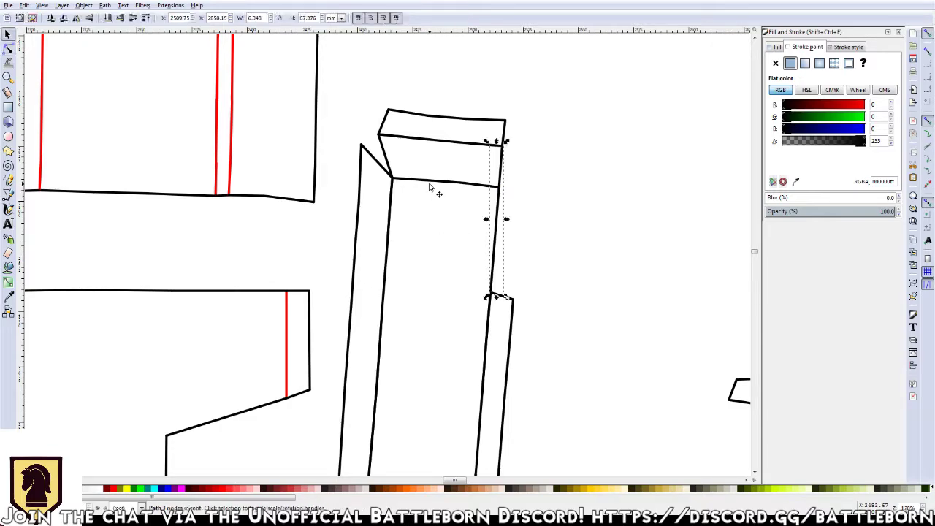
left_click(439, 182)
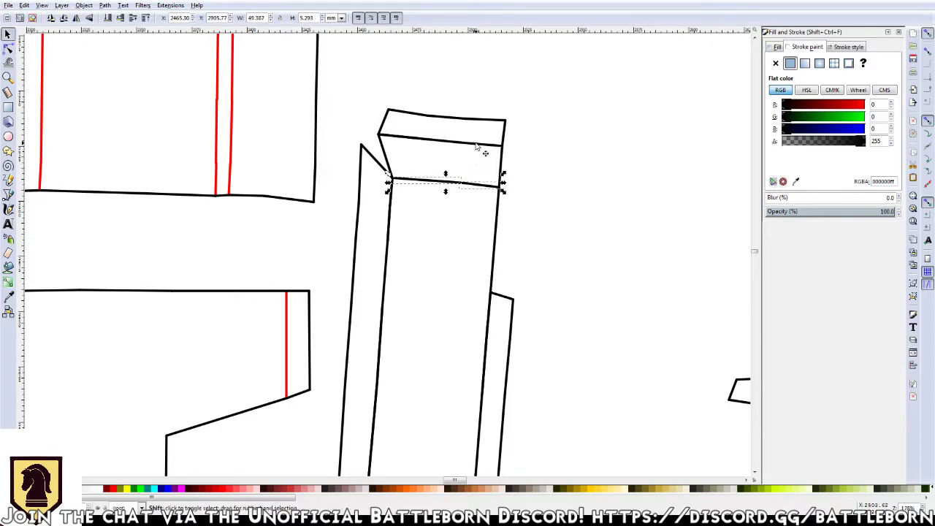
left_click(468, 142, "shift")
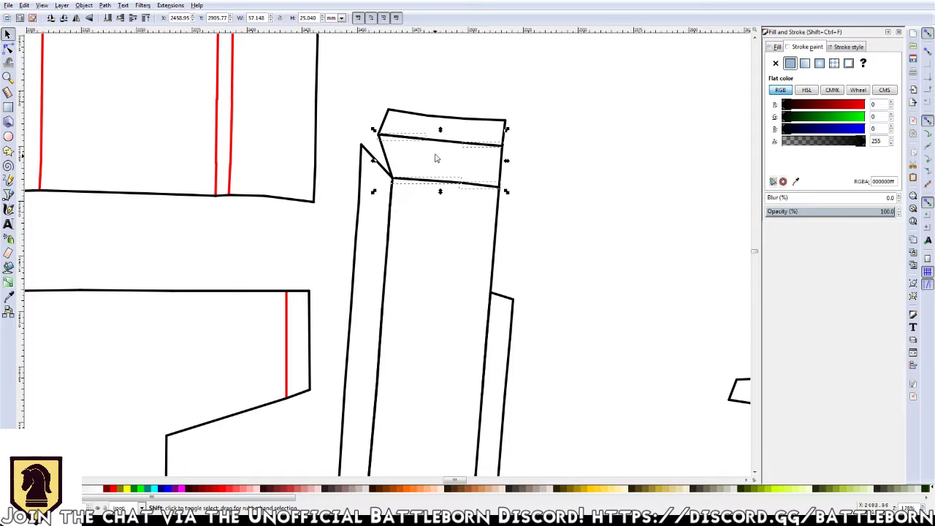
left_click(388, 240, "shift")
left_click(386, 277, "shift")
left_click(381, 329, "shift")
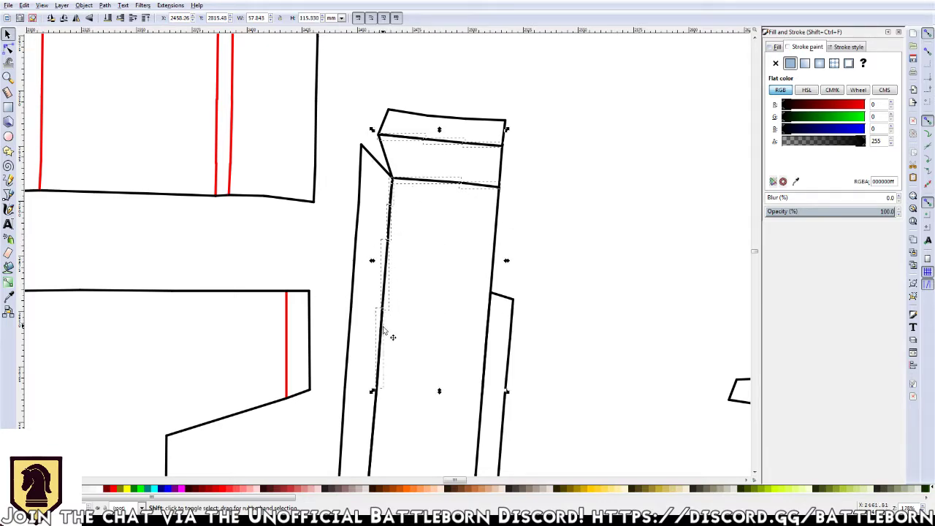
left_click(489, 354, "shift")
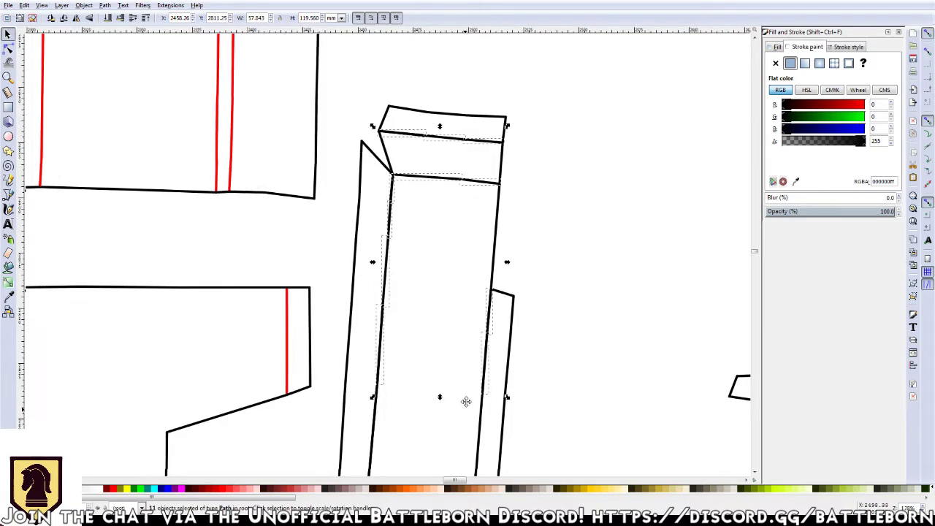
Add the remaining side and bottom fold lines and turn them red (stroke R 255)
scroll(475, 321, "down", 5)
left_click(504, 239, "shift")
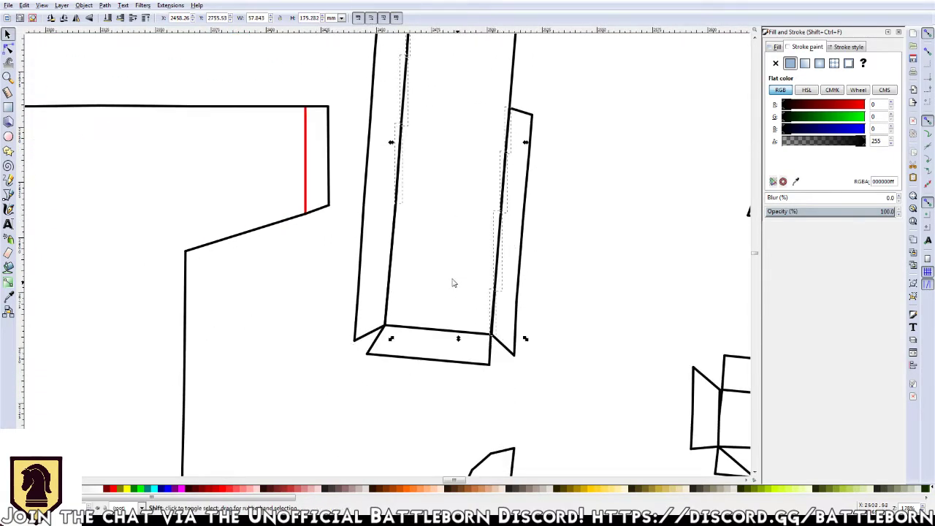
left_click(393, 238, "shift")
left_click(388, 301, "shift")
left_click(462, 325, "shift")
left_click_drag(791, 108, 866, 106)
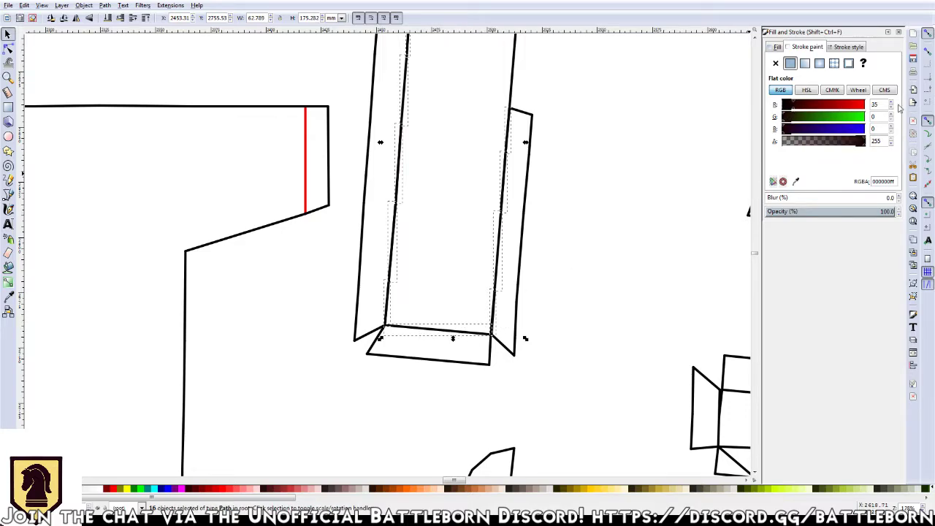
Deselect the red fold lines and check the line at the bottom corner
scroll(553, 319, "up", 1, "ctrl")
scroll(553, 319, "up", 2, "ctrl")
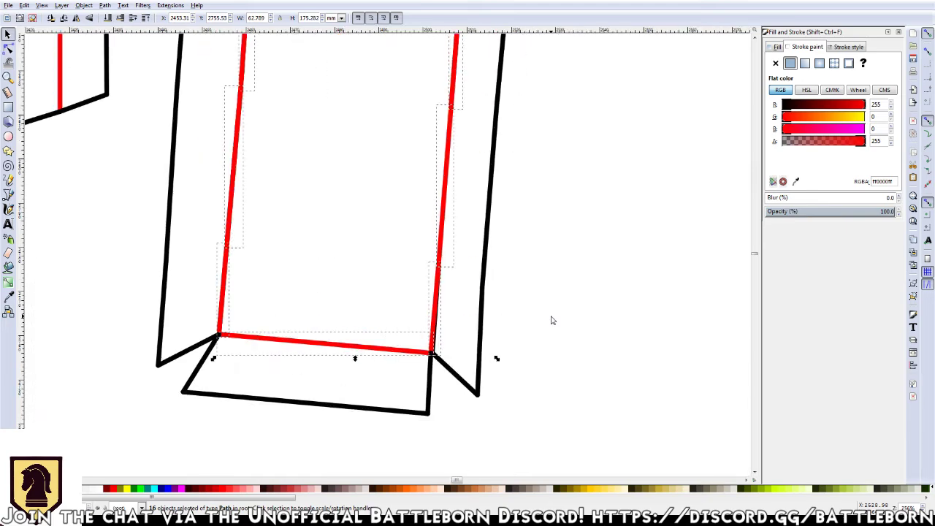
scroll(543, 320, "up", 1, "ctrl")
scroll(360, 394, "up", 1, "ctrl")
key("Escape")
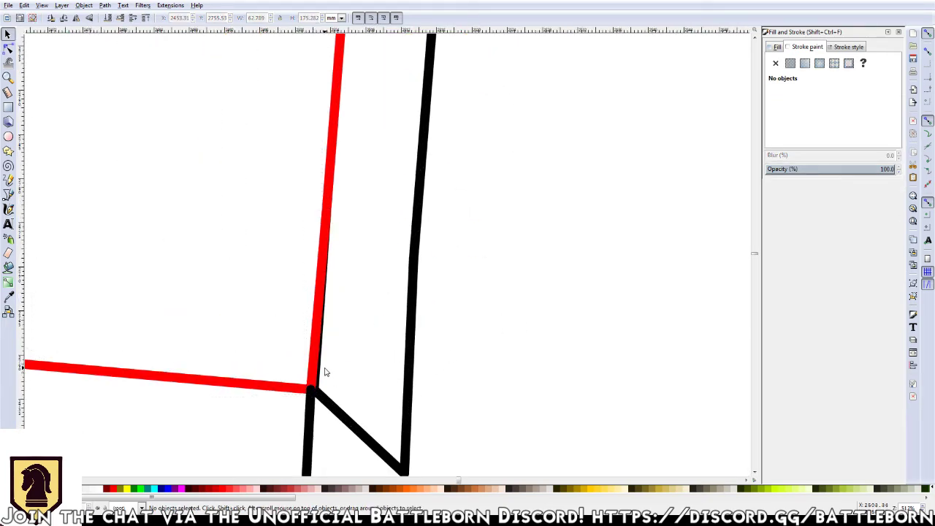
left_click(326, 376)
key("Escape")
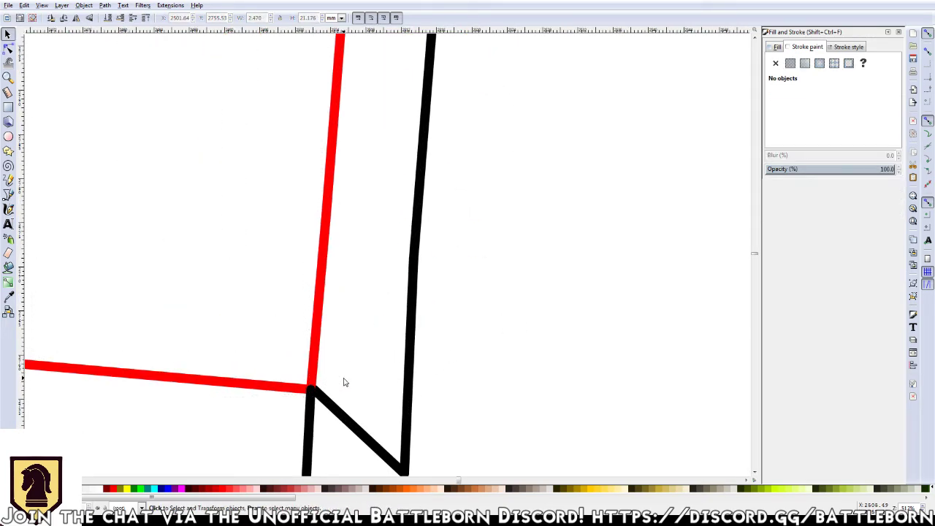
Delete the extra lines across the bottom and top of the flapped piece
scroll(345, 383, "down", 1, "ctrl")
scroll(345, 382, "down", 1, "ctrl")
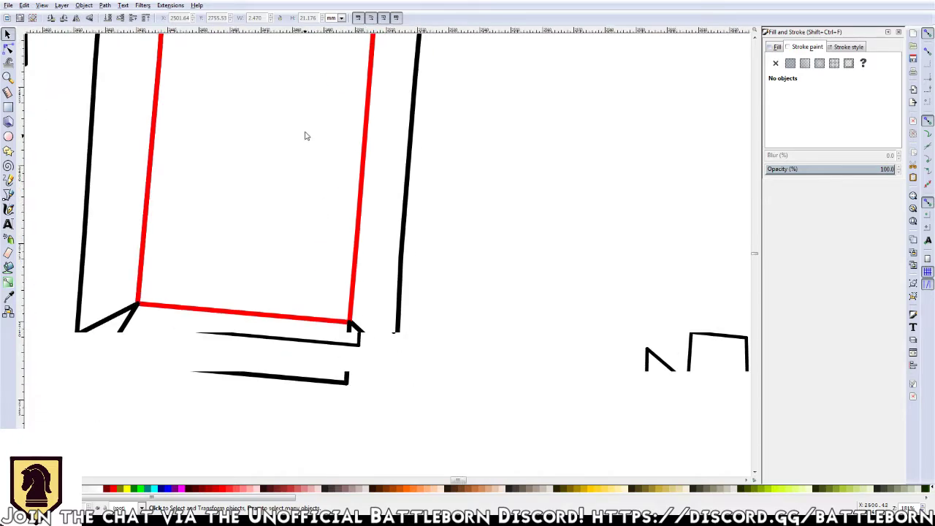
scroll(326, 213, "down", 1, "ctrl")
scroll(327, 241, "down", 1, "ctrl")
scroll(326, 258, "down", 1, "ctrl")
scroll(326, 255, "down", 1, "ctrl")
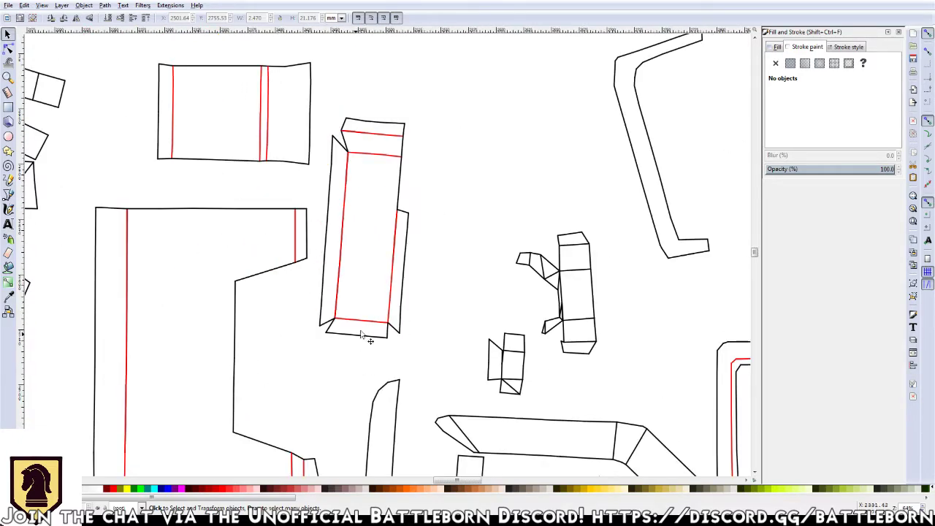
scroll(360, 333, "down", 1, "ctrl")
scroll(415, 280, "down", 1, "ctrl")
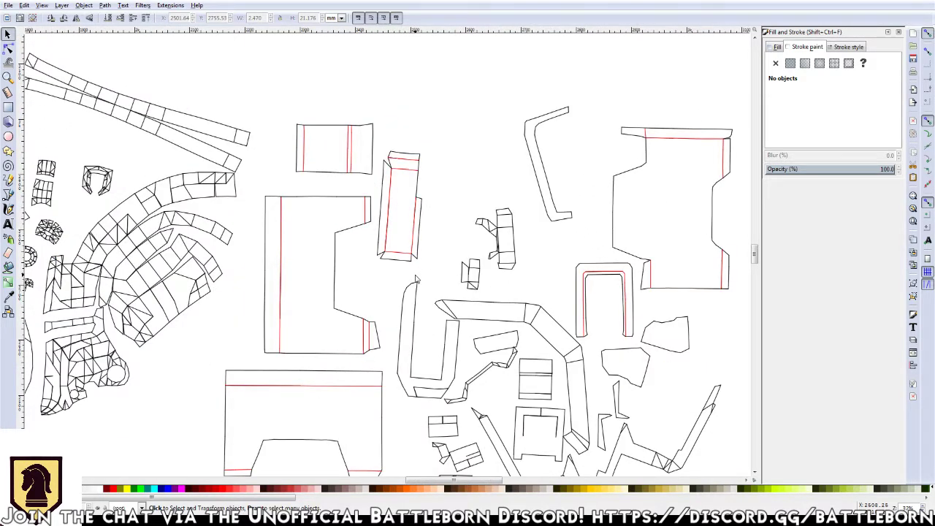
scroll(415, 278, "down", 1, "ctrl")
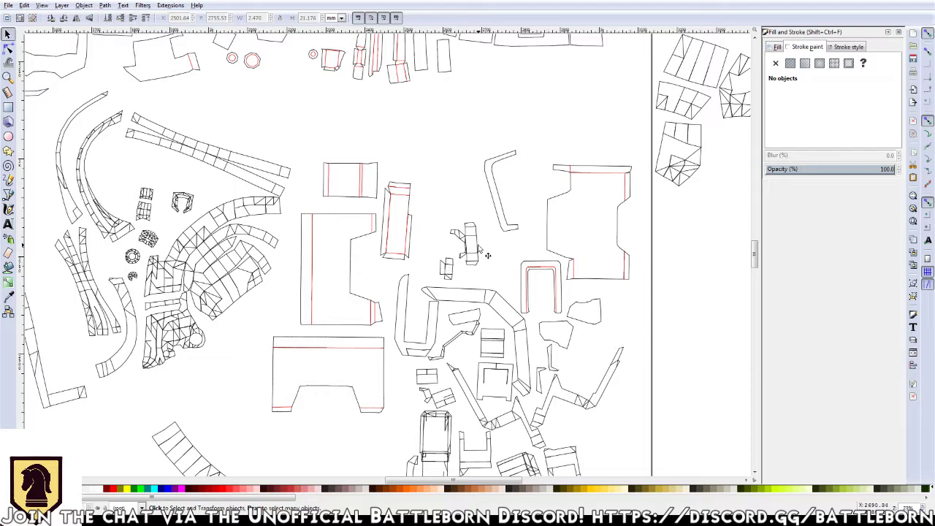
scroll(479, 249, "up", 1, "ctrl")
scroll(479, 250, "up", 2, "ctrl")
scroll(479, 249, "up", 1, "ctrl")
scroll(479, 250, "up", 1, "ctrl")
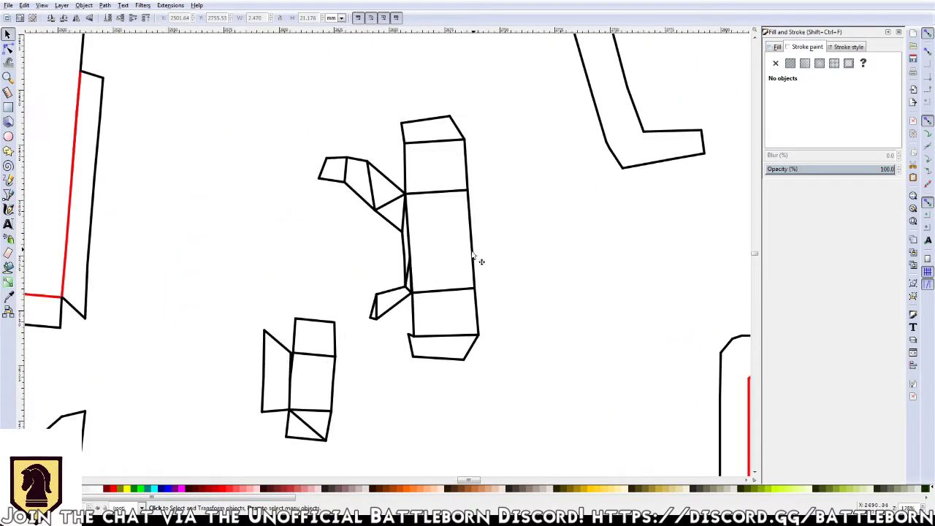
left_click(437, 338)
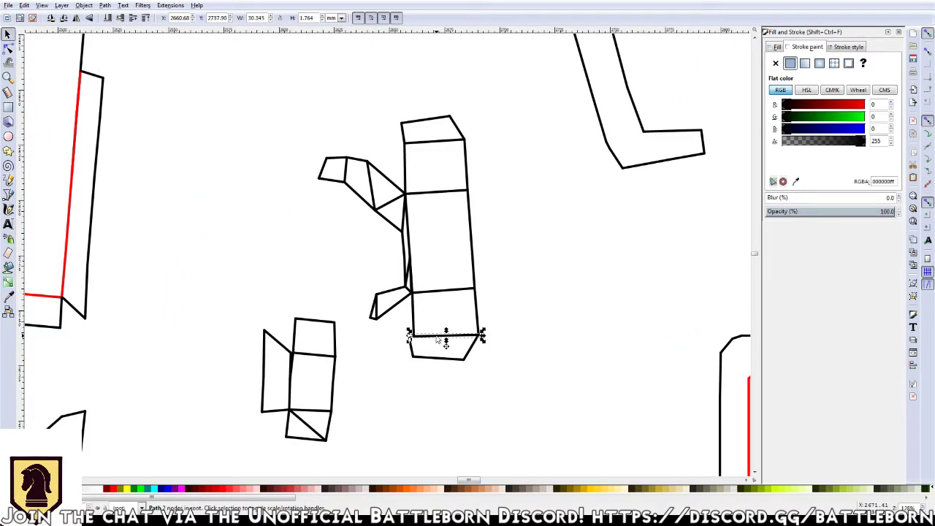
key("Delete")
left_click(440, 142)
key("Delete")
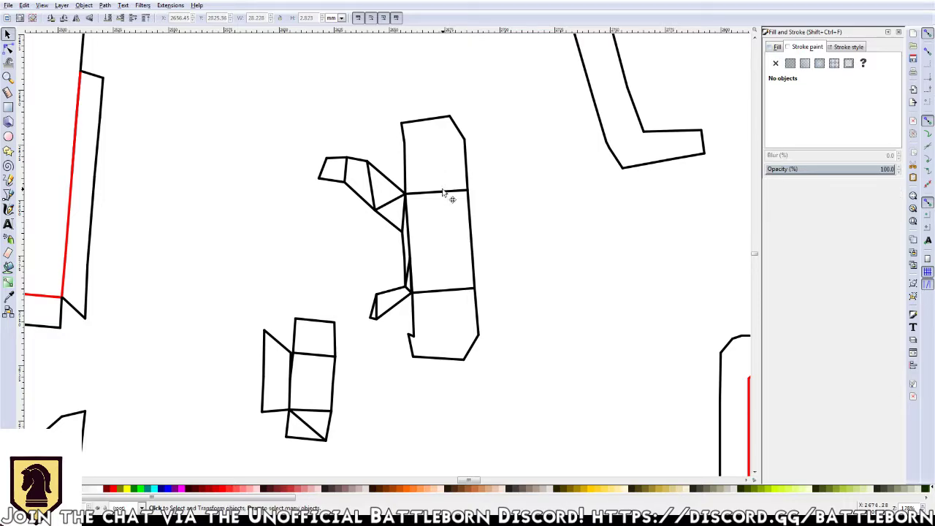
Turn the piece's upper and lower cross folds and left fold line red
left_click(444, 192)
left_click(412, 246, "shift")
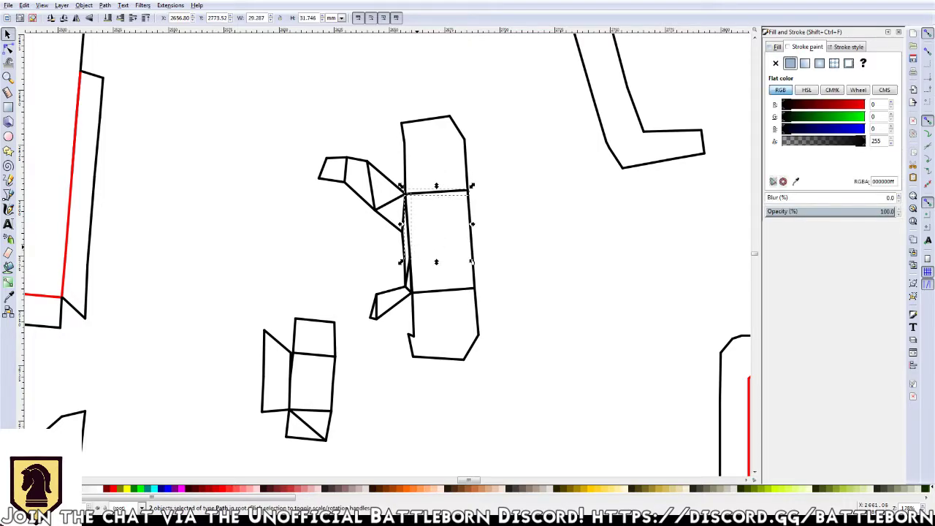
left_click(449, 291, "shift")
scroll(427, 285, "up", 2, "ctrl")
left_click(407, 286, "shift")
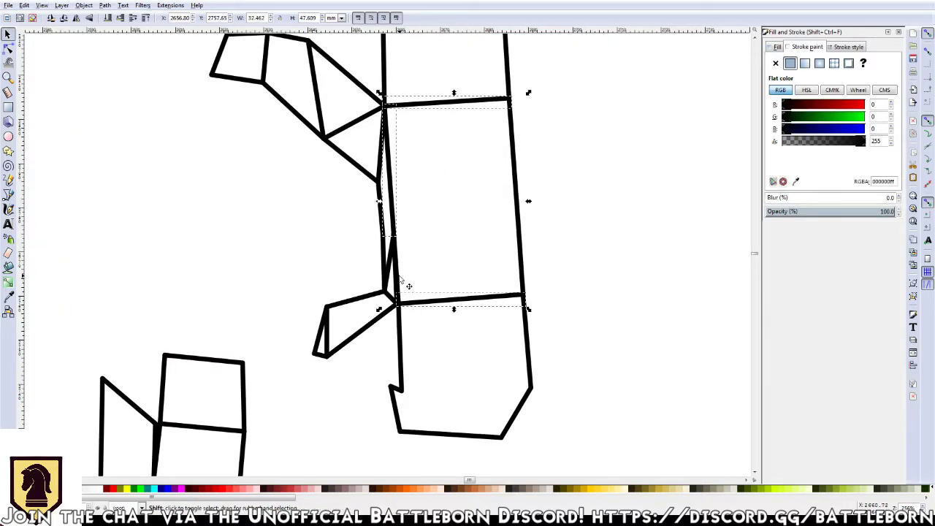
left_click_drag(798, 108, 904, 107)
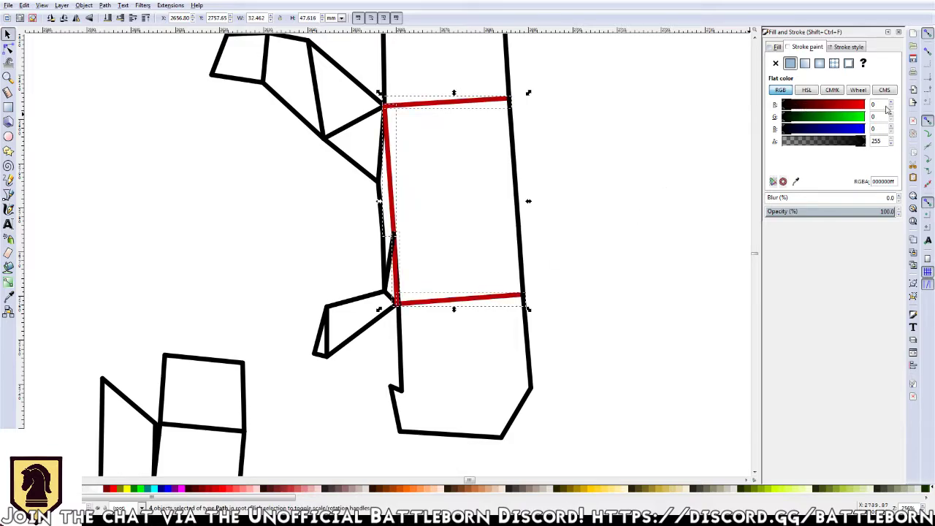
Delete the stray short line in the lower flap and inspect the spike beside the red fold
left_click(328, 334)
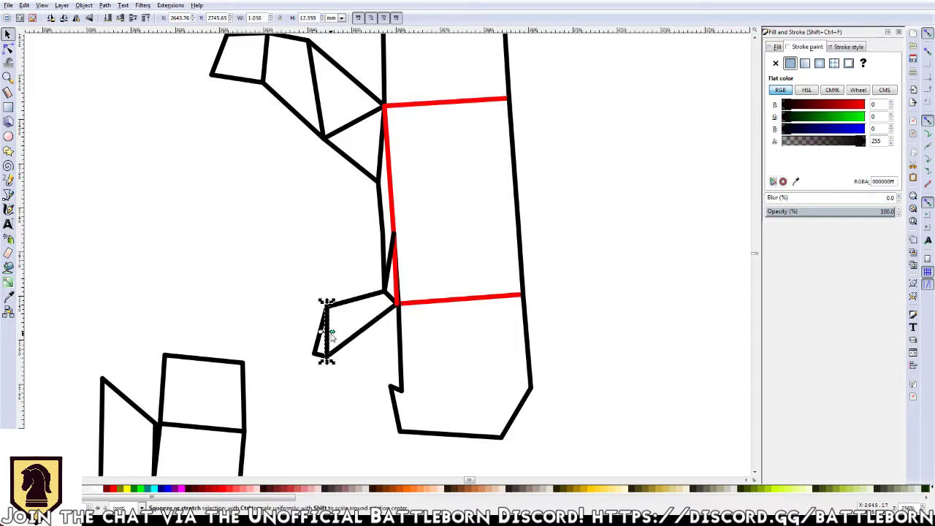
key("Delete")
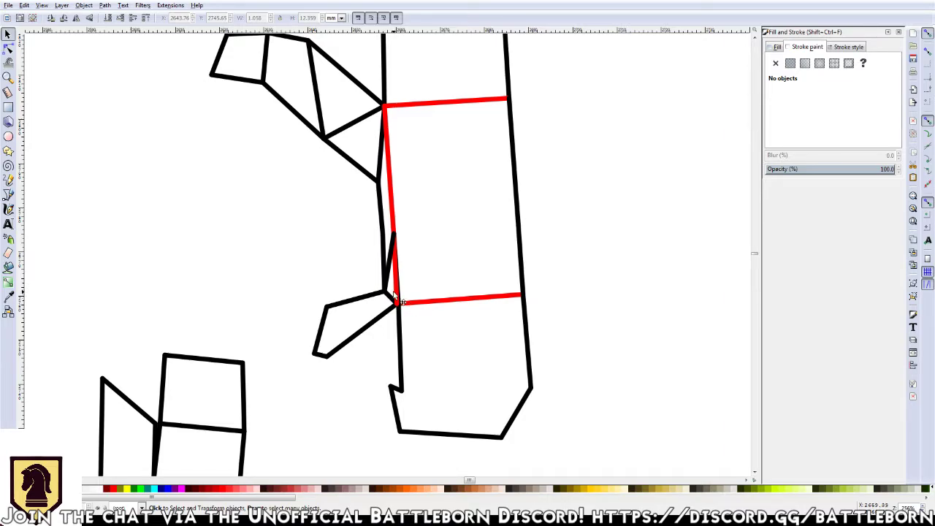
left_click(396, 303)
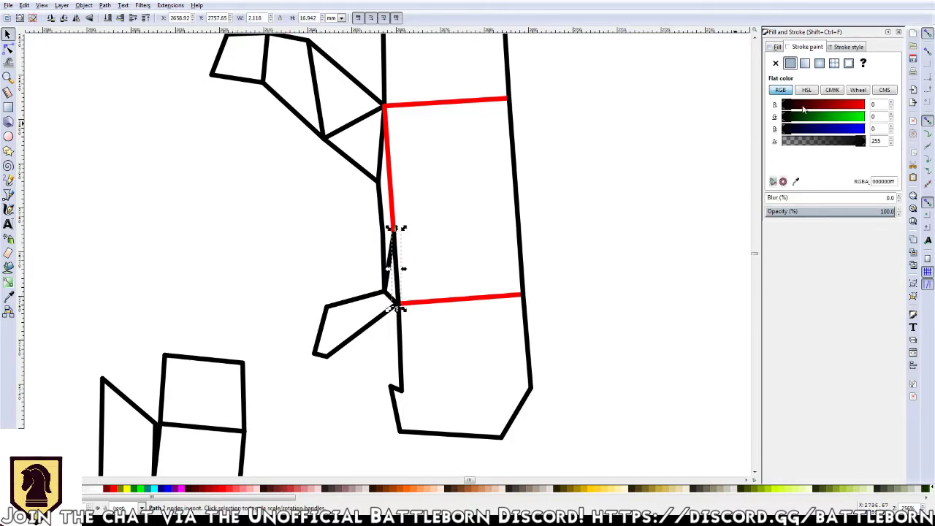
left_click(387, 305)
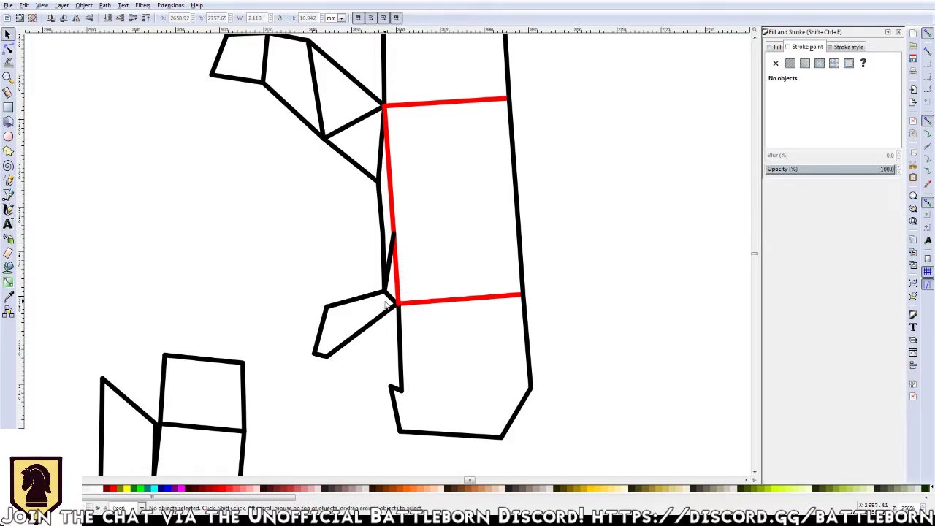
left_click(397, 265)
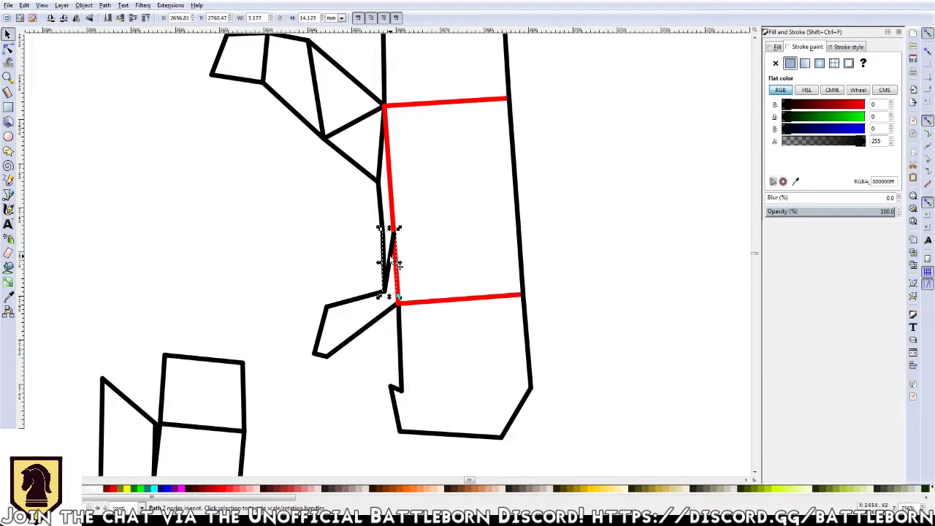
key("Escape")
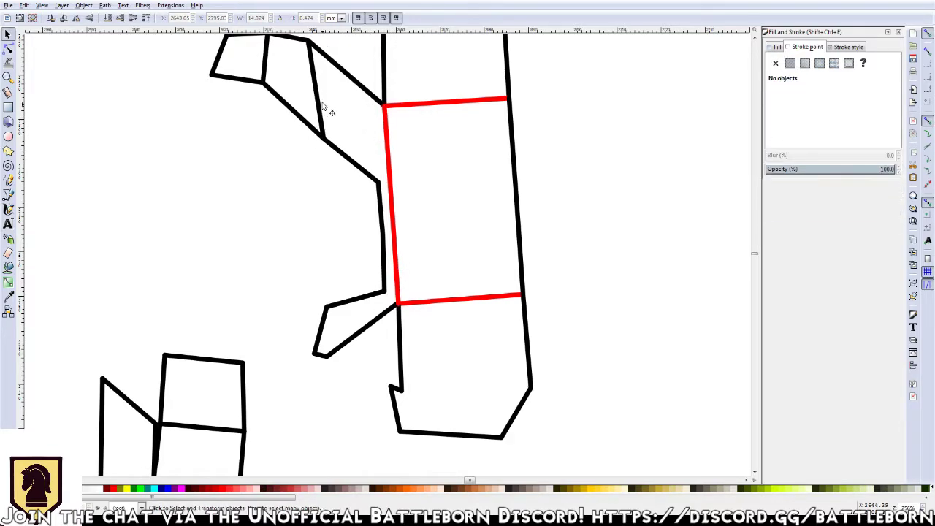
Delete the two inner lines of the upper flap
left_click(322, 106)
key("Delete")
left_click(264, 73)
key("Delete")
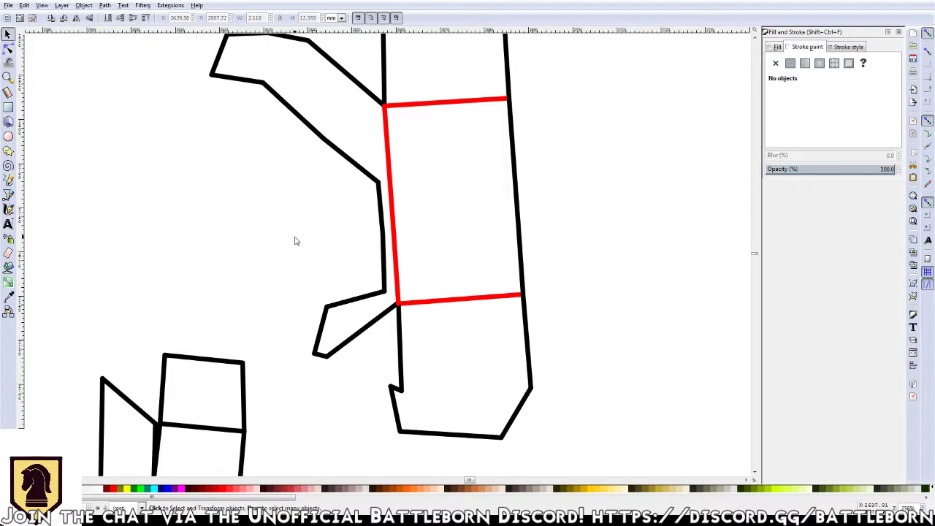
key("minus")
key("minus")
key("minus")
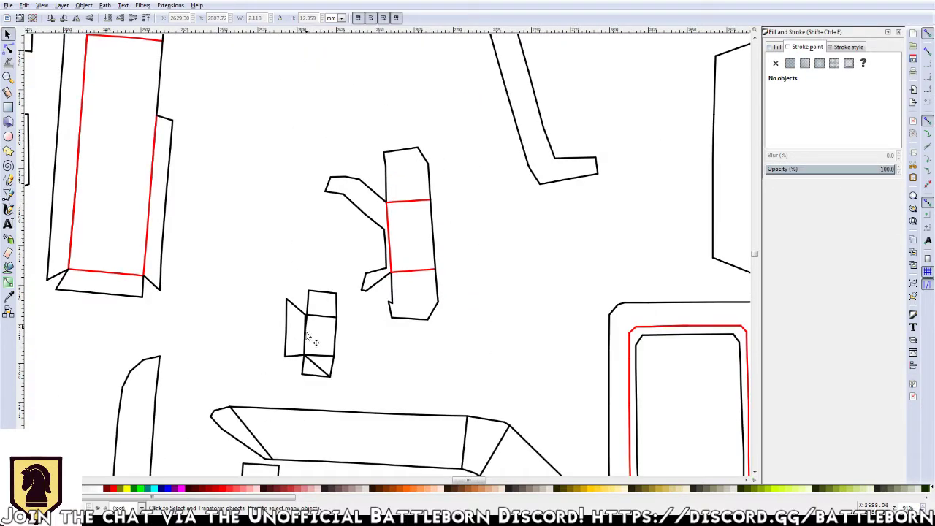
Inspect the stray and short vertical lines in the small boxy piece
left_click(316, 368)
key("Escape")
left_click(307, 329)
key("Escape")
left_click(310, 320)
key("Escape")
Check one of the small piece's lines
scroll(299, 321, "up", 1)
scroll(299, 336, "up", 1)
scroll(300, 366, "up", 1)
scroll(300, 370, "up", 1)
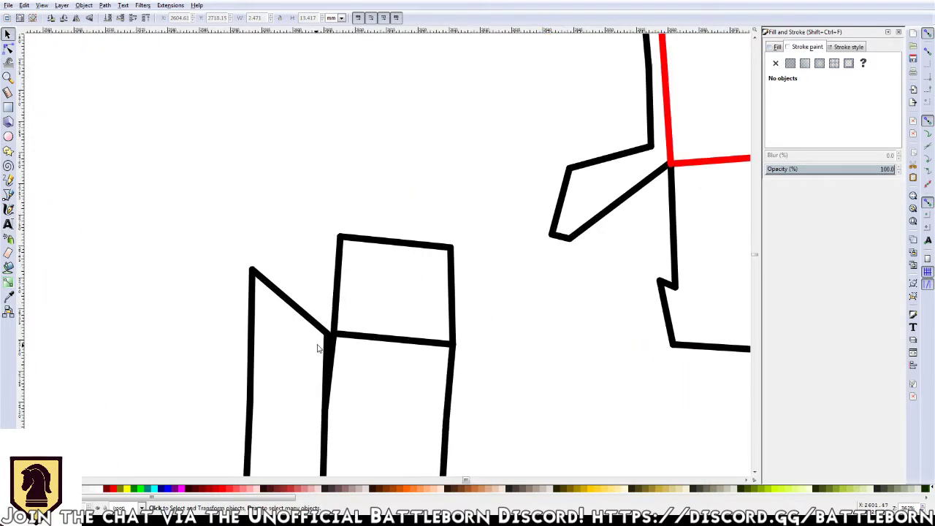
left_click(321, 349)
key("Escape")
Turn the small square's four fold sides red and group all the small piece's paths
scroll(380, 379, "down", 2)
scroll(443, 349, "down", 1)
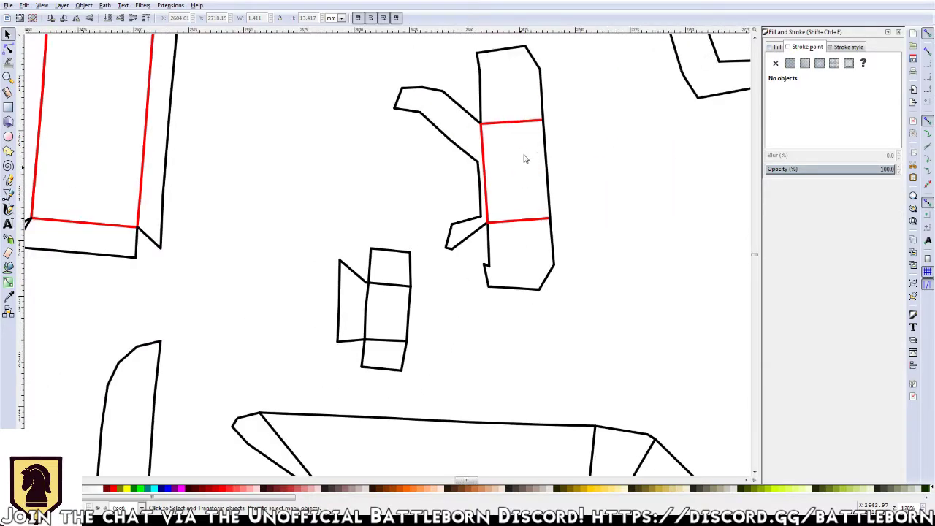
scroll(530, 150, "down", 1)
left_click(391, 315)
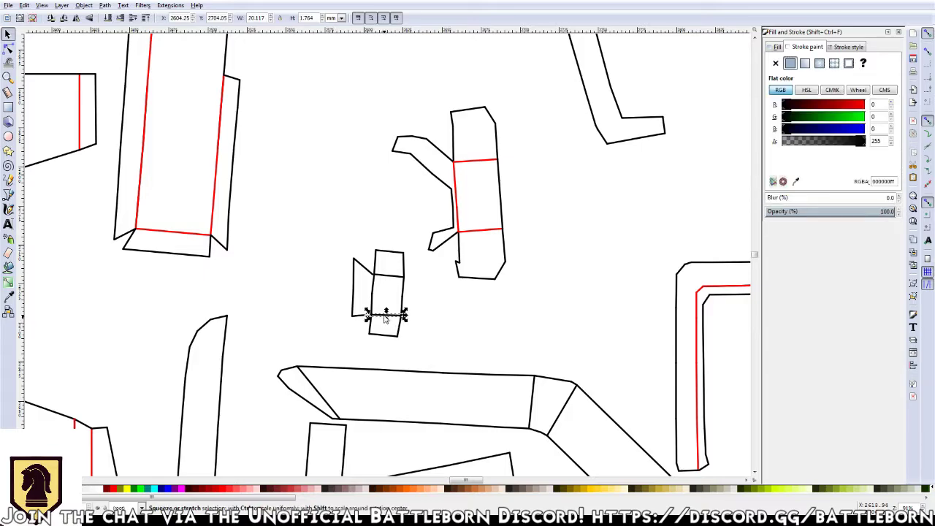
left_click_drag(364, 267, 411, 322)
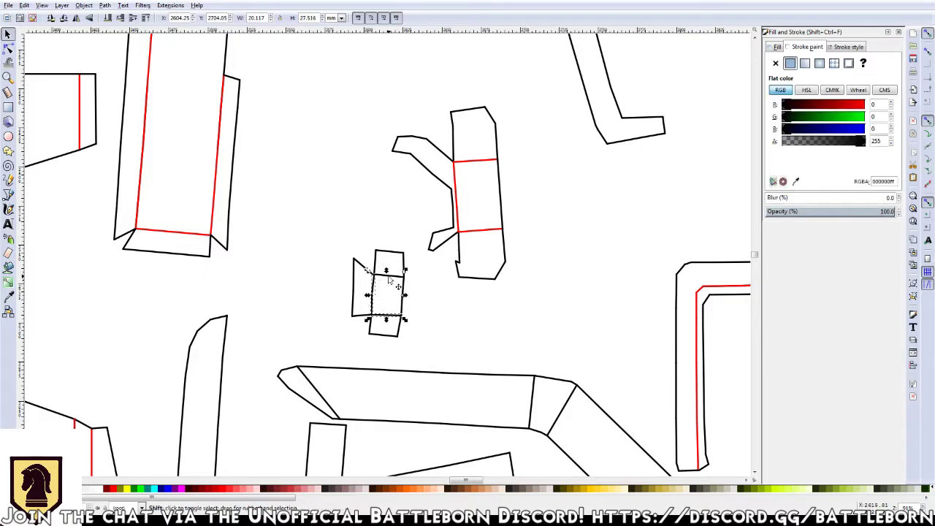
left_click_drag(816, 108, 867, 108)
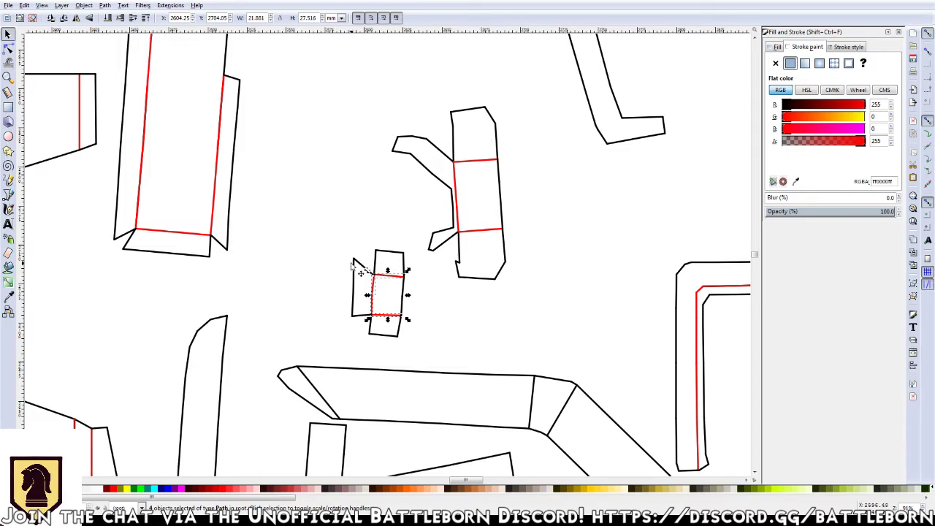
left_click_drag(314, 347, 427, 234)
key("ctrl+g")
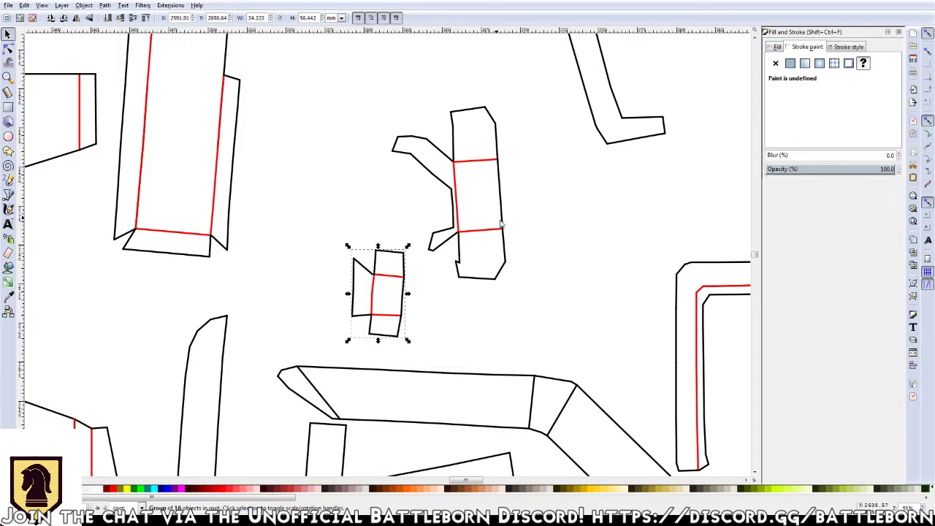
Group the tall piece and its flap into one object
left_click_drag(524, 293, 390, 69)
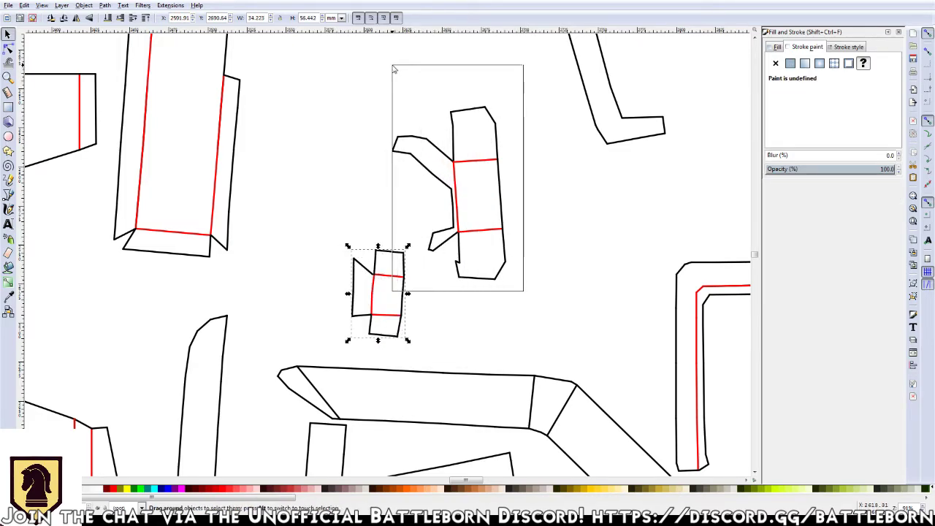
key("ctrl+g")
key("minus")
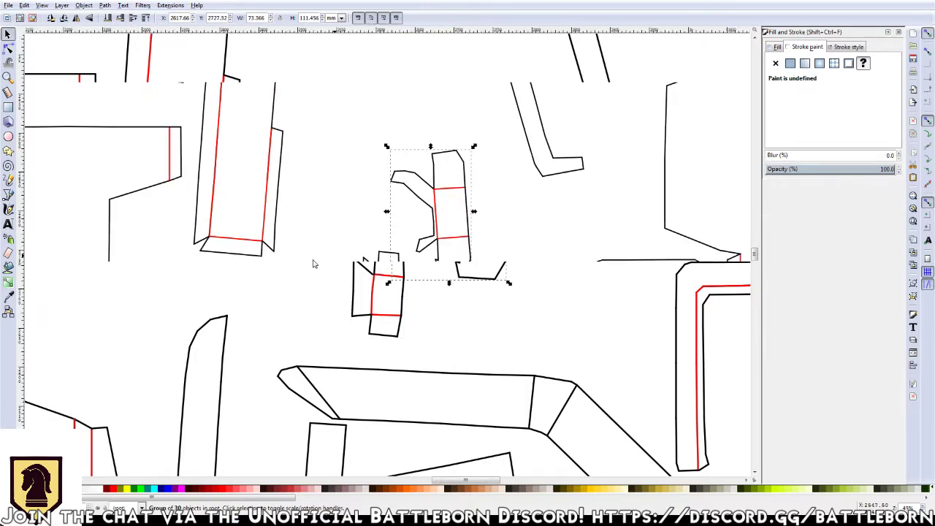
key("minus")
key("minus")
Zoom out and pan to view the whole pattern page
left_click_drag(487, 369, 479, 326)
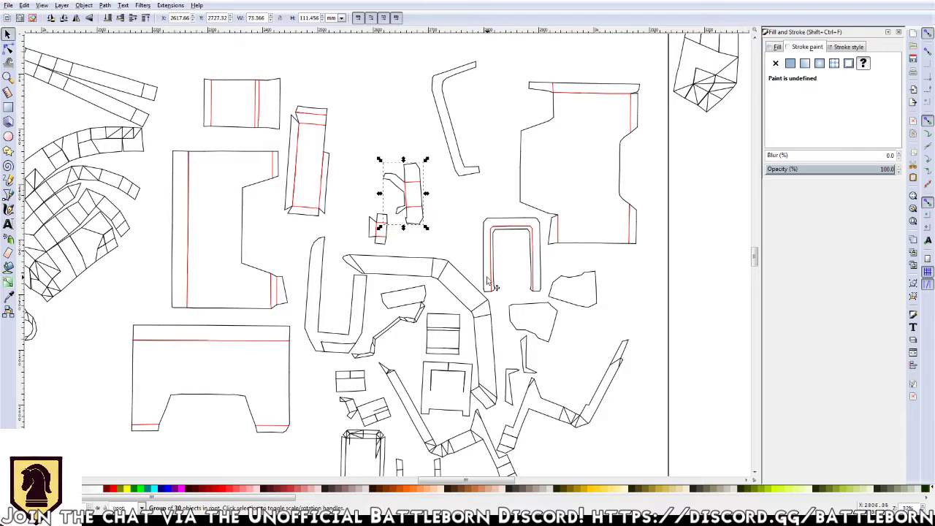
key("minus")
key("minus")
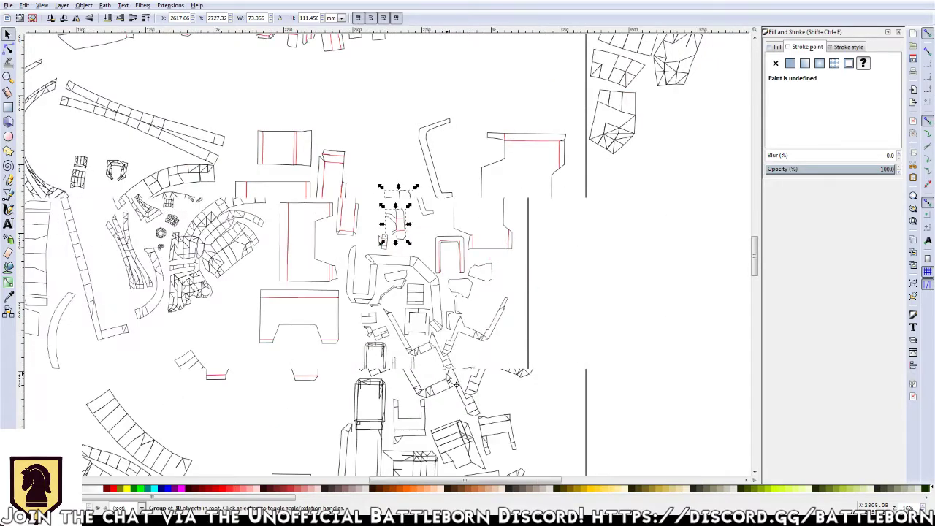
key("minus")
key("minus")
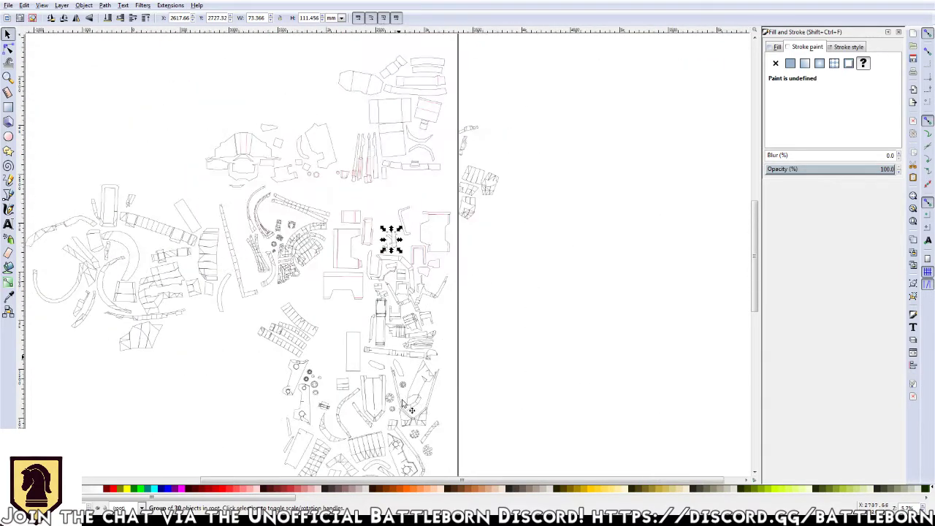
key("minus")
scroll(382, 398, "down", 2)
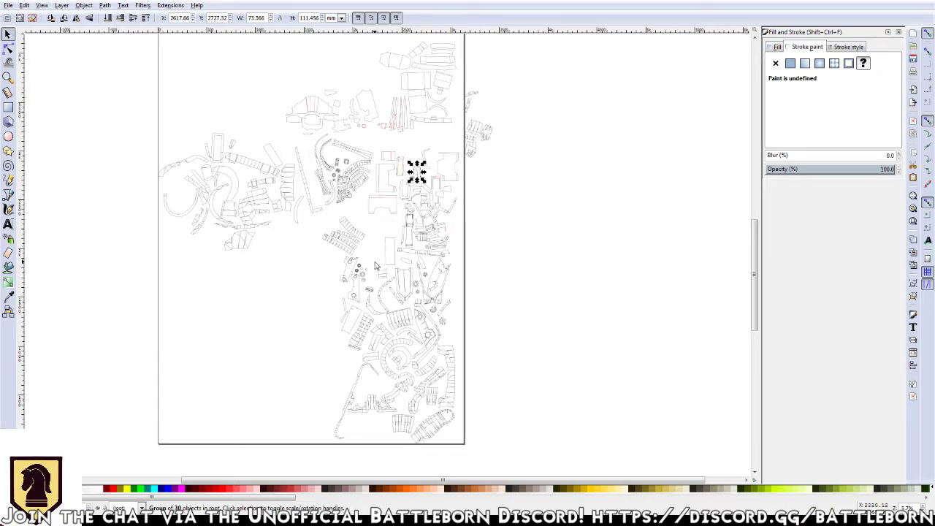
scroll(415, 196, "up", 1)
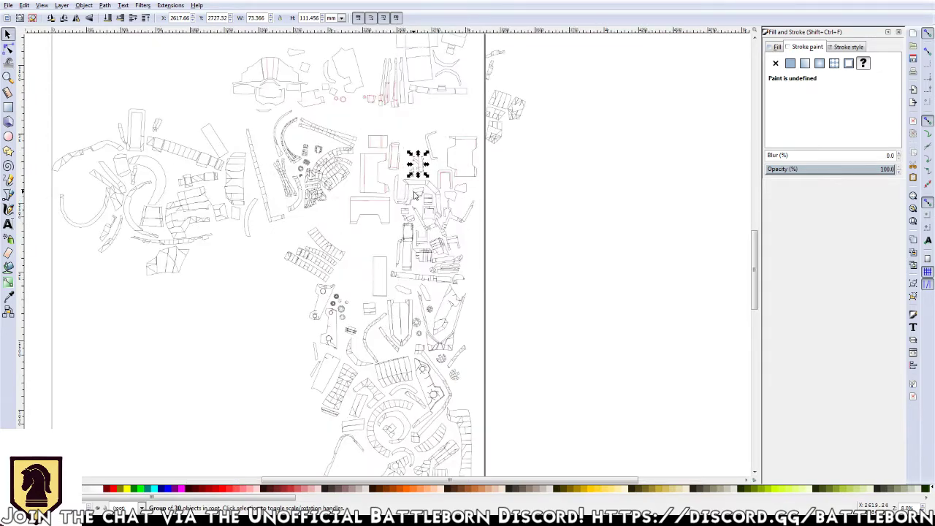
scroll(415, 195, "up", 2)
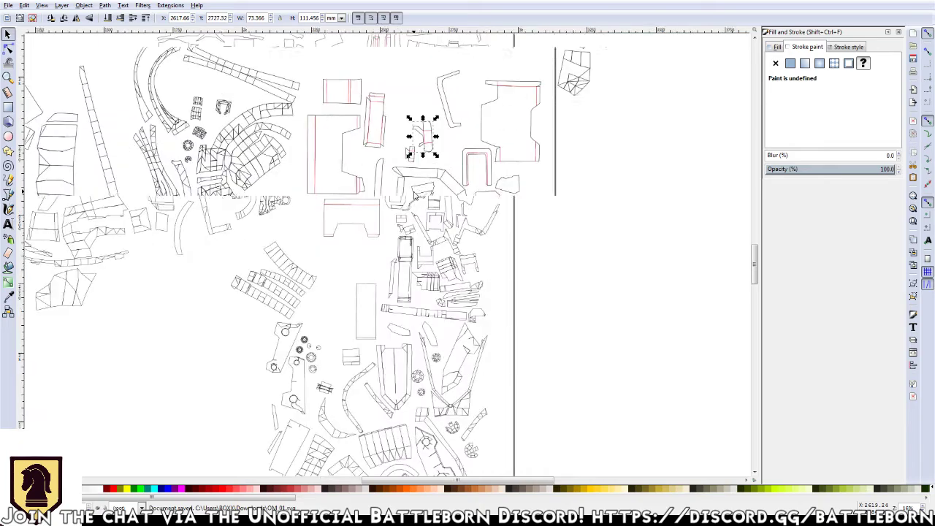
scroll(415, 195, "up", 1)
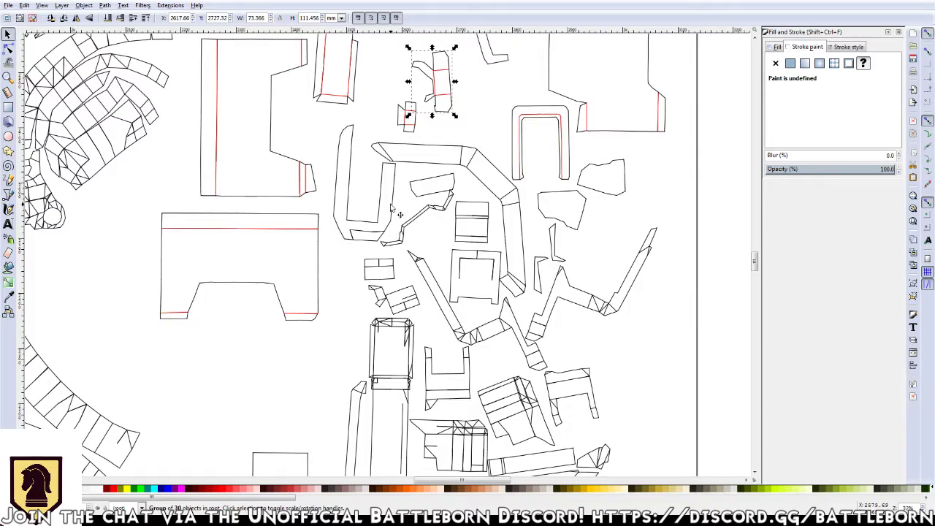
In Pepakura, show where the U-shaped part sits on the model
key("alt+Tab")
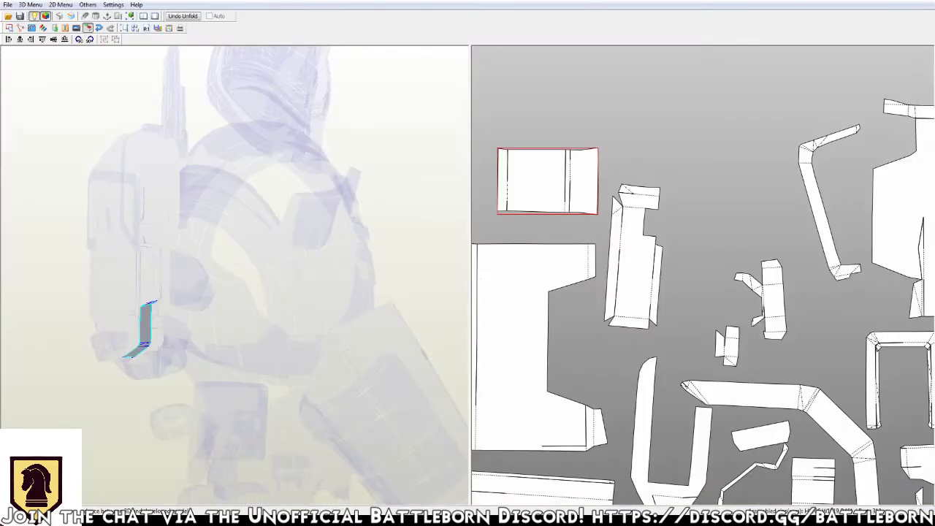
left_click(671, 431)
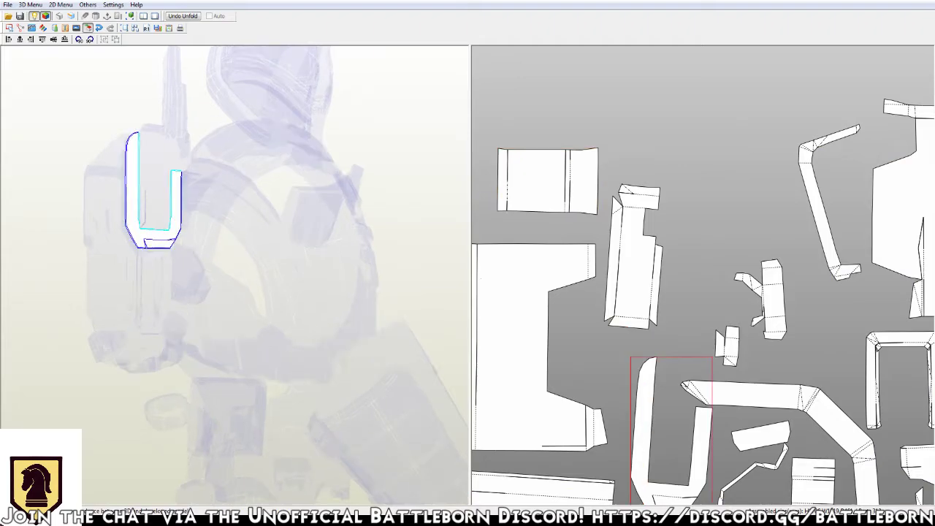
left_click(563, 135)
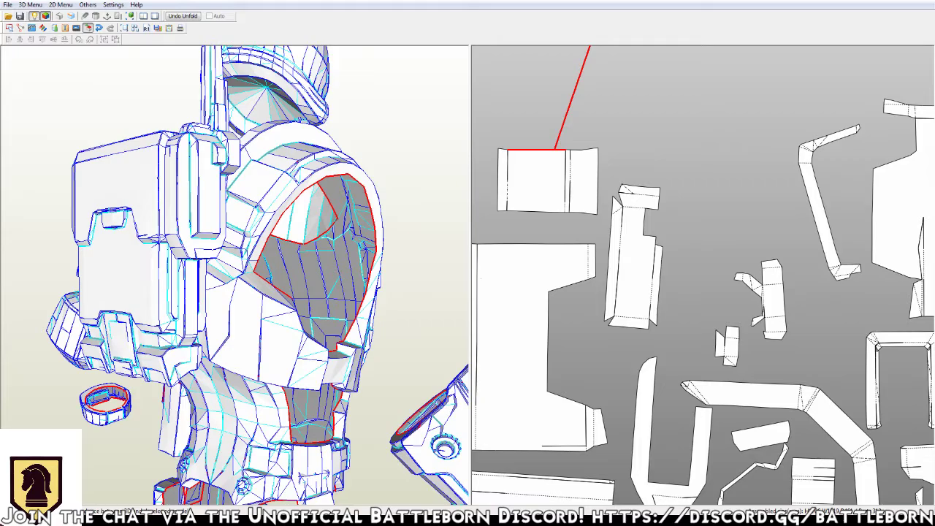
Locate two more parts on the model, ending with the zigzag piece
scroll(698, 333, "down", 2)
scroll(698, 332, "down", 1)
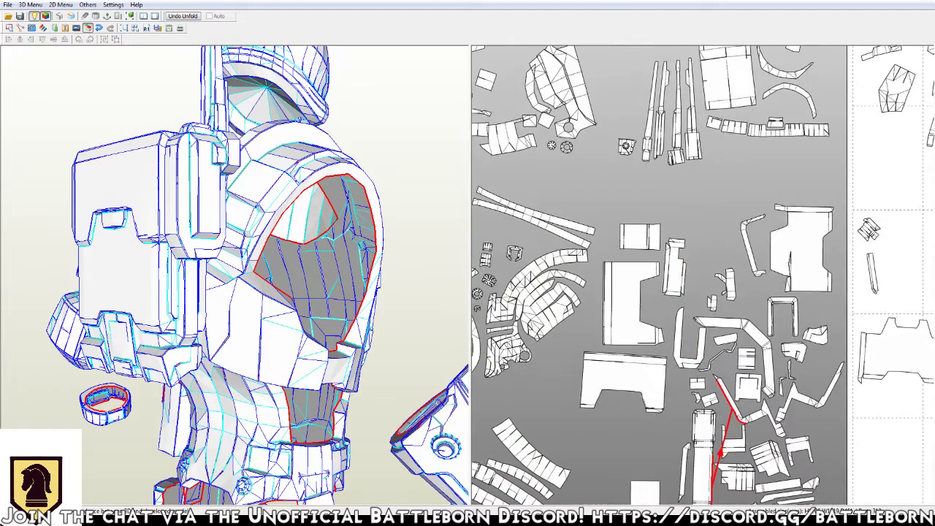
scroll(698, 332, "down", 2)
scroll(702, 322, "up", 2)
scroll(703, 315, "up", 1)
scroll(706, 307, "up", 2)
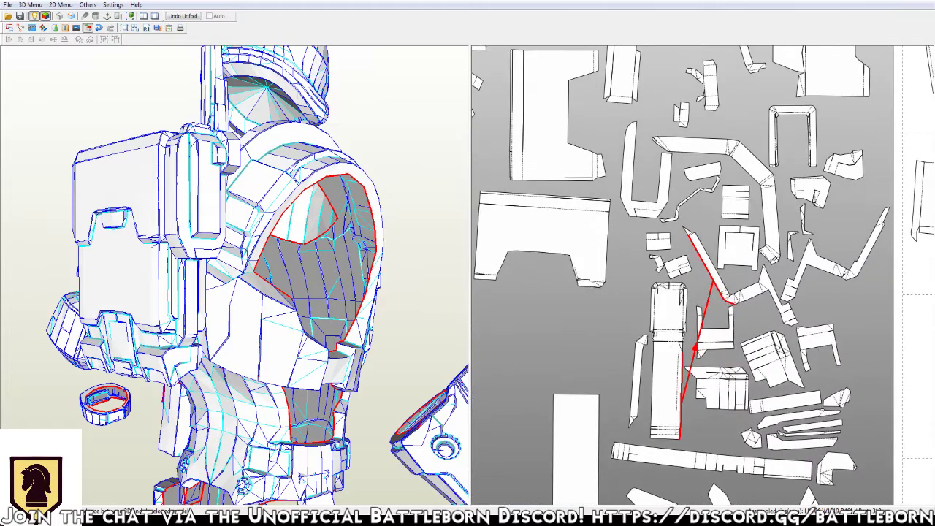
scroll(683, 276, "down", 1)
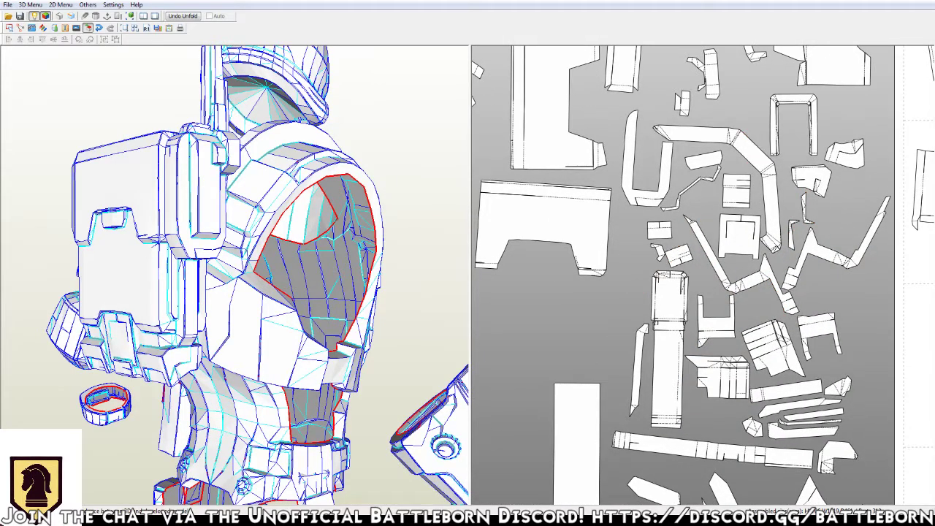
left_click(743, 177)
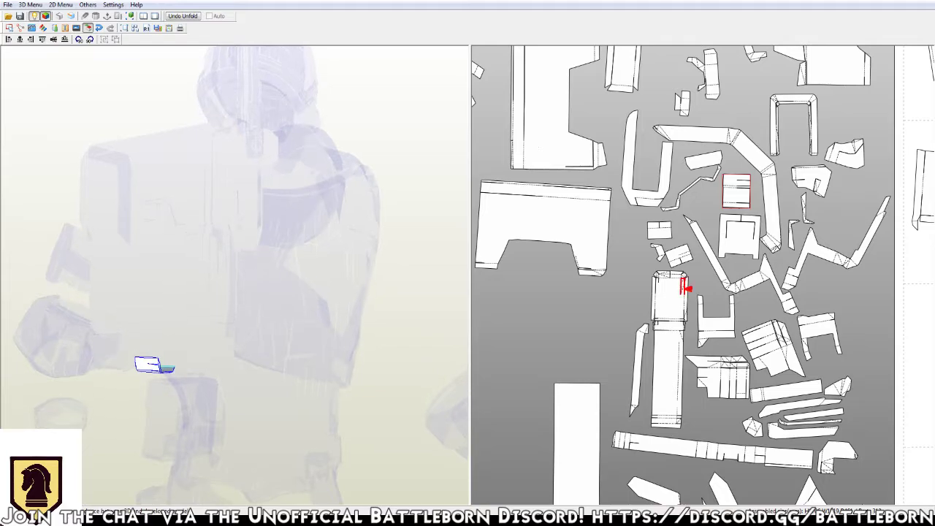
left_click(715, 175)
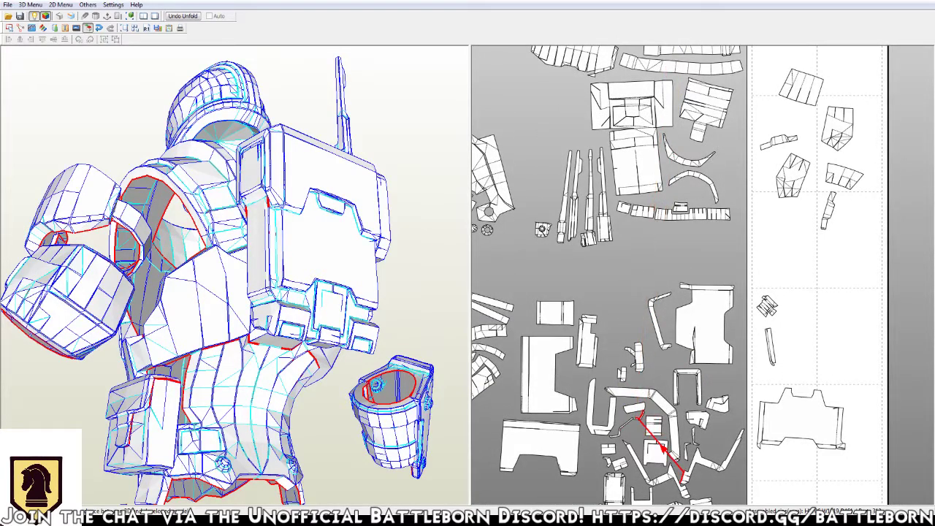
Drag the zigzag part off the layout onto the stacked parts pile, then zoom back in
left_click_drag(647, 370, 738, 182)
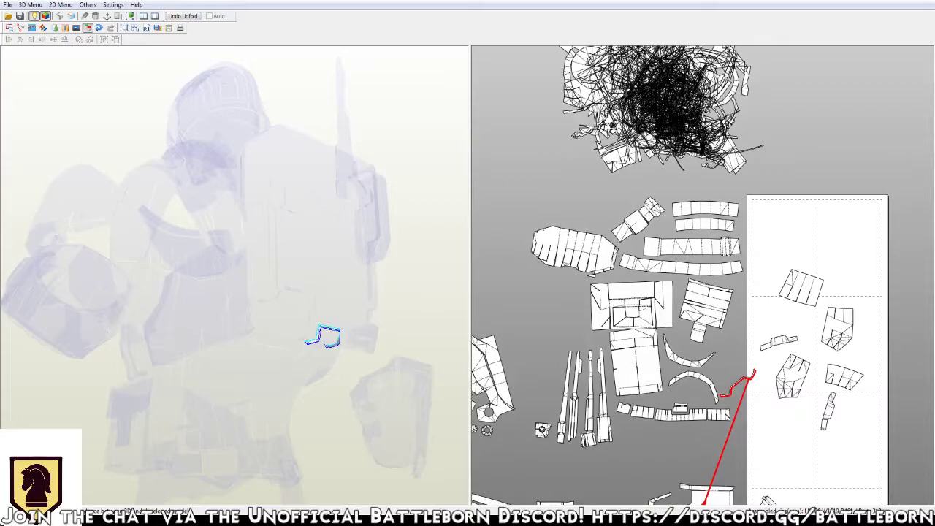
left_click_drag(738, 383, 705, 135)
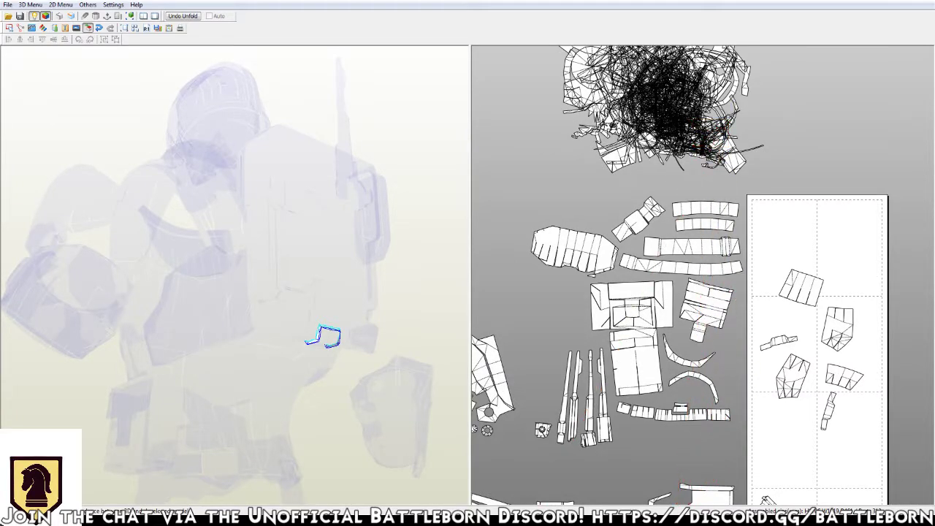
scroll(618, 278, "down", 5)
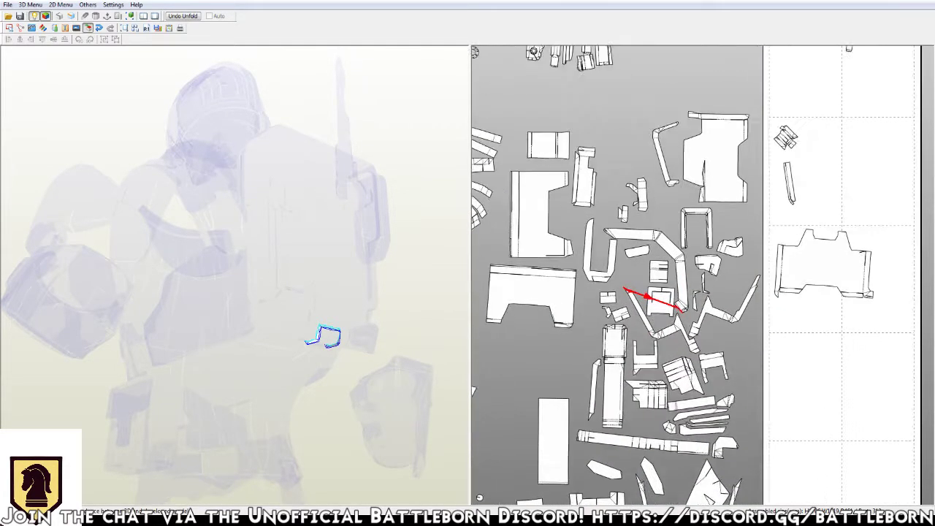
scroll(658, 278, "up", 3)
scroll(658, 277, "up", 2)
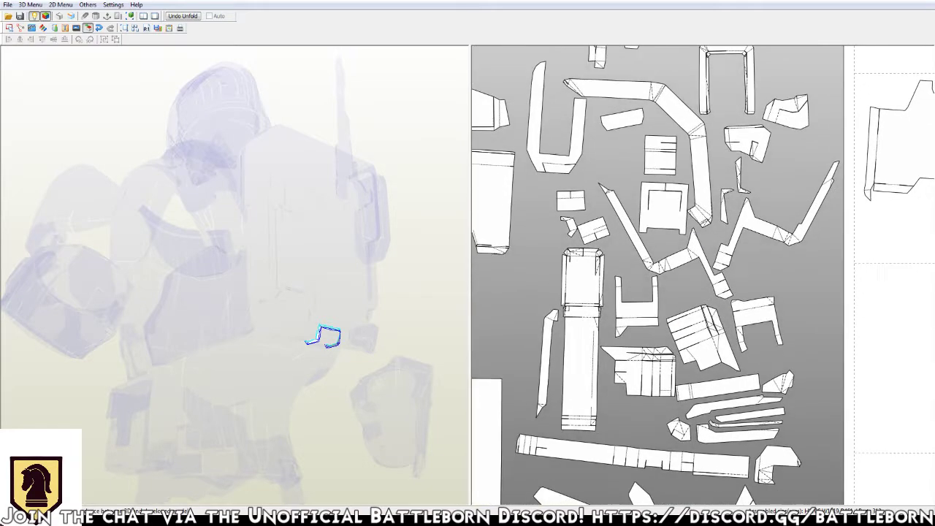
scroll(631, 131, "up", 1)
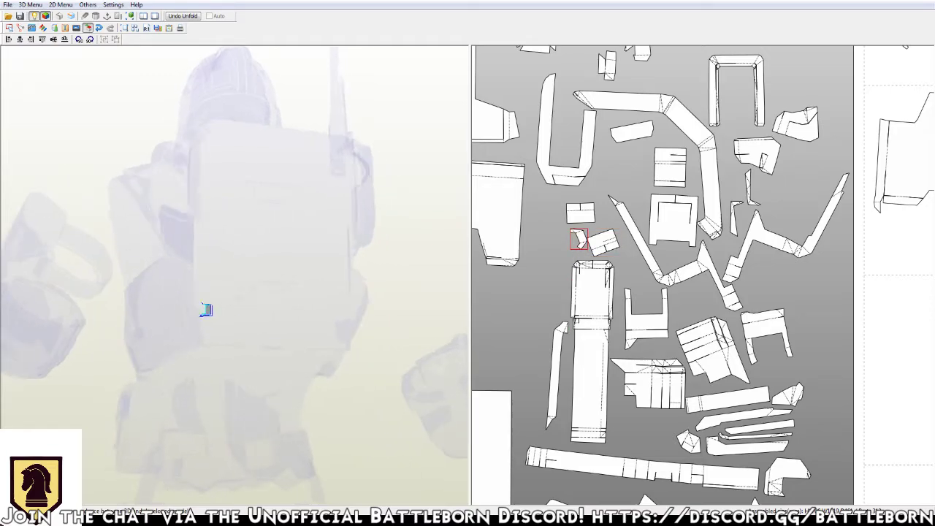
Orbit and zoom the armour model, then box-select the central parts cluster to locate it
mouse_move(206, 309)
left_mouse_down()
mouse_move(150, 319)
mouse_move(353, 325)
mouse_move(285, 336)
mouse_move(190, 317)
left_mouse_up()
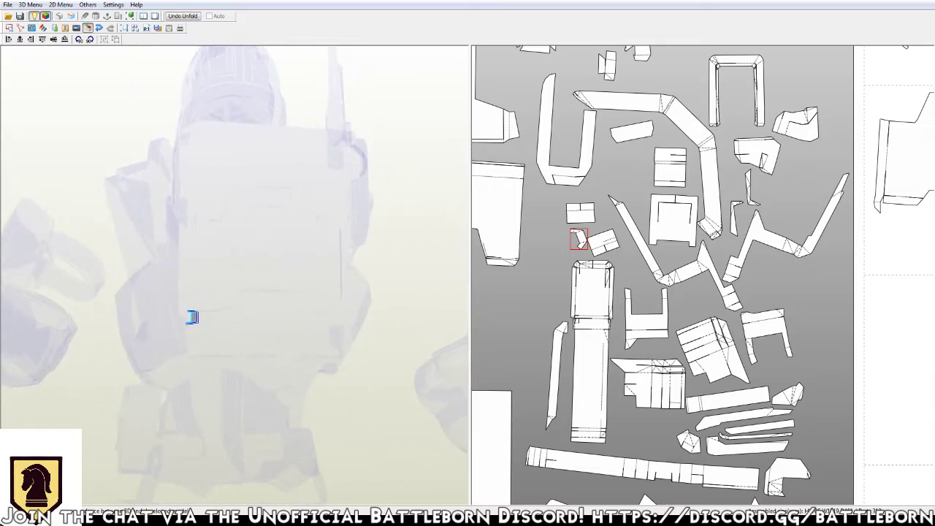
scroll(190, 317, "up", 5)
mouse_move(139, 369)
left_mouse_down()
mouse_move(313, 351)
mouse_move(328, 334)
mouse_move(407, 344)
left_mouse_up()
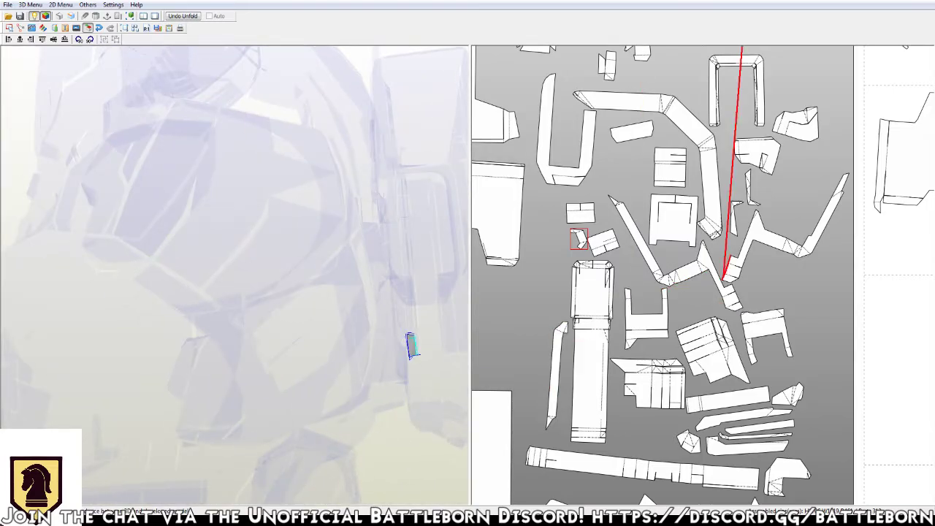
scroll(234, 275, "down", 3)
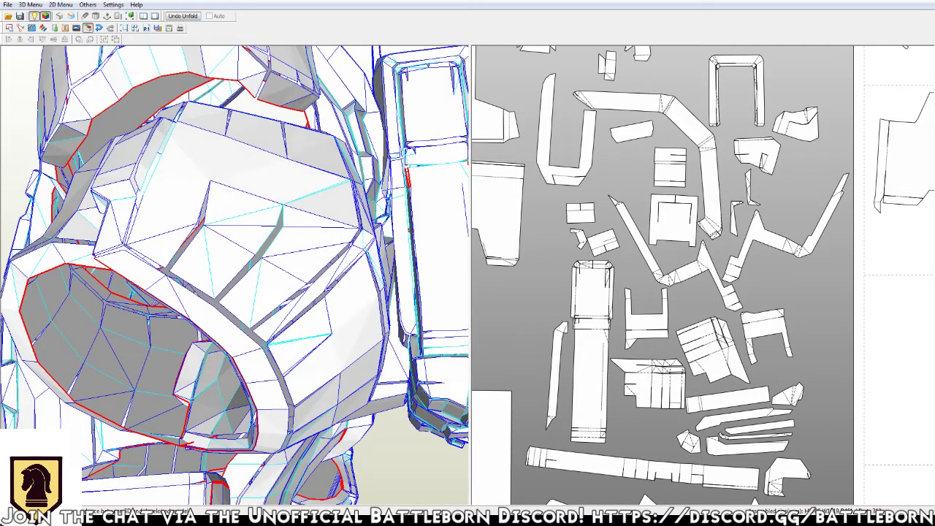
scroll(234, 276, "down", 3)
scroll(234, 275, "up", 1)
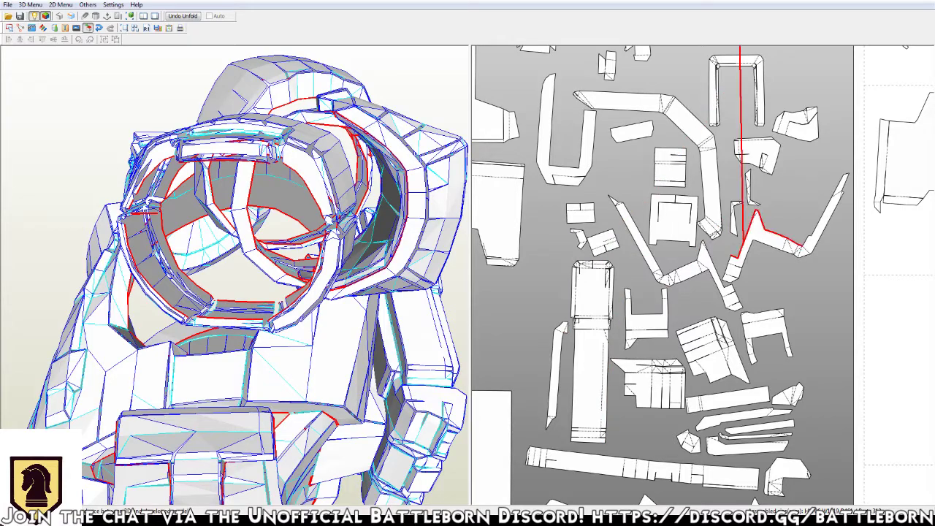
left_click_drag(608, 194, 743, 311)
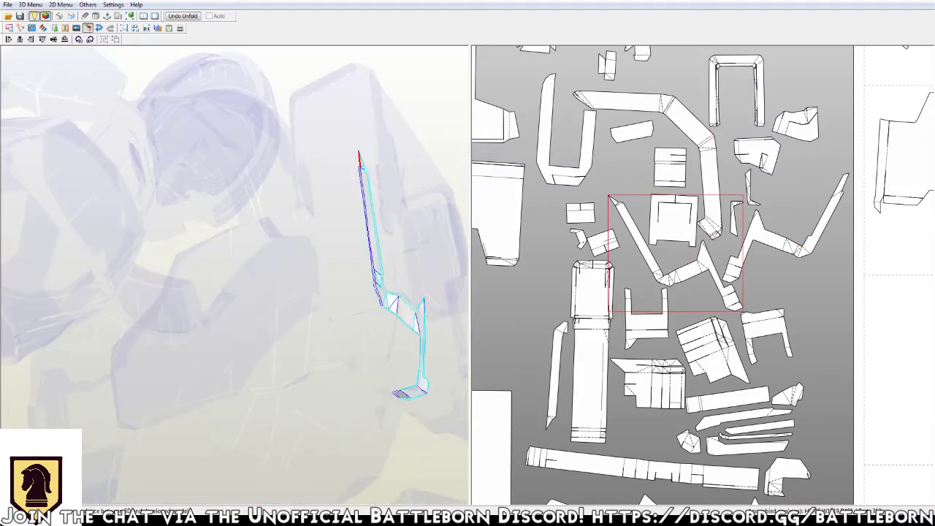
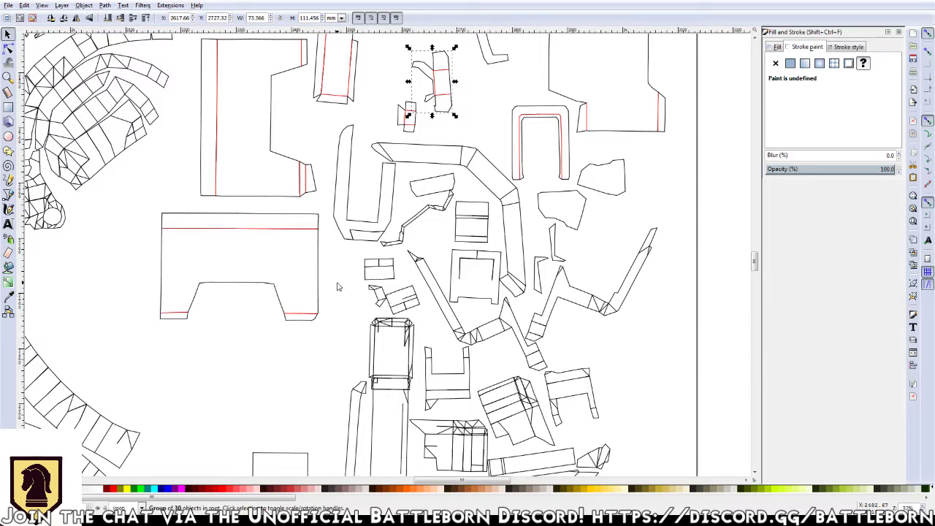
Zoom in and try to pick out the tiny stray line near the central pieces
left_click(355, 242)
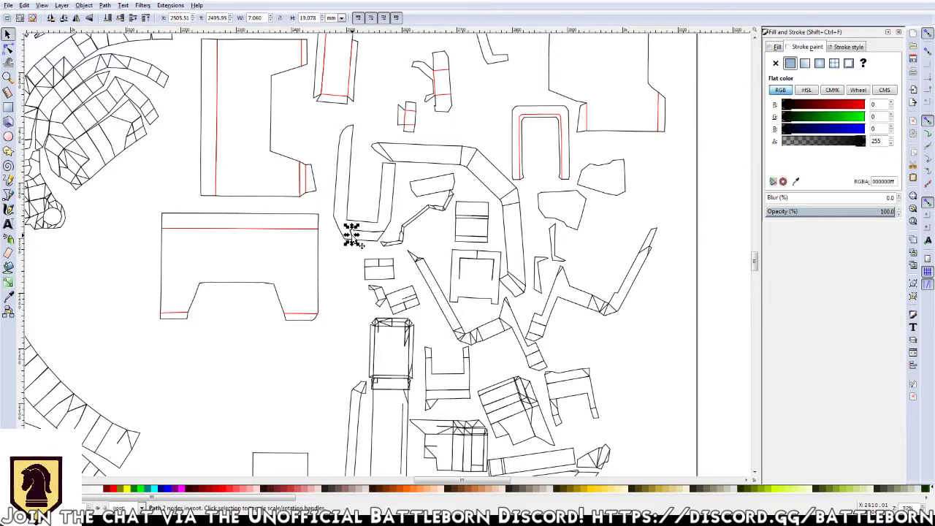
left_click(349, 239)
left_click(356, 243)
left_click(364, 241)
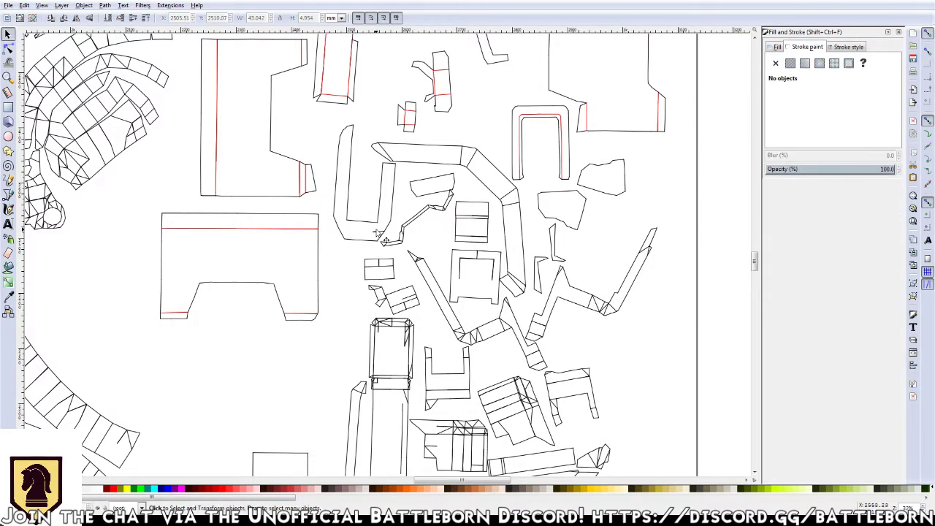
left_click(384, 240)
left_click(381, 241)
left_click(376, 235)
left_click(377, 235)
scroll(438, 198, "up", 1)
scroll(439, 199, "up", 1)
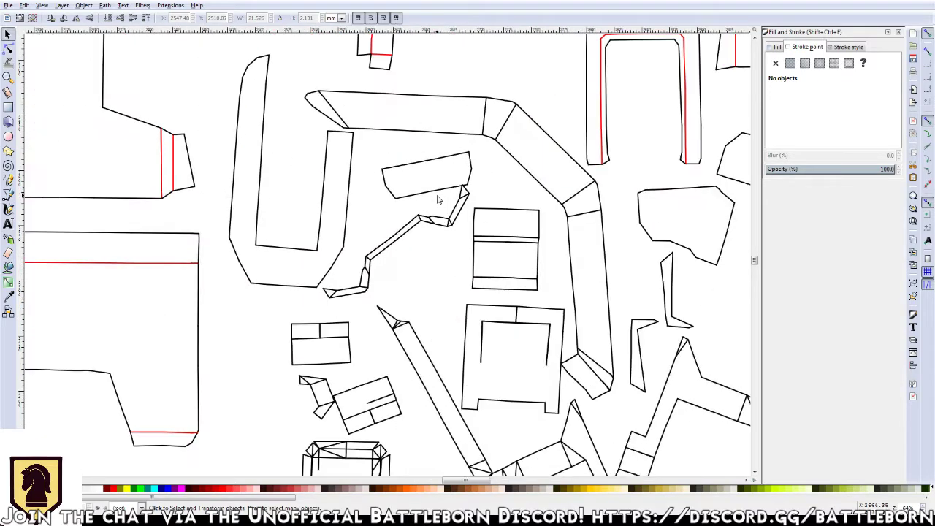
left_click_drag(387, 262, 376, 276)
left_click(367, 300)
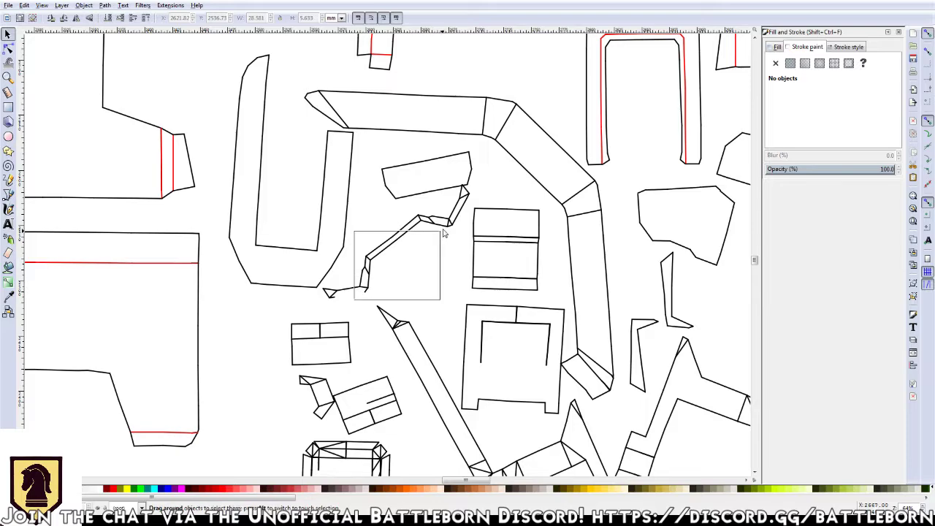
Delete the stray zigzag line, its leftover fragments and a tiny stray line
left_click_drag(355, 301, 467, 209)
key("Delete")
left_click_drag(440, 242, 473, 190)
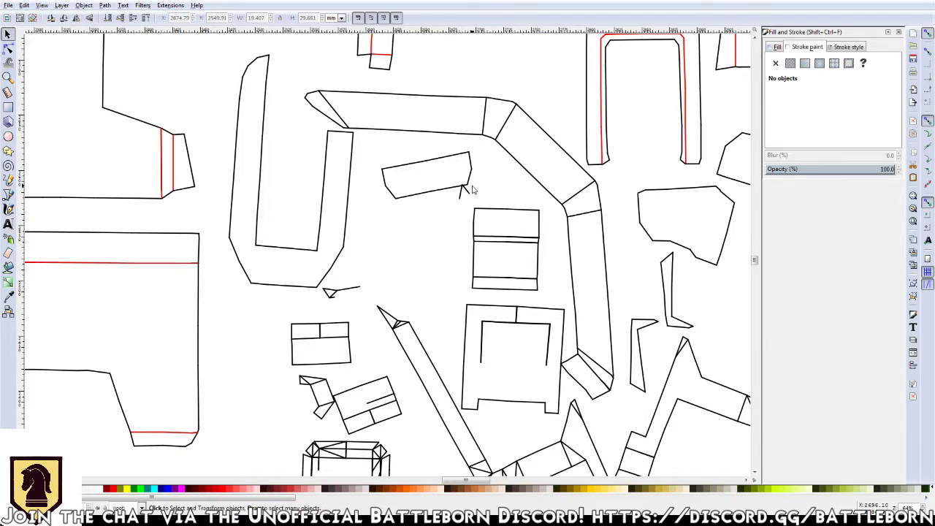
left_click_drag(439, 242, 473, 190)
key("Delete")
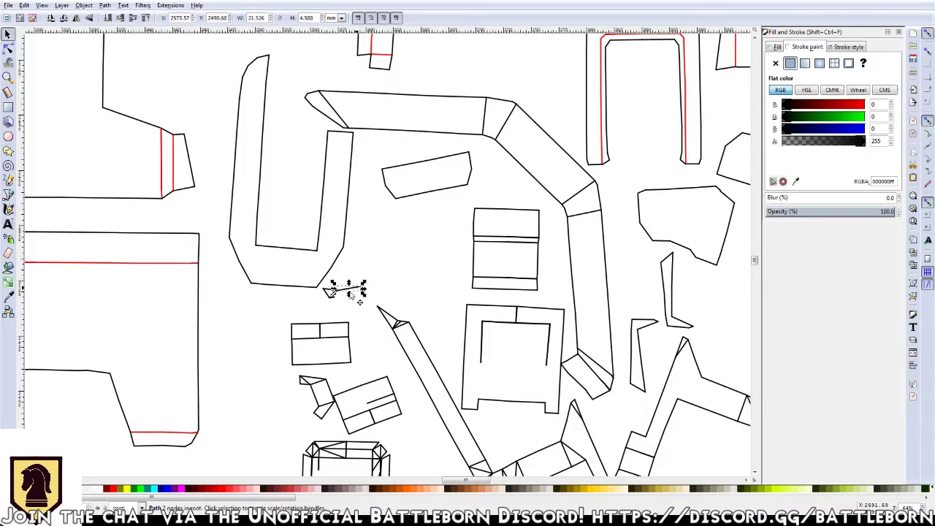
key("Delete")
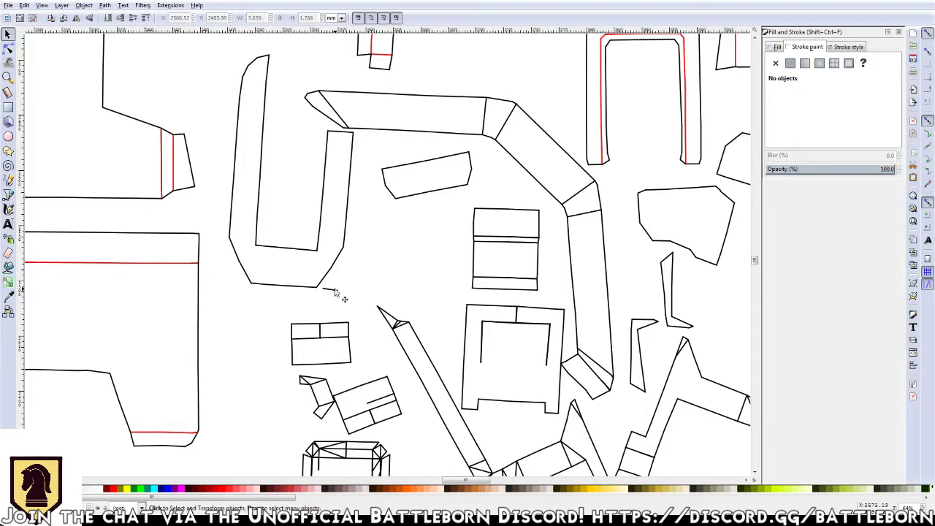
left_click(330, 290)
key("Delete")
Delete the short vertical line, its duplicate and a short horizontal line inside the box
left_click(481, 336)
key("Delete")
left_click(482, 338)
key("Delete")
left_click(497, 322)
key("Delete")
Delete the remaining short inner segments of the box
key("Delete")
left_click(537, 325)
key("Delete")
left_click(548, 338)
key("Delete")
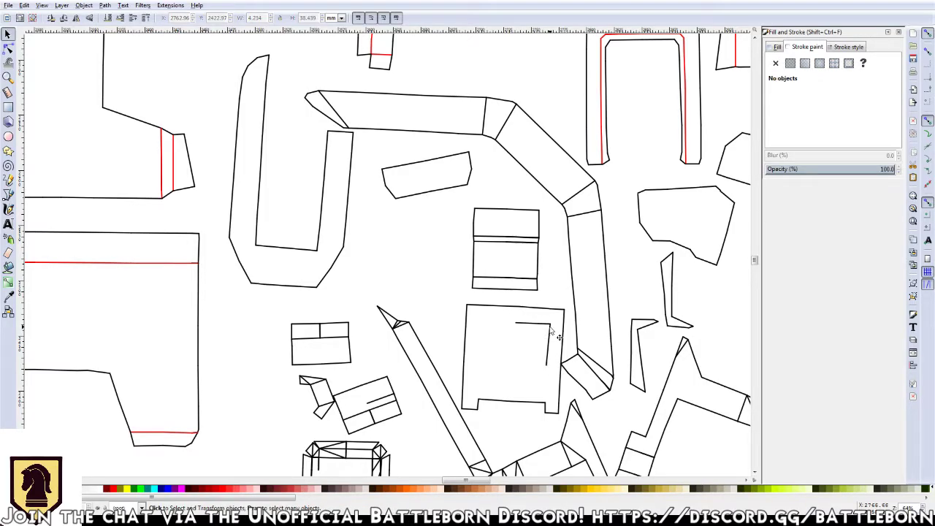
left_click(549, 335)
key("Delete")
left_click(550, 334)
key("Delete")
Delete two more small stray segments and inspect a few other short lines
left_click_drag(521, 373, 533, 247)
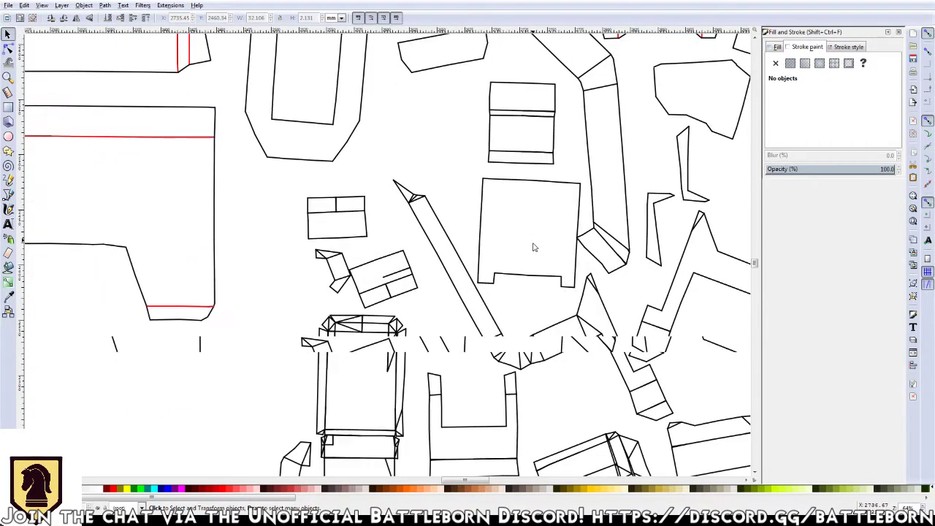
left_click(337, 207)
key("Delete")
left_click(392, 276)
key("Delete")
left_click(390, 296)
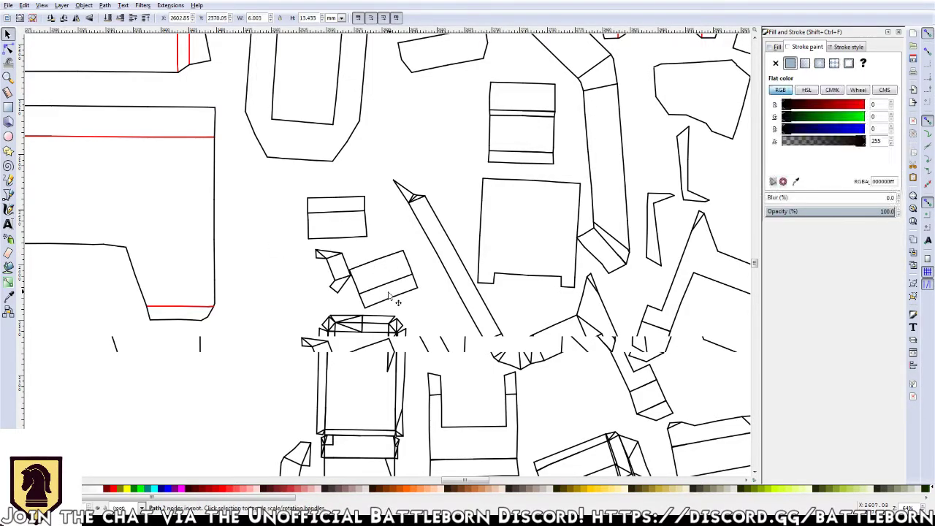
key("Escape")
left_click(319, 256)
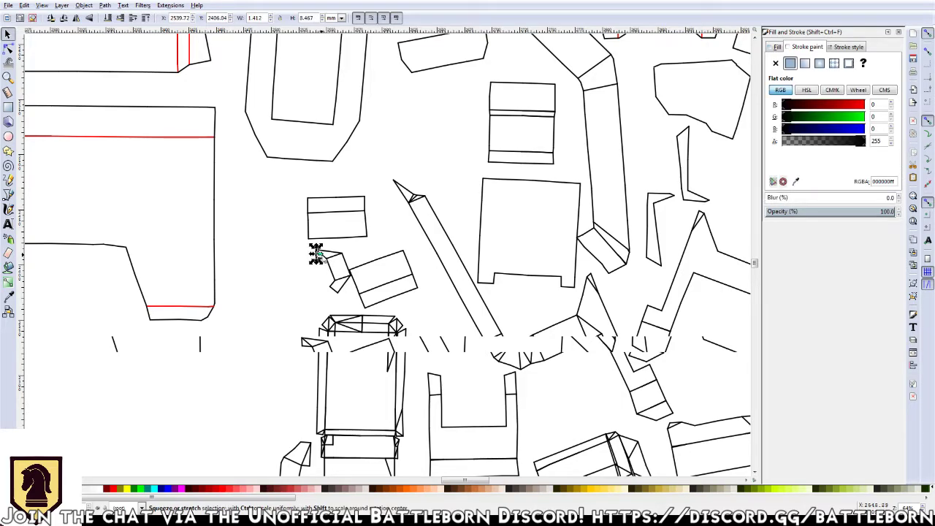
scroll(322, 257, "up", 1)
scroll(325, 261, "up", 1)
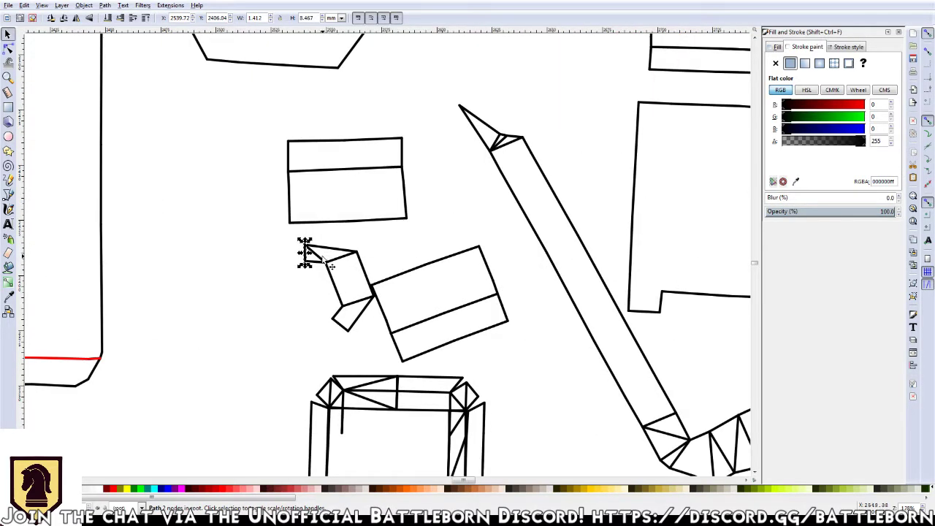
key("Escape")
Select the small pieces' fold lines and set their stroke red (R 255)
left_click(343, 263)
left_click(442, 315, "shift")
left_click(478, 305, "shift")
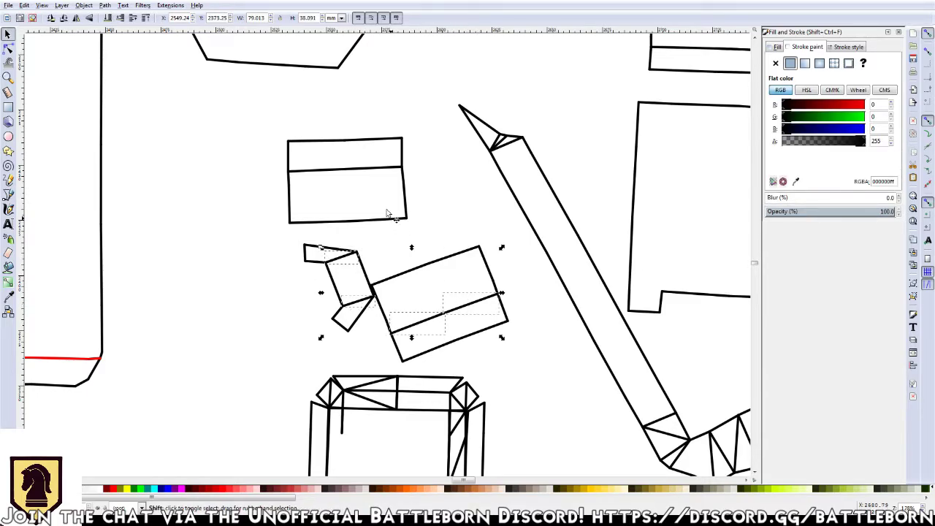
left_click(369, 173, "shift")
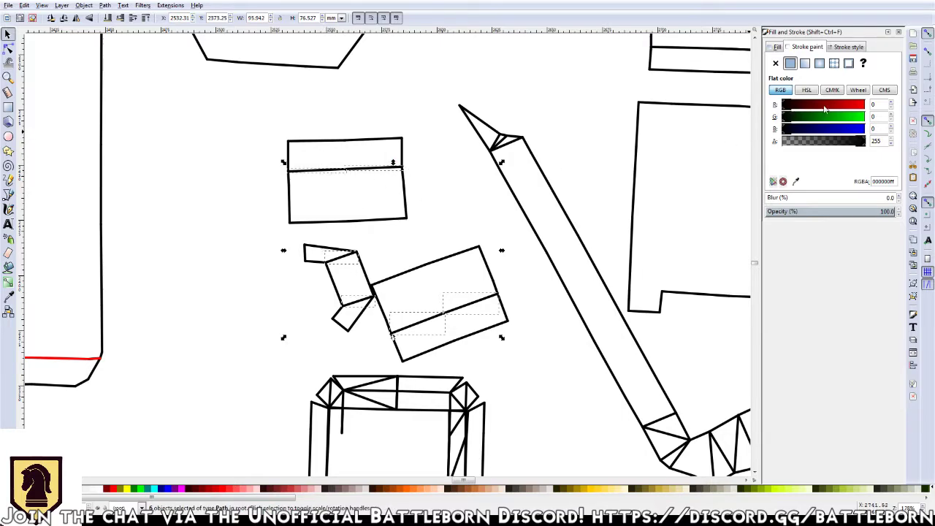
left_click_drag(825, 109, 867, 106)
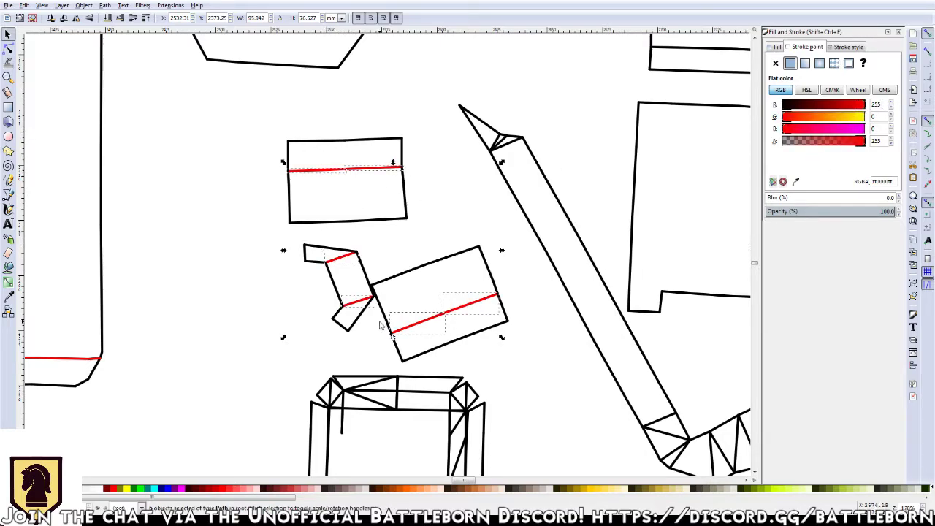
scroll(428, 330, "up", 2)
scroll(428, 330, "up", 1)
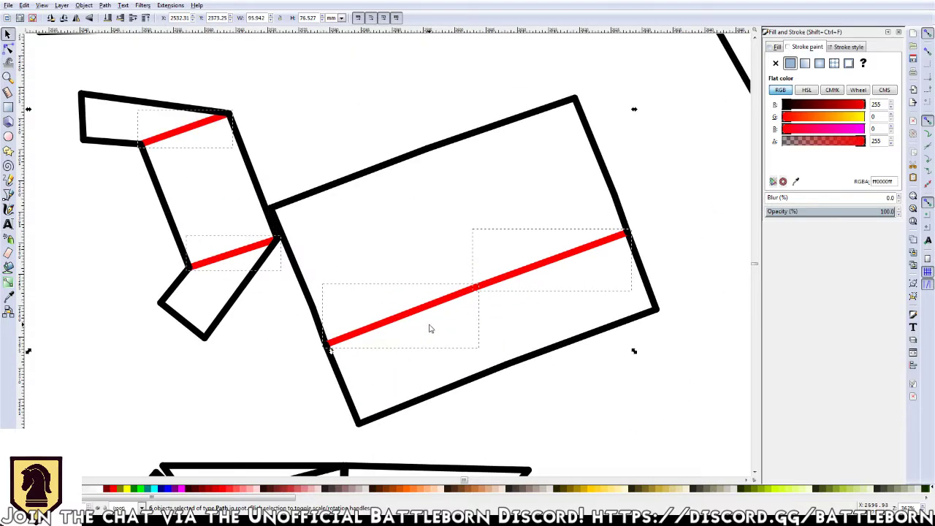
left_click(603, 393)
Nudge both halves of the long red fold line to check beneath, then restore them
left_click(552, 271)
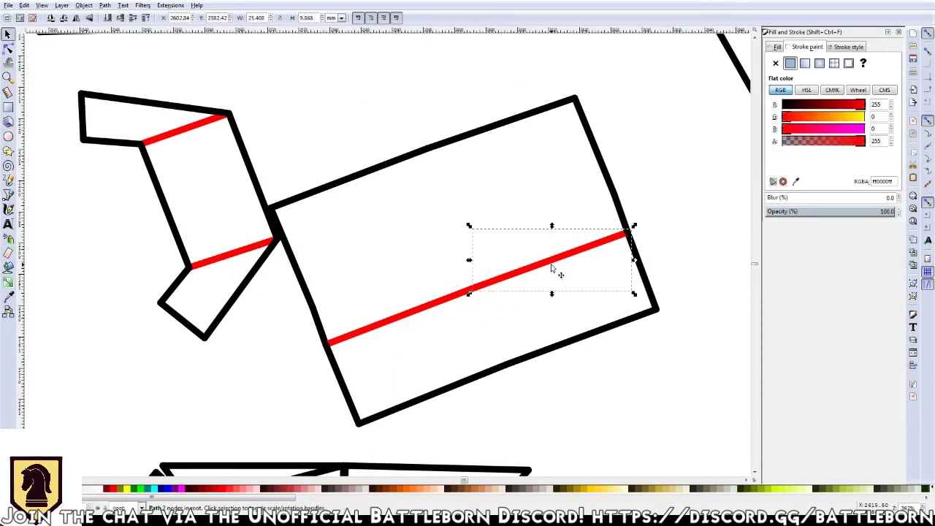
key("Down")
key("ctrl+z")
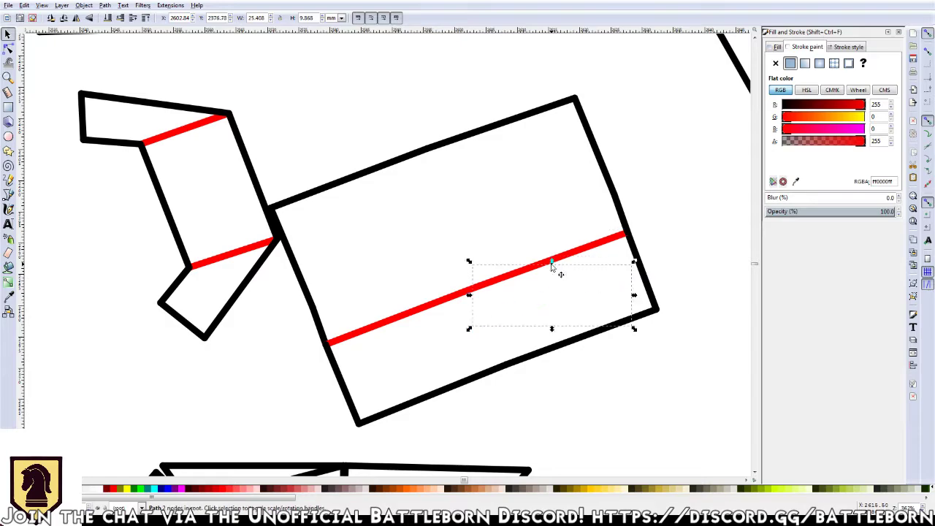
left_click(460, 301)
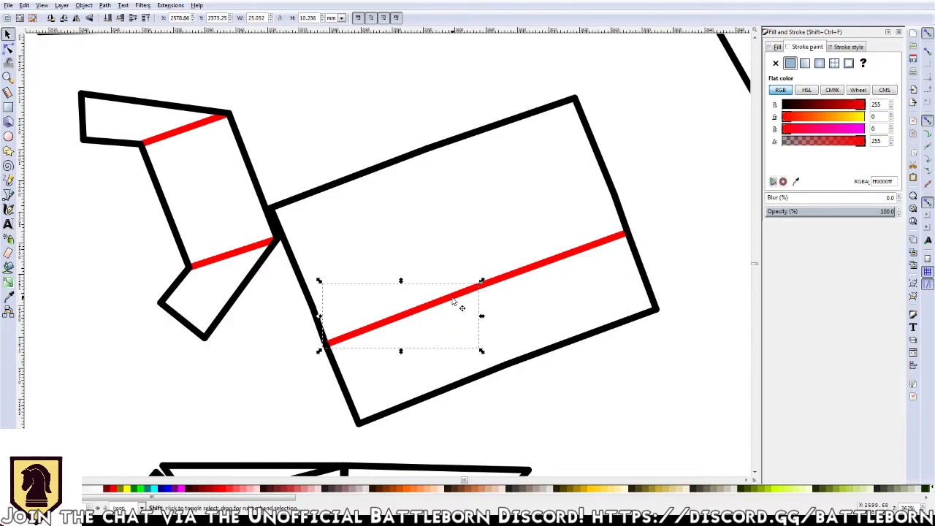
key("Down")
key("ctrl+z")
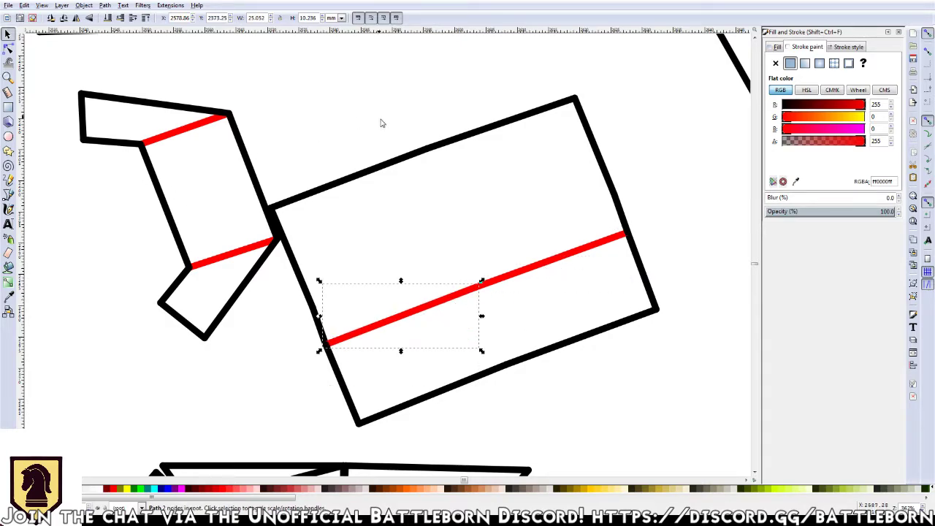
scroll(438, 168, "down", 1)
scroll(487, 203, "down", 1)
scroll(538, 104, "down", 1)
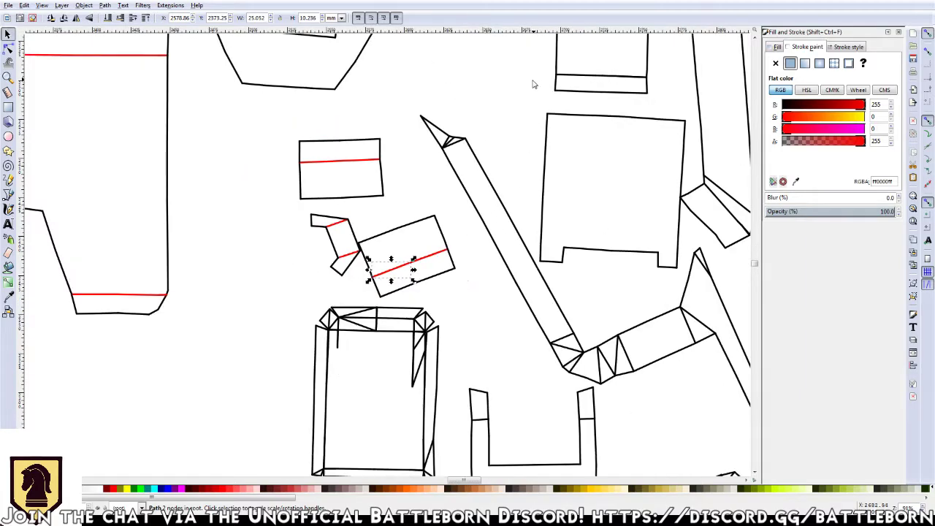
scroll(511, 117, "down", 1)
Group the lines of the upper small box and of the small folded piece
left_click_drag(486, 153, 438, 239)
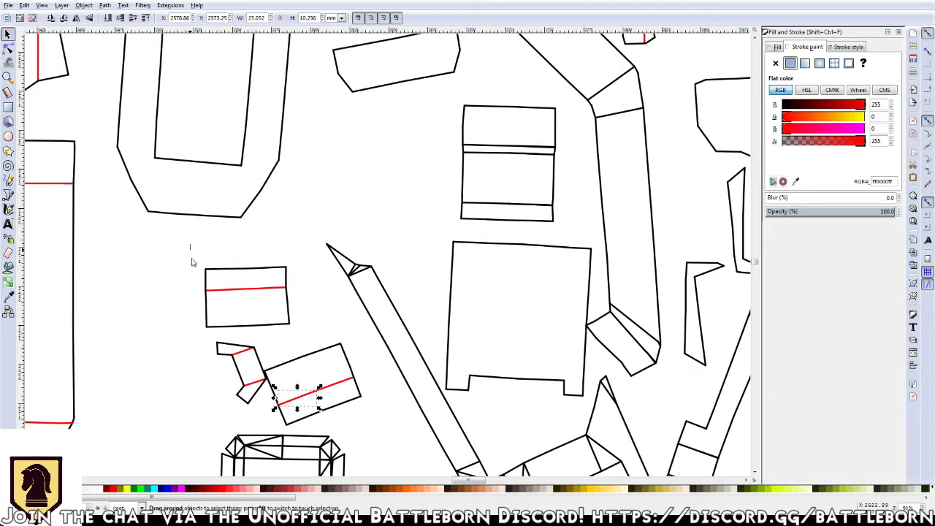
left_click_drag(192, 246, 312, 340)
key("ctrl+g")
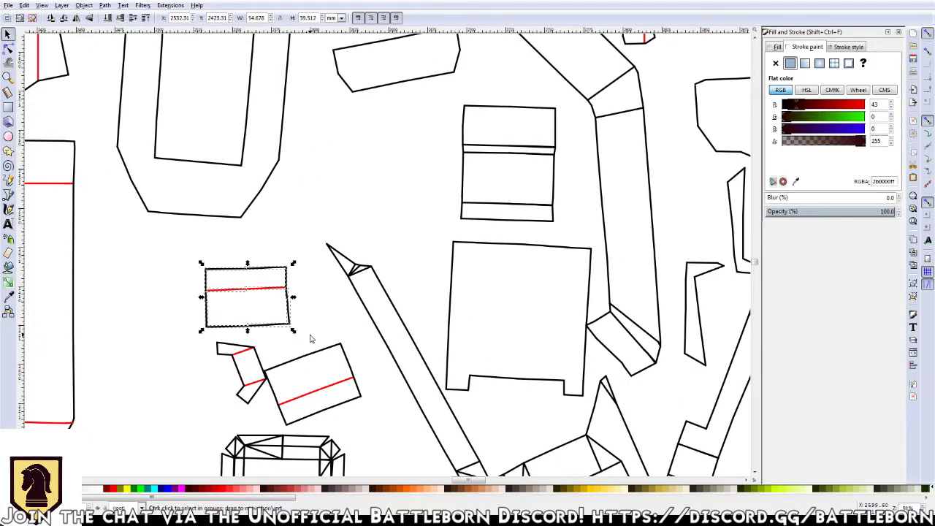
left_click_drag(192, 406, 268, 339)
key("ctrl+g")
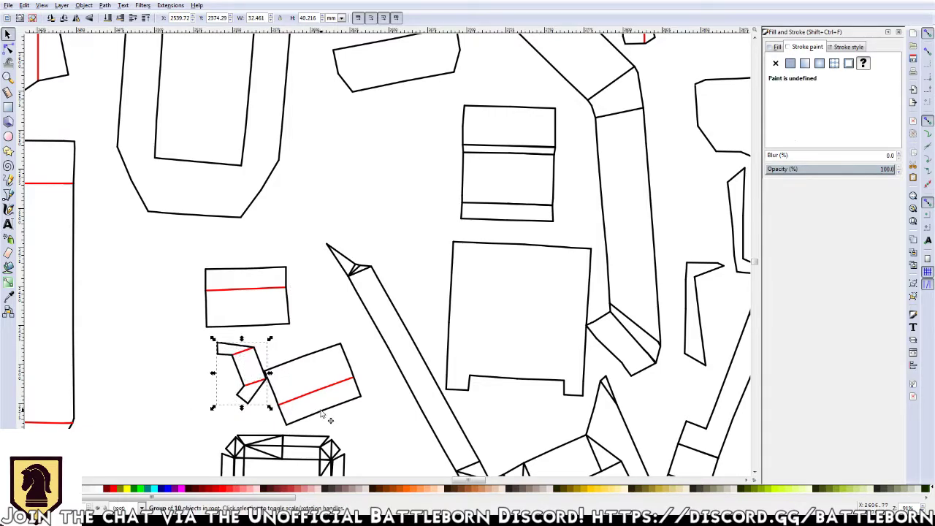
Shift the folded piece slightly left and group the tilted box with its red fold line
left_click_drag(226, 380, 200, 378)
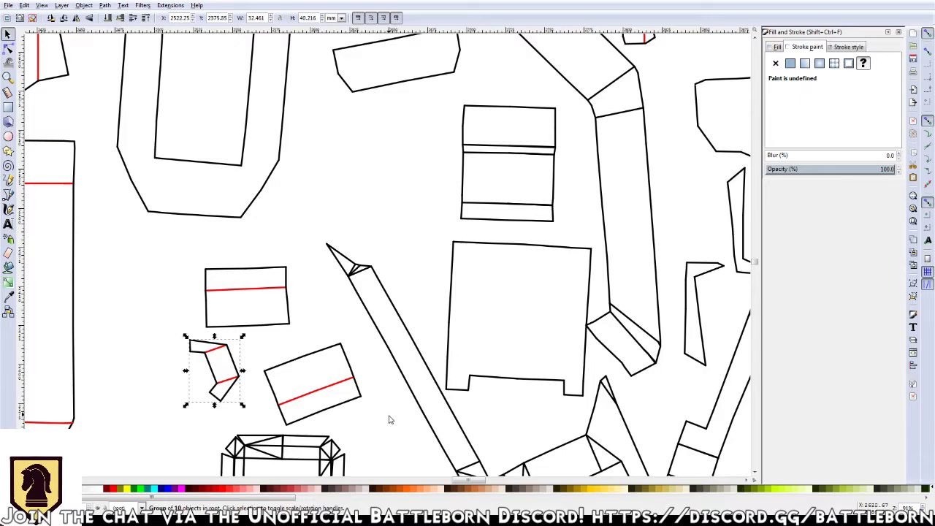
left_click(334, 379)
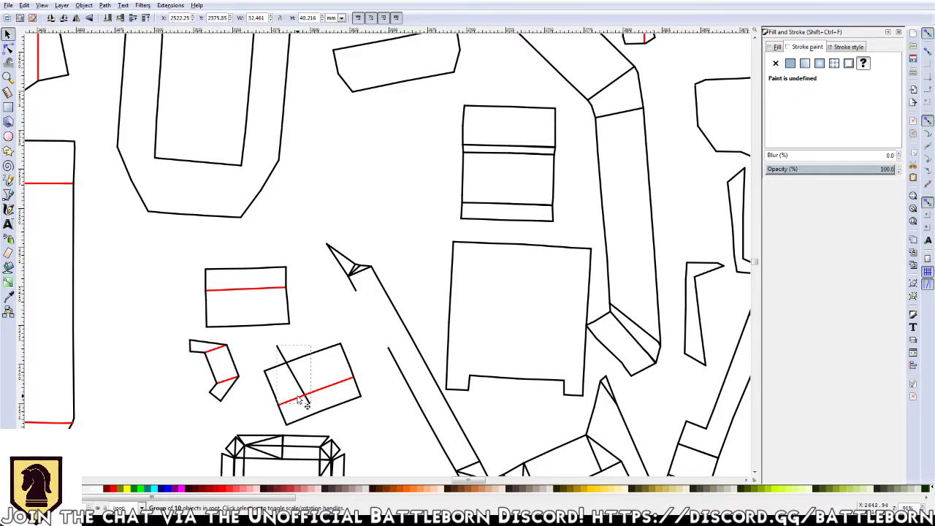
key("Tab")
left_click_drag(398, 334, 260, 429)
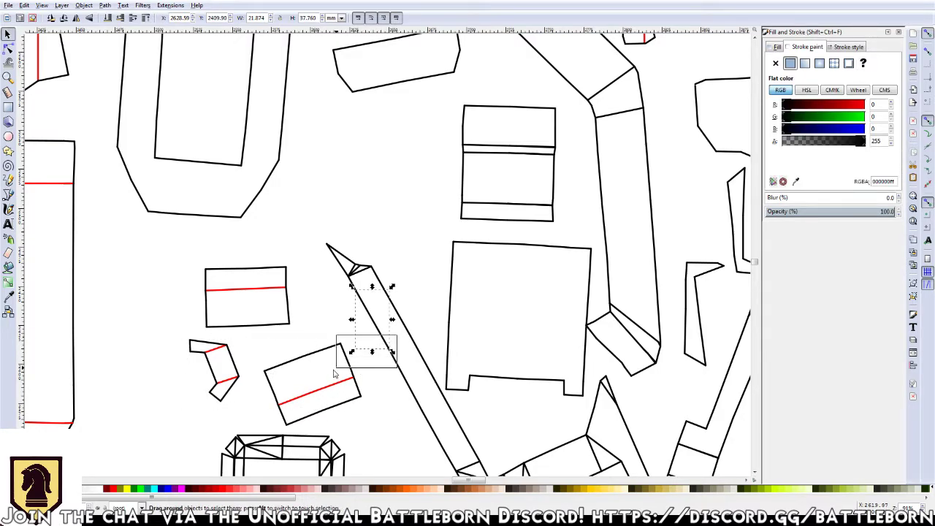
key("ctrl+g")
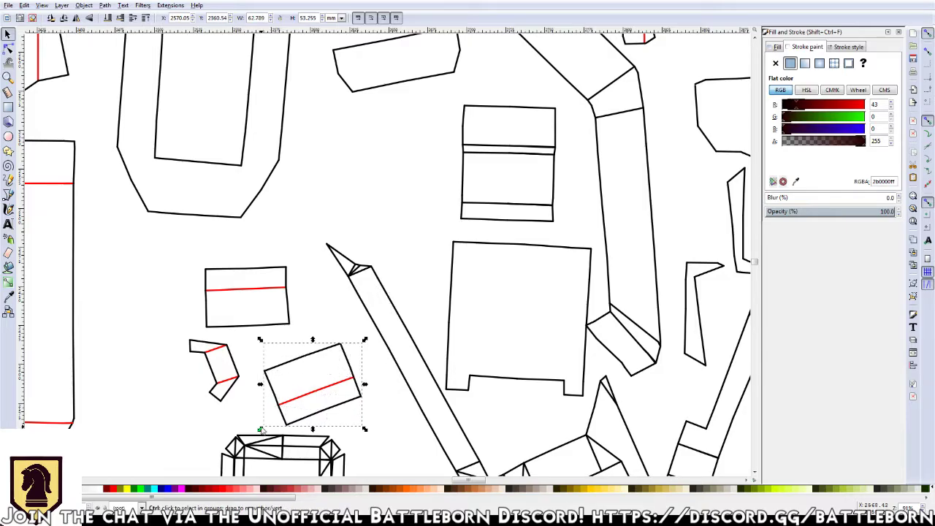
Group all the lines of the large box
scroll(402, 292, "up", 5)
scroll(380, 219, "down", 6)
scroll(367, 168, "right", 1)
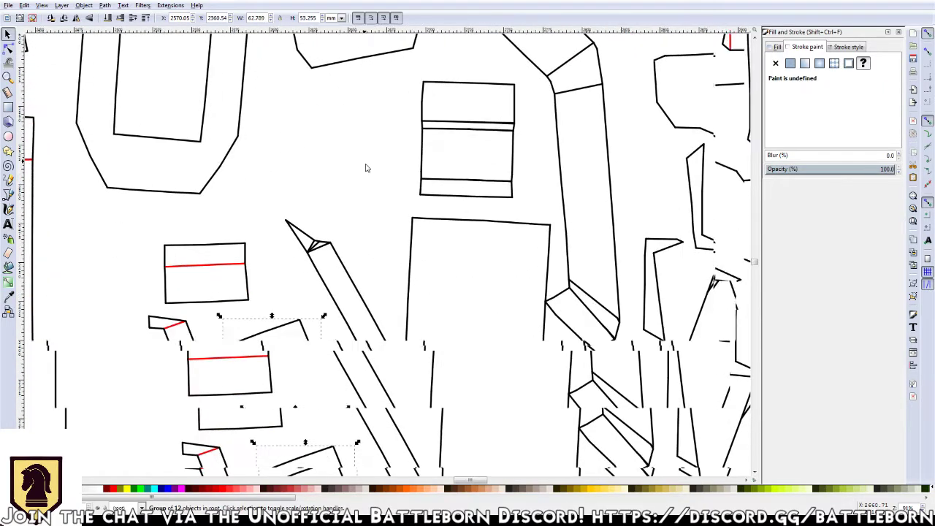
left_click_drag(391, 377, 555, 207)
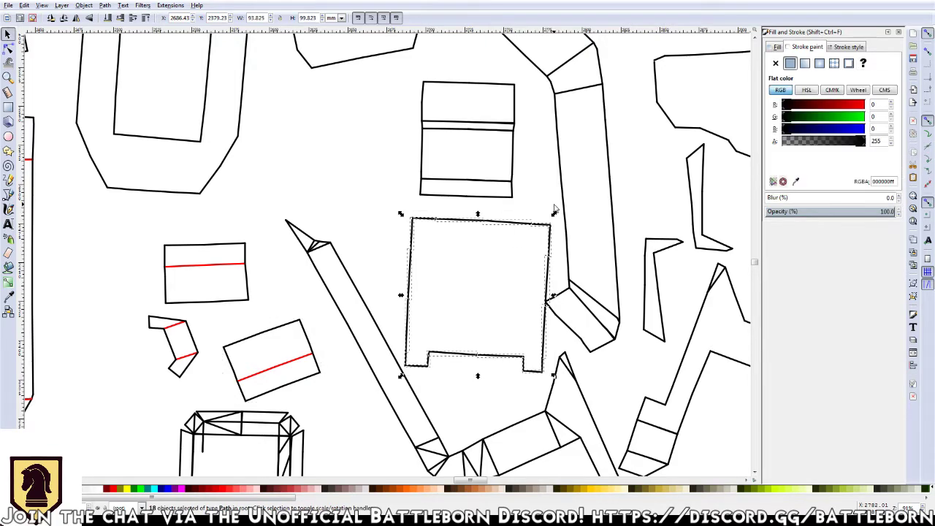
key("ctrl+g")
Select the U-shaped piece minus the triangle and stray corner line, and group its 31 objects
left_click_drag(368, 166, 398, 331)
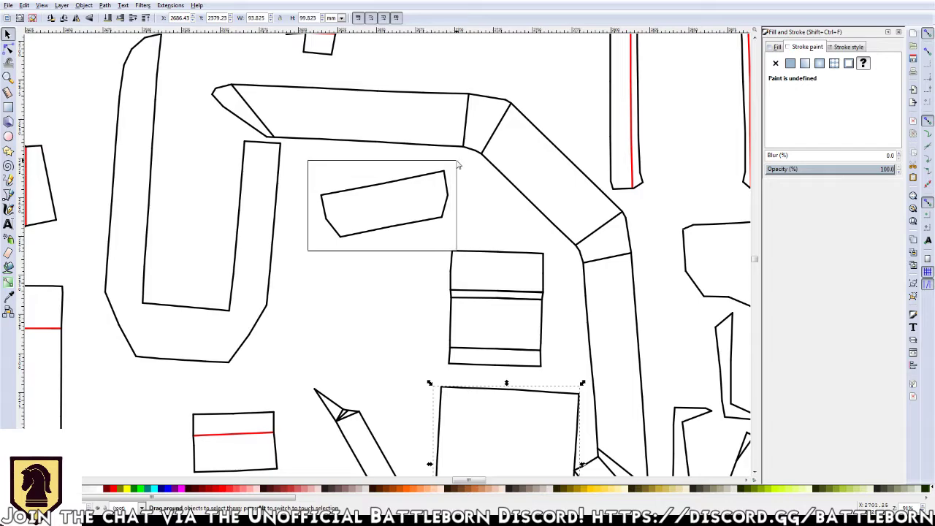
left_click_drag(309, 255, 458, 162)
scroll(353, 245, "up", 1)
scroll(353, 245, "left", 4)
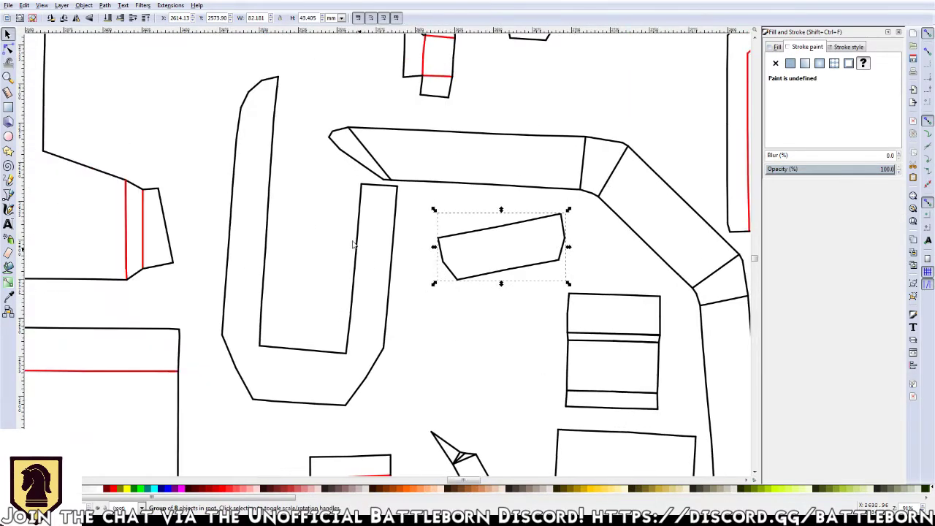
left_click_drag(408, 413, 219, 61)
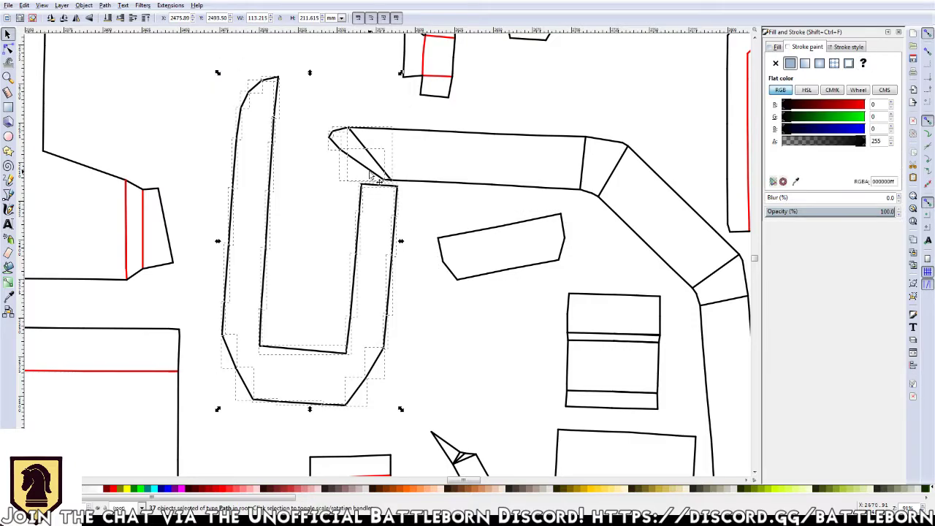
left_click(359, 163, "shift")
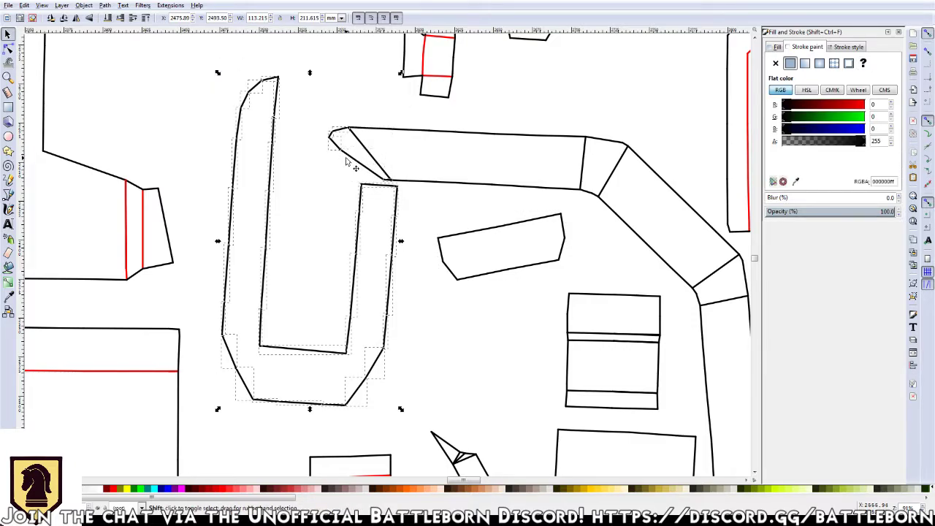
scroll(374, 167, "up", 1)
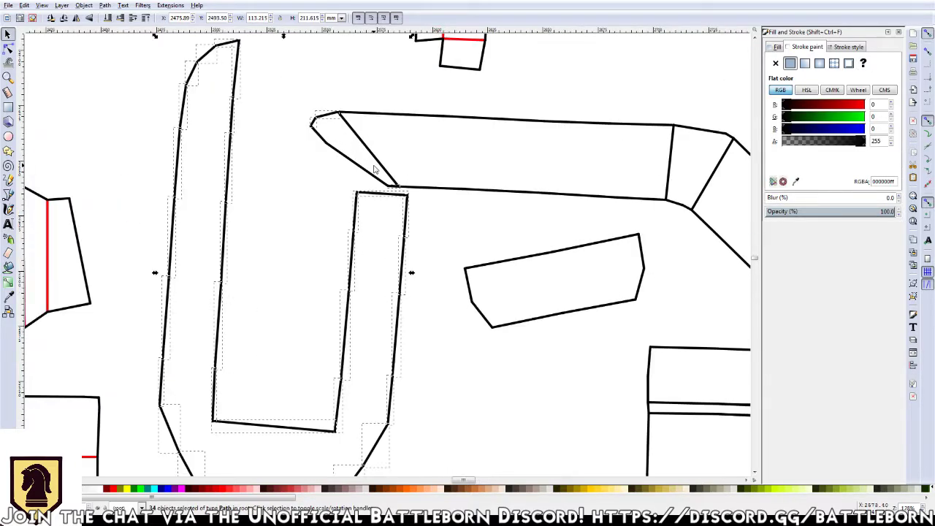
scroll(349, 146, "up", 2)
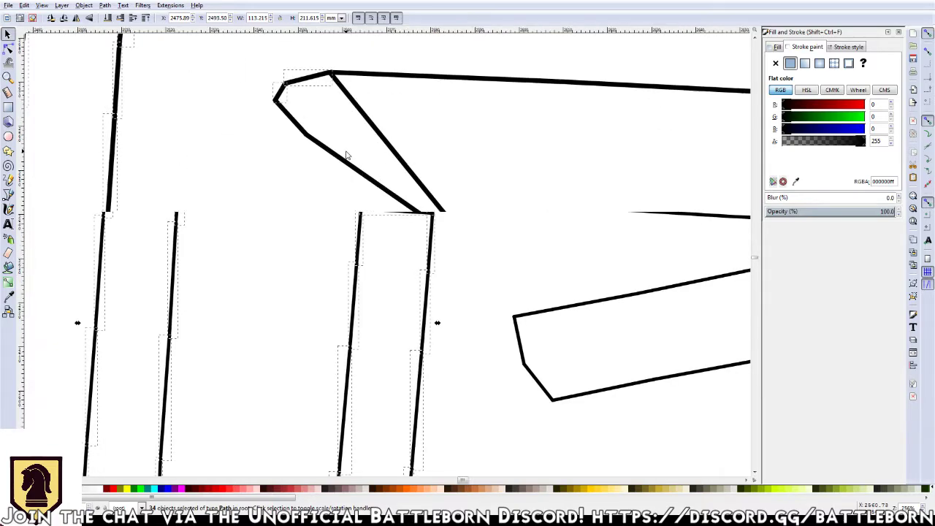
left_click(282, 101, "shift")
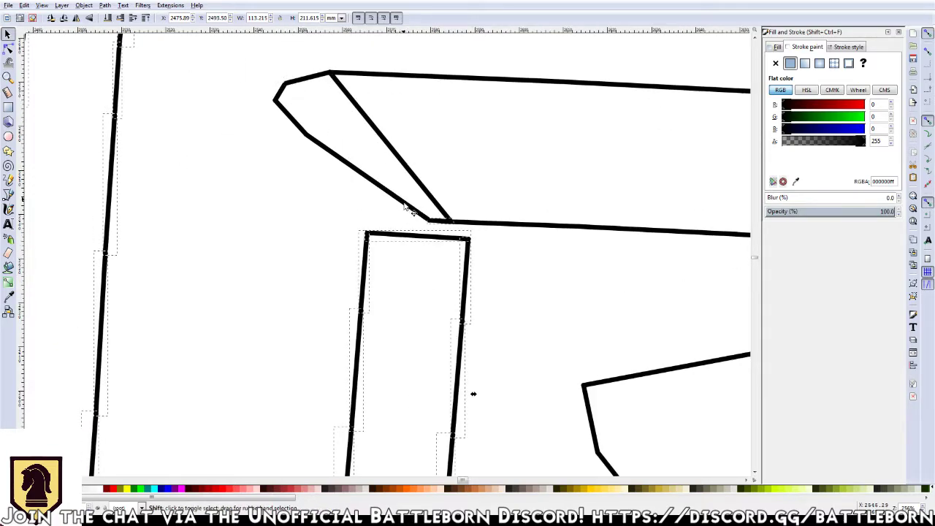
left_click(440, 237)
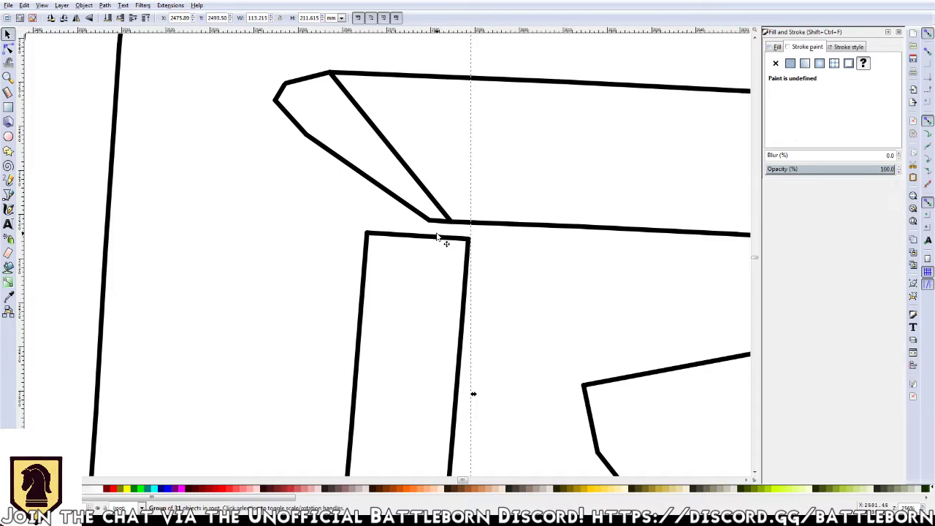
scroll(439, 237, "down", 2)
scroll(437, 236, "down", 2)
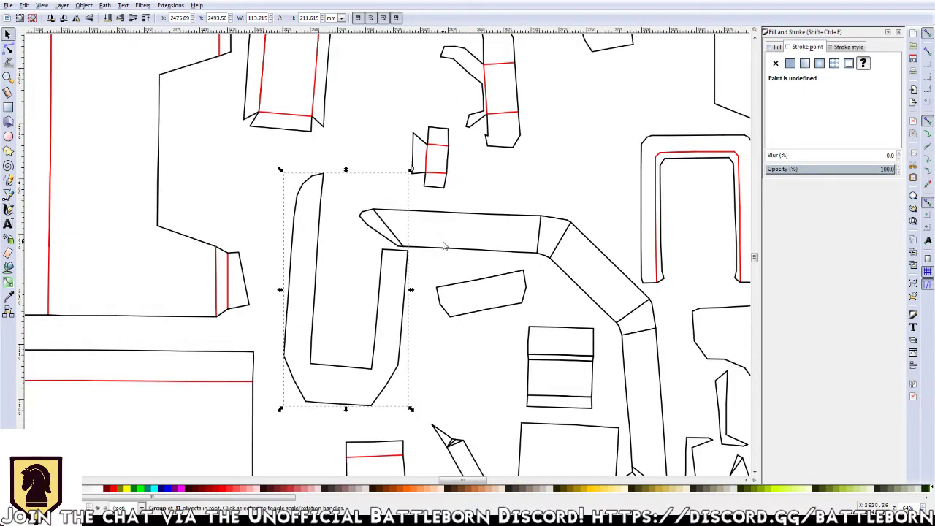
scroll(533, 307, "down", 5)
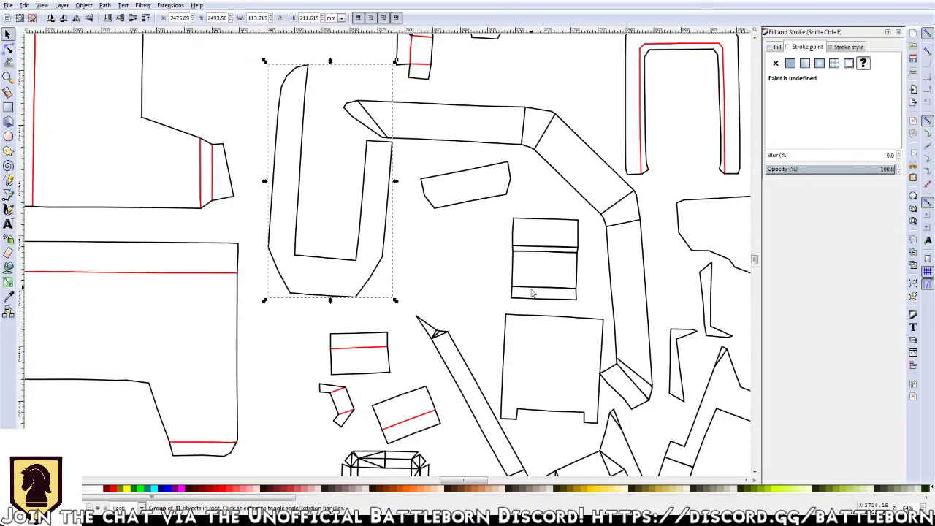
scroll(496, 249, "down", 1)
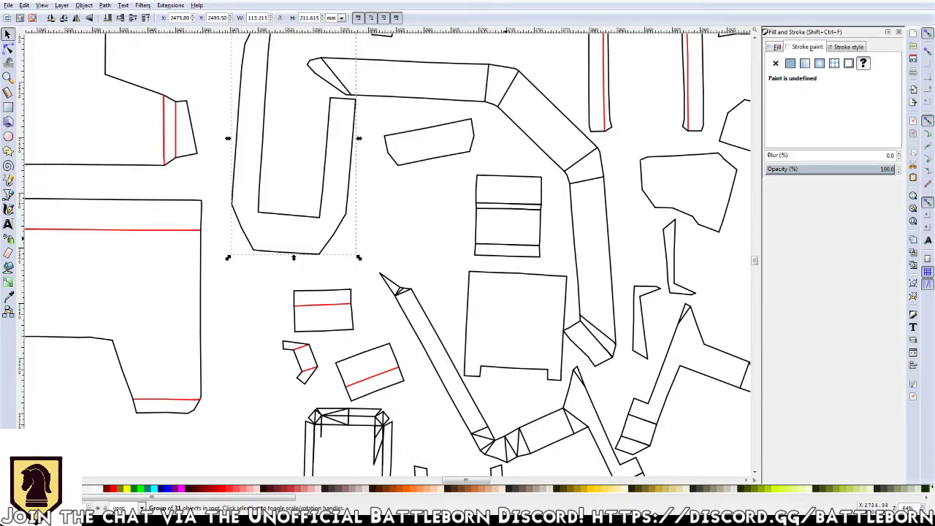
Select the rectangular piece's fold lines and set their stroke red (R 255)
left_click(507, 206)
left_click_drag(505, 203, 508, 209)
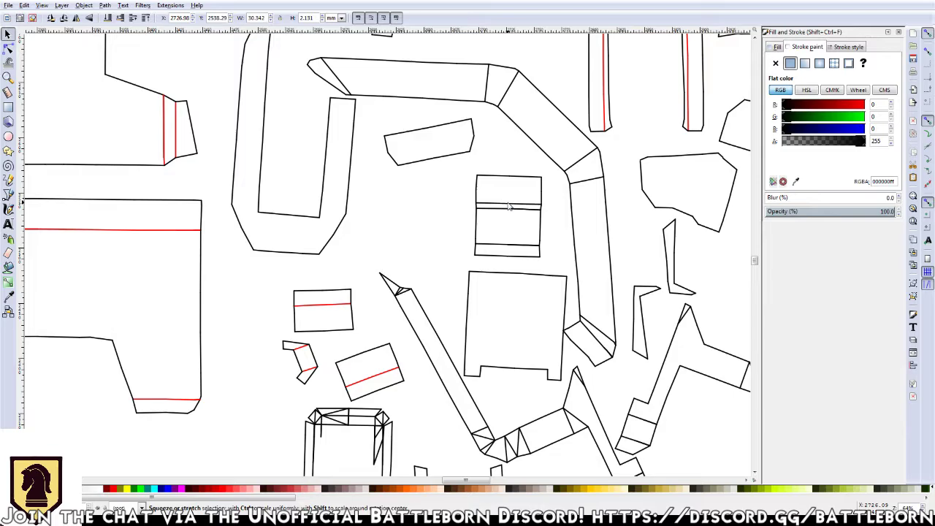
key("Escape")
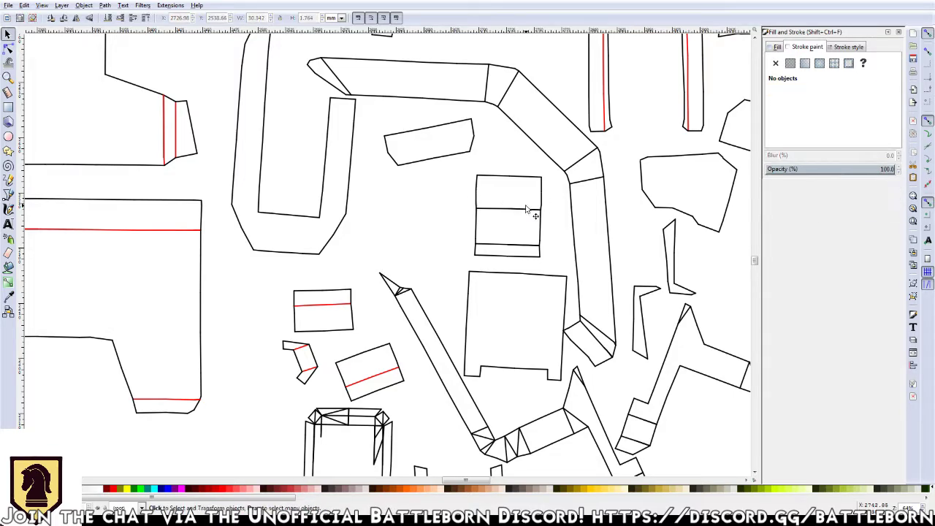
left_click(523, 209)
left_click(523, 224)
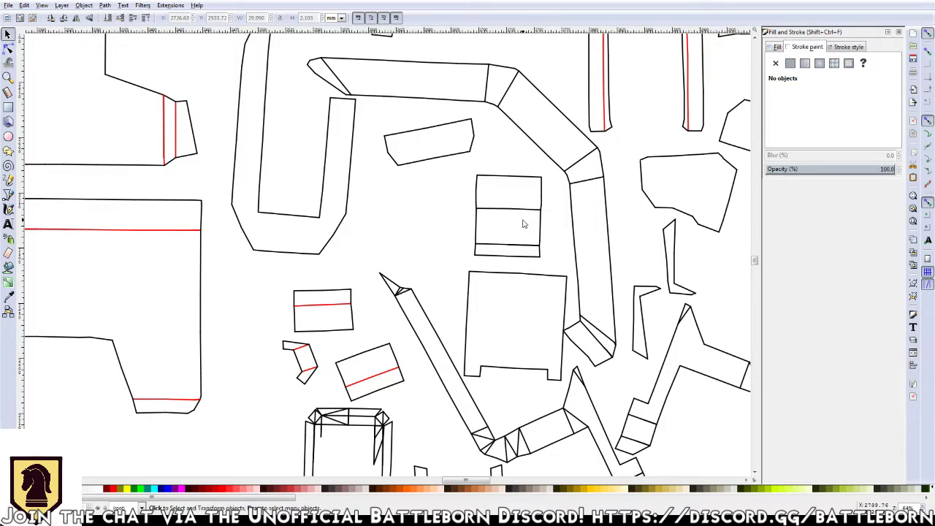
left_click(494, 246)
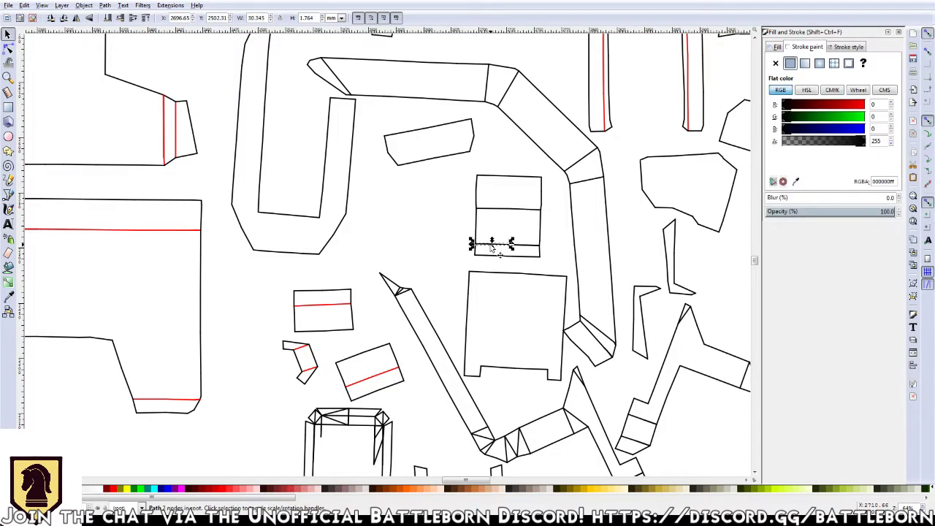
left_click(520, 211, "shift")
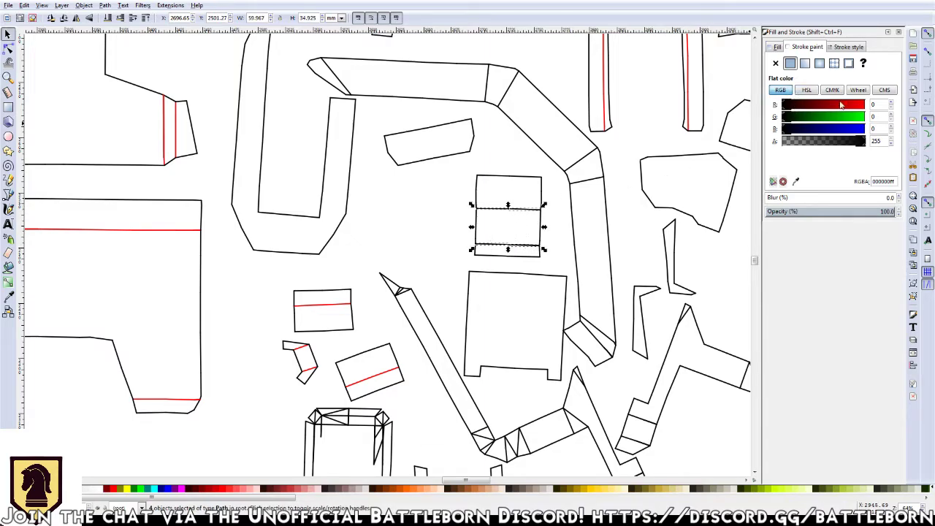
left_click_drag(842, 105, 867, 105)
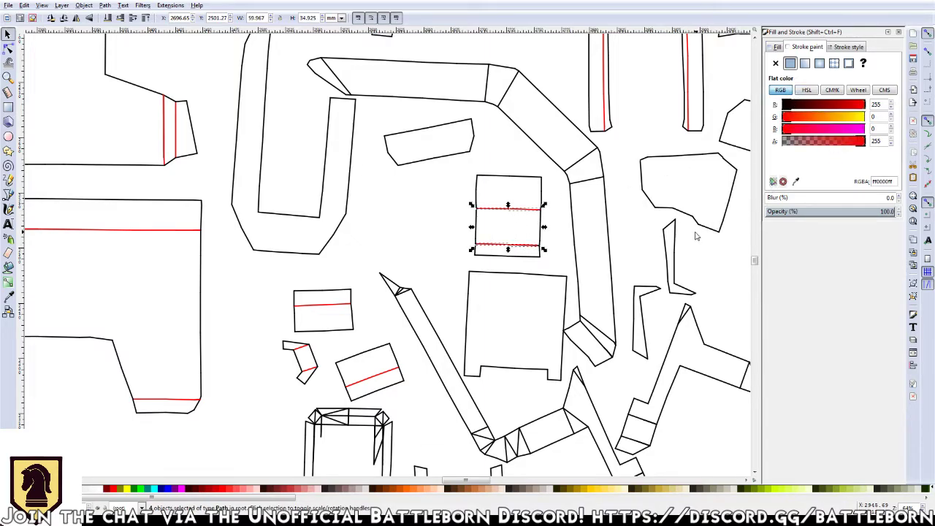
Shift the red lines down and delete the leftover black line beneath
scroll(501, 256, "up", 1, "ctrl")
scroll(562, 248, "up", 1, "ctrl")
scroll(562, 248, "up", 1, "ctrl")
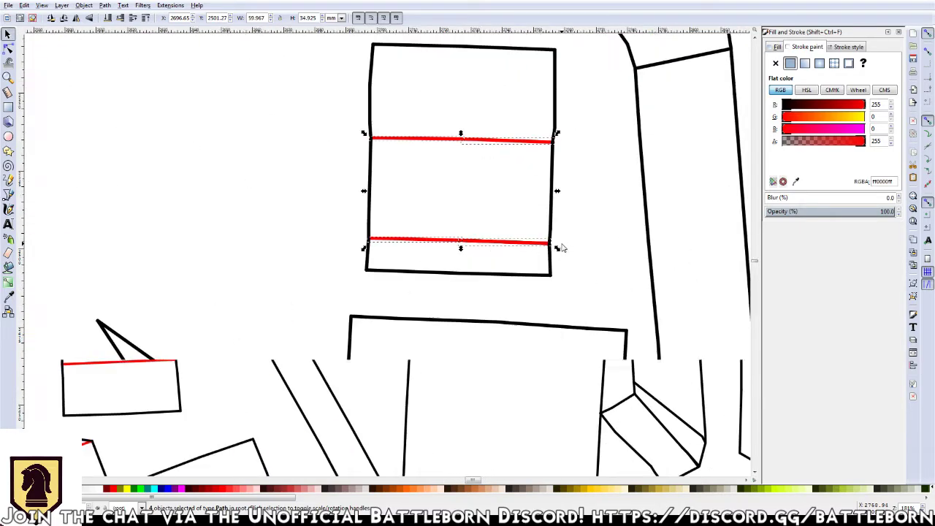
scroll(561, 248, "up", 1, "ctrl")
scroll(561, 248, "up", 1, "ctrl")
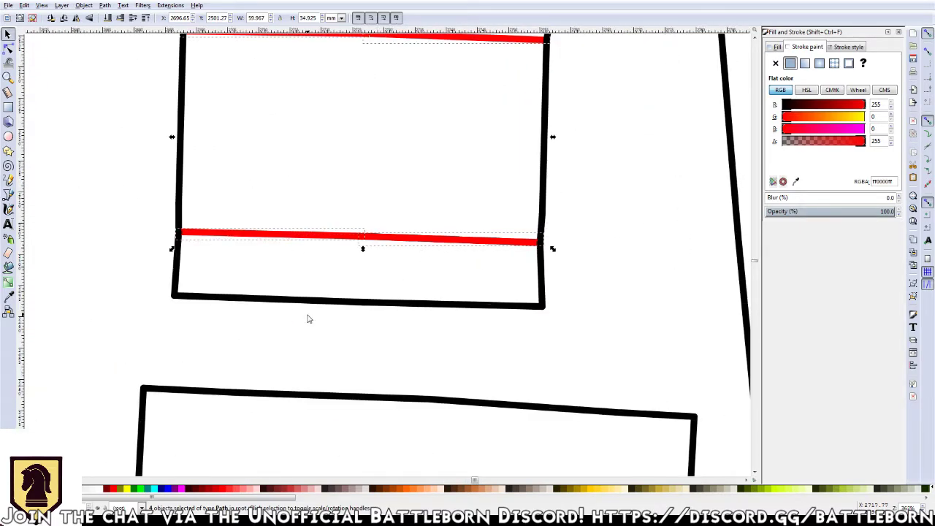
left_click(410, 244)
key("shift+Down")
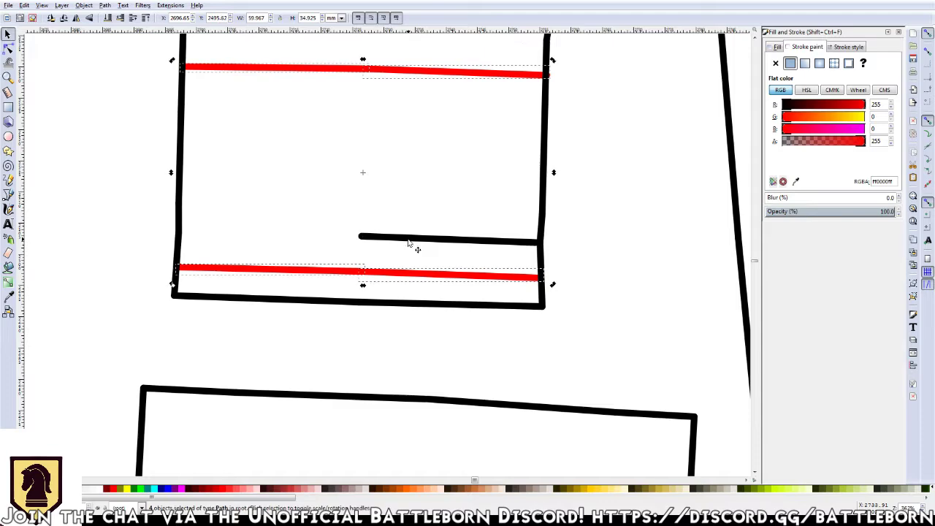
left_click(409, 243)
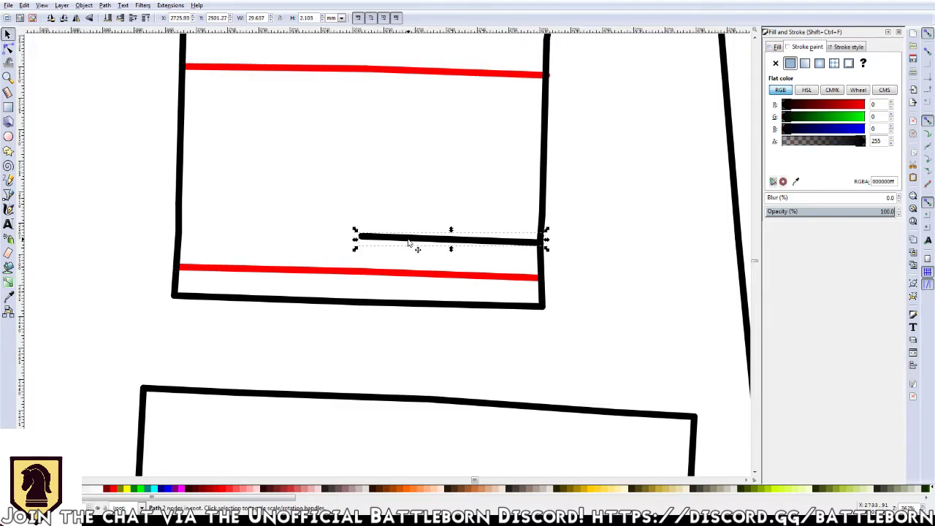
key("Delete")
Select the four red line segments and shift them back up onto the folds
left_click(316, 72)
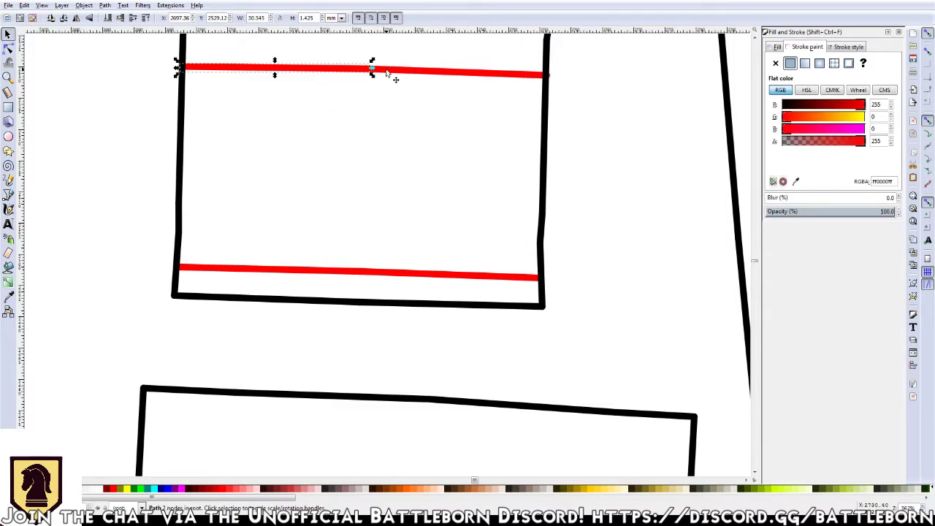
left_click(400, 75)
left_click(381, 275, "shift")
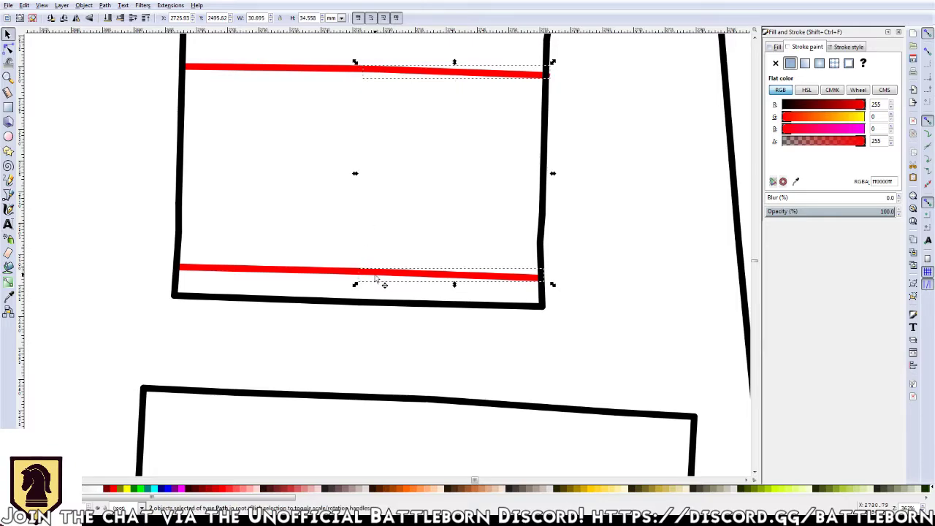
left_click(301, 271, "shift")
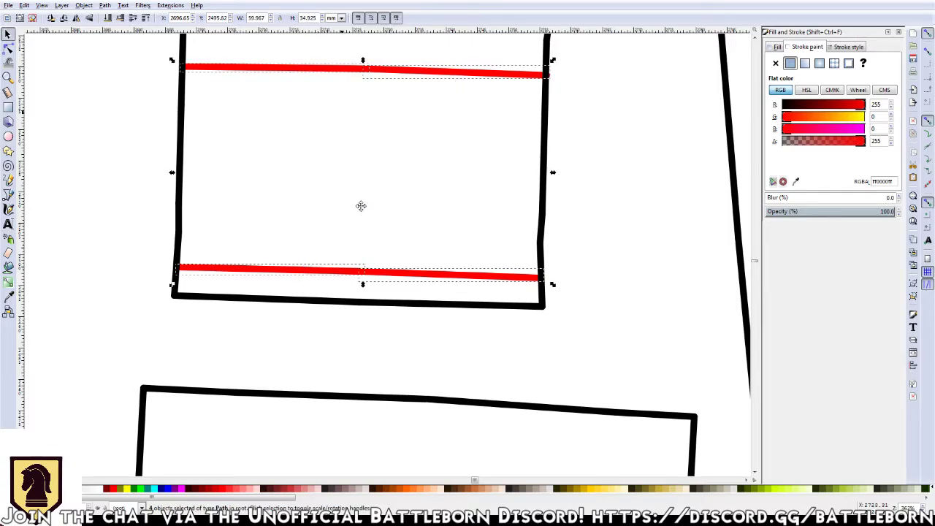
scroll(361, 206, "up", 3)
key("shift+Up")
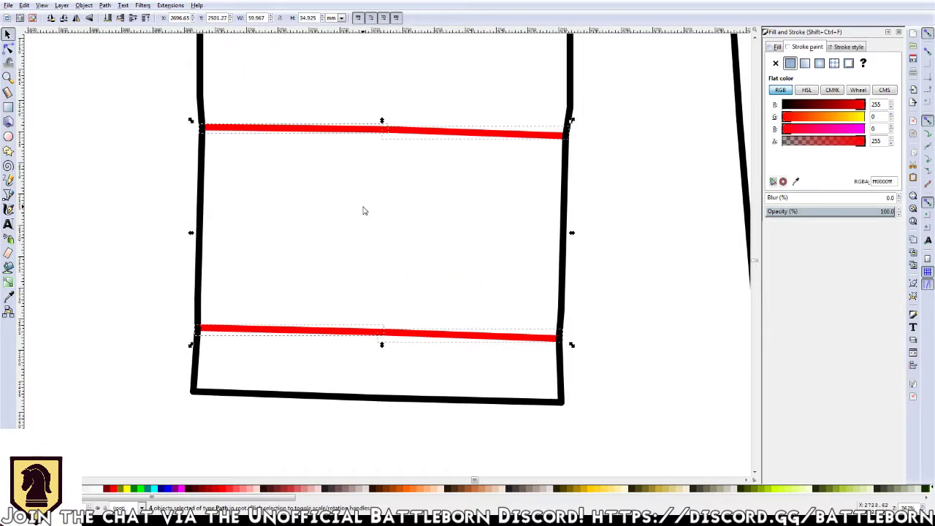
left_click(621, 237)
scroll(581, 267, "down", 1, "ctrl")
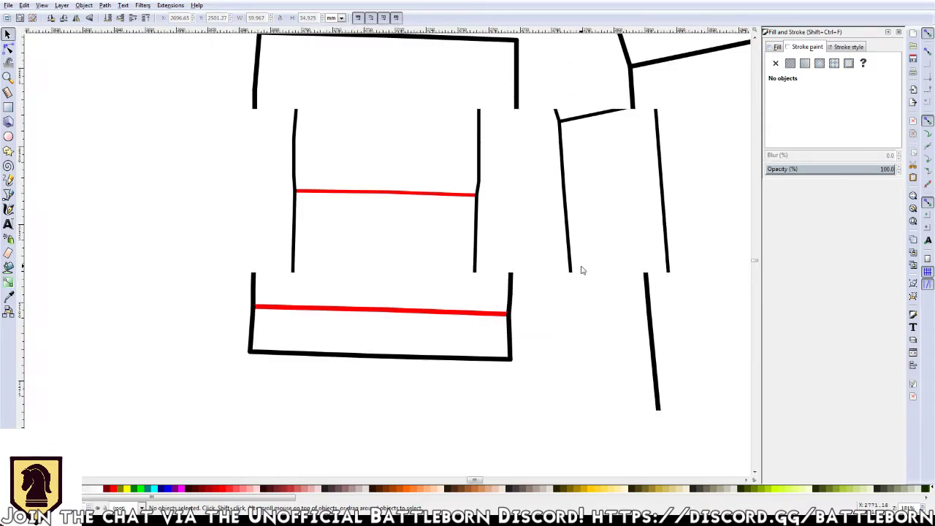
scroll(579, 270, "down", 4, "ctrl")
scroll(576, 261, "down", 1, "ctrl")
scroll(572, 259, "down", 1, "ctrl")
scroll(573, 263, "down", 1, "ctrl")
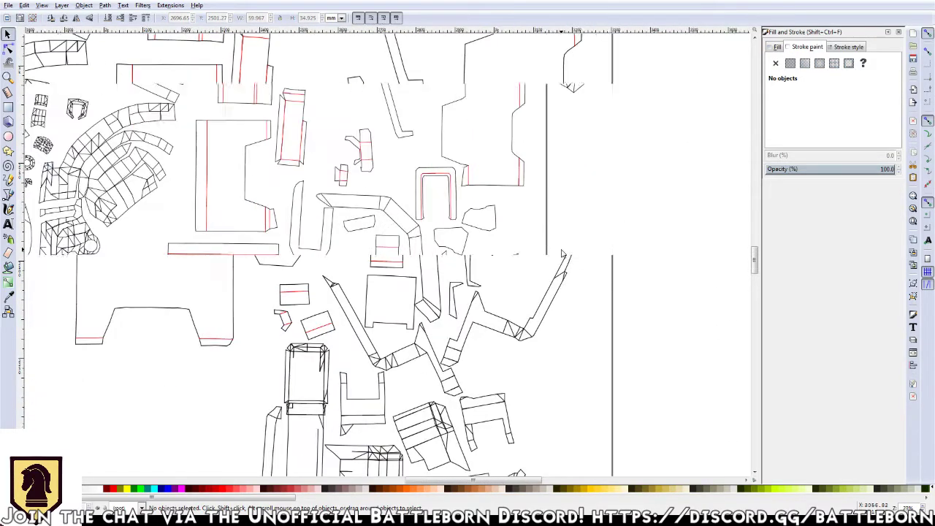
scroll(592, 281, "down", 1, "ctrl")
scroll(511, 276, "down", 1, "ctrl")
scroll(428, 263, "down", 1, "ctrl")
scroll(424, 261, "down", 1, "ctrl")
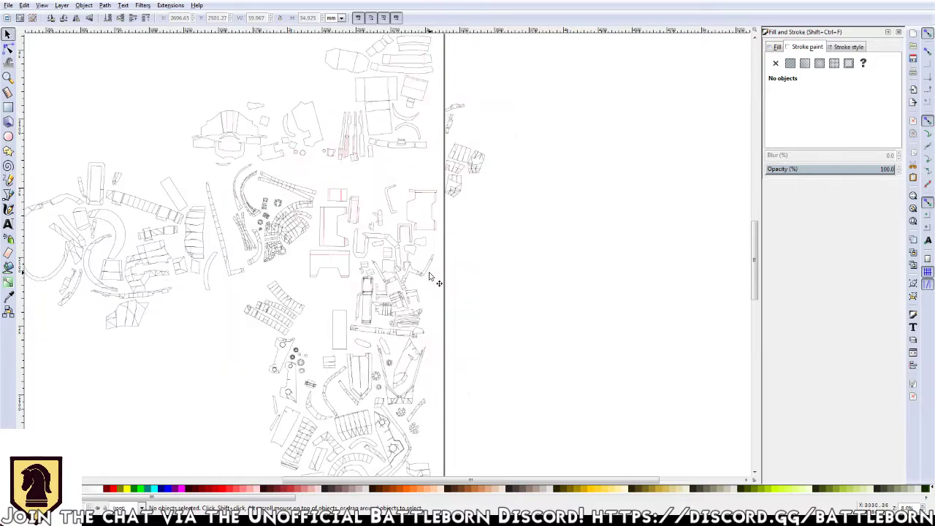
scroll(445, 199, "down", 1, "ctrl")
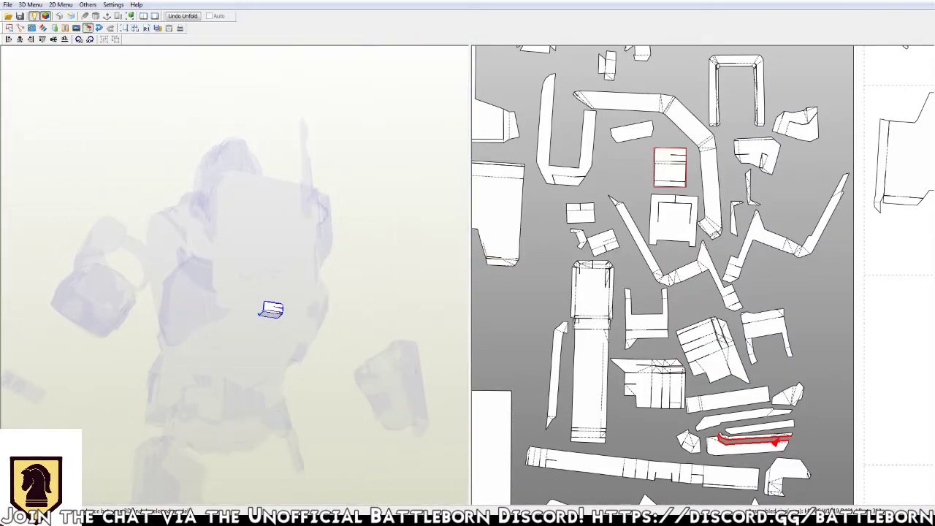
Orbit the 3D model in Pepakura to locate the rectangular piece
mouse_move(258, 296)
left_mouse_down()
mouse_move(251, 292)
mouse_move(282, 309)
mouse_move(271, 304)
left_mouse_up()
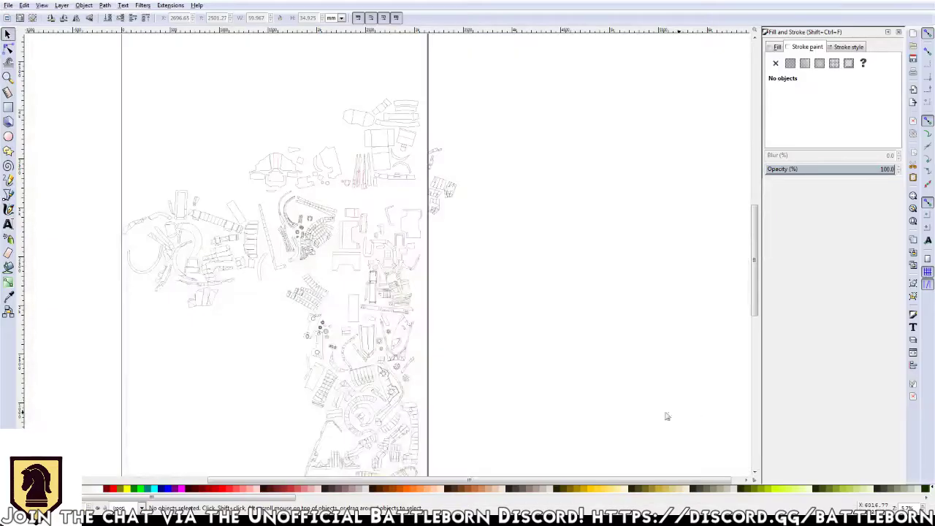
Zoom in on the middle of the layout and rubber-band select the pieces there
scroll(397, 241, "down", 5)
scroll(397, 241, "up", 3)
scroll(396, 241, "up", 3)
scroll(396, 241, "up", 1)
scroll(396, 242, "up", 2)
scroll(396, 240, "up", 1)
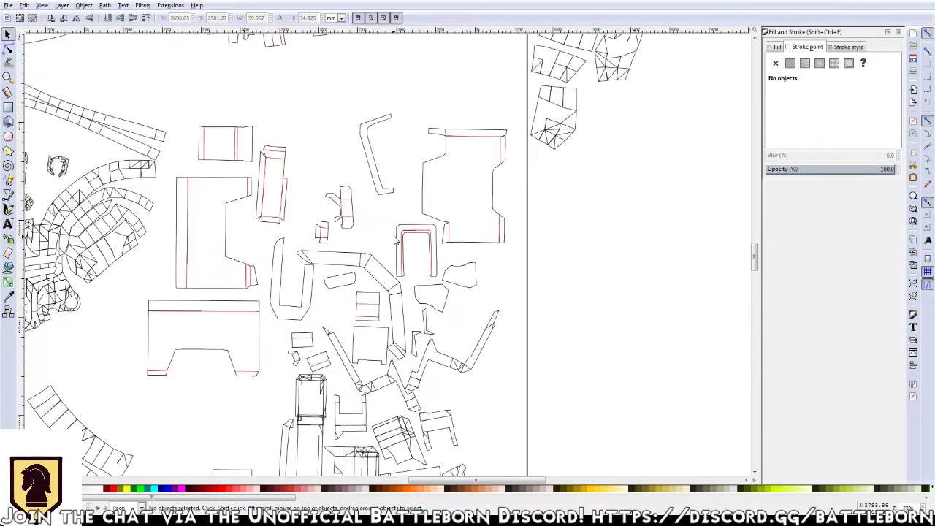
scroll(338, 307, "down", 1)
scroll(383, 240, "down", 2)
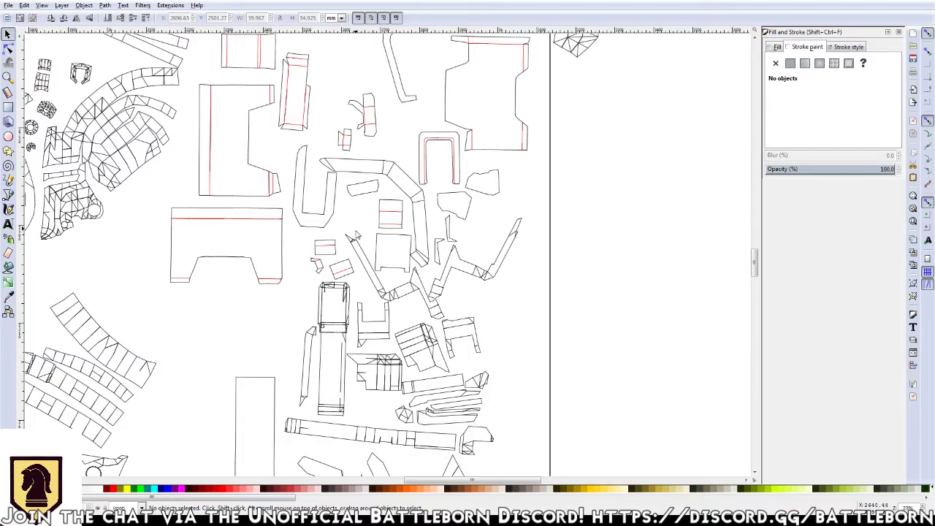
scroll(398, 257, "up", 1)
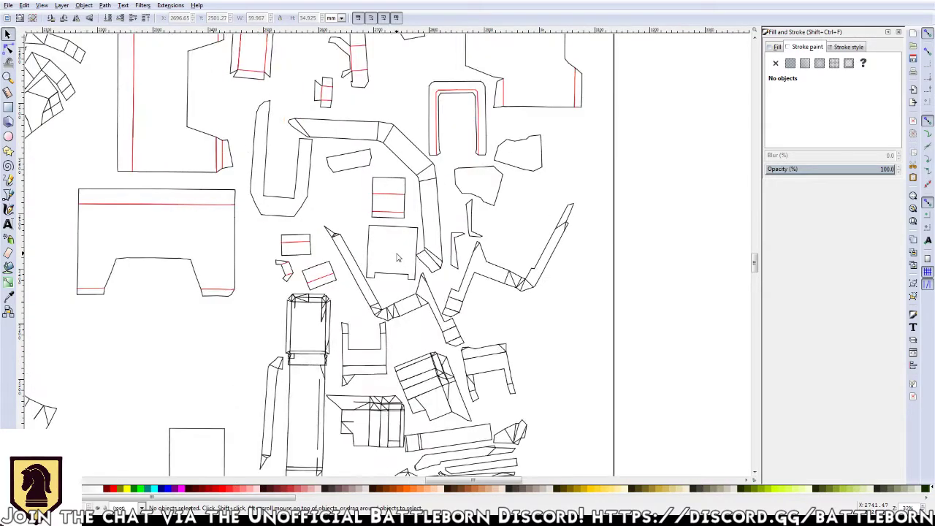
scroll(399, 257, "up", 1)
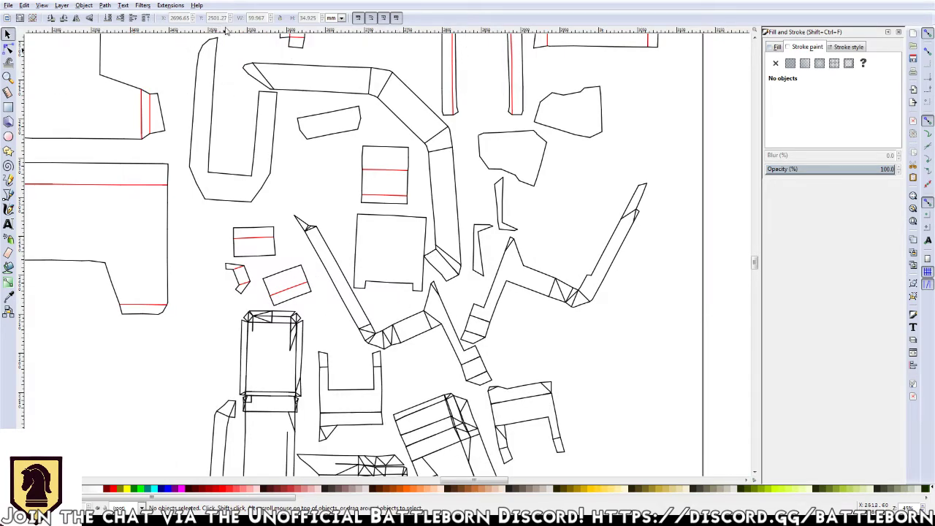
left_click_drag(235, 53, 462, 287)
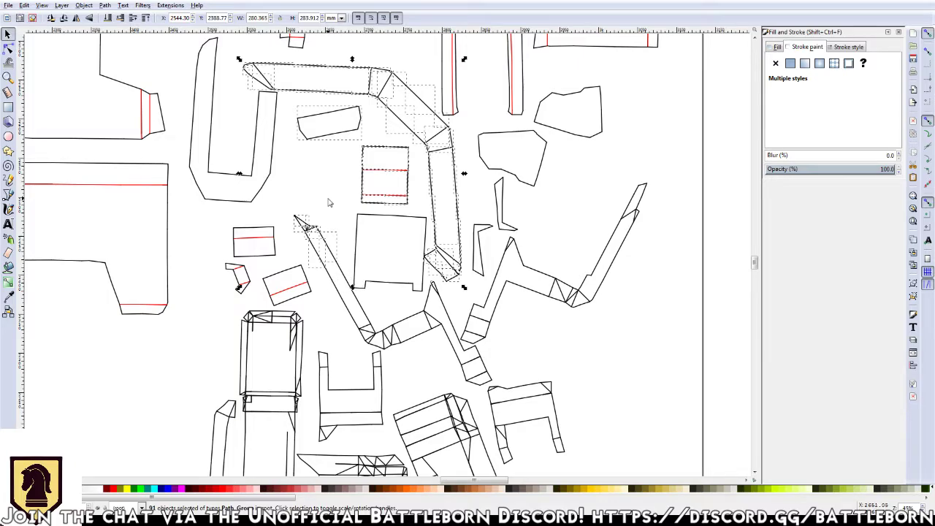
Group the small red-lined rectangle's lines into one 20-object group, then select the strip-tip stray line
left_click(333, 136)
left_click(350, 206)
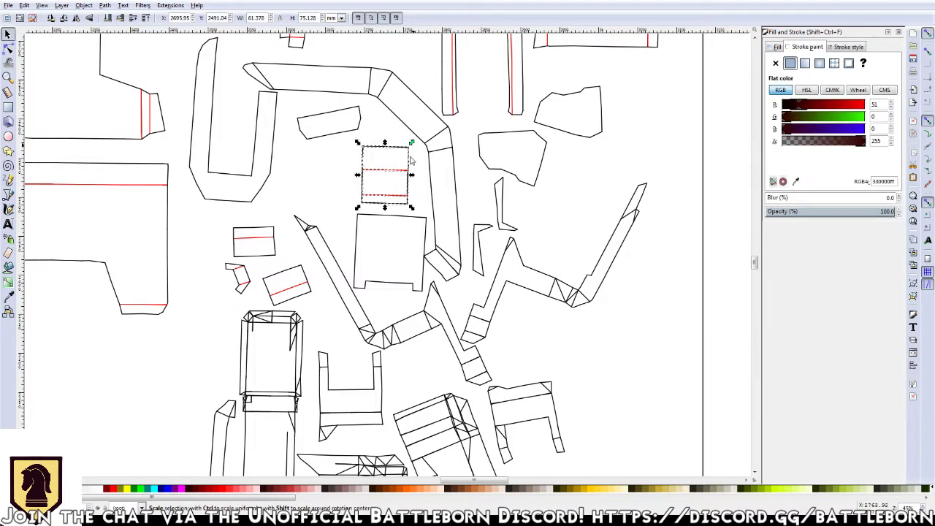
left_click(404, 188)
key("ctrl+g")
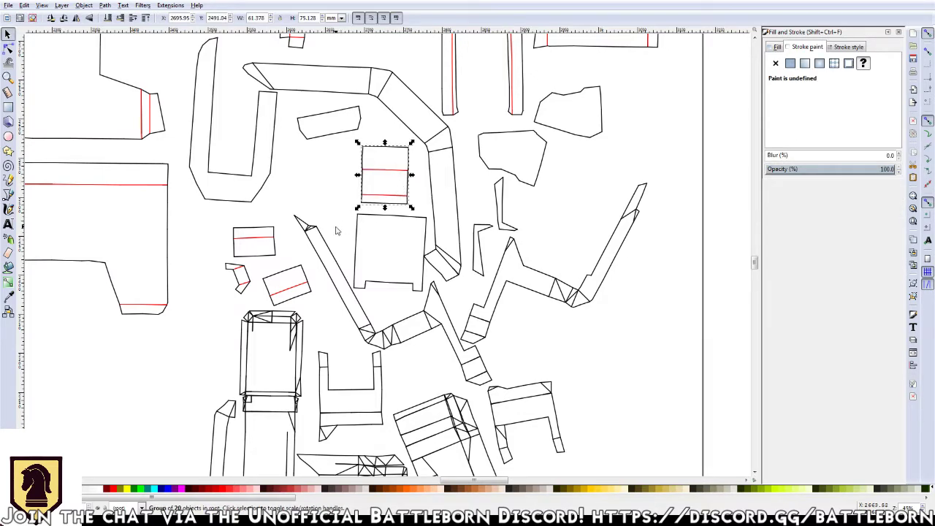
left_click(312, 231)
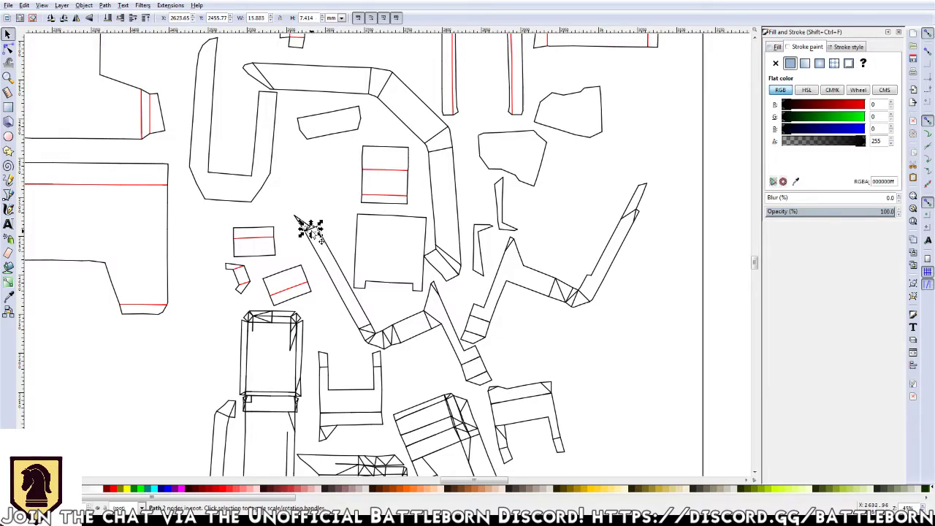
Remove the three stray fragments at the long diagonal strip's pointed tip, leaving a clean end
key("Escape")
scroll(312, 235, "up", 1)
scroll(312, 235, "up", 1)
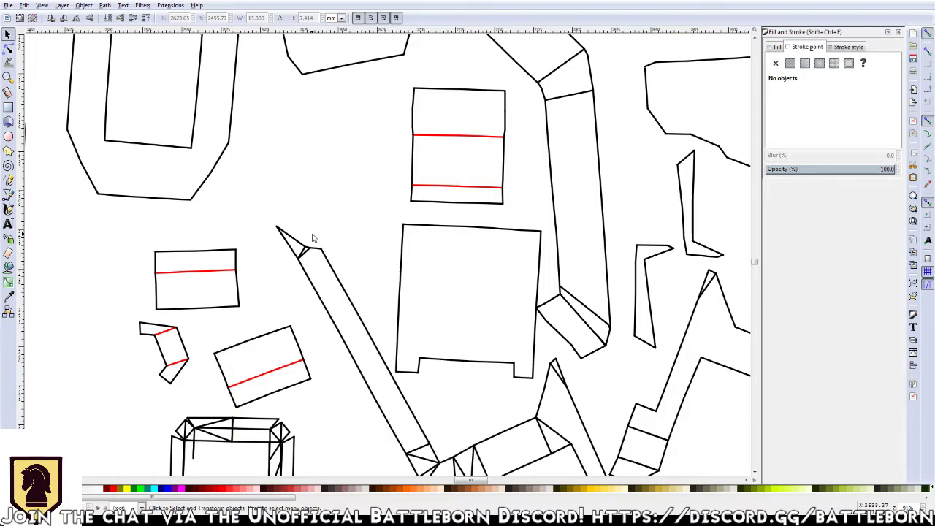
left_click(305, 252)
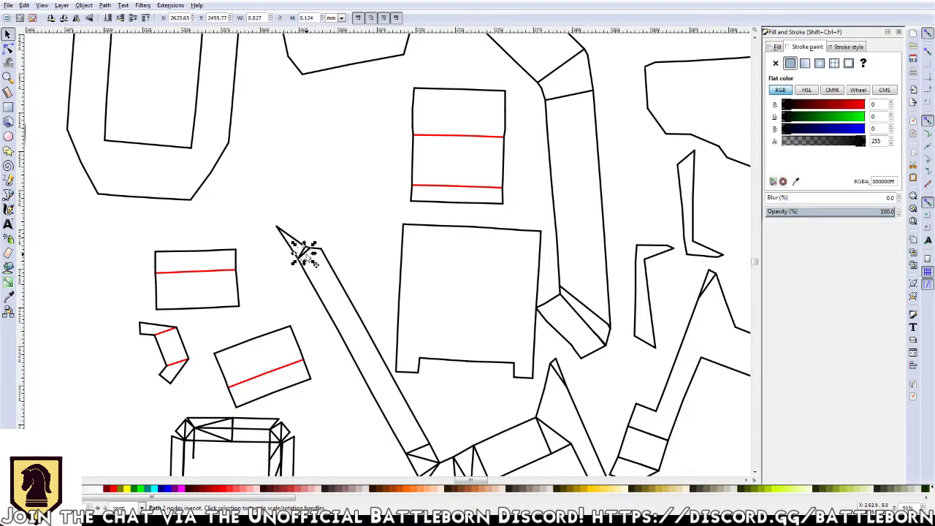
key("Escape")
left_click(306, 257)
key("Escape")
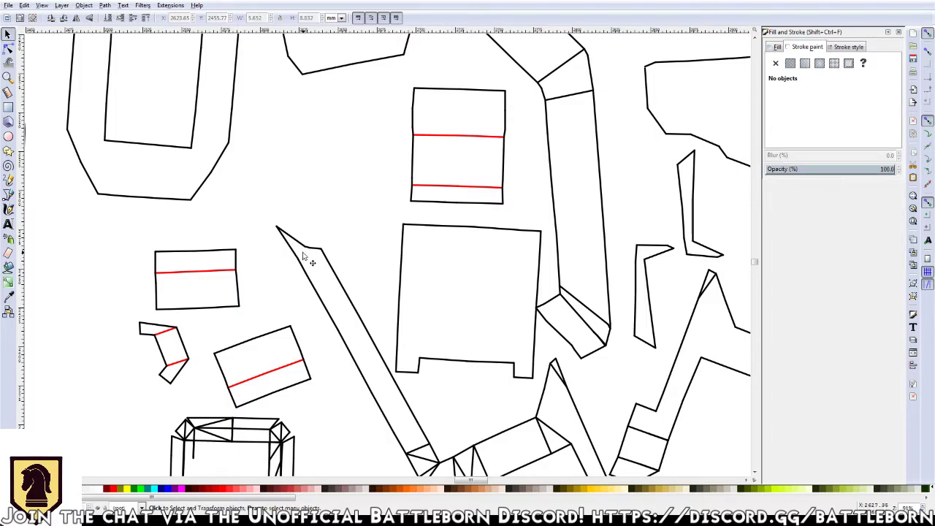
scroll(302, 245, "down", 1)
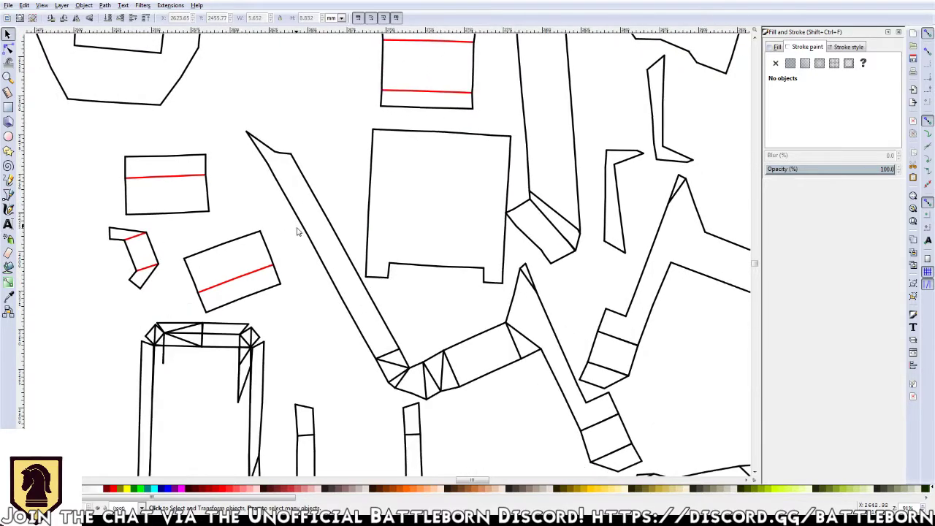
scroll(299, 236, "down", 1)
scroll(297, 228, "down", 1)
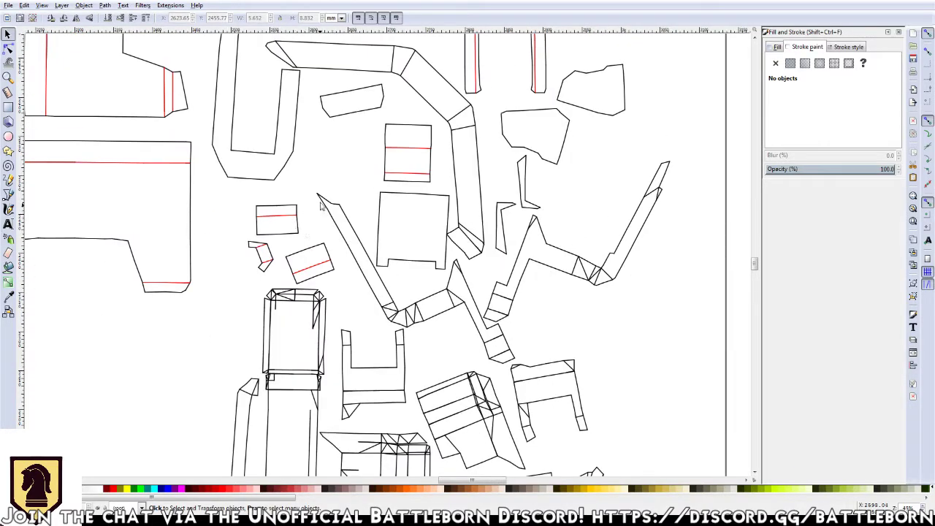
scroll(336, 194, "up", 3)
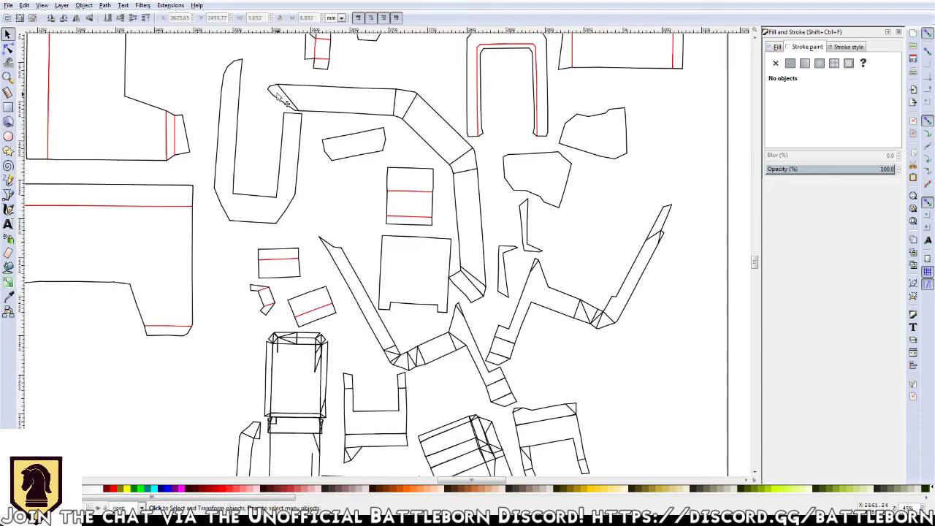
Rubber-band select the long bent strip, excluding the small rectangle and neighbouring diagonal segments
left_click_drag(265, 84, 490, 312)
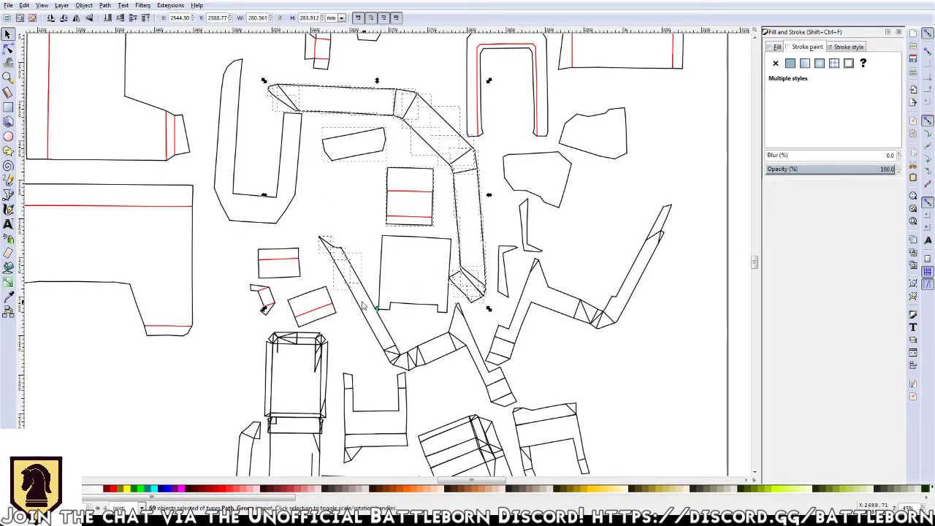
left_click(399, 197, "shift")
scroll(332, 268, "up", 2)
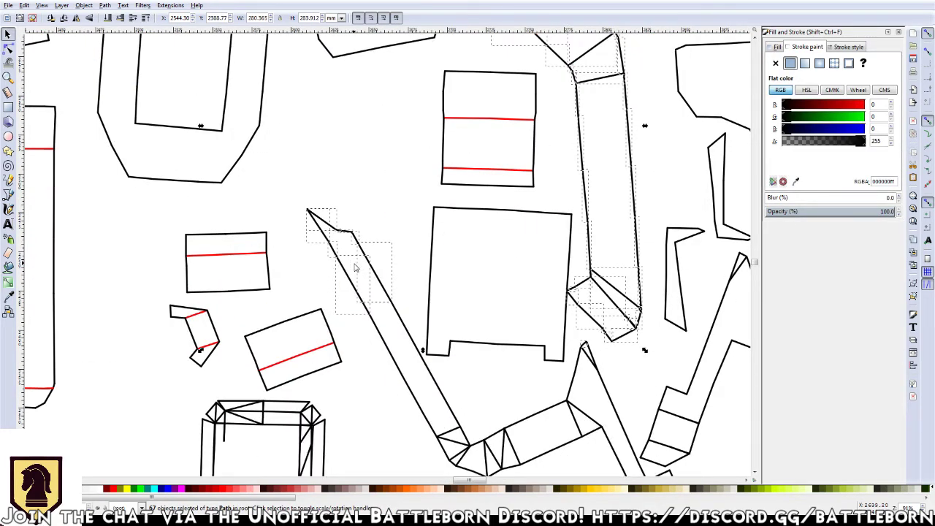
scroll(382, 300, "up", 1)
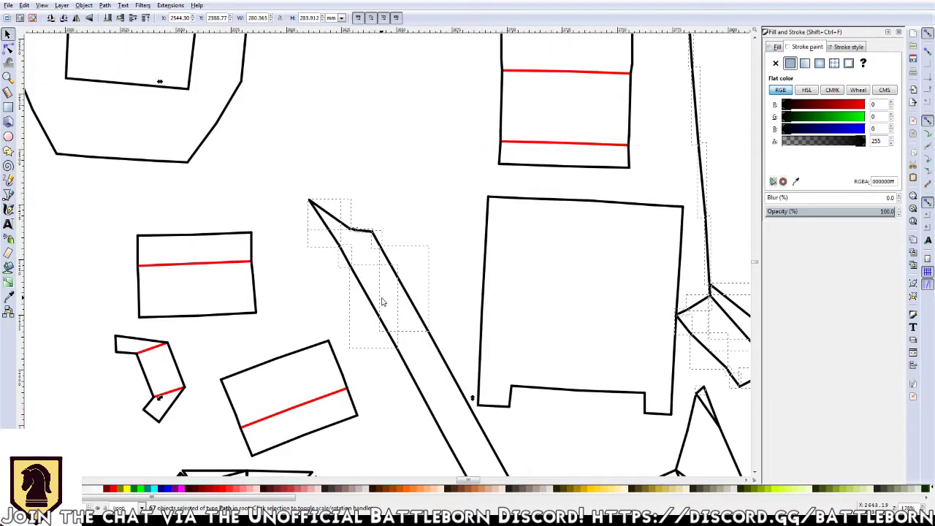
left_click(375, 310, "shift")
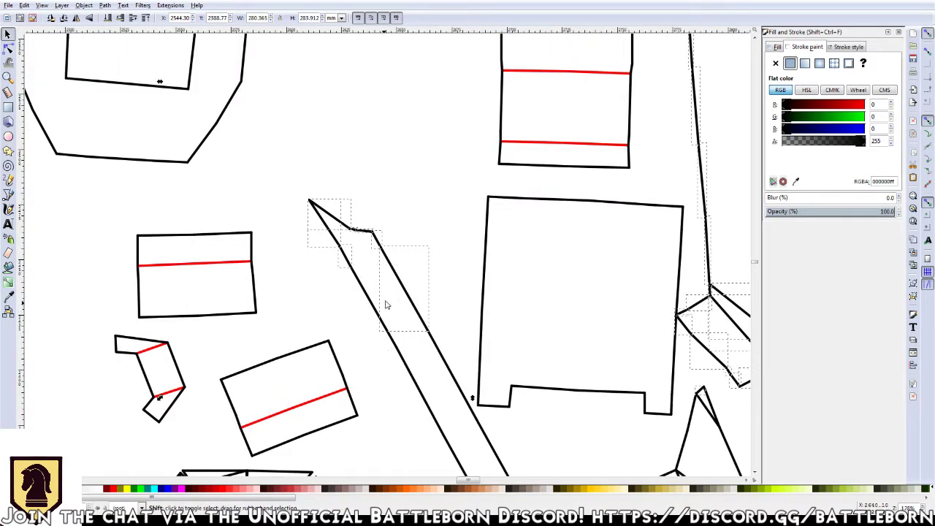
left_click(407, 292, "shift")
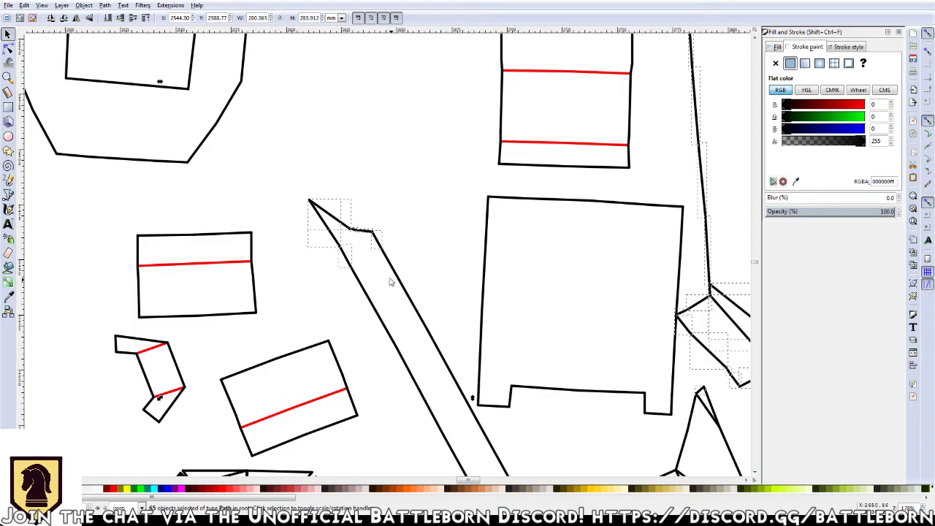
left_click(351, 263, "shift")
left_click(377, 248, "shift")
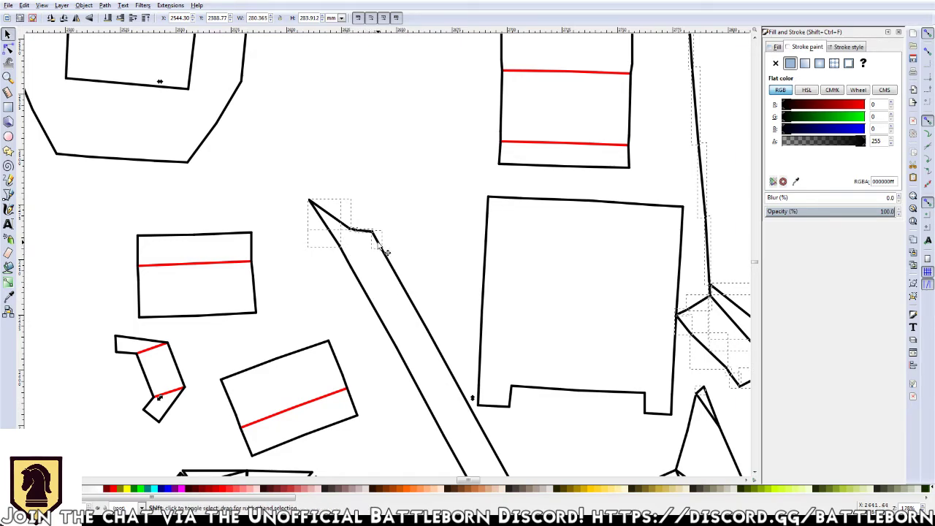
scroll(366, 251, "up", 1, "ctrl")
scroll(365, 252, "up", 1, "ctrl")
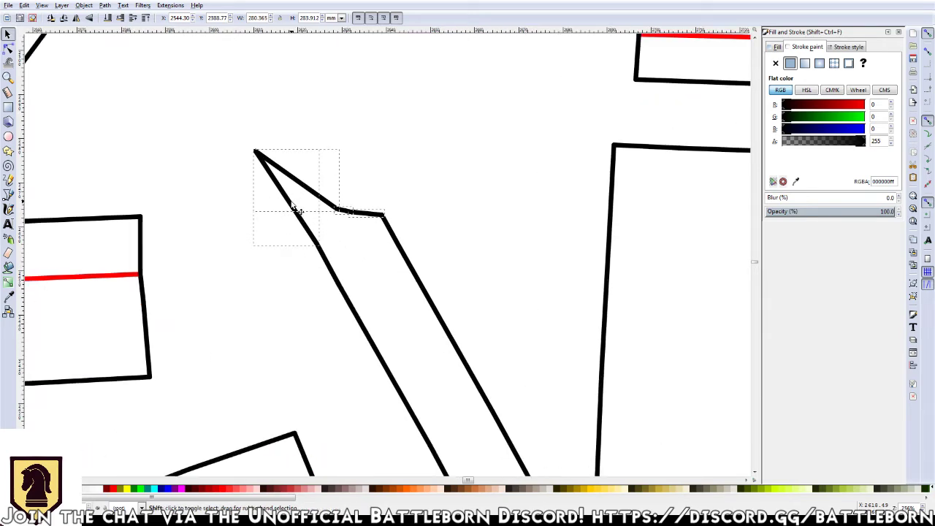
left_click(329, 205, "shift")
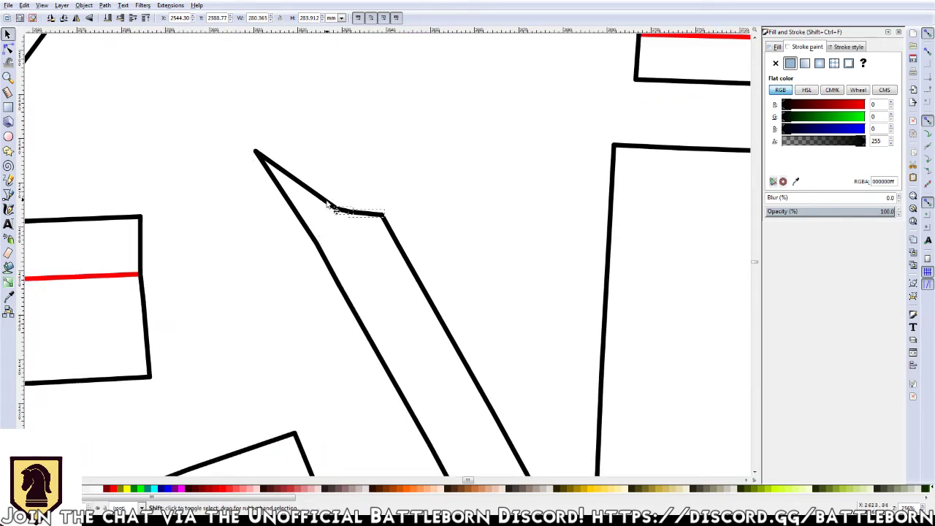
left_click(363, 217, "shift")
Group the bent strip's 58 selected lines into one object
scroll(360, 222, "down", 1, "ctrl")
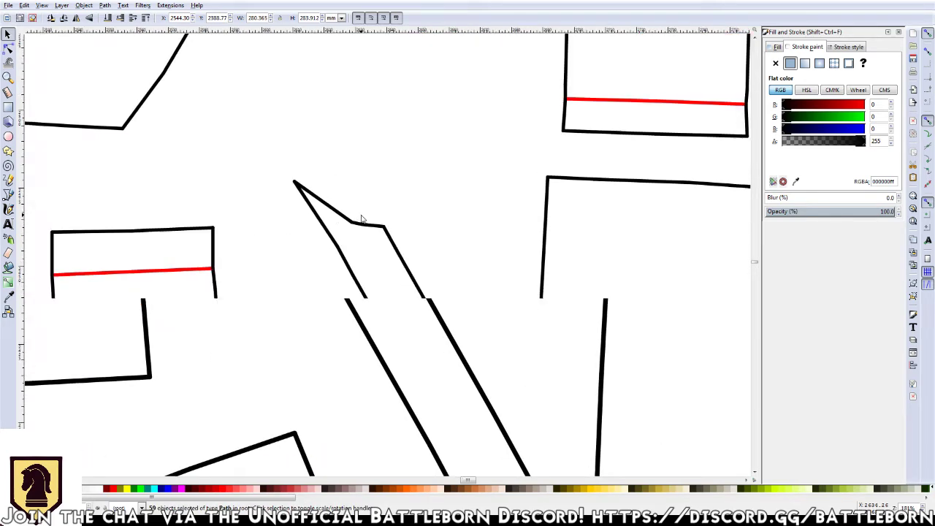
scroll(360, 222, "down", 1, "ctrl")
scroll(360, 221, "down", 1, "ctrl")
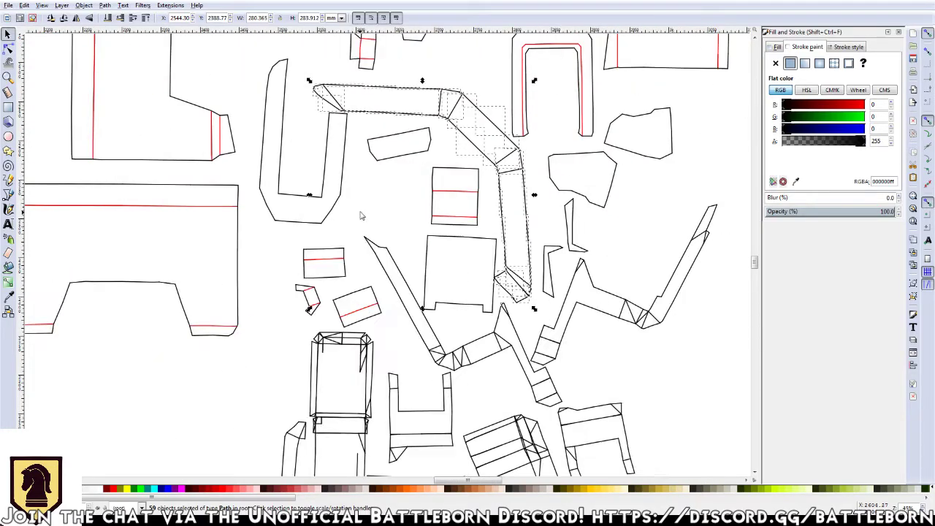
scroll(364, 227, "up", 2)
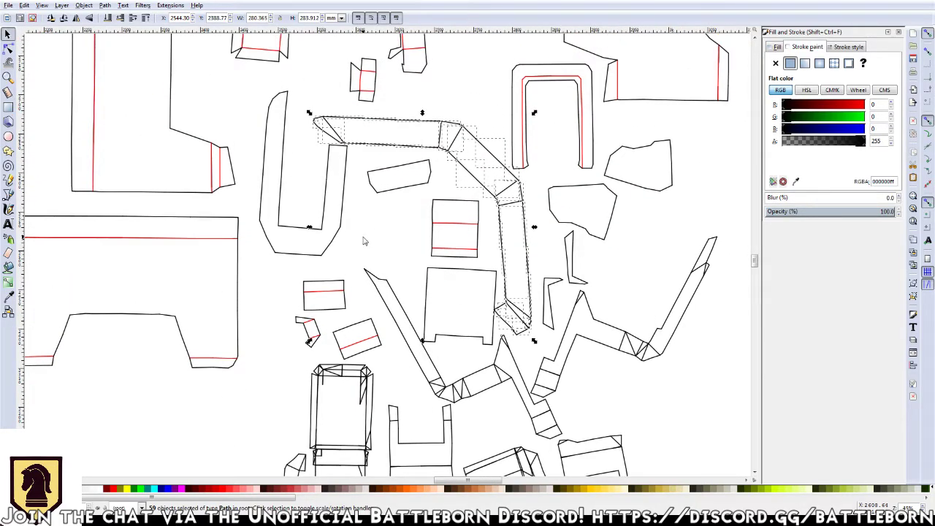
scroll(503, 351, "up", 1, "ctrl")
scroll(503, 351, "up", 2, "ctrl")
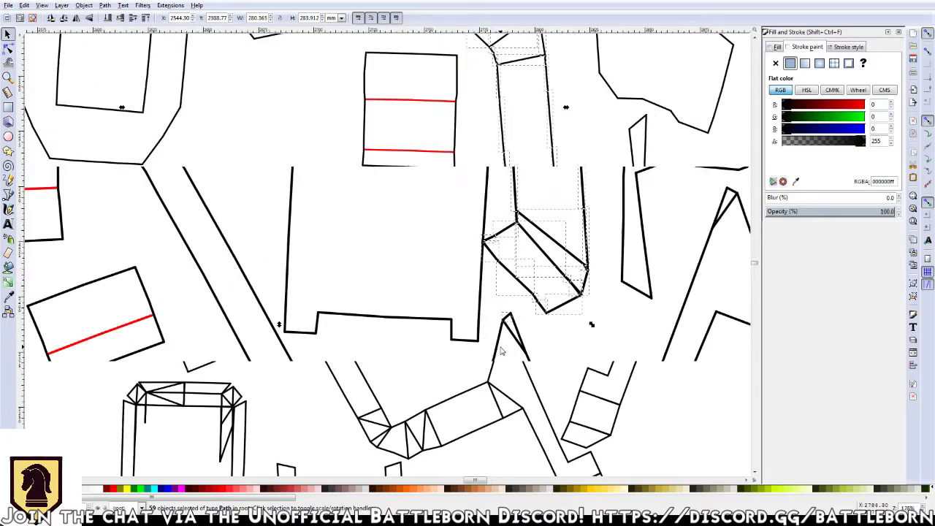
scroll(501, 352, "up", 1, "ctrl")
scroll(501, 352, "up", 1, "ctrl")
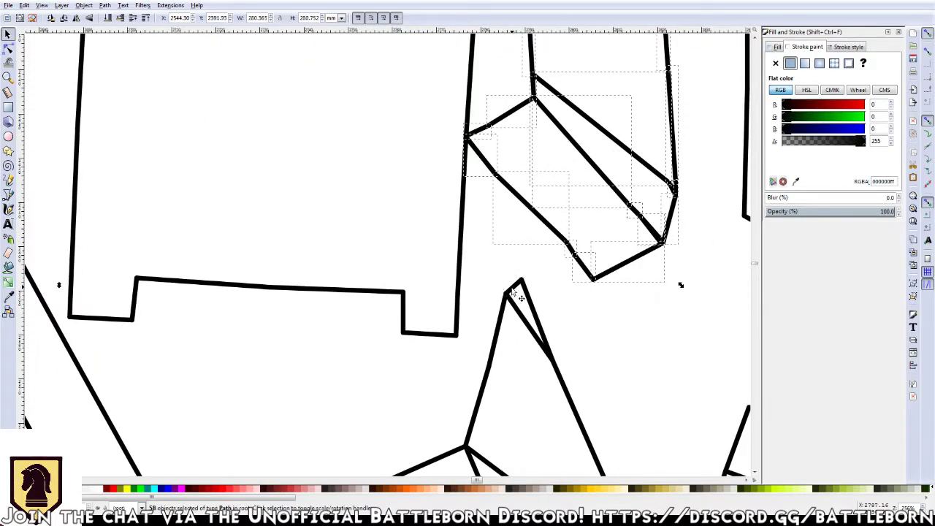
scroll(516, 310, "down", 2, "ctrl")
scroll(512, 306, "down", 2, "ctrl")
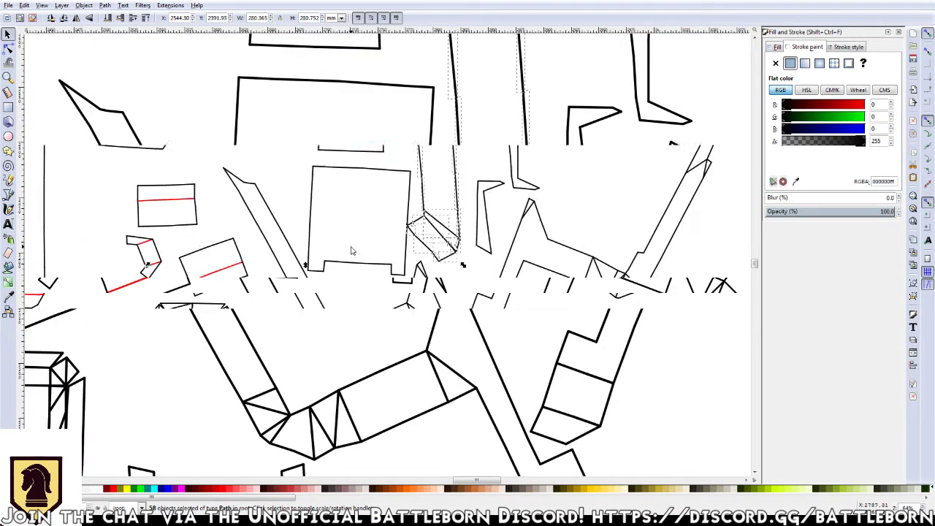
left_click_drag(331, 175, 366, 258)
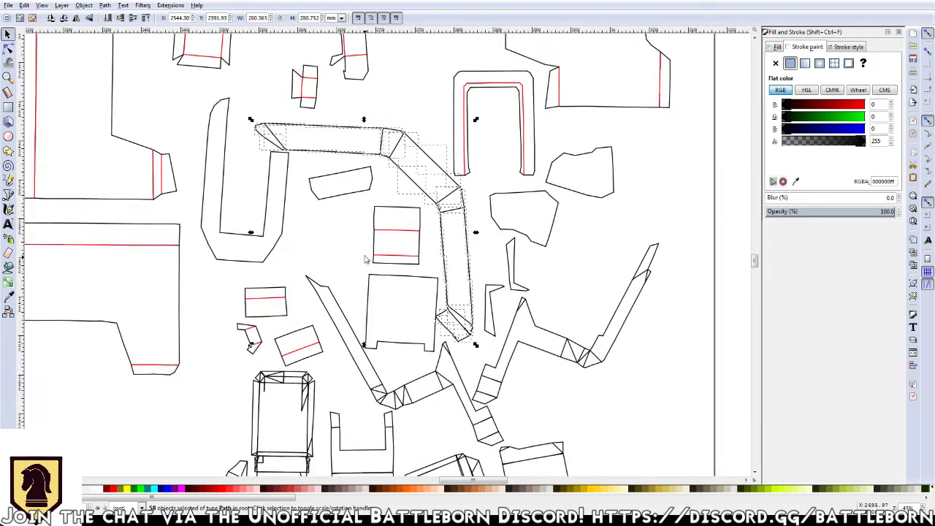
key("ctrl+g")
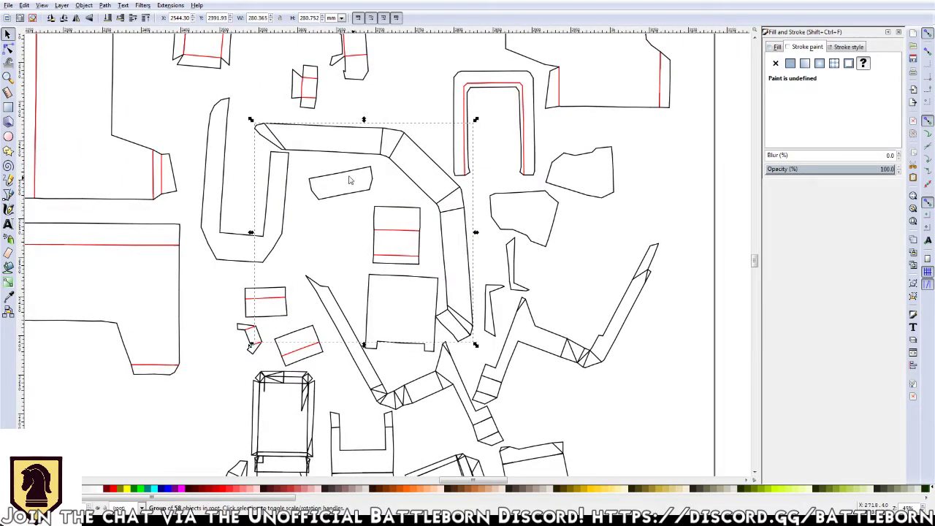
Start selecting the next piece's fold lines: top lines, angled corner and diagonal section
left_click(285, 144)
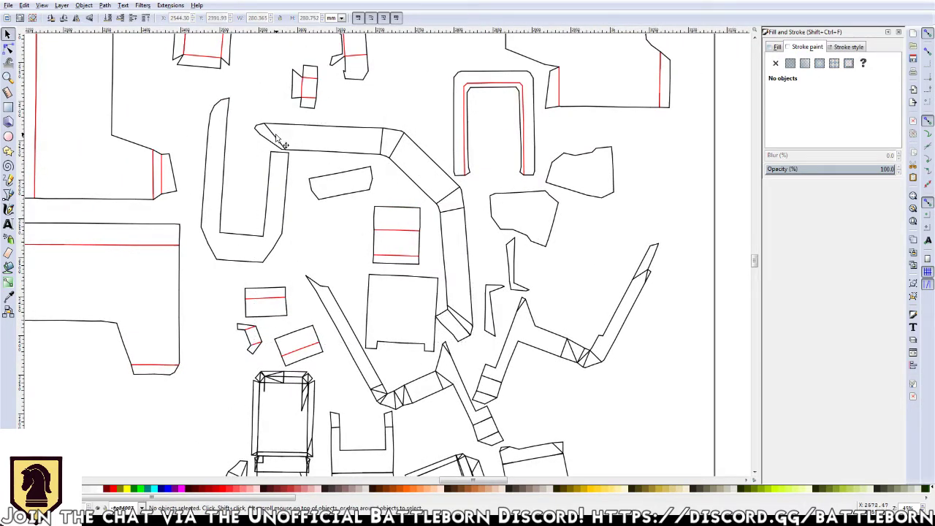
left_click(285, 147)
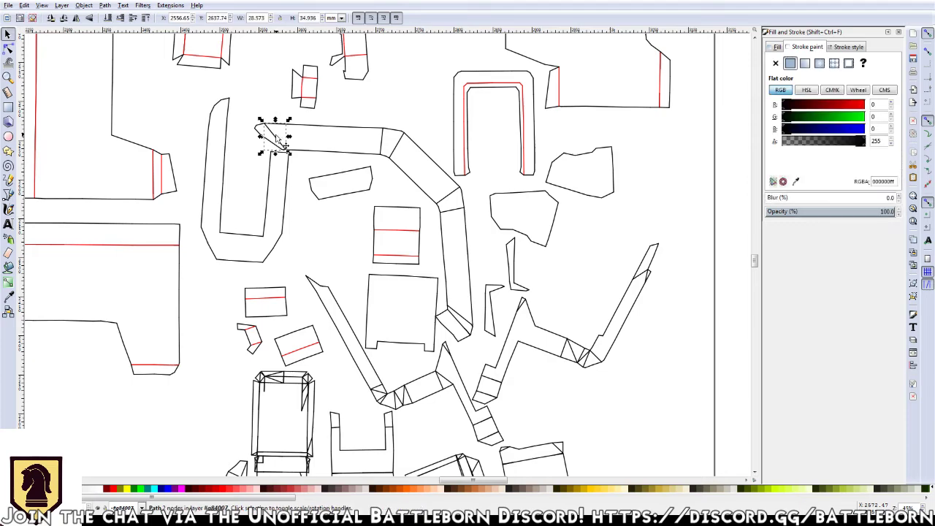
left_click(399, 152, "shift")
left_click(447, 205, "shift")
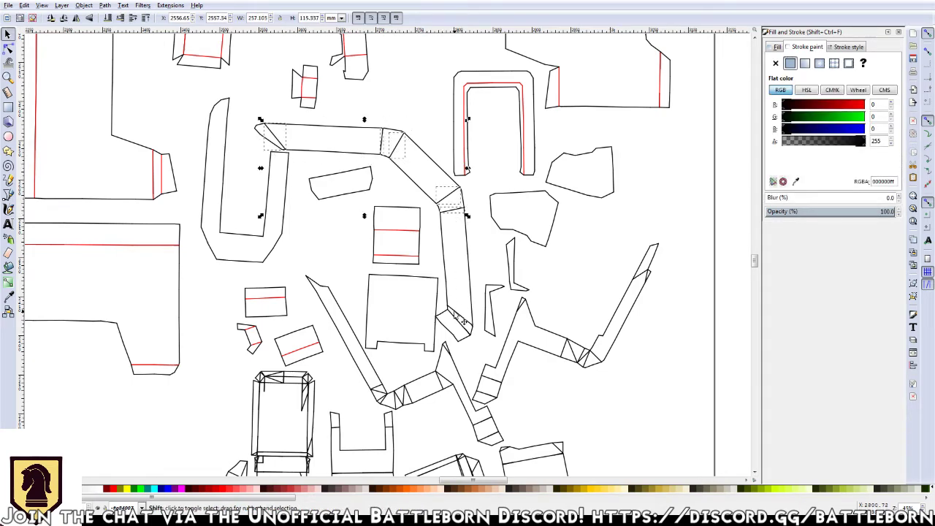
Add the lower-end section, small corner segments and base line end to the fold-line selection
left_click(466, 332, "shift")
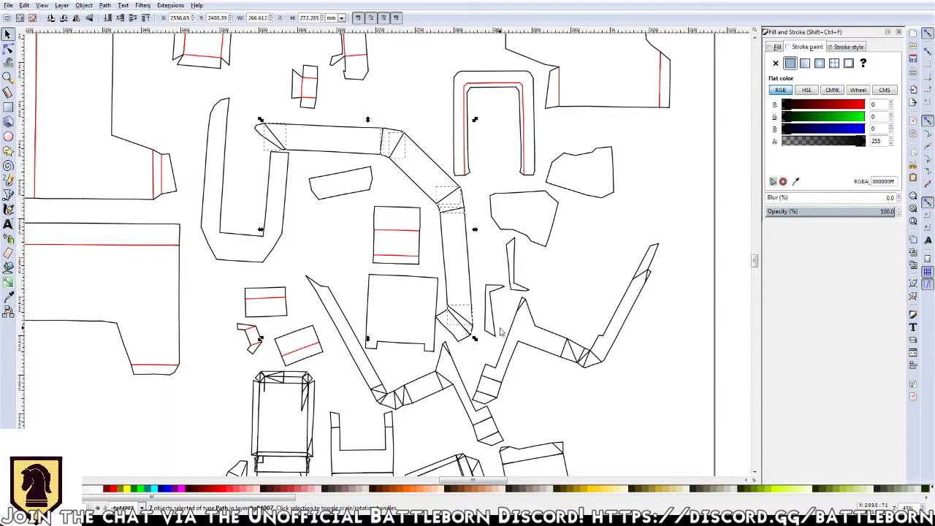
scroll(468, 342, "up", 2)
scroll(468, 342, "up", 1)
left_click(461, 307, "shift")
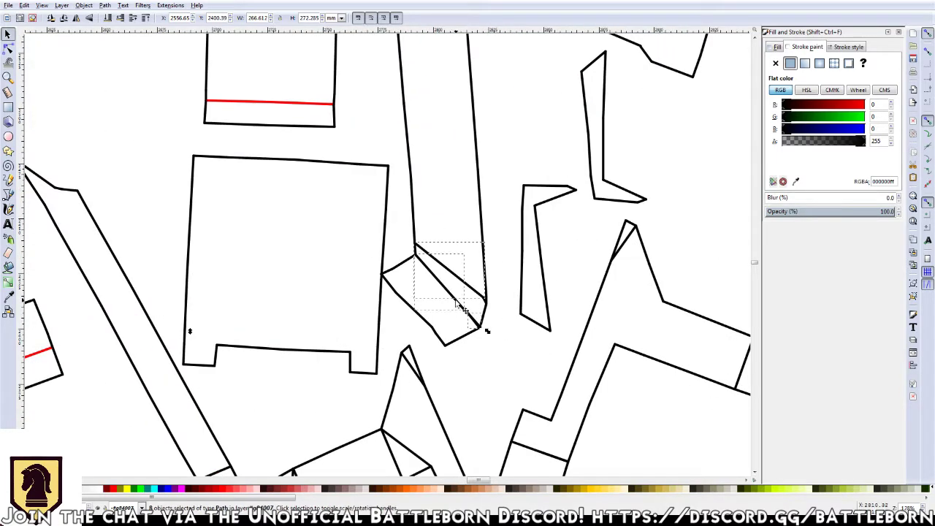
left_click(468, 315, "shift")
left_click(468, 315, "shift")
scroll(468, 315, "up", 1)
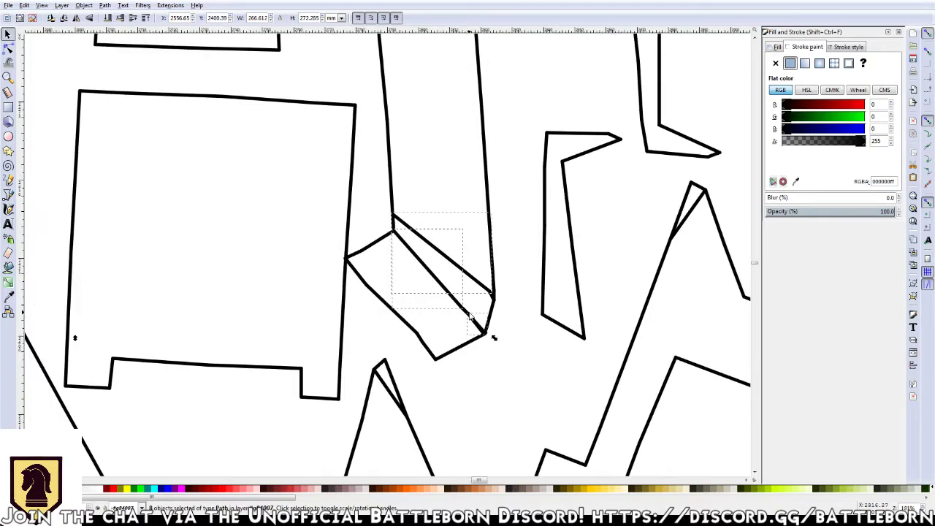
scroll(467, 315, "up", 1)
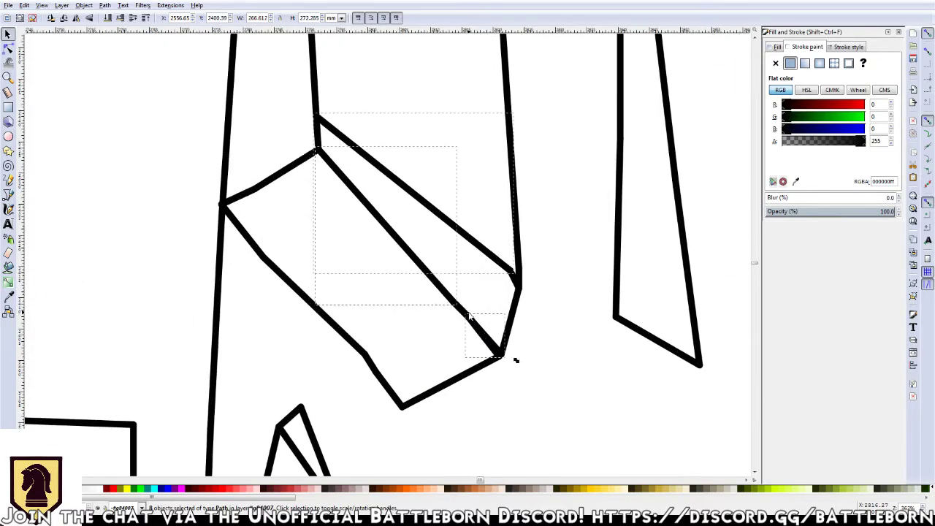
left_click(511, 286, "shift")
Make the ten selected fold lines red by setting stroke R to 255 (ff0000ff)
scroll(486, 314, "down", 1)
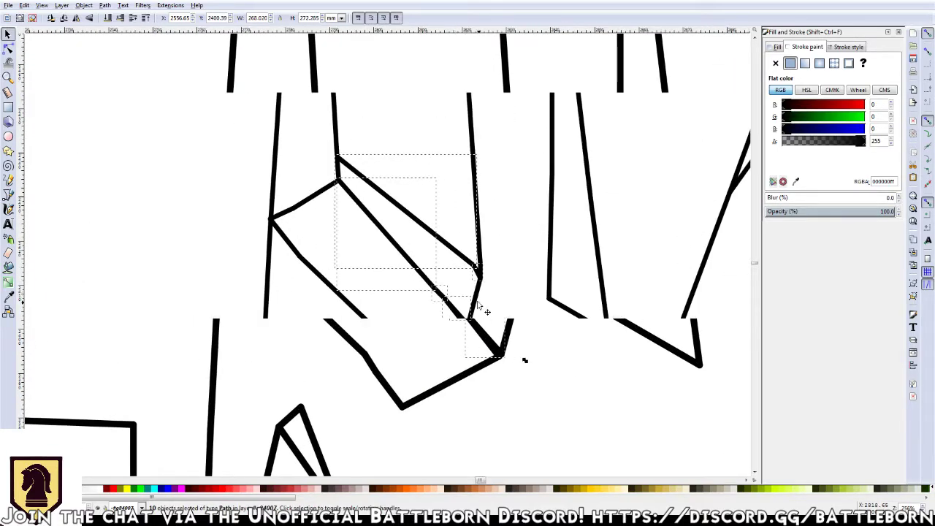
scroll(439, 242, "down", 1)
scroll(390, 164, "down", 1)
scroll(423, 234, "up", 3)
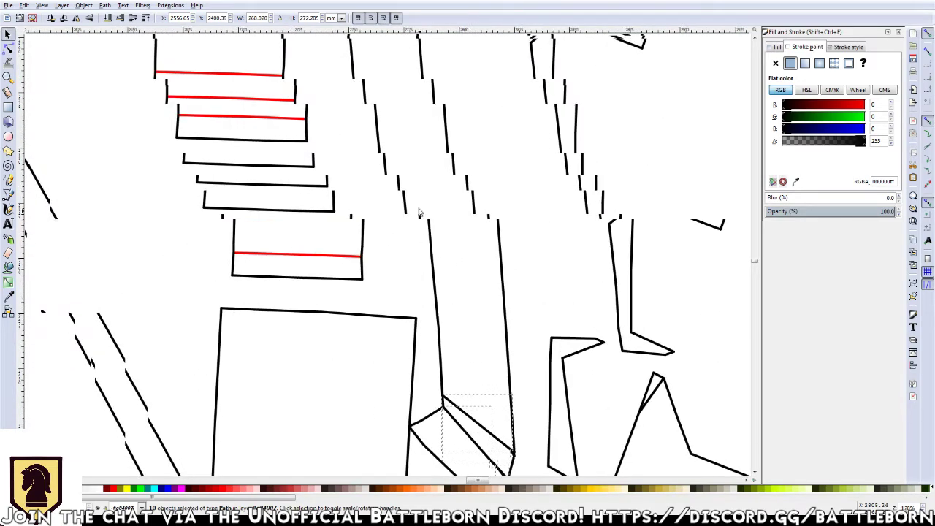
scroll(439, 256, "up", 3)
scroll(457, 285, "up", 3)
scroll(454, 256, "up", 3)
scroll(454, 256, "left", 3)
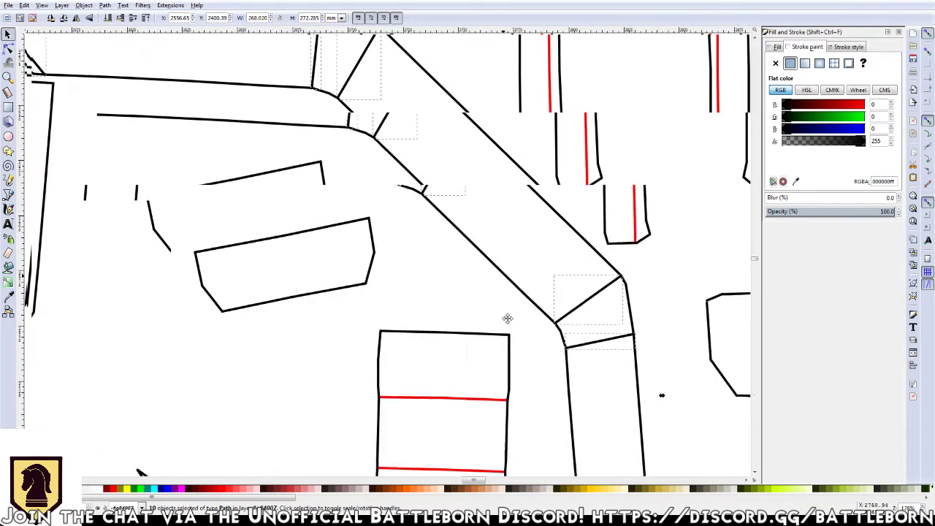
scroll(511, 322, "up", 3)
scroll(512, 322, "left", 2)
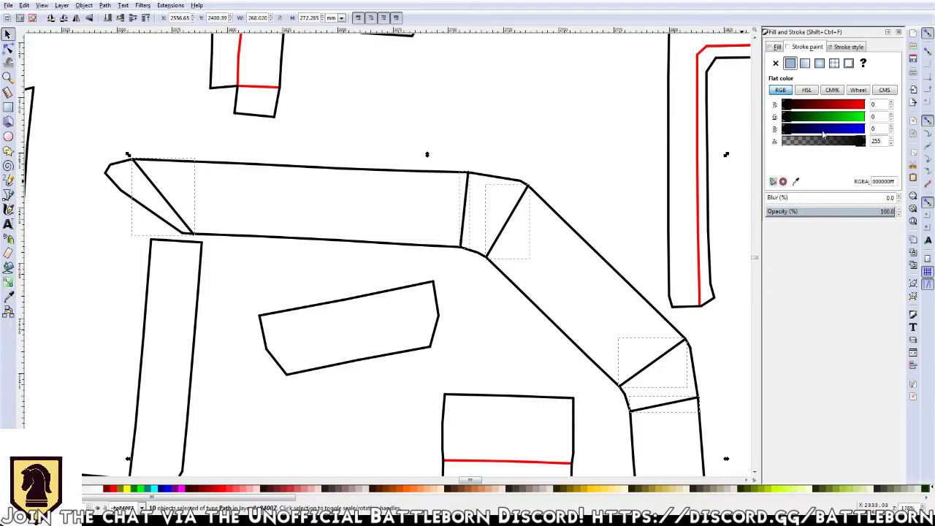
left_click_drag(808, 107, 867, 106)
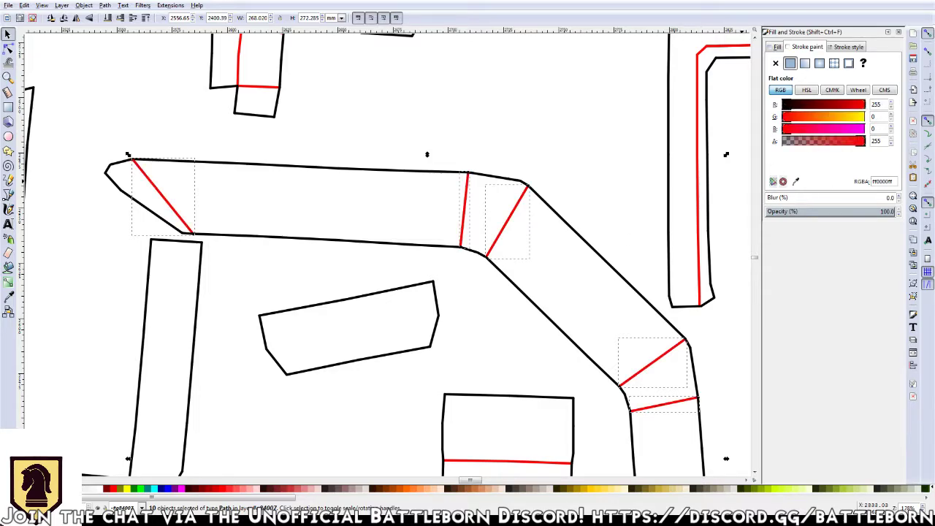
scroll(559, 151, "down", 2)
scroll(560, 150, "right", 2)
scroll(560, 246, "down", 3)
scroll(560, 246, "right", 3)
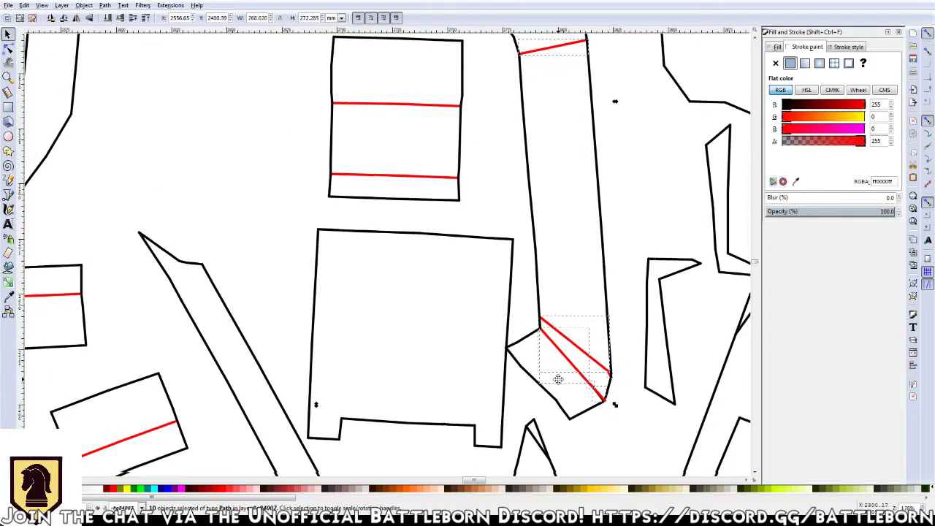
scroll(526, 271, "down", 3)
scroll(526, 270, "right", 2)
scroll(488, 243, "up", 1)
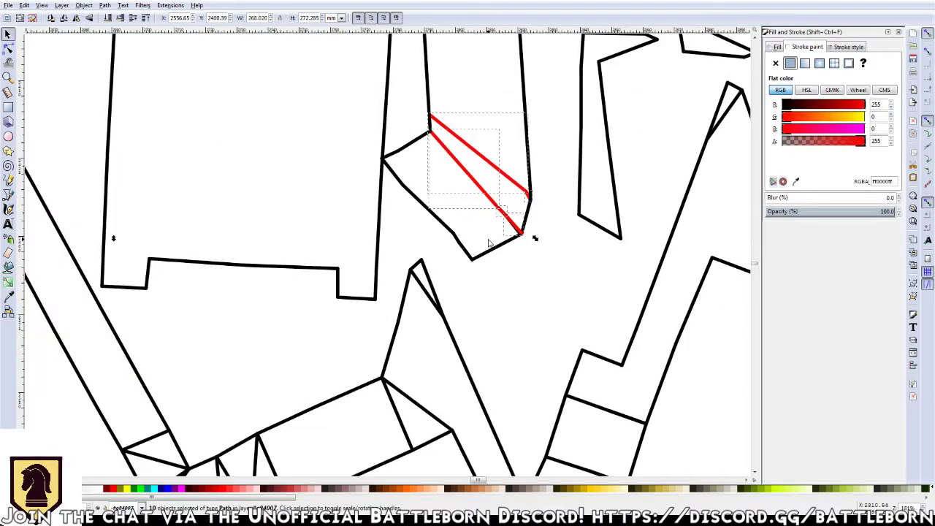
scroll(488, 242, "up", 2)
Delete the black stub under the red fold line and move the short red segment onto the corner
left_click(580, 307)
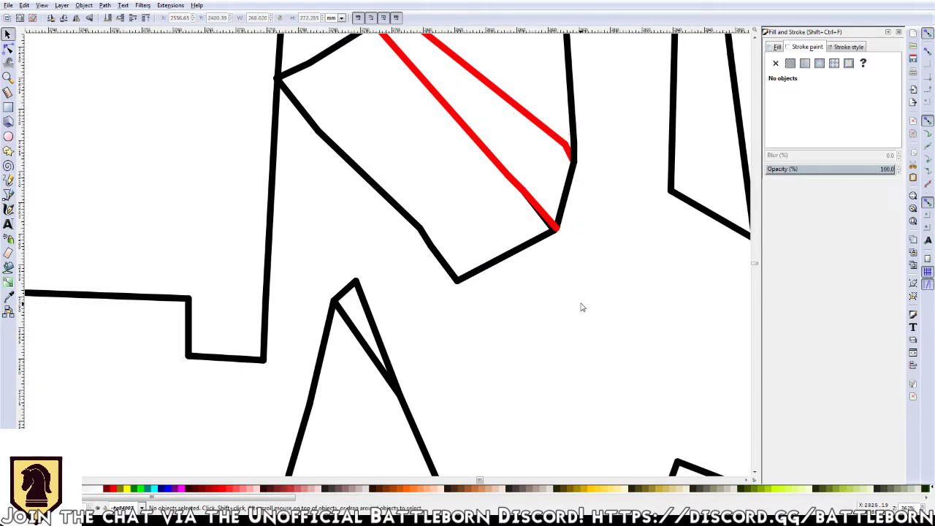
left_click(543, 211)
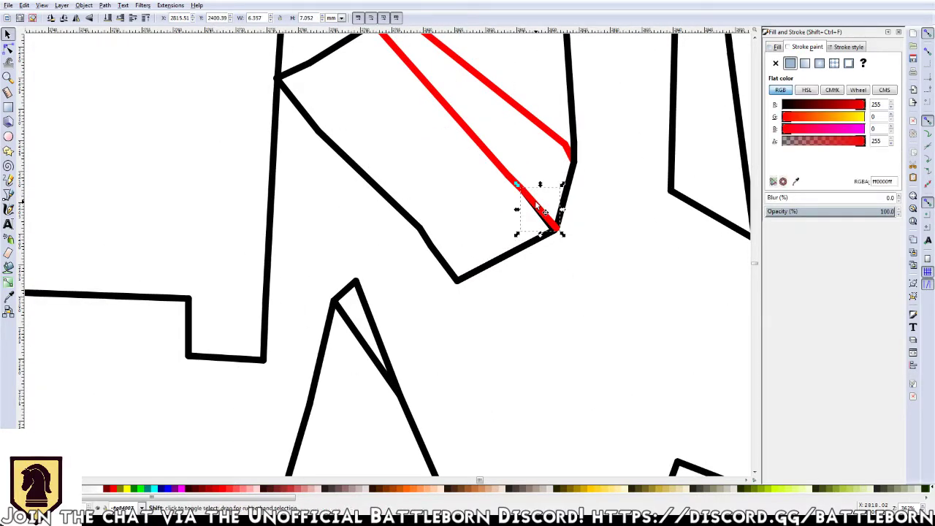
left_click(544, 211)
left_click(544, 211, "alt")
key("Delete")
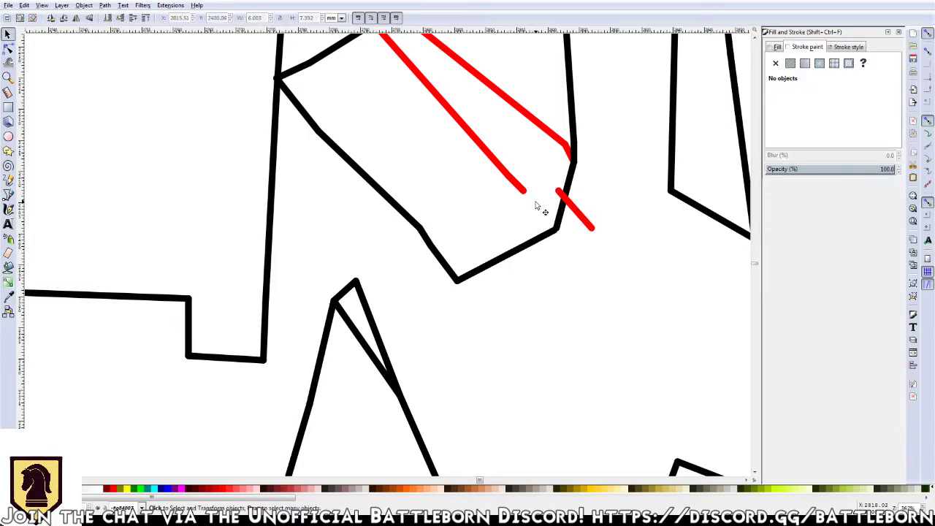
left_click(577, 212)
left_click_drag(577, 212, 541, 209)
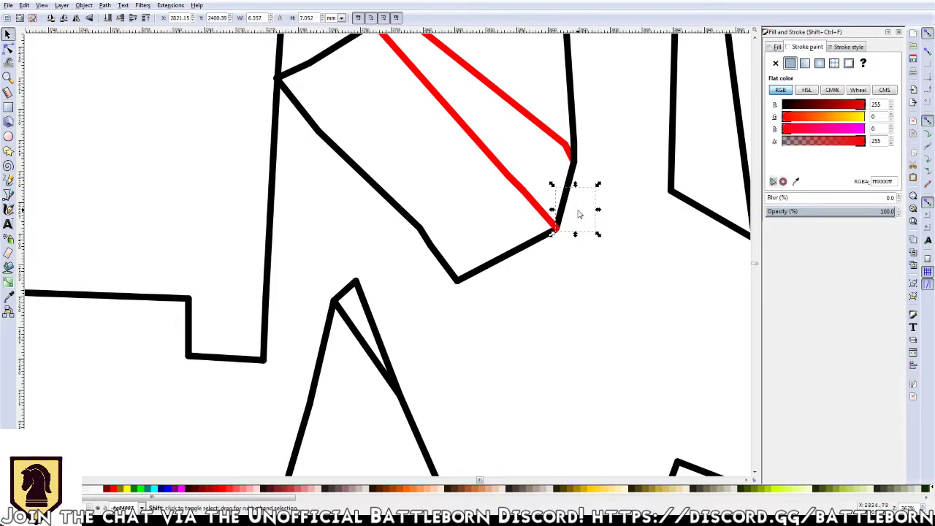
key("Escape")
key("minus")
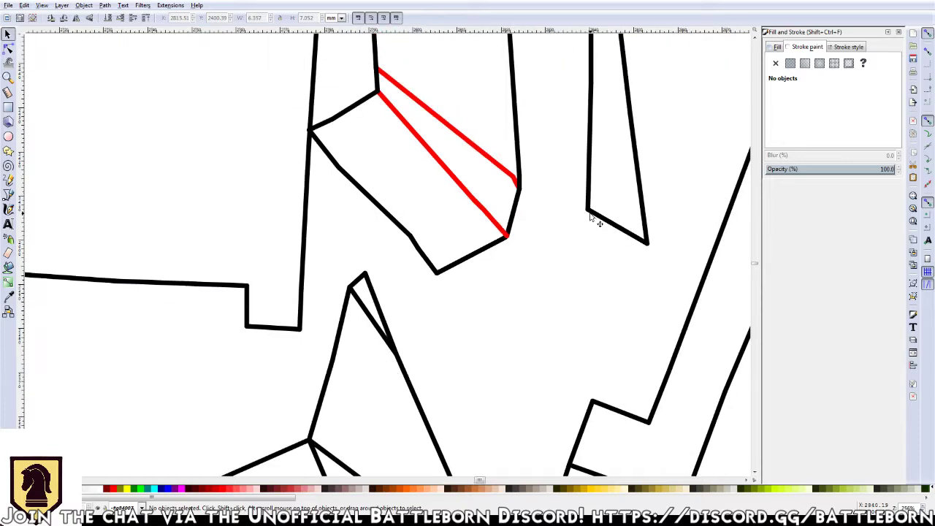
Check the repaired junction, undo an accidental nudge of the red segment, and zoom out
left_click(517, 186)
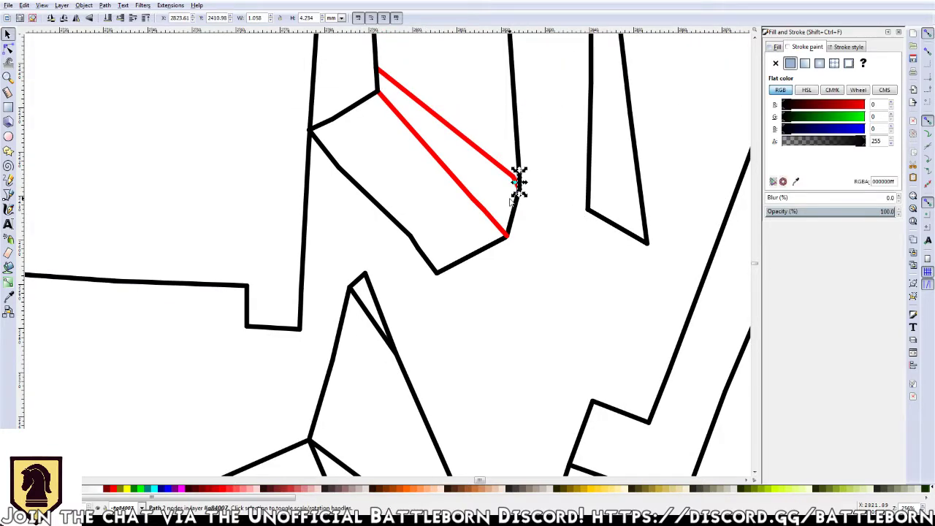
scroll(511, 201, "up", 1)
scroll(510, 201, "up", 2)
left_click(521, 155)
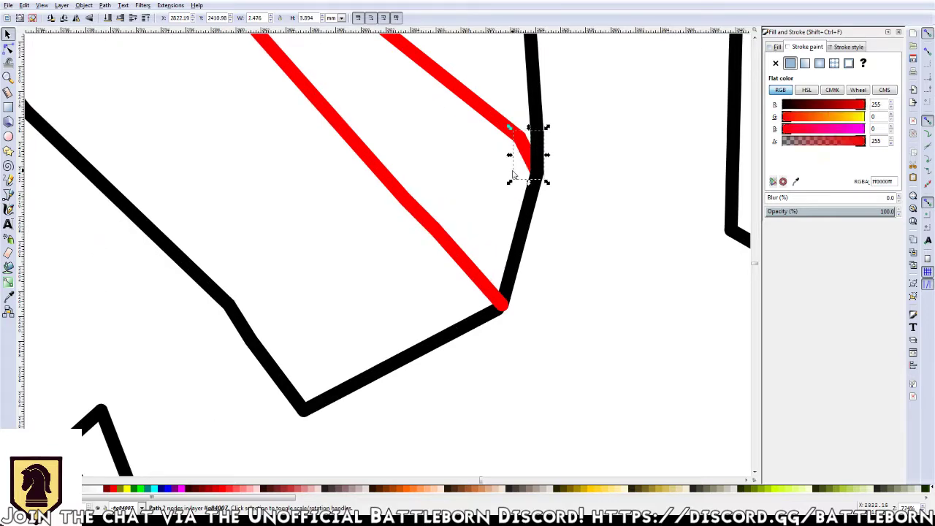
key("shift+Left")
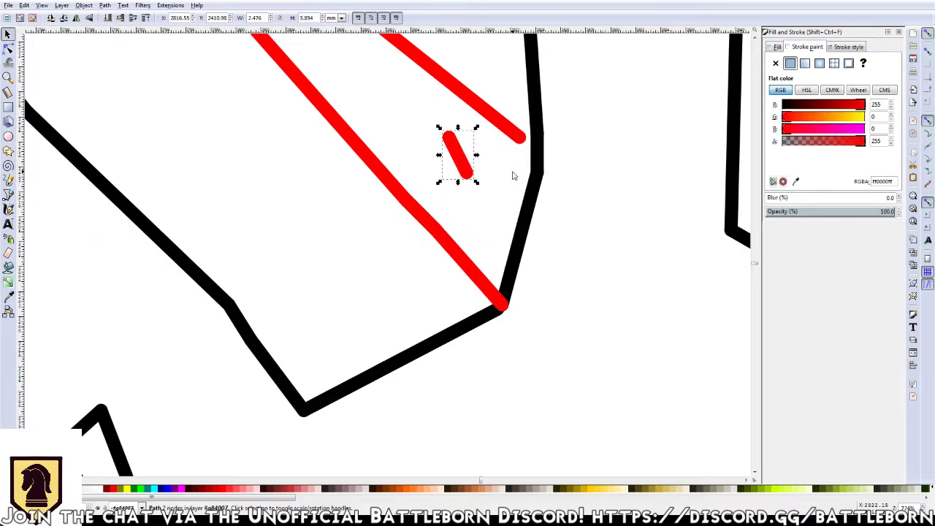
key("ctrl+z")
left_click(581, 250)
key("minus")
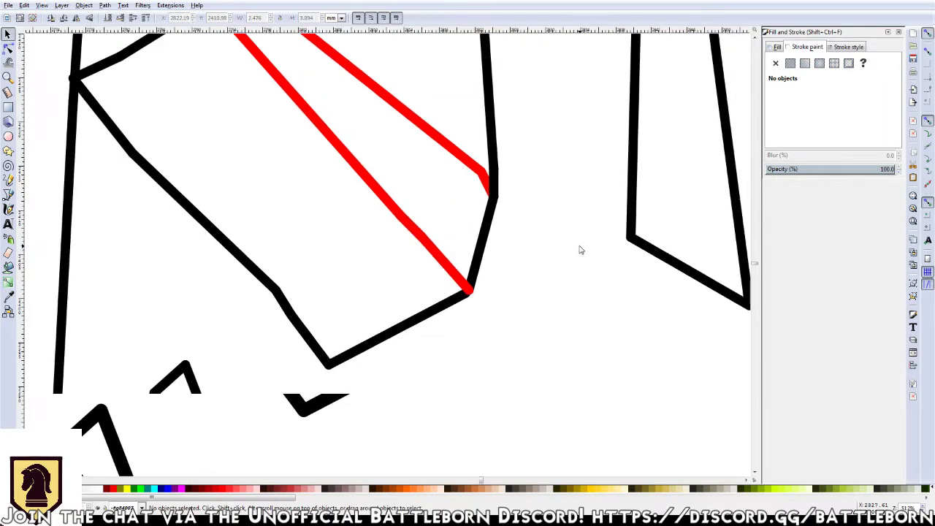
key("minus")
key("minus")
key("minus")
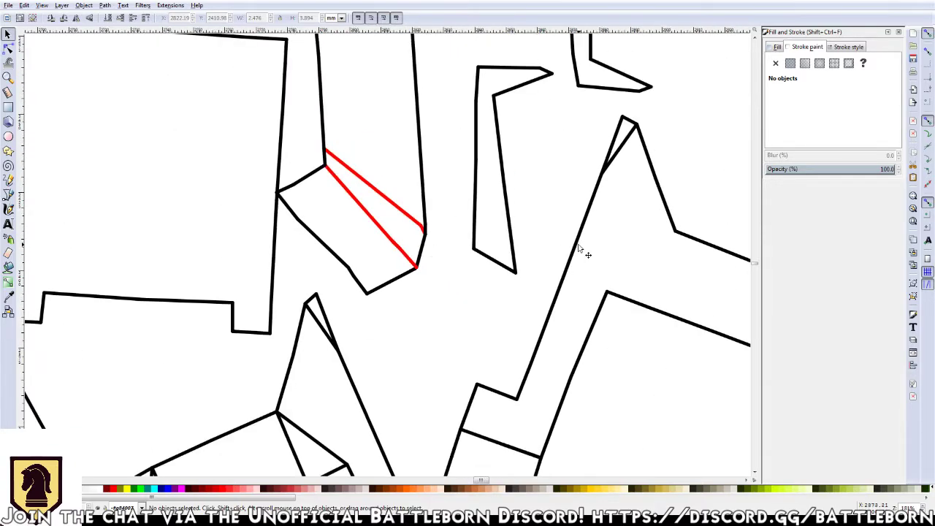
key("minus")
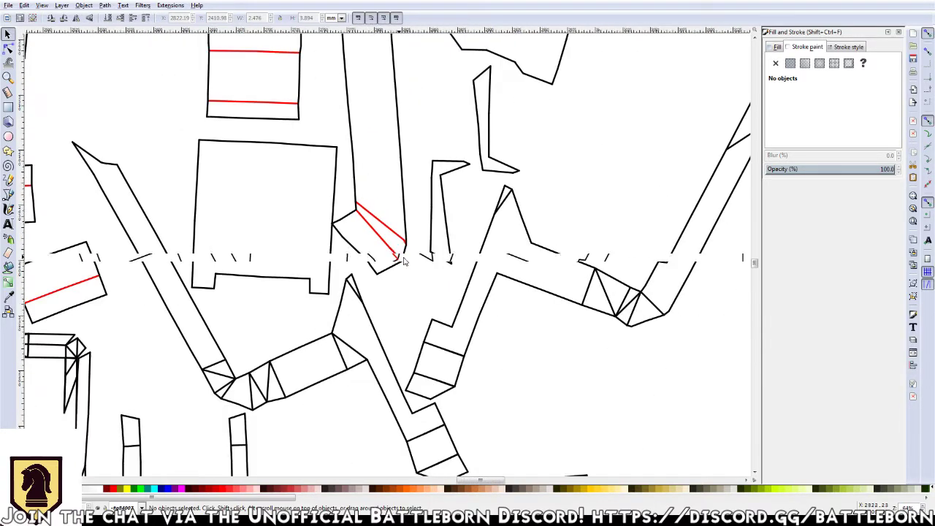
key("minus")
key("minus")
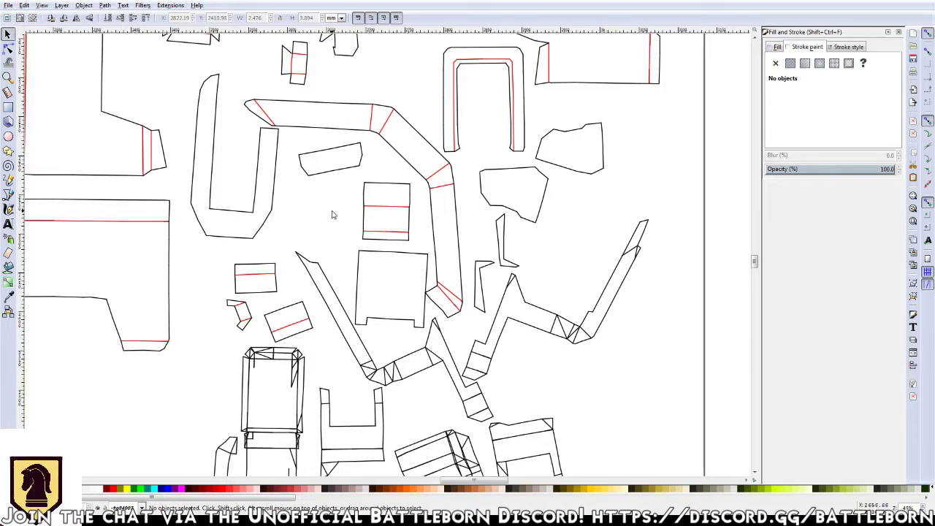
Pick off stray lines at the zigzag strip's peak, upper end, middle bend and lower end
key("minus")
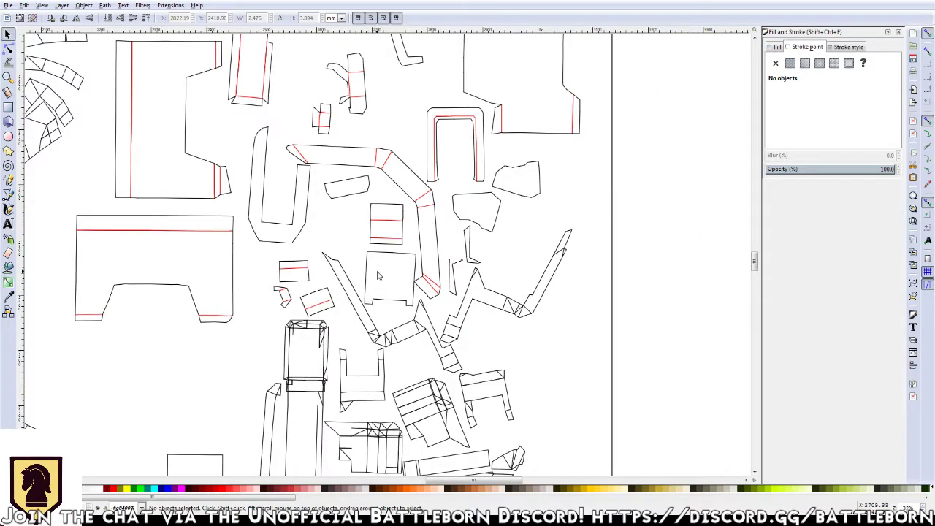
left_click_drag(493, 335, 453, 253)
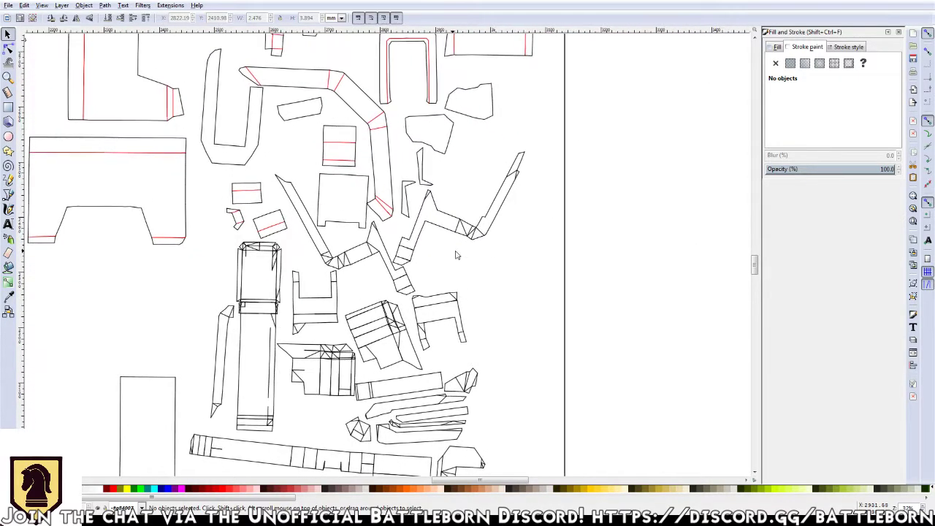
scroll(503, 219, "up", 1)
scroll(502, 219, "up", 2)
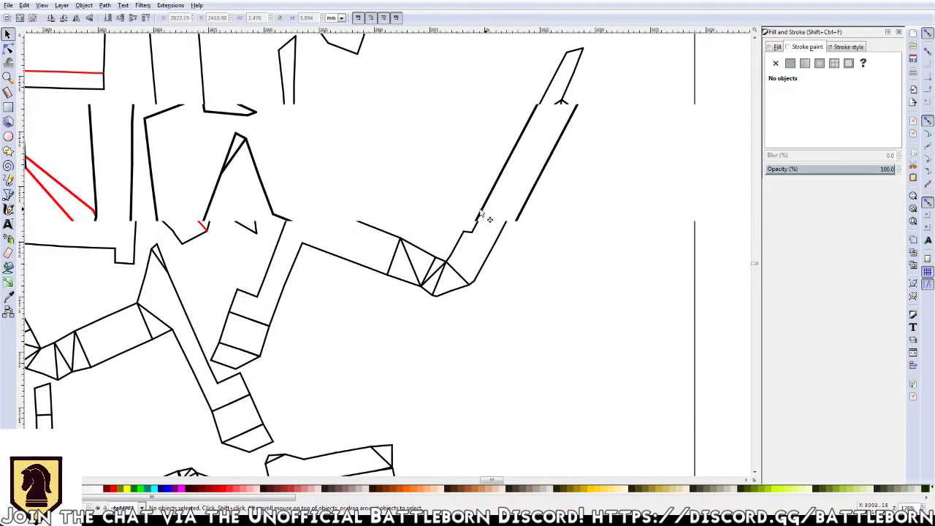
left_click(269, 186)
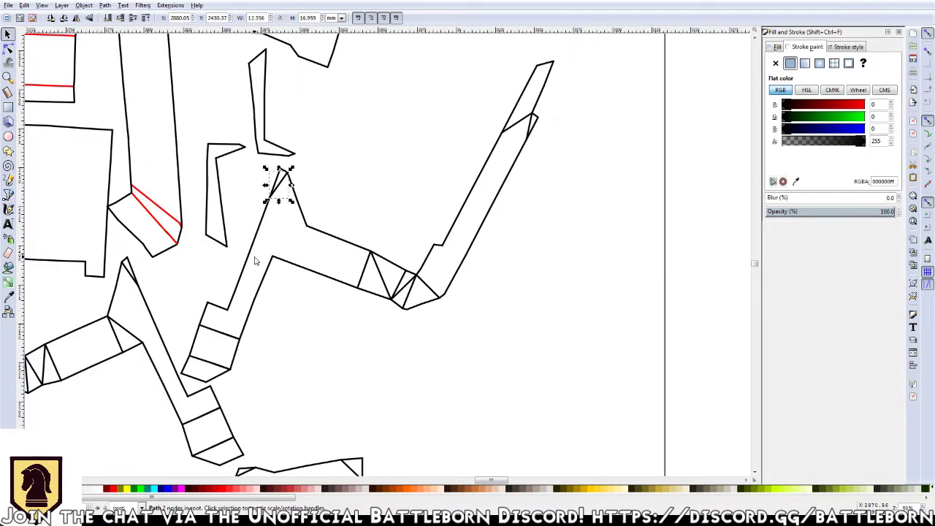
left_click(255, 261)
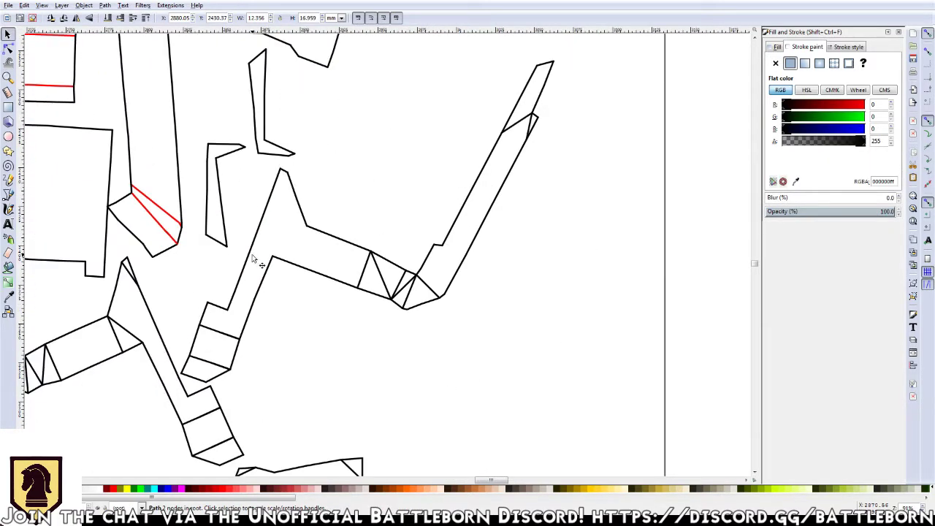
left_click(521, 126)
left_click(524, 127)
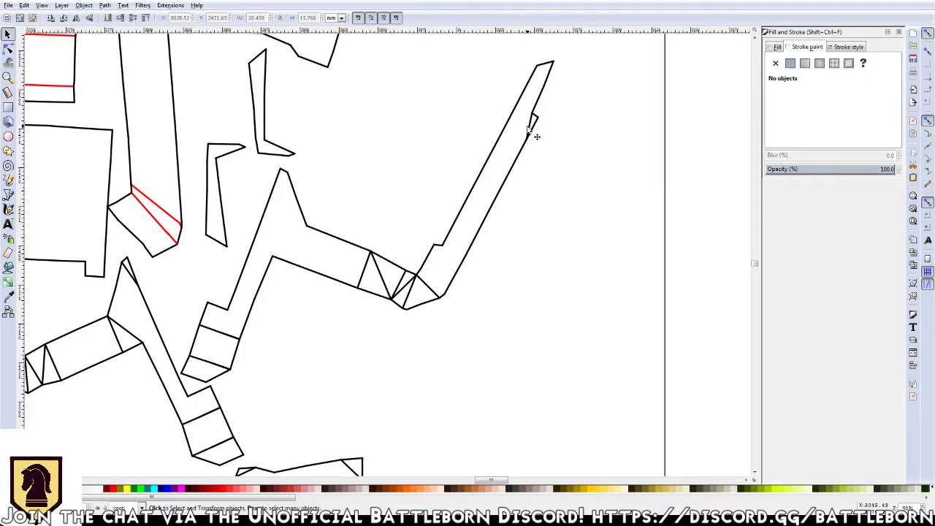
left_click(428, 289)
left_click(398, 290)
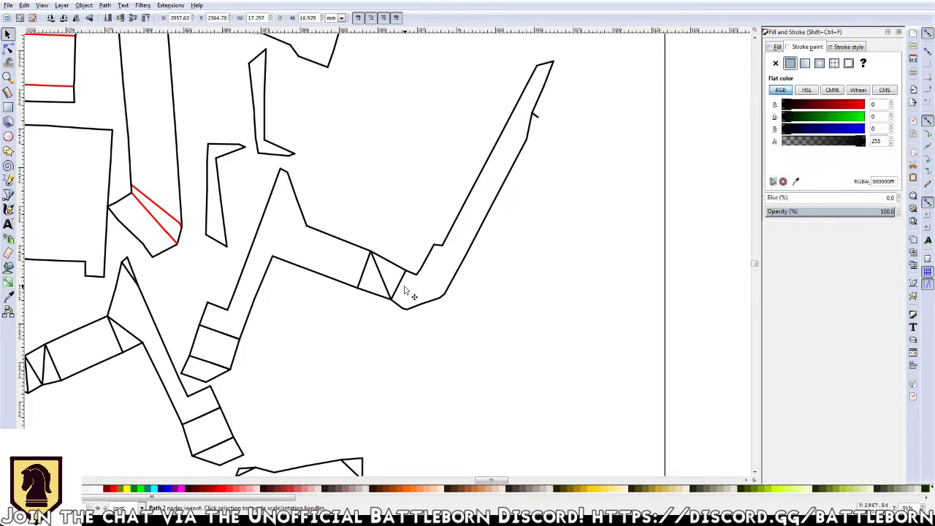
left_click(315, 331)
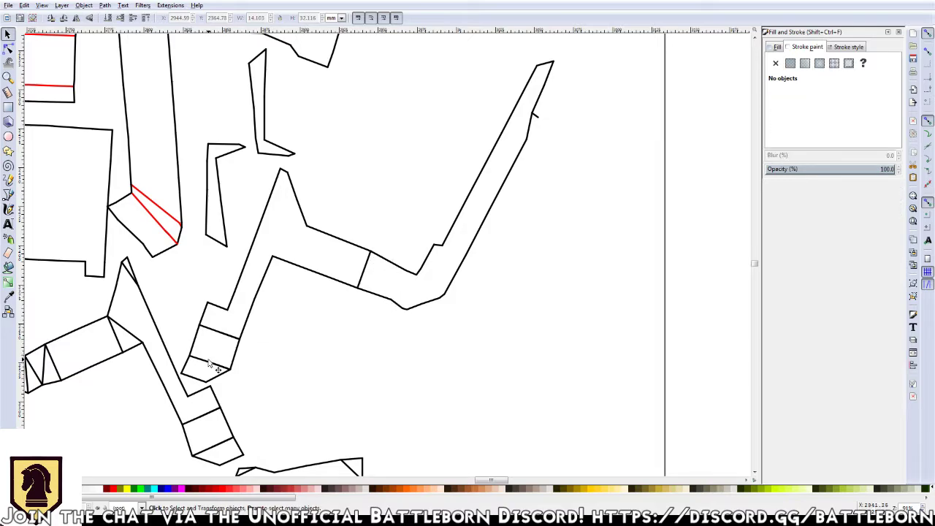
left_click(218, 366)
Make the zigzag strip's fold lines at the lower end and middle bend red
left_click(217, 361)
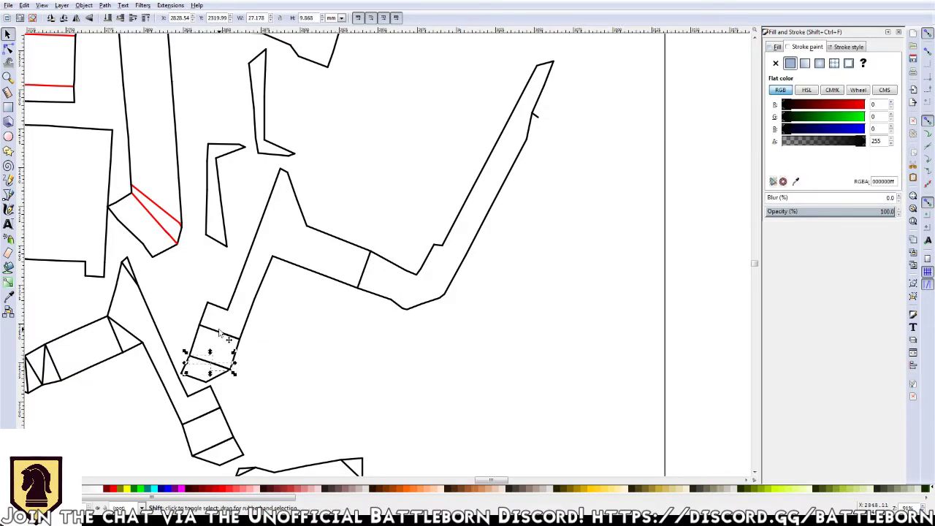
left_click(216, 329, "shift")
left_click(364, 269, "shift")
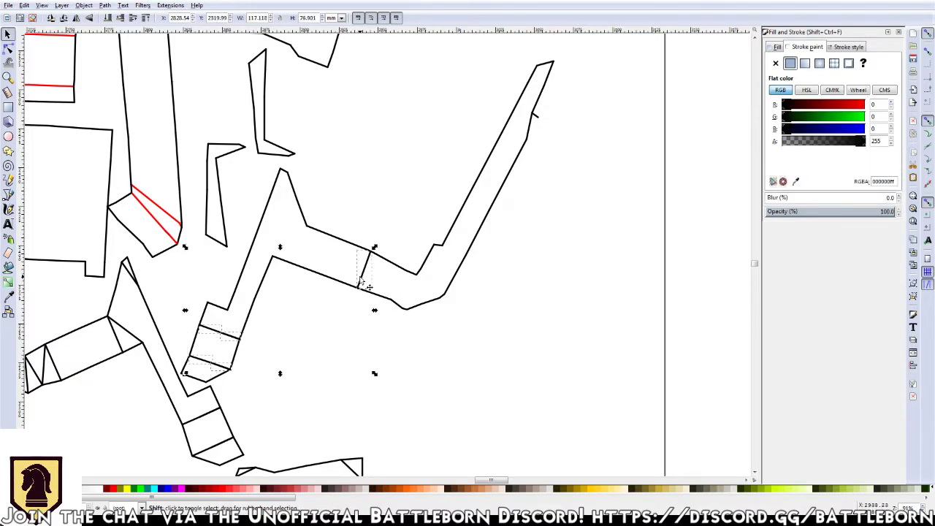
left_click_drag(818, 104, 865, 104)
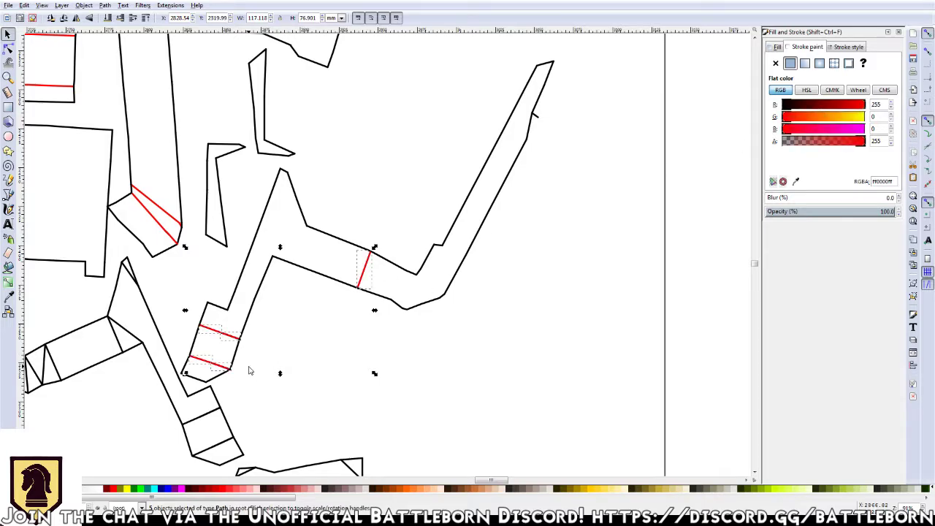
Remove the stub near the top, then group the zigzag piece into a 50-object group, excluding the tall neighbour
left_click(539, 122)
key("Escape")
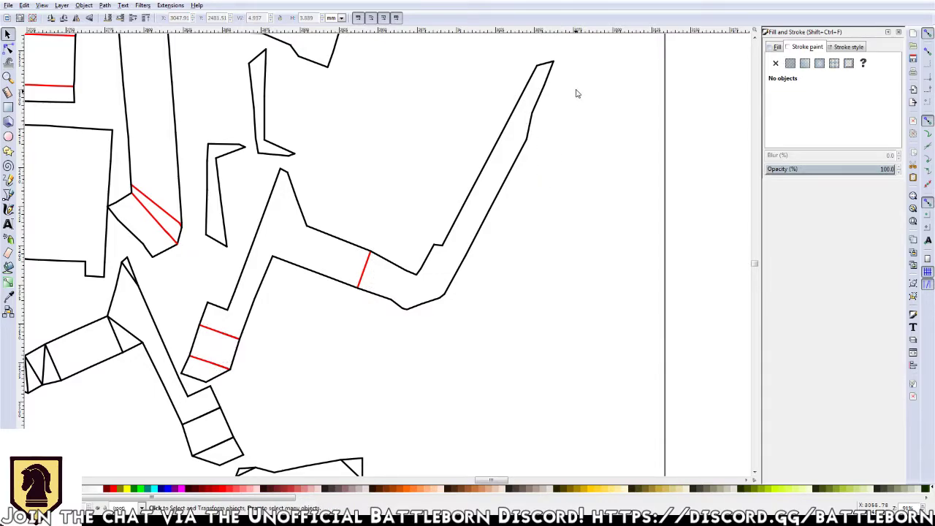
left_click_drag(581, 45, 178, 387)
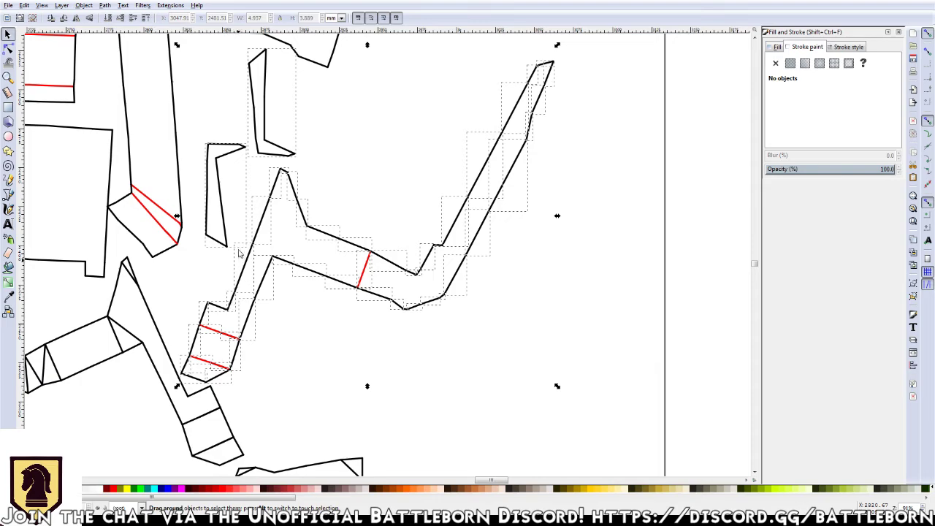
left_click(262, 149, "shift")
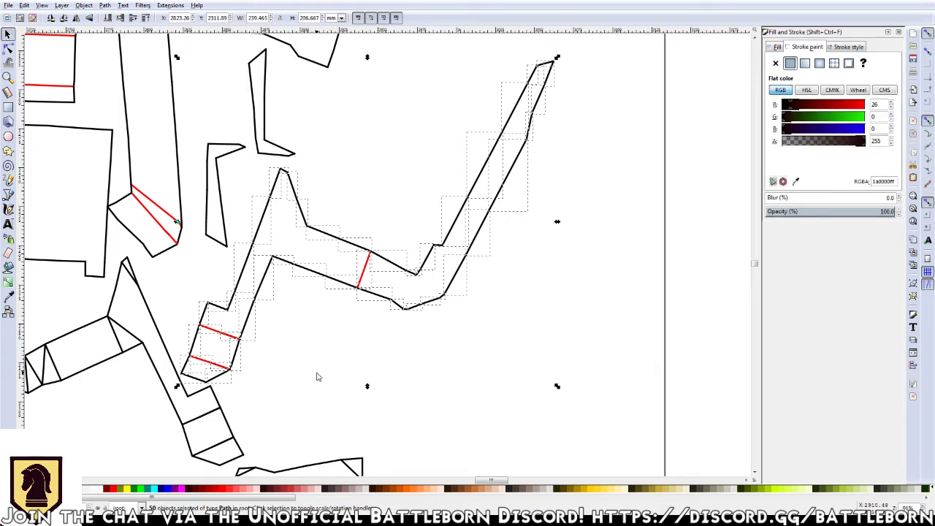
key("ctrl+g")
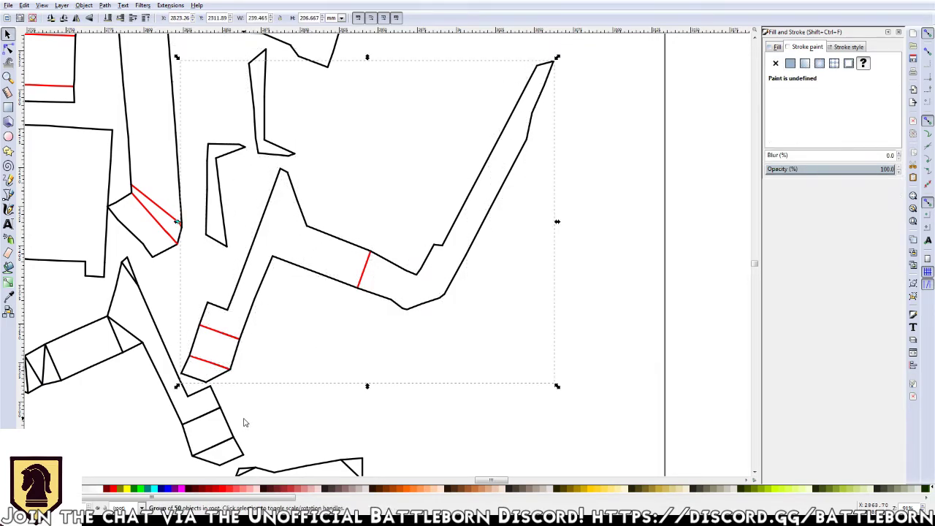
left_click_drag(242, 419, 387, 318)
Remove the stray short lines and small stray triangle at the long bent piece's bend
left_click_drag(236, 306, 409, 355)
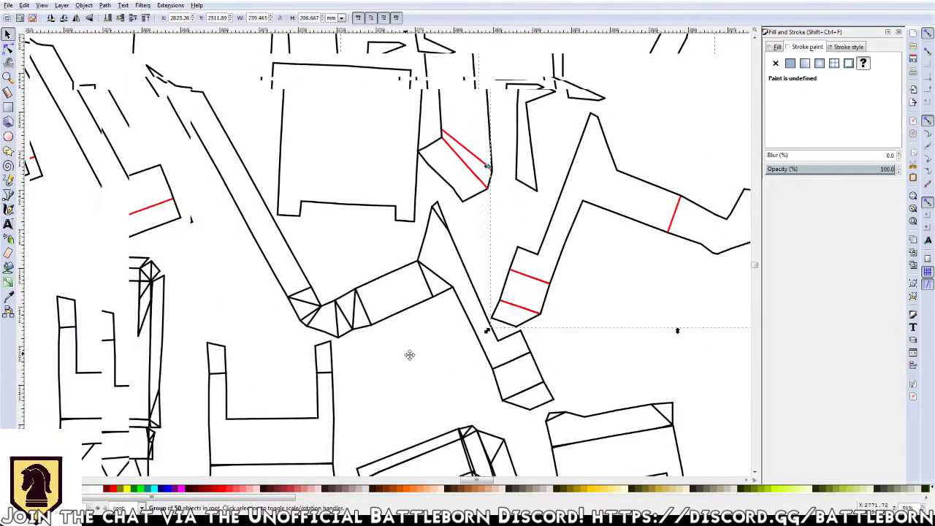
left_click(448, 228)
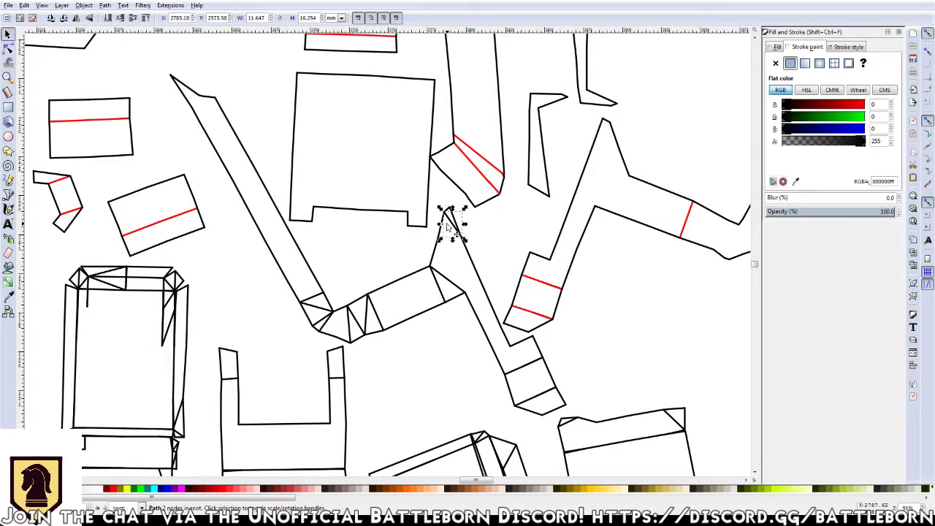
left_click(424, 279)
left_click(329, 327)
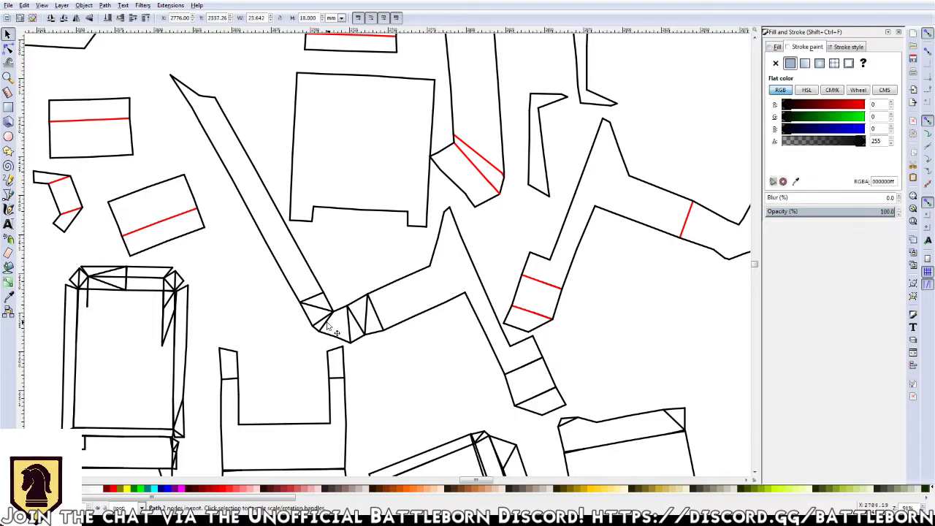
left_click(326, 325)
left_click(320, 321)
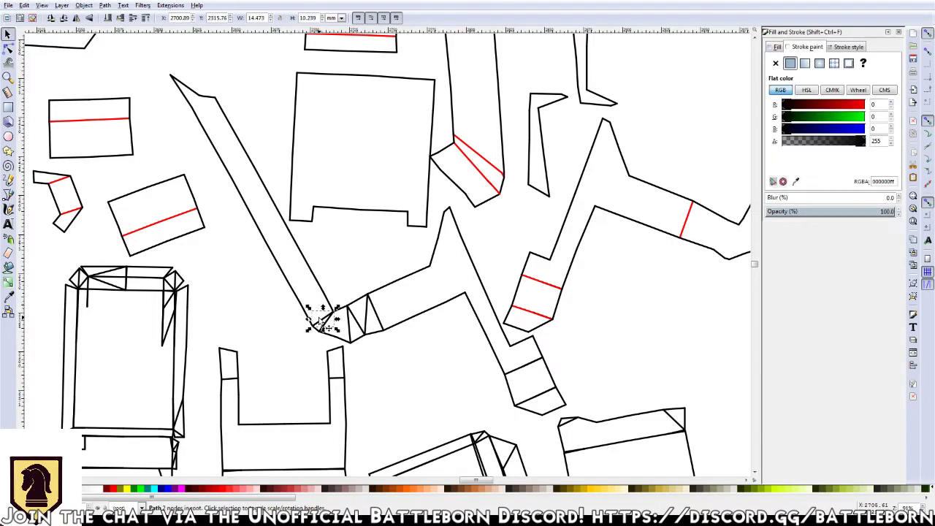
left_click(344, 330)
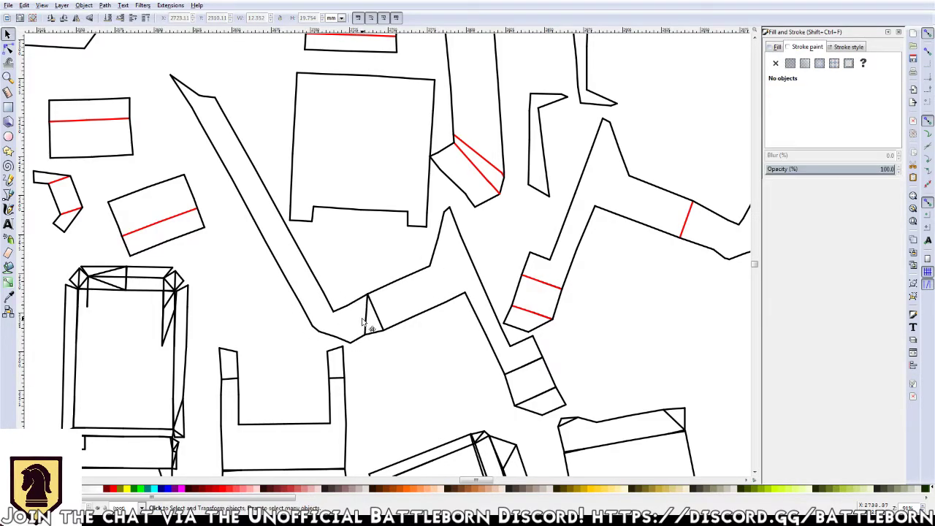
Make the bent piece's and neighbouring piece's fold lines red in Fill and Stroke
left_click(372, 315)
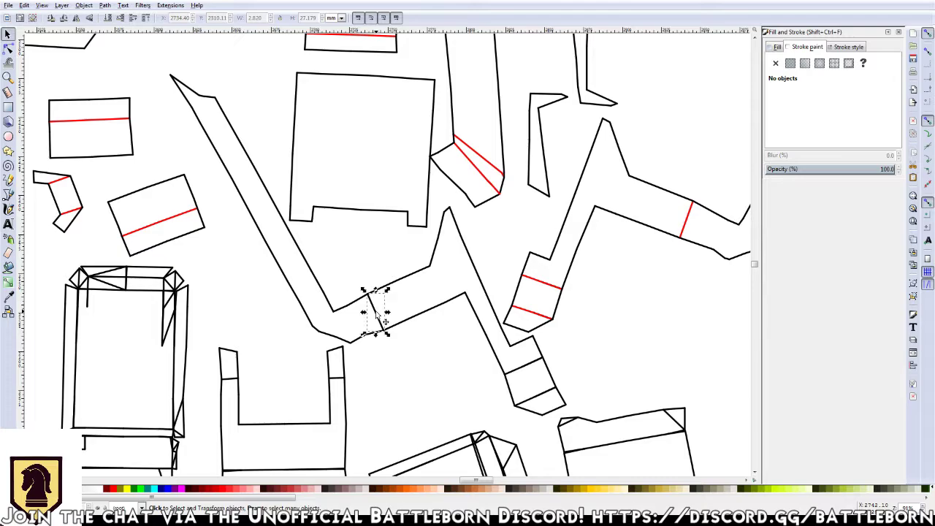
left_click(528, 370, "shift")
left_click(537, 401, "shift")
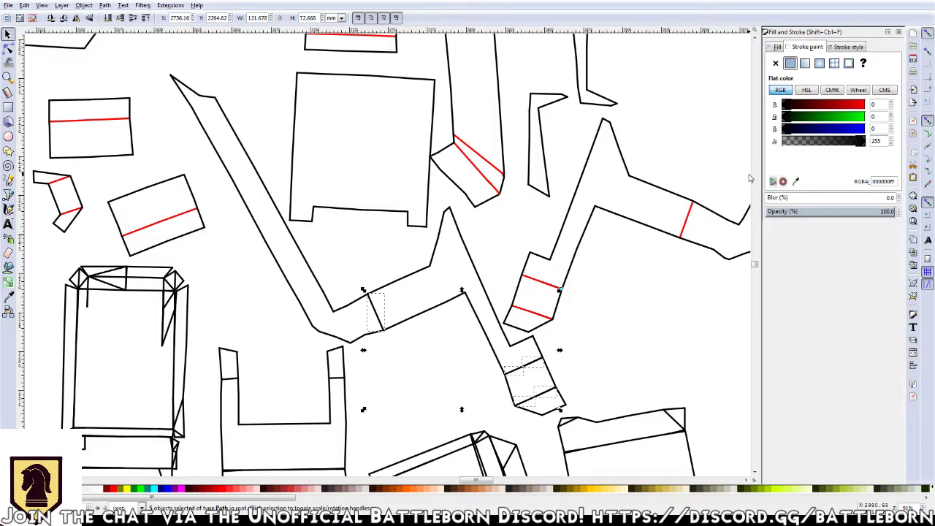
left_click(817, 106)
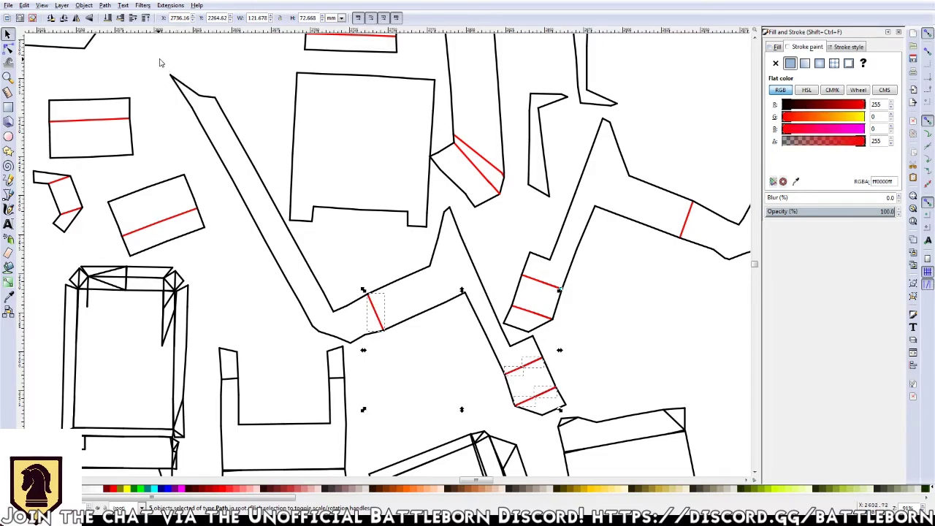
Rubber-band select the bent piece area, drop two extra lines, then clear the selection
mouse_move(161, 60)
left_mouse_down()
mouse_move(531, 375)
mouse_move(572, 423)
left_mouse_up()
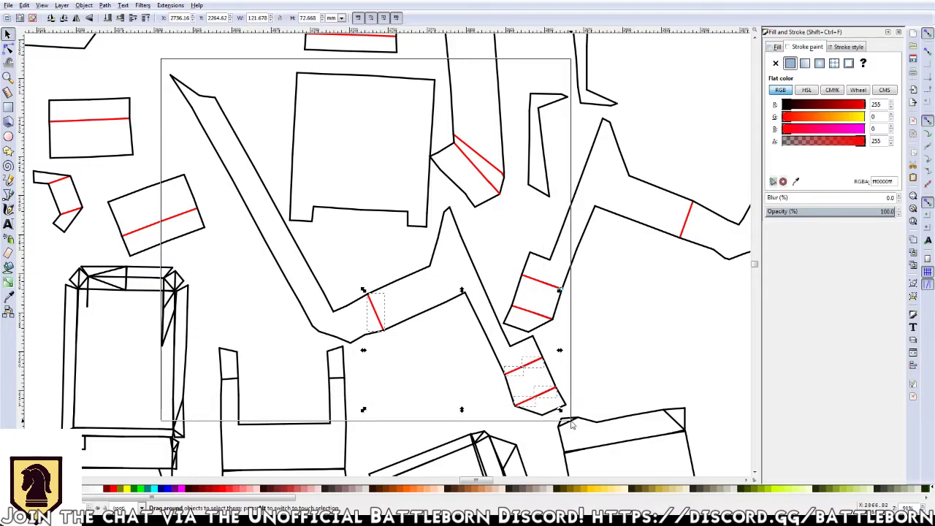
left_click(431, 201, "shift")
left_click(543, 173, "shift")
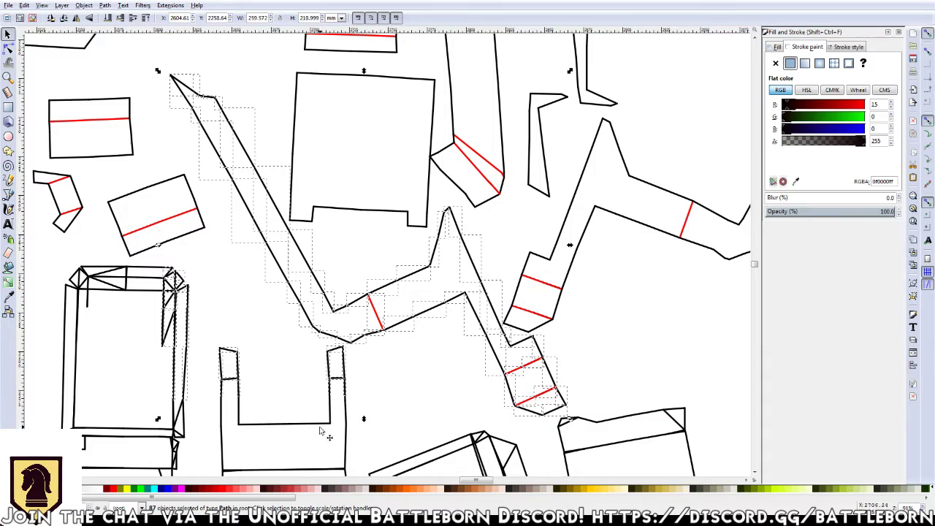
left_click(276, 379)
Zoom and orbit the Pepakura 3D model to inspect the tall two-section strip's position
scroll(290, 383, "down", 6)
scroll(290, 383, "left", 6)
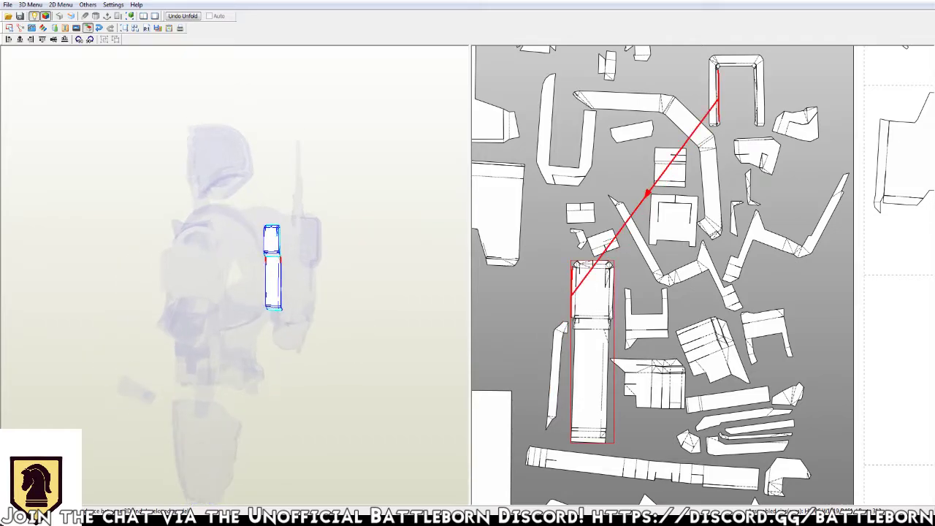
scroll(234, 274, "up", 2)
scroll(233, 274, "up", 2)
scroll(234, 274, "up", 2)
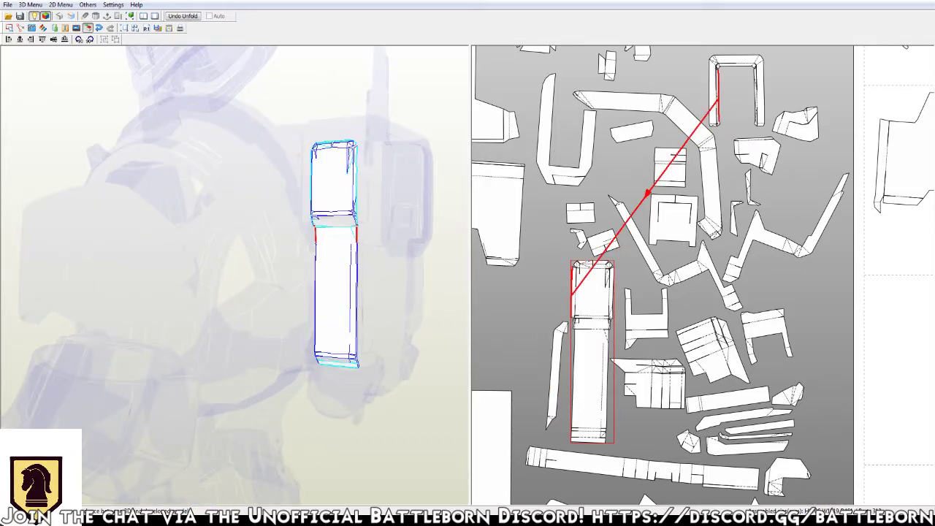
left_click_drag(234, 274, 161, 274)
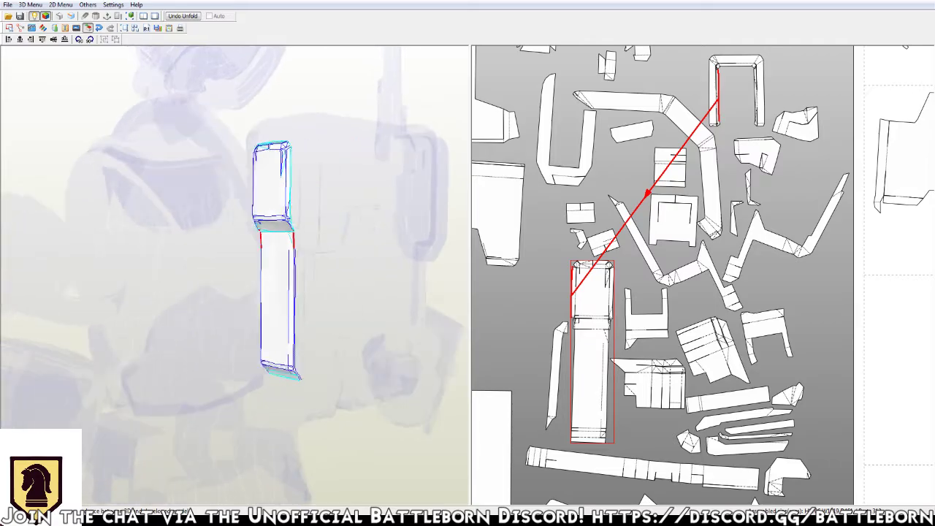
mouse_move(233, 274)
left_mouse_down()
mouse_move(220, 274)
mouse_move(263, 274)
left_mouse_up()
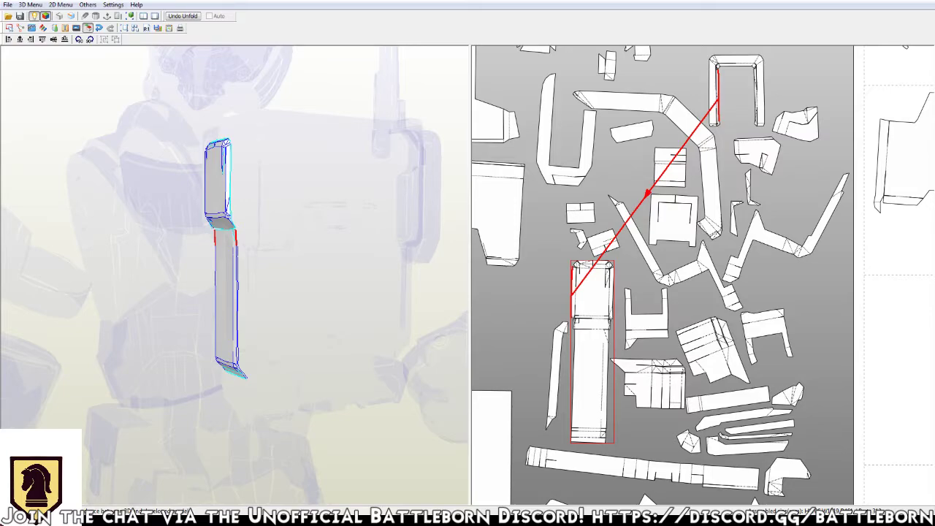
left_click_drag(234, 274, 160, 274)
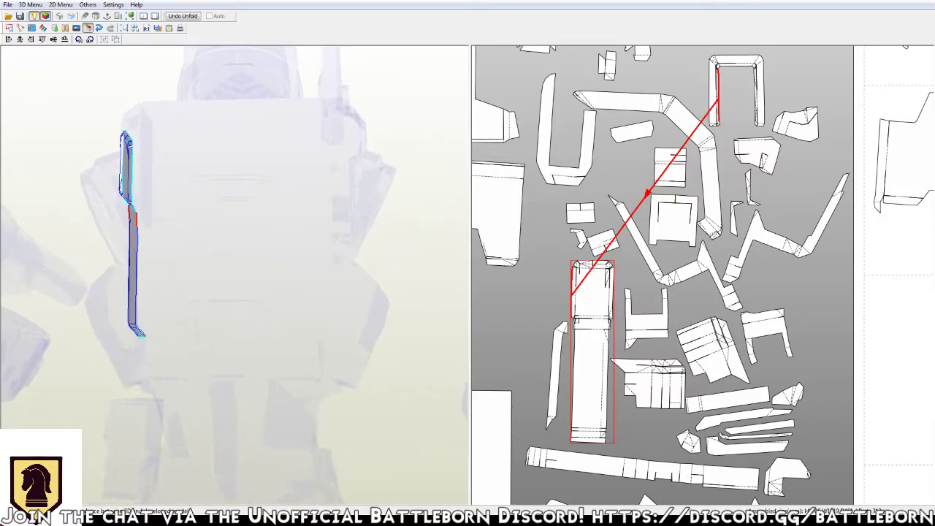
mouse_move(234, 274)
left_mouse_down()
mouse_move(315, 274)
mouse_move(316, 307)
left_mouse_up()
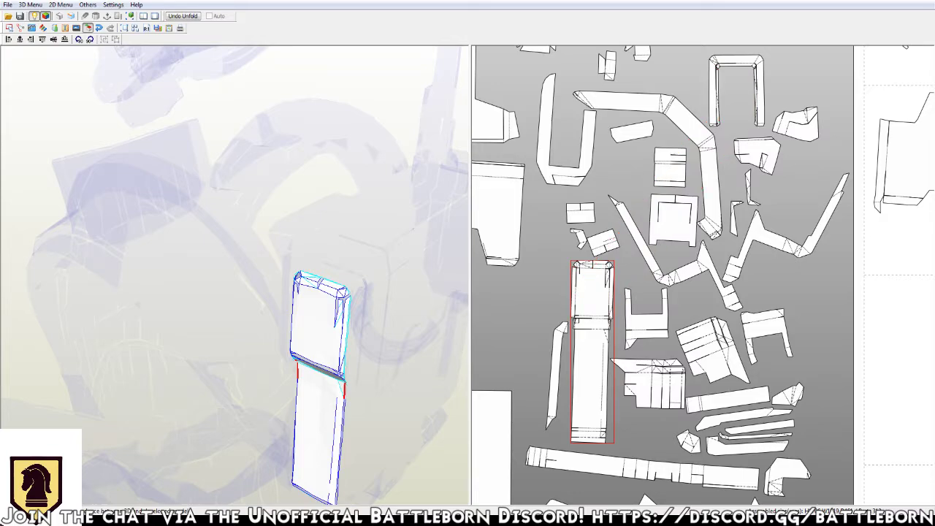
Highlight the U-shaped and box-shaped parts to locate them on the Pepakura 3D model
left_click(646, 318)
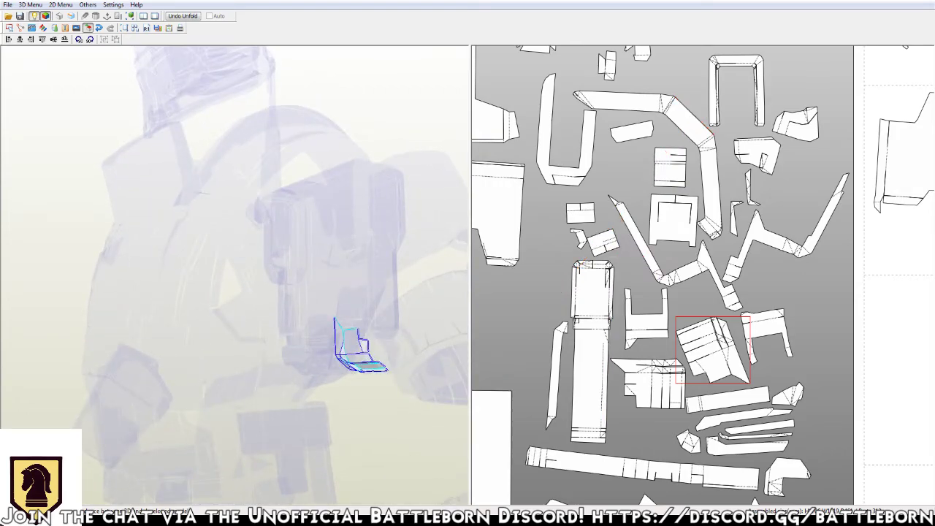
left_click(655, 391)
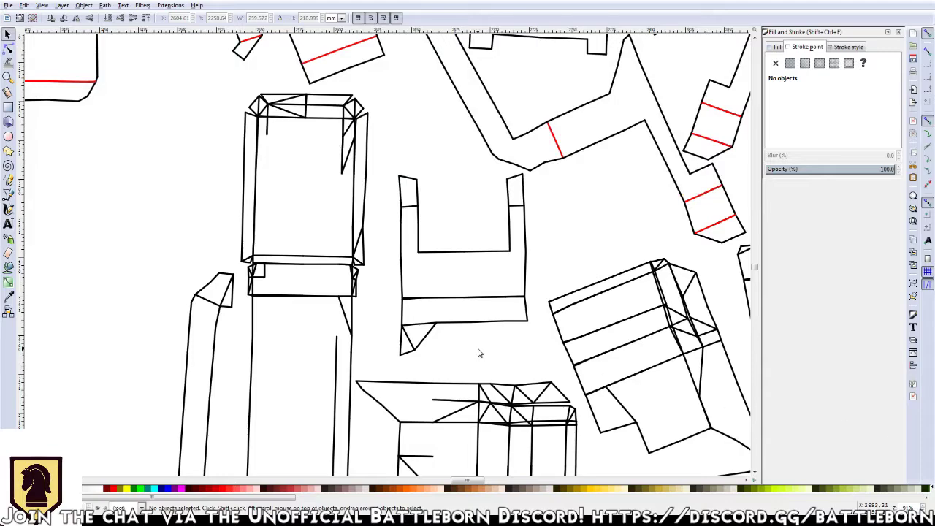
Inspect the short lines in the U piece and the small triangle below it
left_click(410, 337)
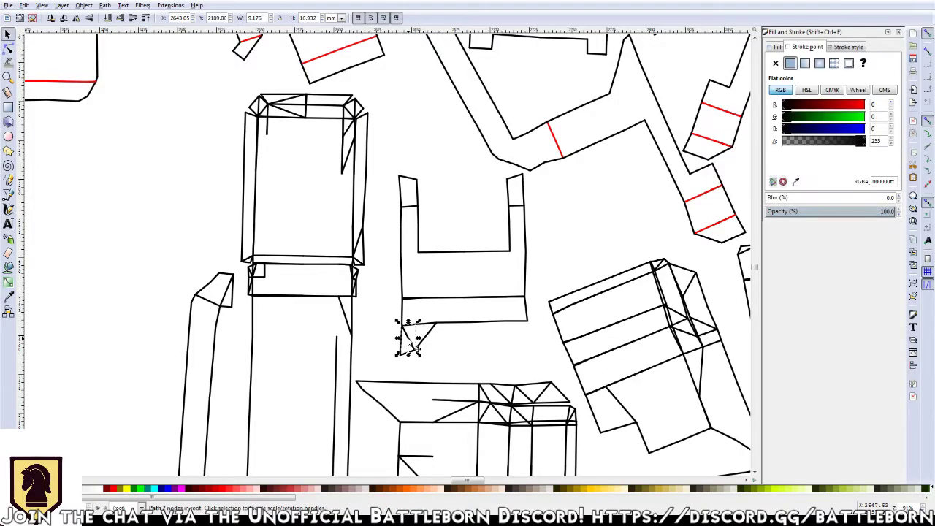
left_click(415, 345)
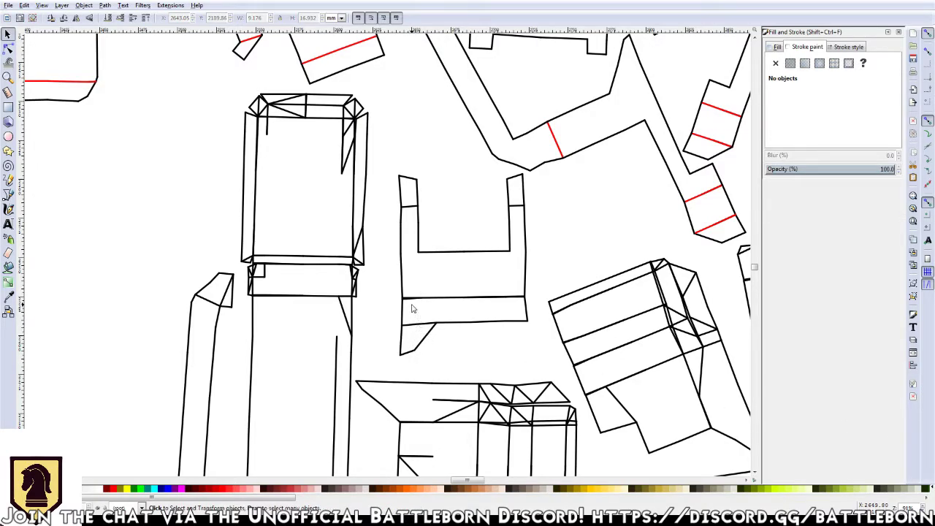
left_click(410, 303)
left_click(415, 310)
left_click(516, 316)
Delete the short stray line at the chair-shaped piece's inner corner
left_click_drag(629, 356, 496, 278)
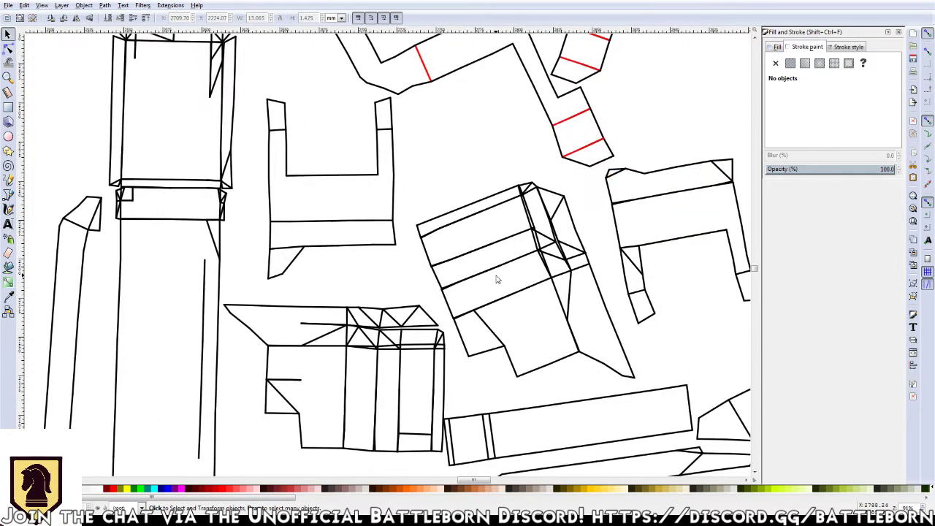
scroll(496, 279, "up", 1)
scroll(476, 249, "right", 4)
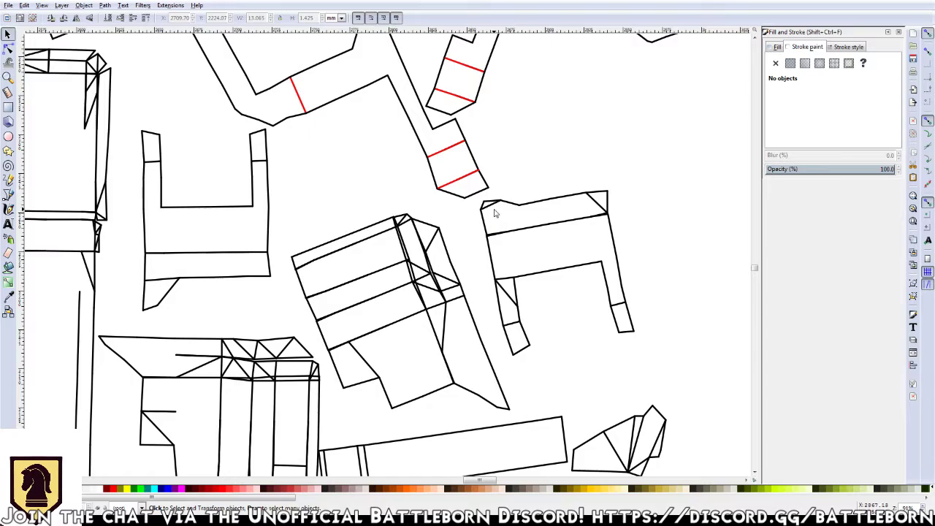
left_click(595, 213)
left_click(592, 244)
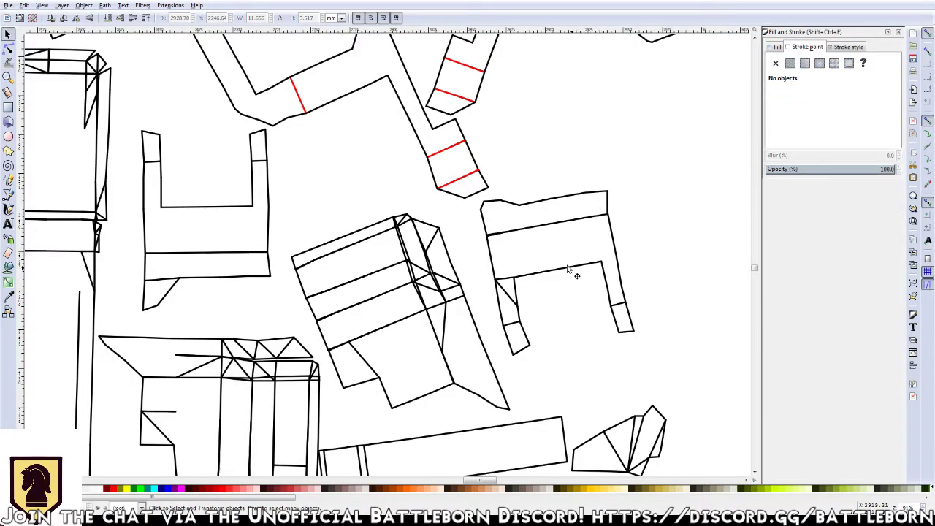
left_click(498, 237)
left_click(500, 268)
left_click(512, 296)
left_click(504, 322)
left_click(504, 280)
key("Delete")
Delete the diagonal stray line and the short vertical strays in the box piece
left_click_drag(258, 421, 317, 354)
left_click(419, 307)
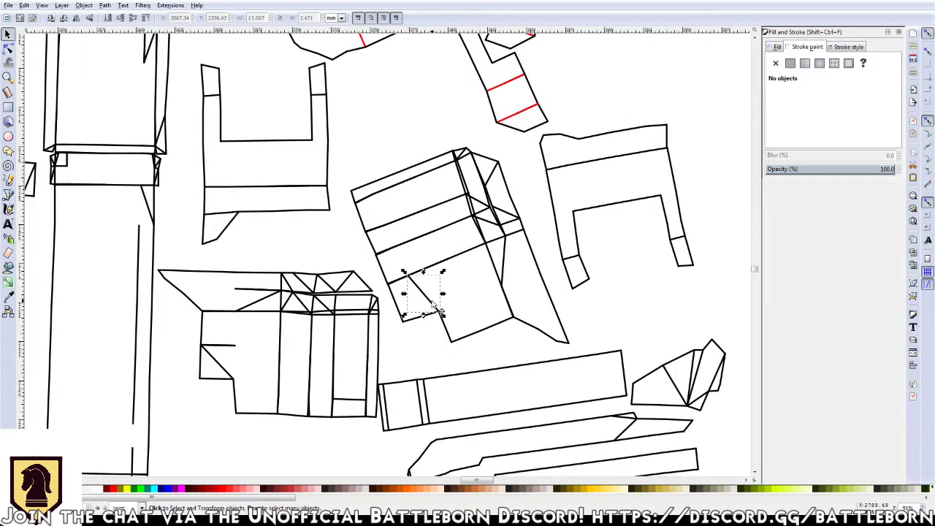
key("Delete")
left_click(509, 299)
key("Delete")
left_click(511, 301)
key("Delete")
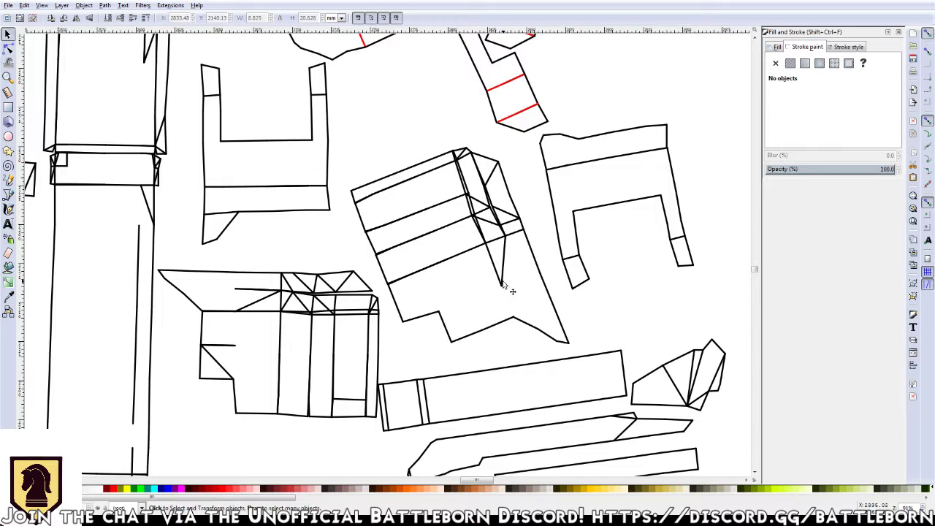
left_click(507, 279)
key("Delete")
Remove the short stray strokes along the box piece's top corners
left_click(493, 249)
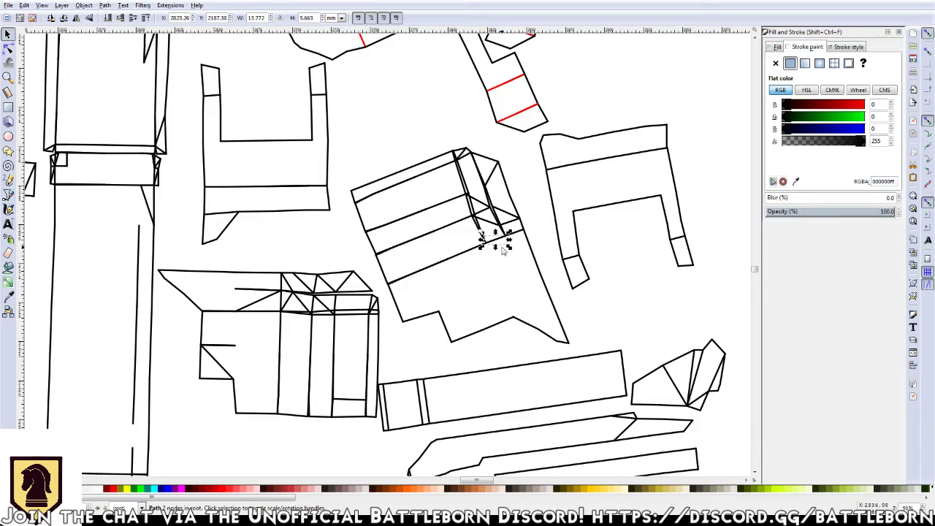
left_click(493, 204)
key("Delete")
left_click(486, 191)
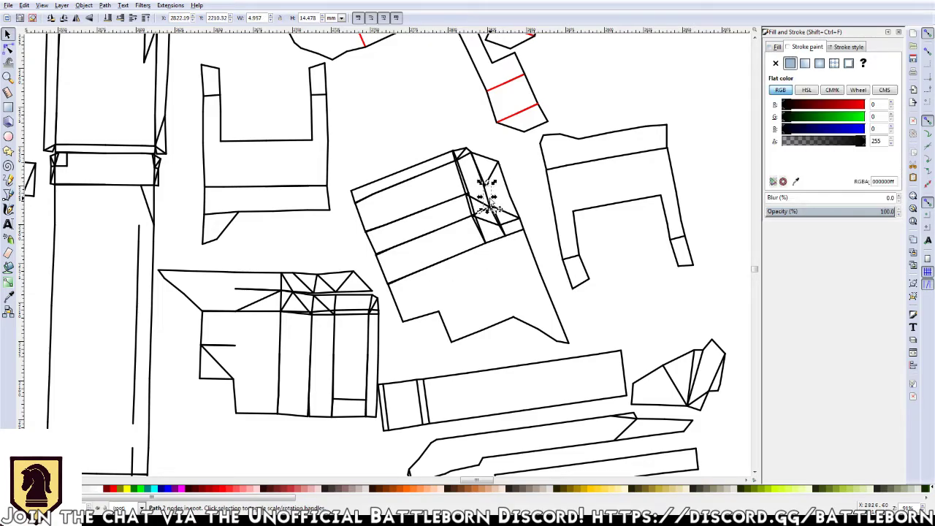
key("Delete")
left_click(486, 183)
key("Delete")
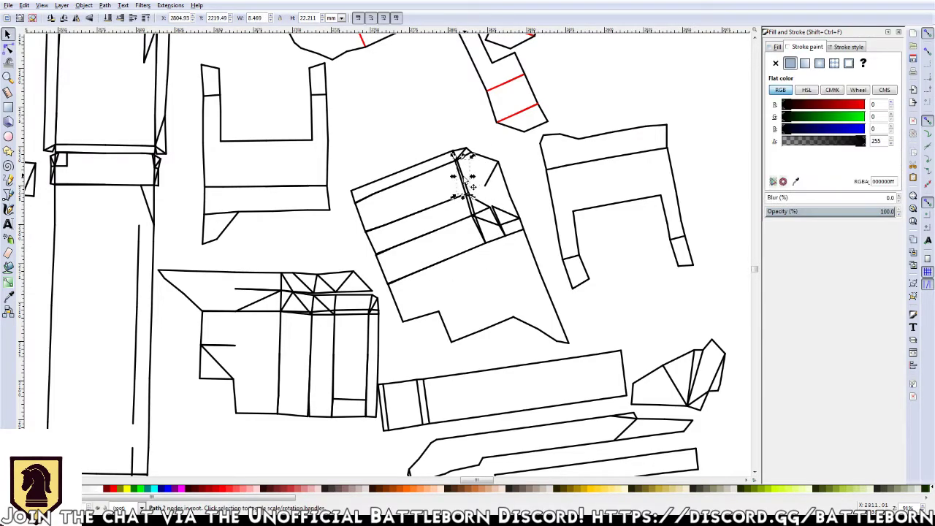
left_click(471, 189)
key("Delete")
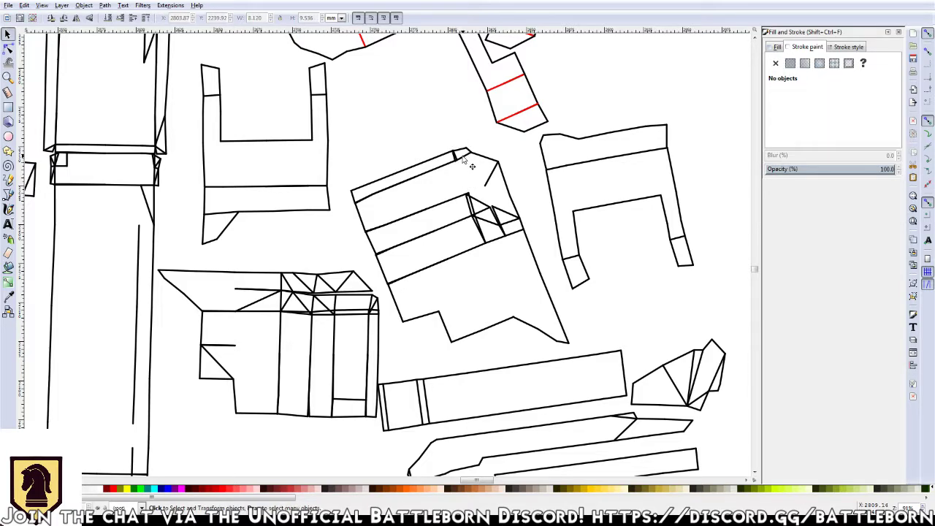
left_click(451, 153)
key("Delete")
left_click(418, 180)
key("Delete")
left_click(387, 192)
key("Delete")
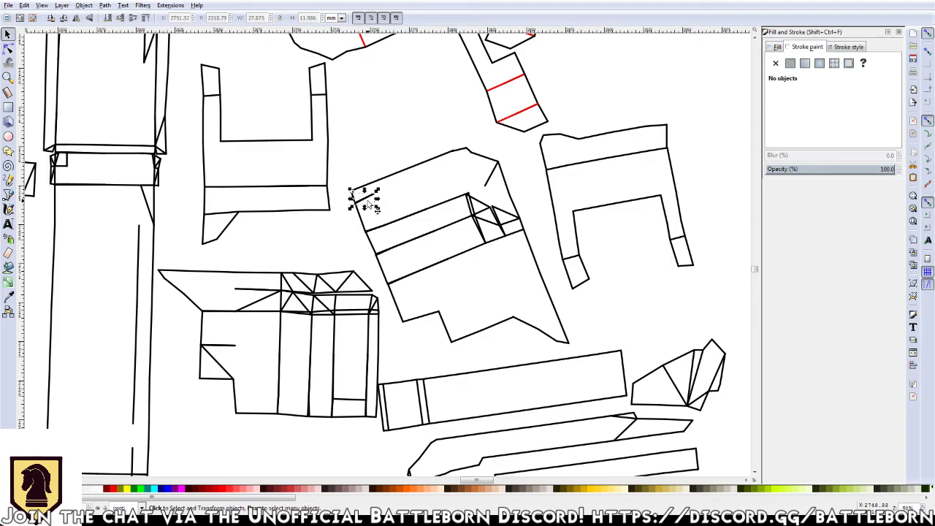
Clear the stray lines at the piece's left edge, the long crossing line, and nearby fragments
left_click_drag(358, 208, 369, 197)
key("Delete")
left_click(361, 195)
key("Delete")
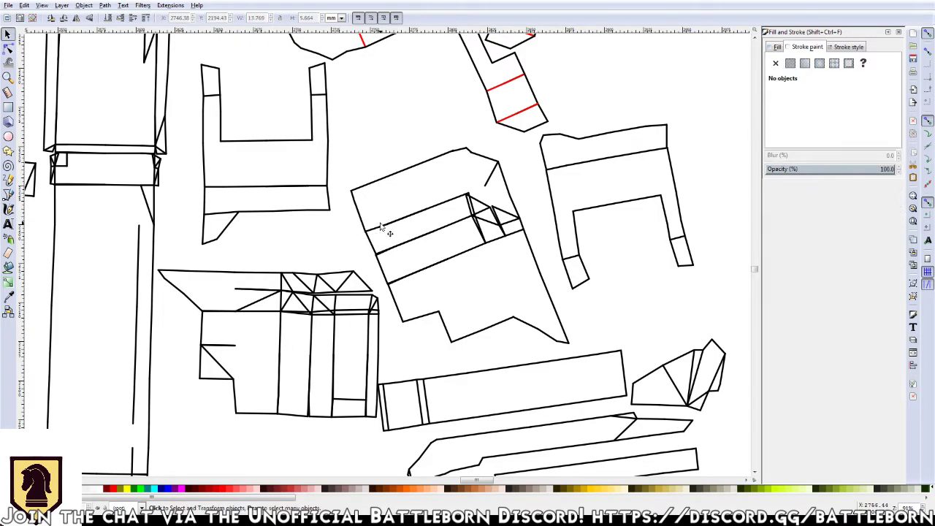
left_click(381, 227)
key("Delete")
key("Delete")
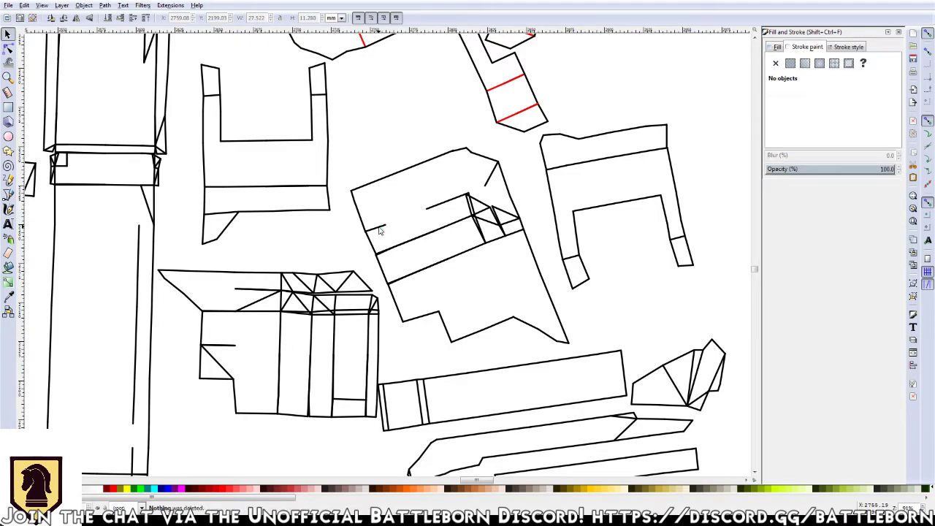
left_click(382, 228)
key("Delete")
left_click(436, 210)
key("Delete")
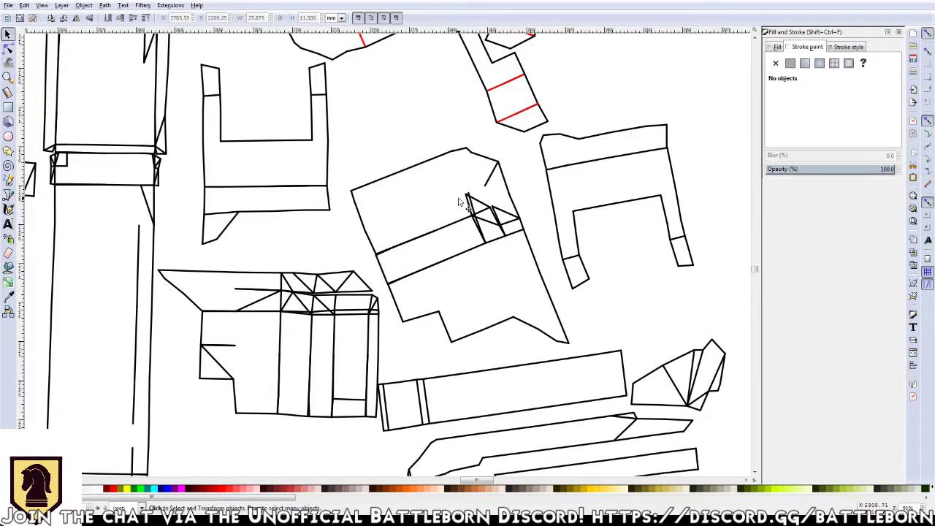
left_click(470, 198)
key("Delete")
left_click(473, 199)
key("Delete")
left_click(488, 202)
key("Delete")
Remove the cluster of small stray fragments inside the tilted piece
left_click(496, 214)
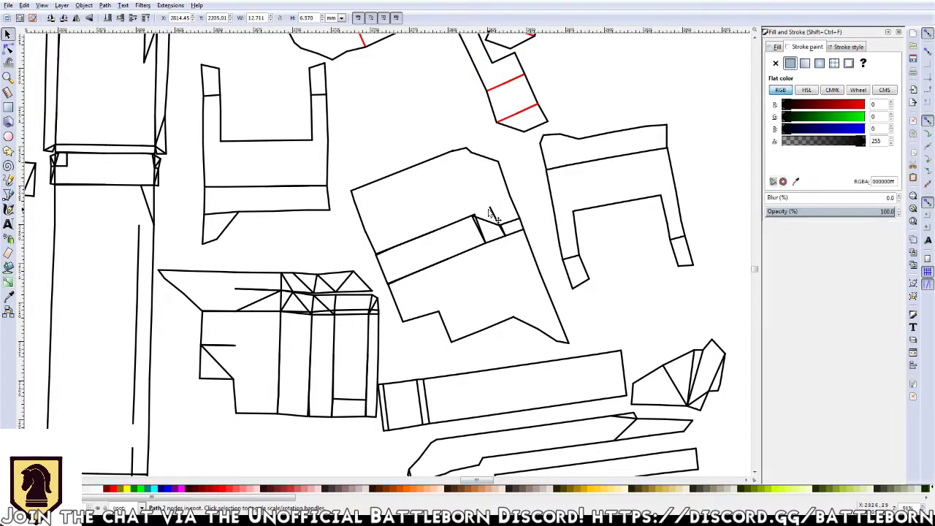
key("Delete")
left_click(490, 221)
key("Delete")
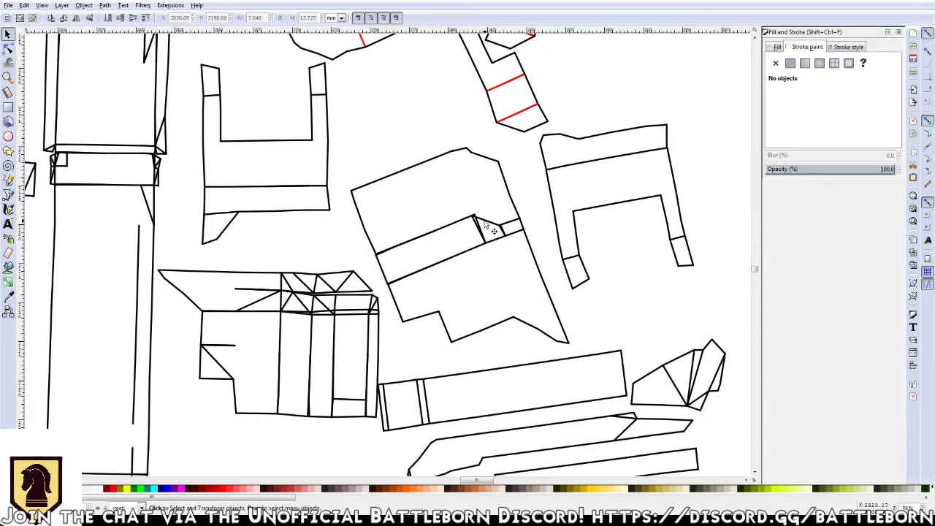
left_click(481, 222)
key("Delete")
left_click(485, 223)
key("Delete")
left_click(486, 227)
key("Delete")
left_click(485, 224)
key("Delete")
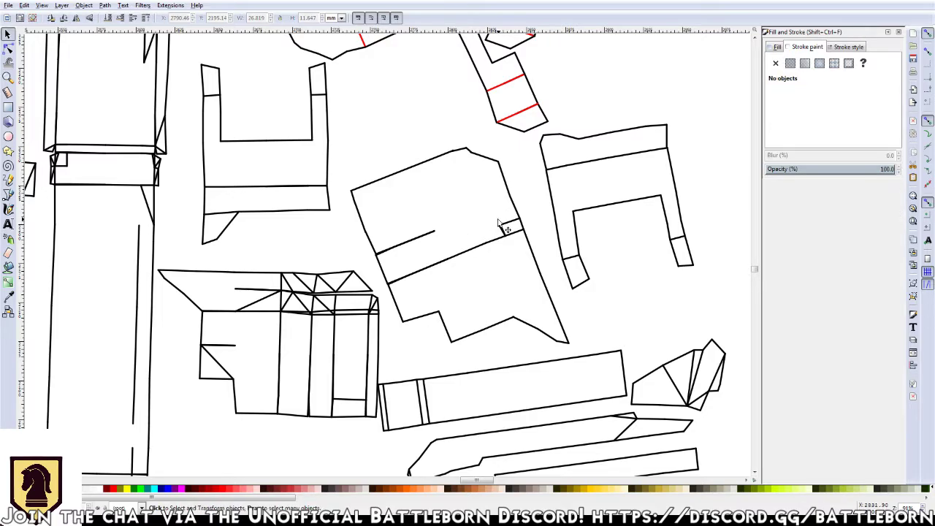
left_click(502, 224)
key("Delete")
left_click(510, 232)
key("Delete")
left_click(502, 230)
key("Delete")
Delete the stubs along the fold line and the short stray line in the lower-left piece
left_click(427, 235)
key("Delete")
left_click(396, 251)
key("Delete")
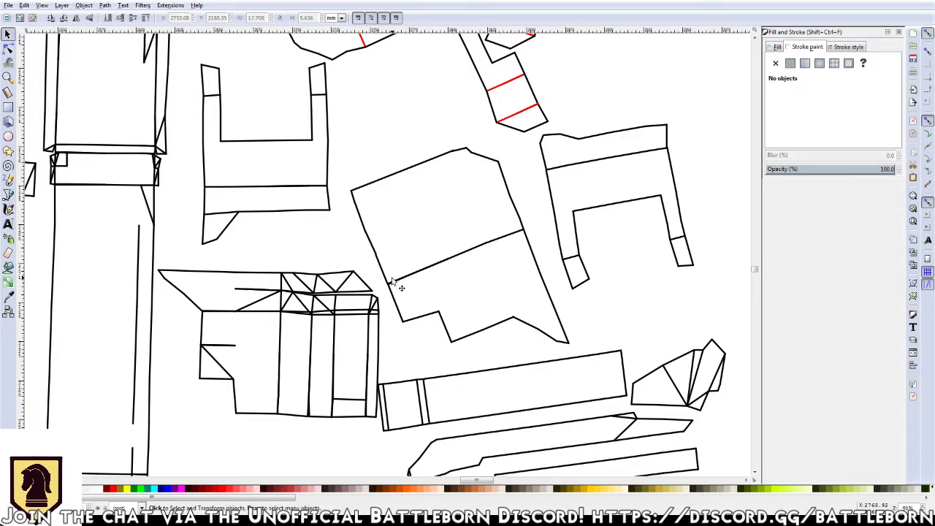
left_click(392, 279)
key("Delete")
left_click(231, 347)
key("Delete")
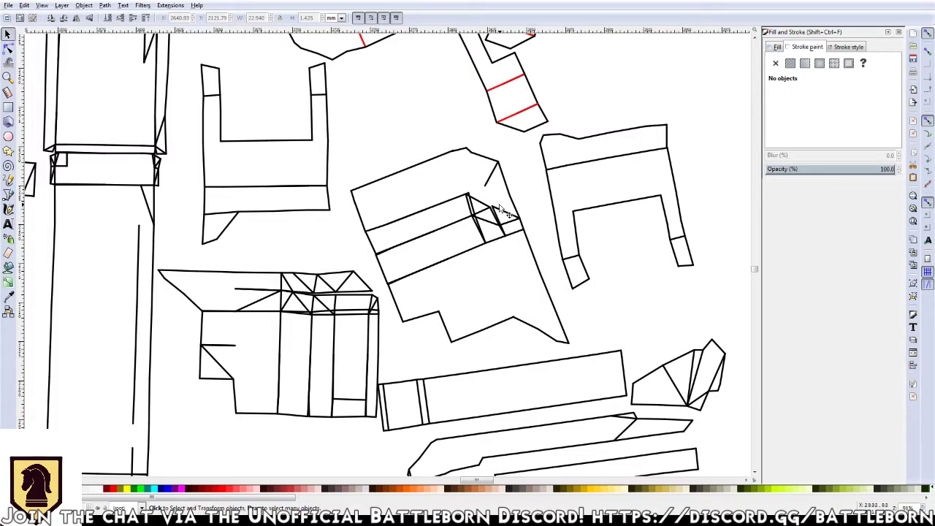
Delete the short stray lines in the upper part of the tilted box piece
left_click(492, 184)
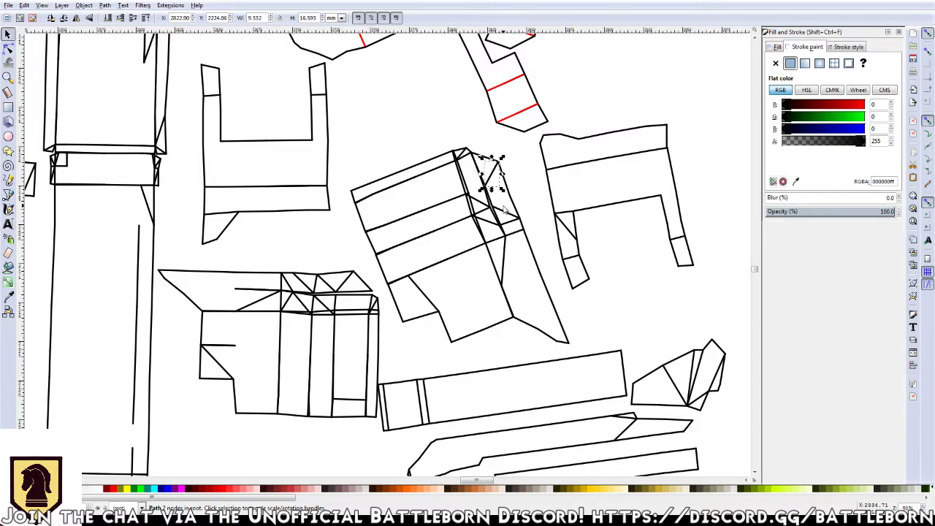
left_click(564, 233)
key("Escape")
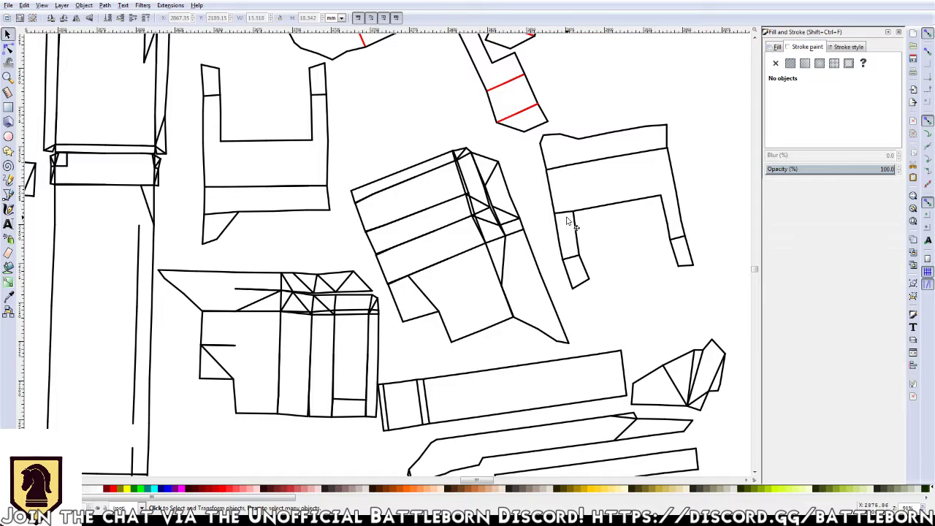
left_click(563, 216)
key("Delete")
left_click(479, 210)
key("Delete")
left_click(468, 196)
key("Delete")
left_click(469, 196)
key("Delete")
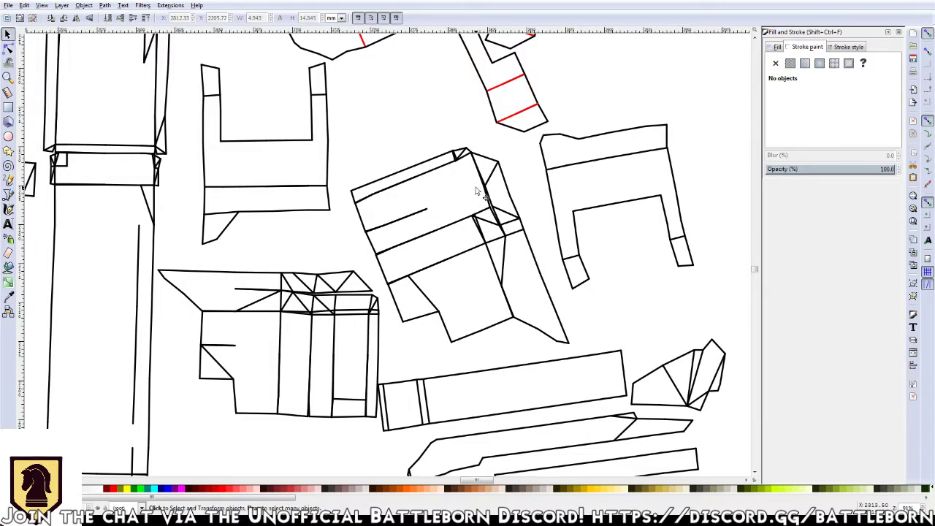
left_click(488, 196)
key("Delete")
left_click(454, 155)
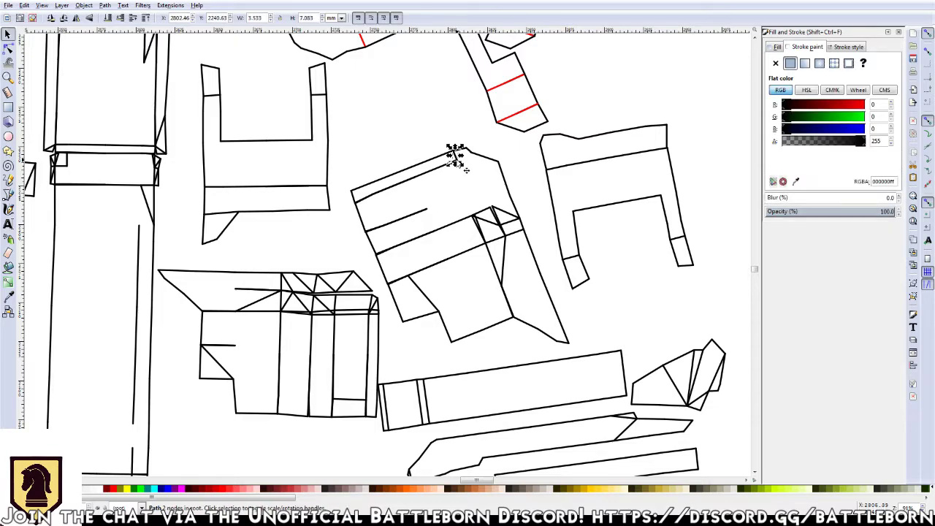
key("Delete")
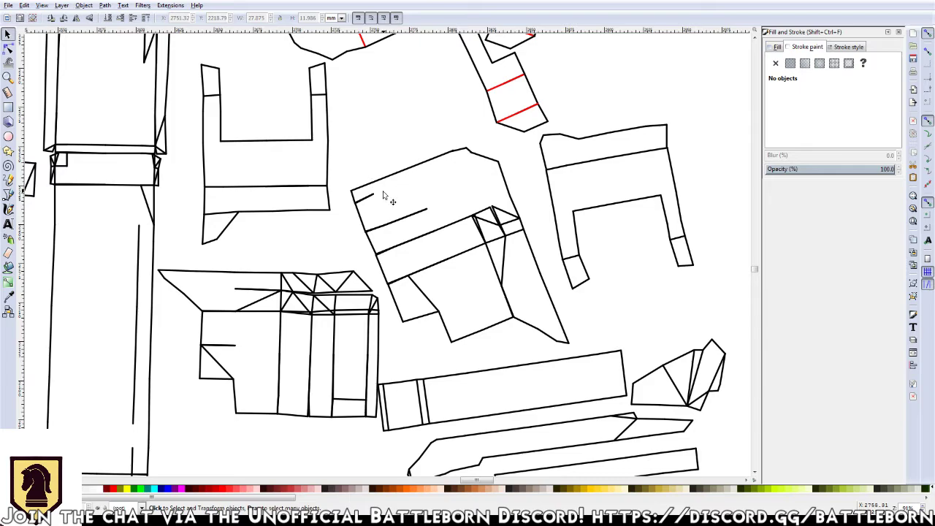
left_click(358, 196)
key("Delete")
left_click(427, 213)
key("Delete")
Delete the remaining stray fragments in the lower and right parts of the tilted piece
left_click(387, 258)
key("Delete")
left_click(406, 281)
key("Delete")
key("Delete")
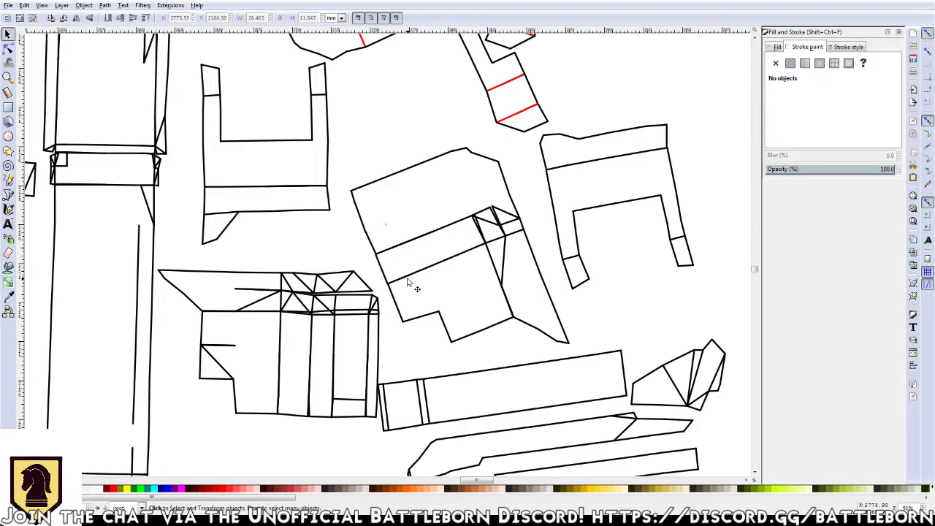
left_click(407, 278)
key("Delete")
left_click(404, 281)
key("Delete")
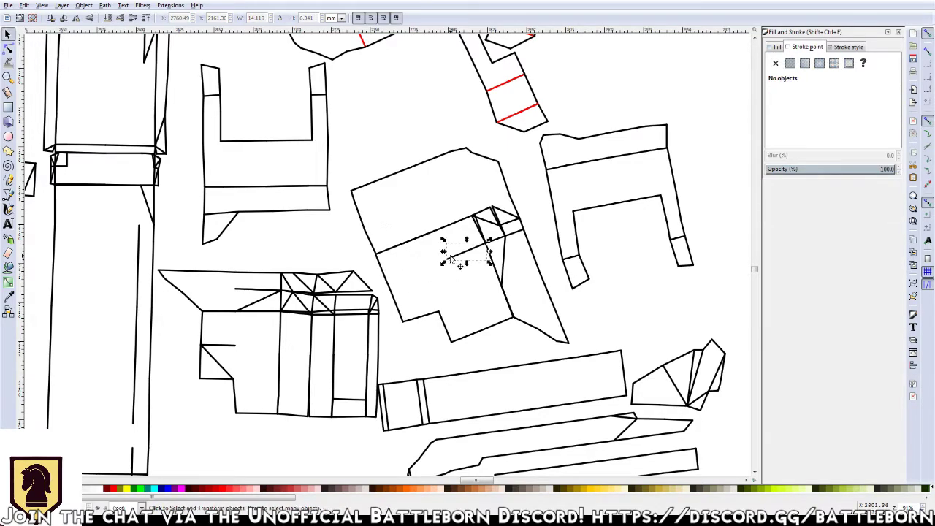
left_click(449, 256)
key("Delete")
left_click(493, 253)
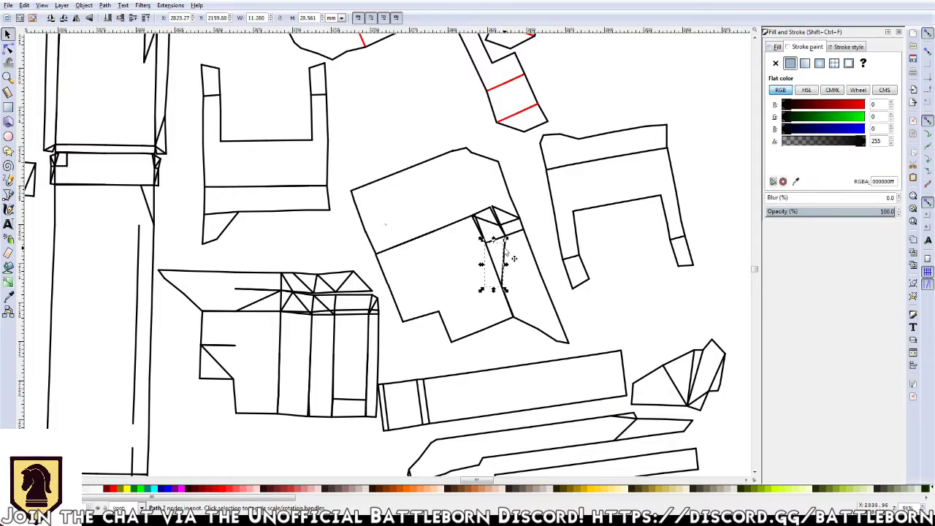
key("Delete")
left_click(503, 290)
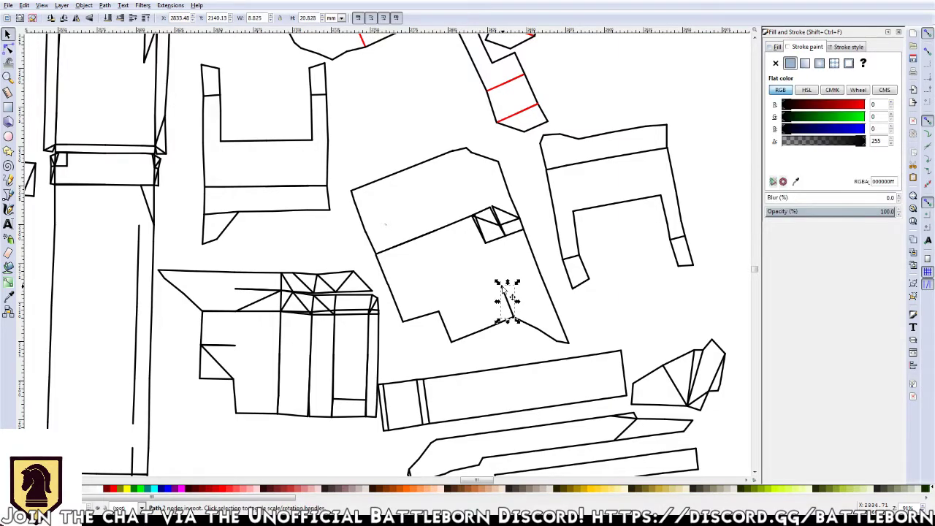
key("Delete")
left_click(504, 242)
key("Delete")
left_click(511, 245)
key("Delete")
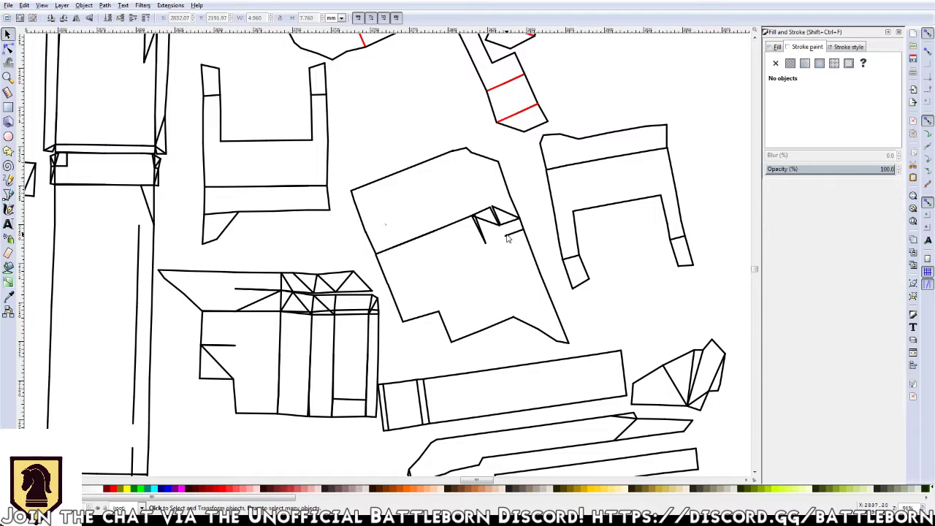
key("Delete")
left_click(504, 241)
key("Delete")
left_click(511, 215)
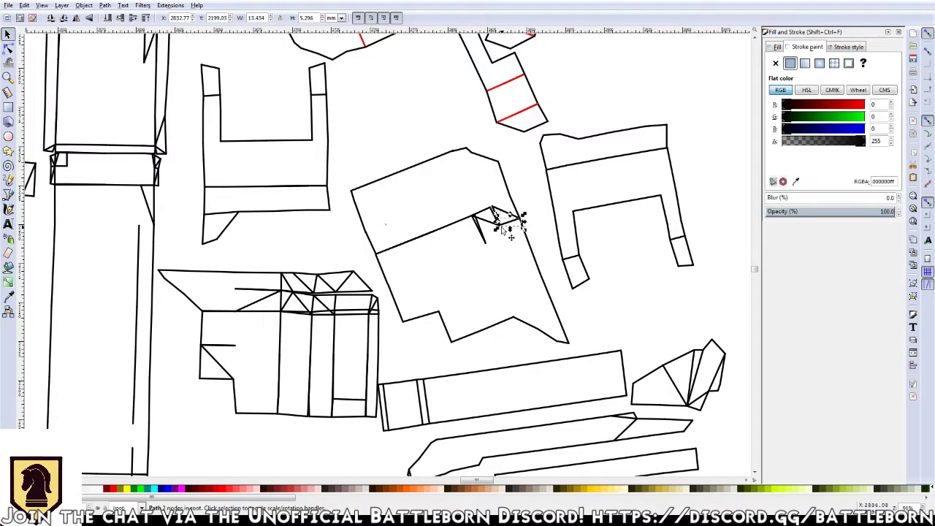
key("Delete")
left_click(494, 223)
key("Delete")
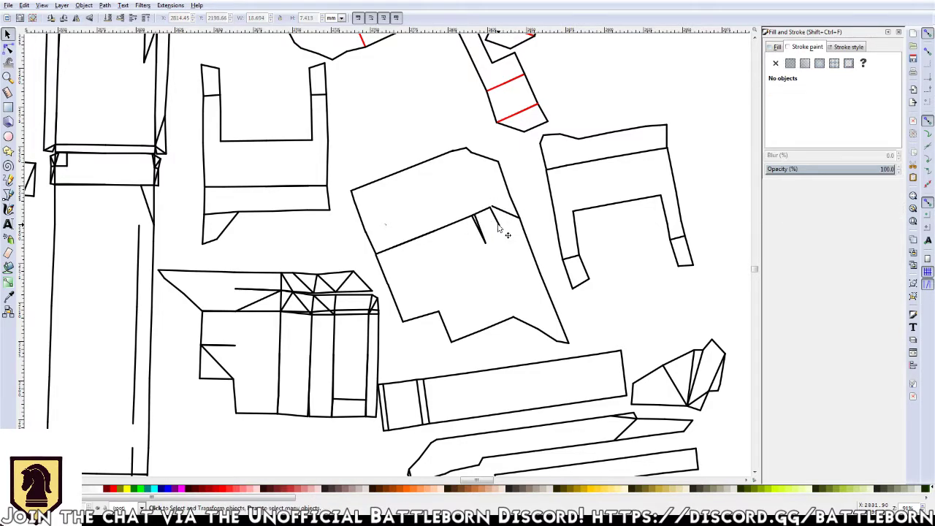
left_click(505, 212)
key("Delete")
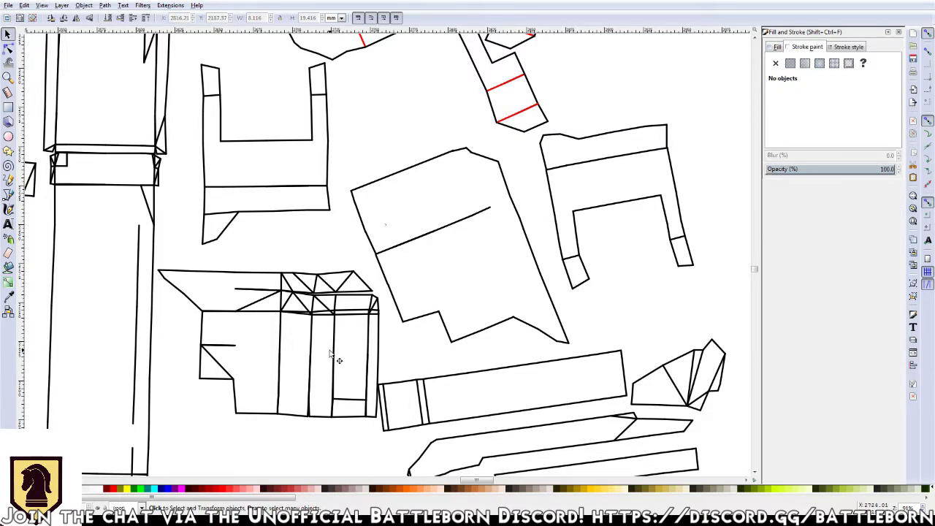
Delete the lower vertical, short horizontal and diagonal stray lines in the lower-left piece
left_click(288, 373)
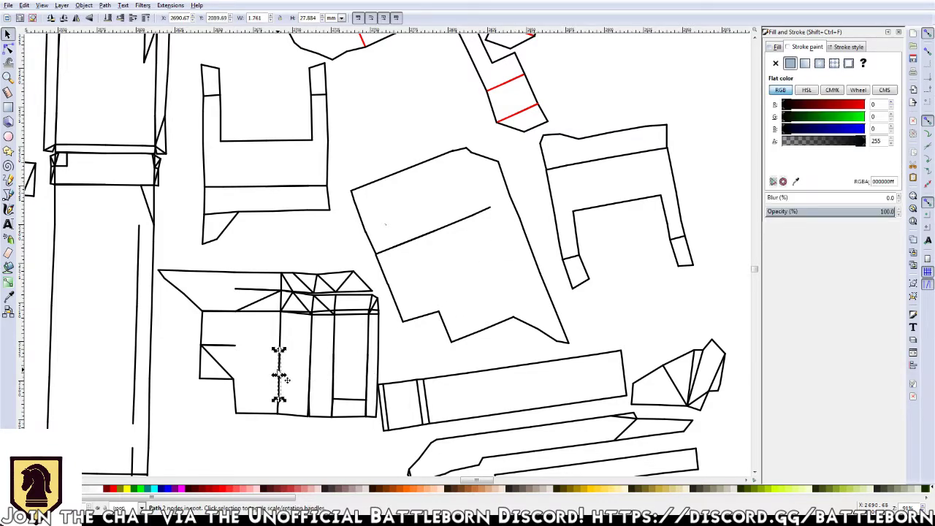
left_click(282, 405)
left_click(278, 400)
key("Delete")
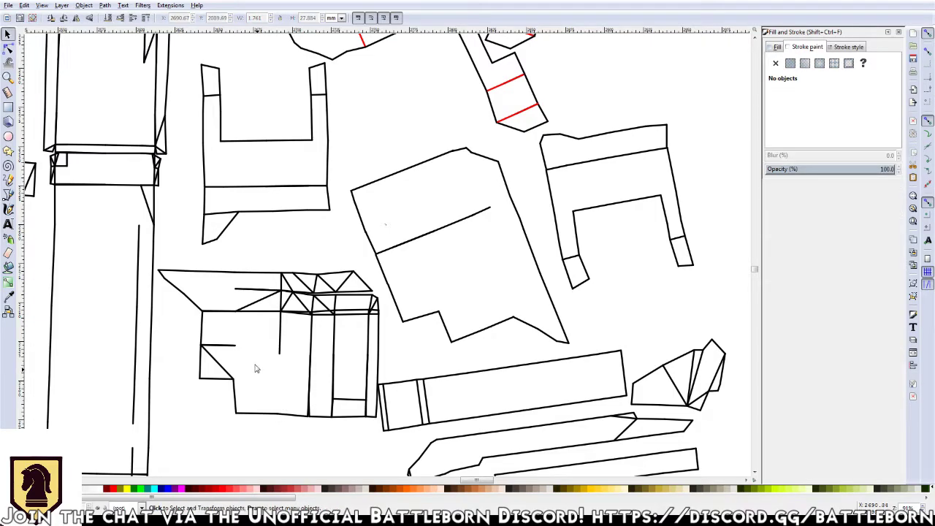
left_click(232, 349)
key("Delete")
left_click(223, 366)
key("Delete")
left_click(255, 310)
key("Escape")
Delete the short horizontal and vertical stray segments near the lower-left piece's top edge
left_click(235, 318)
key("Delete")
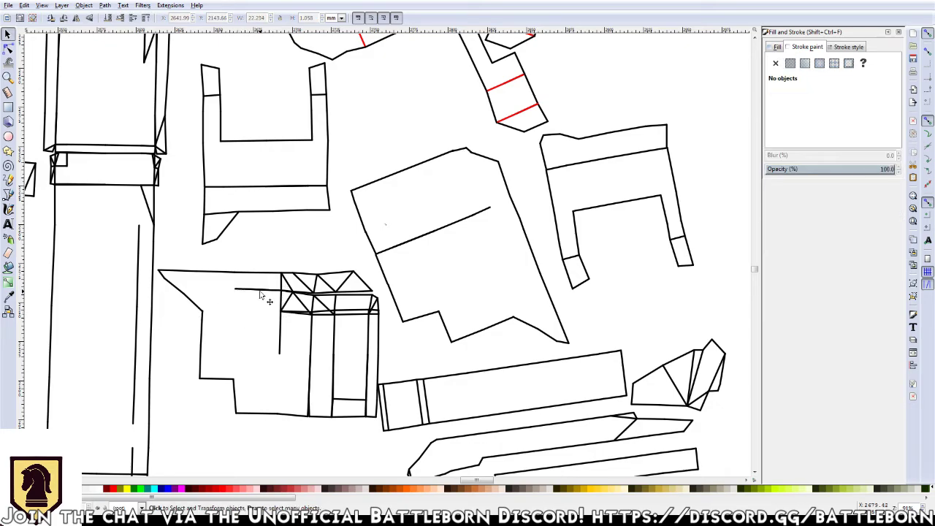
left_click(265, 289)
key("Delete")
left_click(290, 299)
key("Delete")
key("Delete")
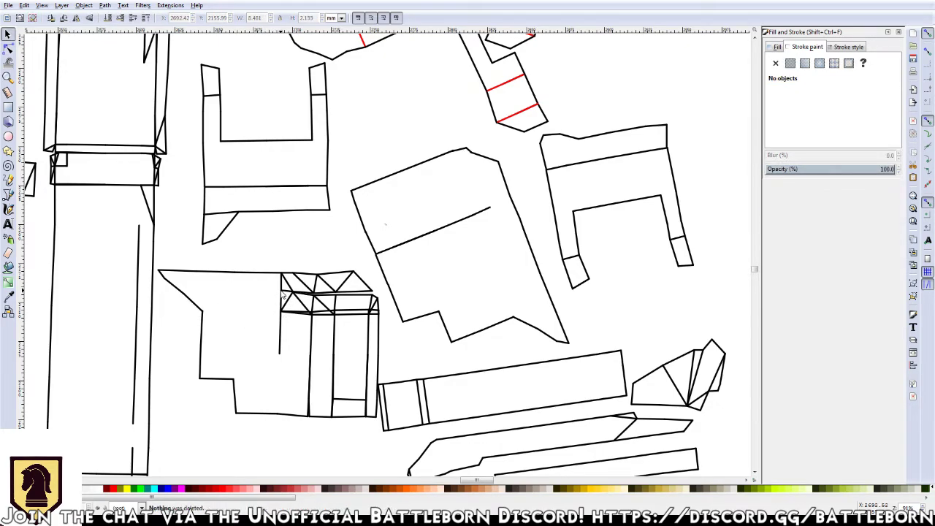
left_click(286, 291)
key("Delete")
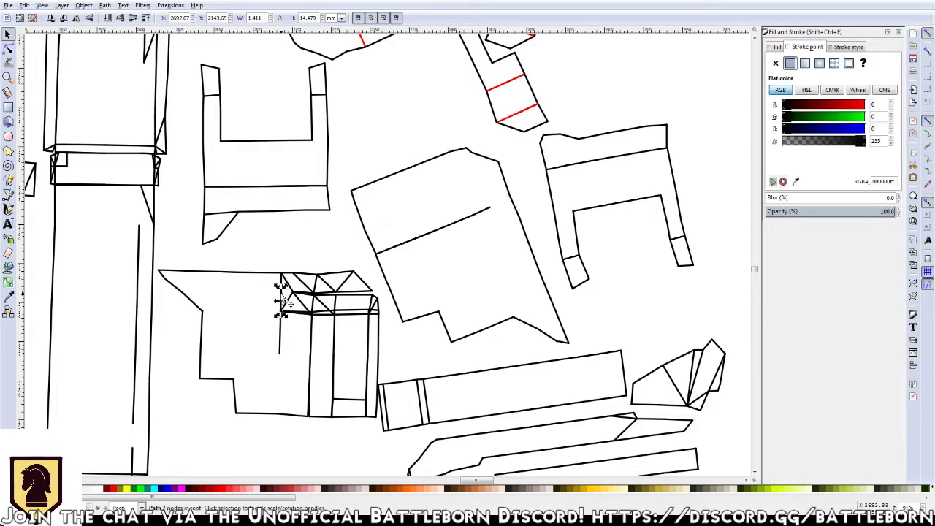
left_click(289, 302)
key("Delete")
left_click(279, 326)
key("Delete")
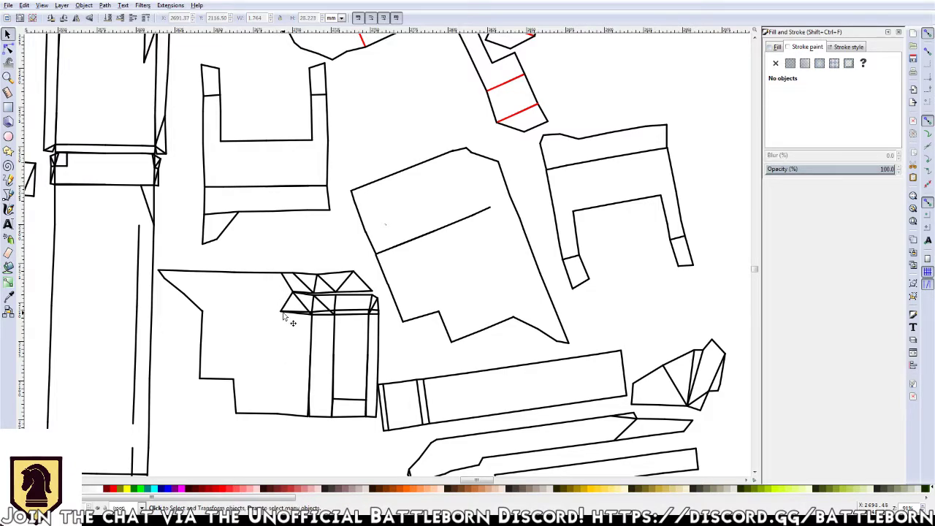
left_click(287, 312)
key("Delete")
left_click(295, 289)
key("Delete")
left_click(296, 292)
key("Delete")
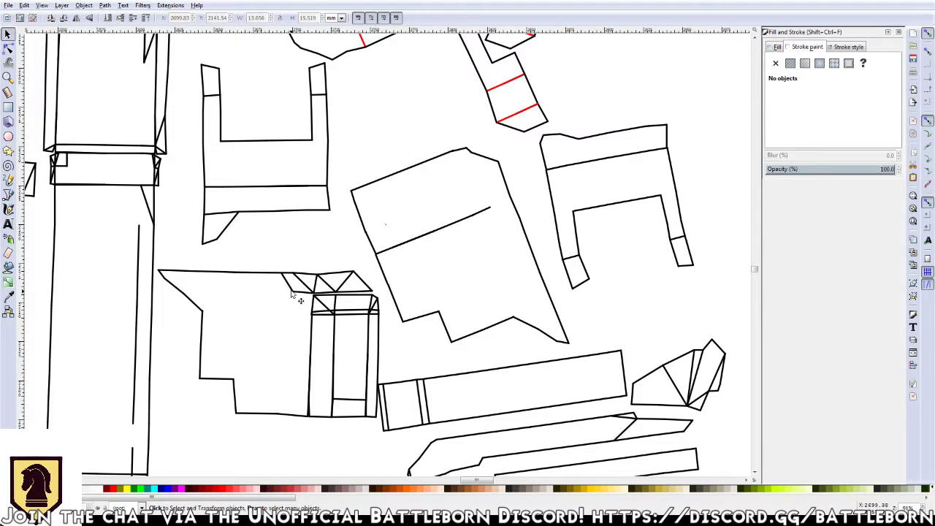
left_click(290, 294)
key("Delete")
left_click(291, 269)
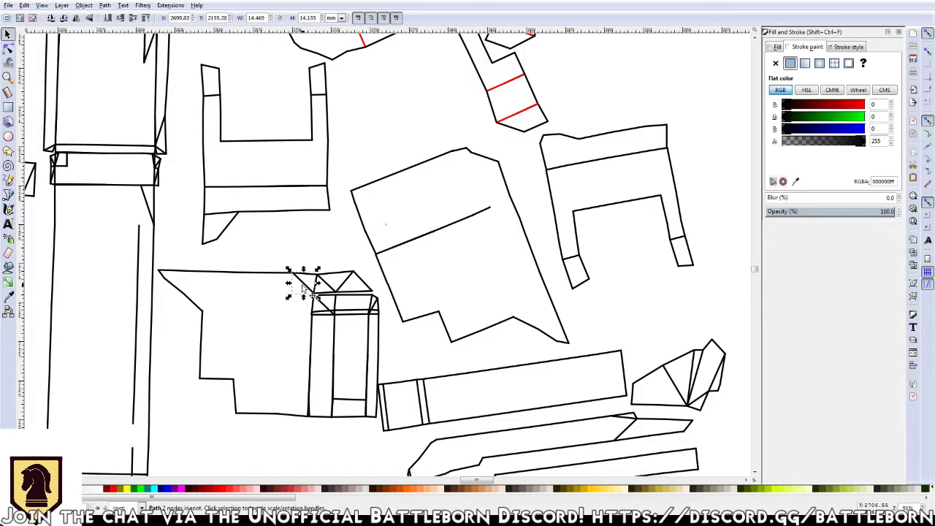
key("Delete")
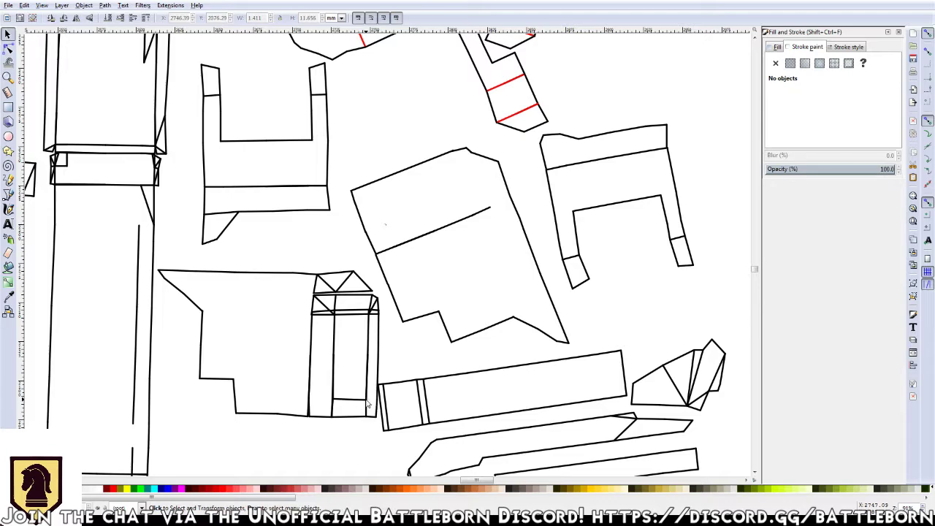
Delete the stray segments in the tall piece and inside the small box
left_click(369, 406)
key("Delete")
left_click(369, 343)
key("Delete")
left_click(375, 314)
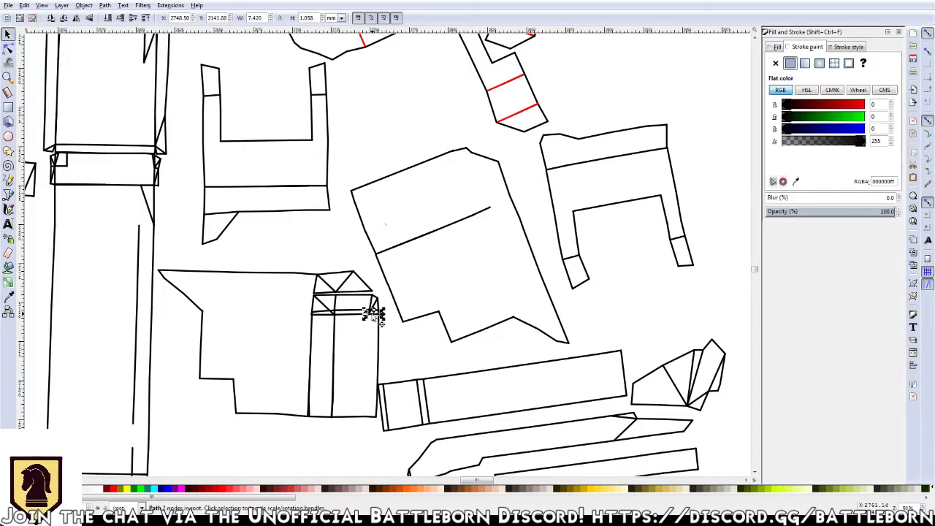
key("Delete")
left_click(371, 314)
key("Delete")
left_click(371, 314)
key("Delete")
left_click(370, 315)
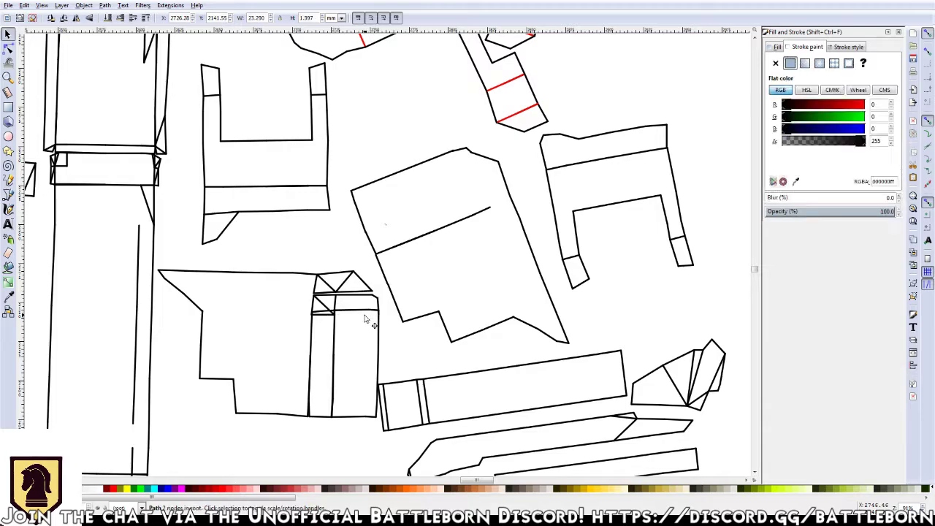
key("Delete")
left_click(370, 315)
key("Delete")
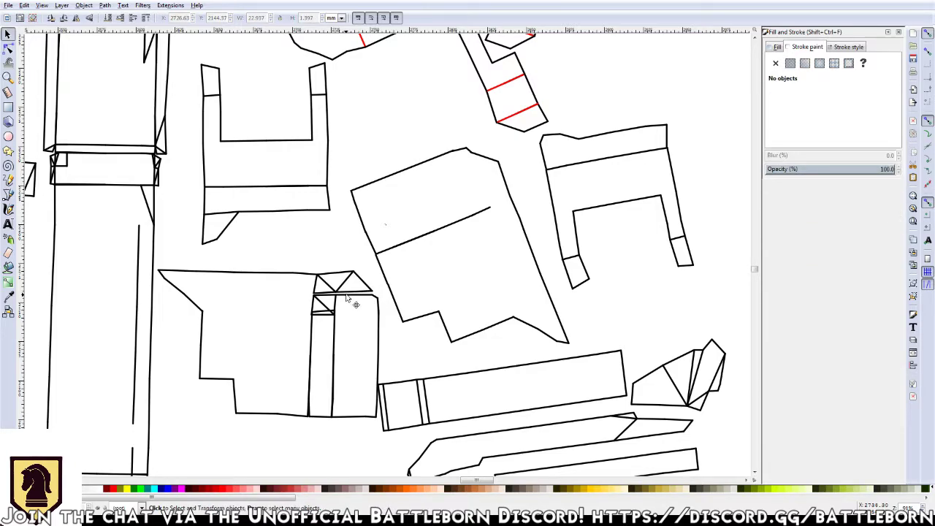
left_click(356, 307)
key("Delete")
left_click(351, 295)
key("Delete")
left_click(340, 295)
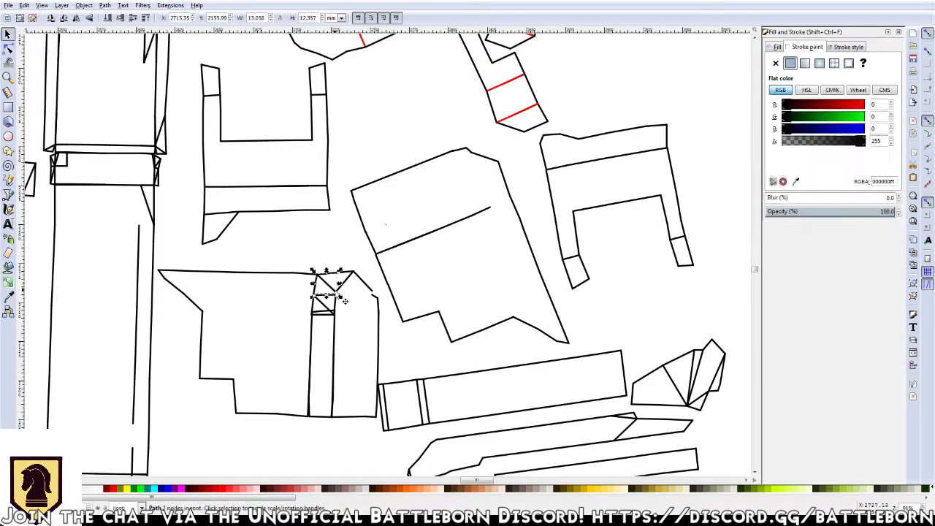
key("Delete")
Delete the last leftover short segments along the lower-left piece's vertical fold
left_click(344, 300)
key("Delete")
left_click(345, 300)
key("Delete")
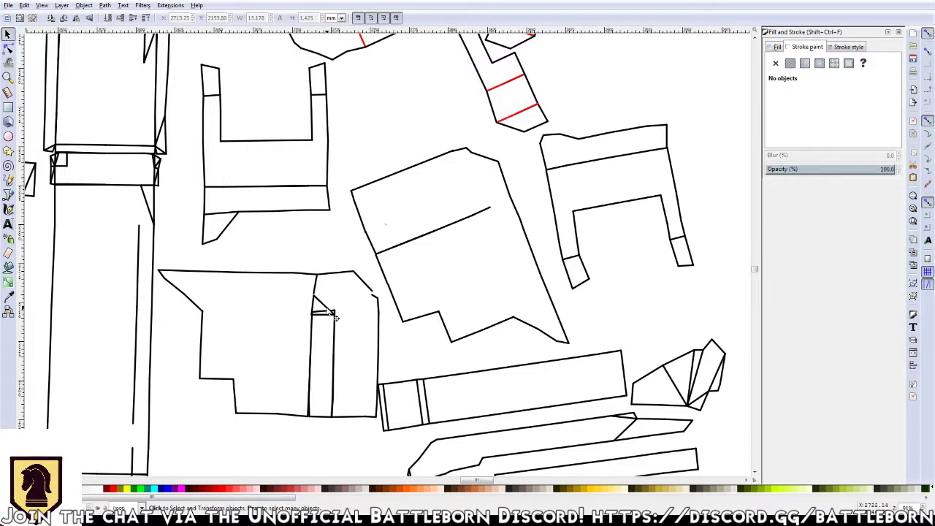
left_click(341, 314)
key("Delete")
left_click(338, 315)
key("Delete")
left_click(333, 325)
key("Delete")
left_click(335, 377)
key("Delete")
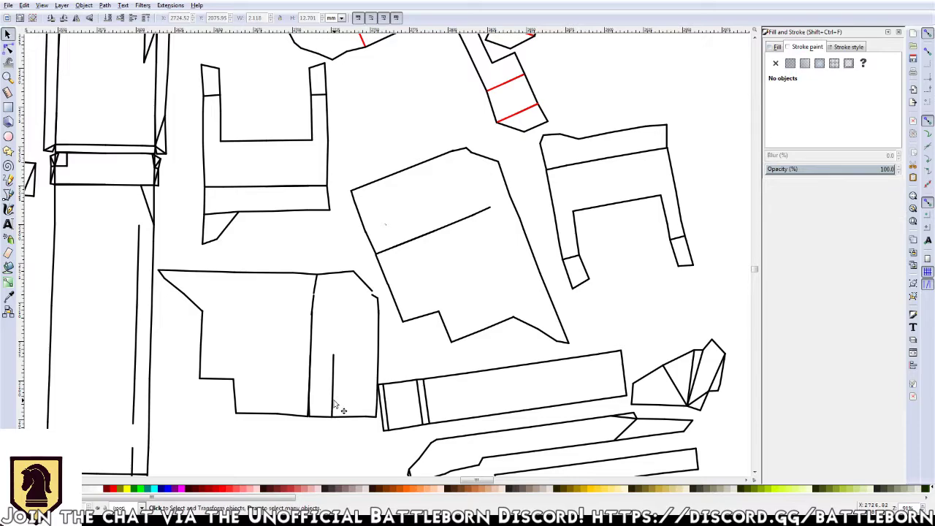
left_click(333, 403)
key("Delete")
left_click(332, 406)
key("Delete")
left_click(310, 415)
key("Delete")
Check that only the lower-left piece's vertical fold line remains, then deselect
left_click(313, 336)
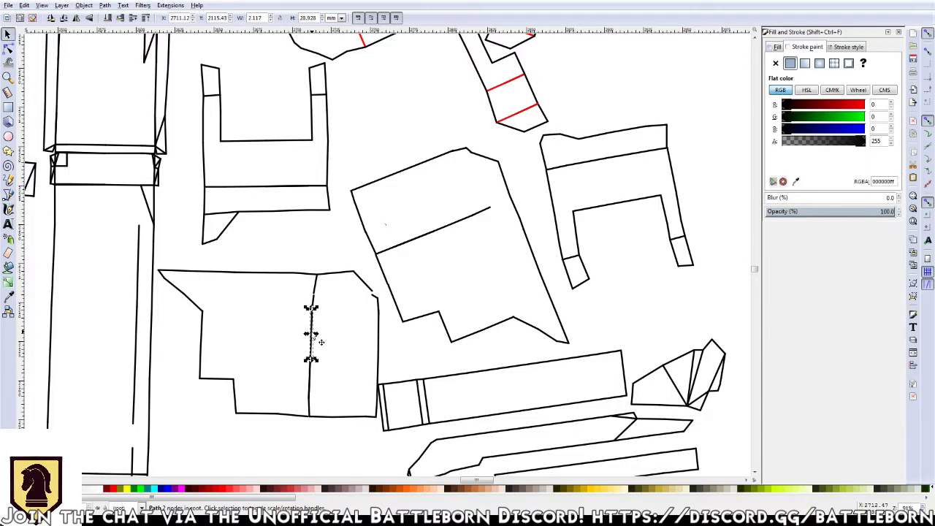
key("shift")
left_click(336, 336)
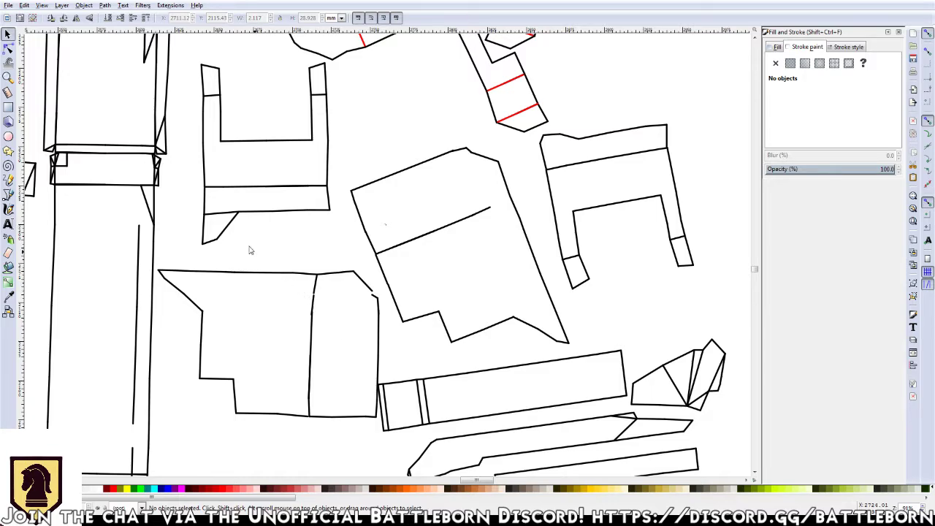
Select the U-shaped, chair, central and lower-left pieces' fold lines and set their stroke to ff0000
left_click(221, 214)
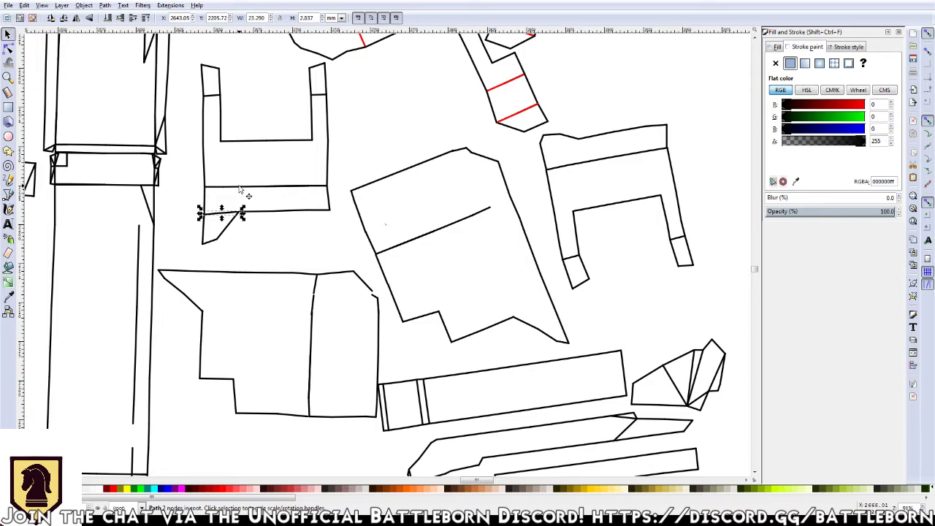
left_click(278, 187, "shift")
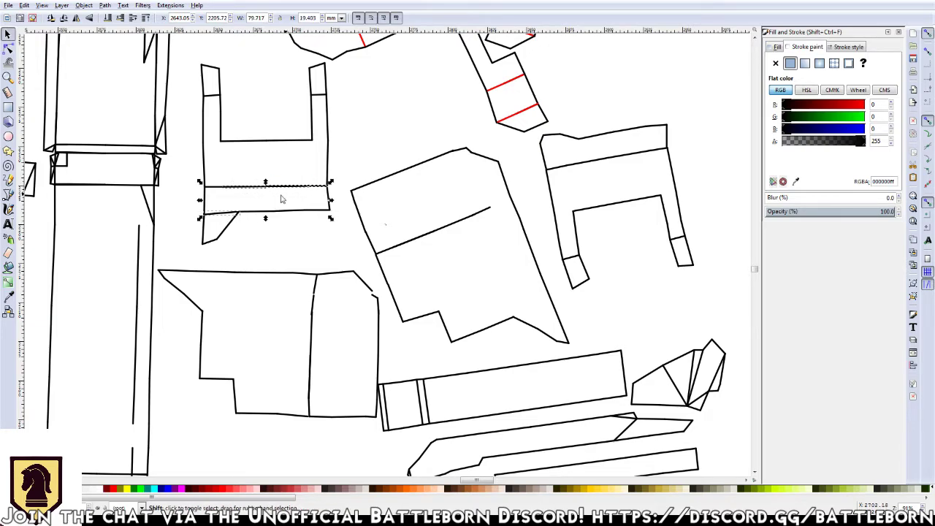
left_click(212, 99, "shift")
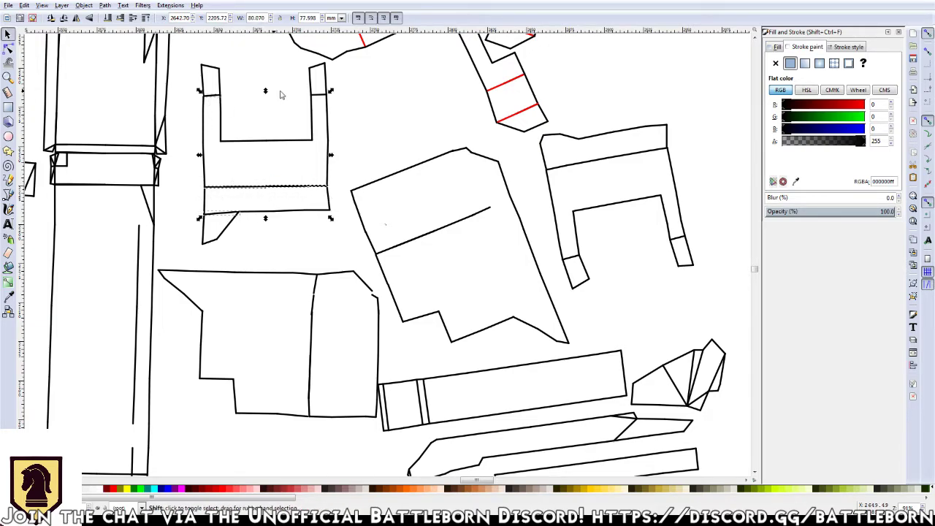
left_click(569, 166, "shift")
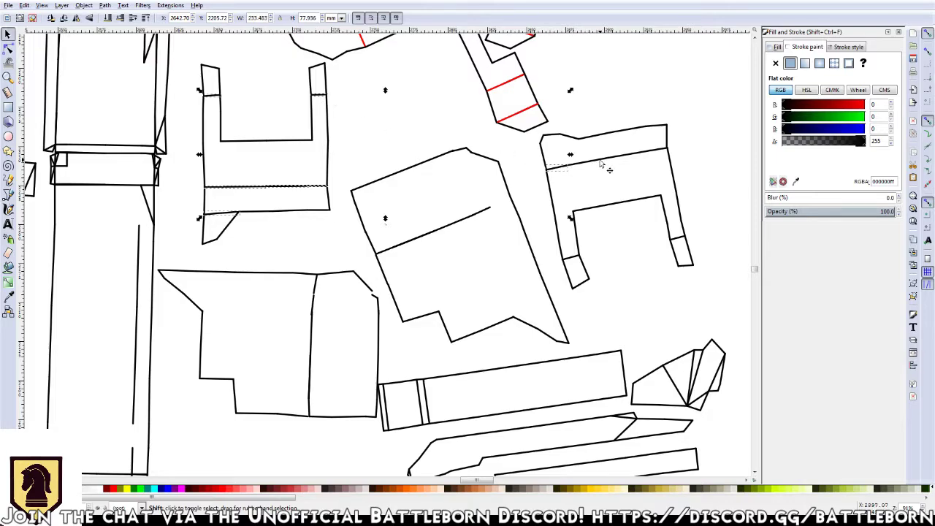
left_click(661, 152, "shift")
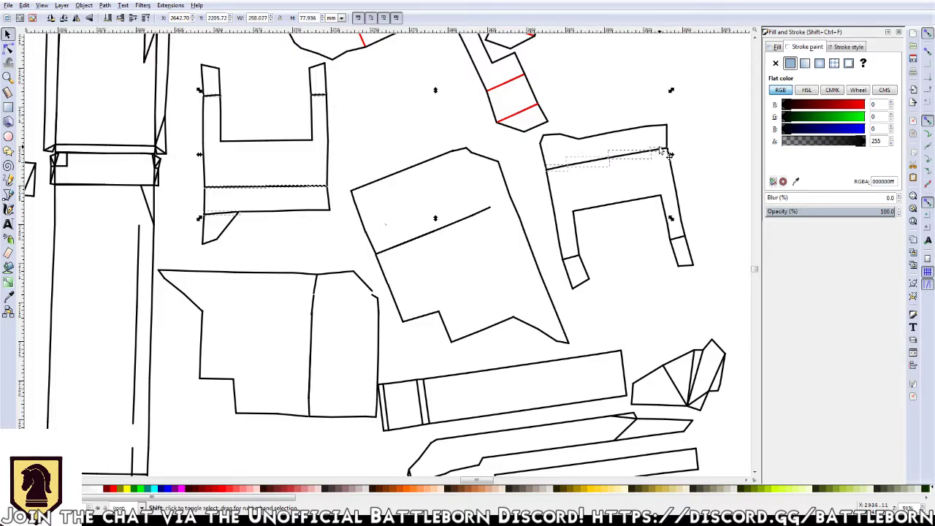
left_click(576, 266, "shift")
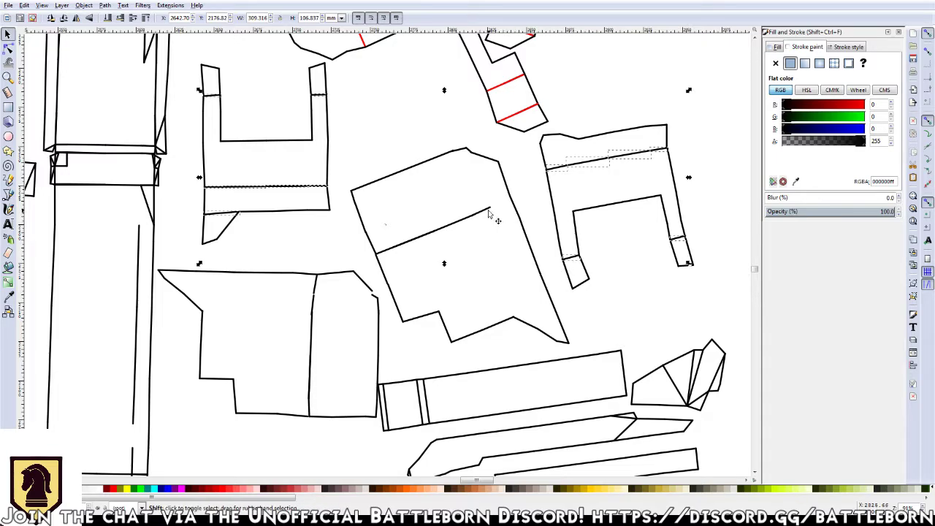
left_click(435, 231, "shift")
left_click(316, 314, "shift")
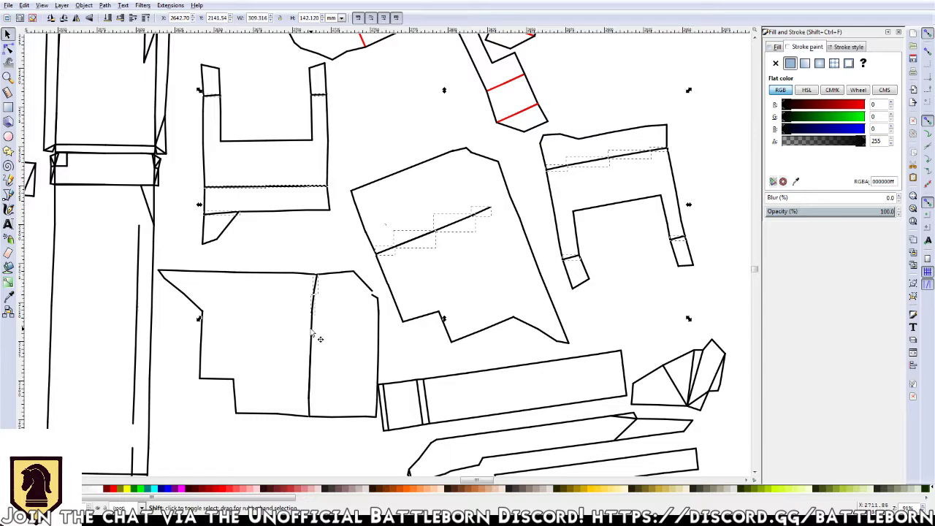
left_click(316, 415, "shift")
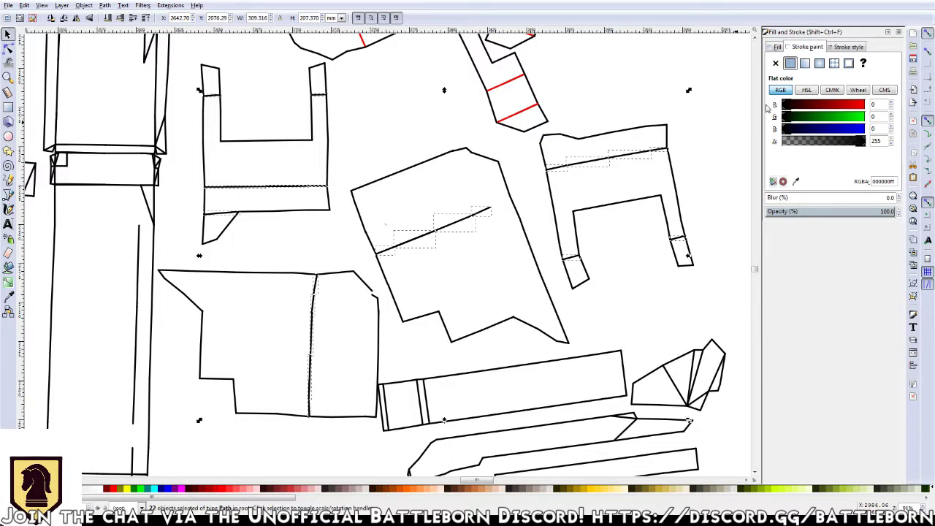
left_click_drag(794, 108, 894, 95)
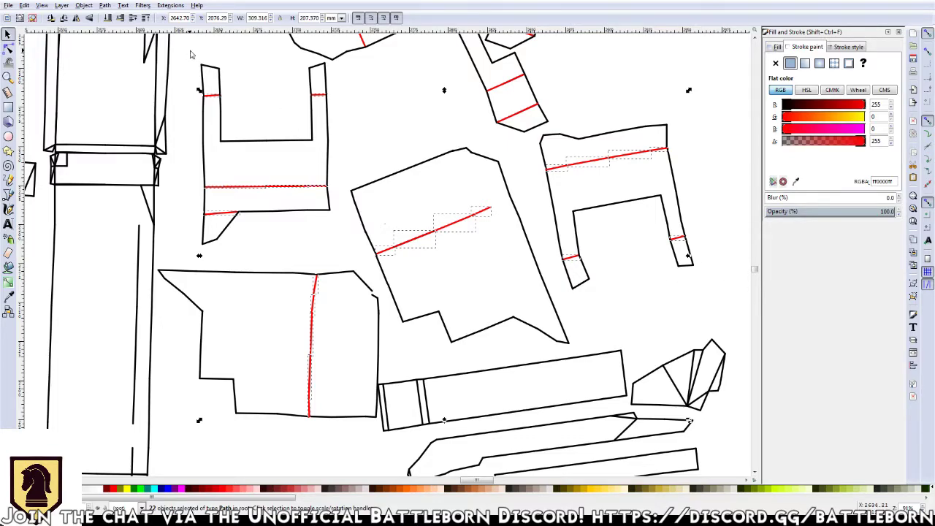
left_click_drag(190, 54, 337, 254)
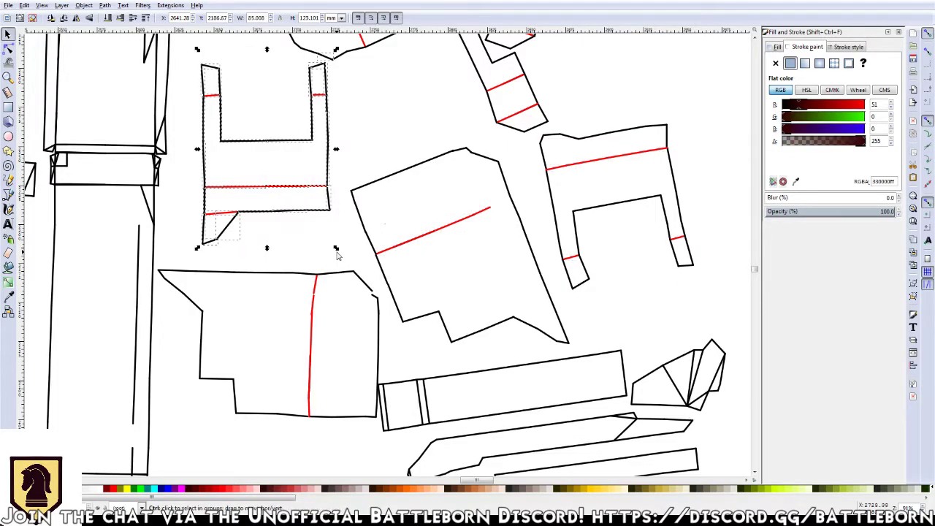
Group the U-shaped piece, then group the chair piece's 32 lines without the stray extra line
key("ctrl+g")
left_click_drag(718, 94, 538, 298)
key("ctrl+g")
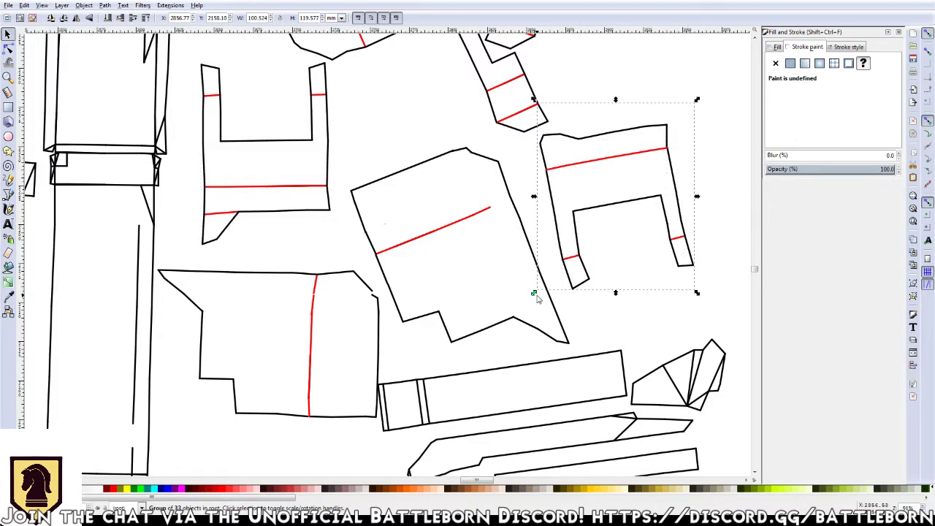
key("Escape")
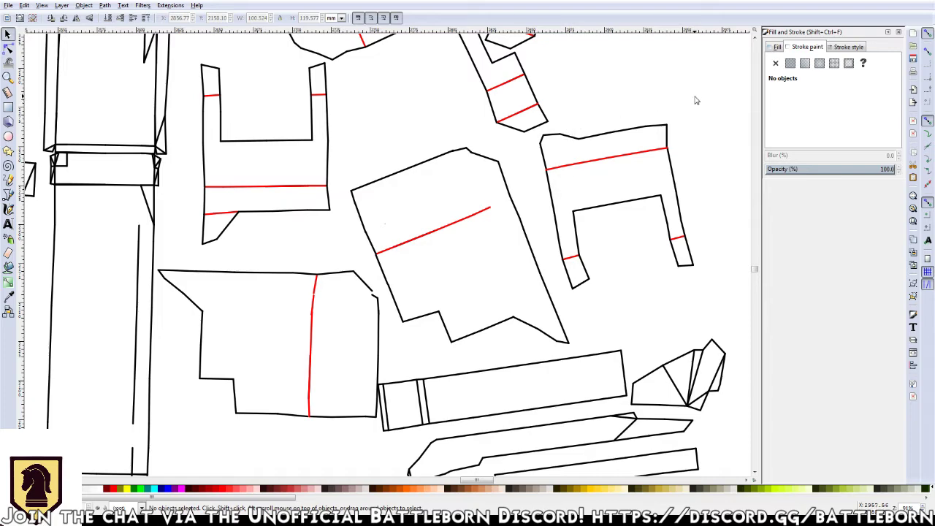
left_click_drag(710, 92, 536, 296)
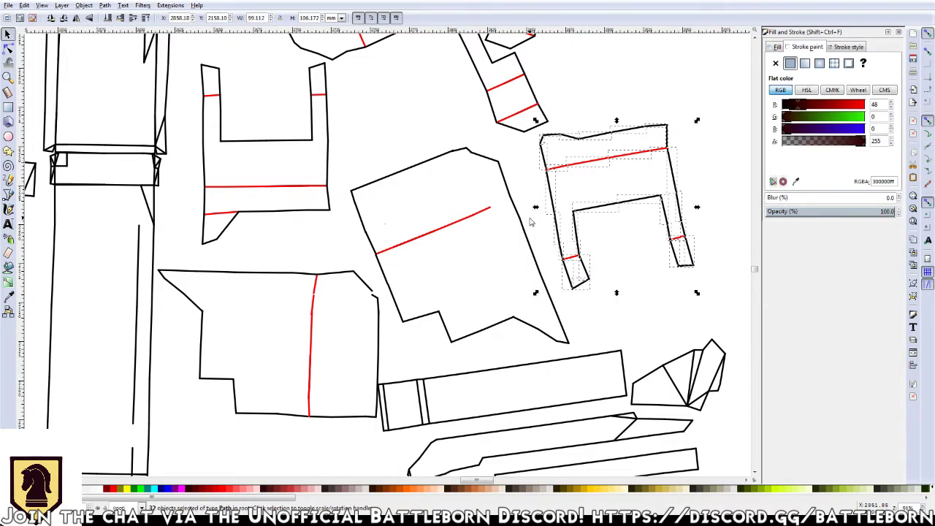
key("ctrl")
key("ctrl+g")
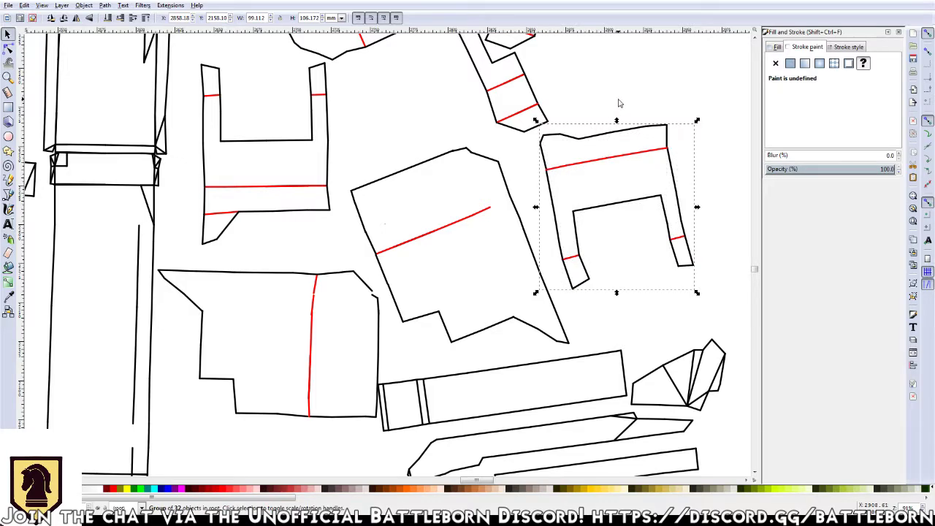
Group the central piece's 35 lines, excluding the neighbouring piece's line
mouse_move(619, 101)
left_mouse_down()
mouse_move(328, 353)
mouse_move(347, 348)
left_mouse_up()
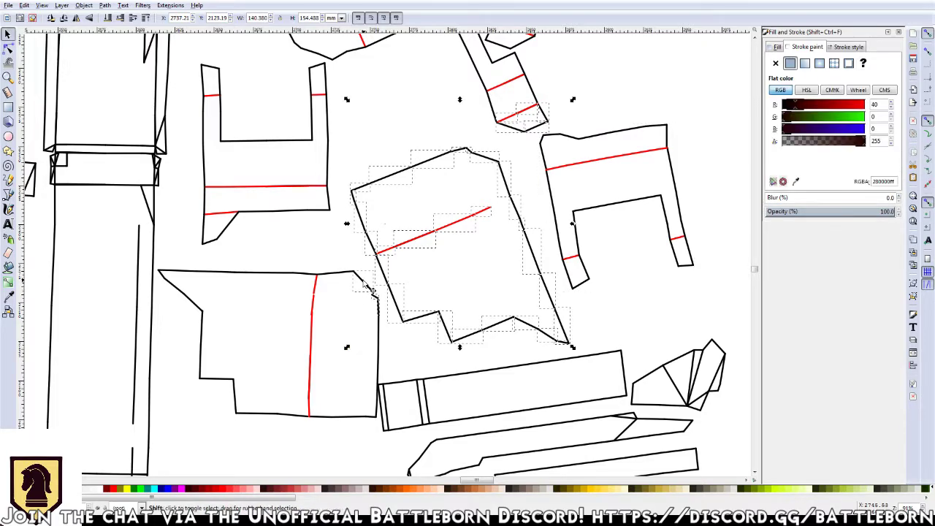
scroll(373, 330, "up", 1, "ctrl")
scroll(373, 321, "up", 1, "ctrl")
scroll(373, 318, "up", 1, "ctrl")
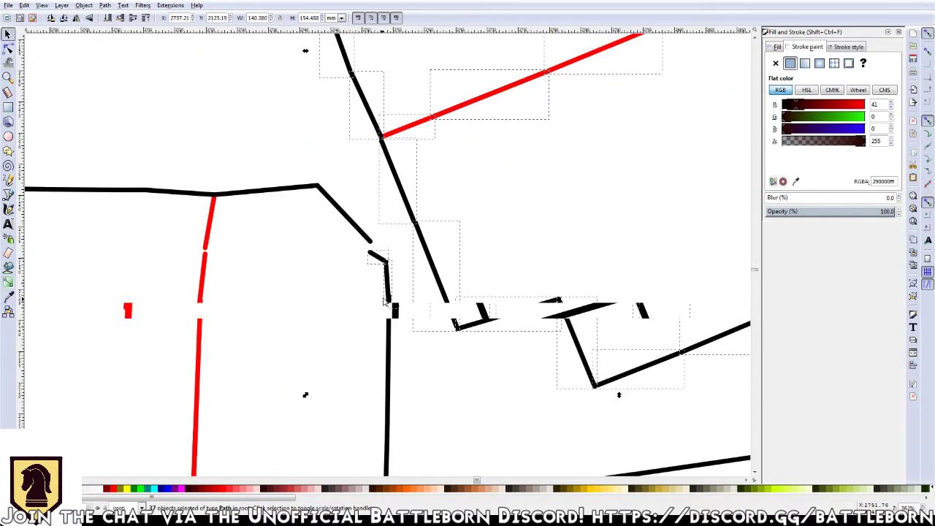
scroll(395, 293, "up", 1, "ctrl")
left_click(395, 292, "shift")
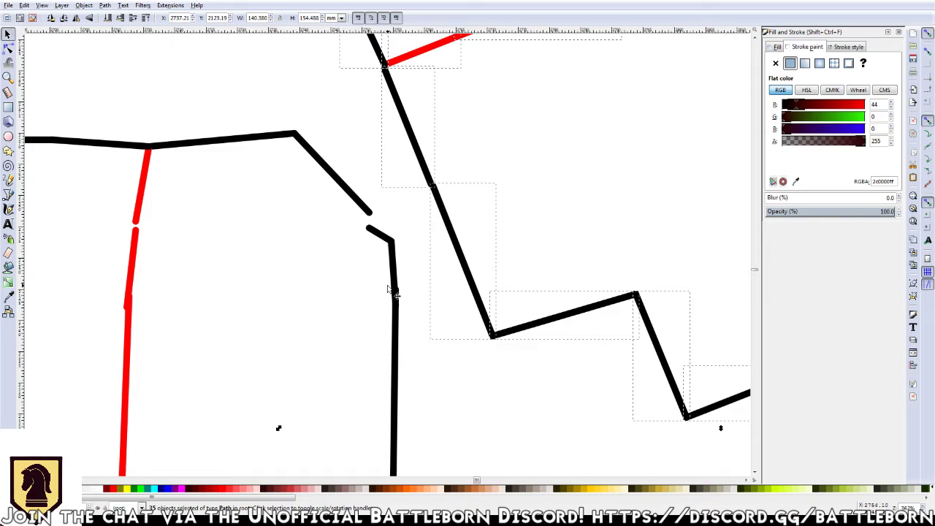
scroll(388, 290, "down", 2, "ctrl")
scroll(387, 290, "down", 2, "ctrl")
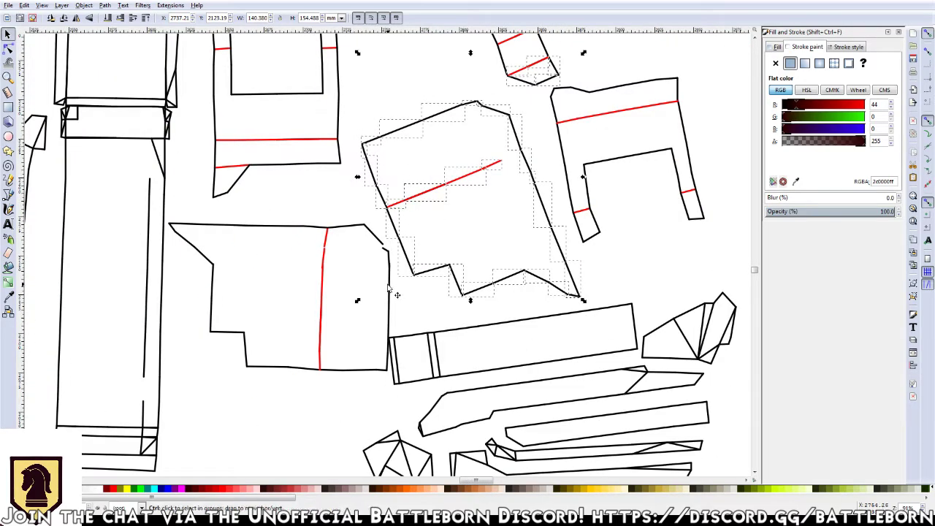
key("ctrl+g")
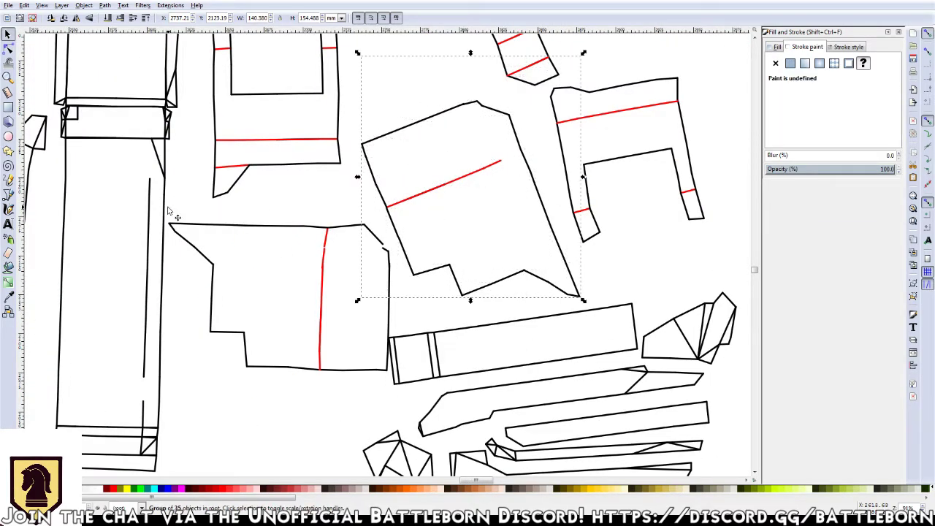
Group the lower-left piece's 30 lines, including its red vertical fold line
left_click_drag(160, 207, 394, 387)
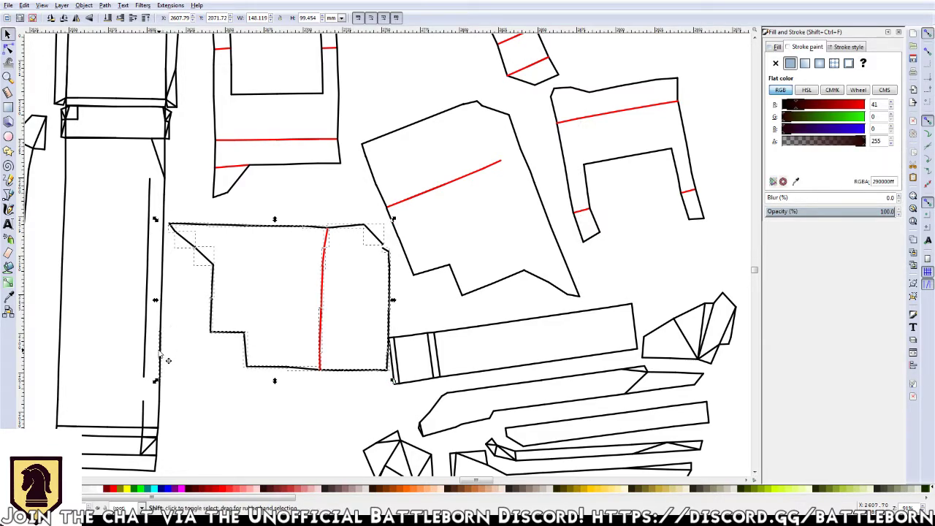
left_click(161, 314, "shift")
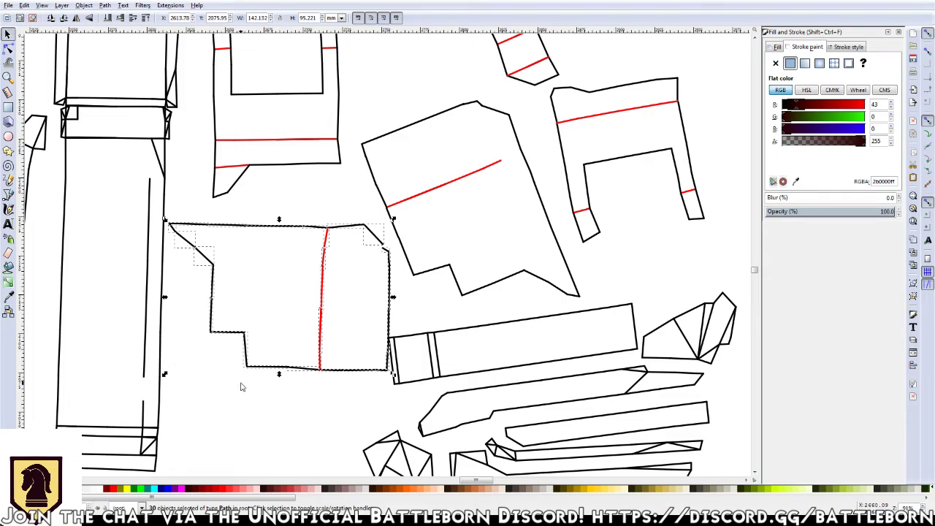
scroll(394, 354, "up", 1)
scroll(394, 352, "up", 2)
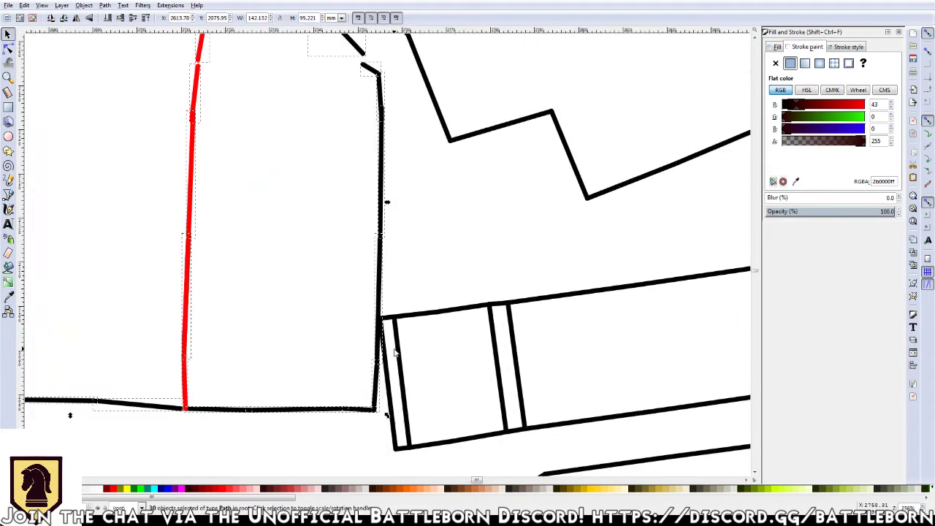
scroll(394, 353, "up", 1)
scroll(394, 354, "down", 1)
scroll(394, 353, "down", 1)
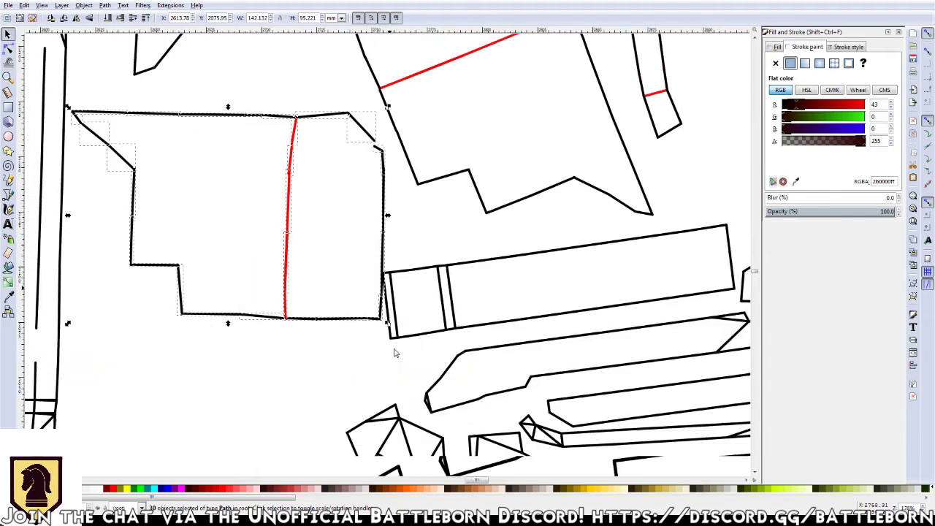
scroll(394, 353, "down", 1)
key("ctrl+g")
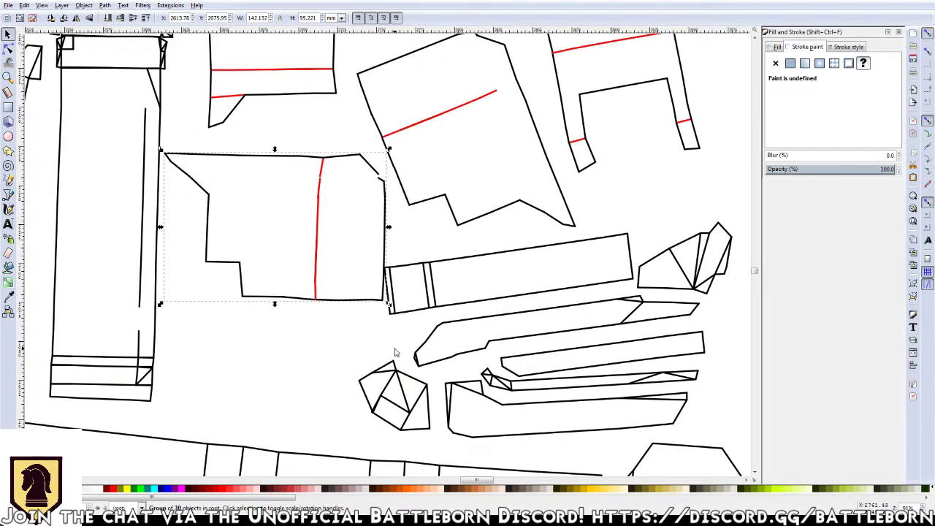
Shift the view to show more pieces and save the document
scroll(294, 217, "down", 1)
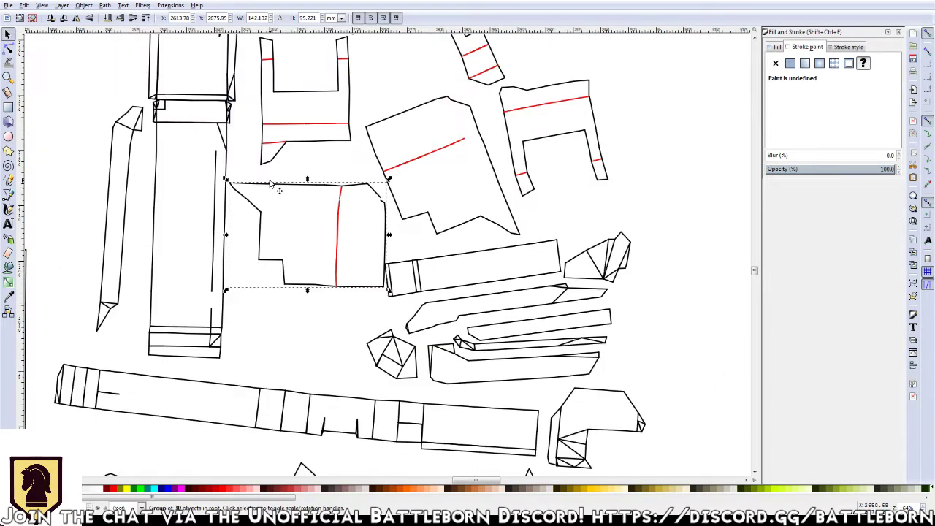
scroll(274, 186, "down", 1)
left_click_drag(330, 211, 359, 255)
key("ctrl+s")
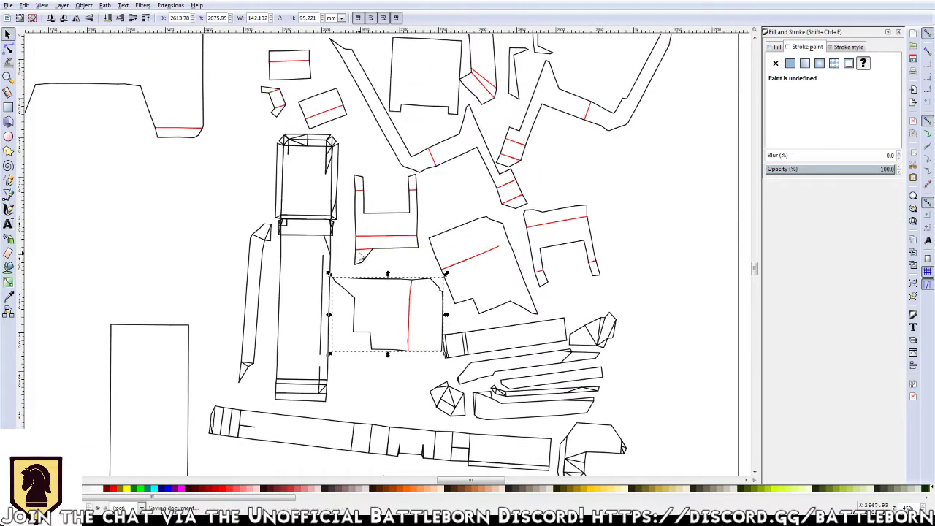
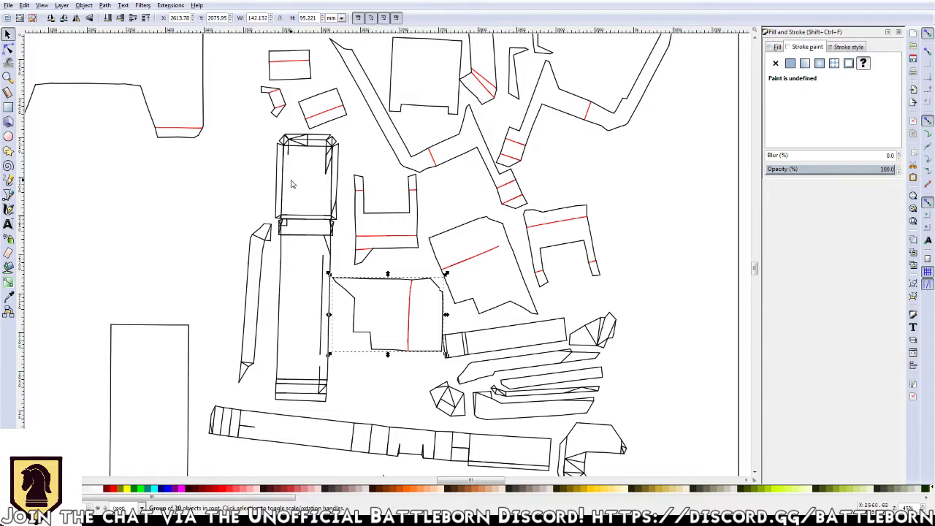
Delete the short stray line at the top of the box piece
left_click(311, 149)
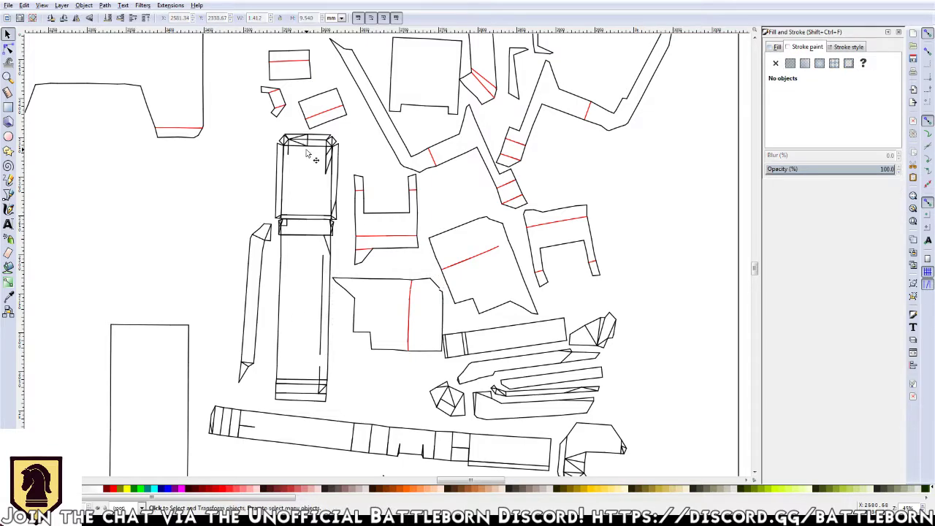
left_click(307, 151)
key("Delete")
key("Delete")
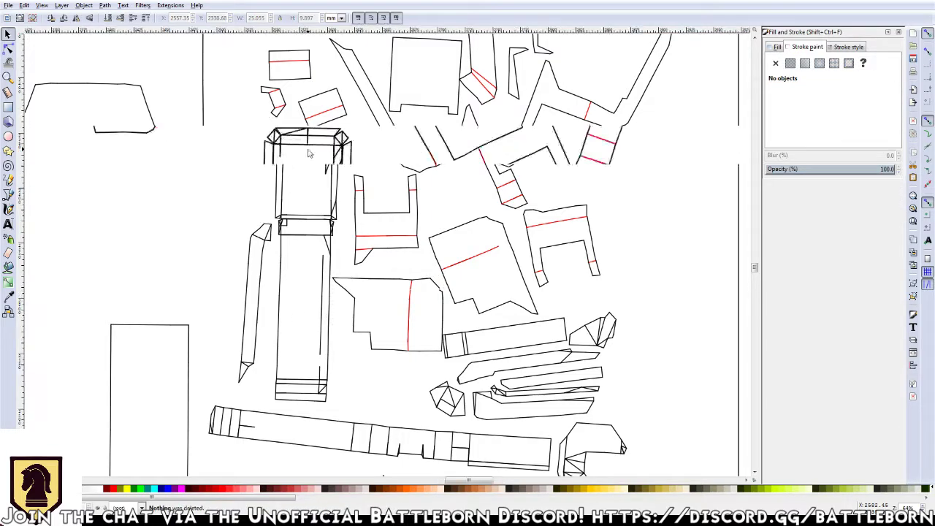
scroll(310, 153, "up", 2)
left_click(306, 142)
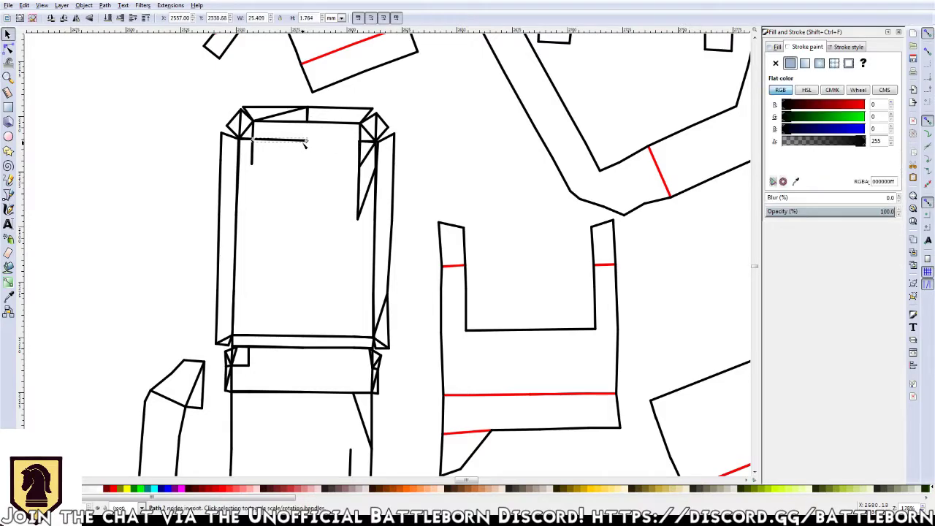
key("n")
key("s")
key("Delete")
Delete the short line under the top-left corner and the slanted lines by the right edge
left_click(252, 154)
key("Delete")
key("Delete")
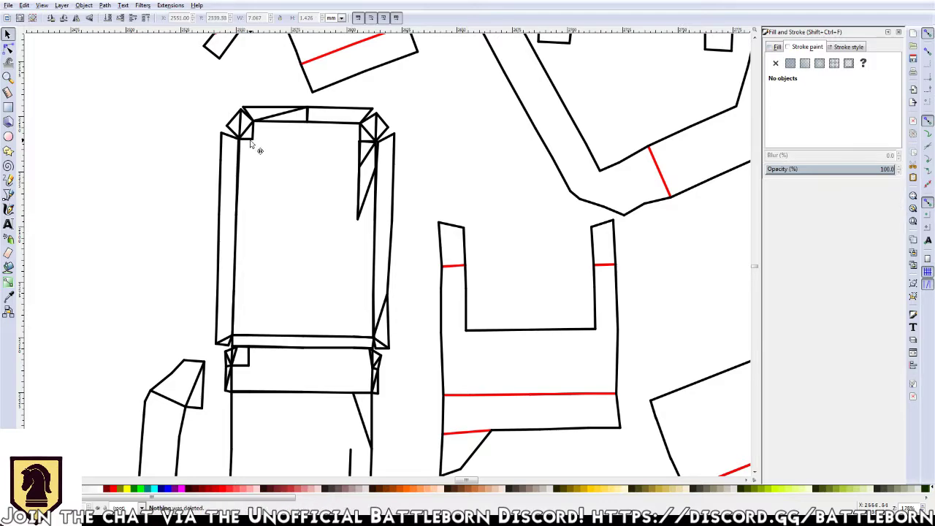
left_click(358, 212)
key("Delete")
left_click(359, 157)
key("Delete")
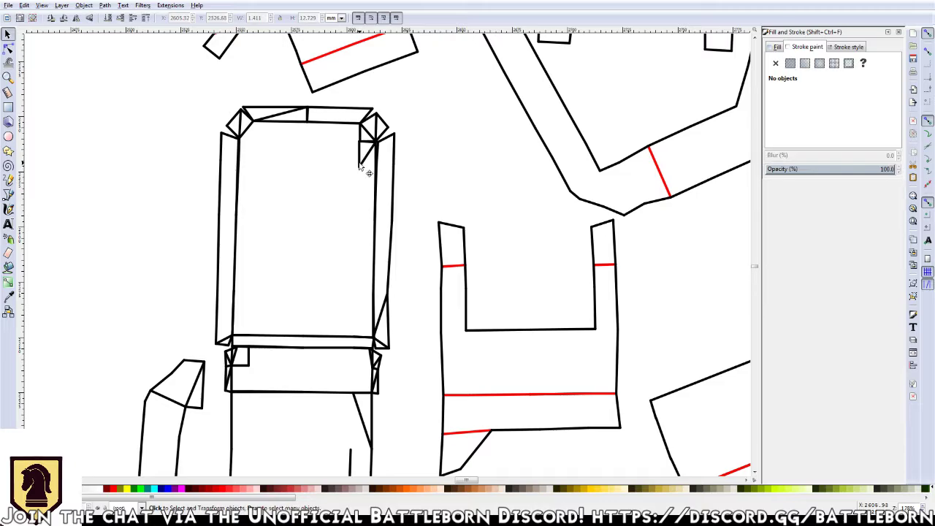
Check which leftover short lines remain in the top-right corner
left_click(383, 162)
left_click(382, 162)
left_click(382, 145)
left_click(382, 143)
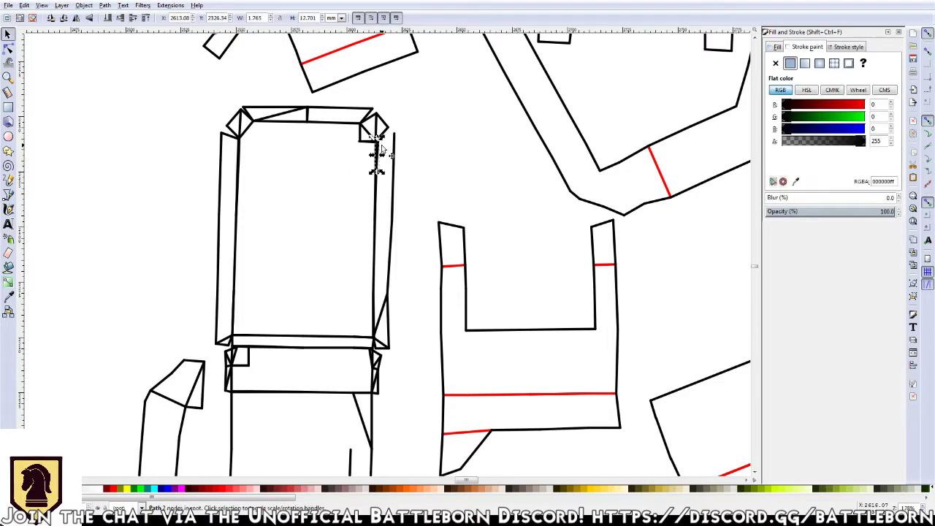
left_click(382, 170)
left_click(384, 174)
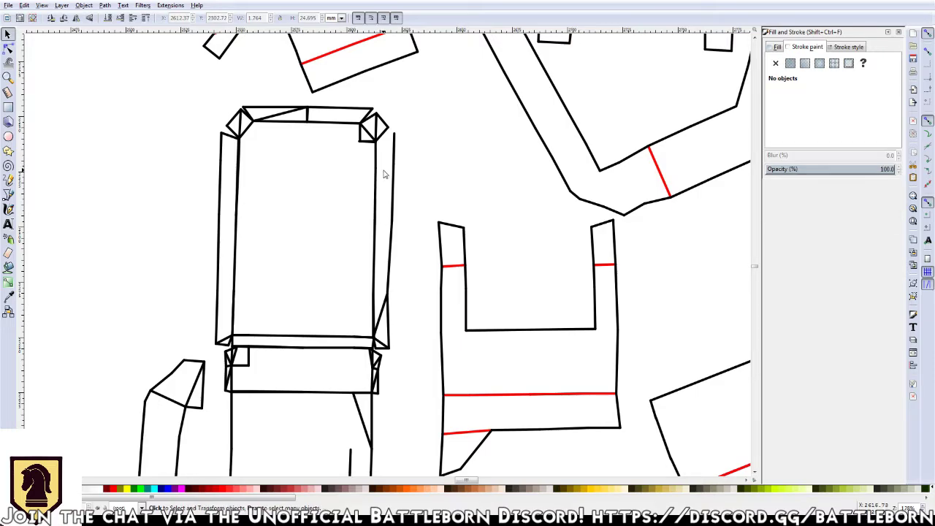
Inspect the lines at the box's lower-right and lower-left corners
left_click(381, 331)
left_click(381, 331)
left_click(369, 307)
left_click(381, 338)
left_click(374, 340)
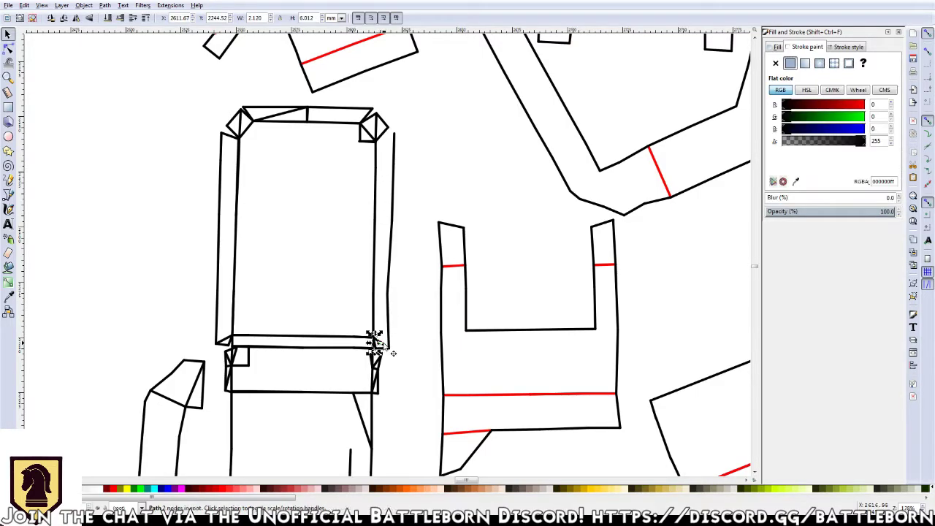
left_click(349, 353)
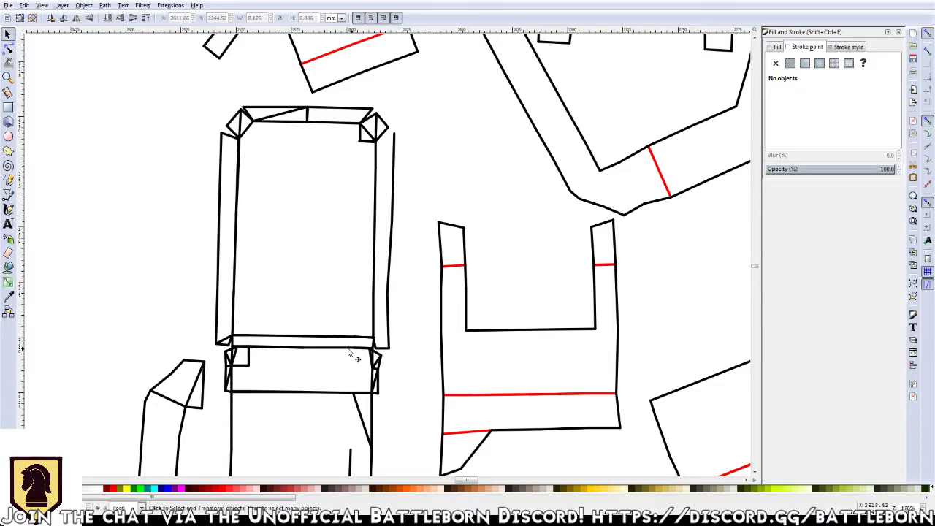
left_click(223, 354)
left_click(249, 344)
Try selecting the small top-left corner shape and lines along the top edge
left_click(246, 127)
left_click(246, 137)
left_click(256, 125)
left_click(256, 124)
left_click(288, 121)
left_click(340, 119)
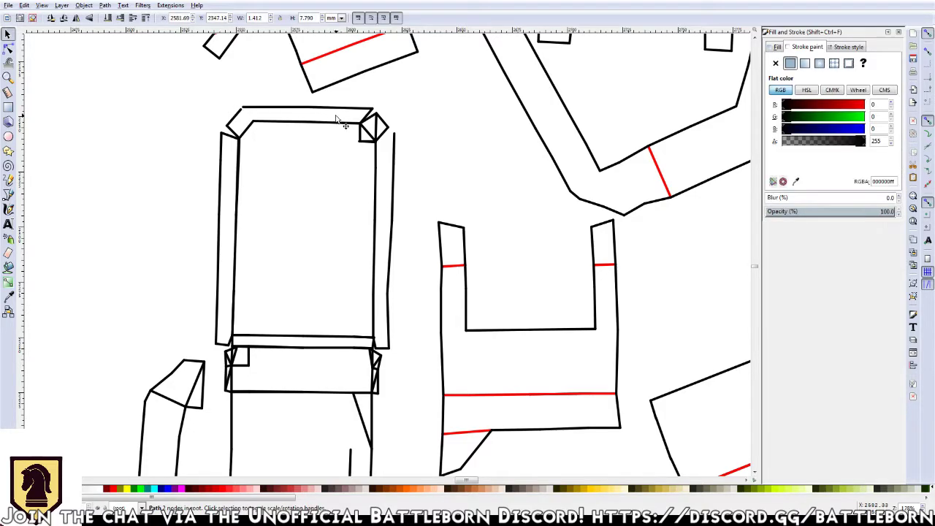
left_click(362, 122)
Clear away the small triangle at the box's top-right corner
left_click(368, 122)
left_click(372, 125)
left_click(374, 127)
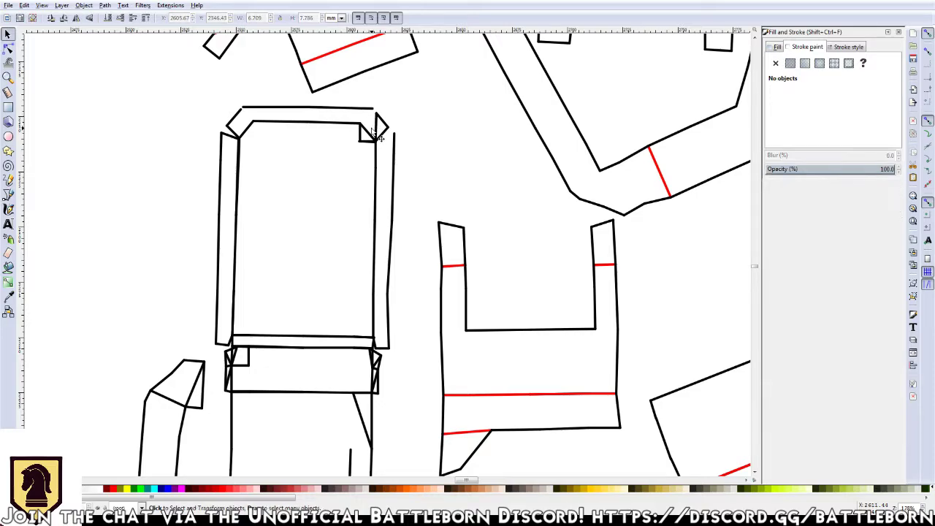
left_click(375, 128)
left_click(377, 129)
left_click(384, 141)
left_click(379, 143)
left_click(363, 145)
left_click(365, 146)
left_click(366, 148)
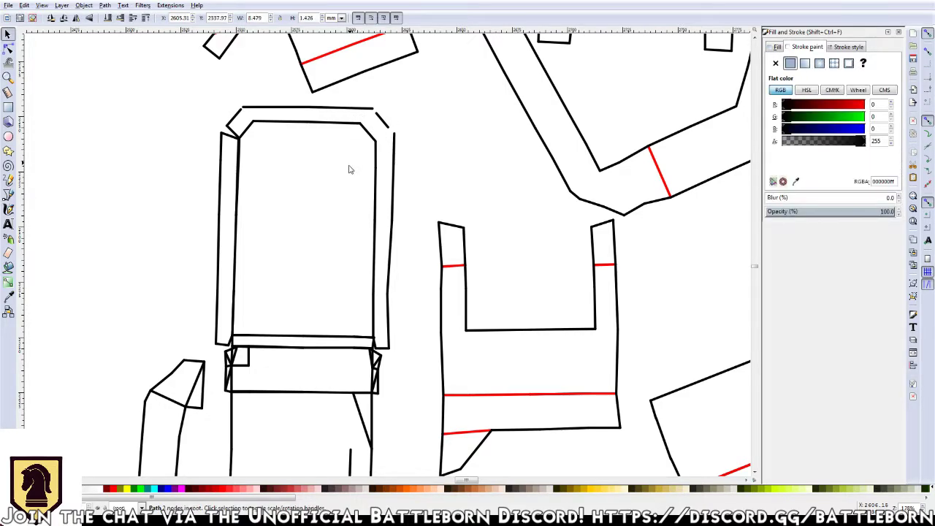
left_click(275, 288)
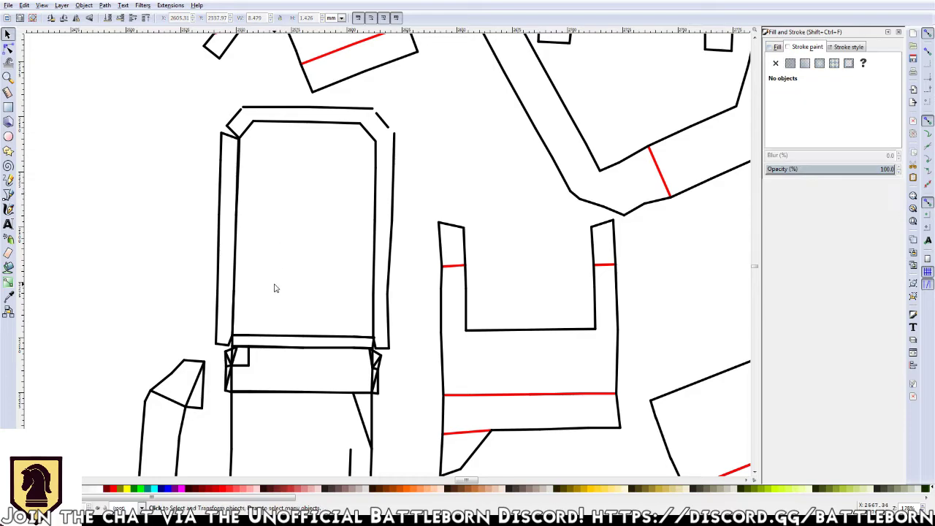
Check the line at the top-left corner and the left-edge lines
left_click(234, 139)
left_click(236, 141)
left_click(223, 187)
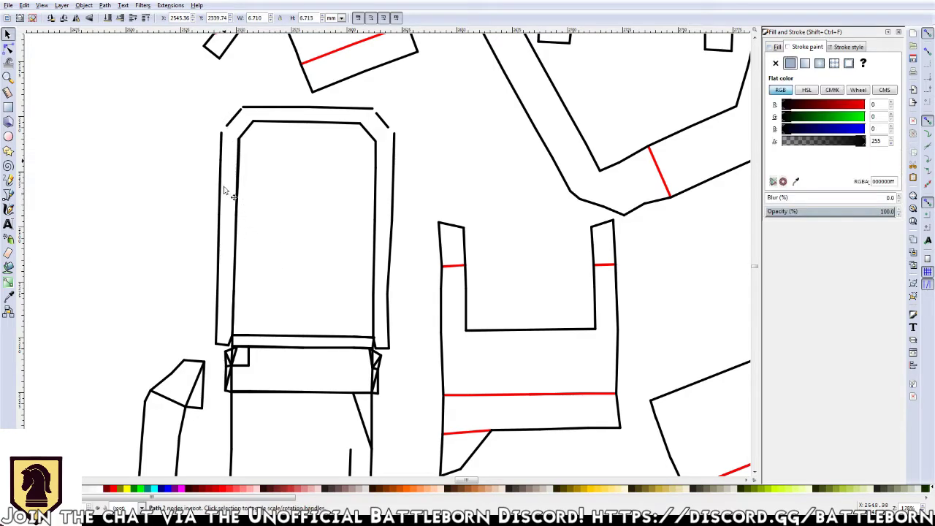
left_click(310, 314)
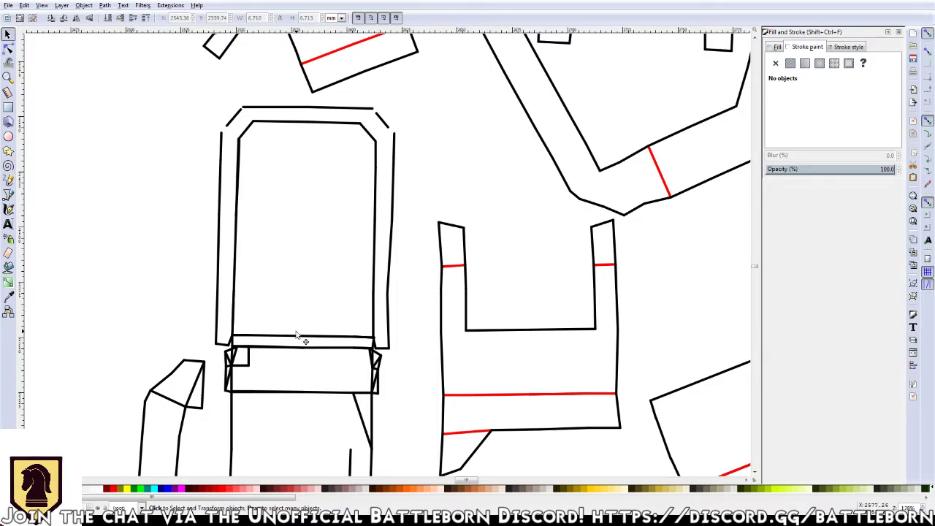
Delete the short vertical and horizontal lines in the band below the box
scroll(310, 261, "down", 4)
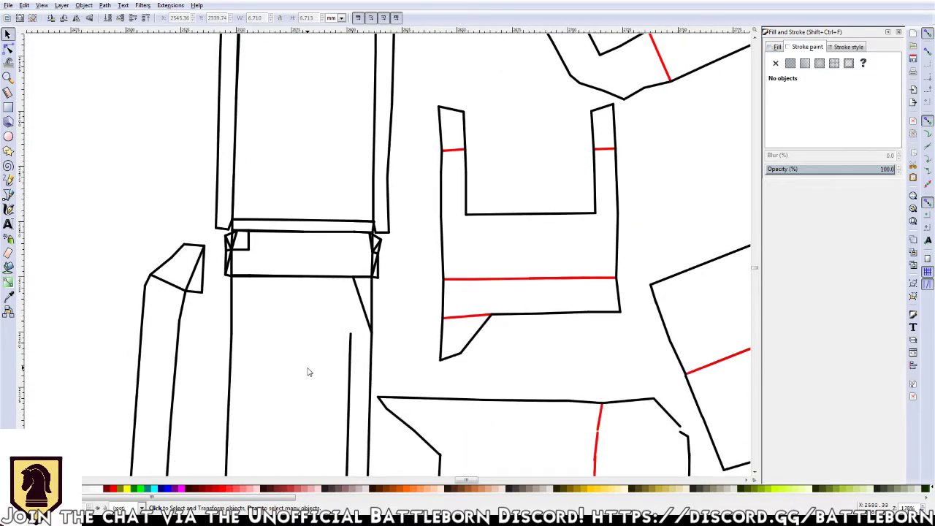
left_click_drag(309, 373, 356, 267)
left_click(296, 141)
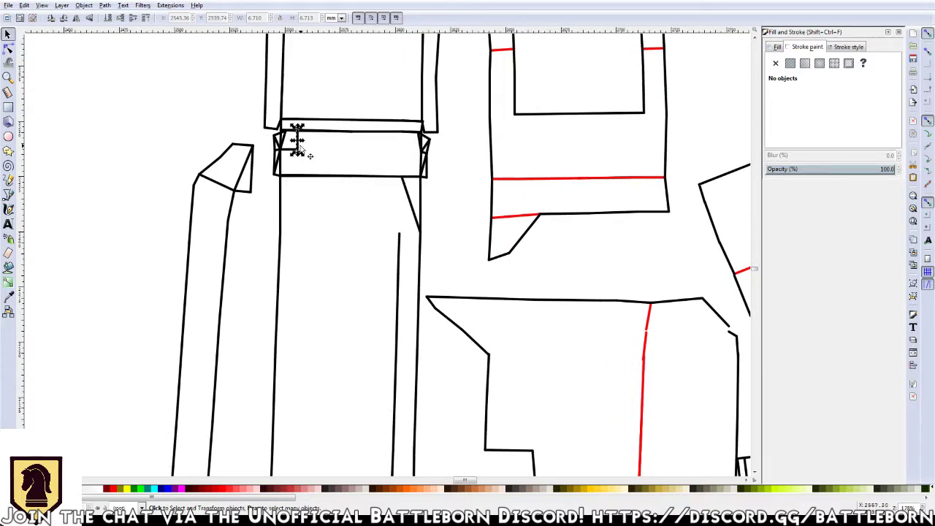
key("Delete")
left_click(297, 151)
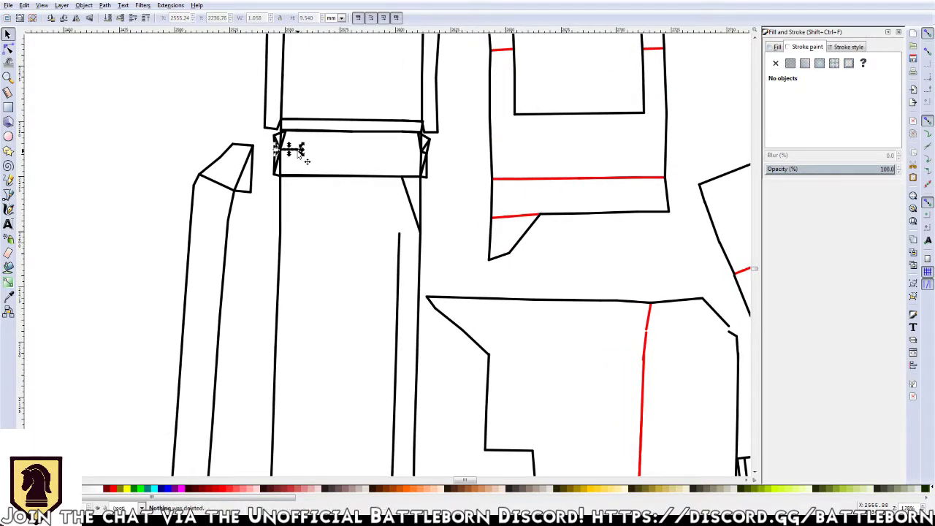
key("Delete")
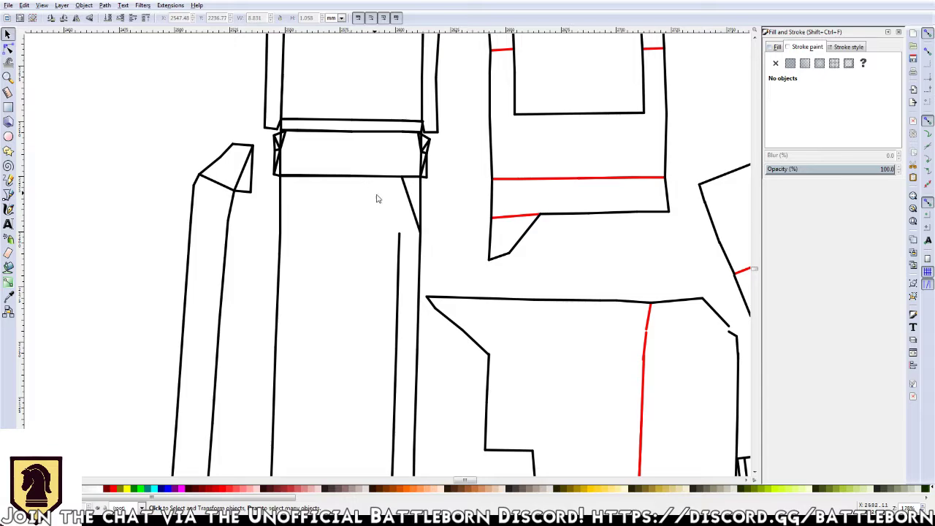
Delete every piece of the thin stray line running inside the long strip
left_click(395, 256)
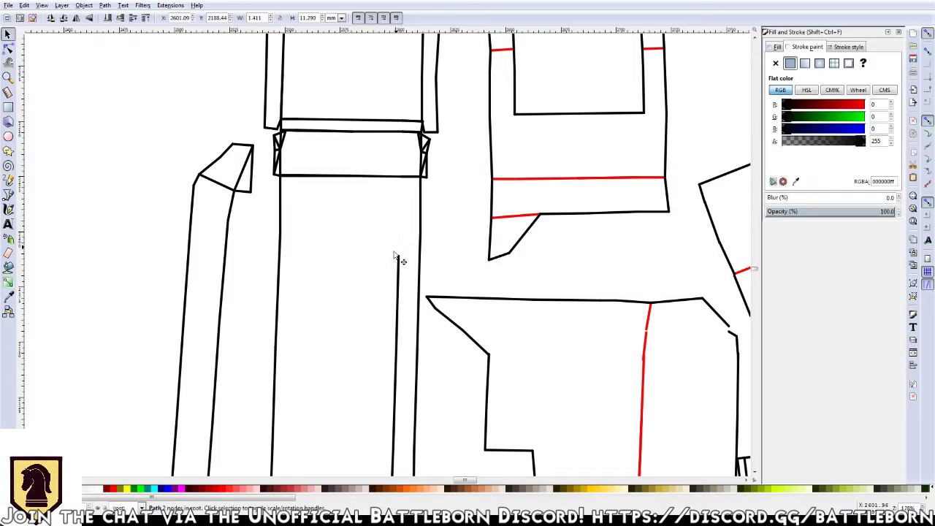
key("Escape")
scroll(369, 212, "down", 3)
left_click(380, 182)
key("Delete")
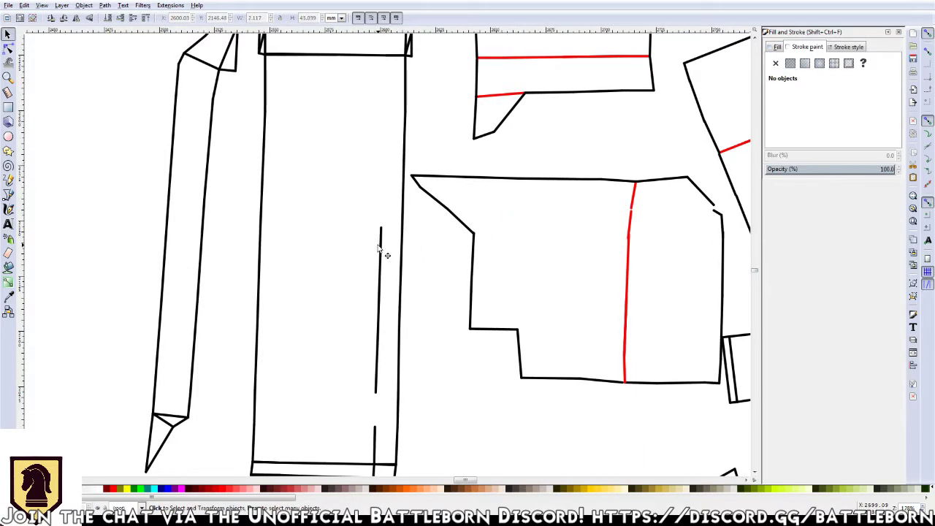
left_click(378, 249)
key("Delete")
left_click(376, 365)
key("Delete")
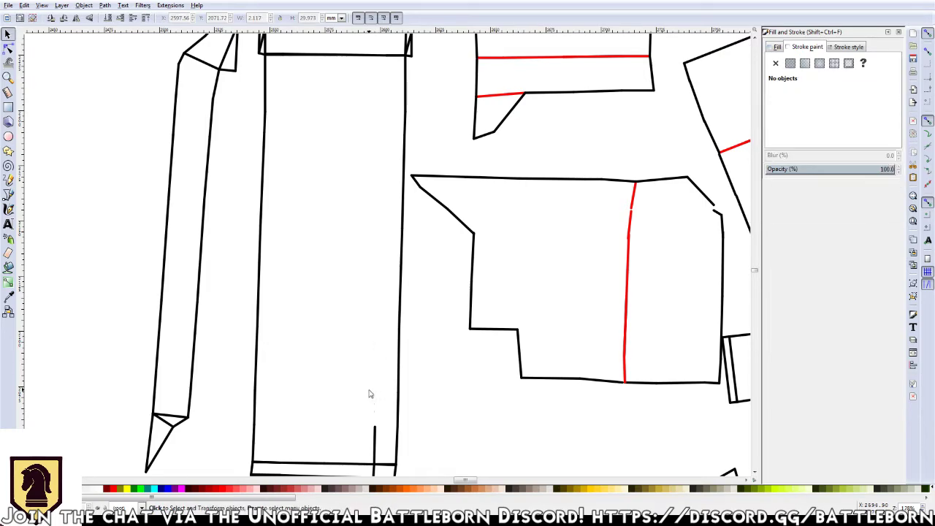
left_click(375, 435)
key("Delete")
Delete the horizontal line pieces and stub at the strip's end
scroll(358, 365, "down", 5)
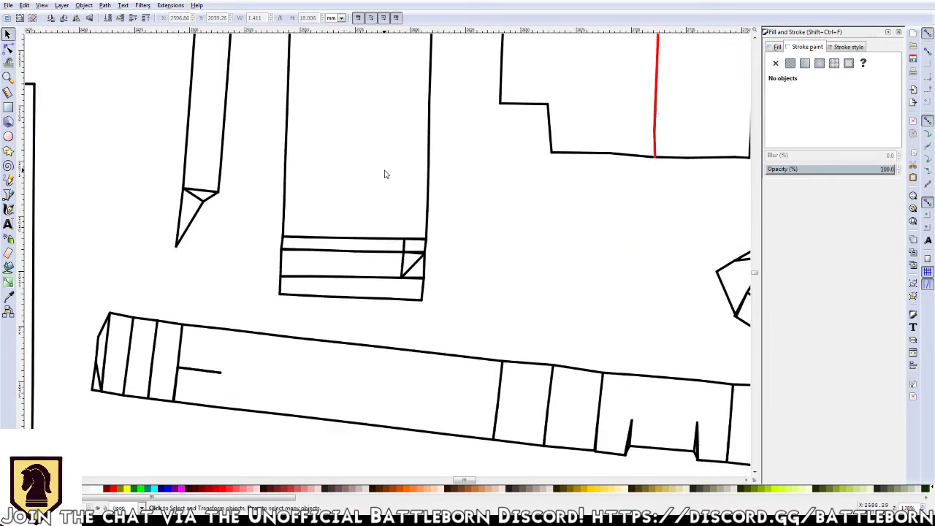
left_click(354, 239)
key("Delete")
left_click(365, 238)
key("Delete")
left_click(415, 240)
key("Delete")
left_click(406, 241)
key("Delete")
left_click(306, 237)
key("Delete")
Delete the top edge and corner edges of the small end rectangle
left_click(309, 252)
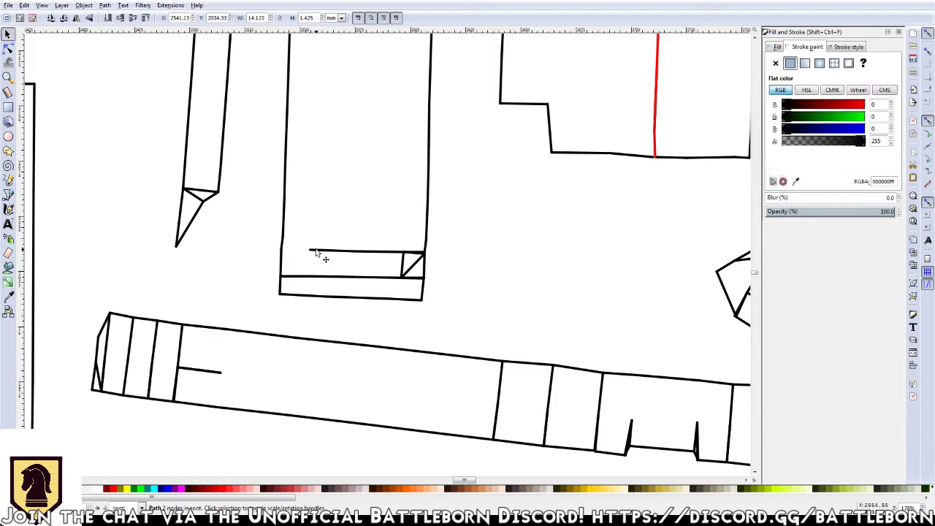
key("Delete")
left_click(392, 254)
key("Delete")
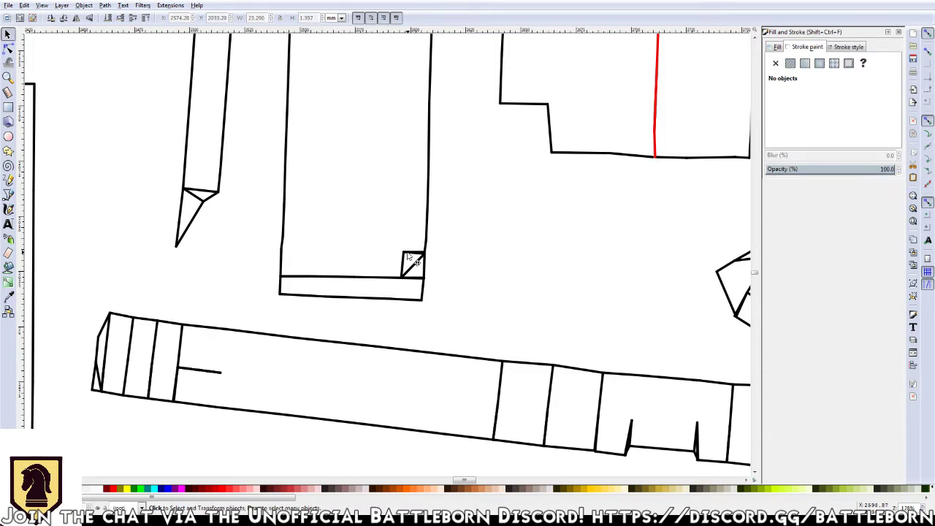
left_click(402, 264)
key("Delete")
left_click(402, 272)
key("Delete")
Delete the corner diagonal and leftover short segments at the strip's bottom corner
left_click(401, 270)
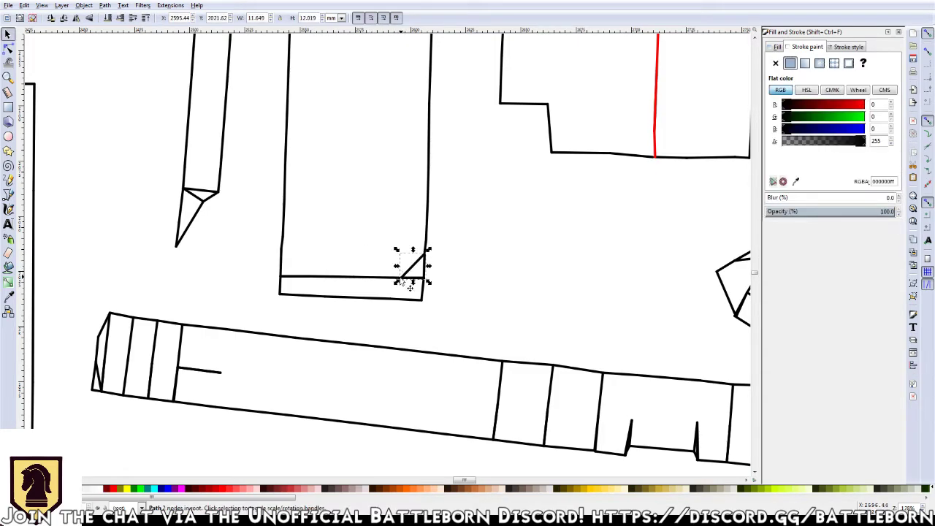
key("Delete")
left_click(401, 276)
key("Delete")
left_click(403, 277)
key("Delete")
left_click(406, 281)
key("Delete")
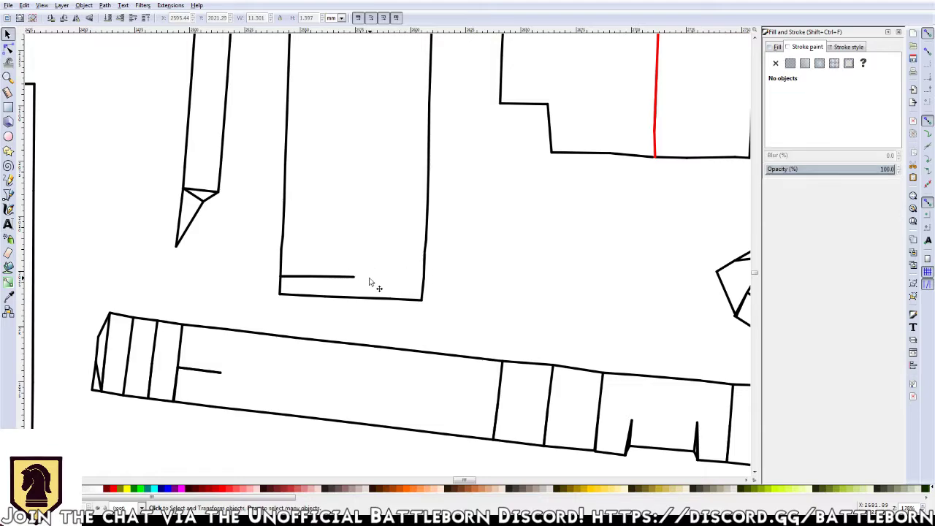
Delete the middle of the lower line and the last leftover stub
left_click(351, 278)
key("Delete")
left_click(296, 279)
left_click(338, 117)
left_click(310, 276)
key("Delete")
scroll(368, 219, "up", 5)
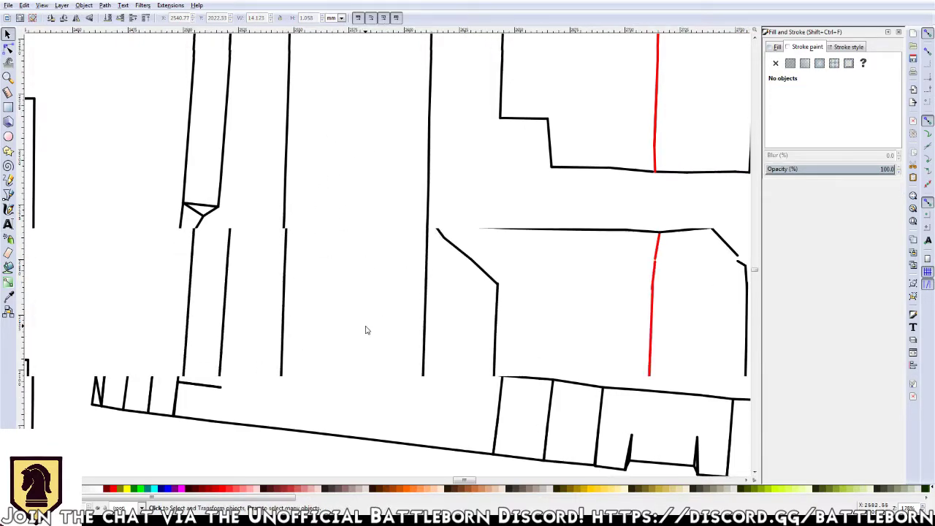
scroll(366, 200, "up", 3)
scroll(365, 219, "up", 1)
scroll(365, 248, "up", 4)
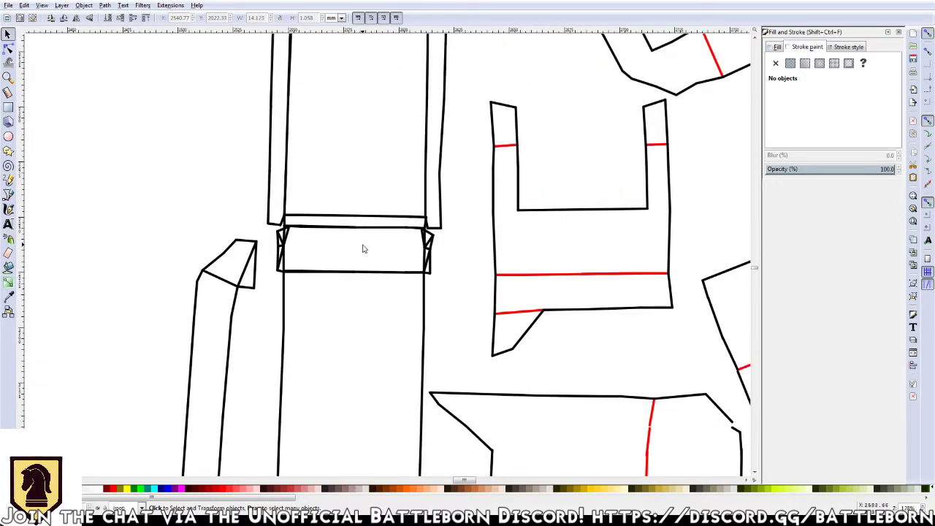
scroll(363, 250, "up", 1, "ctrl")
scroll(363, 250, "up", 1, "ctrl")
Inspect the short line and small pieces at the band's right end
scroll(325, 261, "up", 1, "ctrl")
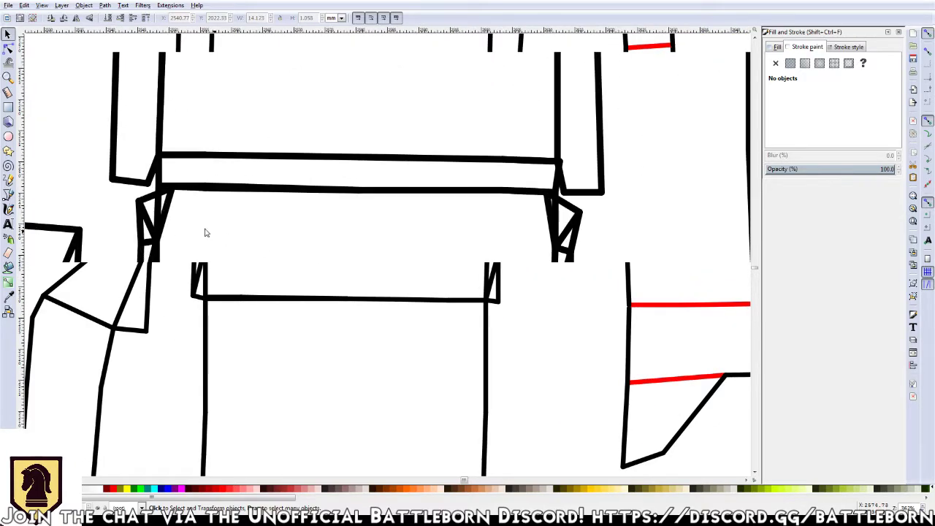
left_click(176, 215)
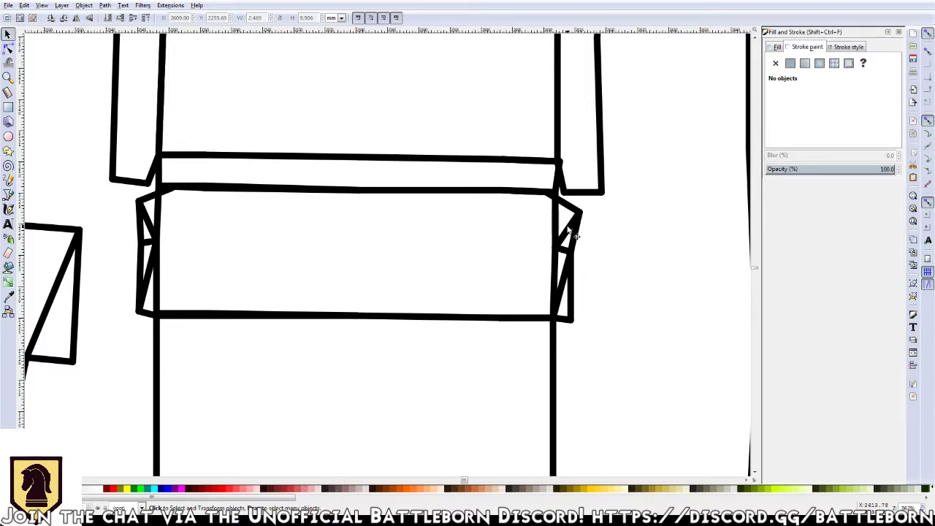
left_click(560, 232)
left_click(562, 276)
left_click(563, 278)
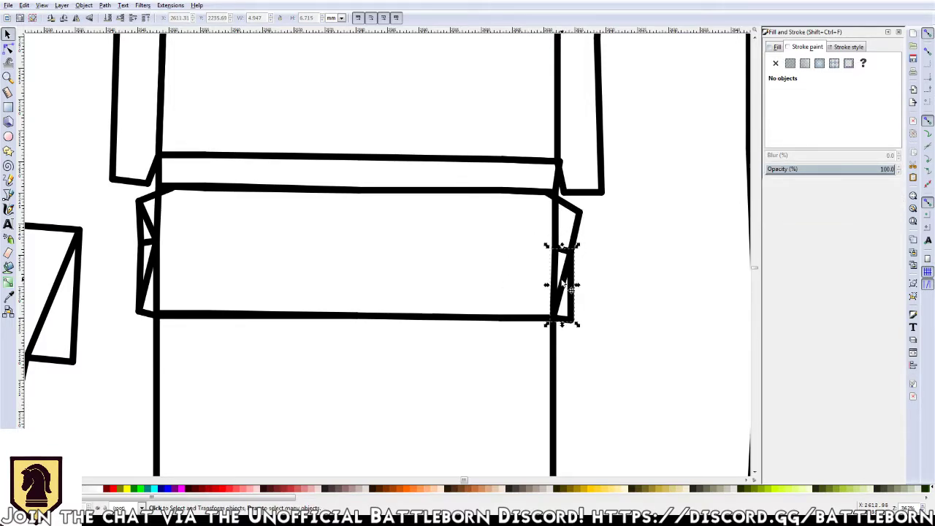
left_click(562, 275)
left_click(559, 271)
left_click(559, 272)
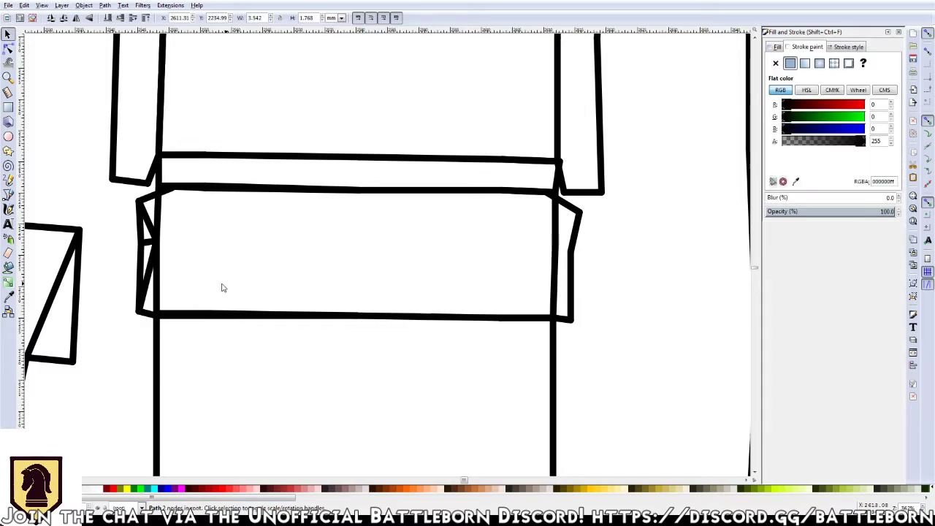
left_click(148, 284)
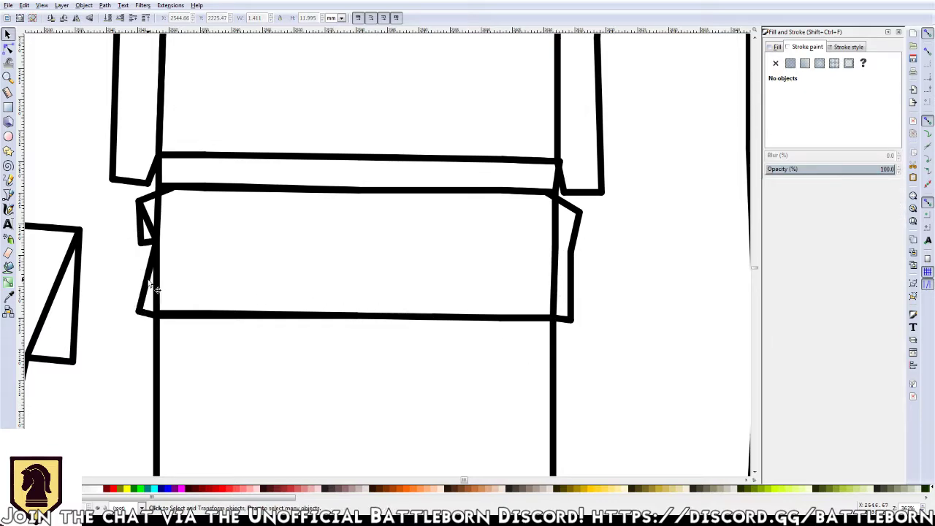
Inspect the small pieces at the band's left end
left_click(154, 232)
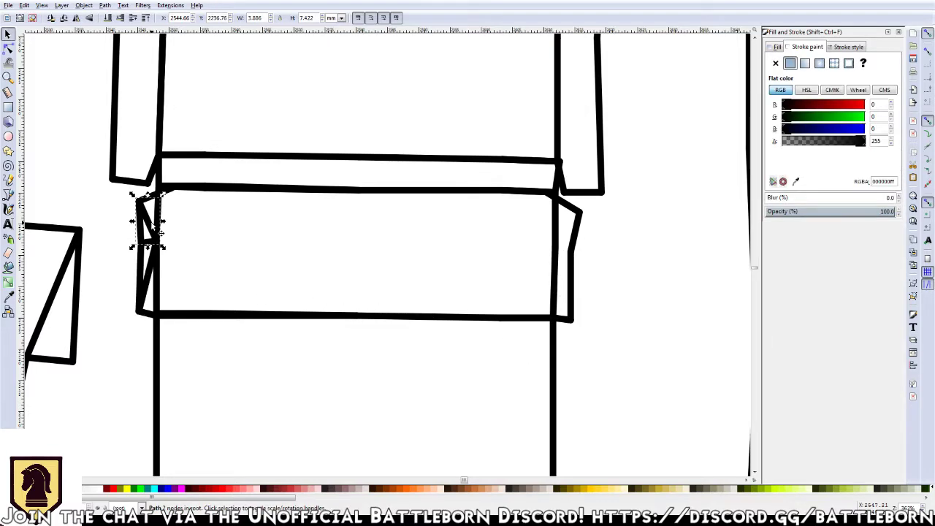
left_click(153, 232)
left_click(154, 247)
left_click(152, 256)
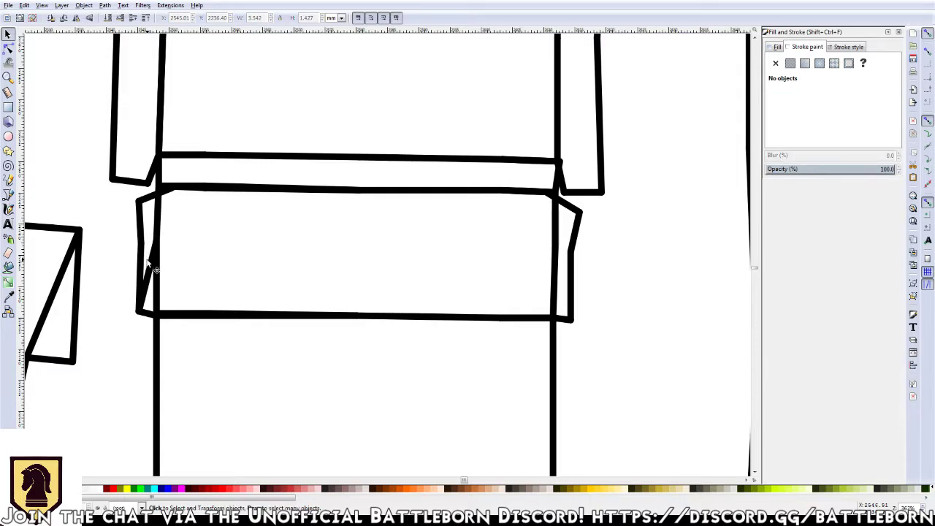
left_click(153, 268)
left_click(155, 272)
left_click(156, 274)
Check the short pieces at the band's right and left edges further down
scroll(353, 230, "down", 1)
scroll(353, 231, "down", 1)
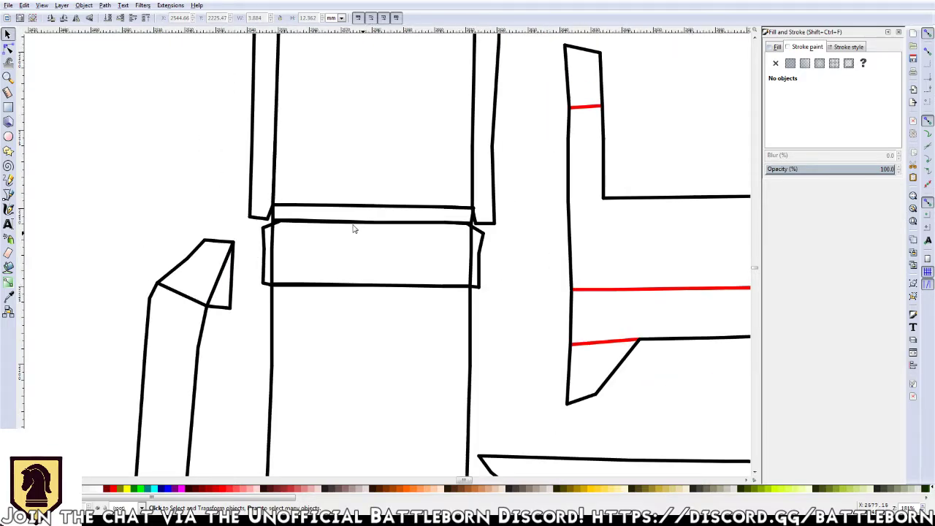
scroll(353, 230, "down", 1)
scroll(353, 229, "down", 1)
scroll(353, 229, "down", 1)
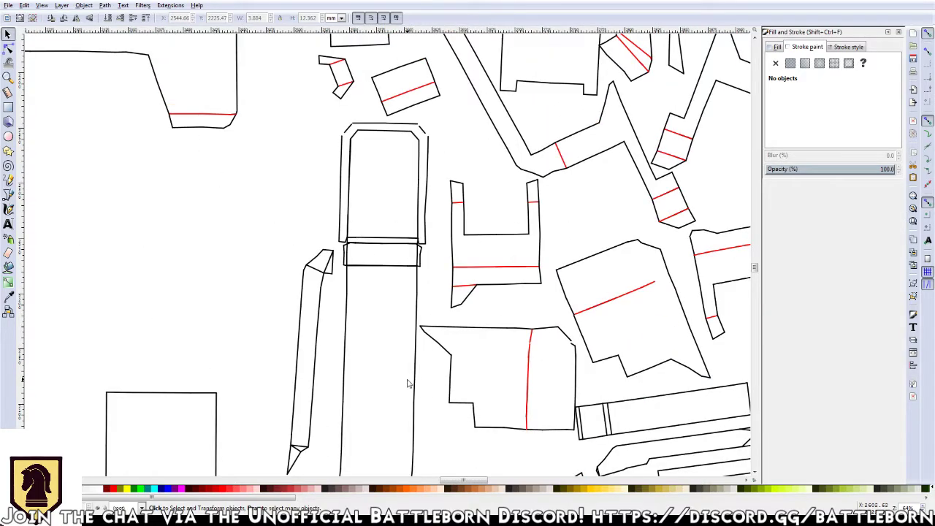
scroll(400, 305, "down", 2)
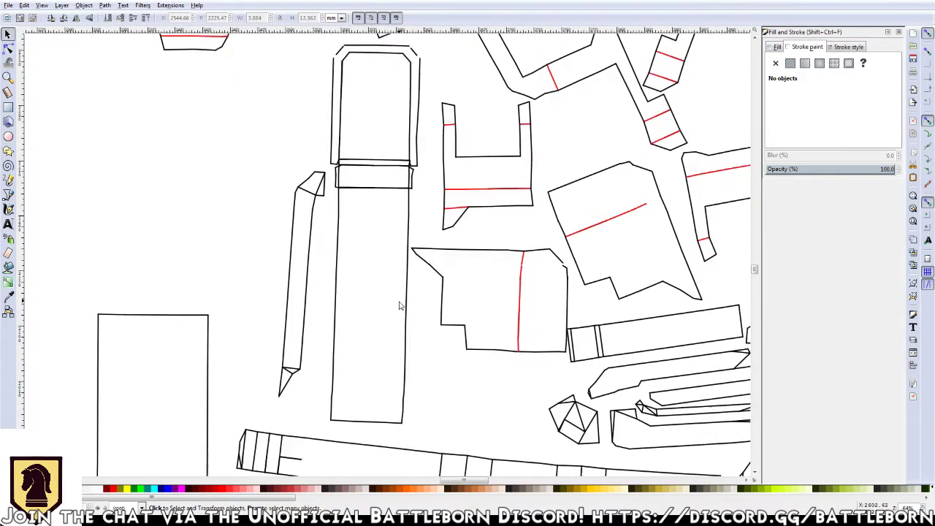
left_click(411, 181)
left_click(411, 172)
left_click(337, 182)
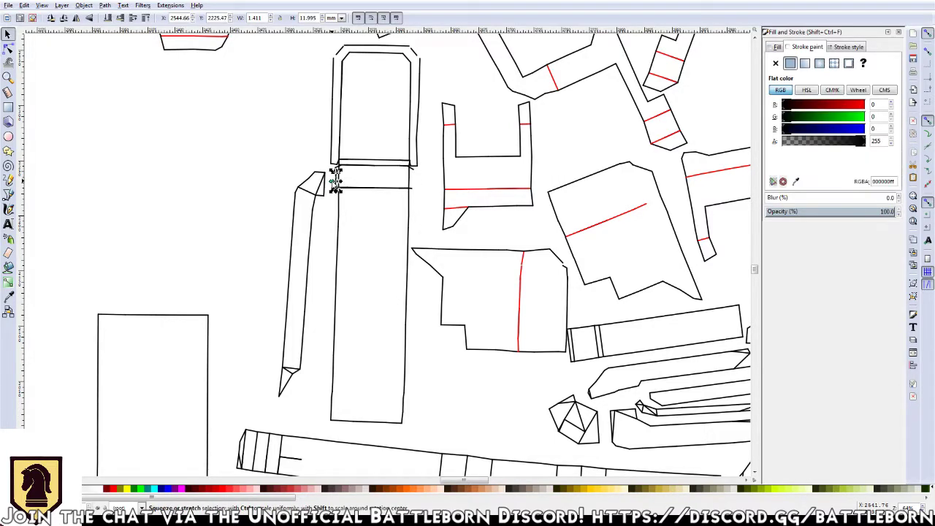
left_click(341, 189)
left_click(336, 177)
left_click(360, 188)
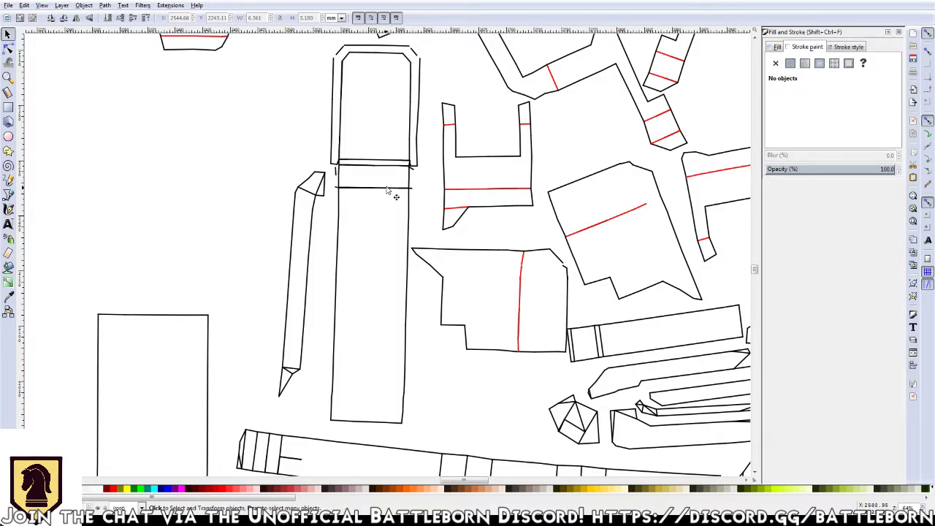
Delete the stray vertical tick left of the band after checking the diagonal tick
scroll(416, 181, "up", 1)
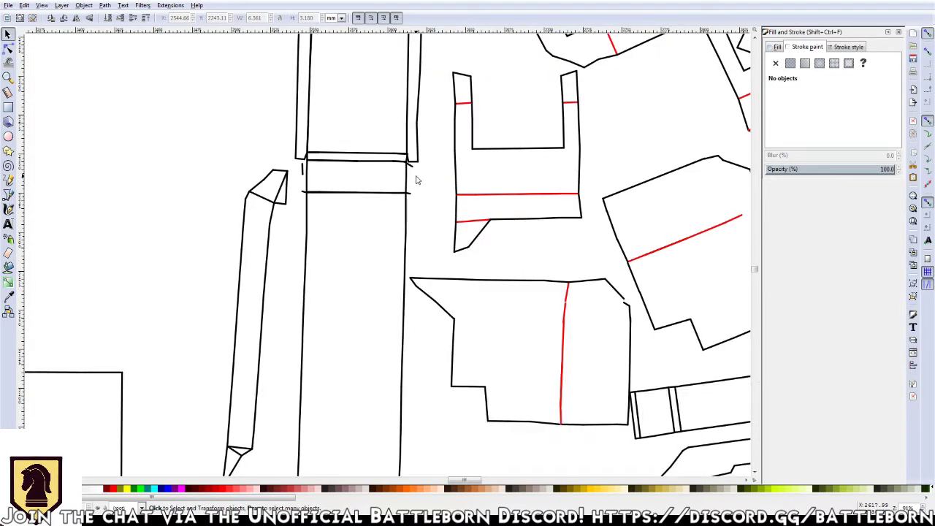
scroll(416, 181, "up", 1)
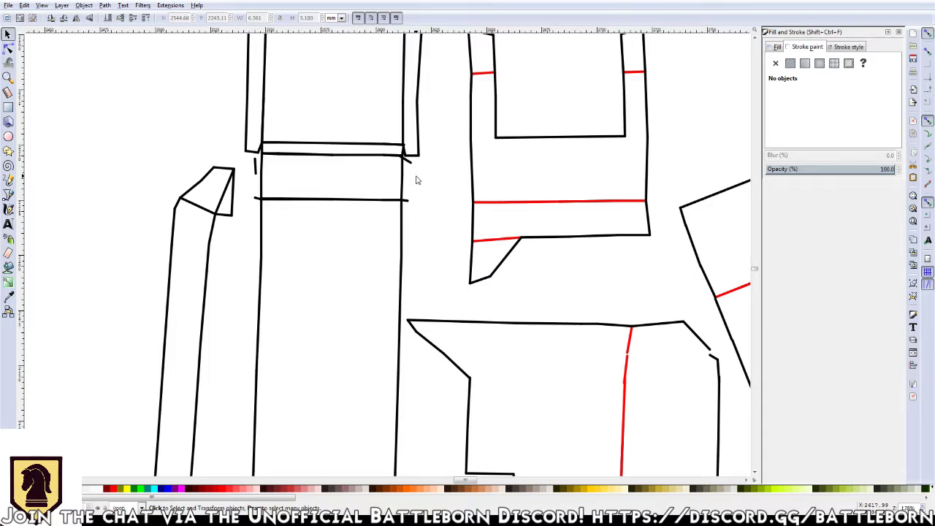
scroll(416, 182, "up", 1)
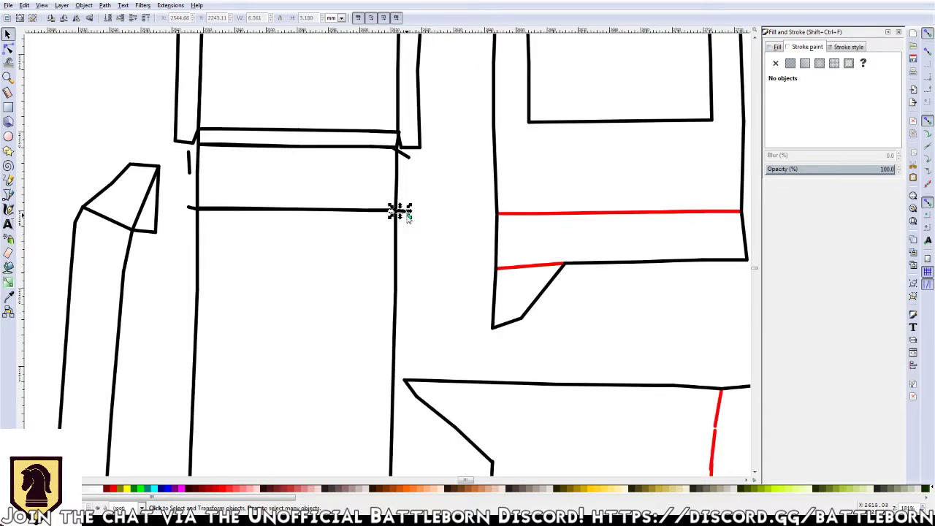
left_click(397, 209)
left_click(410, 191)
key("ctrl+z")
left_click(187, 165)
key("Delete")
left_click(188, 209)
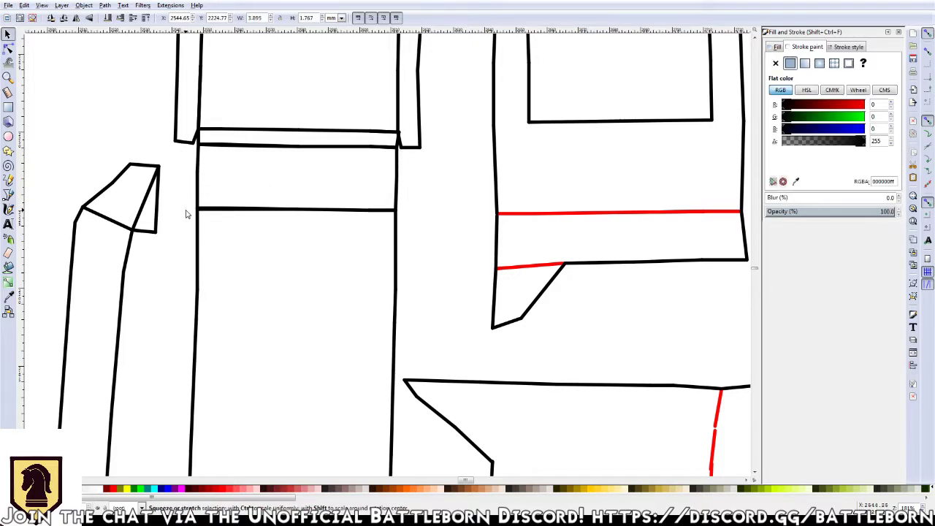
left_click(187, 214)
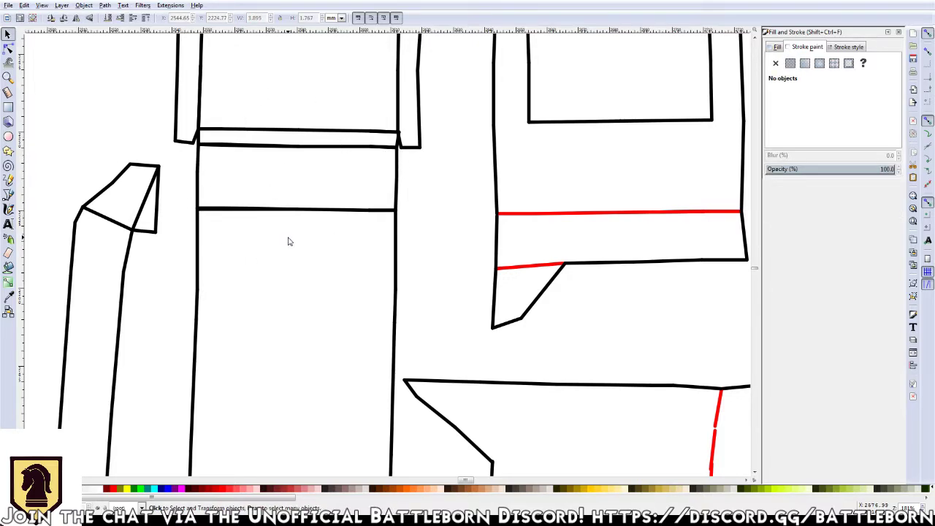
Inspect the thin short line across the strip, then return the view upward
scroll(289, 238, "down", 2, "ctrl")
scroll(330, 268, "down", 1, "ctrl")
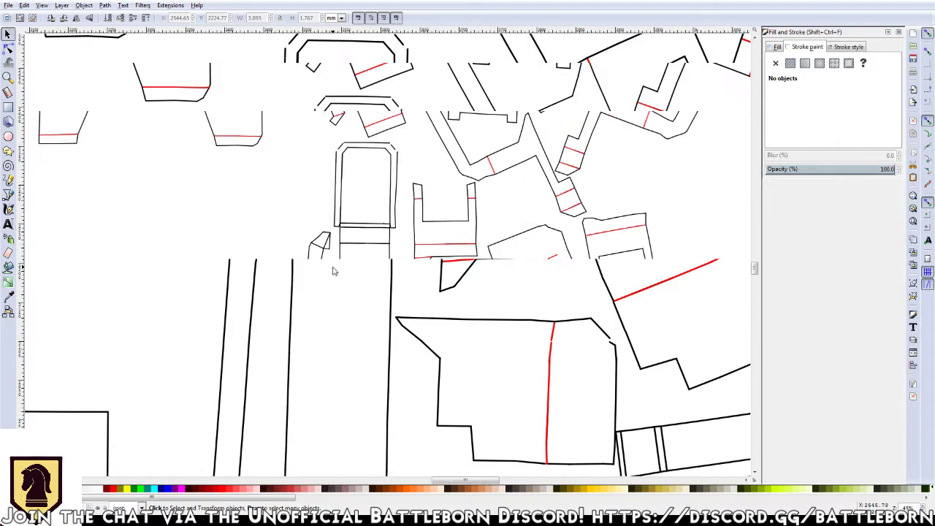
scroll(365, 292, "down", 1, "ctrl")
scroll(366, 273, "down", 1)
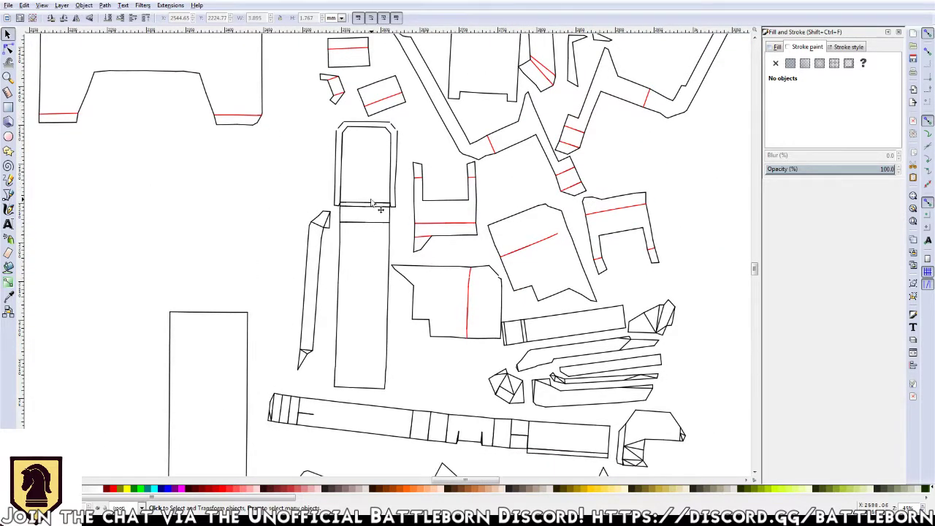
left_click(356, 221)
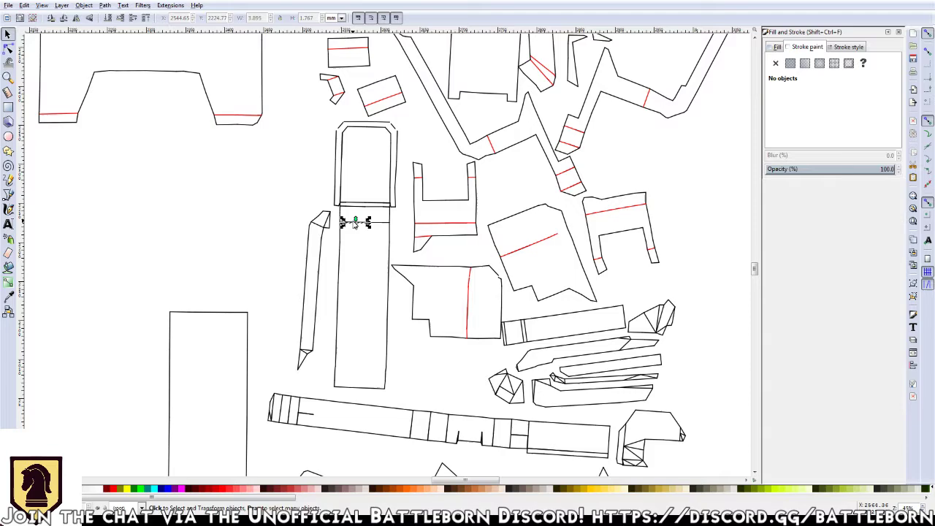
left_click(359, 261)
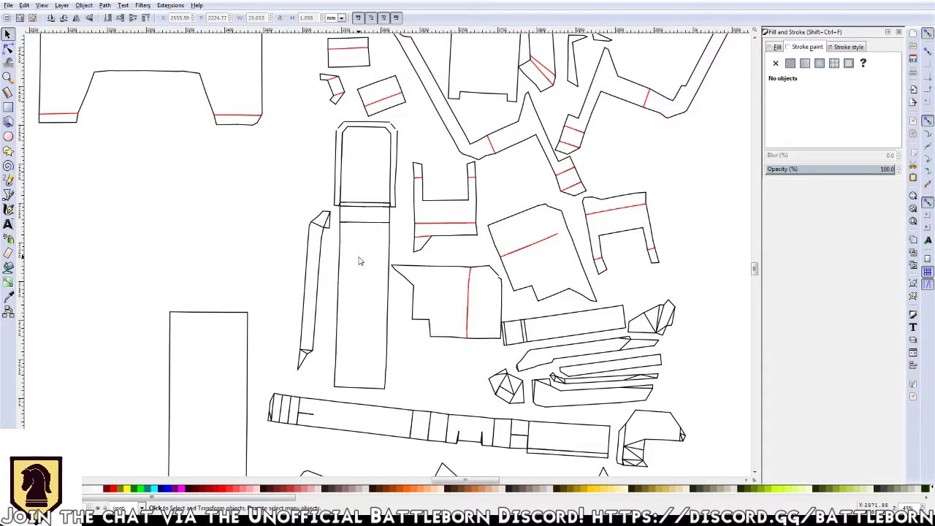
left_click(345, 223)
left_click(340, 285)
scroll(371, 213, "up", 1)
scroll(370, 214, "up", 1)
scroll(370, 214, "up", 1)
scroll(370, 213, "up", 1)
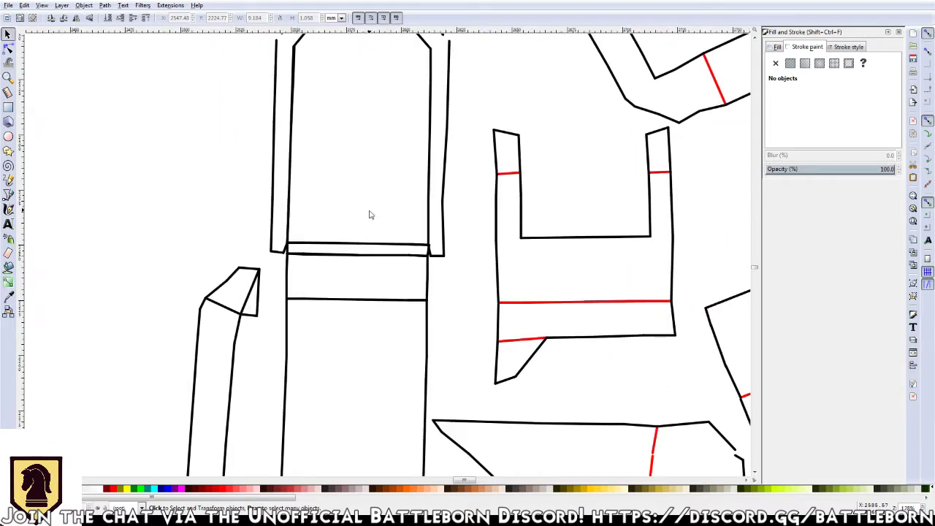
scroll(372, 234, "up", 1)
Undo an accidental line gap and trial-delete segments of the band's top line, restoring each
left_click_drag(402, 275, 402, 284)
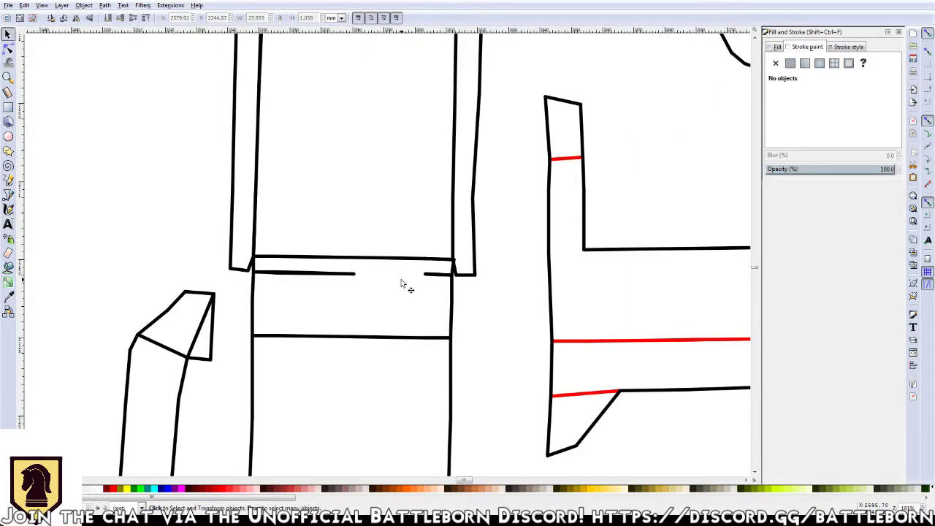
key("ctrl+z")
left_click(308, 275)
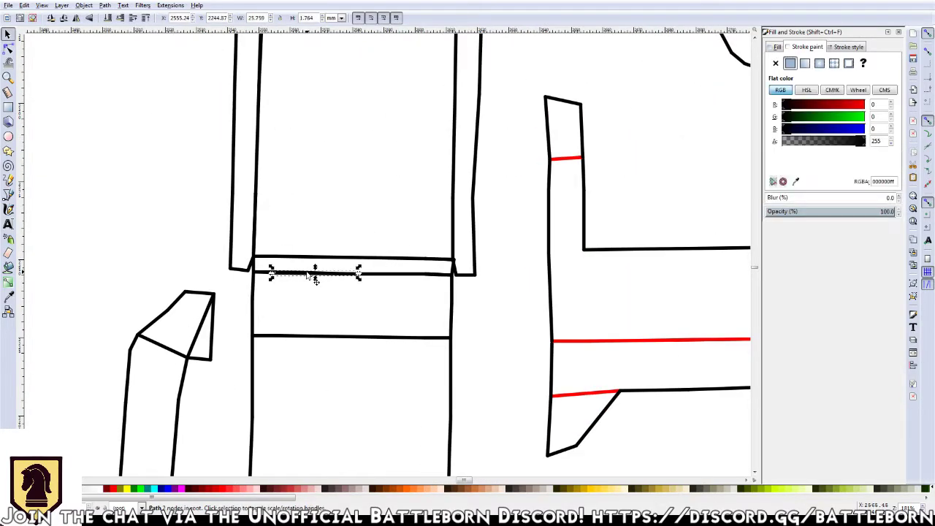
left_click(277, 278)
left_click(267, 271)
left_click(269, 288)
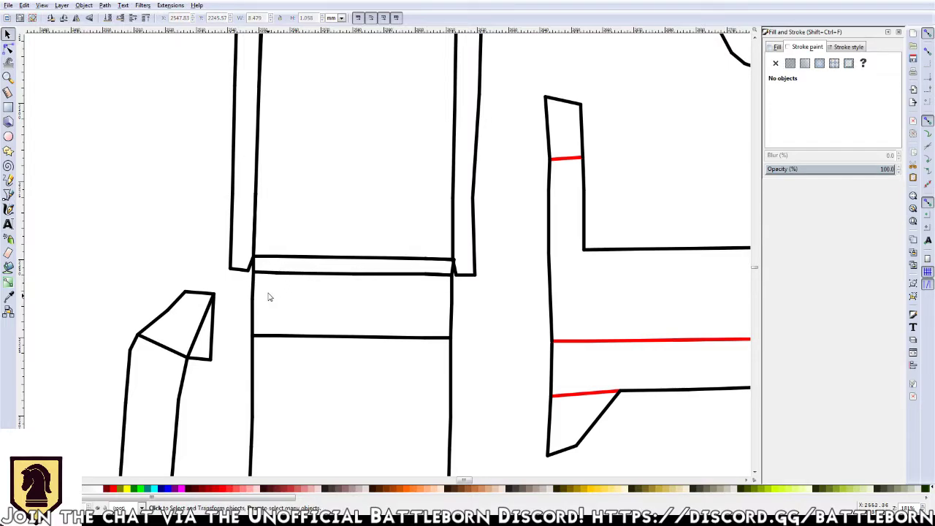
left_click(281, 272)
key("Delete")
key("ctrl+z")
left_click(405, 268)
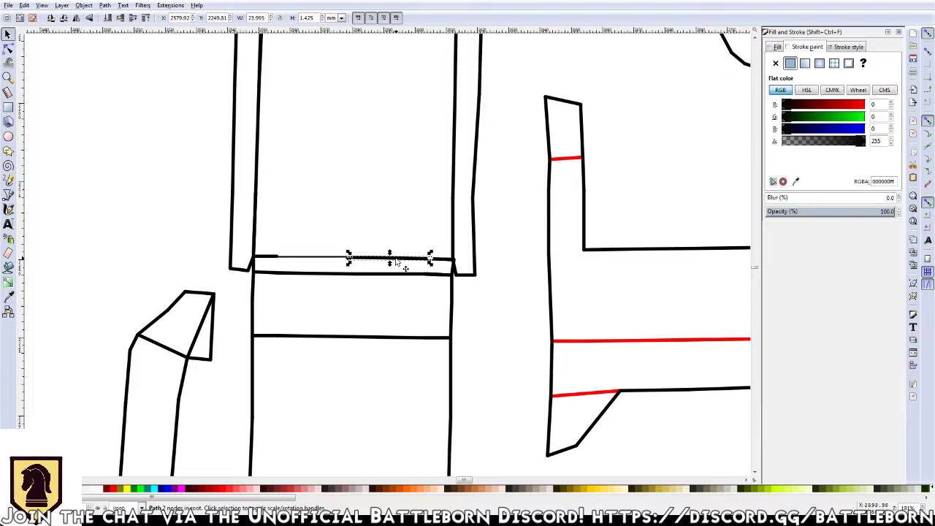
key("Delete")
key("ctrl+z")
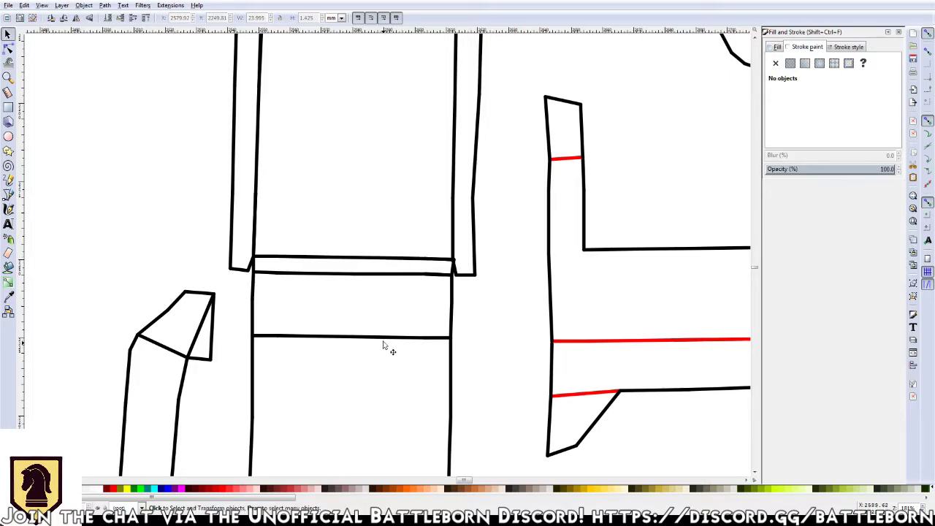
Select the band's top and lower line segments and the short vertical piece above
left_click(453, 266)
left_click(387, 259, "shift")
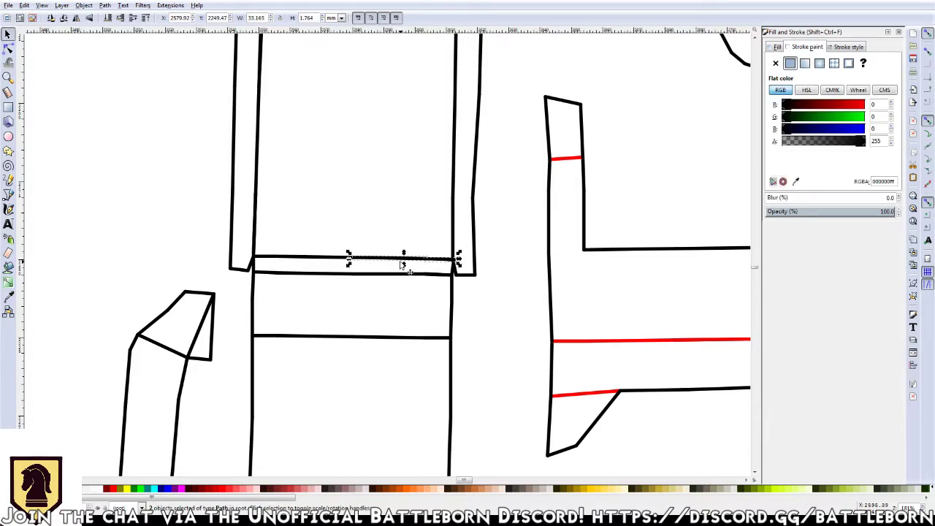
left_click(321, 259, "shift")
left_click(268, 263, "shift")
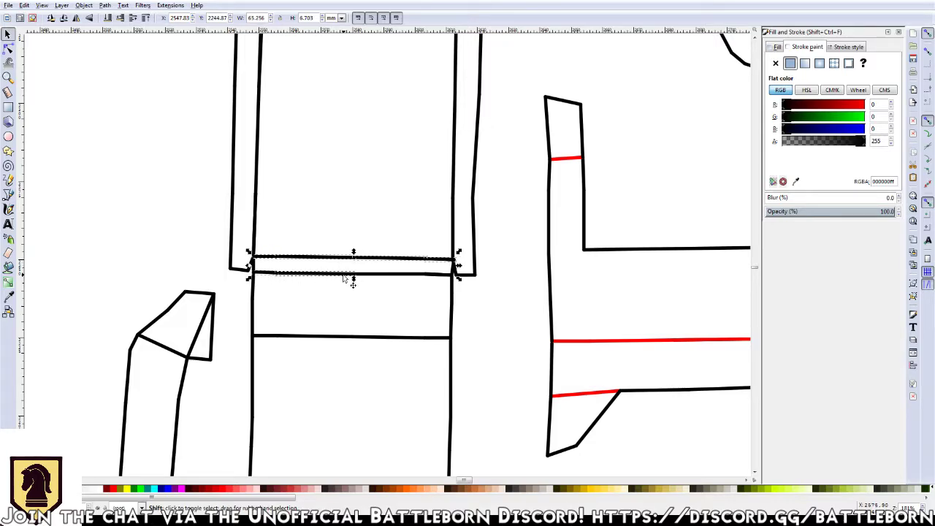
left_click(428, 340, "shift")
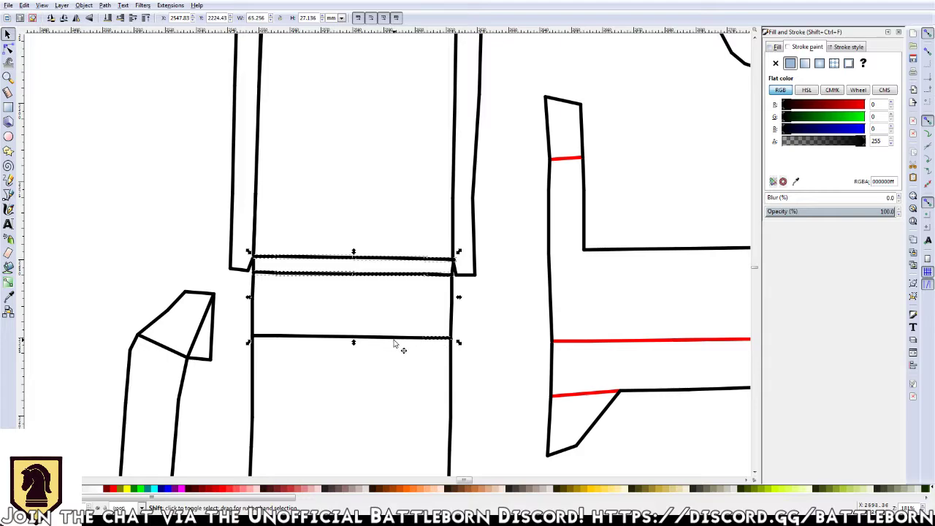
left_click(281, 337, "shift")
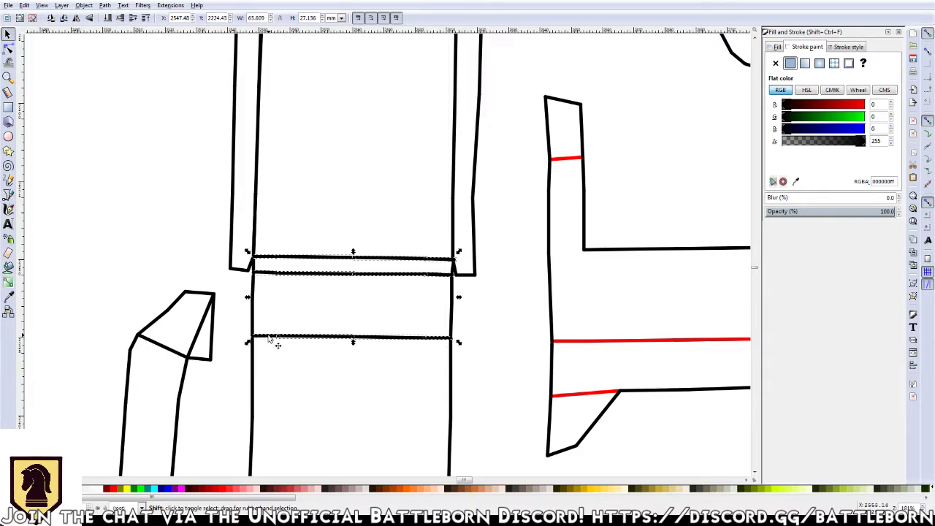
left_click(258, 228, "shift")
Add the side lines, chamfers and top edge, bringing the selection to 24 paths
left_click(460, 186, "shift")
scroll(428, 313, "up", 5)
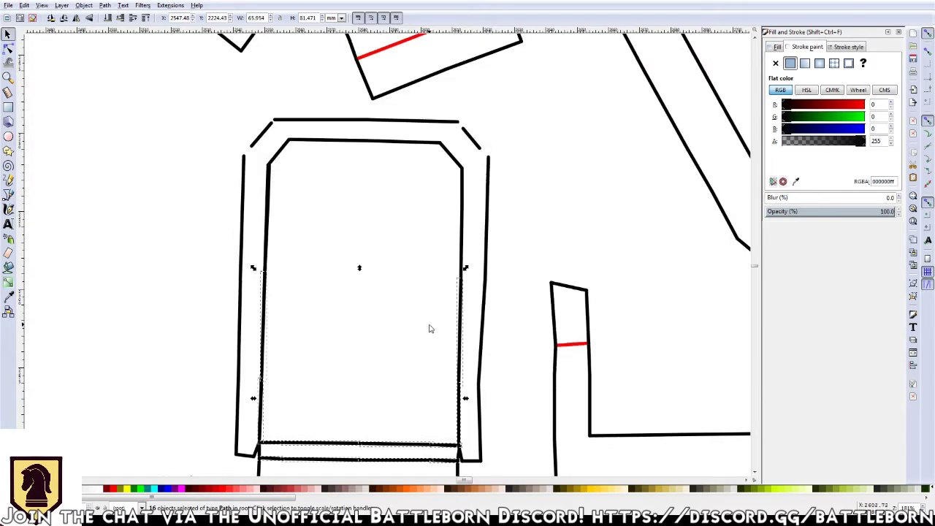
left_click(462, 191, "shift")
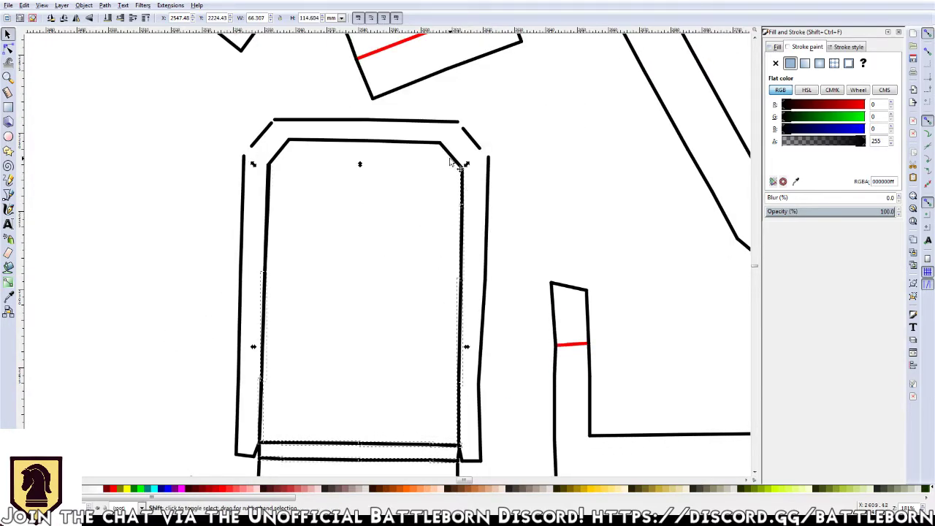
left_click(452, 157, "shift")
left_click(350, 141, "shift")
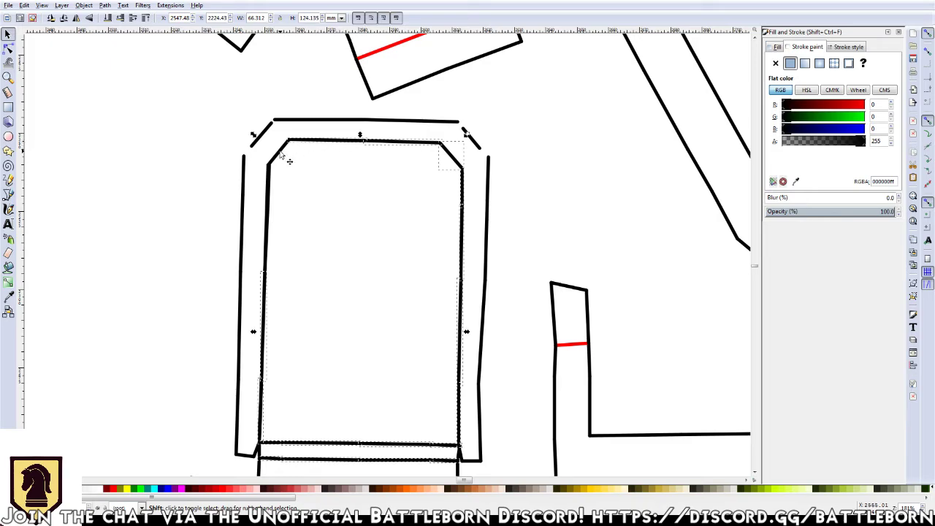
left_click(283, 153, "shift")
left_click(265, 255, "shift")
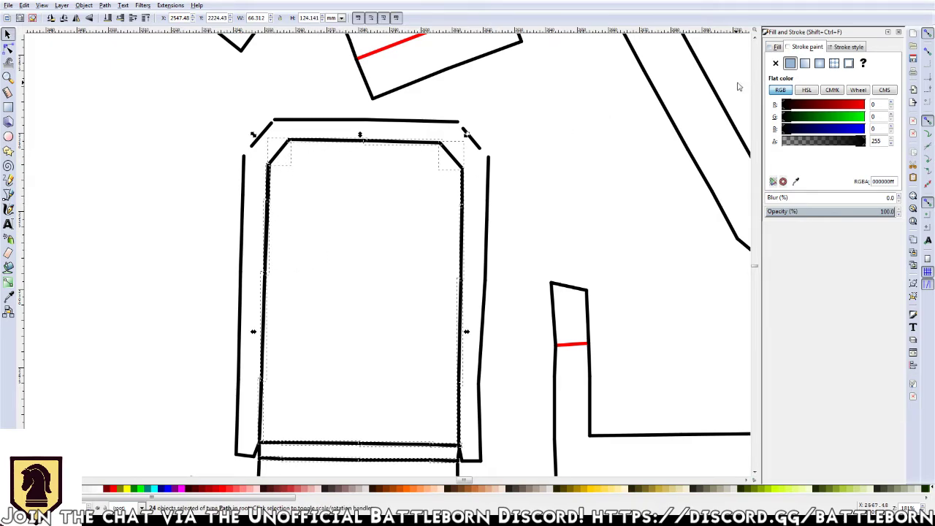
Set the selected inner lines' stroke red (R 255) and delete a black duplicate underneath
left_click_drag(803, 109, 925, 102)
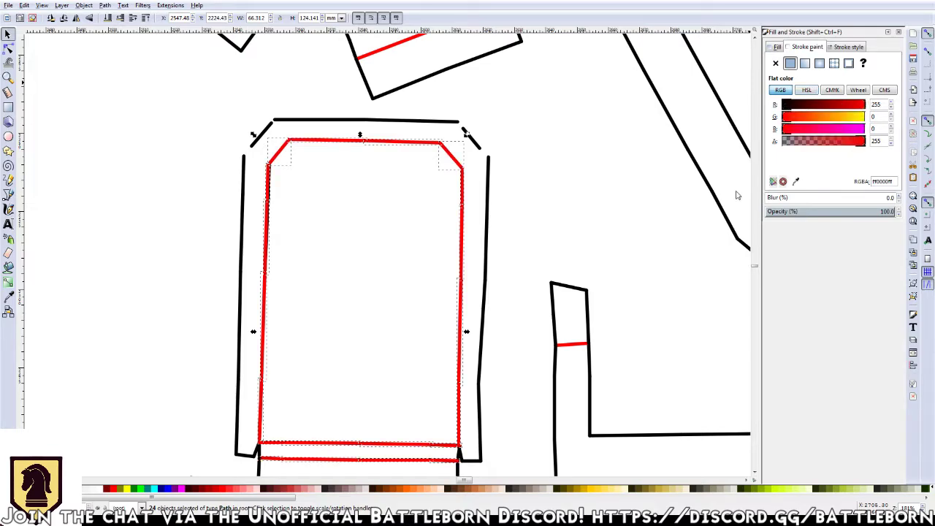
left_click(600, 230)
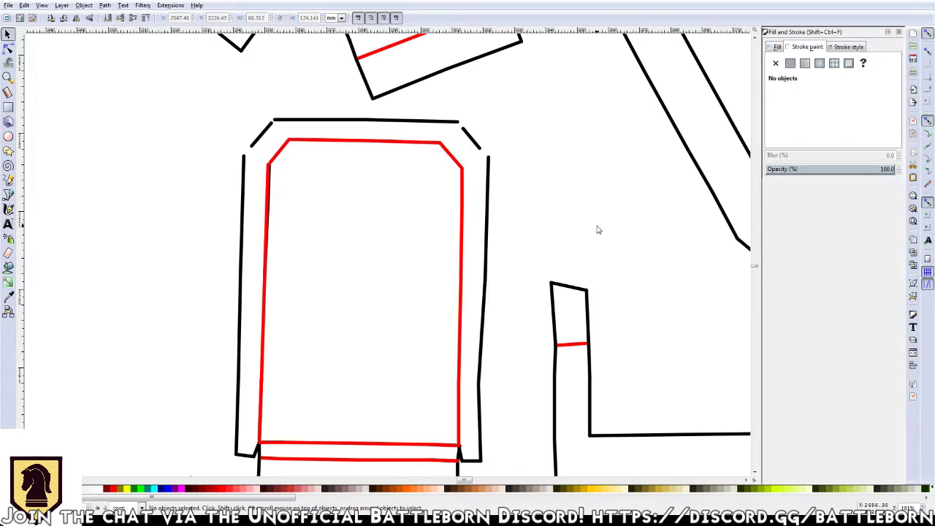
left_click(269, 182)
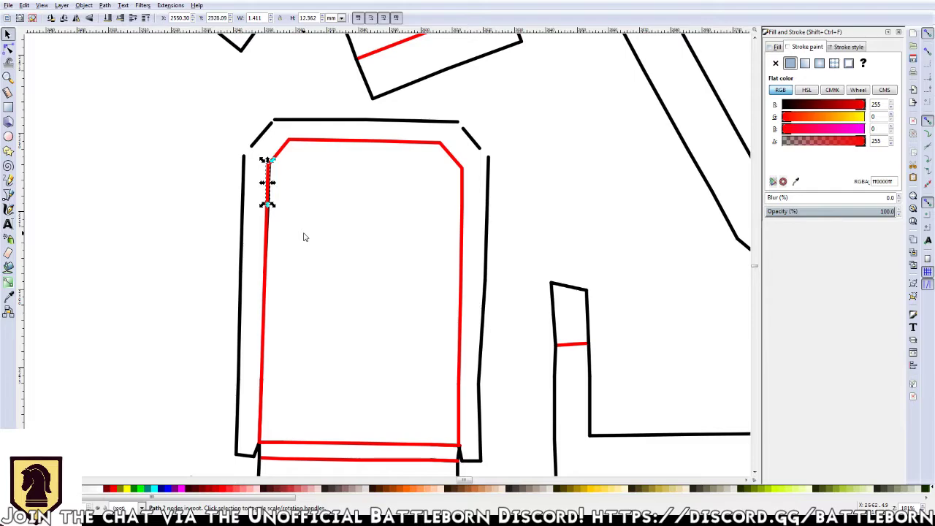
key("shift+Left")
left_click(268, 193)
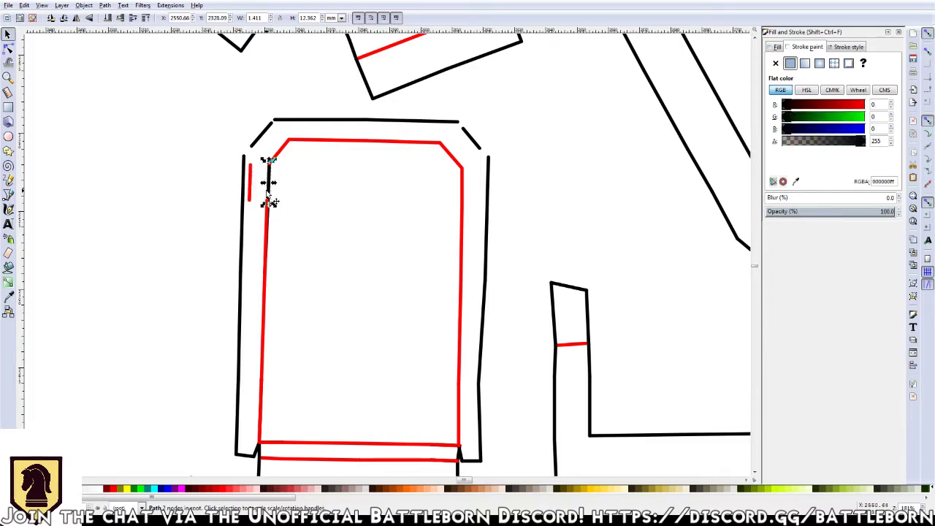
key("Delete")
Remove the second black duplicate and move the red pieces back onto the outline
left_click(267, 208)
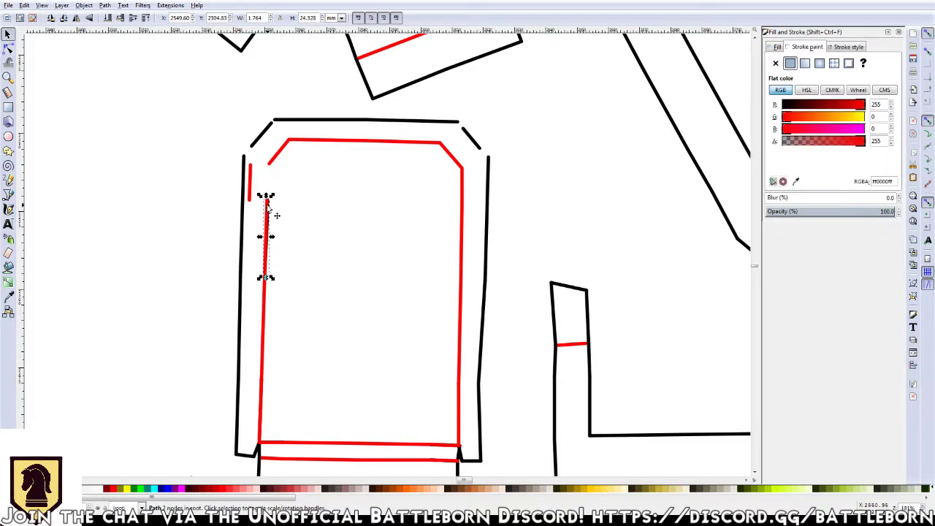
key("shift+Left")
left_click(265, 209)
key("Delete")
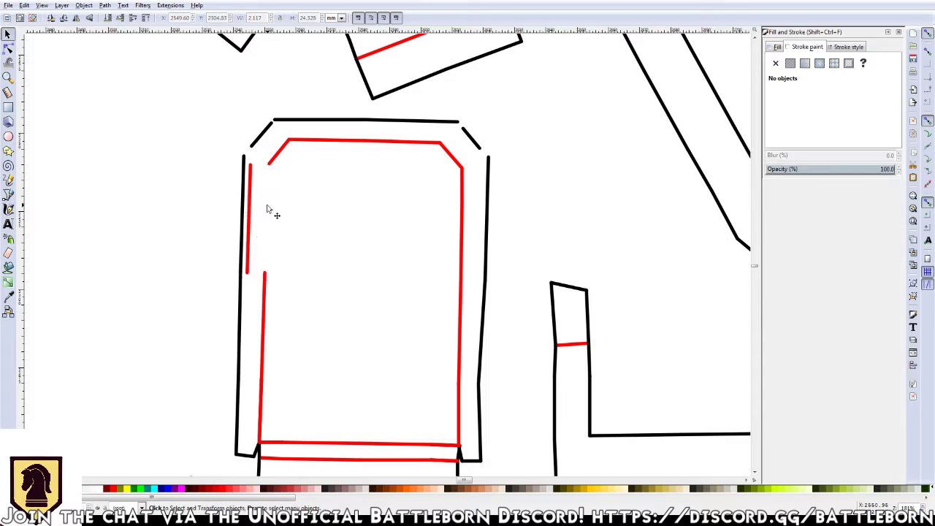
left_click(252, 223)
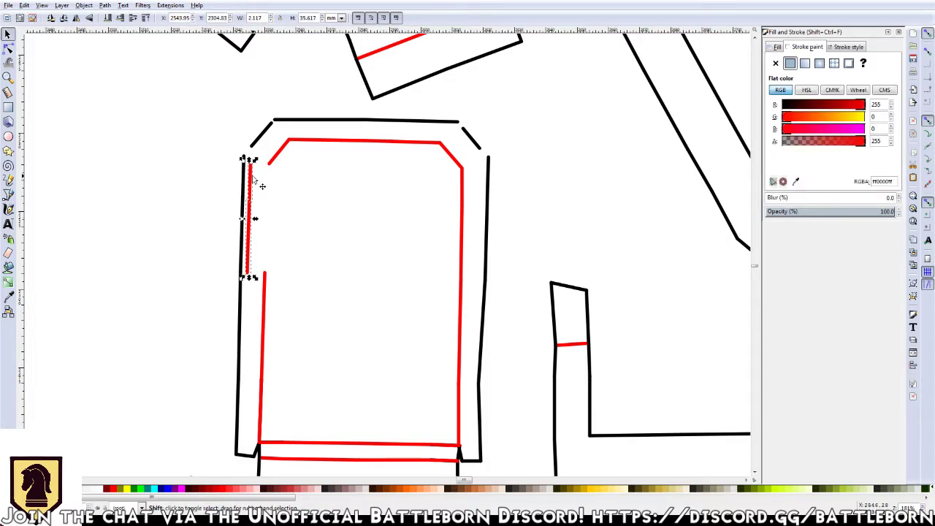
key("shift+Right")
left_click(344, 382)
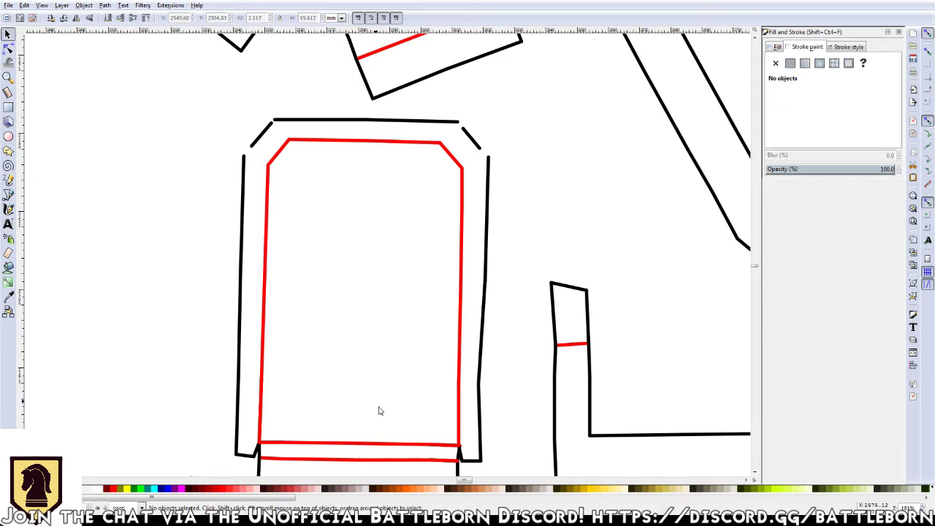
Delete the small black stub at the corner
scroll(378, 438, "down", 3)
scroll(359, 334, "down", 4)
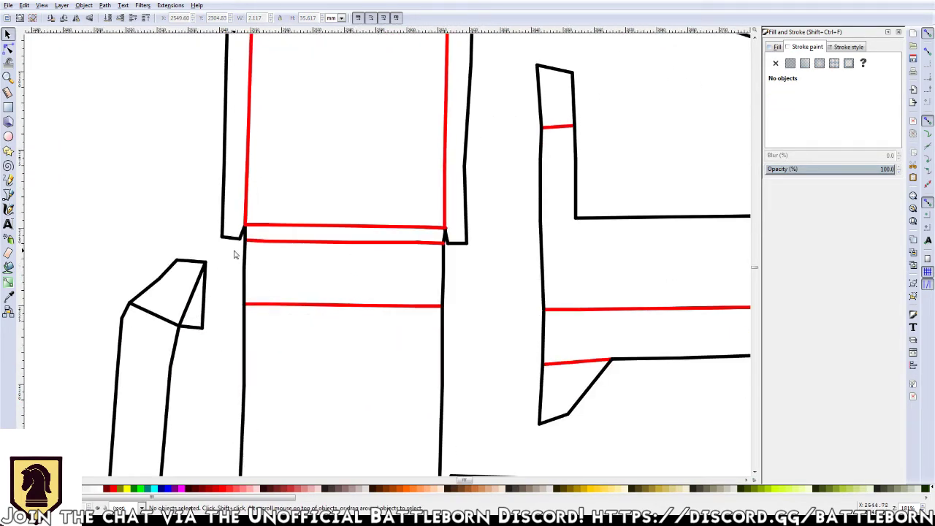
scroll(234, 254, "up", 1, "ctrl")
scroll(234, 253, "up", 1, "ctrl")
left_click(251, 216)
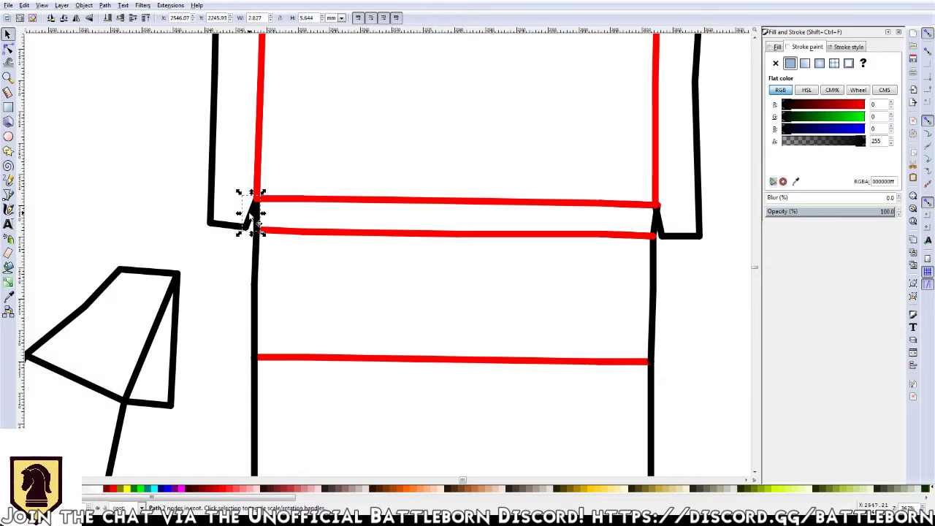
key("Delete")
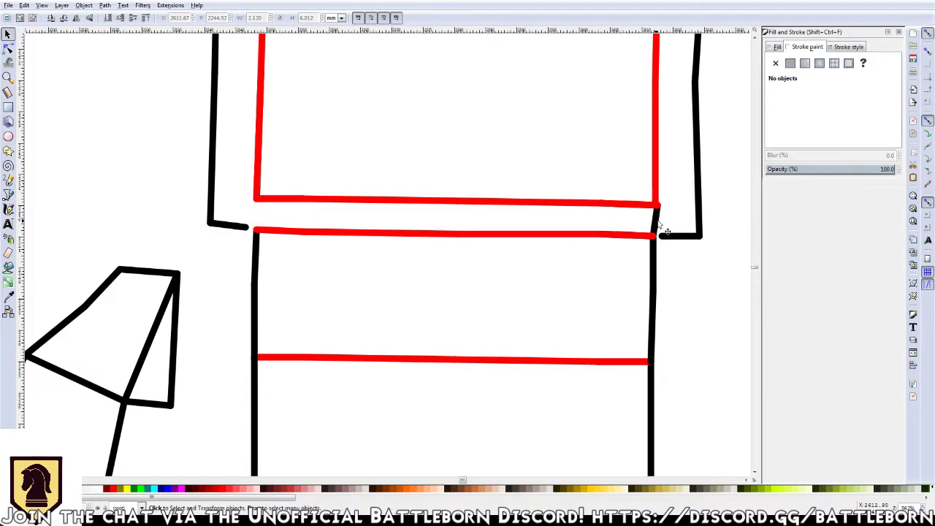
Rubber-band select the whole tall chamfered piece
scroll(555, 292, "down", 3)
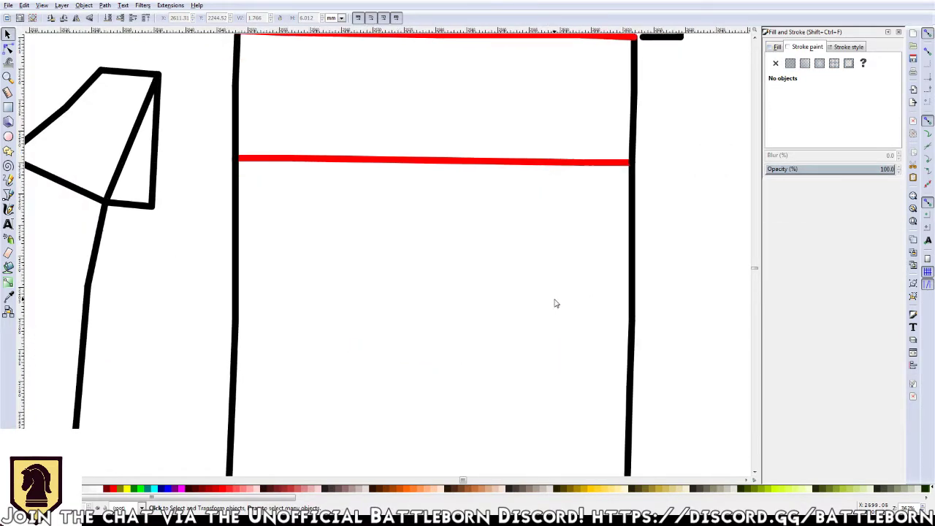
scroll(555, 303, "down", 1, "ctrl")
scroll(549, 309, "down", 1, "ctrl")
scroll(497, 438, "down", 3)
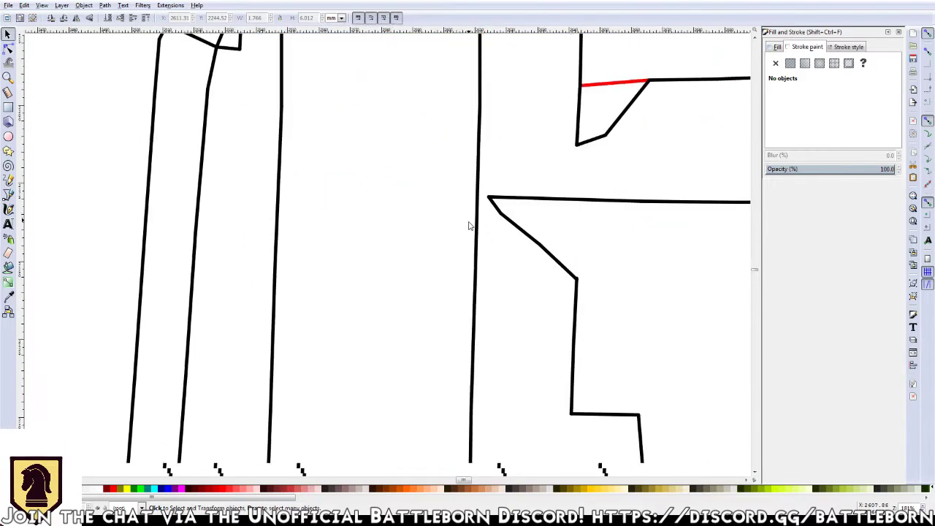
scroll(456, 394, "down", 1, "ctrl")
scroll(451, 282, "down", 2)
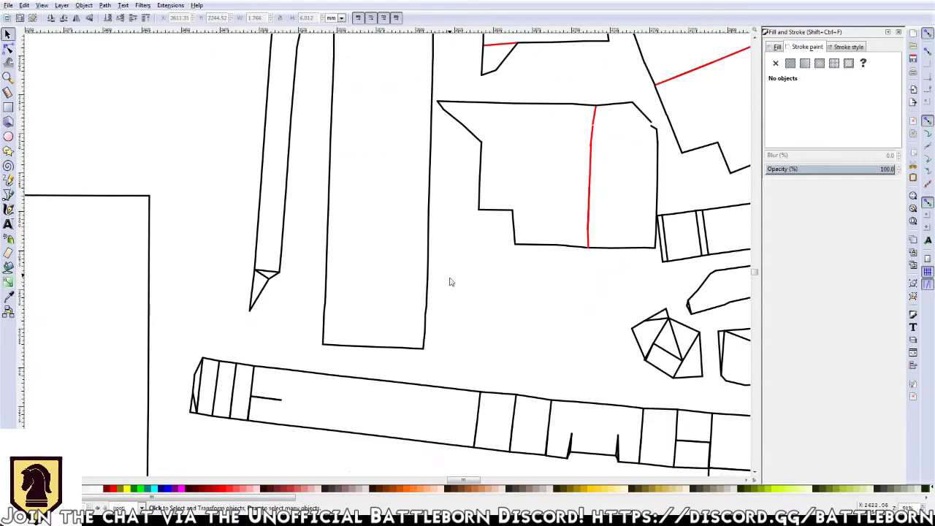
scroll(419, 173, "up", 2)
scroll(439, 179, "up", 2)
scroll(461, 189, "up", 2)
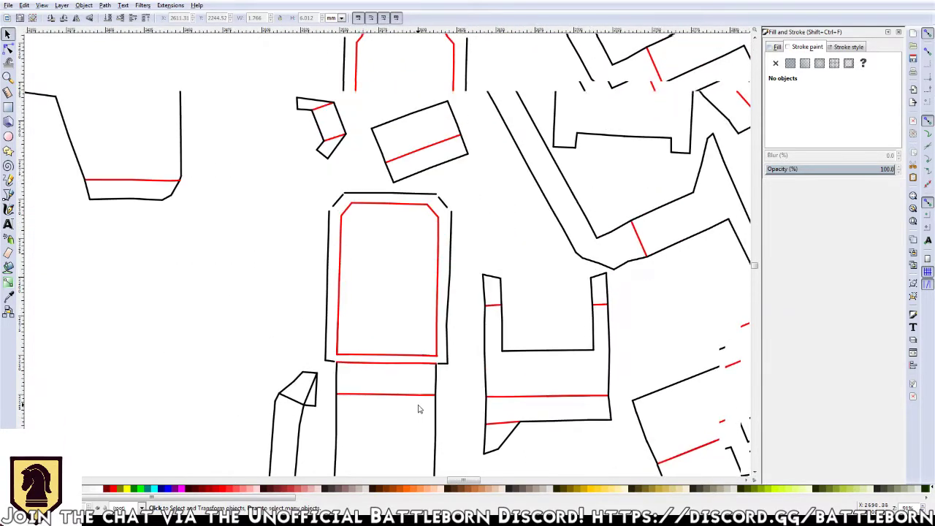
left_click_drag(464, 181, 320, 372)
Remove the extra node on the top-left diagonal of the piece's outline
key("n")
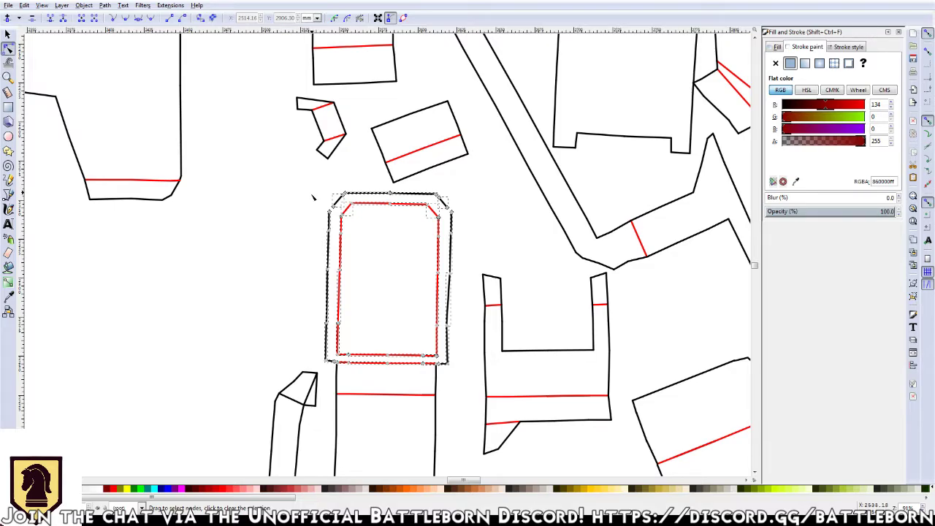
scroll(362, 232, "up", 1)
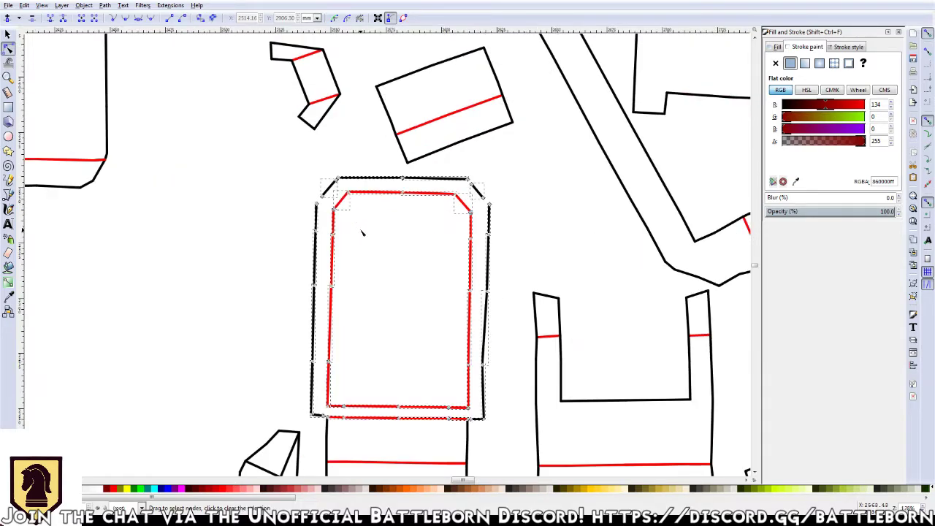
scroll(362, 232, "up", 1)
left_click_drag(339, 143, 316, 173)
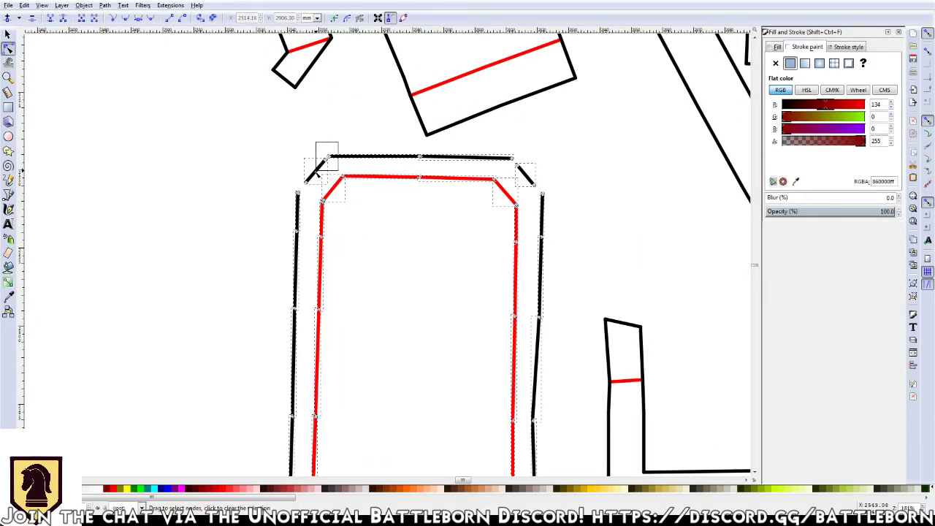
key("Delete")
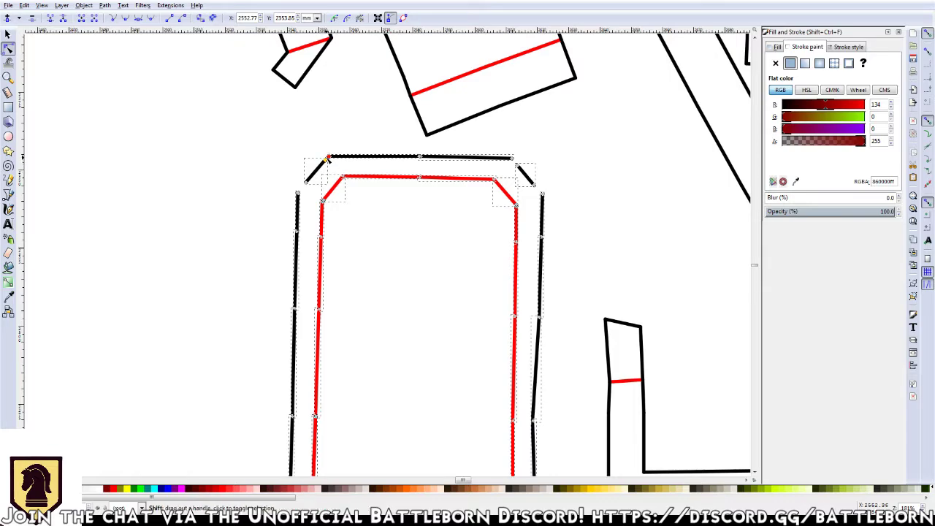
Join the loose ends at the top-left and top-right corners, aligning the top-right corner
left_click_drag(277, 169, 309, 198)
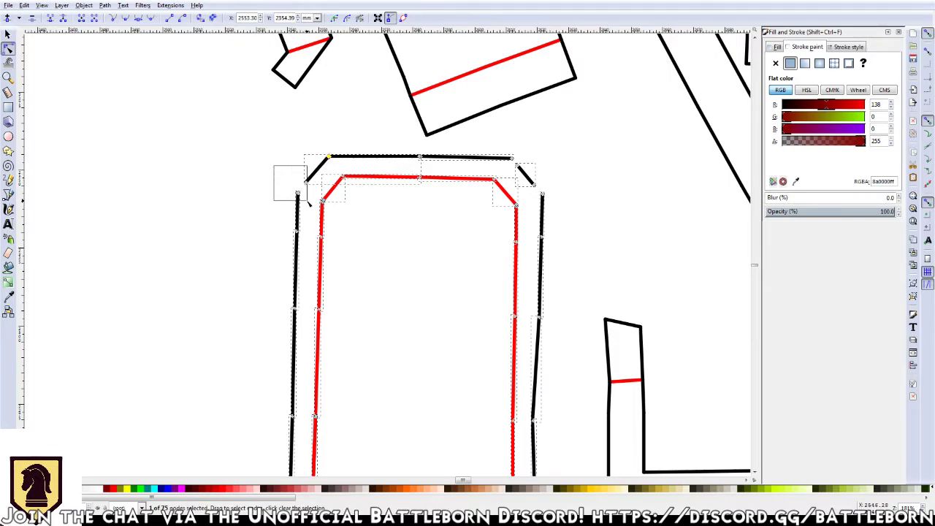
key("shift+j")
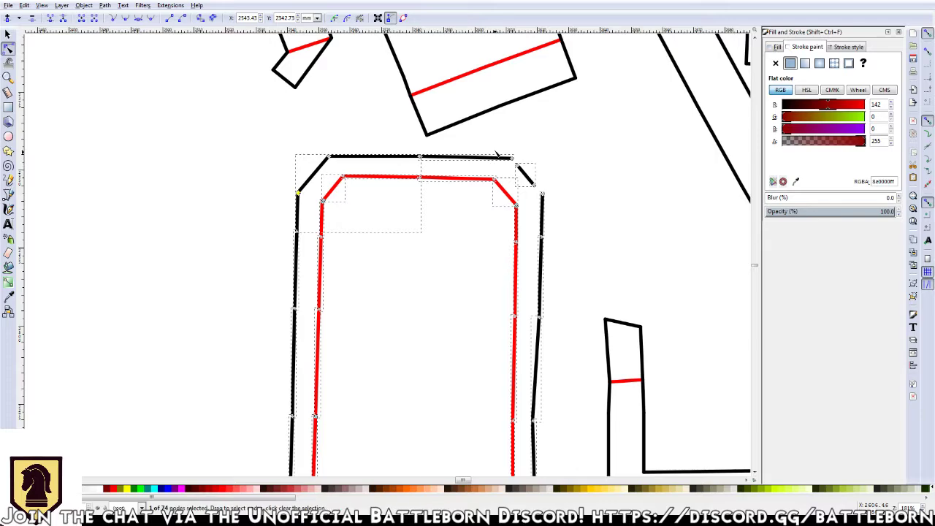
left_click_drag(500, 144, 535, 187)
key("shift+j")
left_click_drag(534, 185, 542, 193)
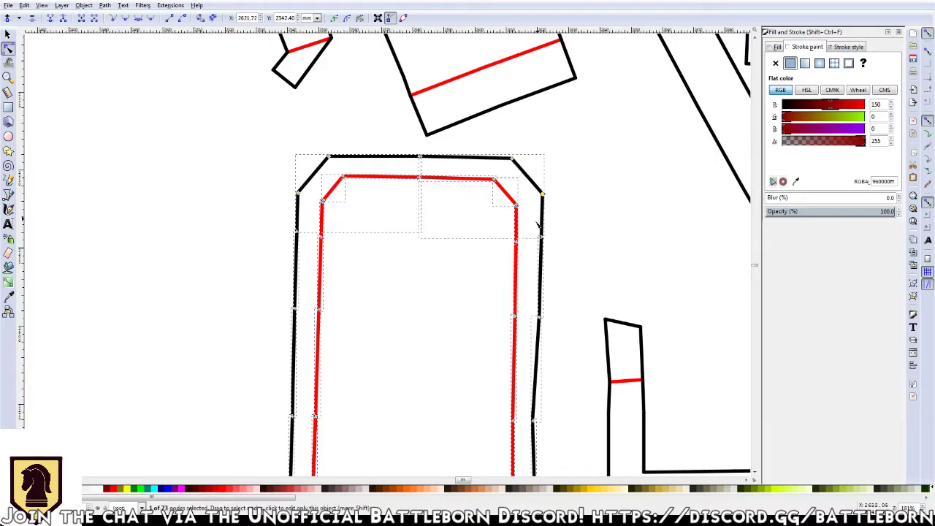
Join the bottom-right corner ends and pick the node at the bottom-left corner
scroll(509, 391, "down", 5)
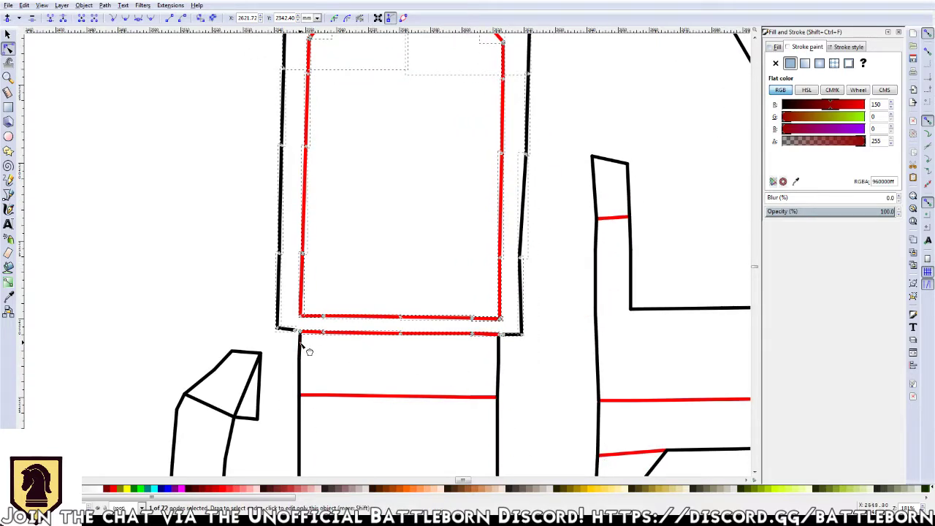
left_click(498, 352)
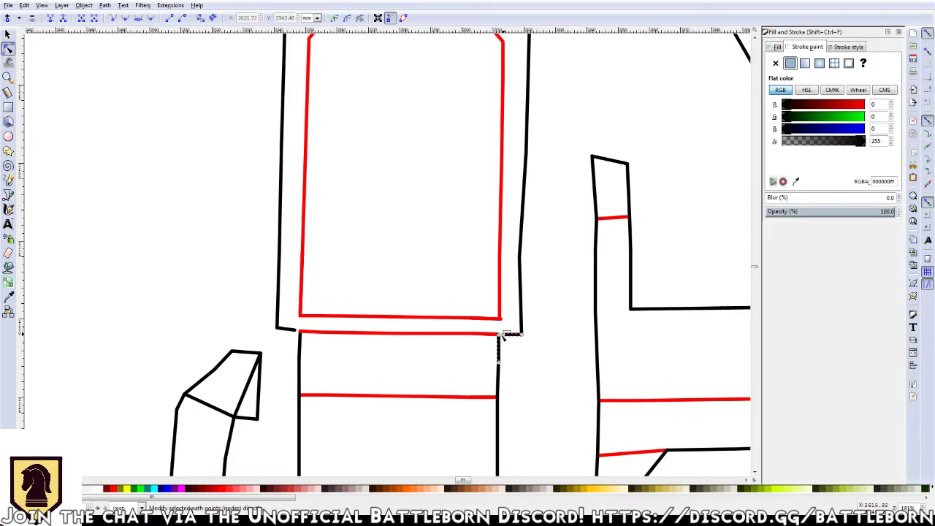
left_click(499, 338)
key("shift+j")
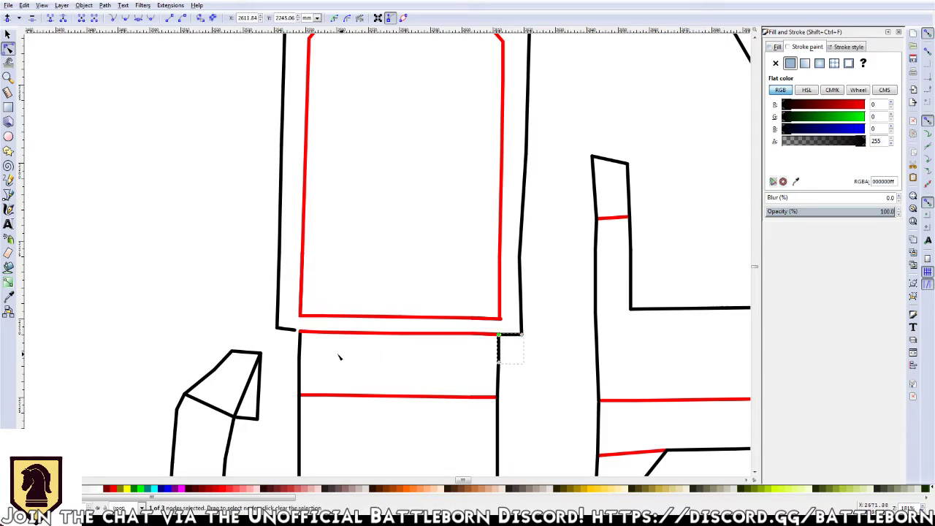
left_click(294, 331)
left_click(292, 330)
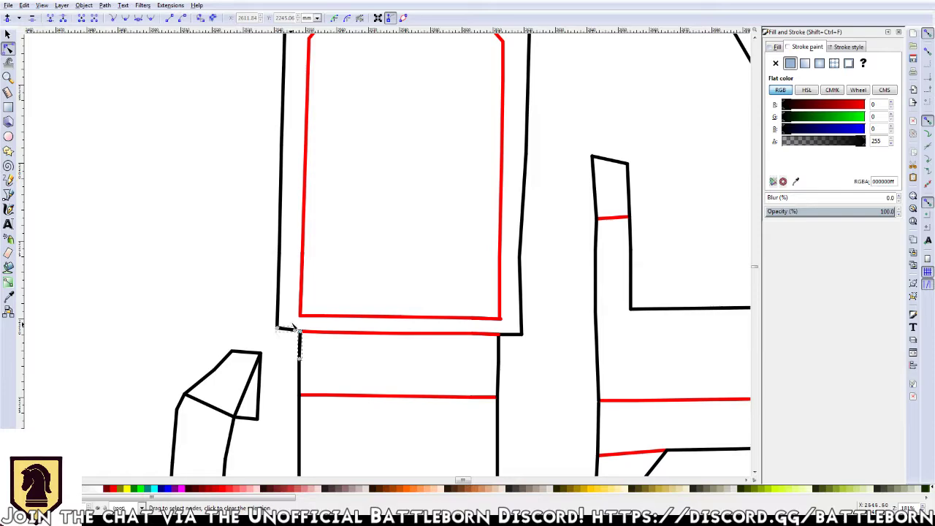
left_click(299, 331)
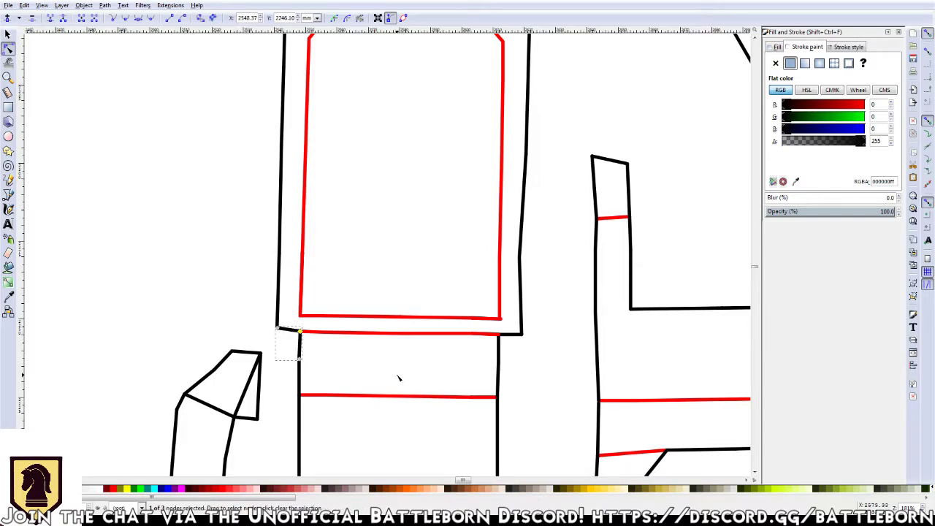
Scroll down over the layout and return to the Selector tool
scroll(398, 358, "down", 1)
scroll(398, 344, "down", 4)
scroll(434, 436, "down", 5)
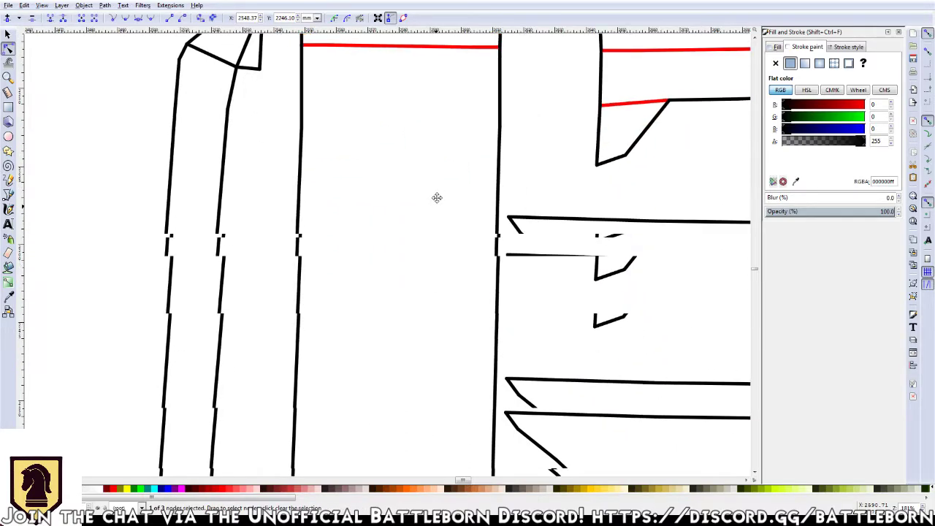
scroll(437, 198, "down", 5)
scroll(407, 344, "down", 5)
scroll(403, 142, "down", 5)
scroll(409, 306, "down", 5)
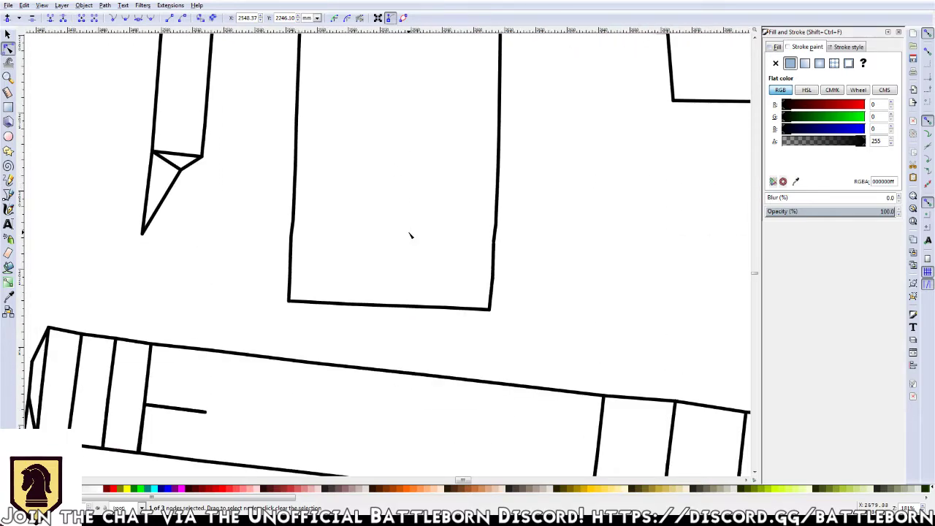
scroll(411, 236, "down", 1)
scroll(410, 235, "down", 1)
scroll(411, 235, "down", 1)
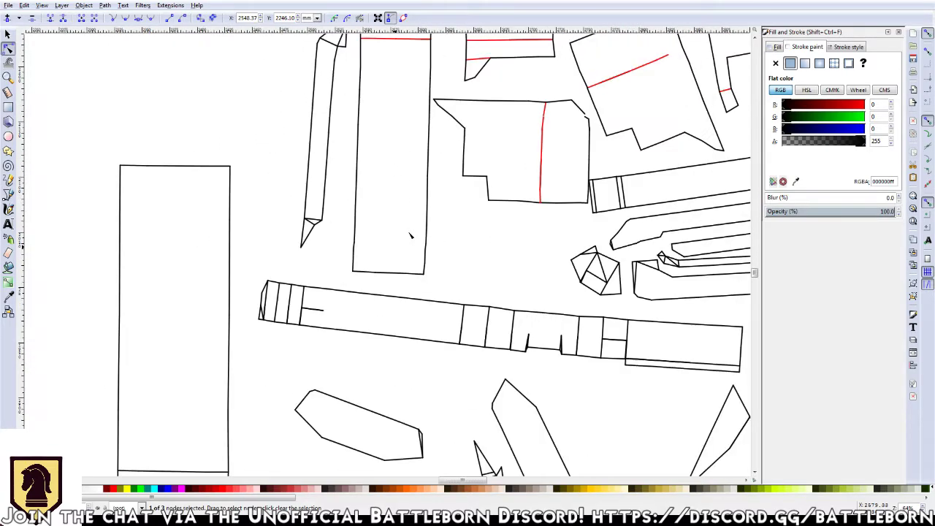
scroll(366, 358, "down", 2)
scroll(373, 351, "up", 2)
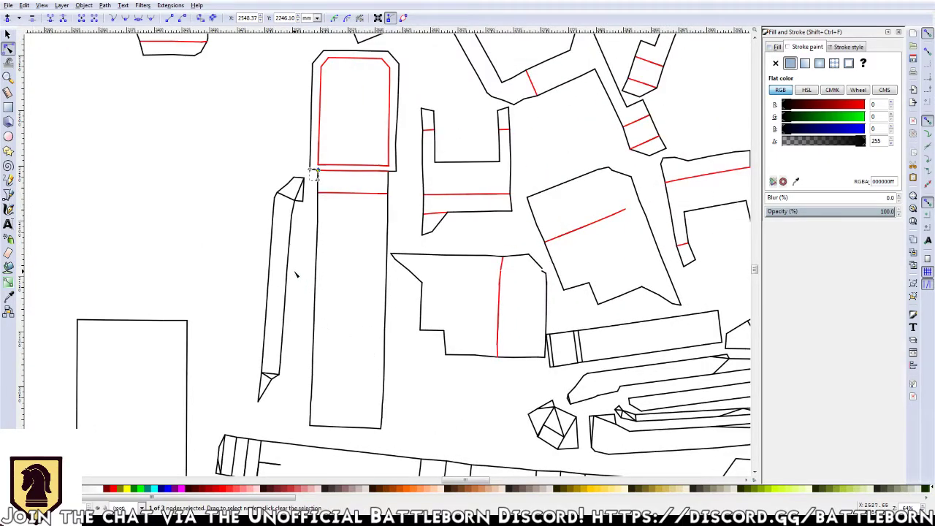
key("s")
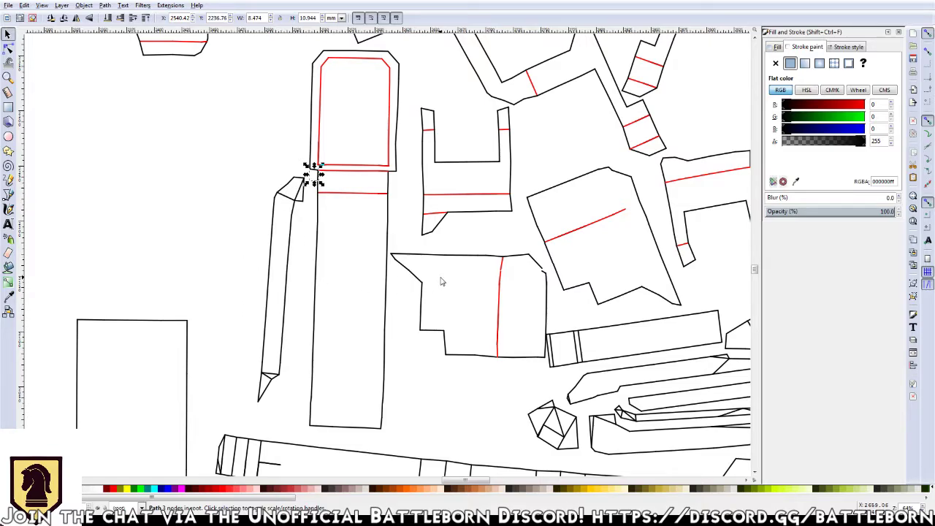
Select all 64 lines of the tall strap piece and group them with Ctrl+G
left_click_drag(459, 280, 403, 323)
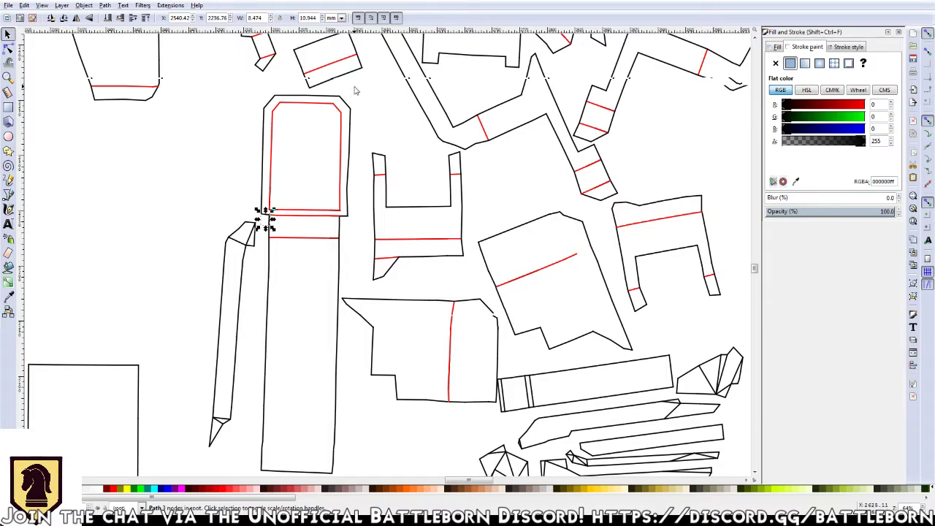
left_click_drag(356, 88, 259, 481)
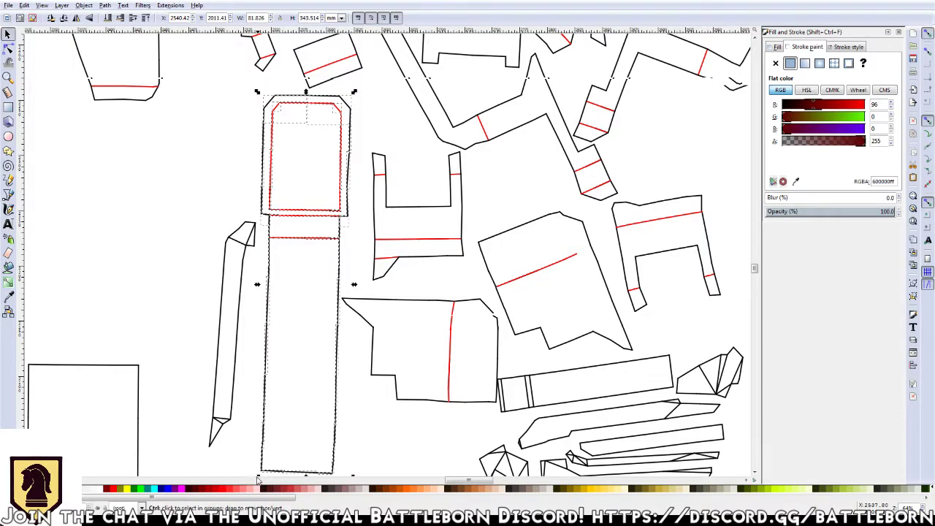
key("ctrl")
key("ctrl+g")
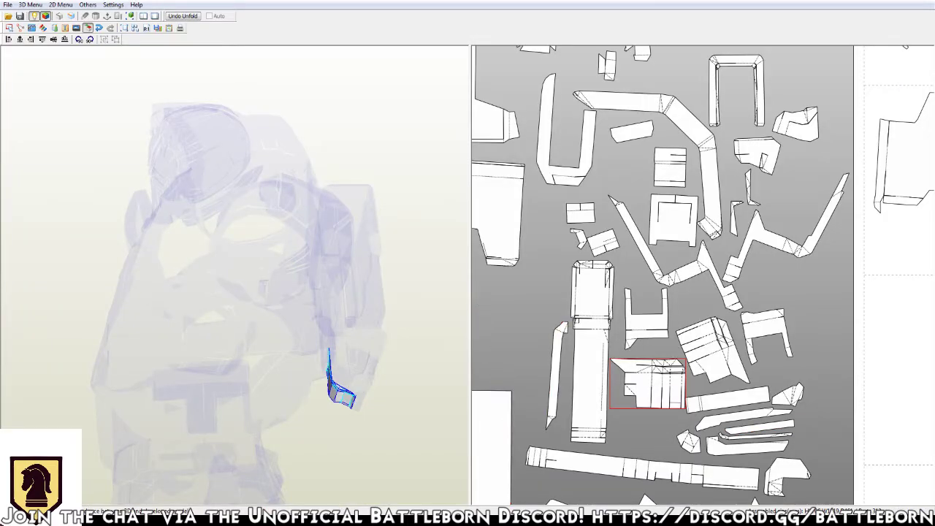
left_click(559, 380)
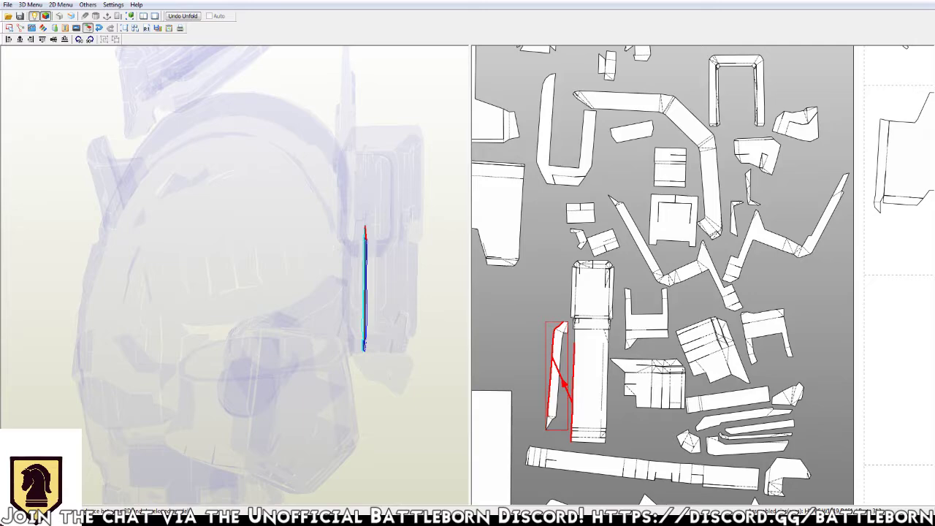
left_click(591, 366)
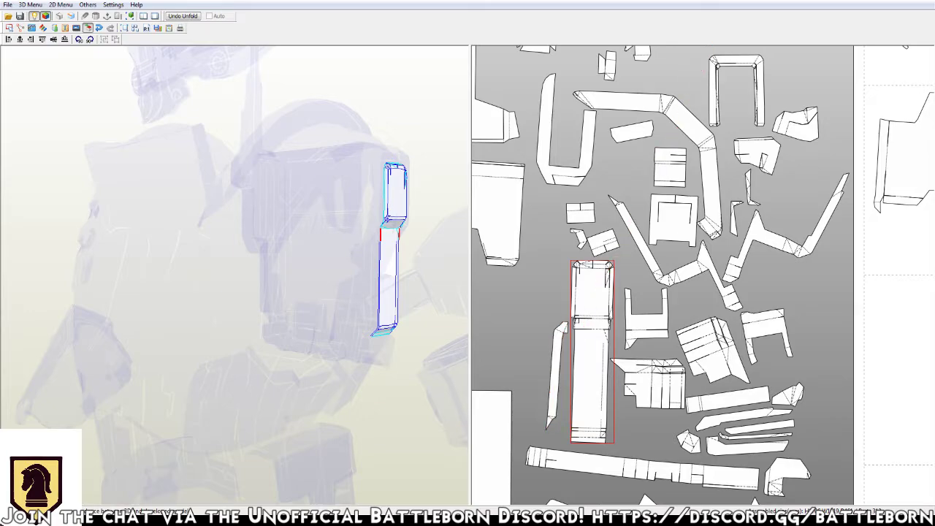
left_click(558, 374)
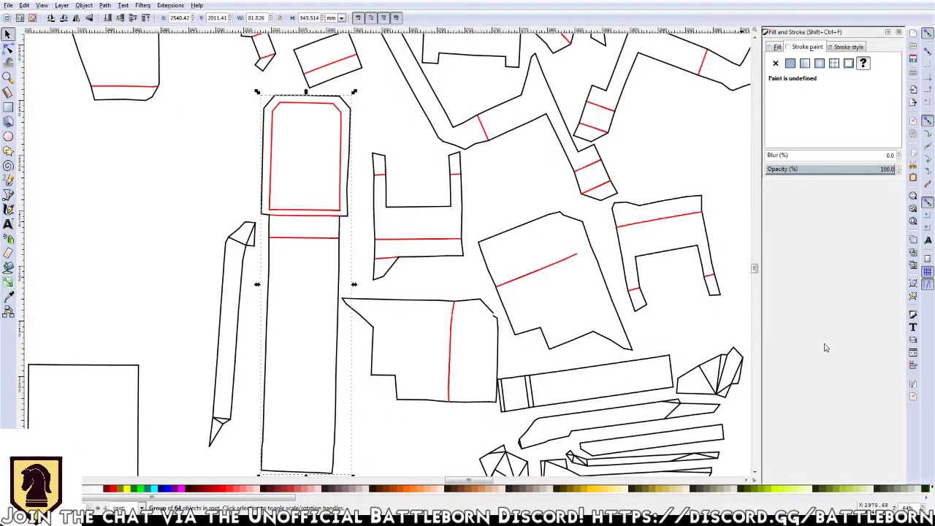
Group all 21 lines of the narrow side piece into one object
left_click(247, 245)
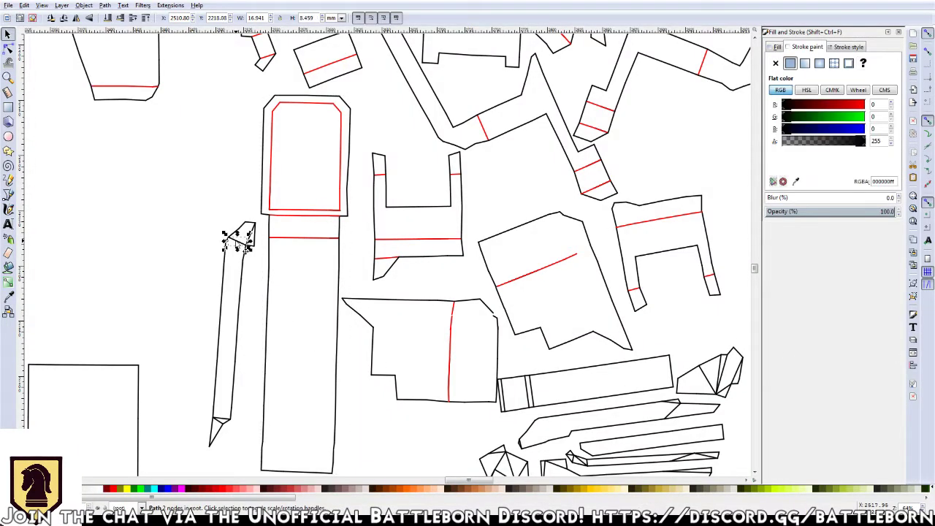
left_click(255, 251)
left_click(238, 261)
left_click(208, 398)
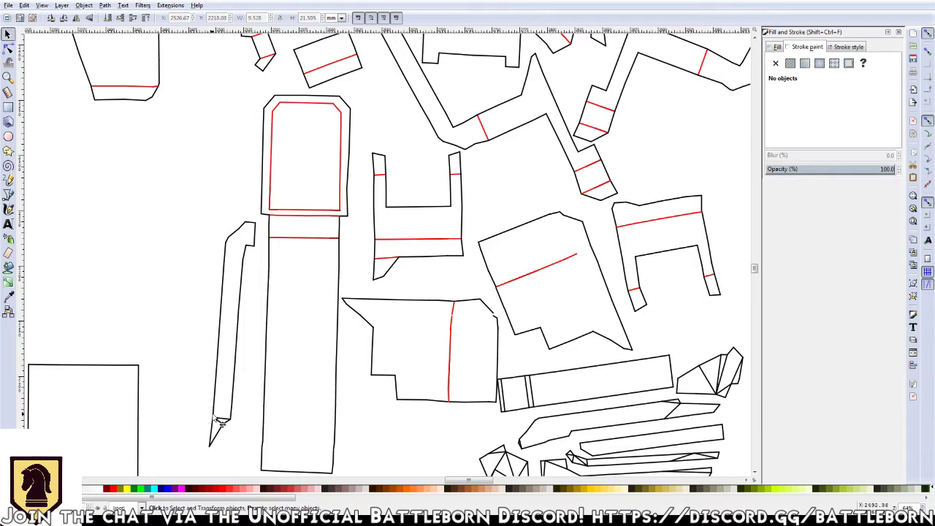
left_click(222, 421)
left_click(227, 430)
left_click(220, 422)
left_click(211, 437)
left_click_drag(185, 194, 259, 465)
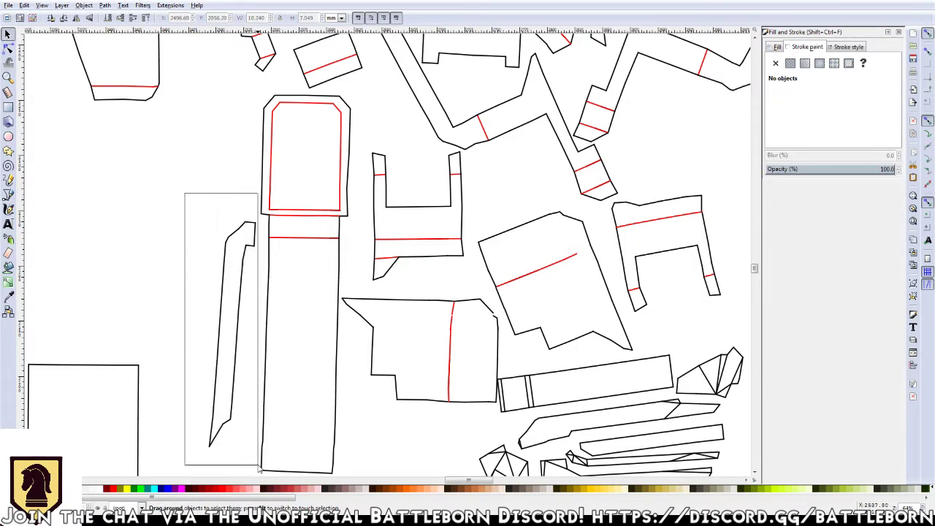
left_click_drag(185, 194, 258, 465)
key("ctrl+g")
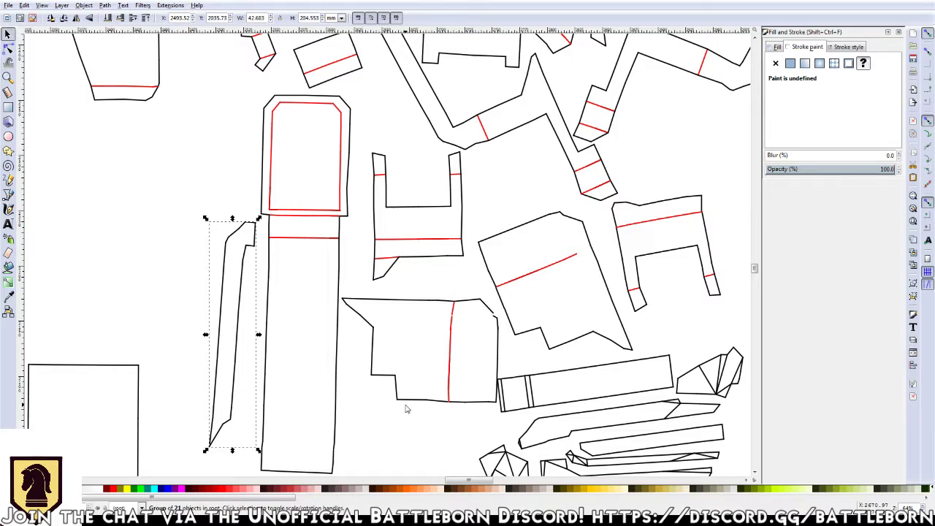
Save the drawing, then bring the strip pieces on the right into view
key("minus")
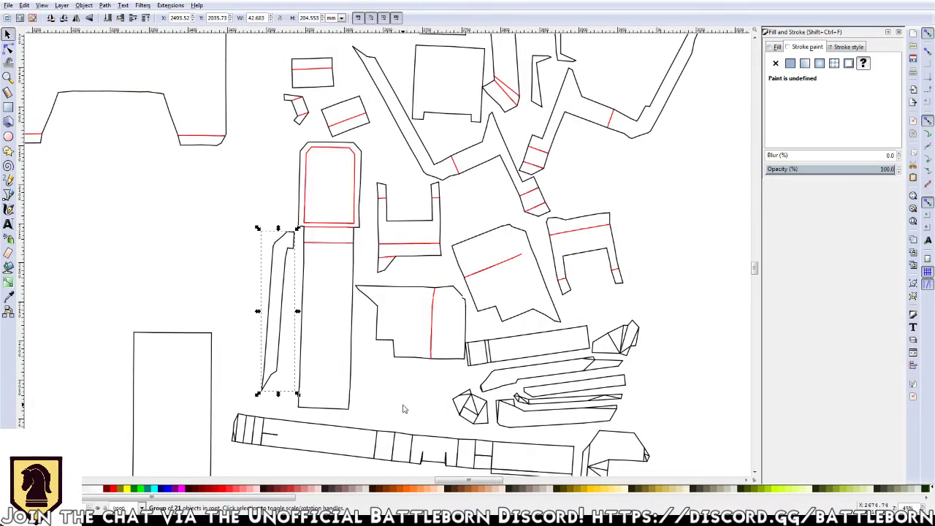
key("minus")
scroll(370, 308, "down", 2)
scroll(370, 308, "down", 2)
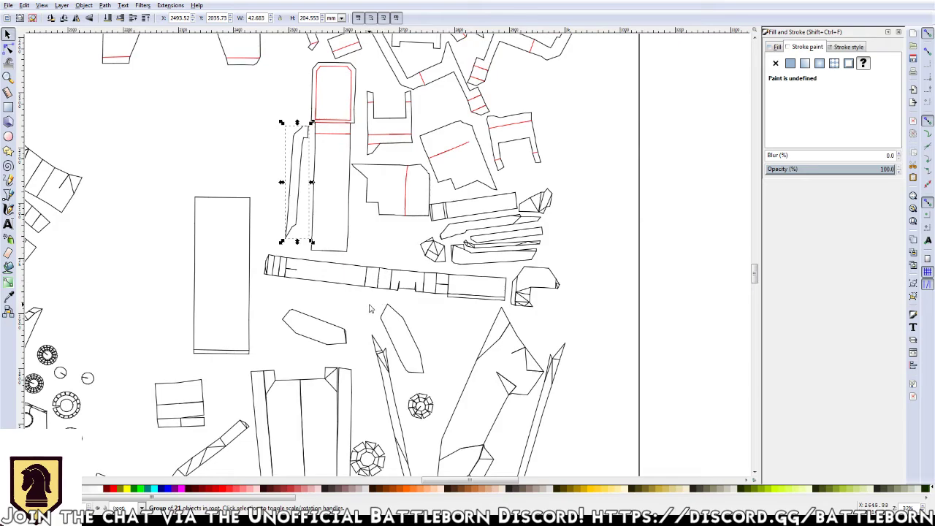
key("ctrl+s")
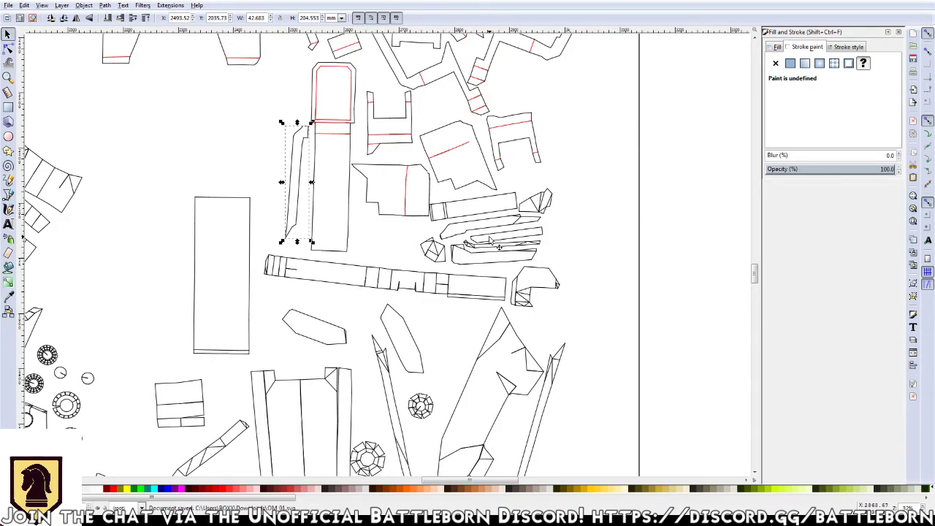
left_click_drag(489, 239, 436, 234)
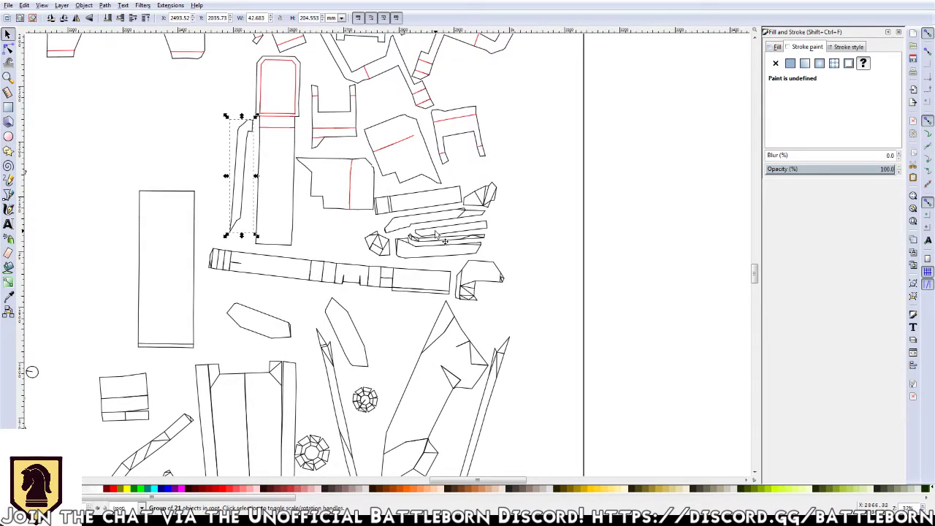
left_click_drag(437, 233, 426, 243)
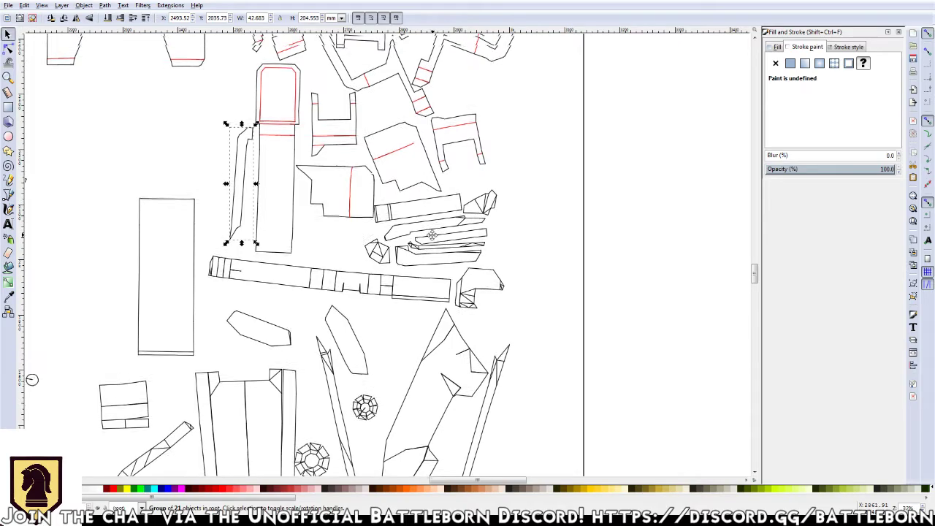
scroll(426, 244, "up", 1, "ctrl")
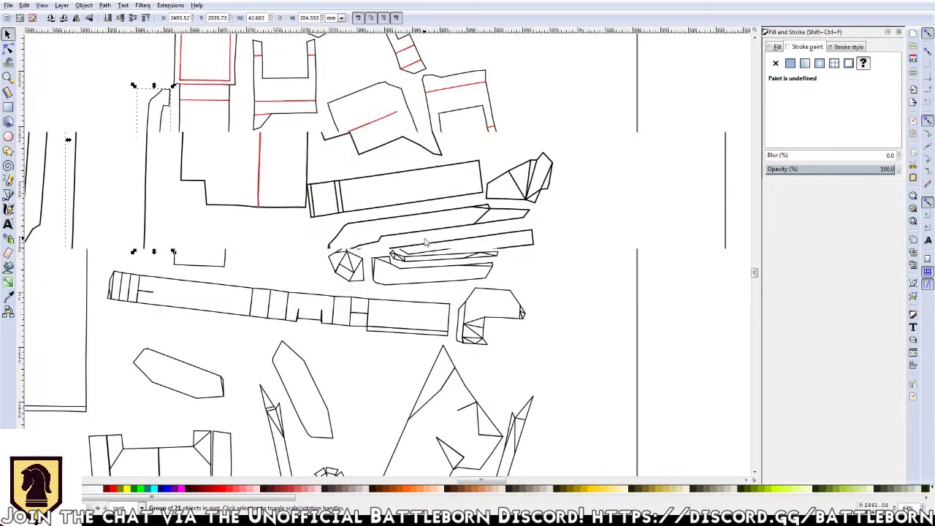
scroll(426, 243, "up", 1, "ctrl")
left_click_drag(426, 243, 499, 257)
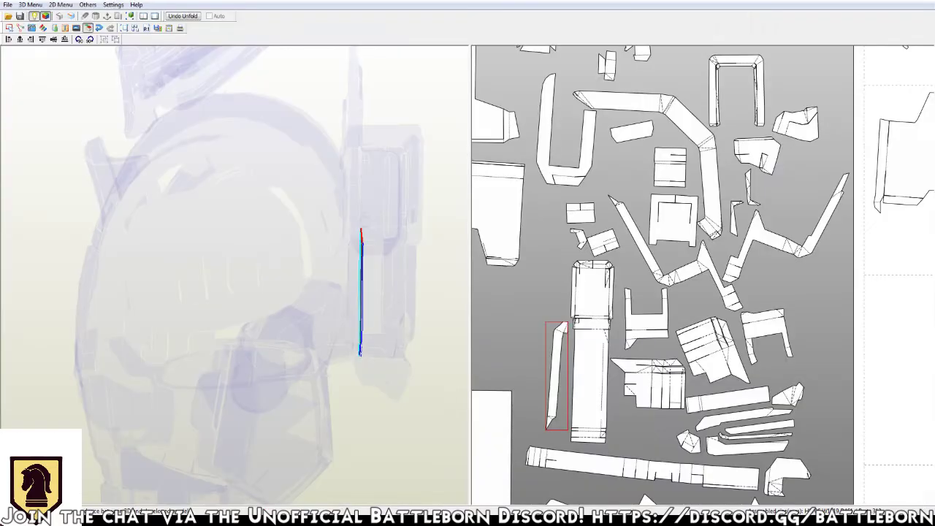
scroll(662, 278, "down", 5)
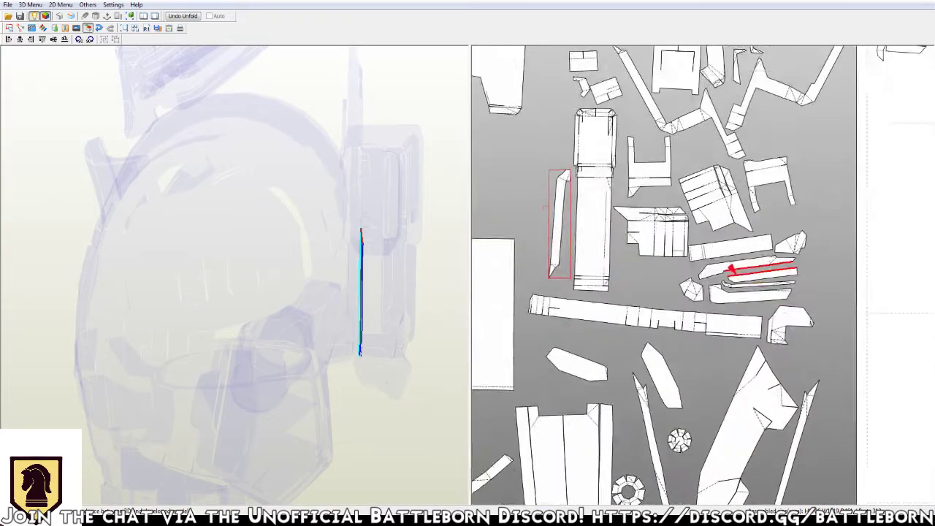
scroll(676, 276, "down", 1)
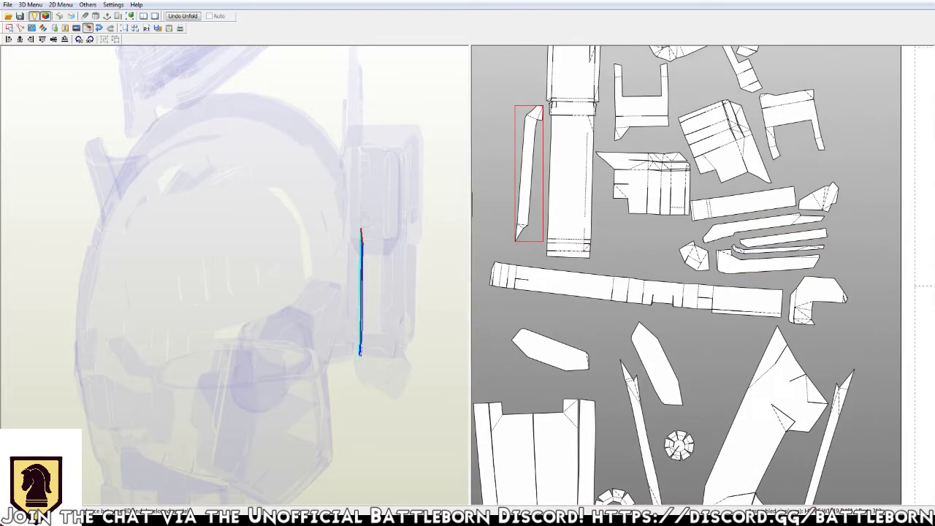
scroll(675, 276, "down", 1)
left_click(643, 288)
left_click_drag(293, 256, 109, 256)
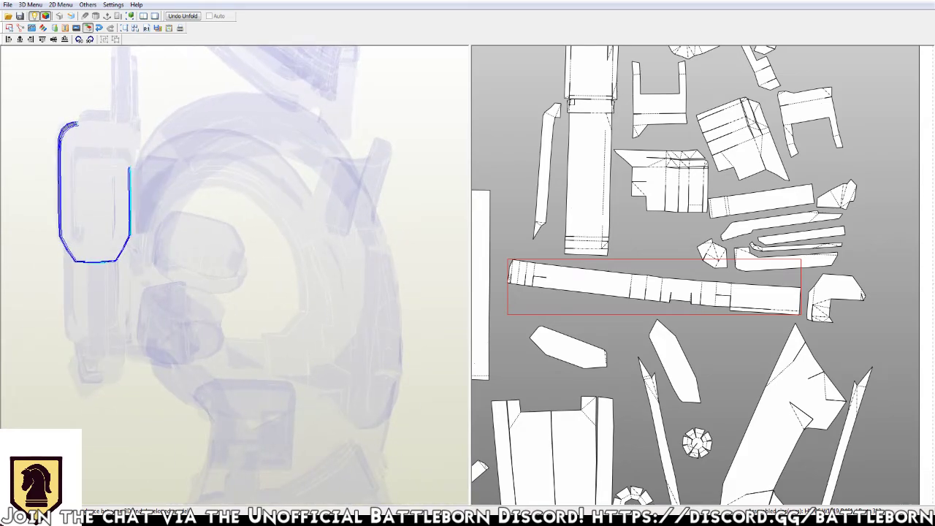
mouse_move(109, 256)
left_mouse_down()
mouse_move(197, 256)
mouse_move(149, 255)
left_mouse_up()
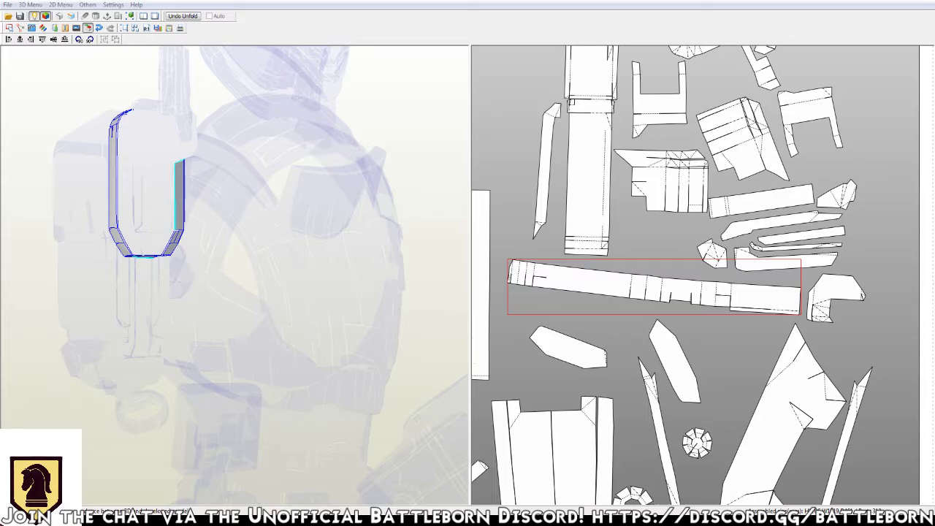
left_click_drag(673, 300, 813, 189)
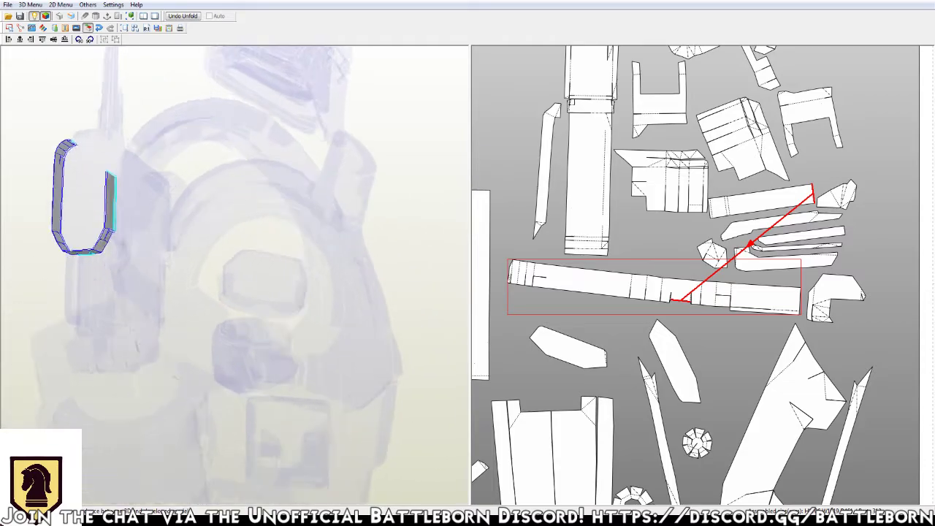
mouse_move(813, 188)
left_mouse_down()
mouse_move(667, 47)
mouse_move(657, 295)
left_mouse_up()
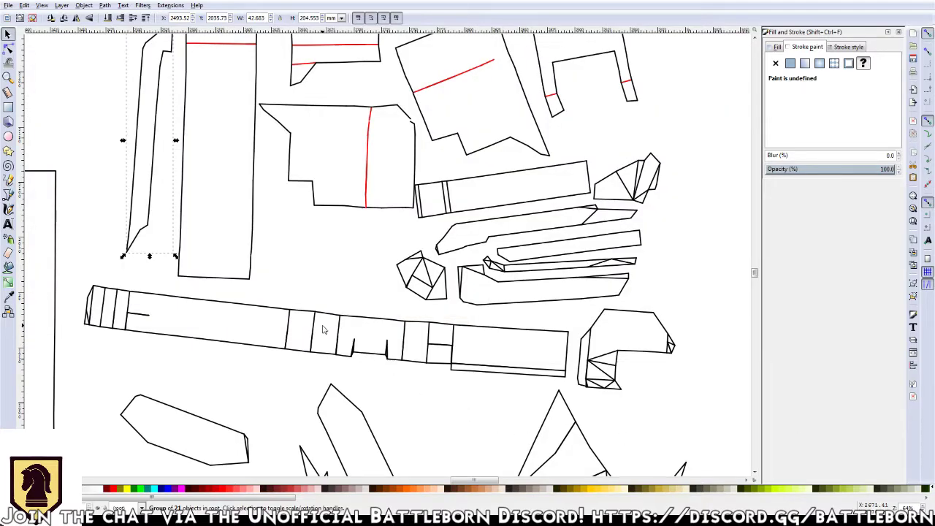
Delete the stray short line in the long strip's notch
left_click(315, 327)
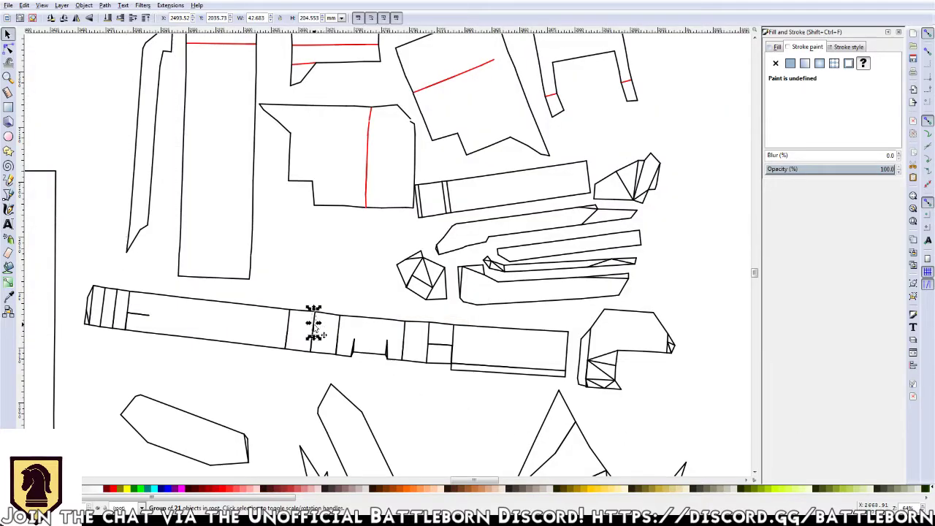
left_click(314, 328)
key("Escape")
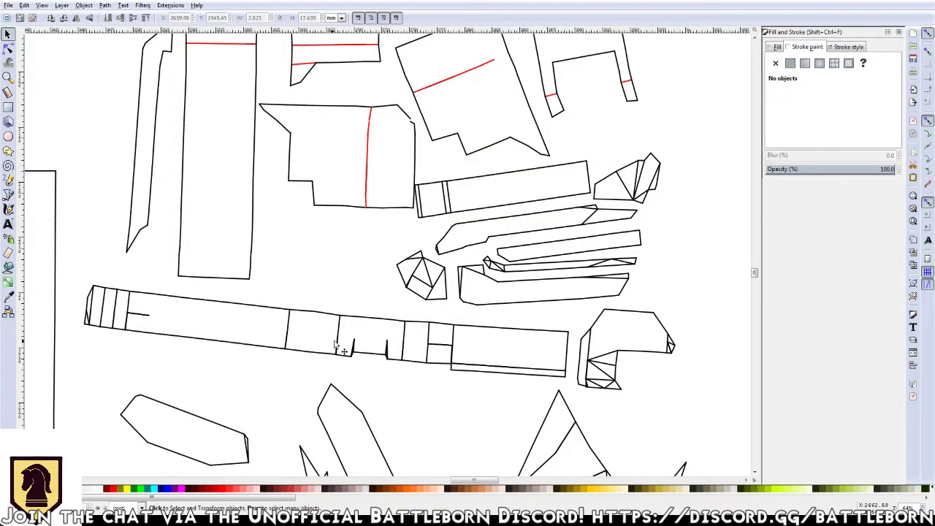
left_click(438, 350)
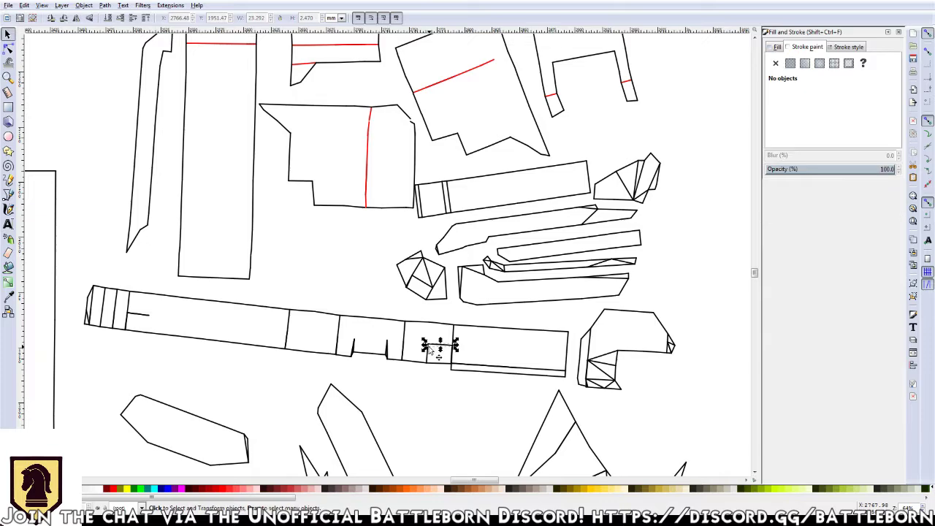
left_click(430, 351)
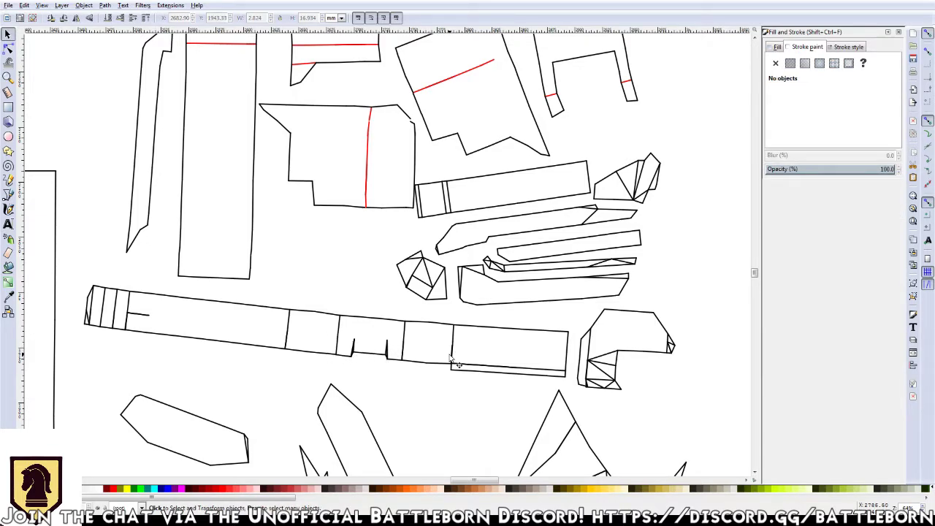
left_click(405, 352)
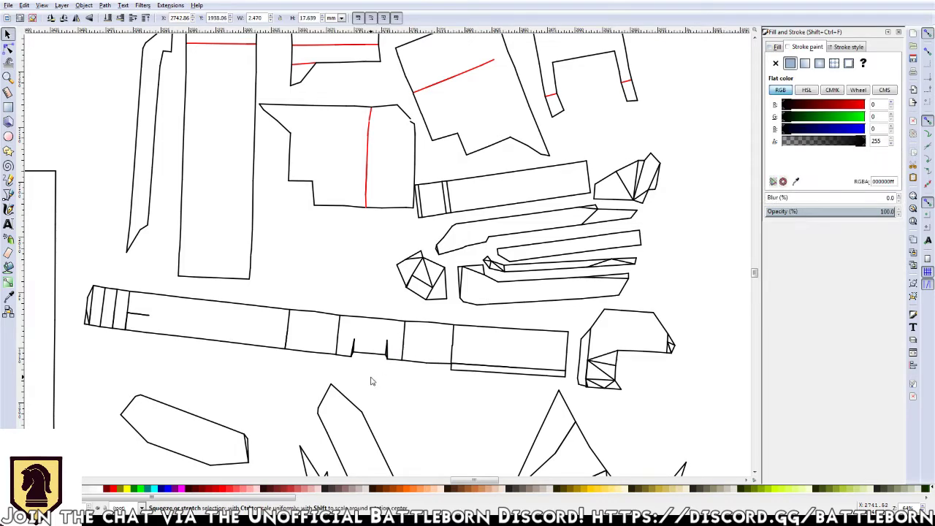
left_click(373, 382)
left_click(291, 342)
left_click(296, 361)
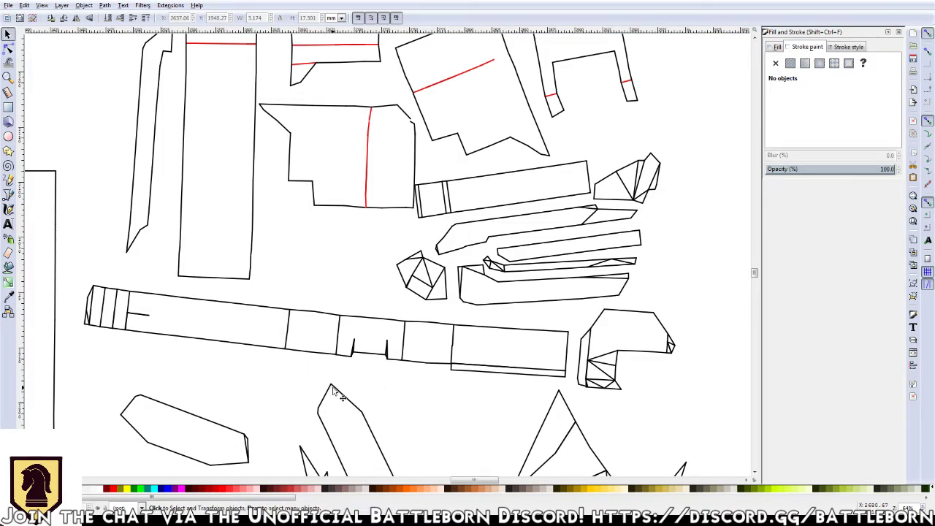
left_click(355, 348)
left_click(360, 352)
left_click(355, 348)
key("Delete")
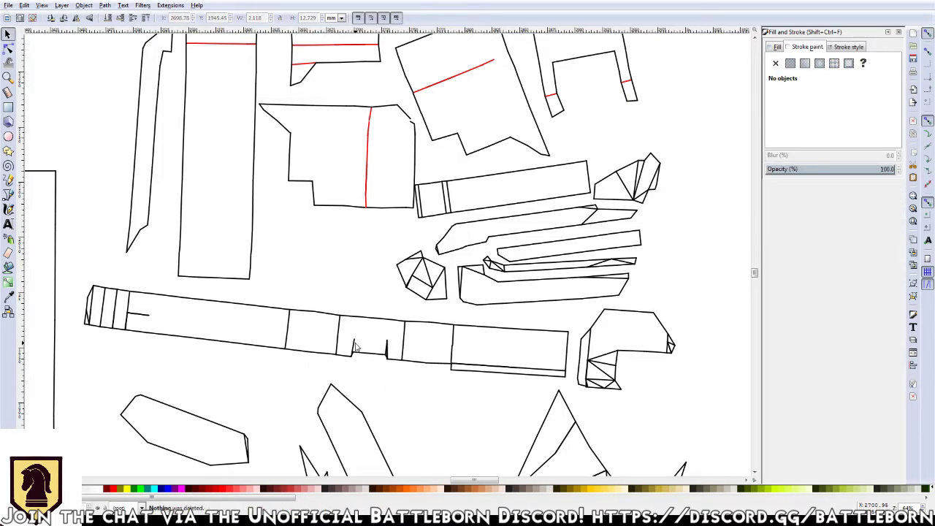
Delete the small stray line near the long strip's left end
left_click(353, 344)
left_click(373, 351)
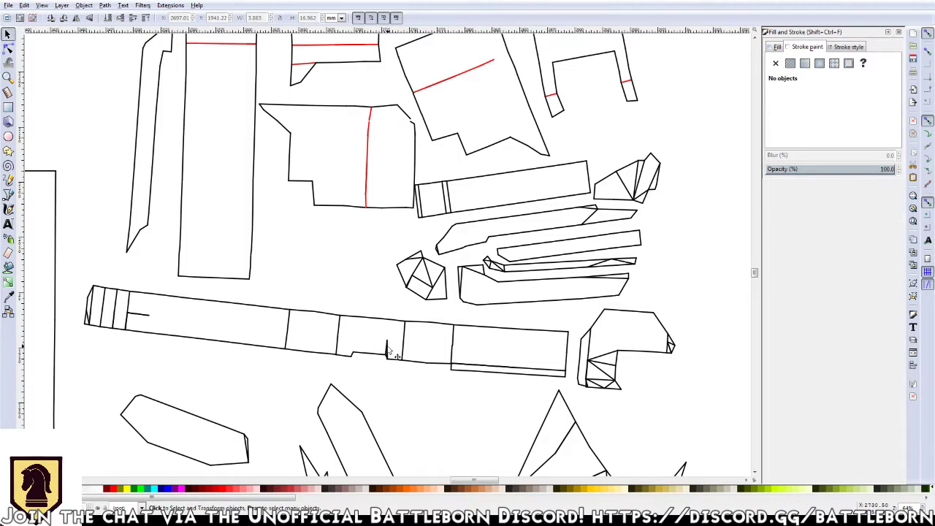
left_click(387, 349)
left_click(390, 355)
left_click(133, 314)
left_click(132, 319)
left_click(130, 318)
left_click(130, 319)
left_click(130, 320)
left_click(132, 319)
left_click(130, 318)
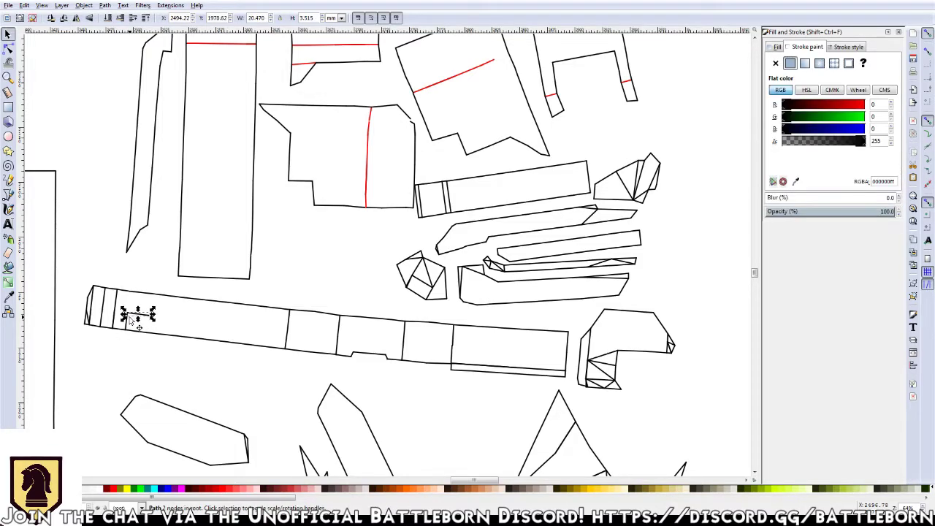
left_click(132, 320)
left_click(130, 318)
key("Delete")
Delete the remaining short vertical lines at the strip's left end
left_click(117, 315)
key("Delete")
left_click(115, 313)
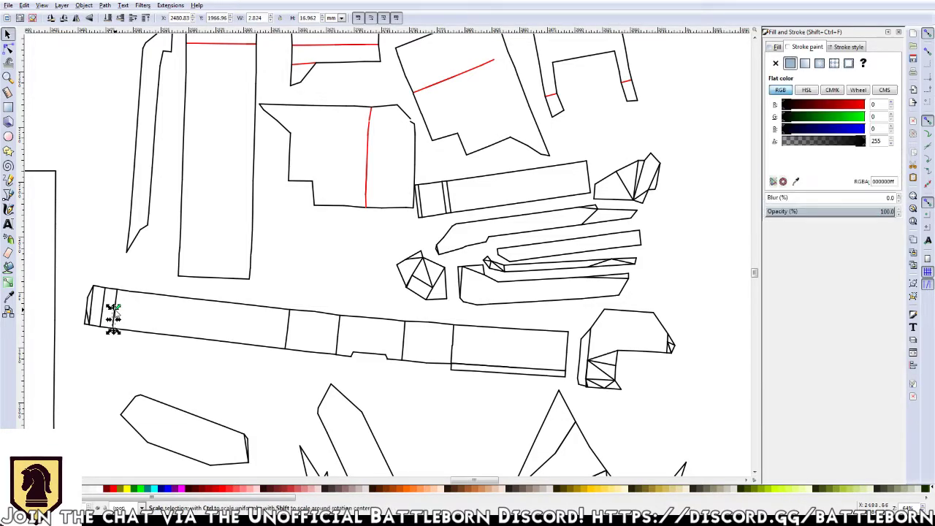
key("Delete")
left_click(108, 312)
key("Delete")
left_click(104, 312)
key("Delete")
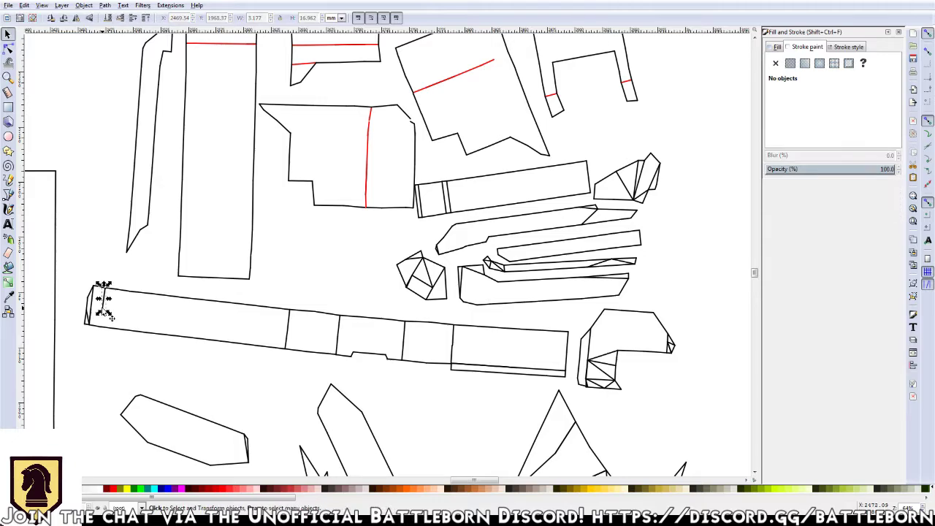
left_click(91, 314)
key("Delete")
left_click(94, 319)
key("Delete")
key("Delete")
left_click(90, 319)
key("Delete")
Rotate and zoom the Pepakura 3D model onto the U-shaped long strip part
key("alt+Tab")
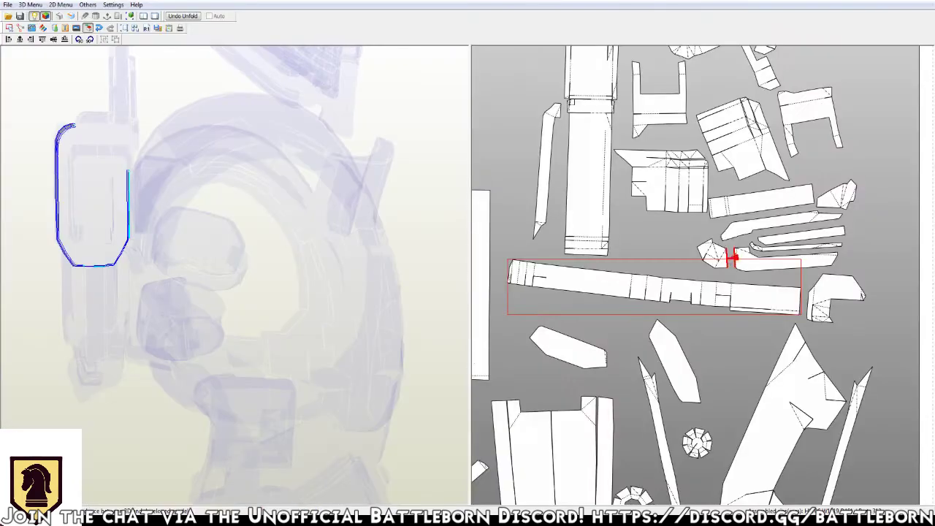
mouse_move(219, 255)
left_mouse_down()
mouse_move(380, 256)
mouse_move(409, 307)
left_mouse_up()
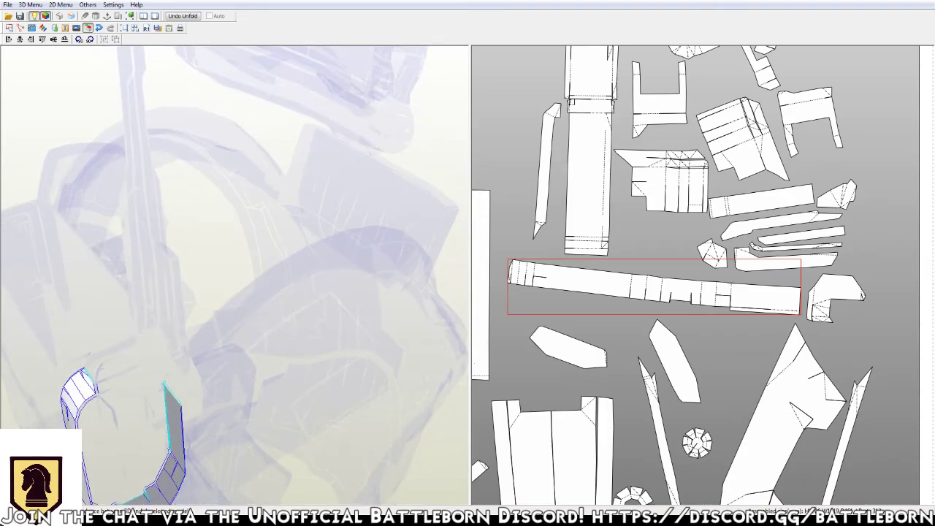
left_click_drag(88, 409, 190, 344)
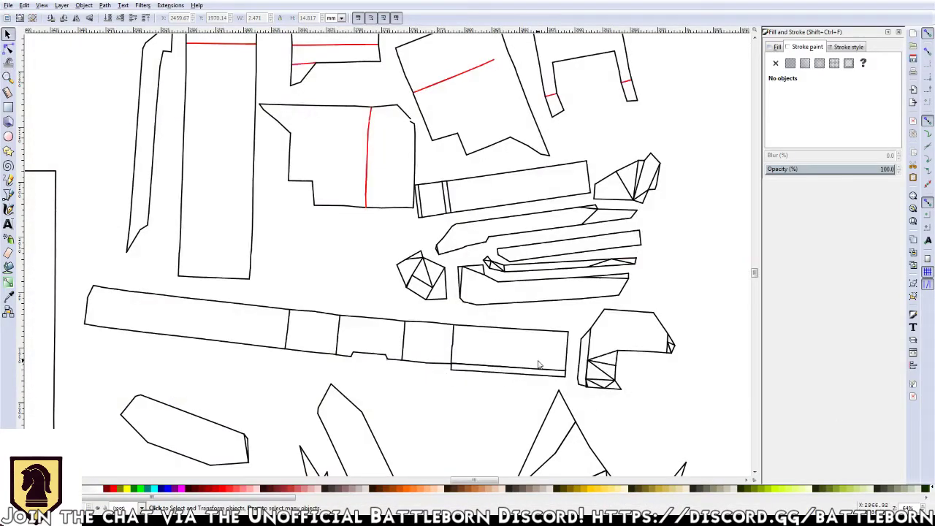
Remove the extra short line under the long strip's right end
left_click(555, 371)
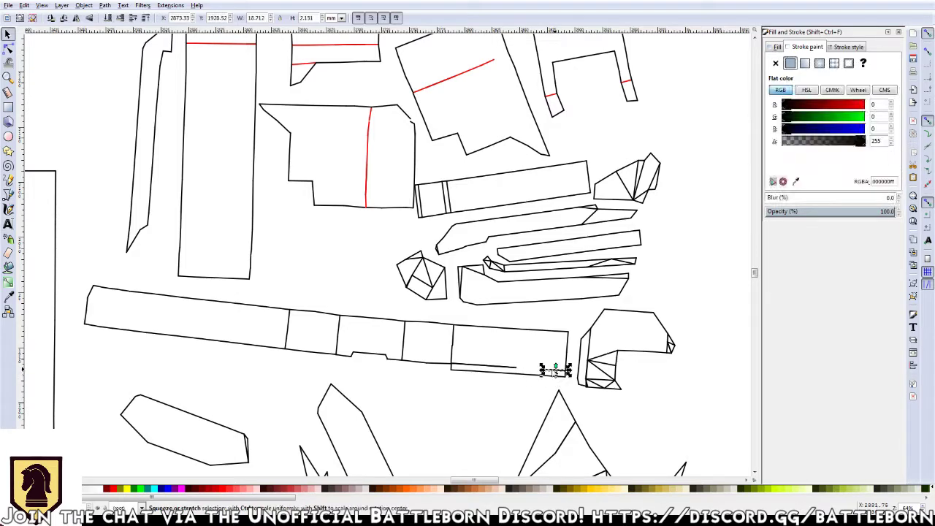
key("Escape")
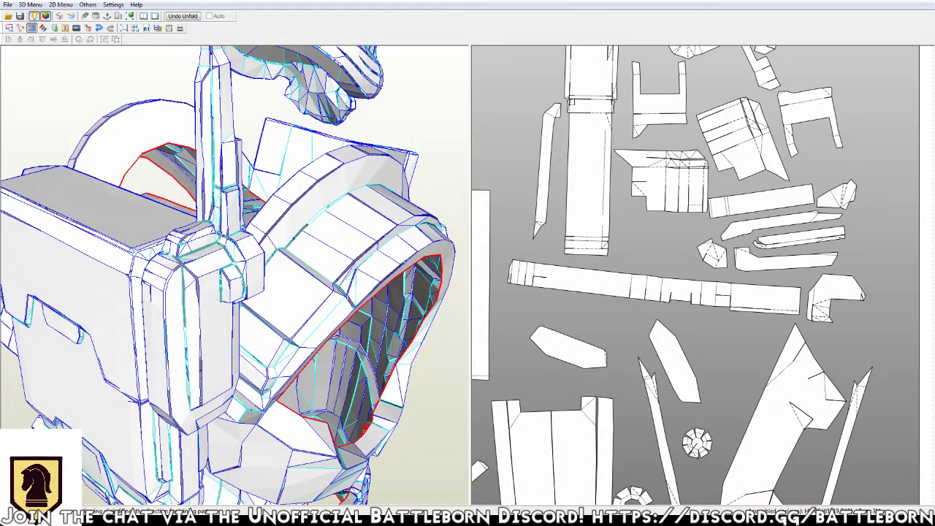
Move the thin sliver part off the layout onto the blank print page
left_click(8, 28)
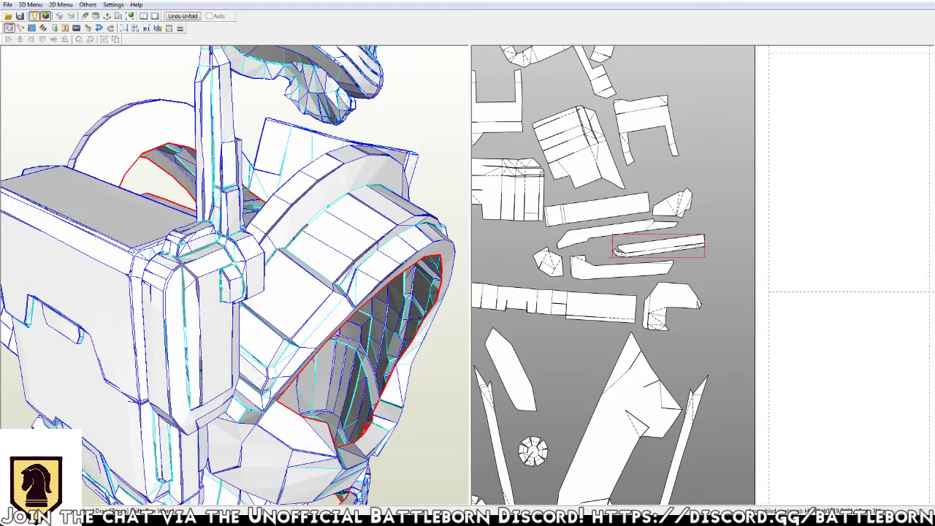
left_click_drag(635, 247, 821, 233)
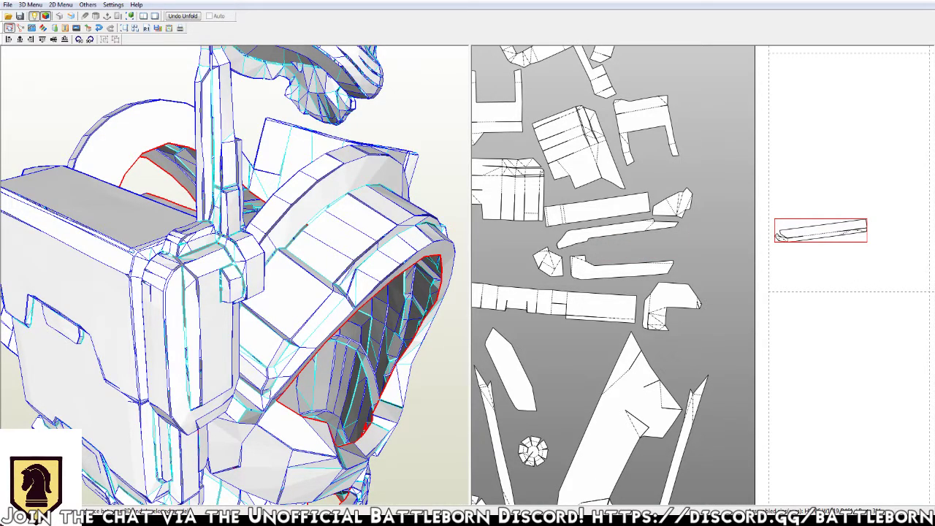
left_click(86, 28)
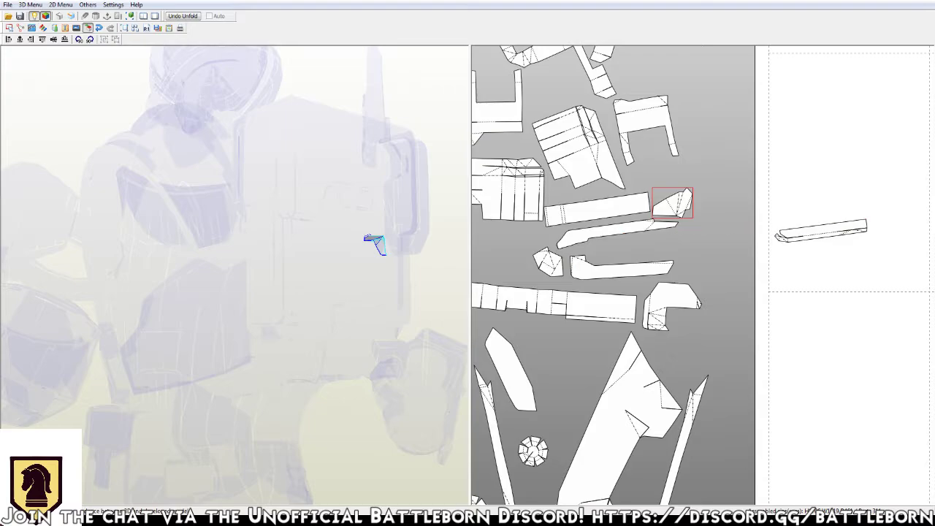
Drag the small boxed part up toward the page edge
left_click_drag(672, 203, 745, 127)
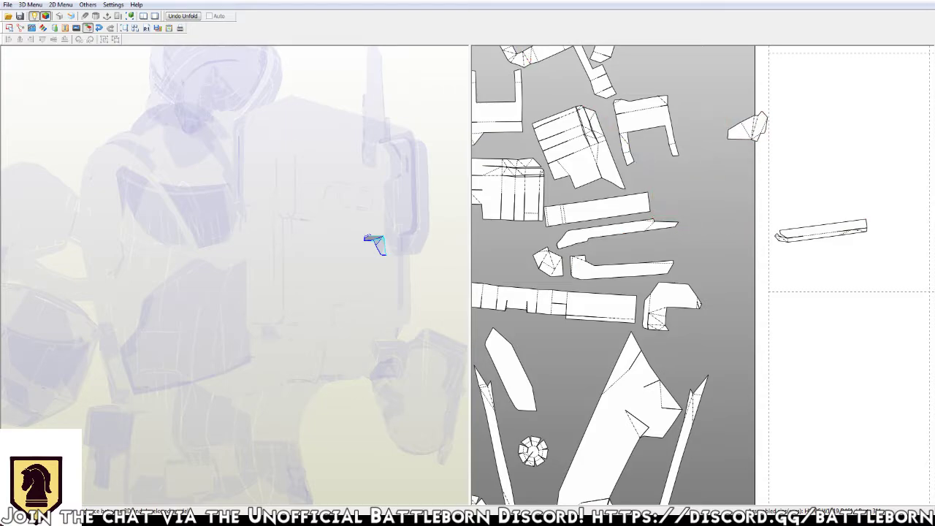
scroll(614, 277, "up", 4)
scroll(612, 275, "down", 3)
scroll(612, 275, "down", 3)
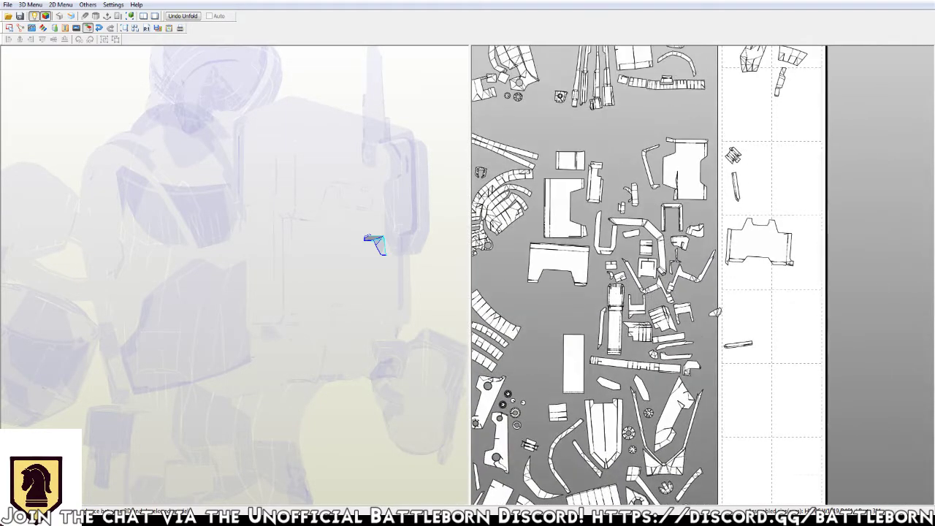
mouse_move(715, 353)
left_mouse_down()
mouse_move(672, 209)
mouse_move(713, 90)
mouse_move(707, 65)
left_mouse_up()
Zoom and pan around the unfolded layout to inspect the parts
scroll(712, 90, "up", 3)
scroll(614, 314, "up", 3)
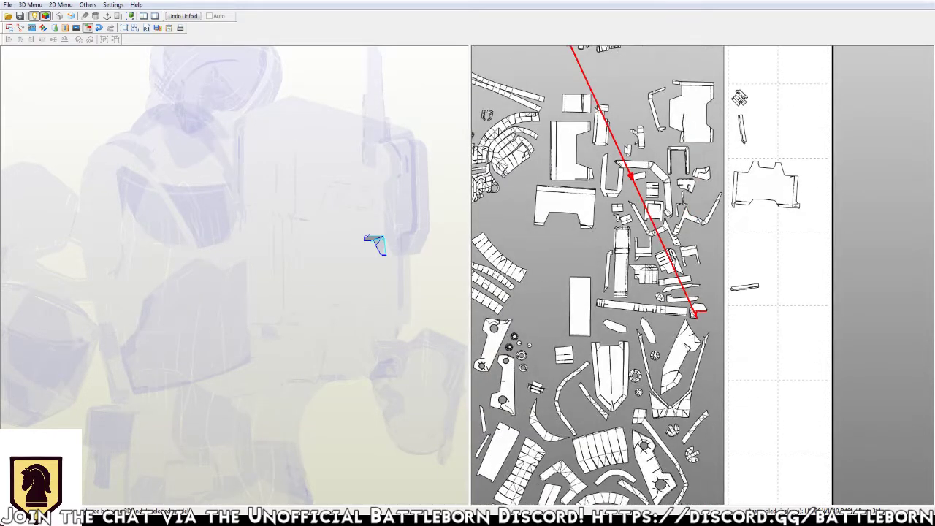
scroll(695, 319, "up", 3)
scroll(704, 278, "up", 2)
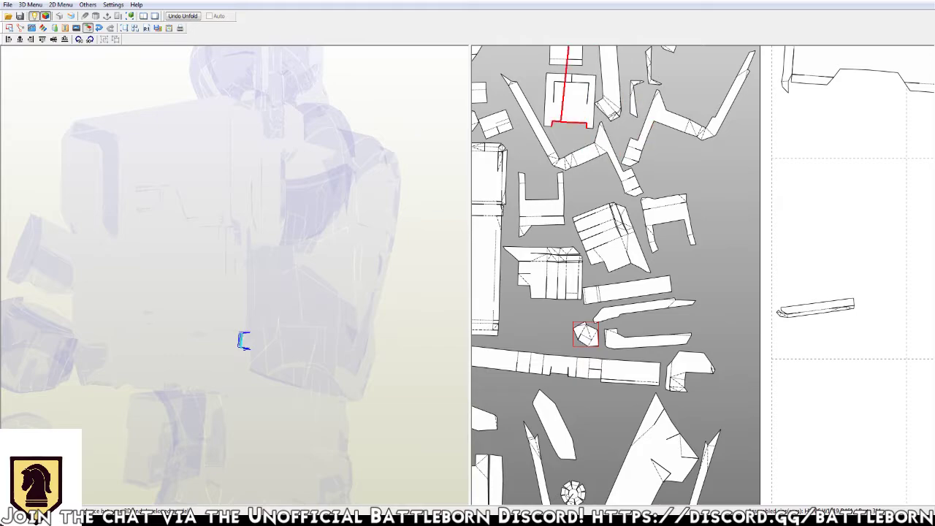
left_click_drag(615, 275, 637, 279)
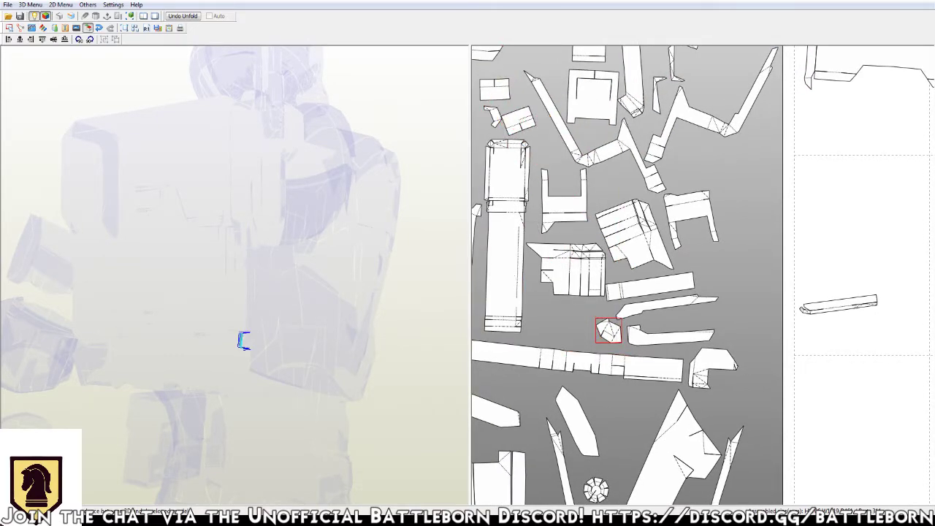
scroll(628, 278, "up", 2)
left_click_drag(629, 277, 626, 271)
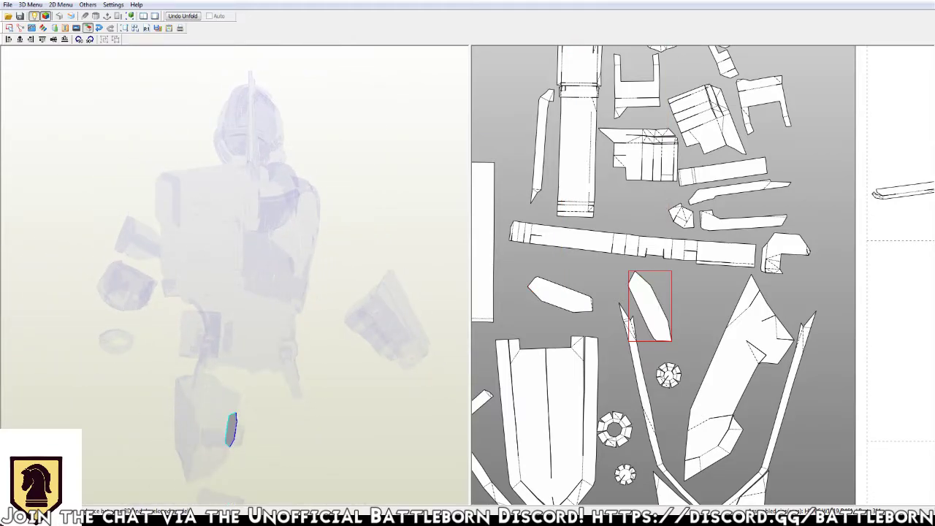
scroll(664, 276, "up", 1)
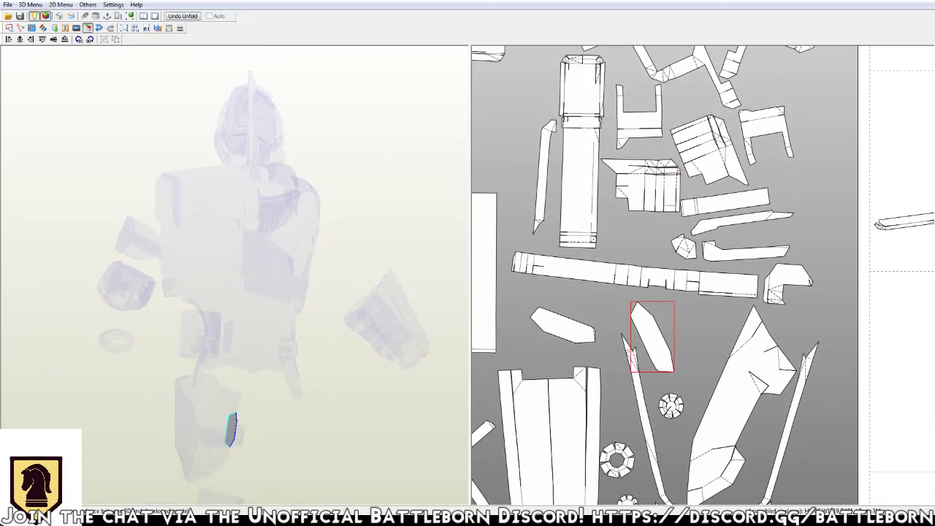
scroll(739, 349, "down", 1)
scroll(739, 349, "down", 1)
scroll(739, 350, "down", 1)
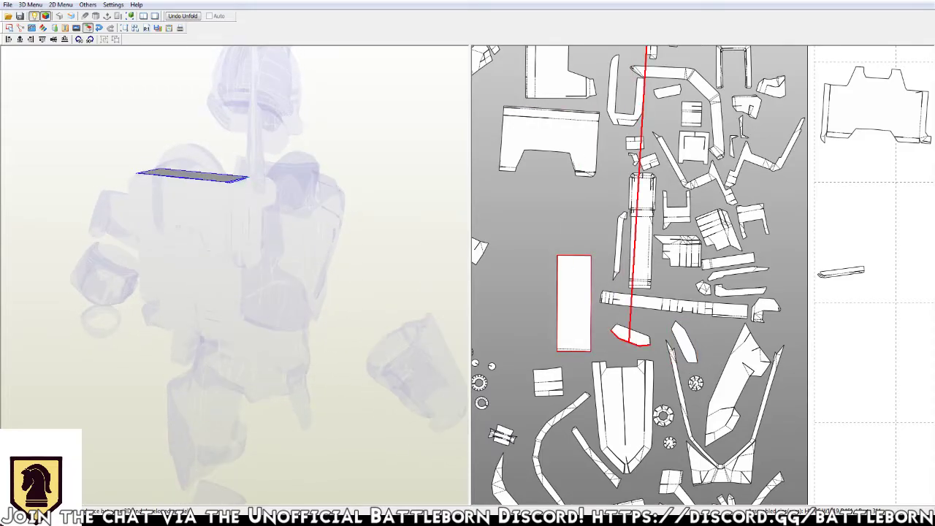
scroll(683, 276, "up", 1)
scroll(683, 275, "up", 1)
scroll(683, 275, "up", 1)
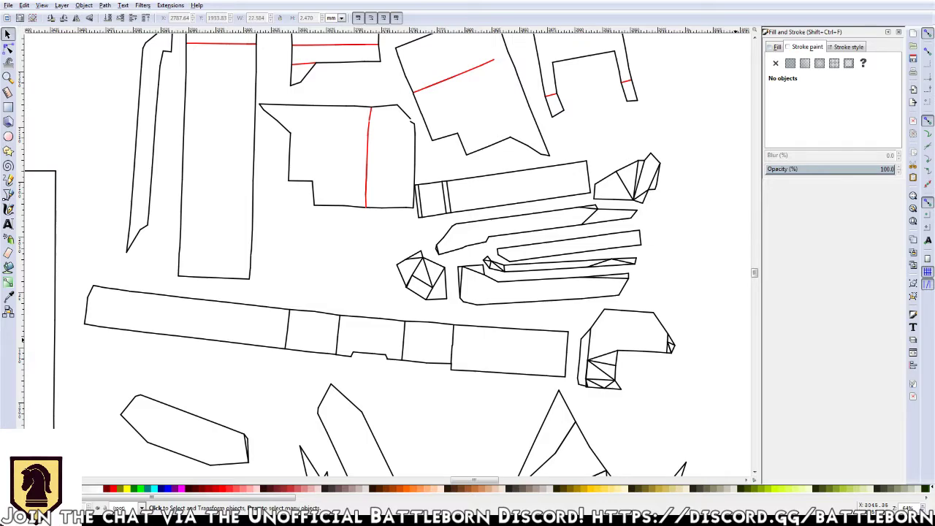
Select the small fold triangles inside the L-shaped piece
left_click(605, 363)
left_click(606, 365)
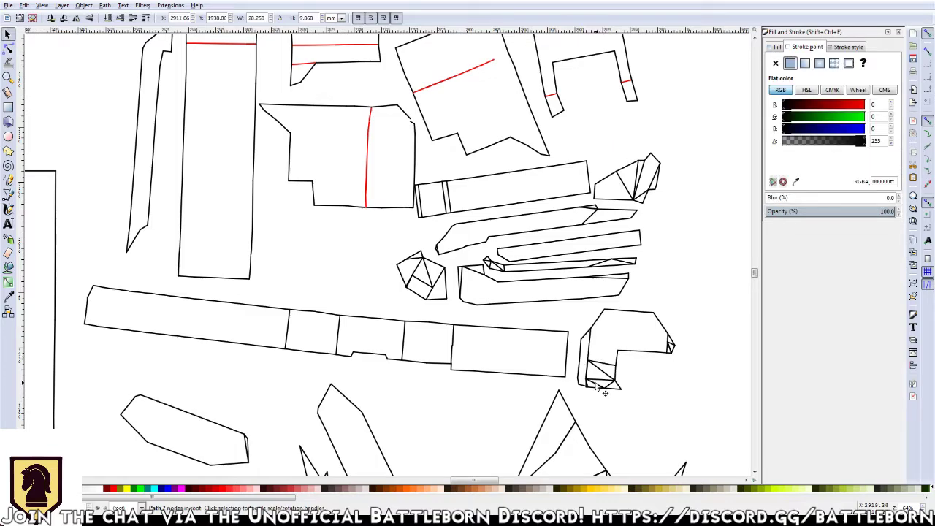
left_click(603, 371)
left_click(601, 370)
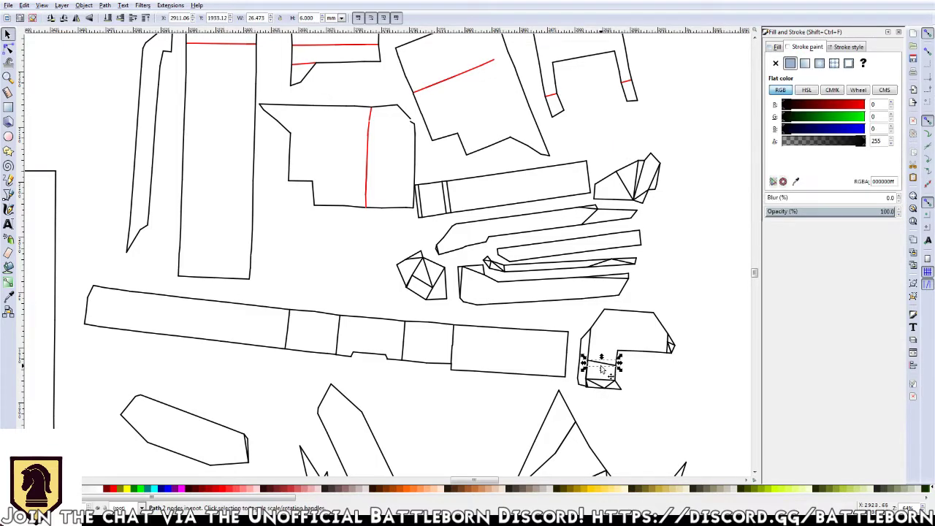
left_click_drag(605, 382, 602, 389)
left_click(604, 389)
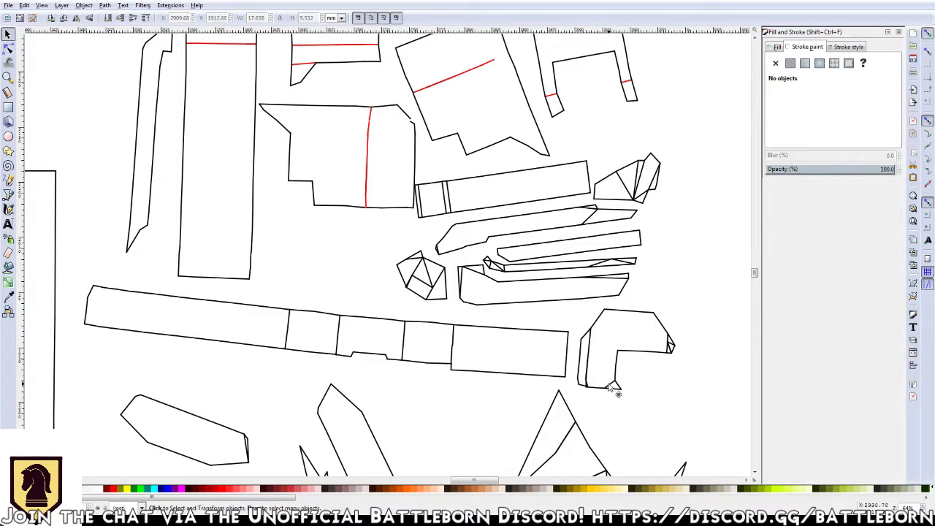
Pick out the stray short lines at the L-shape's tip and corner, then check Pepakura
left_click(673, 352)
left_click(667, 349)
left_click(674, 354)
left_click(674, 355)
left_click(669, 349)
left_click(650, 358)
left_click(590, 369)
left_click(593, 371)
left_click(588, 365)
left_click(590, 367)
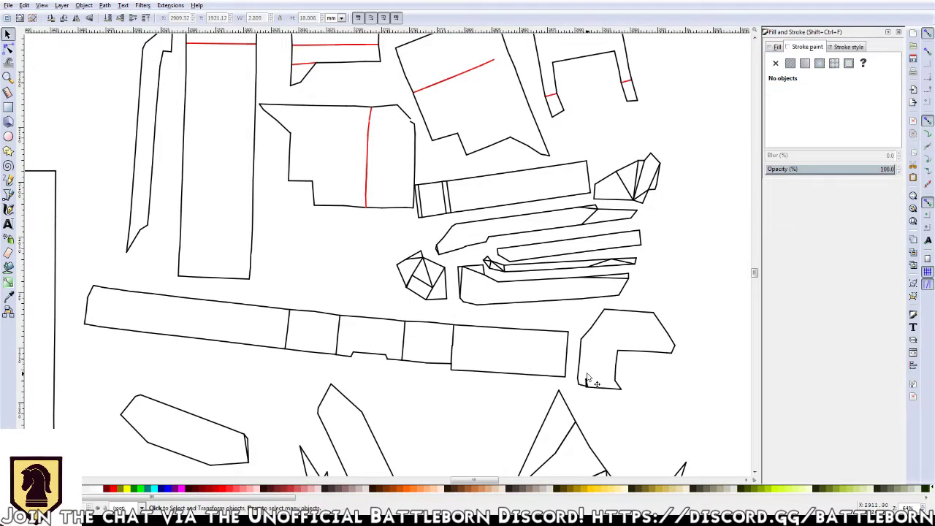
left_click(588, 365)
left_click(590, 367)
left_click(588, 366)
left_click(678, 378)
key("alt+Tab")
Select the interior lines of the small hexagonal piece
left_click(424, 286)
left_click(413, 268)
left_click(409, 257)
left_click(411, 275)
left_click(415, 263)
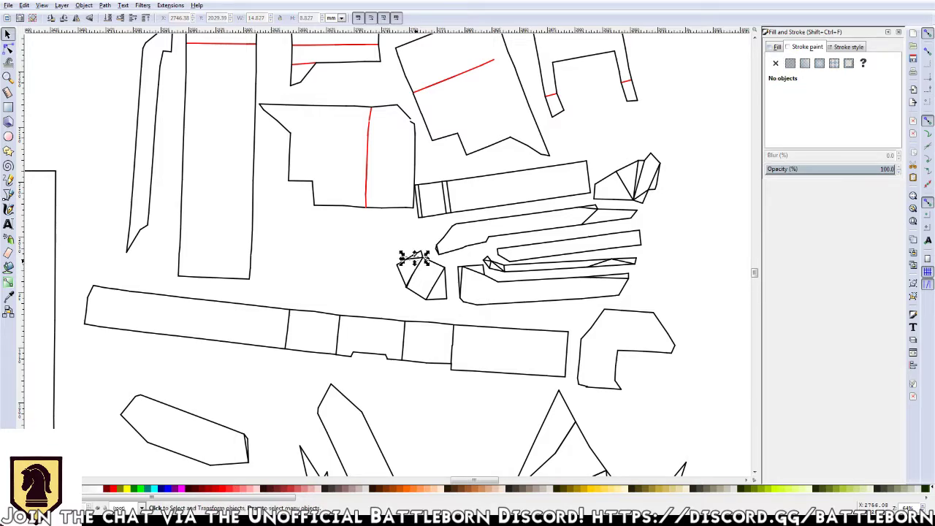
left_click(415, 272)
left_click(421, 293)
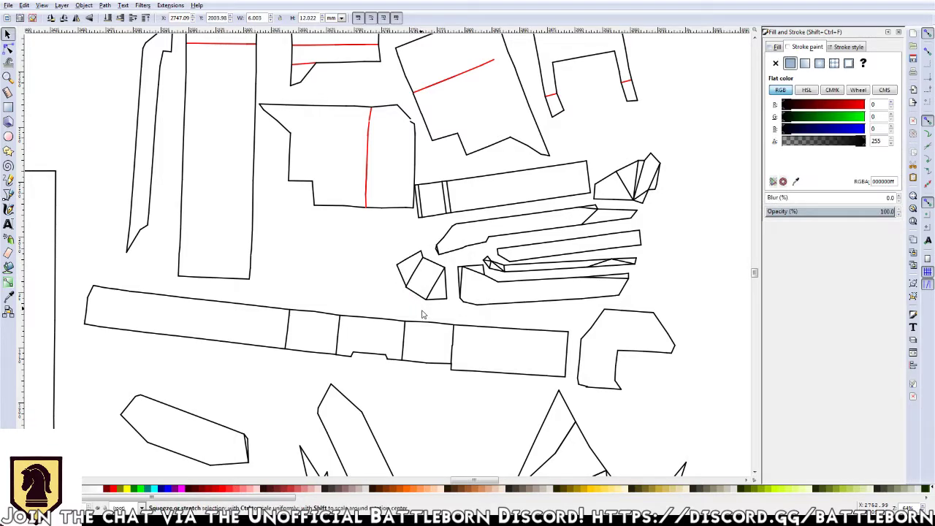
left_click(421, 318)
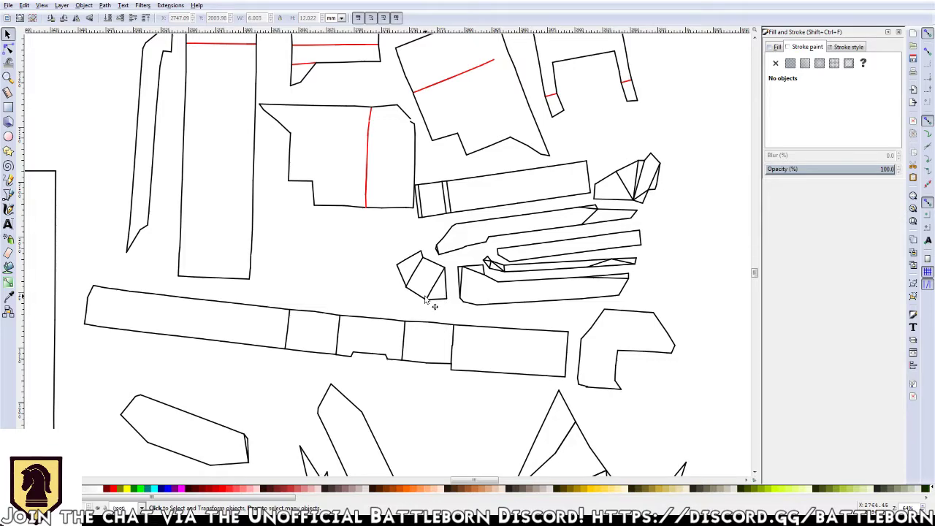
Delete the thin interior line in the long piece and a small stray fragment
left_click(620, 280)
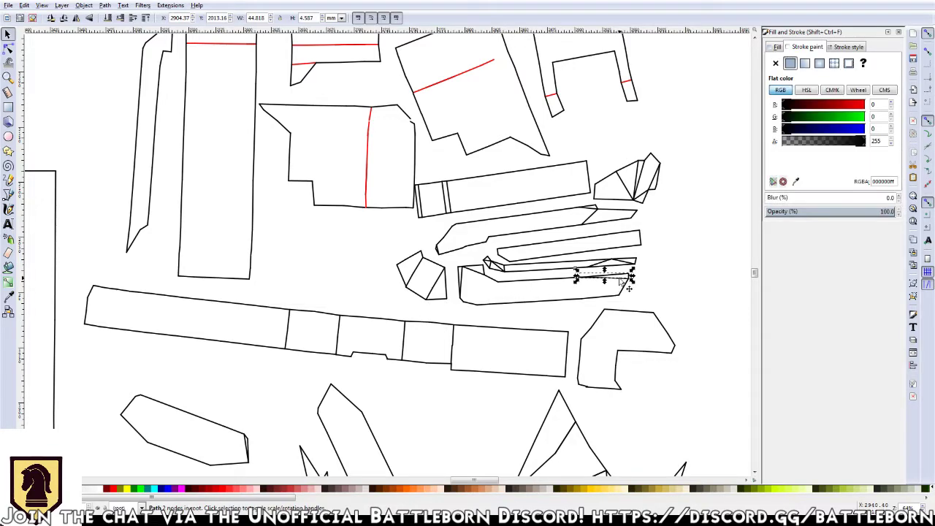
key("Escape")
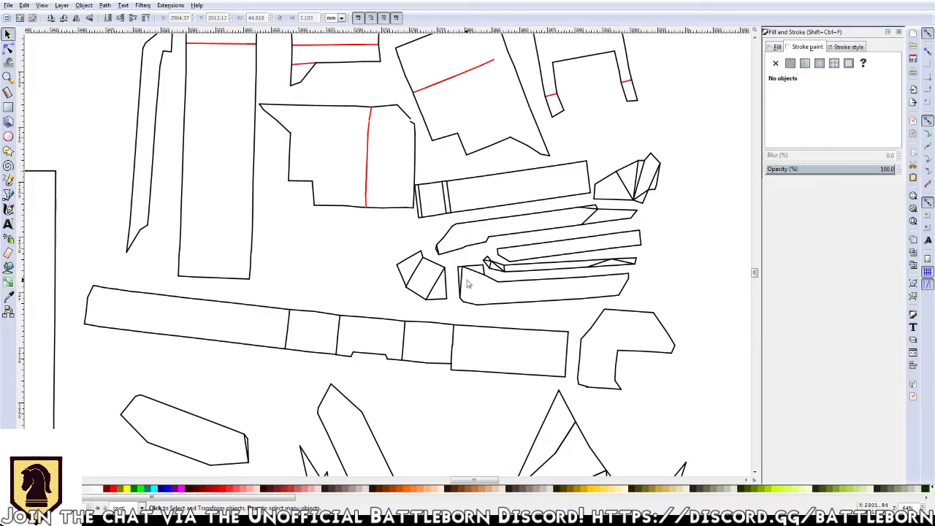
left_click(468, 281)
key("Escape")
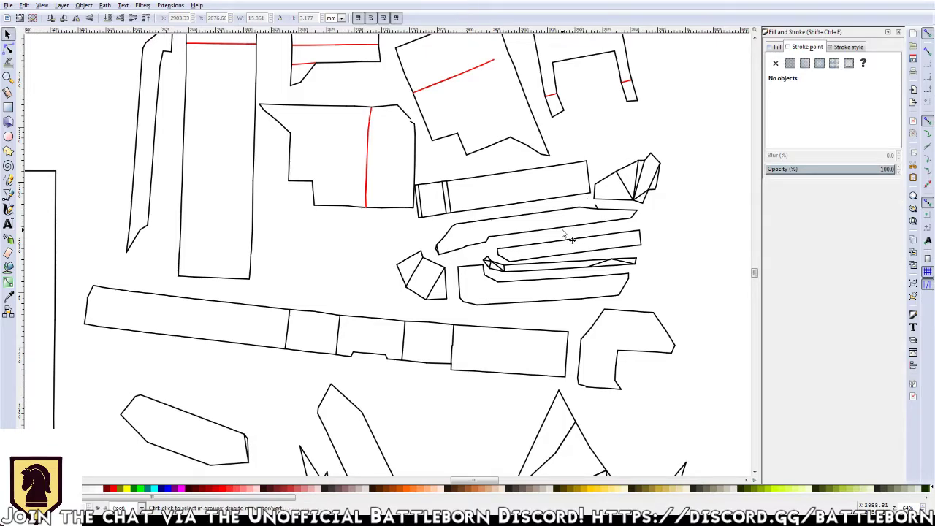
Select and inspect the small stray strokes near the hexagonal piece, then clear the selection
scroll(439, 252, "up", 1, "ctrl")
left_click(433, 250)
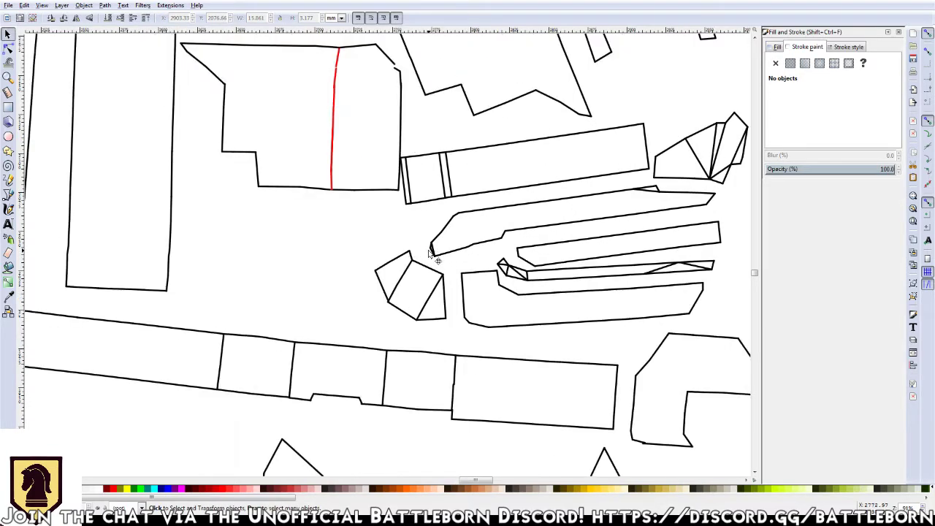
left_click(421, 259)
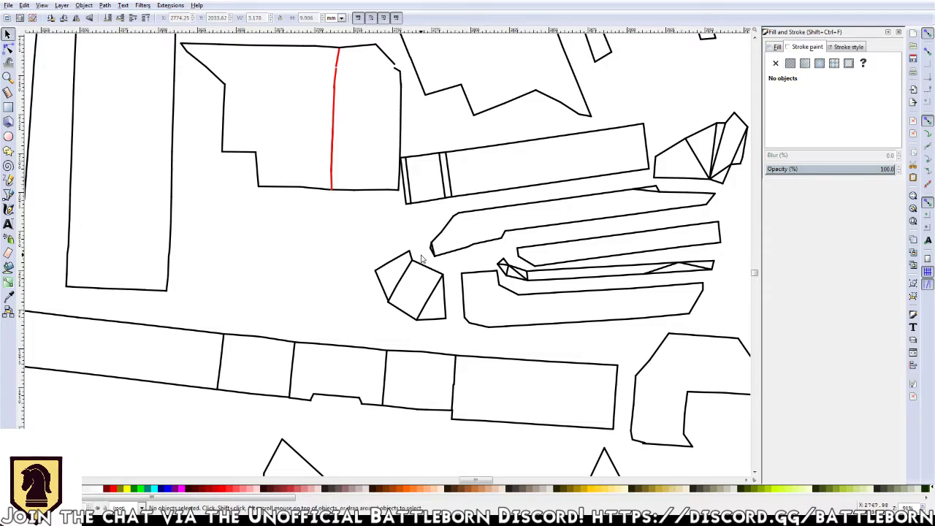
left_click(432, 250)
left_click(423, 260)
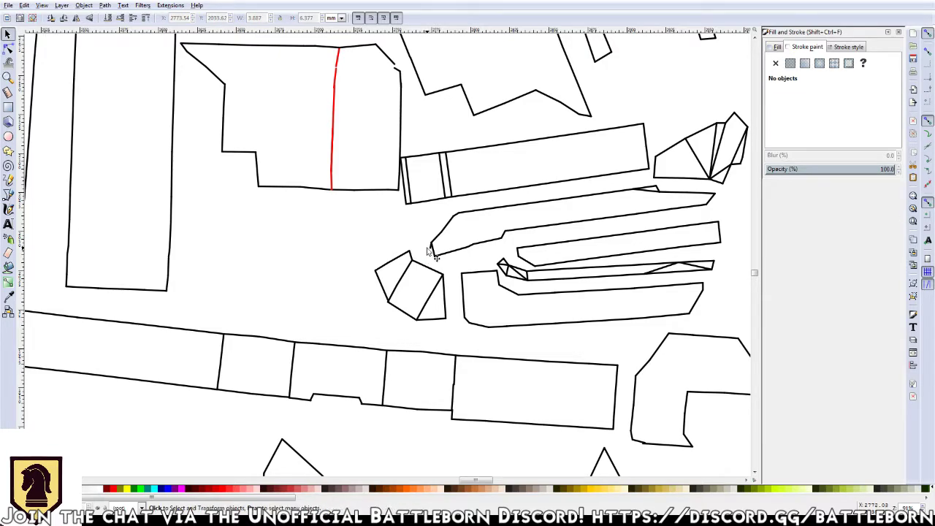
left_click(431, 250)
left_click(426, 258)
Delete the four interior lines of the small right-hand piece
left_click_drag(649, 197, 557, 248)
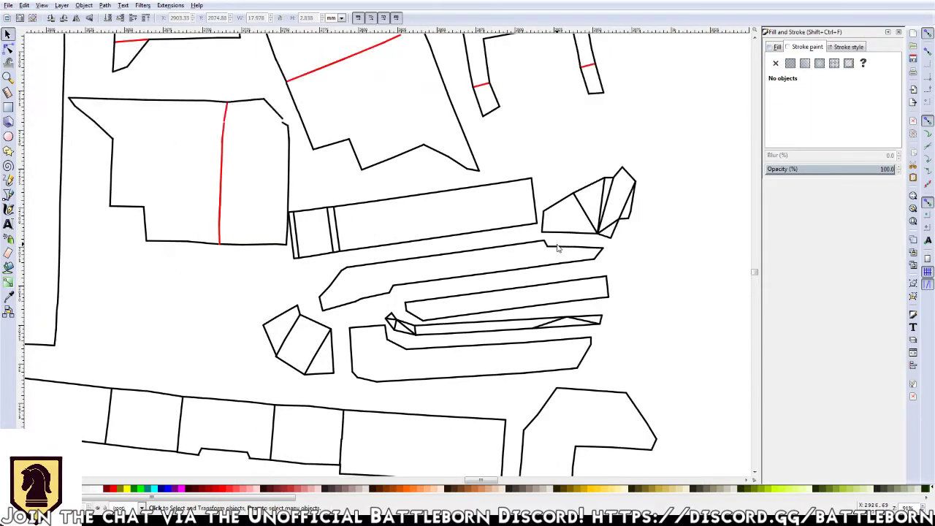
left_click(590, 219)
key("Delete")
left_click(600, 212)
key("Delete")
left_click(615, 226)
key("Delete")
left_click(626, 203)
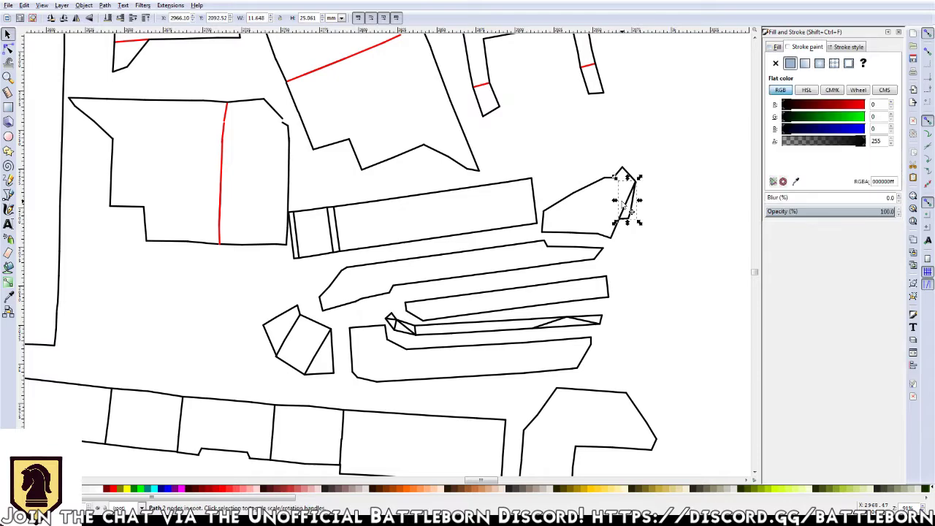
key("Delete")
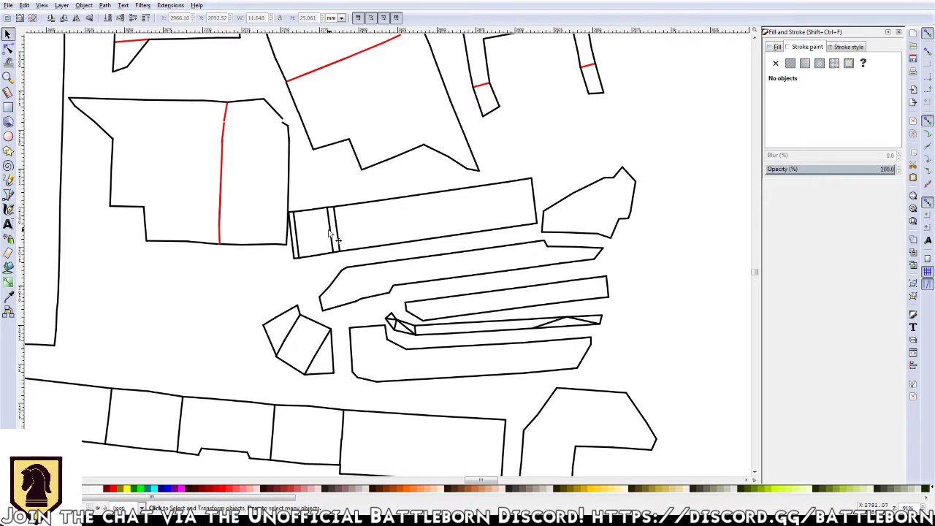
Delete the long rectangle's duplicate line and make its two end fold lines red (R 255)
left_click(299, 239)
key("Delete")
left_click(341, 236)
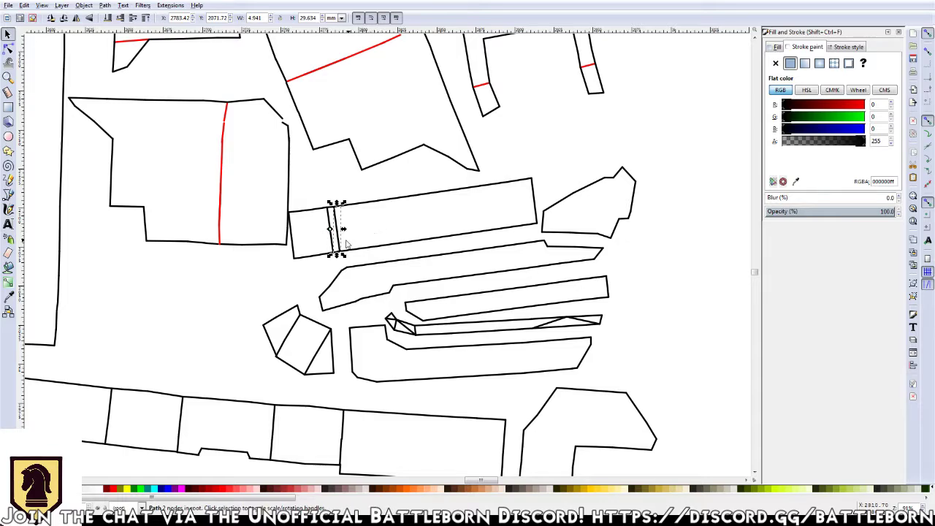
left_click(327, 233, "shift")
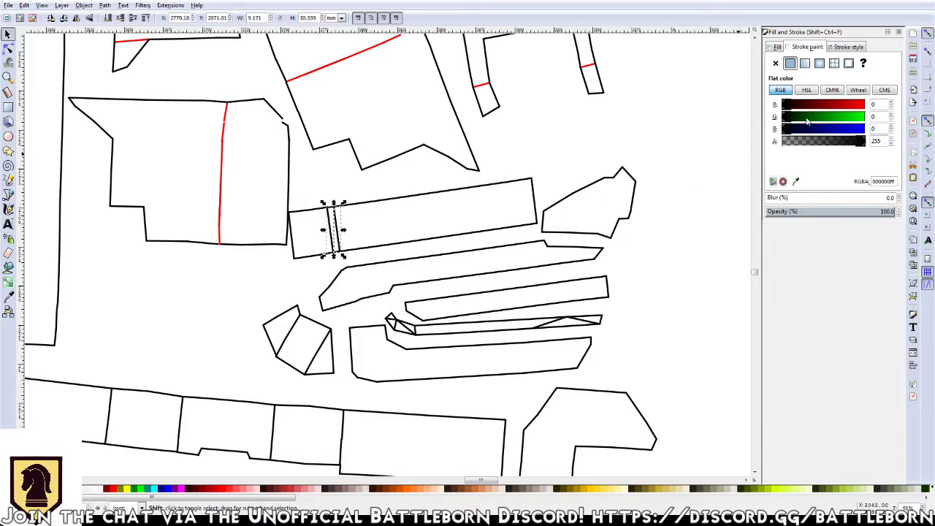
left_click_drag(813, 104, 868, 105)
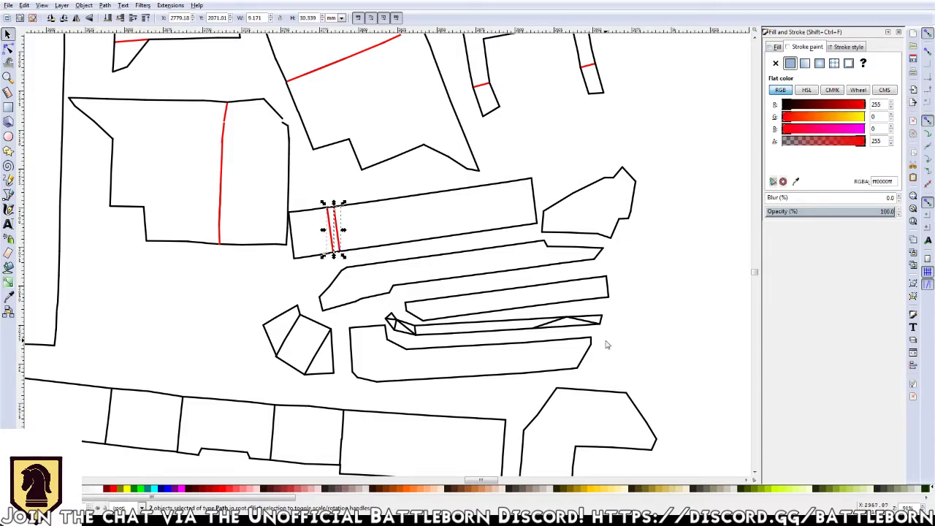
Delete the stray thin lines inside the slivers and the small triangle
left_click_drag(626, 275, 490, 336)
left_click(490, 336)
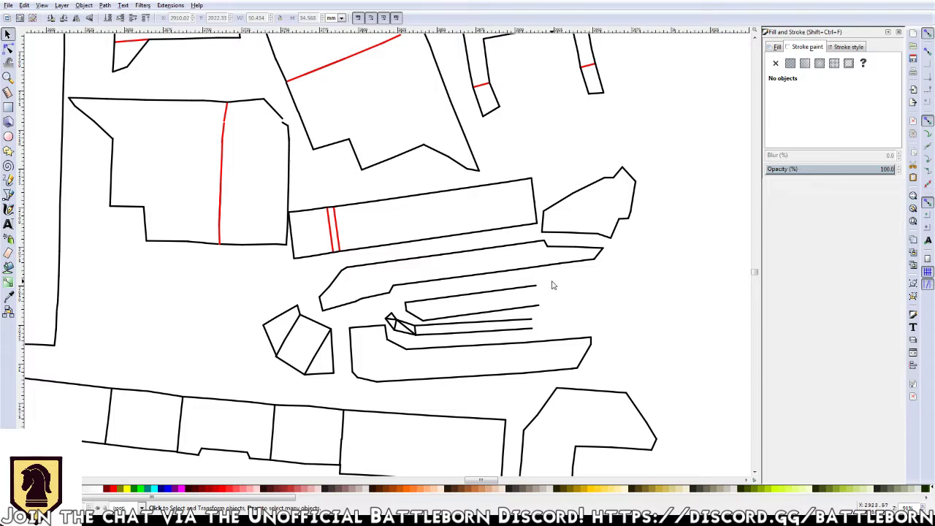
left_click_drag(552, 281, 447, 336)
key("Delete")
left_click_drag(485, 296, 399, 344)
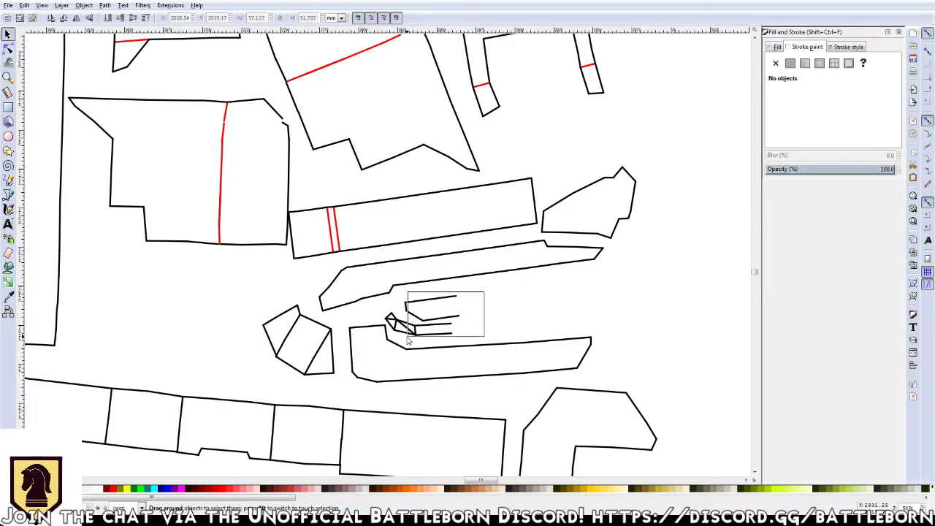
key("Delete")
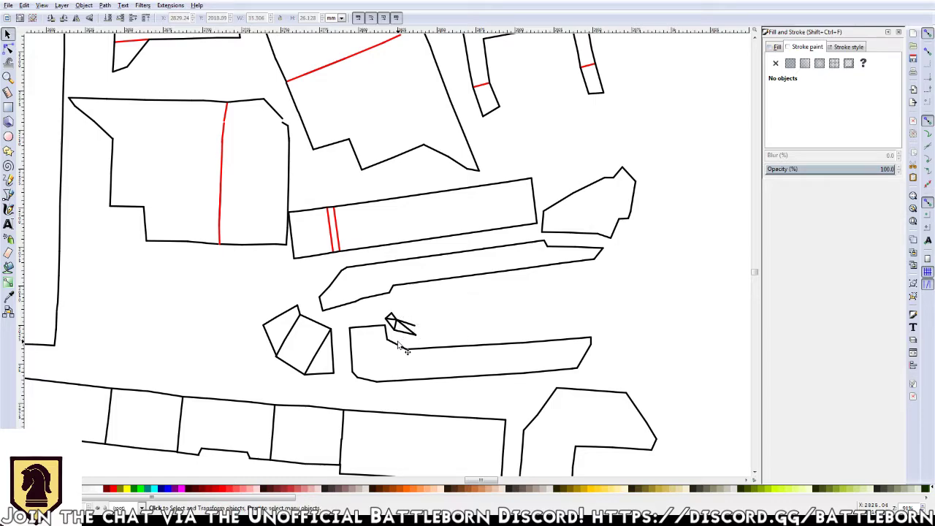
mouse_move(435, 342)
left_mouse_down()
mouse_move(388, 307)
mouse_move(387, 332)
mouse_move(380, 307)
left_mouse_up()
key("Delete")
Delete the leftover arrow fragment and make the pentagon's interior lines red (R 255)
key("Delete")
left_click(393, 320)
key("Delete")
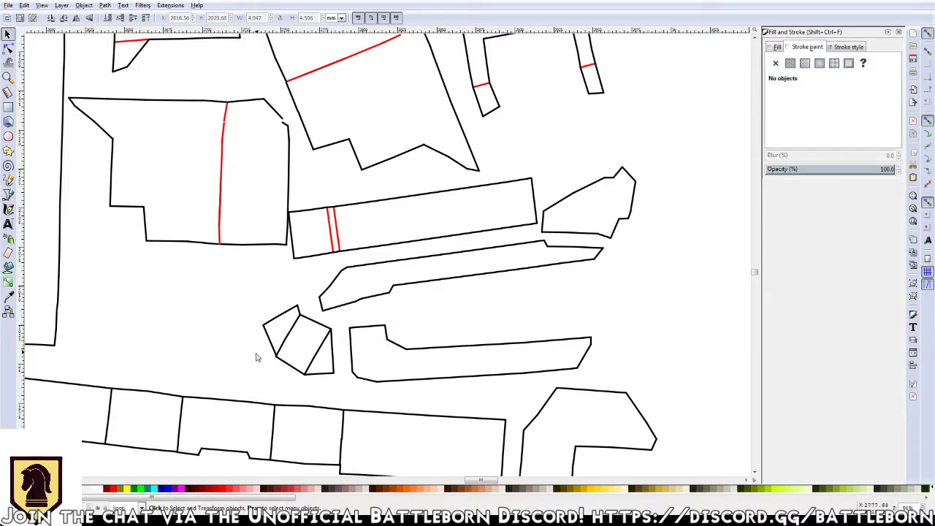
left_click(284, 340)
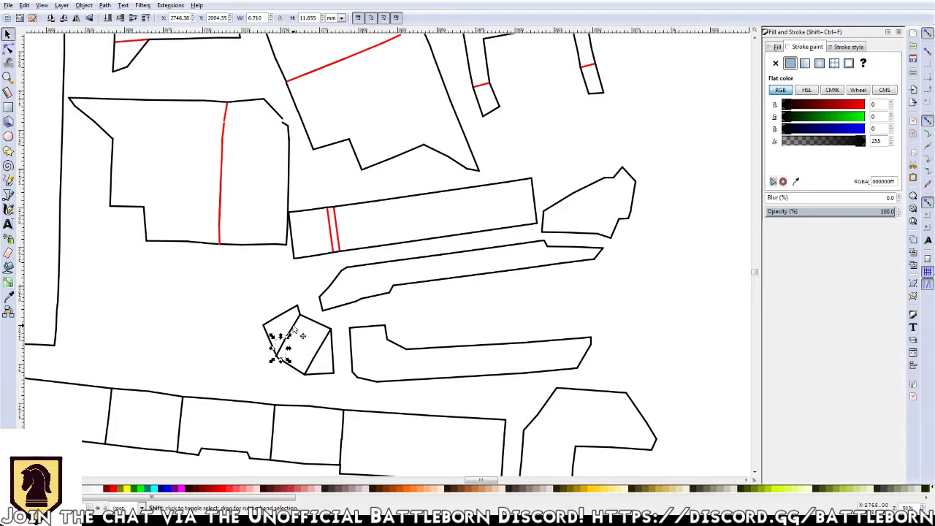
left_click(307, 349, "shift")
left_click(318, 371, "shift")
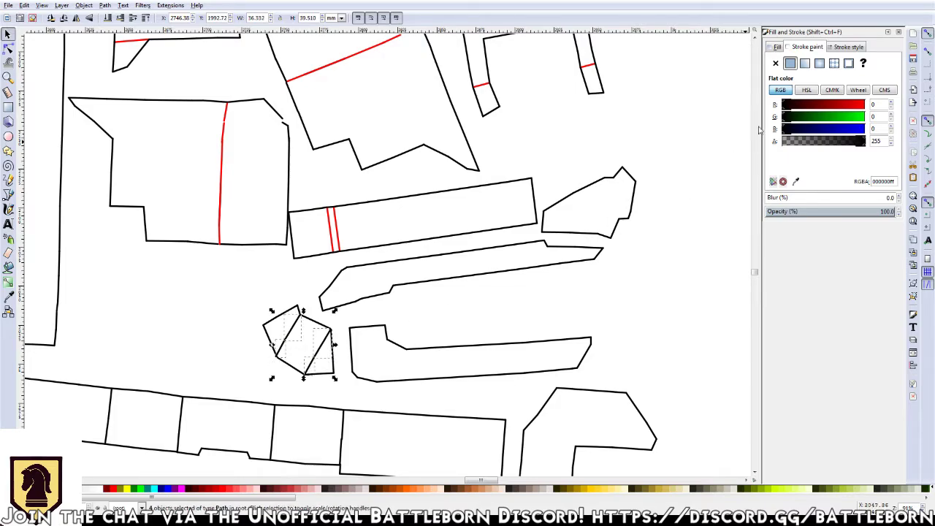
left_click_drag(800, 109, 884, 104)
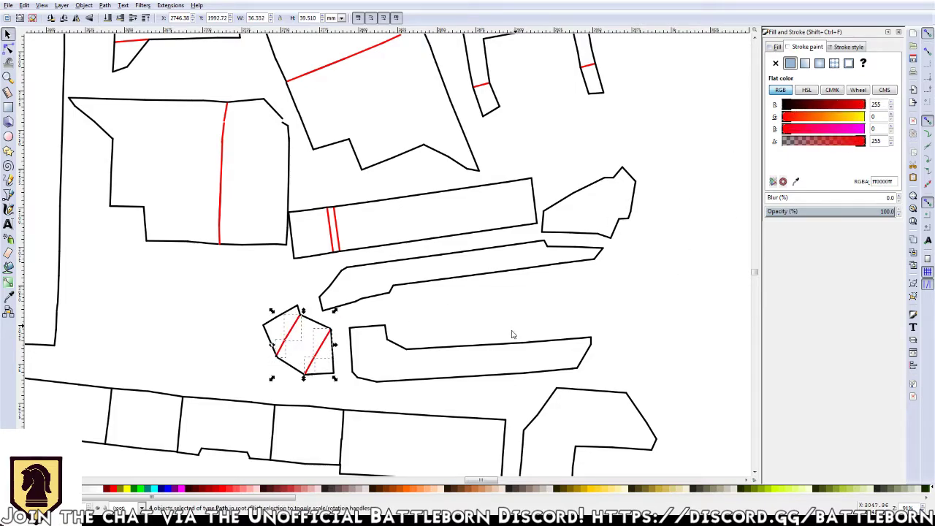
Group the long rectangle's 20 paths and, separately, the sliver piece's paths
scroll(497, 359, "down", 3)
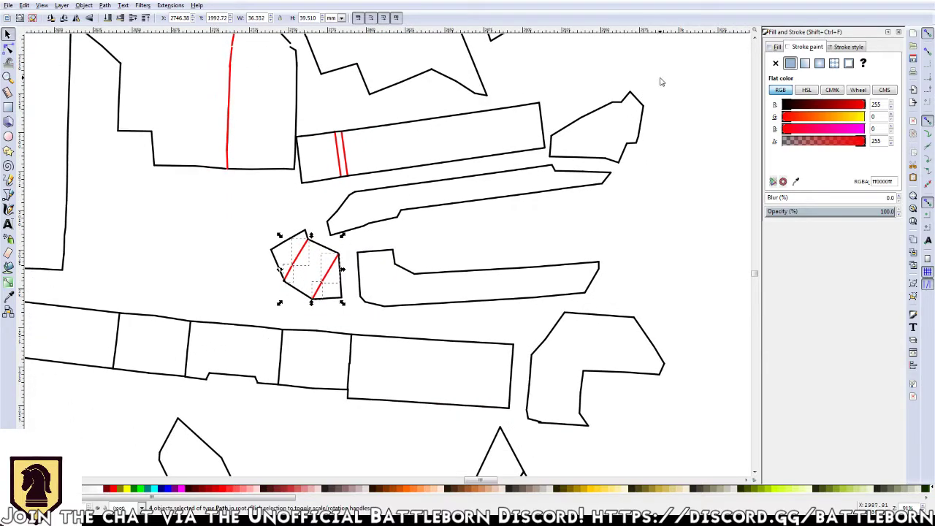
left_click_drag(661, 82, 551, 170)
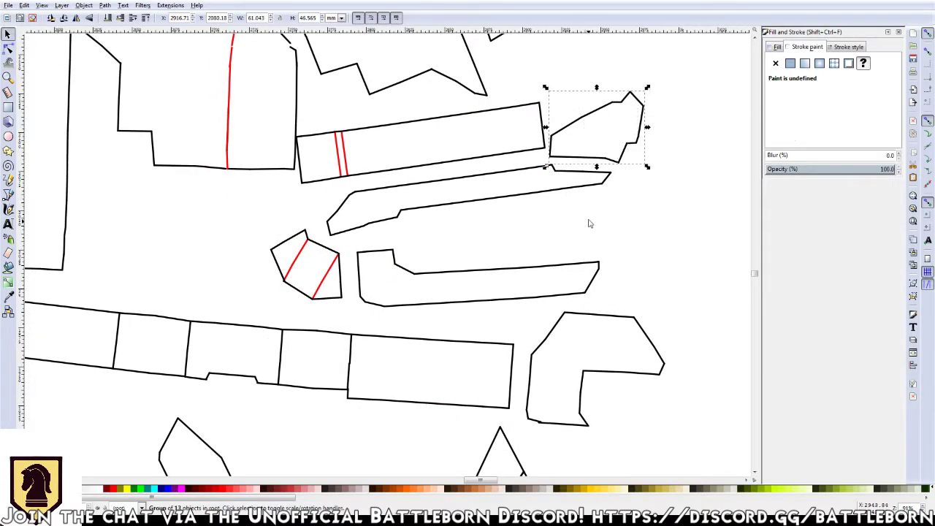
left_click(578, 78)
left_click_drag(563, 96, 291, 194)
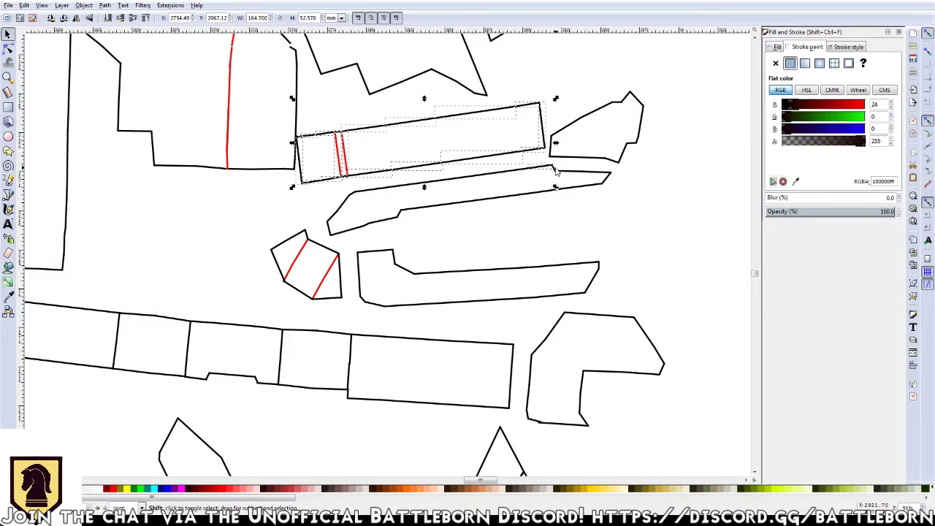
left_click(552, 176, "shift")
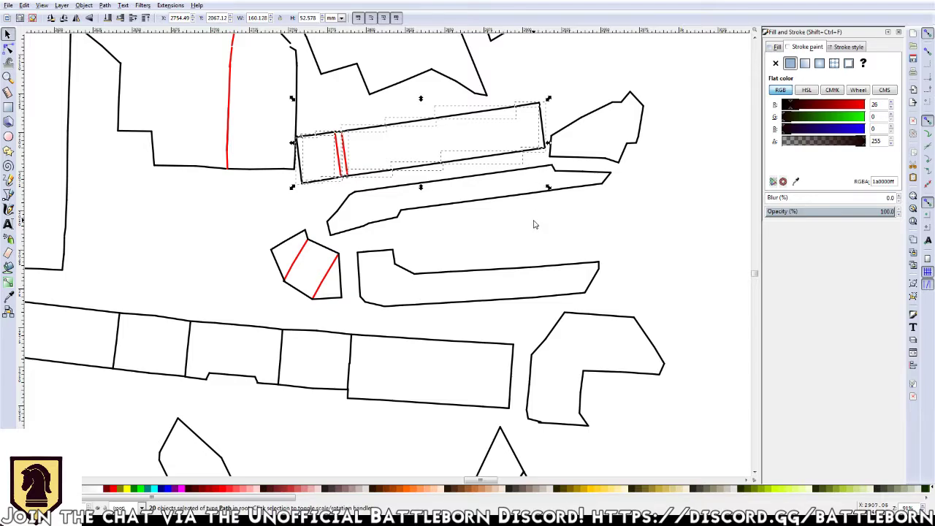
key("ctrl+g")
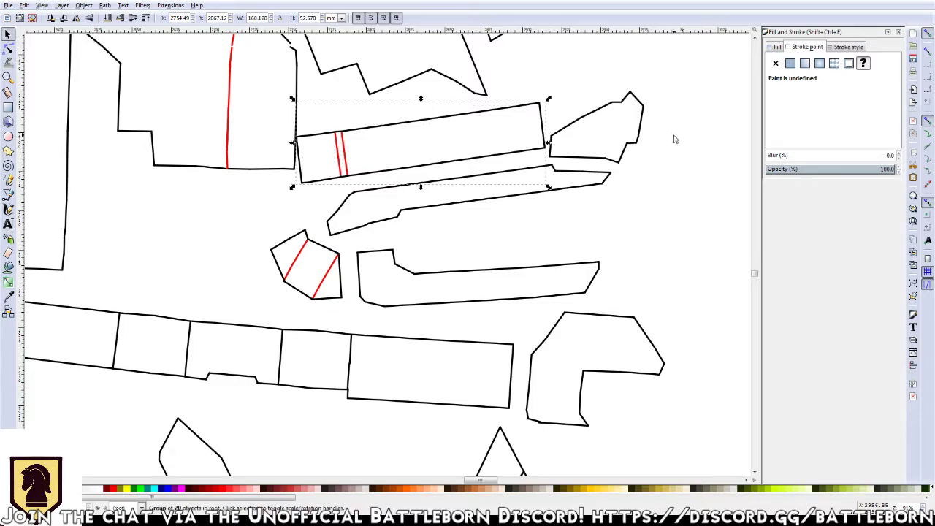
left_click_drag(674, 136, 323, 241)
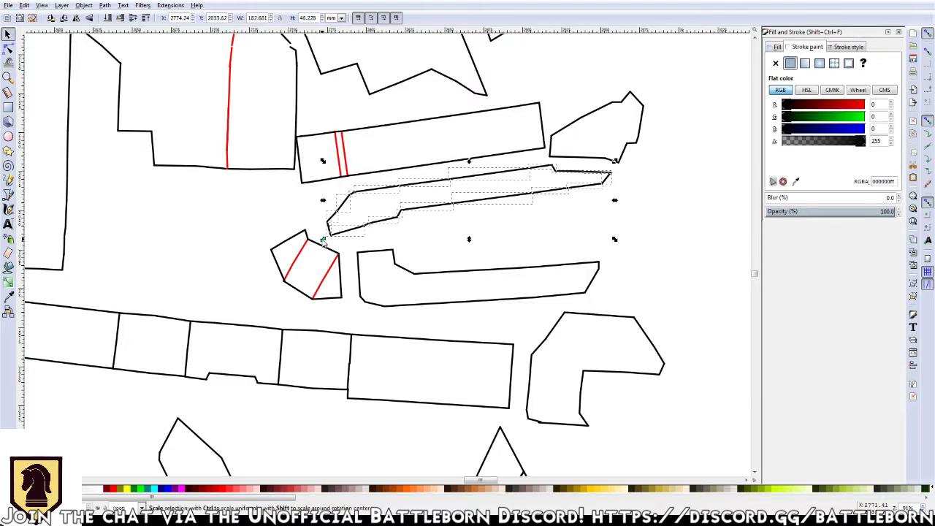
key("ctrl+g")
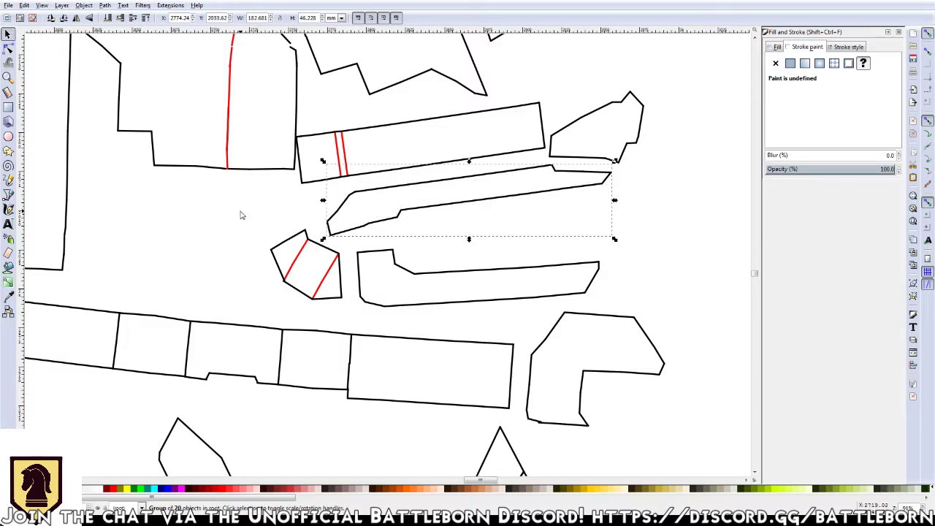
Make the long bottom strip's four fold lines red (R 255)
left_click_drag(256, 210, 351, 310)
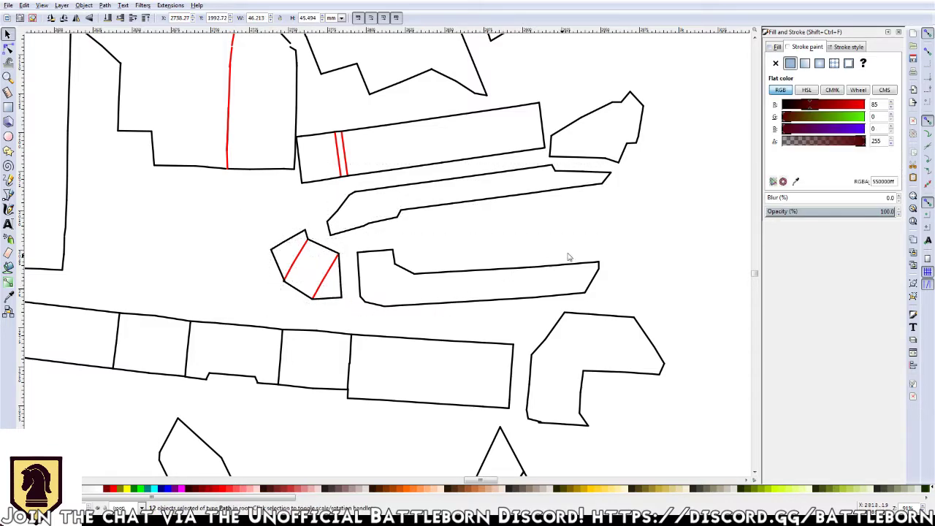
left_click_drag(658, 215, 353, 315)
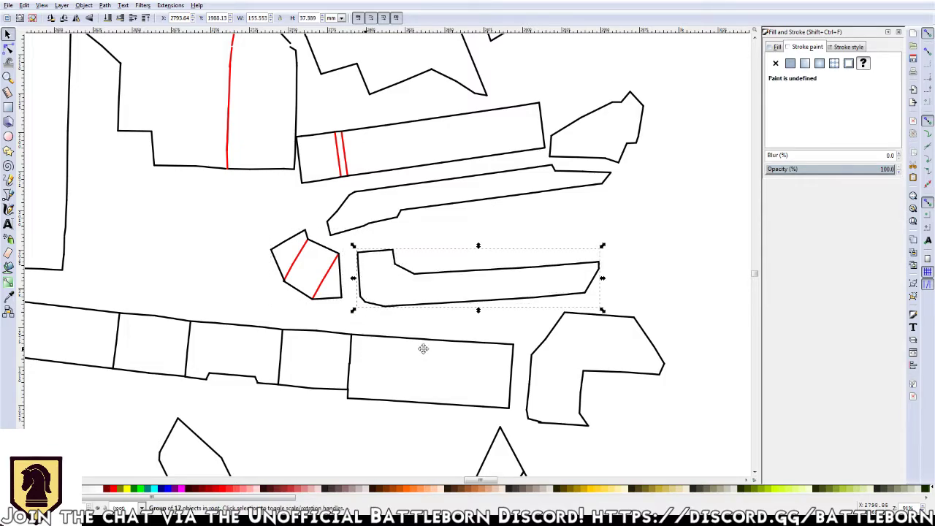
left_click_drag(423, 348, 522, 341)
left_click(507, 353)
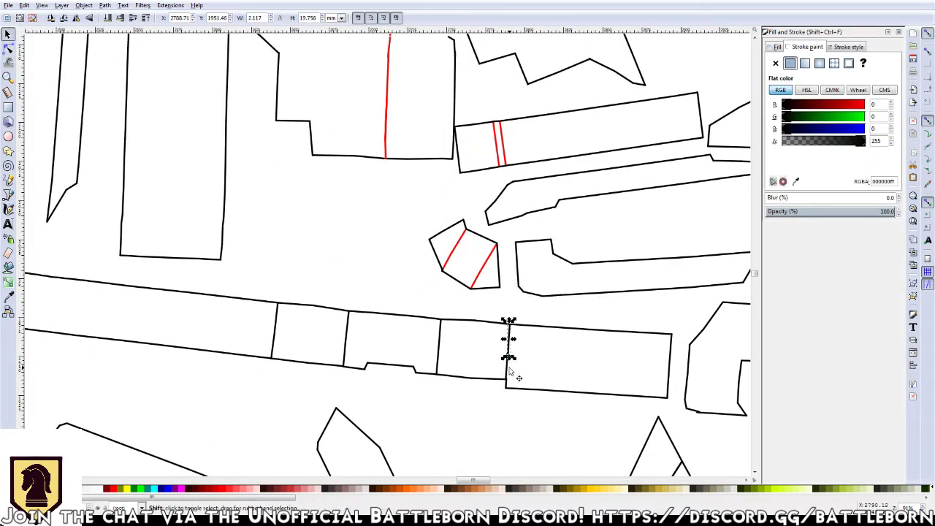
left_click(437, 371, "shift")
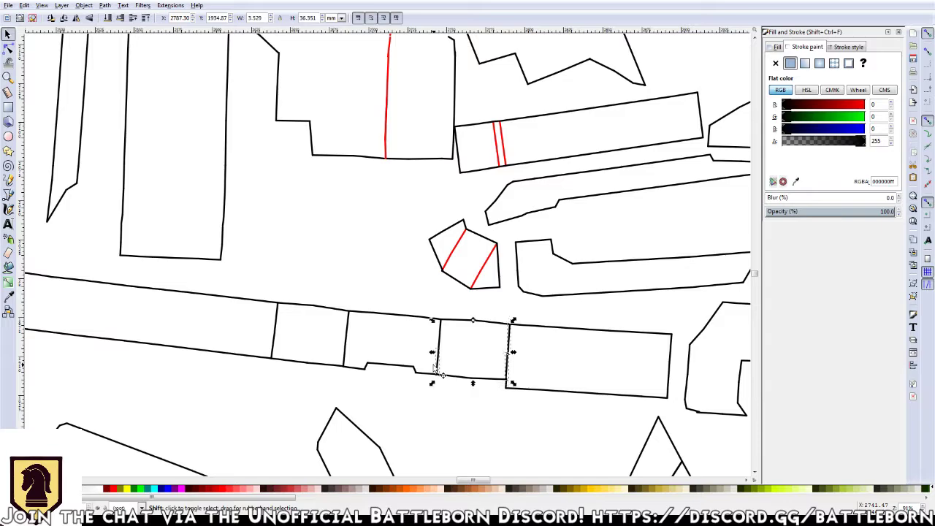
left_click(346, 361, "shift")
left_click(274, 340, "shift")
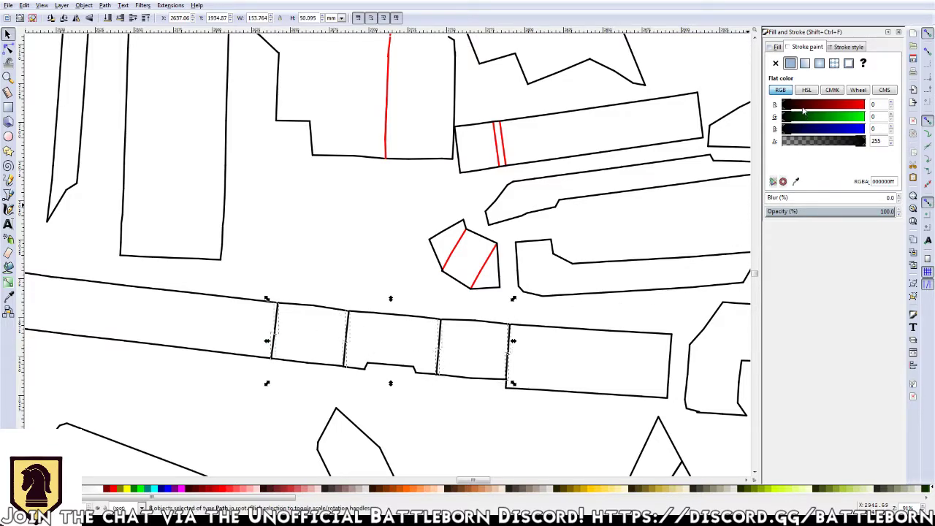
left_click_drag(804, 106, 889, 110)
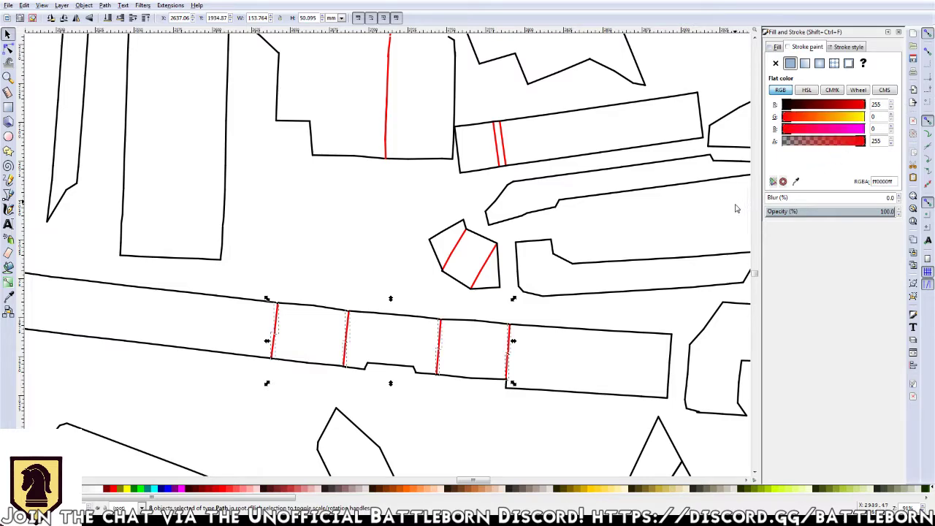
Zoom out and group all 56 of the strip's paths into one piece
key("minus")
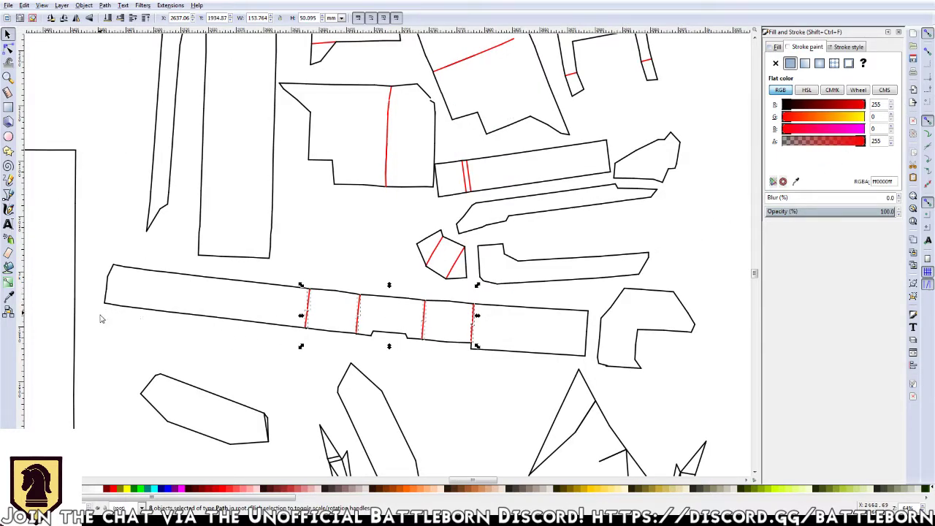
left_click_drag(594, 365, 100, 257)
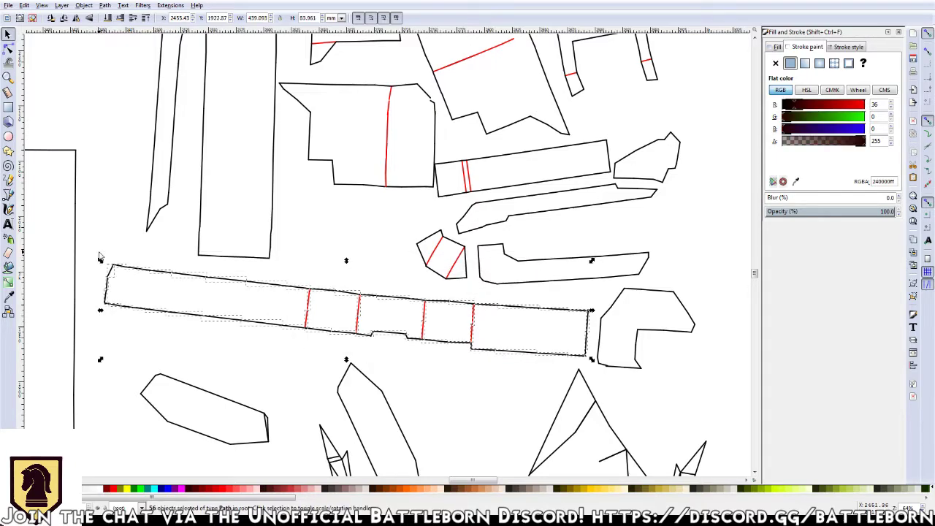
key("ctrl+g")
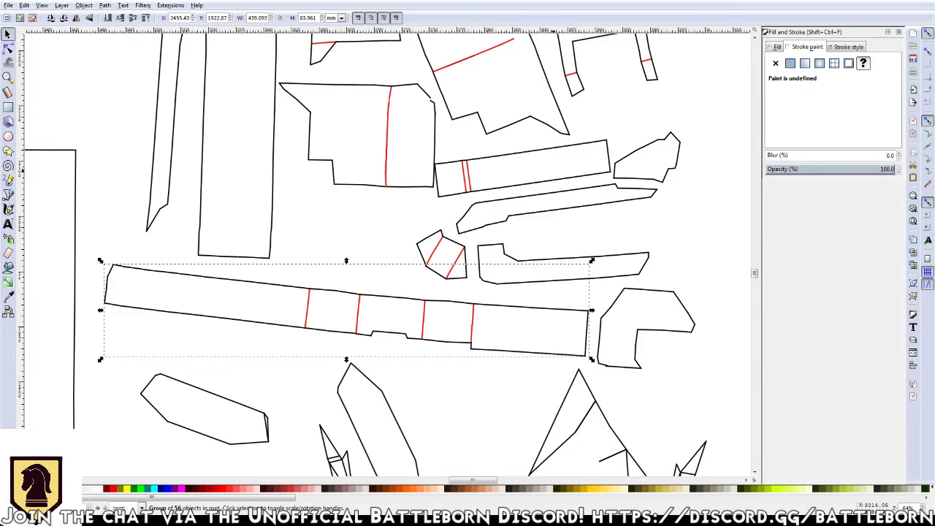
Check which neighbouring pieces are already grouped and inspect the small end line
left_click_drag(304, 151, 333, 251)
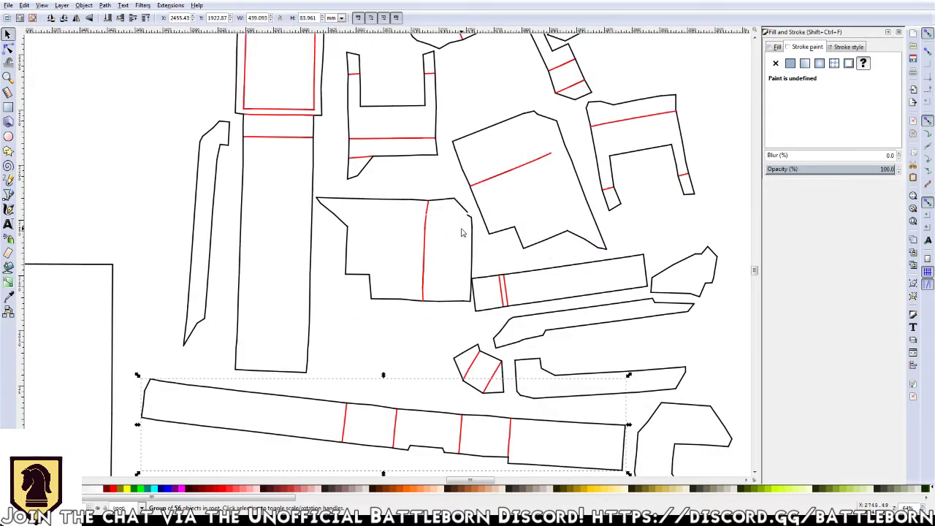
key("Escape")
left_click(424, 228)
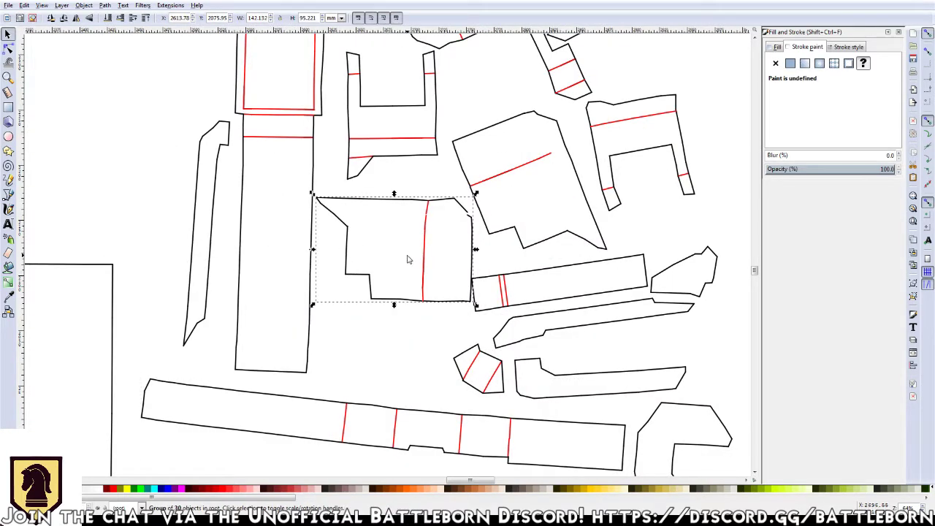
left_click(193, 226)
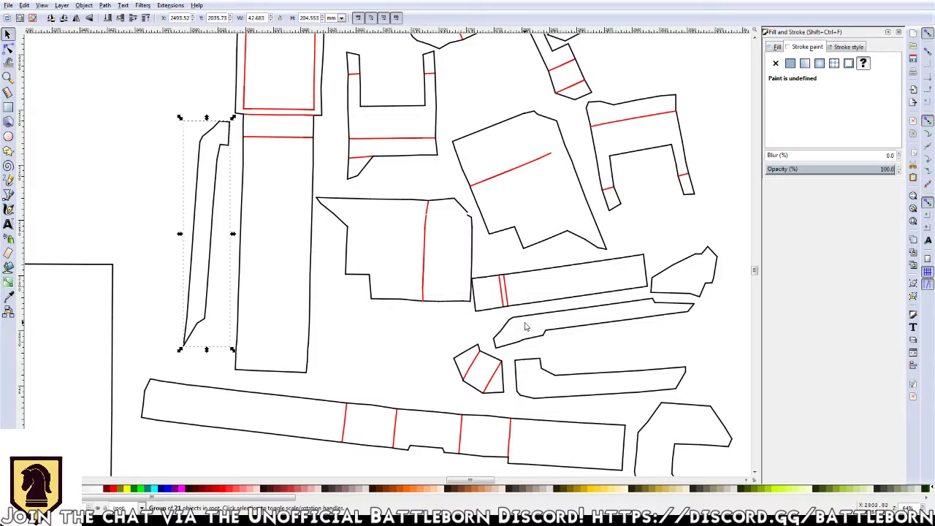
key("Escape")
left_click(537, 284)
left_click(561, 243)
left_click(608, 205)
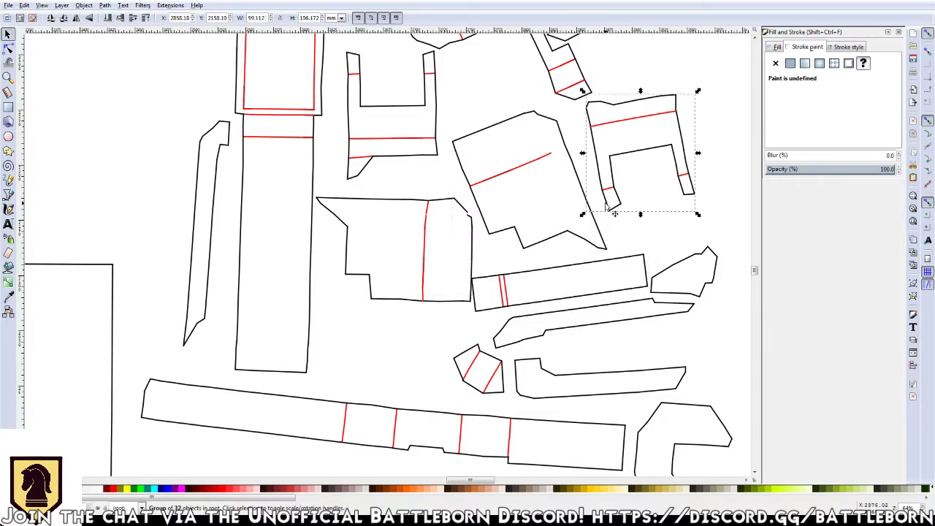
scroll(567, 220, "down", 5)
scroll(409, 336, "down", 3)
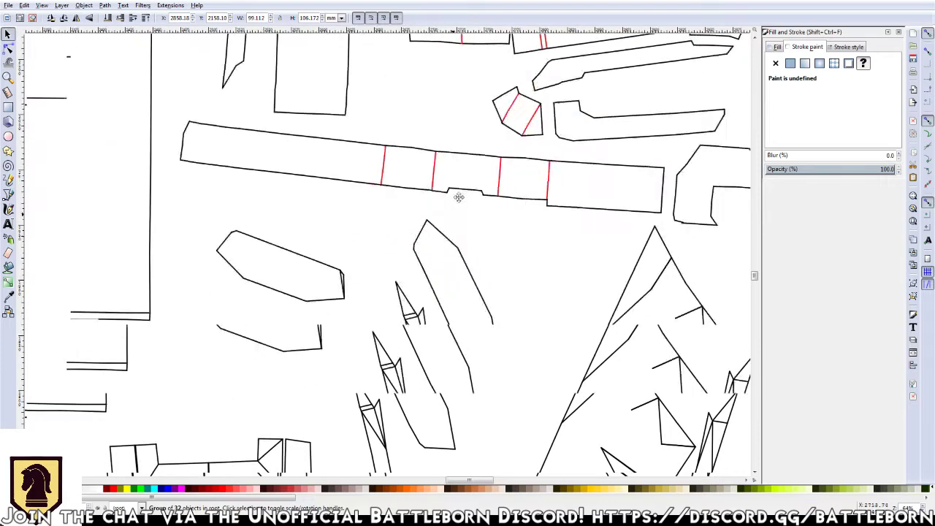
scroll(455, 198, "down", 2)
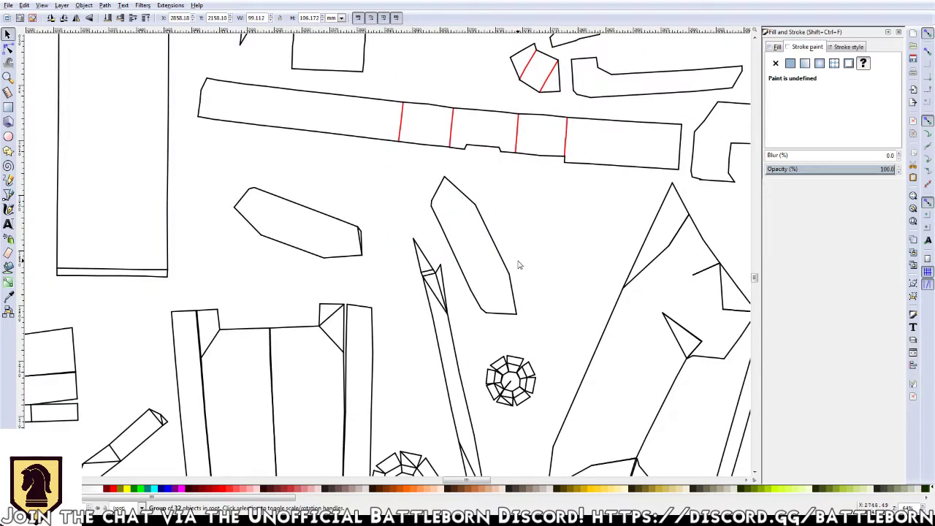
left_click(360, 243)
key("Escape")
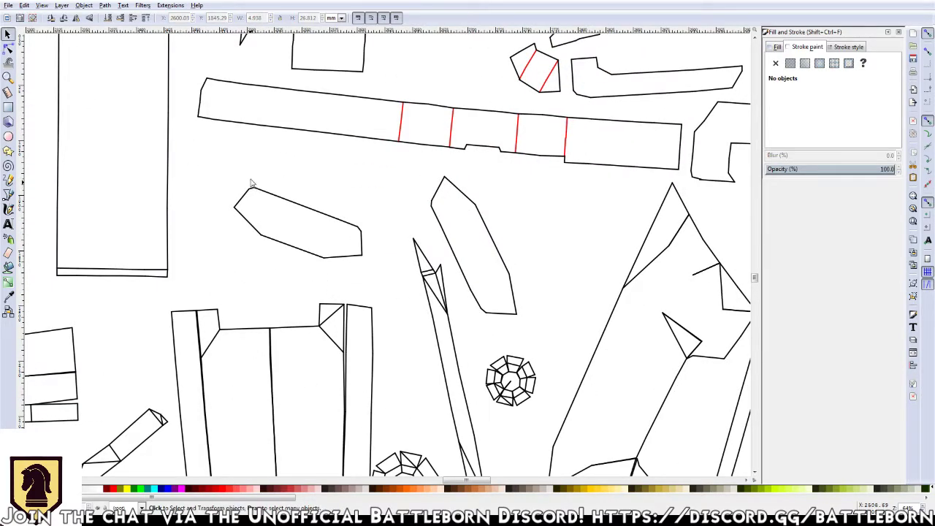
Group the tall angled piece's 10 lines, leaving out the thin spike and triangle line
left_click_drag(219, 156, 399, 282)
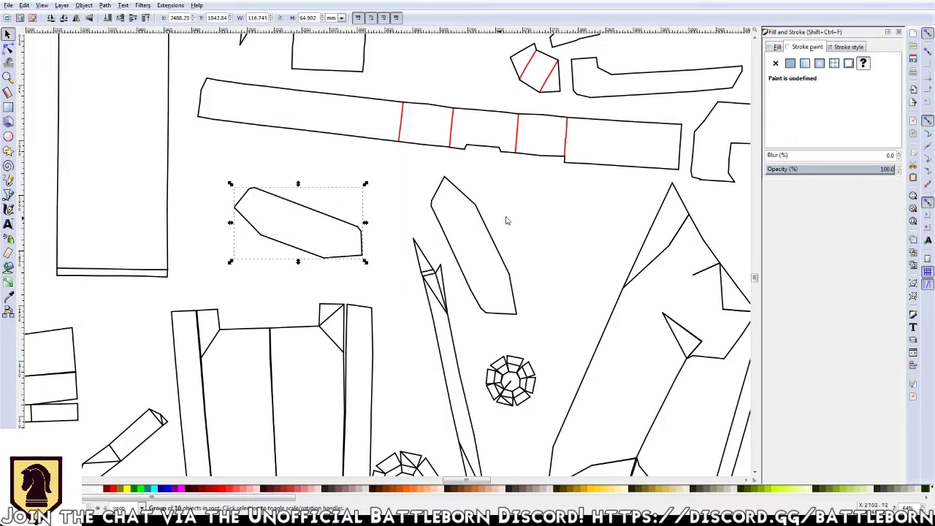
left_click_drag(569, 174, 426, 321)
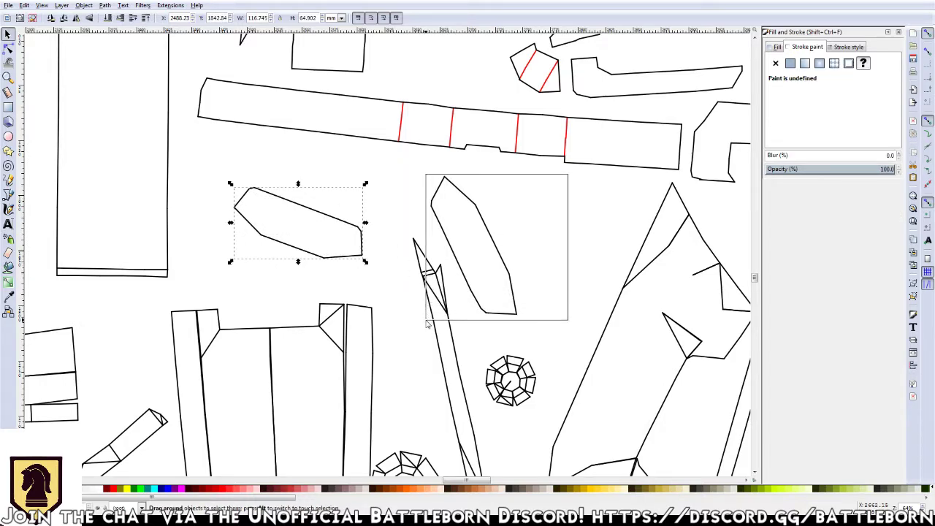
scroll(435, 299, "up", 1, "ctrl")
scroll(437, 299, "up", 1, "ctrl")
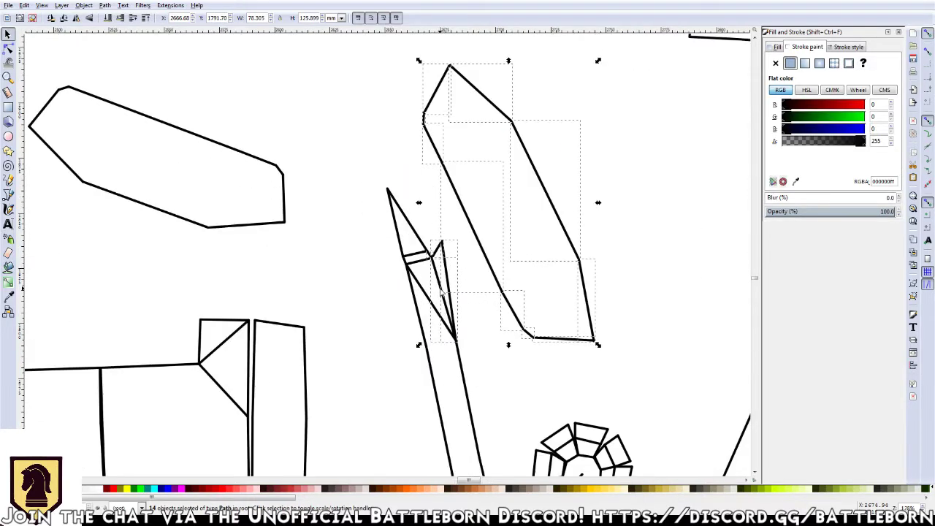
scroll(439, 298, "up", 1, "ctrl")
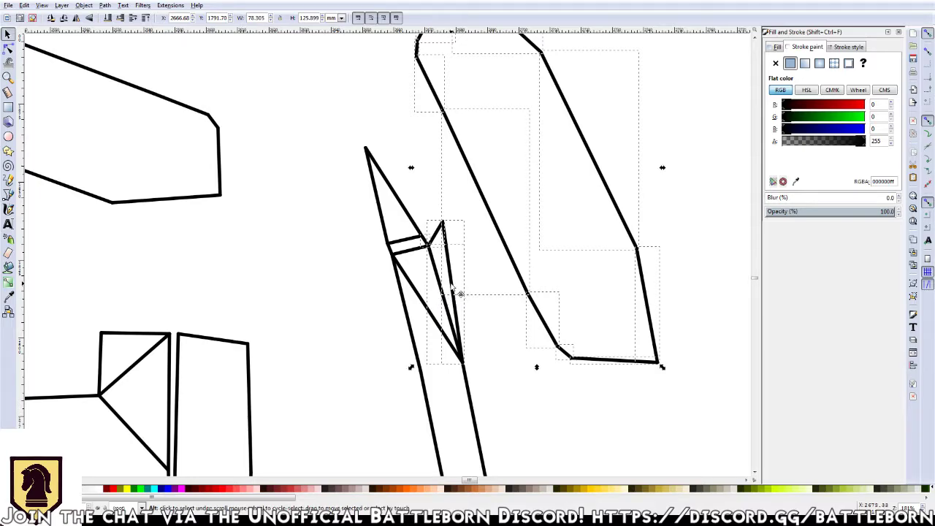
left_click(453, 291, "shift")
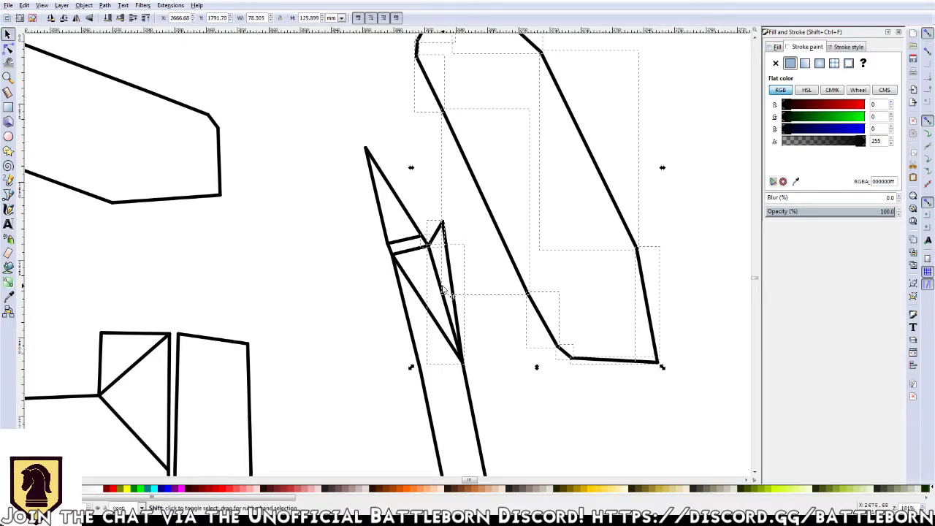
left_click(432, 249, "shift")
left_click(429, 247, "shift")
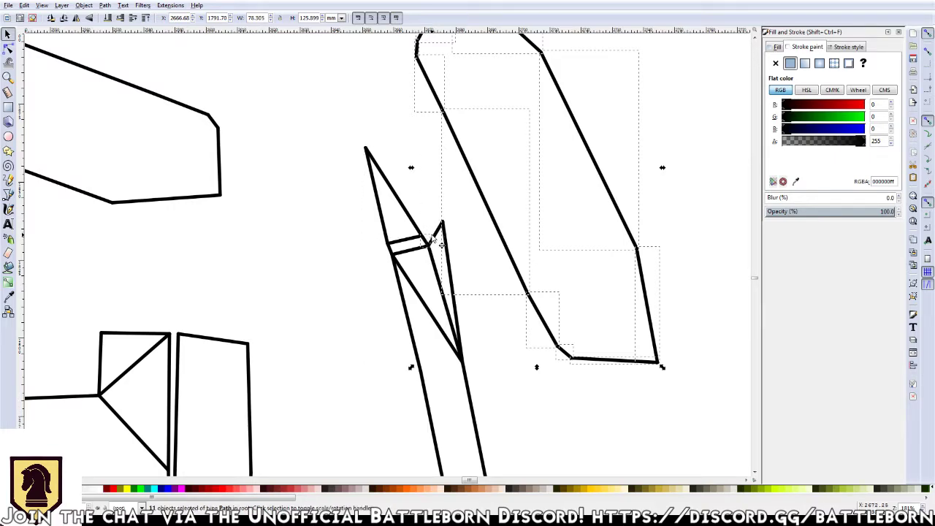
scroll(432, 238, "up", 2)
scroll(420, 248, "up", 1)
scroll(413, 254, "up", 1)
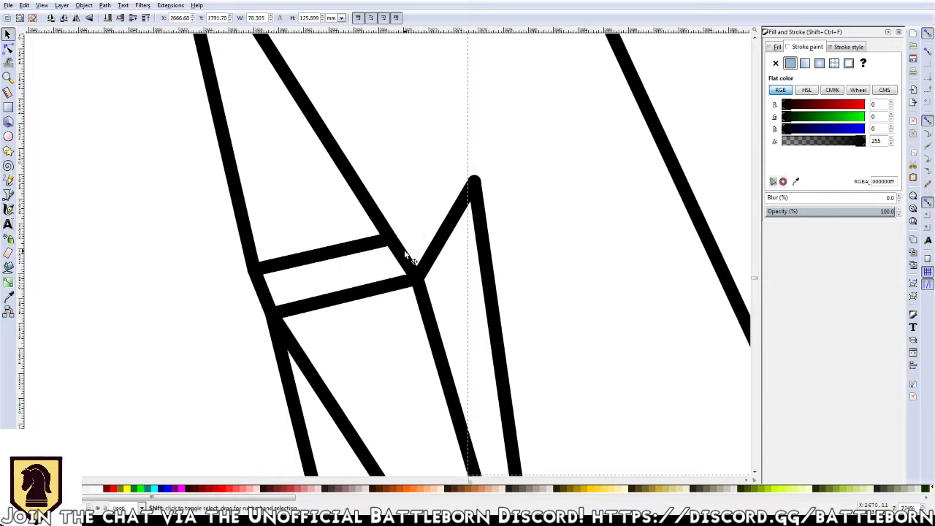
left_click(408, 254)
scroll(407, 254, "down", 3)
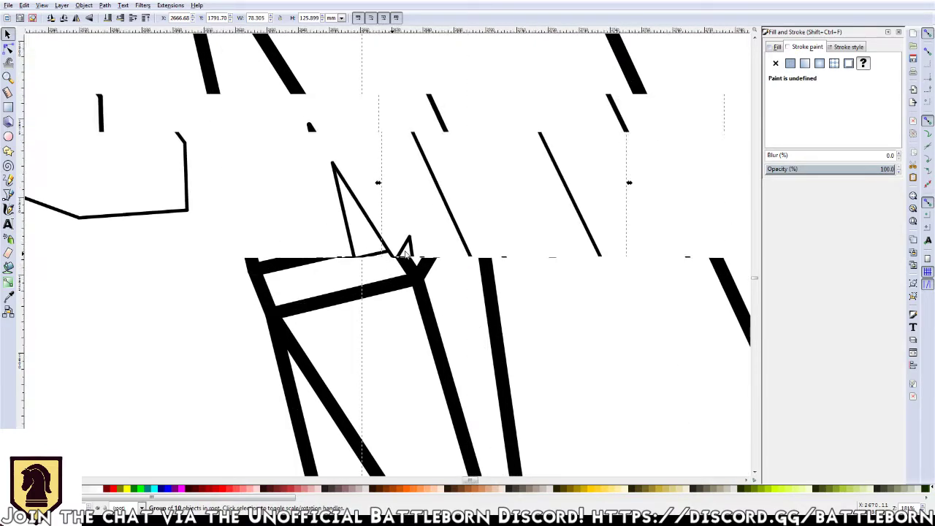
scroll(407, 254, "down", 2)
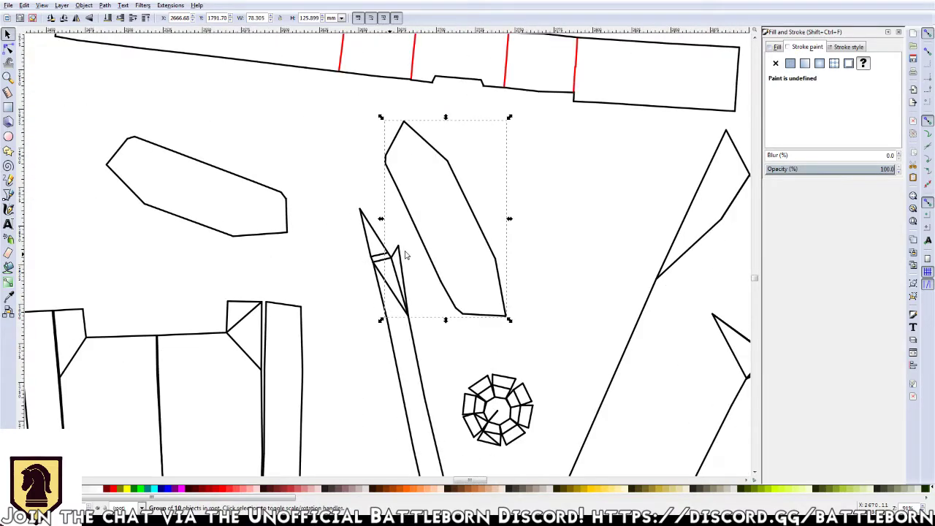
scroll(407, 254, "down", 3)
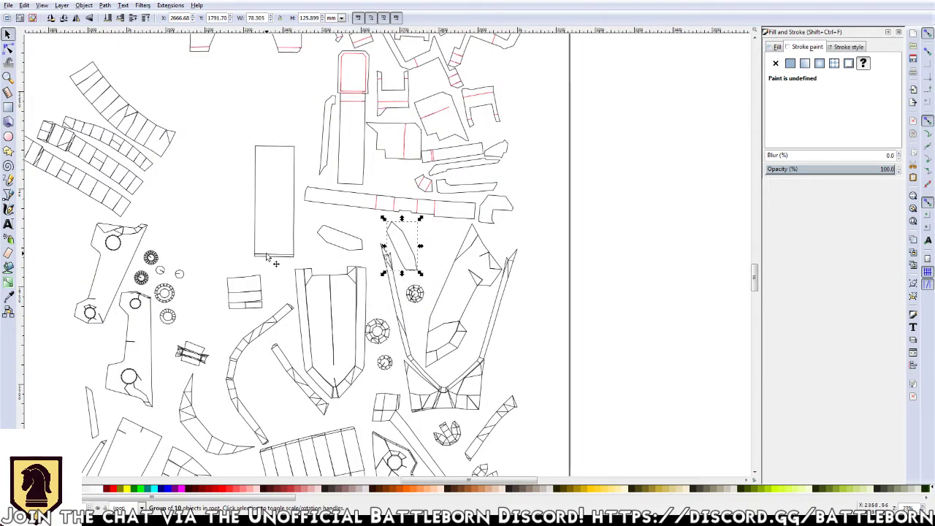
Delete the five segments of the stray crosswise line inside the tall rectangle
left_click(267, 256)
scroll(266, 256, "up", 1)
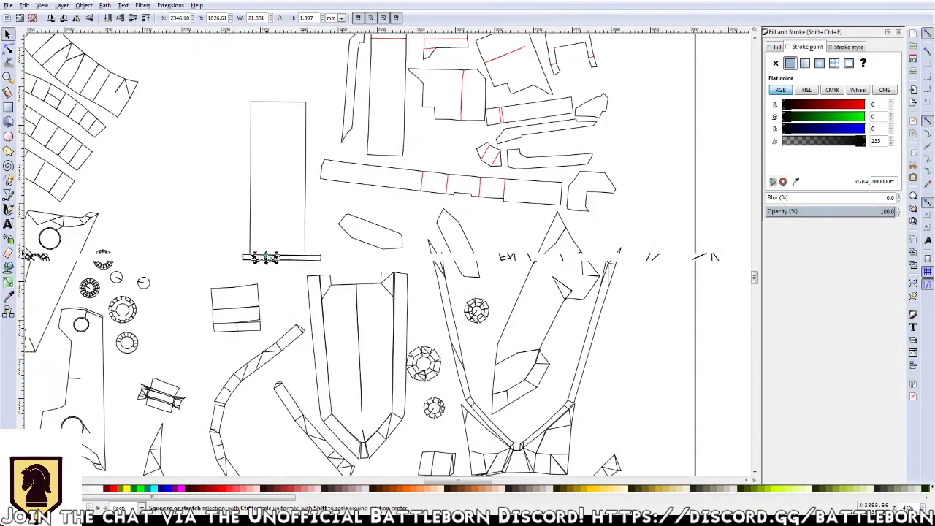
scroll(266, 257, "up", 2)
scroll(268, 257, "up", 2)
scroll(267, 256, "up", 1)
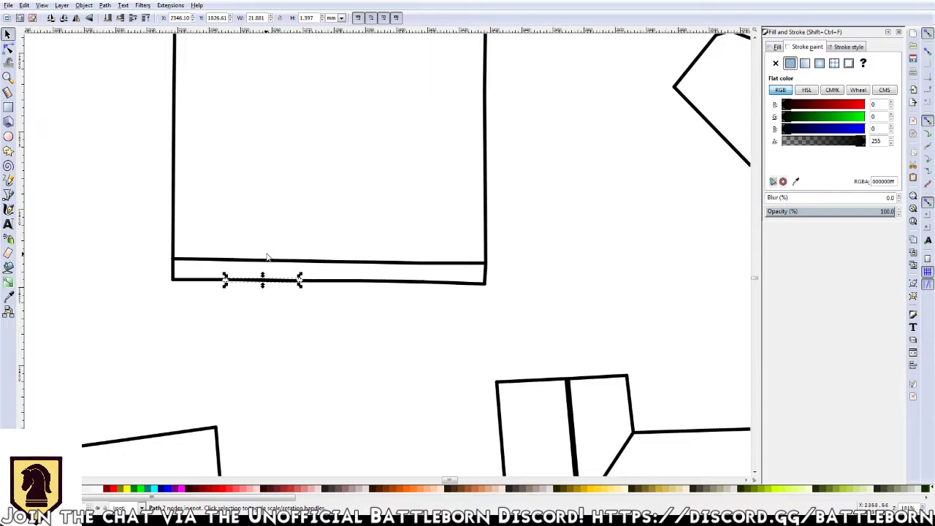
key("Escape")
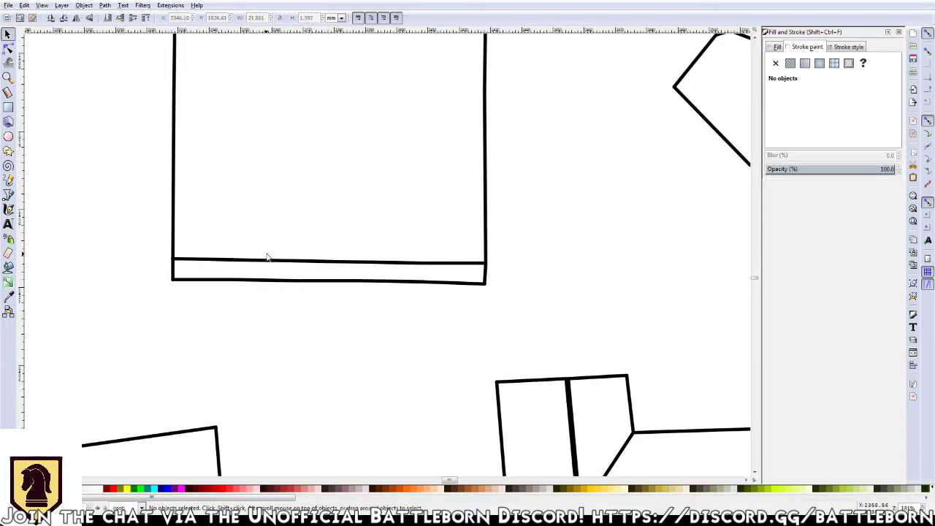
left_click(264, 259)
key("Delete")
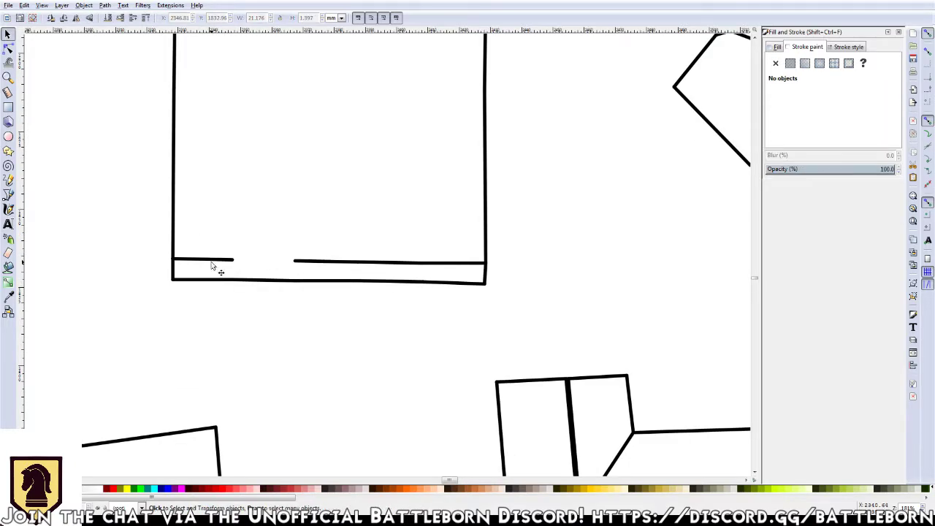
left_click(213, 259)
key("Delete")
left_click(300, 261)
key("Delete")
left_click(392, 261)
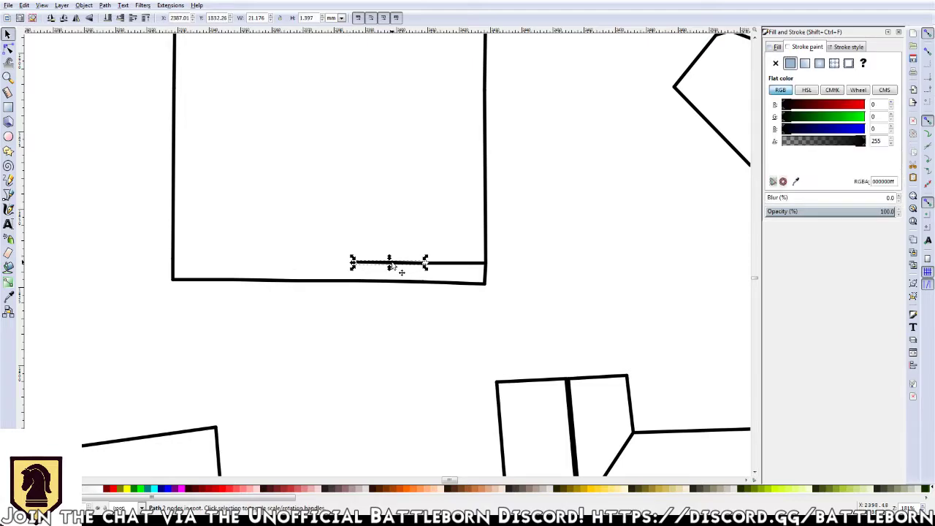
key("Delete")
left_click(431, 261)
key("Delete")
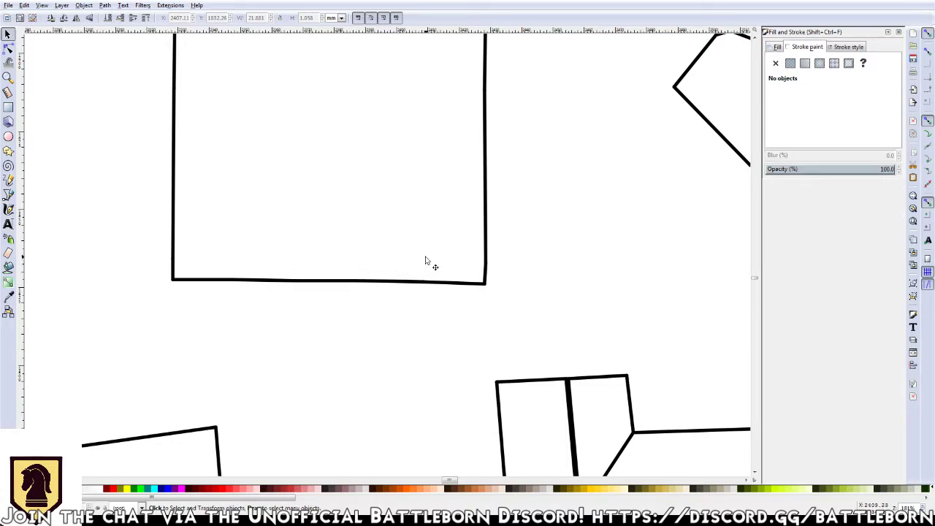
Group the tall rectangle's 18 outline paths into one object
scroll(426, 261, "down", 3)
scroll(417, 188, "down", 1)
scroll(390, 250, "up", 2)
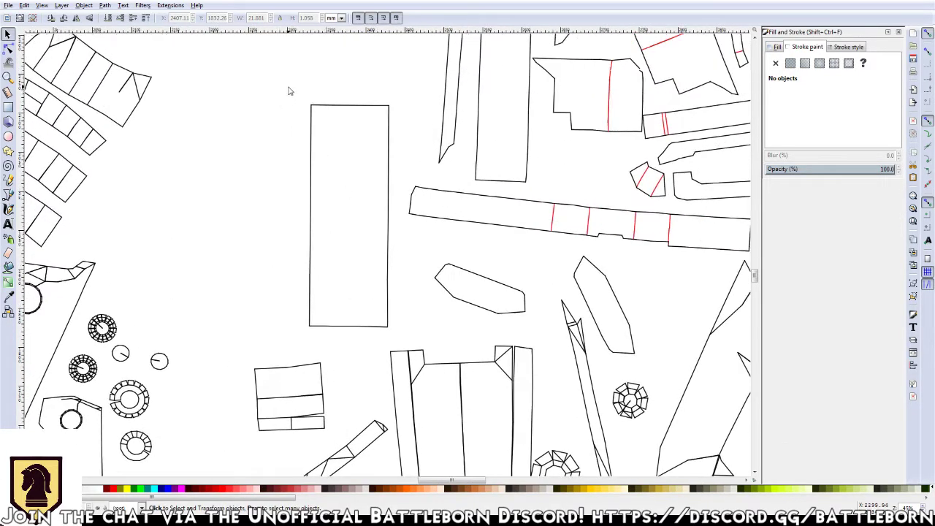
left_click_drag(304, 86, 401, 336)
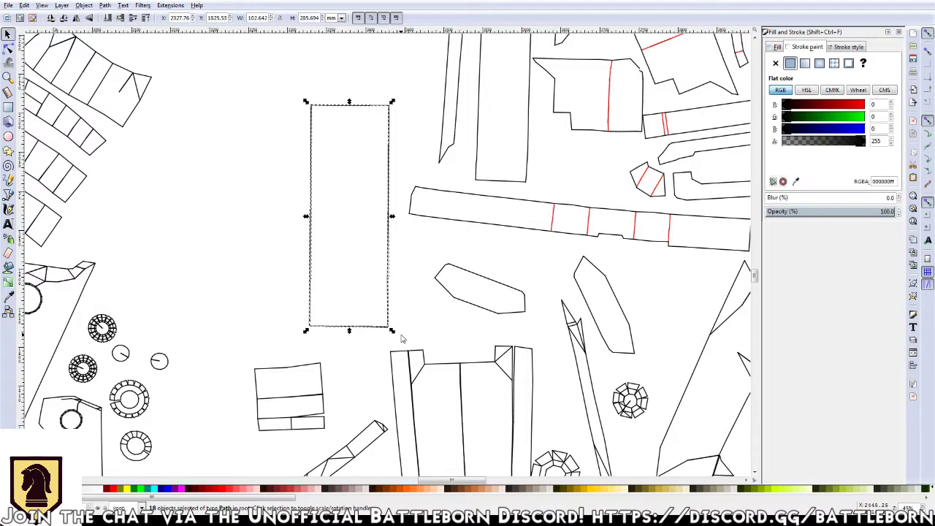
key("ctrl+g")
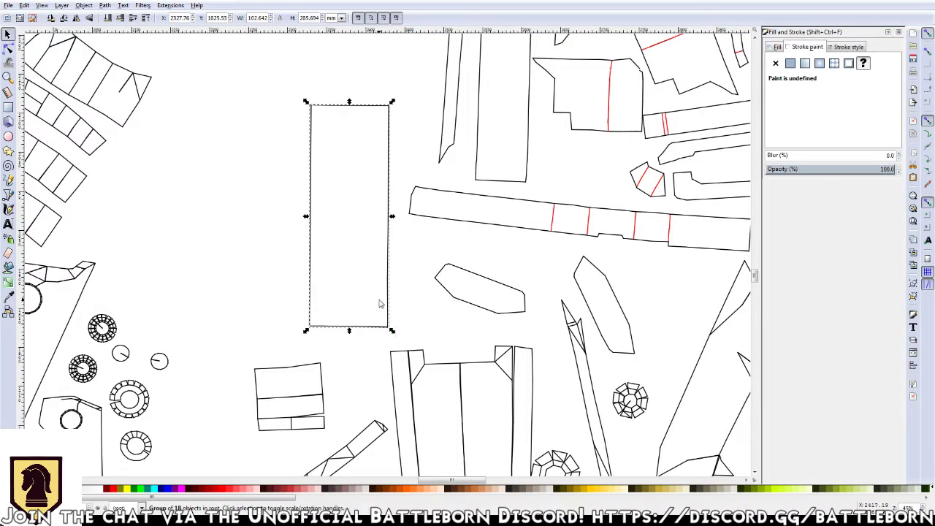
Zoom out and pan to frame the whole cleaned-up pattern layout, then deselect everything
scroll(380, 299, "down", 1)
scroll(409, 285, "down", 1)
scroll(438, 274, "down", 1)
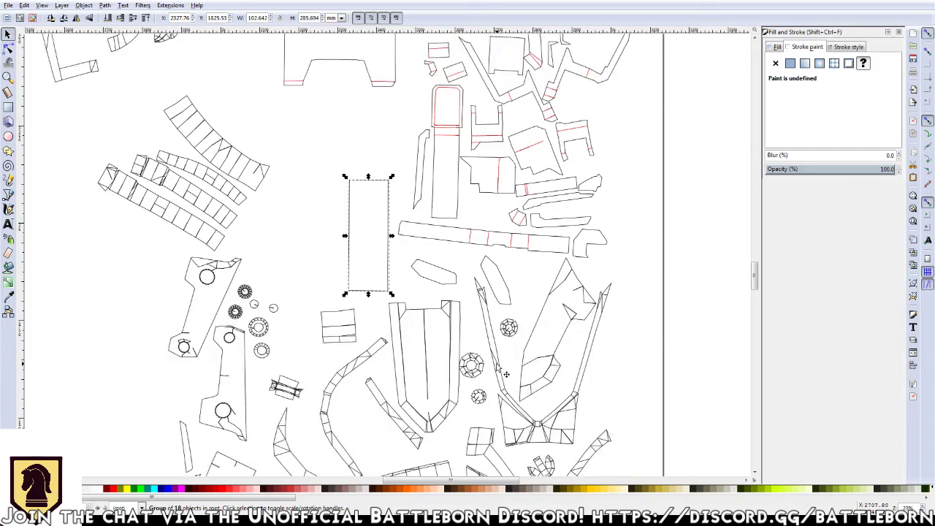
scroll(479, 260, "down", 1)
left_click_drag(275, 155, 369, 313)
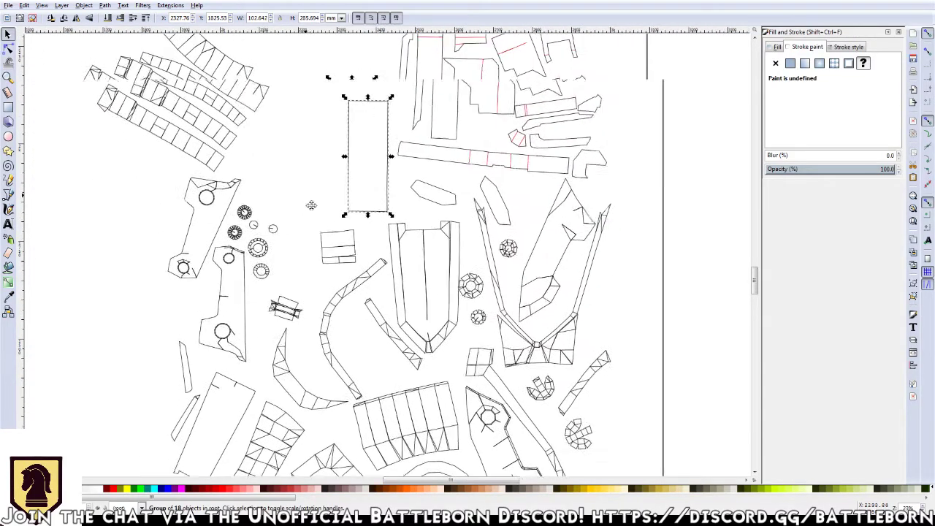
left_click_drag(323, 167, 402, 336)
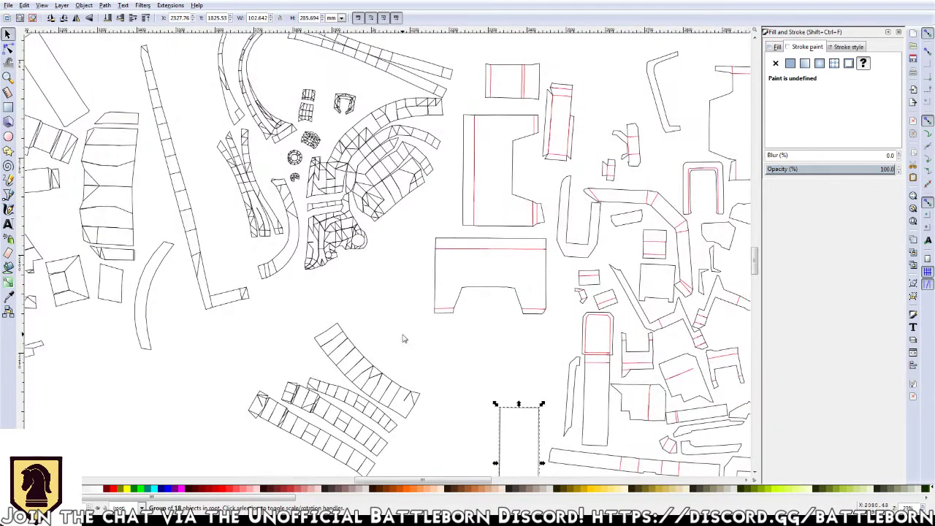
scroll(401, 336, "down", 1)
scroll(401, 336, "down", 1)
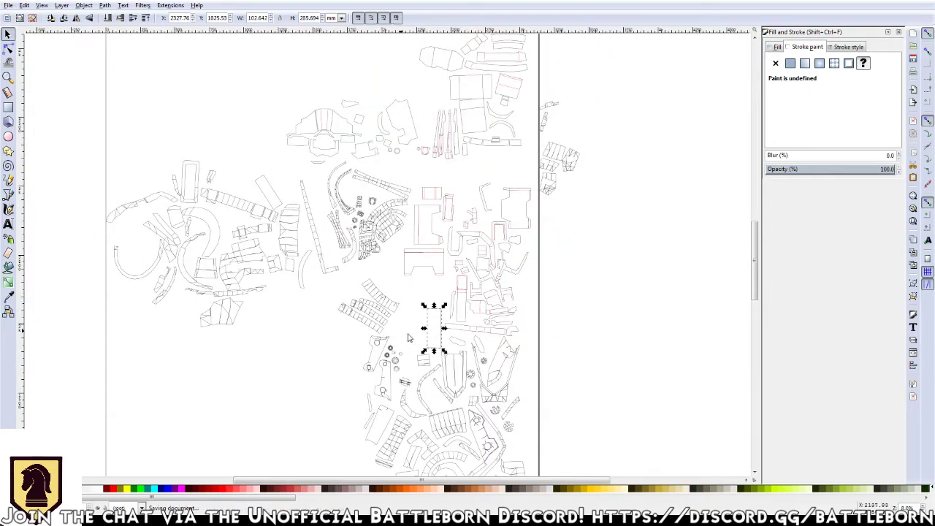
left_click_drag(468, 349, 472, 325)
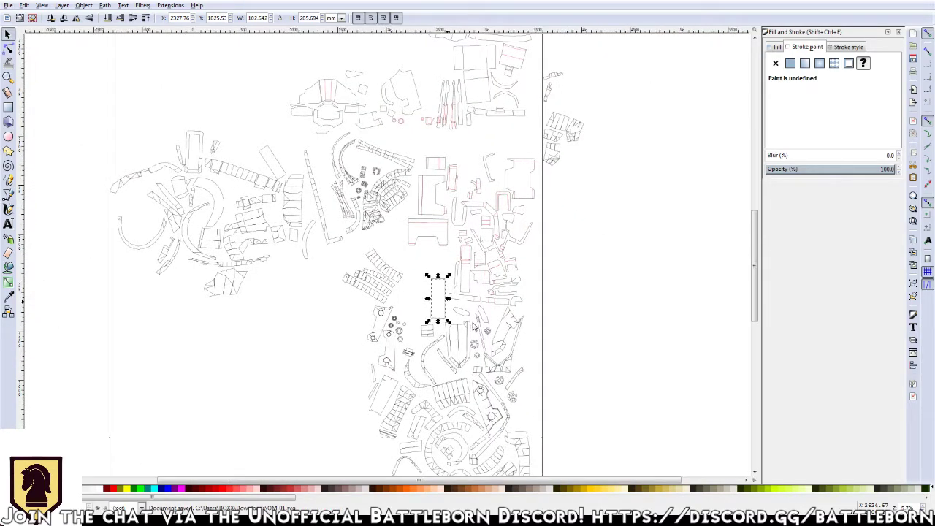
scroll(472, 325, "down", 2)
scroll(459, 298, "up", 1)
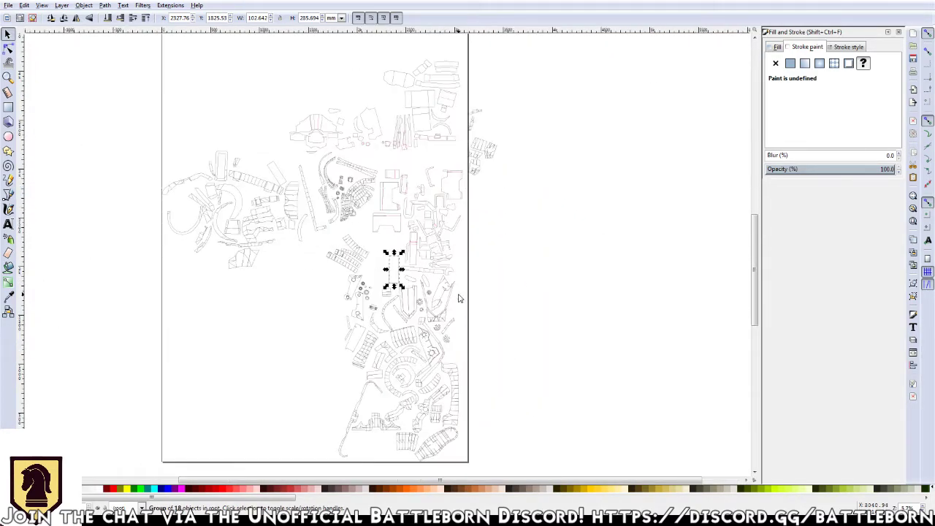
key("Escape")
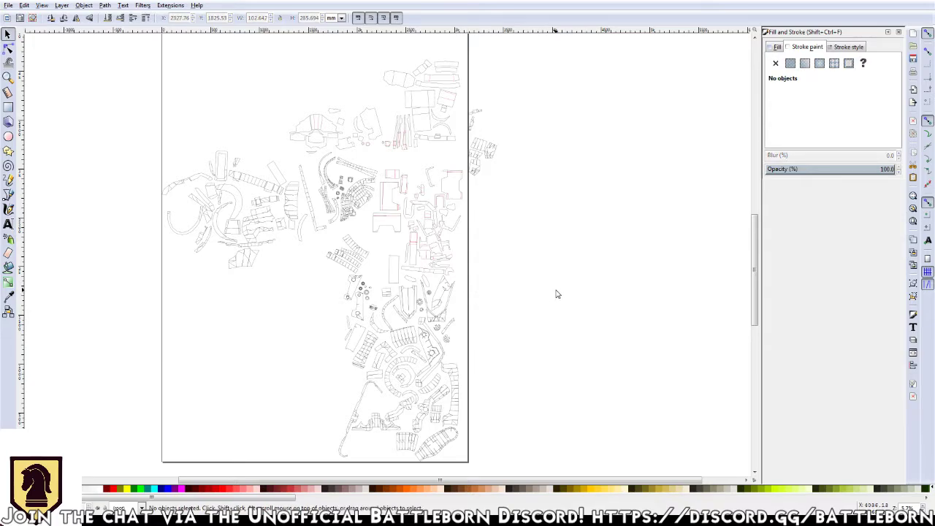
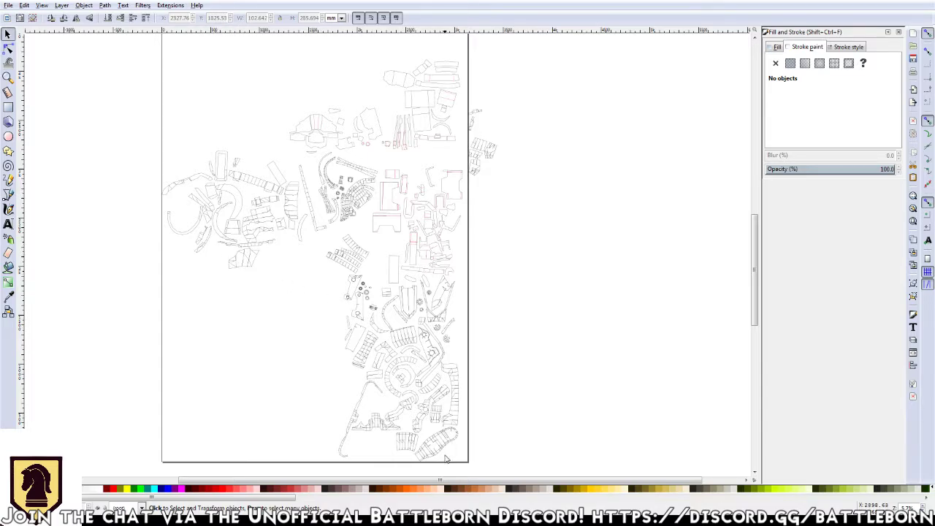
Pan down the page and zoom in closely on the large shoe-shaped pattern piece
left_click_drag(446, 459, 433, 296)
scroll(433, 296, "up", 1)
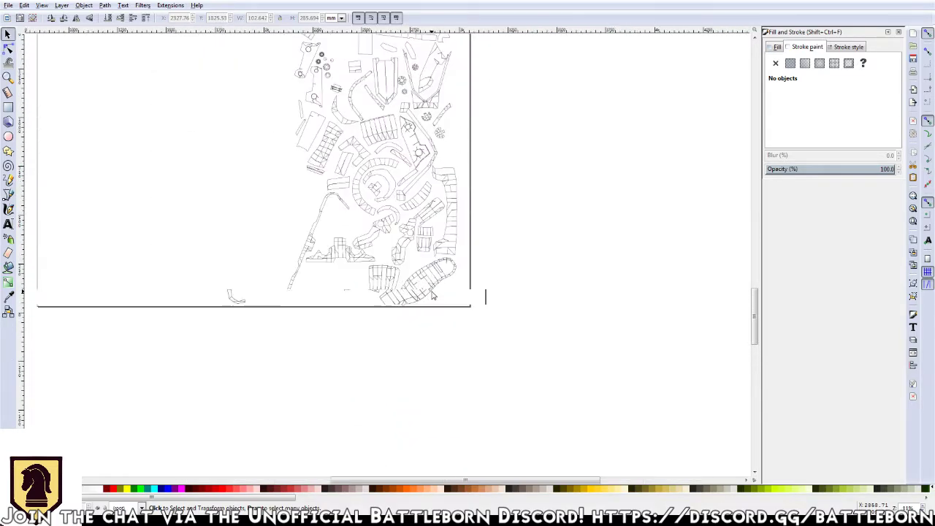
scroll(433, 295, "up", 1)
scroll(434, 307, "up", 1)
scroll(435, 320, "up", 1)
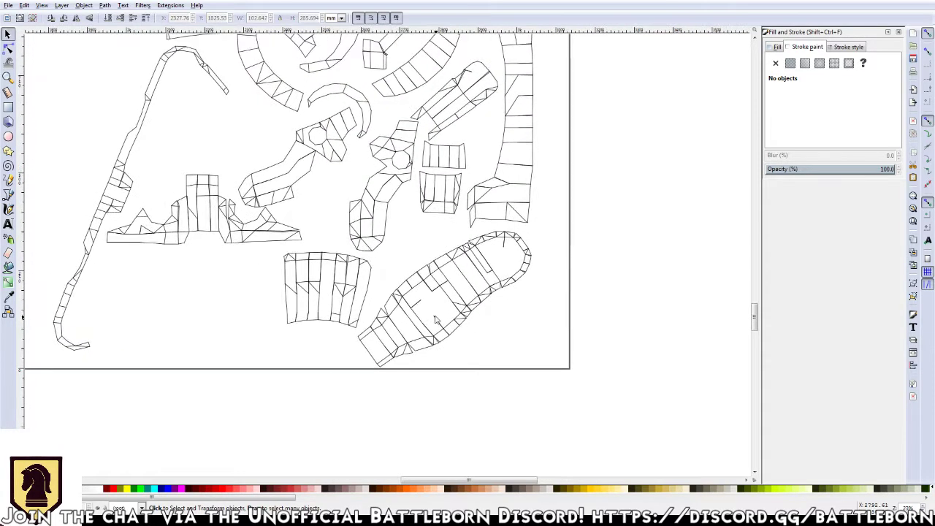
scroll(436, 319, "up", 1)
scroll(453, 302, "up", 1)
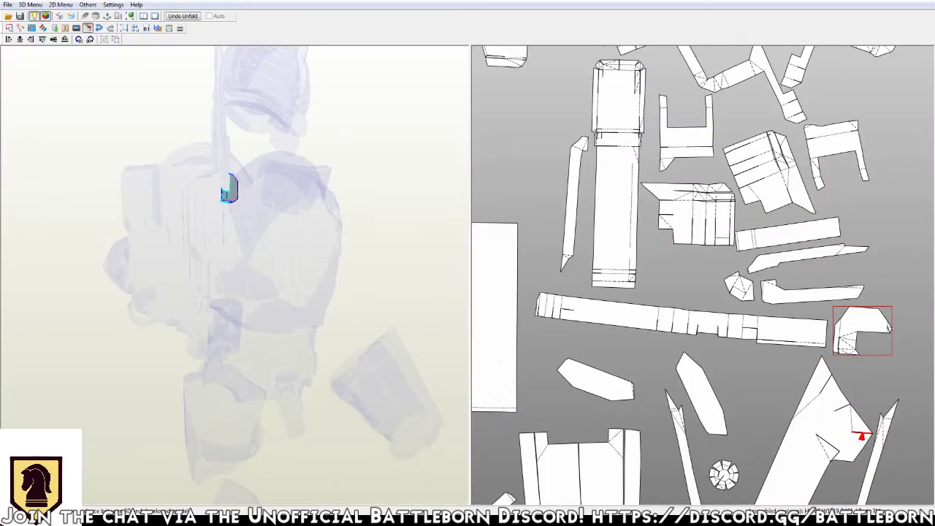
Zoom the Pepakura 2D view and select the shoe piece to highlight its foot part on the 3D model
scroll(701, 278, "down", 2)
scroll(702, 277, "down", 1)
scroll(717, 399, "up", 1)
scroll(718, 399, "up", 2)
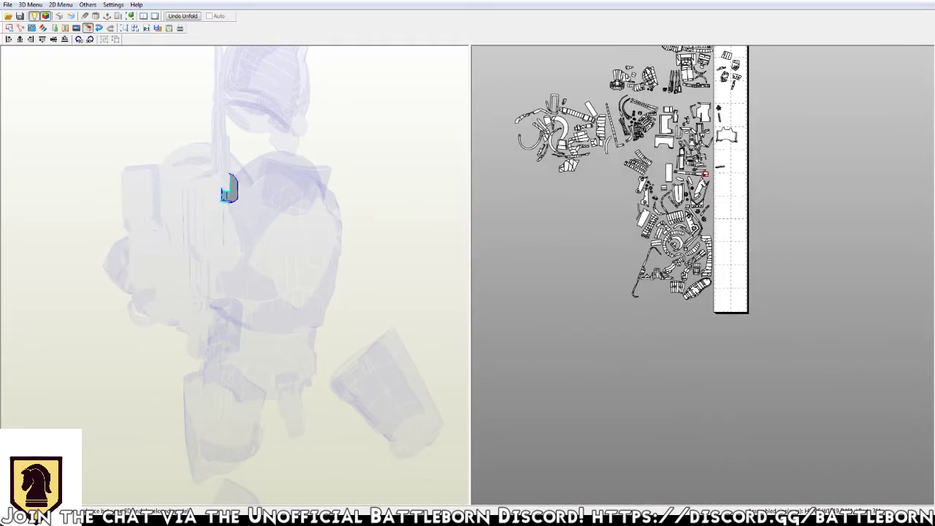
scroll(718, 399, "up", 2)
scroll(718, 399, "up", 2)
scroll(717, 399, "up", 1)
scroll(718, 399, "up", 1)
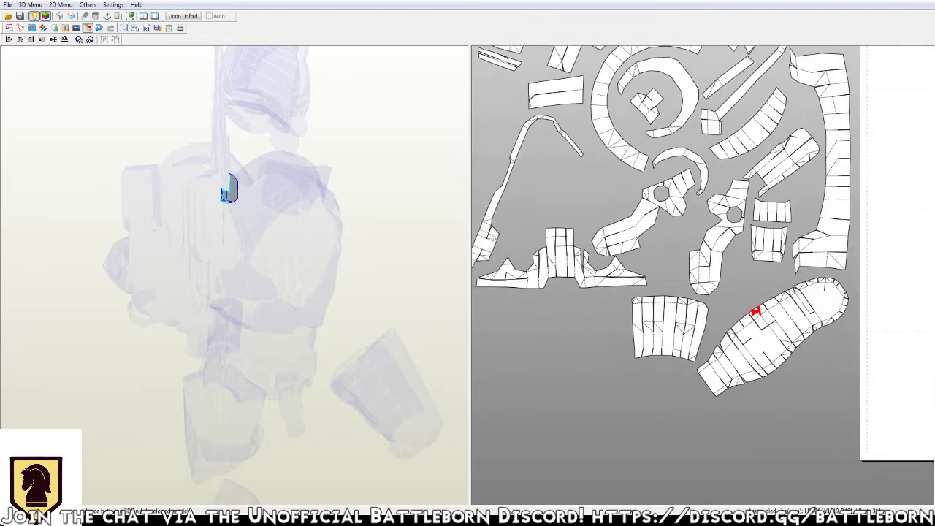
scroll(717, 399, "up", 1)
scroll(718, 399, "up", 1)
scroll(710, 276, "up", 1)
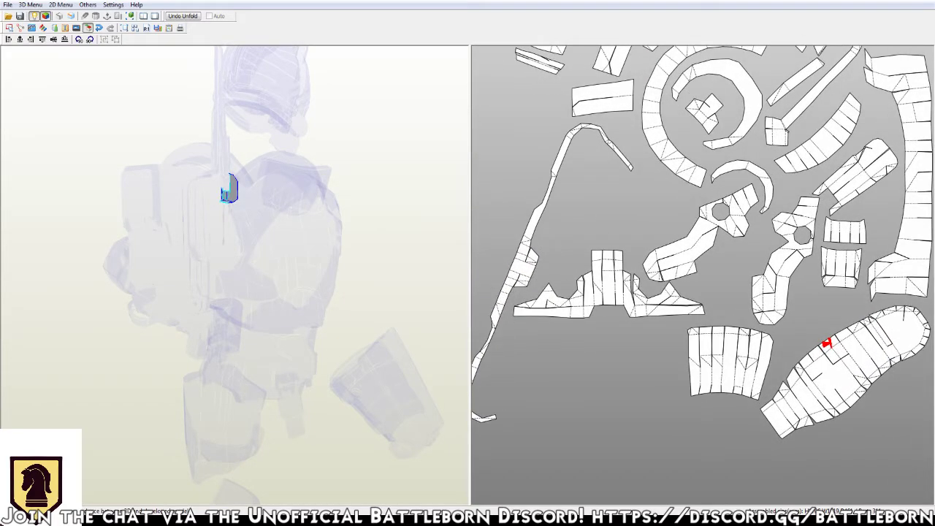
left_click_drag(827, 344, 817, 359)
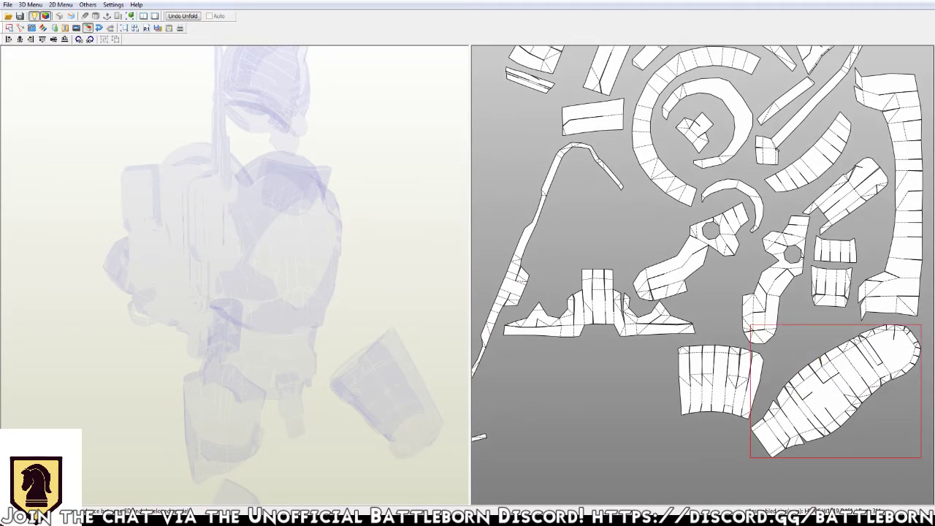
left_click(818, 359)
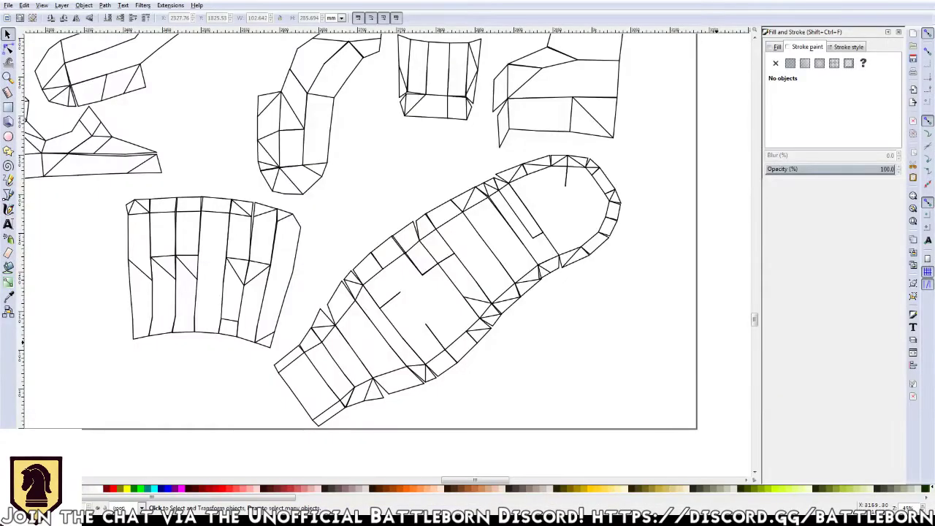
Pick out and remove short interior fold-line segments in the middle of the shoe piece
left_click(321, 377)
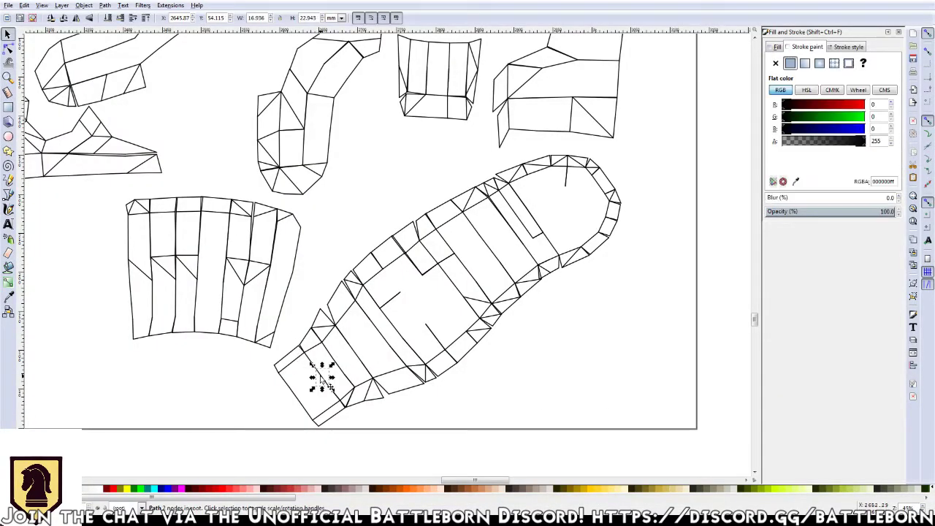
left_click(330, 388)
left_click(334, 386)
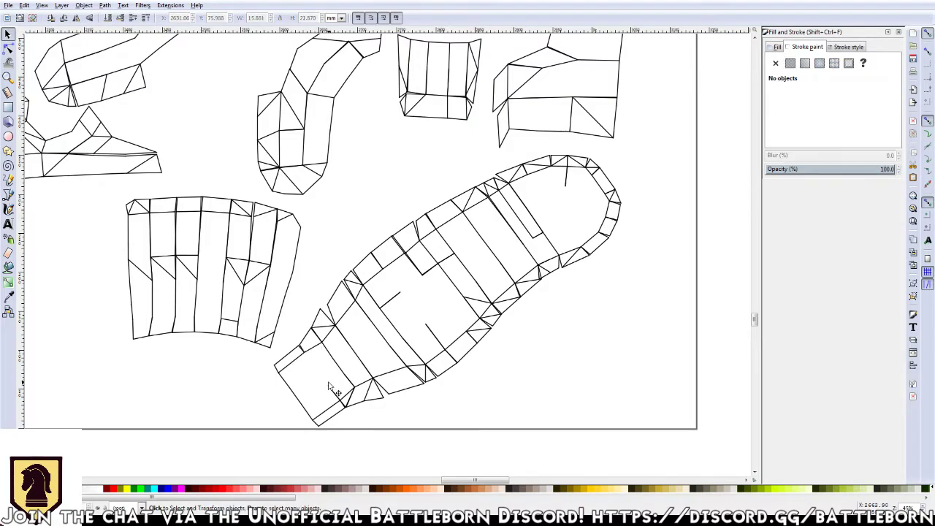
left_click(344, 376)
left_click(335, 385)
left_click(323, 393)
left_click(340, 388)
left_click(348, 380)
left_click(354, 351)
left_click(361, 353)
left_click(356, 356)
left_click(355, 359)
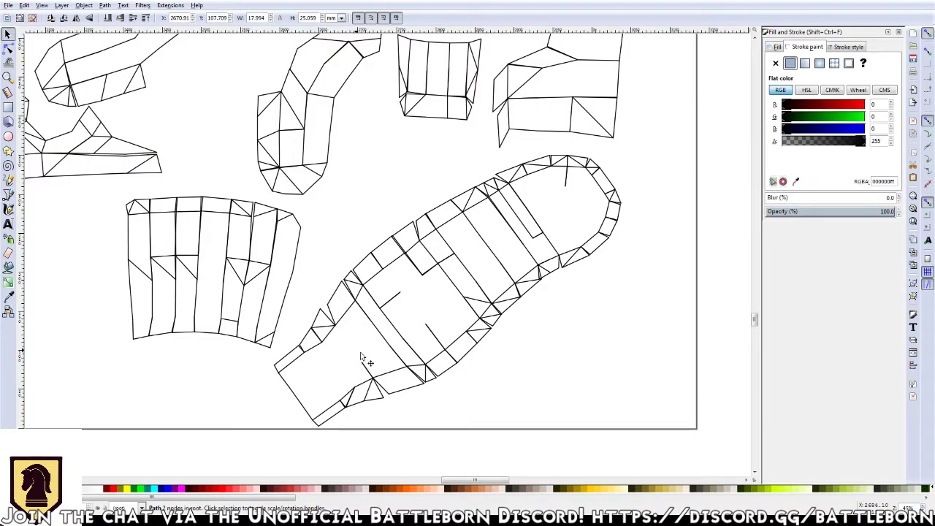
left_click(372, 376)
left_click(386, 355)
left_click(394, 356)
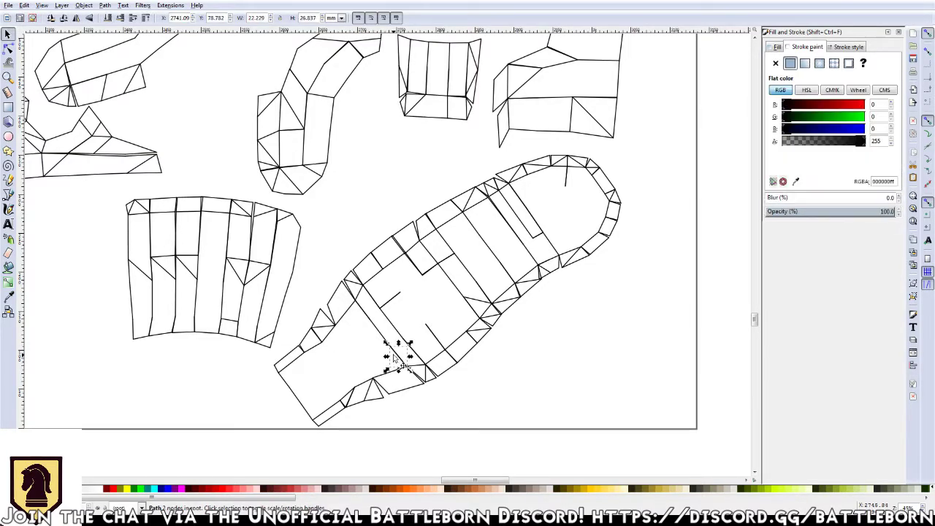
left_click(401, 355)
left_click(418, 342)
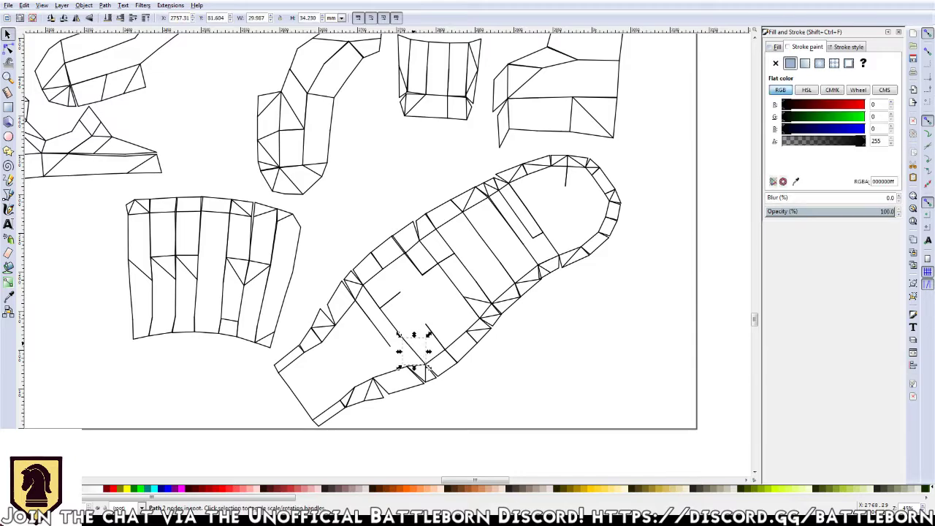
left_click(430, 336)
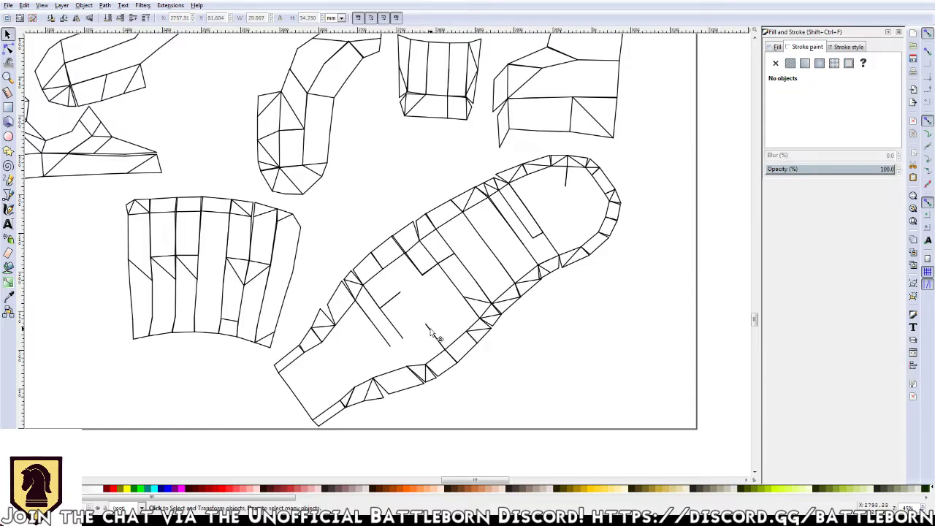
left_click(386, 331)
left_click(385, 315)
left_click(385, 314)
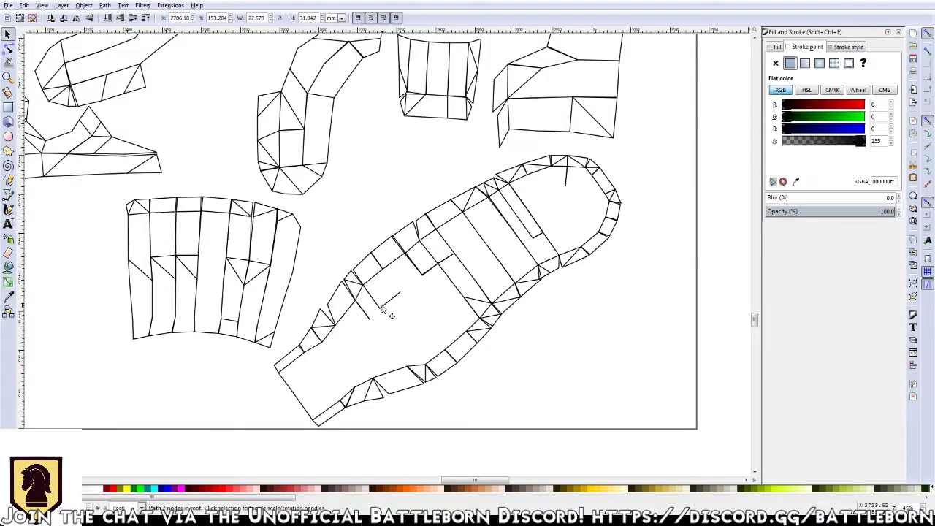
left_click(377, 310)
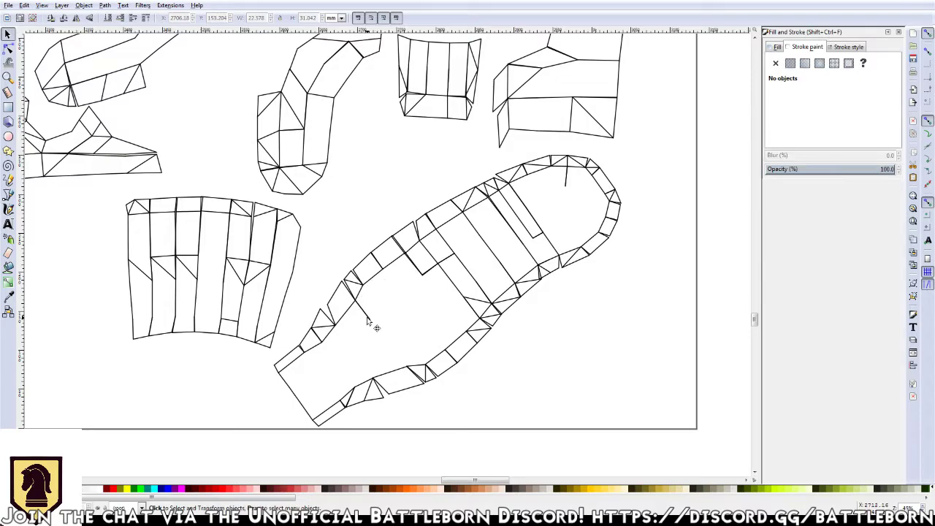
left_click(421, 279)
Delete the stray interior line segments across the centre of the shoe piece
left_click(424, 277)
key("Delete")
left_click(419, 263)
key("Delete")
left_click(371, 319)
key("Delete")
left_click(448, 265)
key("Delete")
left_click(436, 271)
key("Delete")
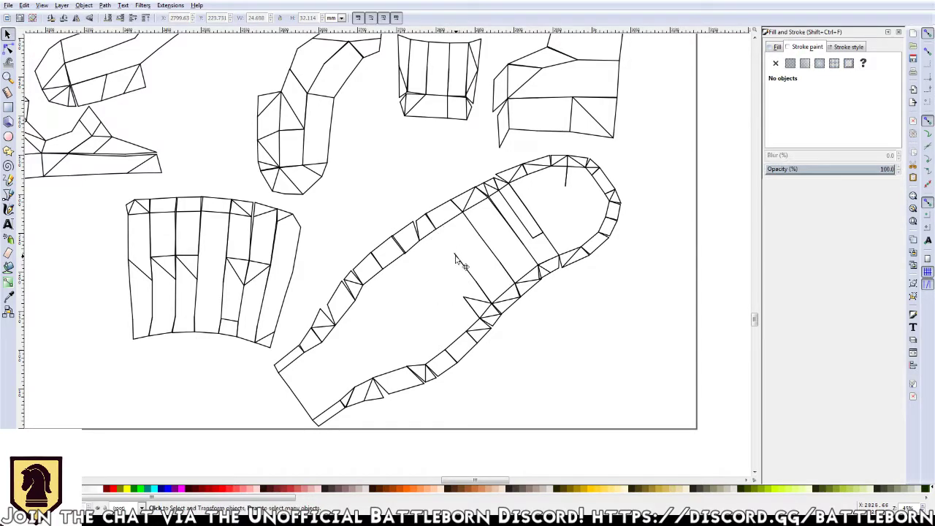
left_click(458, 262)
key("Delete")
left_click(473, 297)
key("Delete")
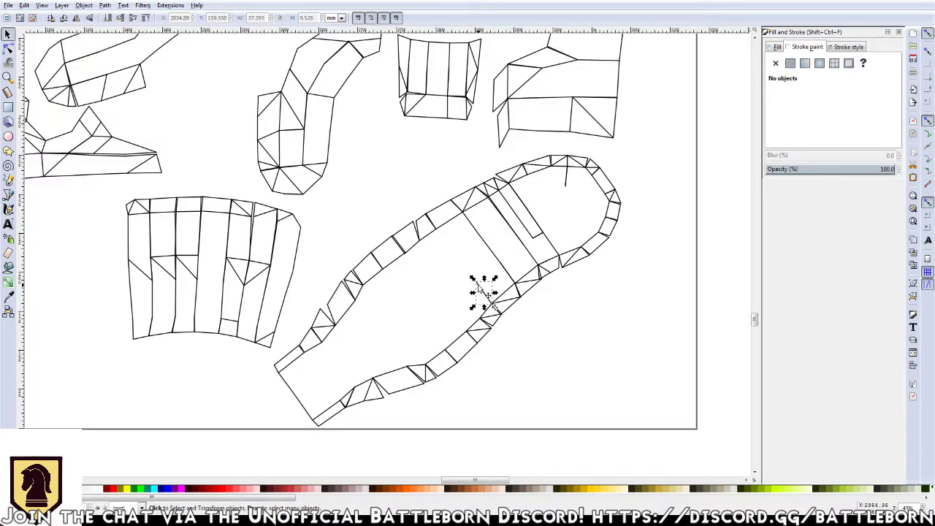
left_click(508, 271)
key("Delete")
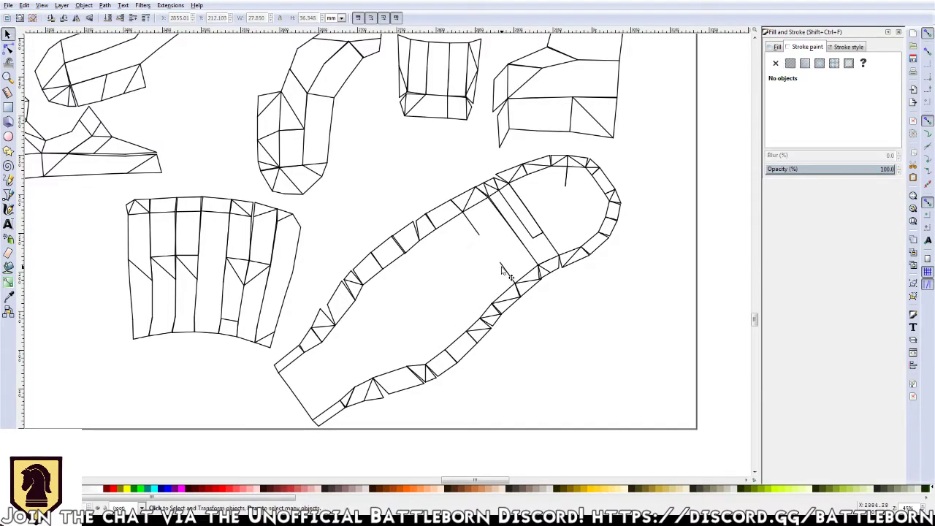
left_click(502, 265)
key("Delete")
Delete the small interior pieces and the long diagonal fold line toward the toe
left_click(511, 222)
key("Delete")
left_click(503, 225)
key("Delete")
left_click(512, 226)
key("Delete")
left_click(512, 227)
key("Delete")
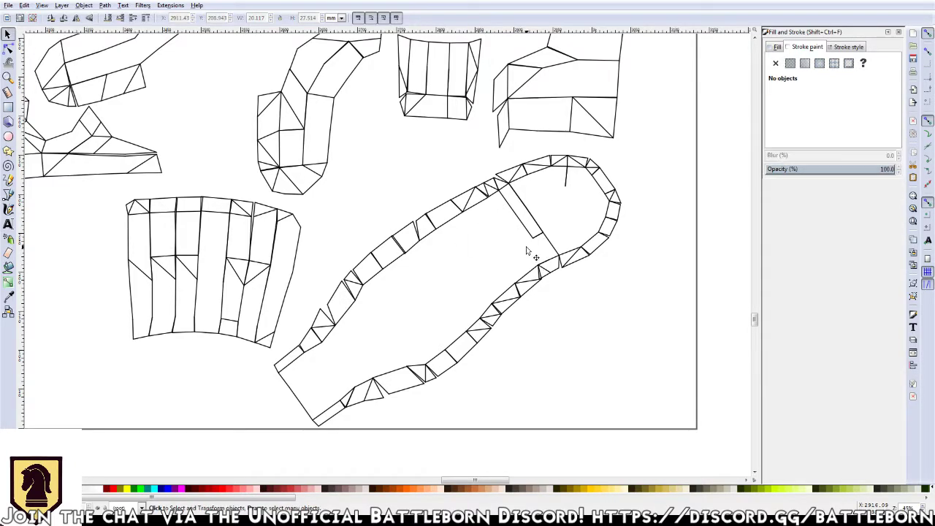
left_click(539, 242)
key("Delete")
left_click(542, 238)
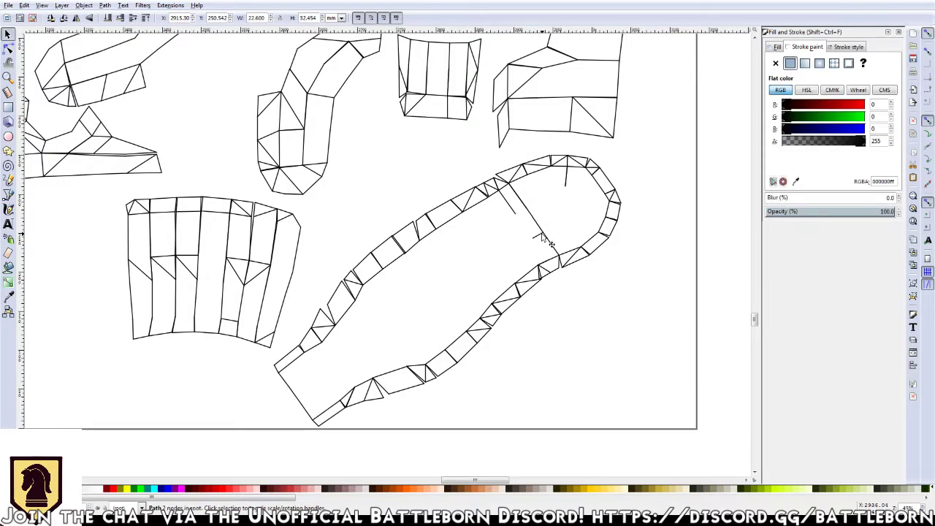
key("Delete")
left_click(540, 235)
key("Delete")
left_click(542, 238)
key("Delete")
Remove the remaining stray lines near the toe, including the diagonal and the thin vertical line
left_click(544, 242)
key("Delete")
left_click(532, 209)
key("Delete")
left_click(530, 211)
key("Delete")
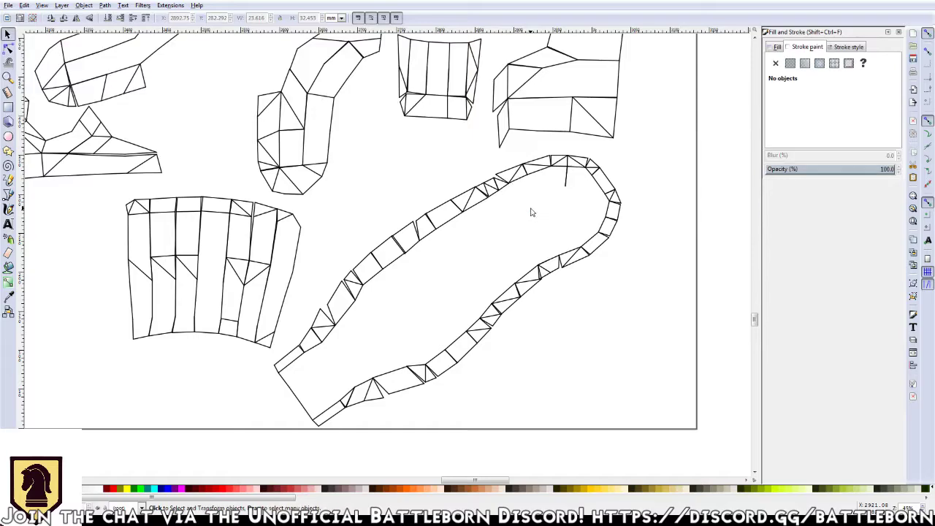
left_click(568, 183)
left_click(568, 193)
key("Delete")
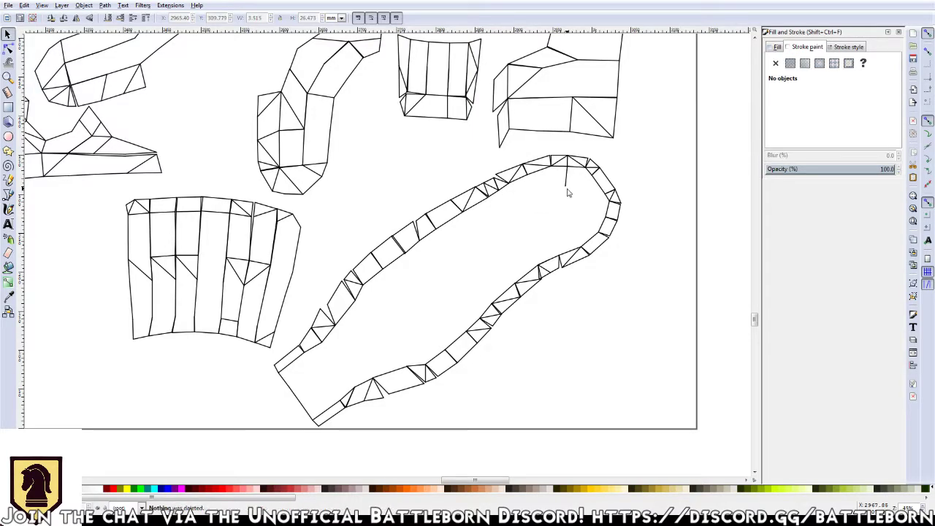
left_click(567, 187)
key("Delete")
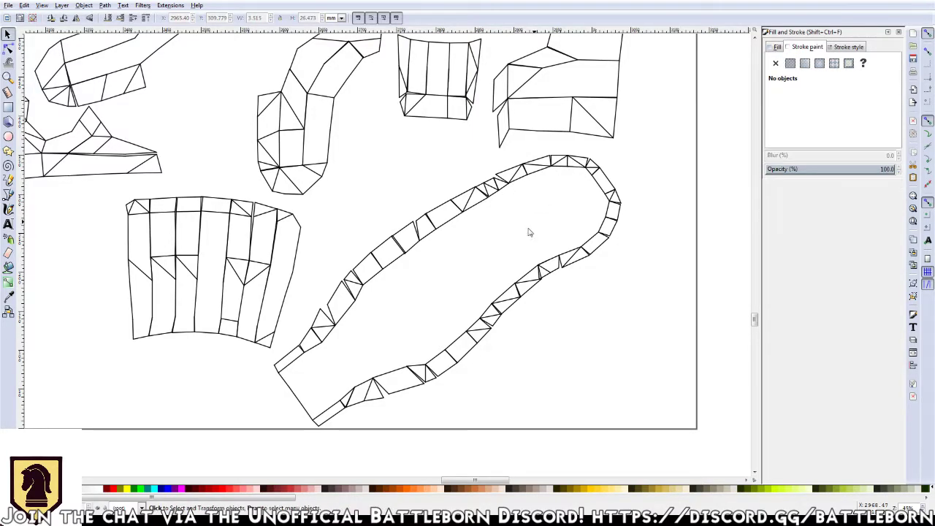
Delete the diagonal and horizontal fold lines at the heel end of the strip
scroll(312, 372, "up", 1)
scroll(312, 370, "up", 1)
scroll(312, 370, "up", 2)
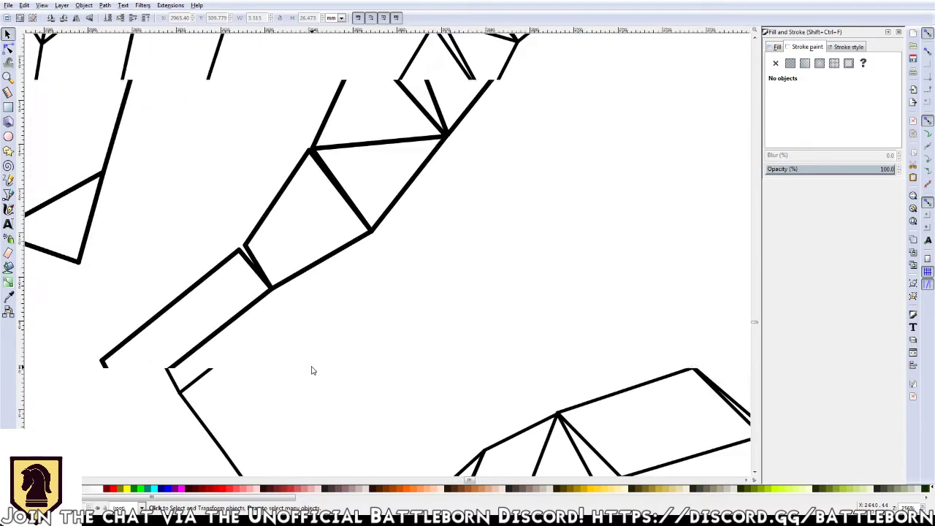
left_click(268, 277)
left_click(268, 278)
key("Delete")
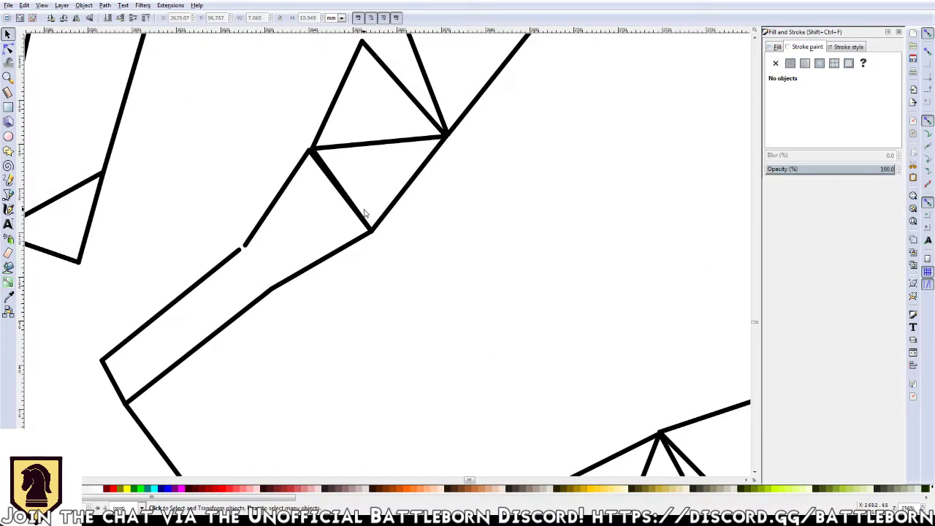
left_click(358, 208)
key("Delete")
left_click(380, 142)
key("Delete")
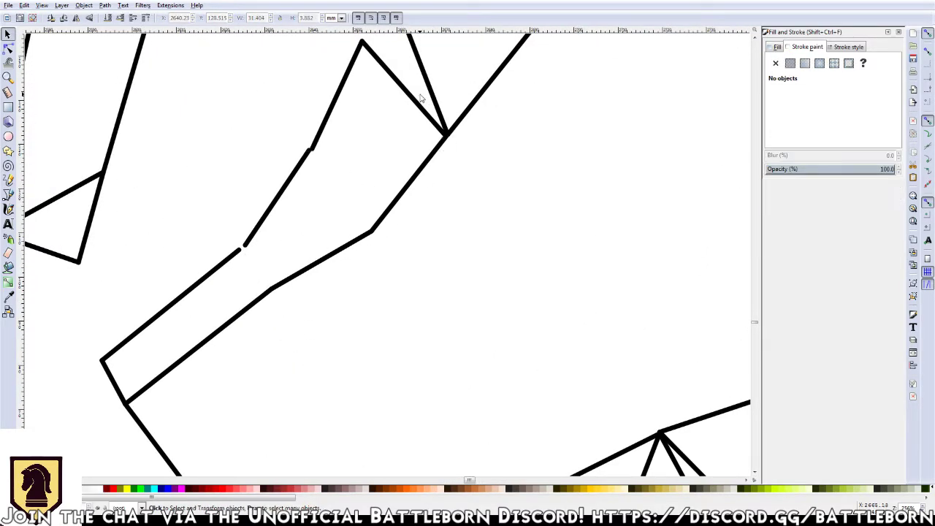
left_click(420, 105)
key("Delete")
left_click(434, 93)
key("Delete")
Remove the inner triangle's split diagonal, its sides, and the short top diagonal line
scroll(257, 359, "up", 2)
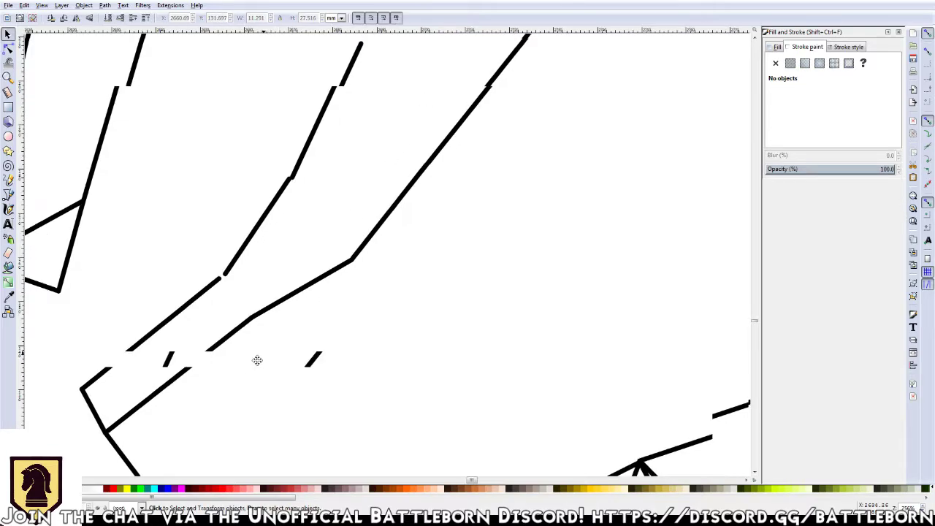
scroll(258, 365, "up", 2)
left_click(359, 240)
key("Delete")
left_click(361, 202)
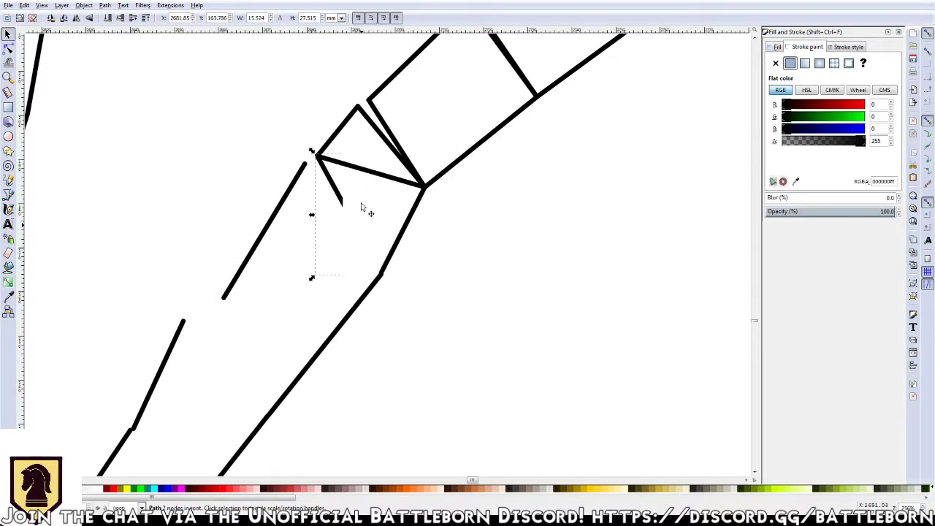
key("Delete")
left_click(400, 155)
key("Delete")
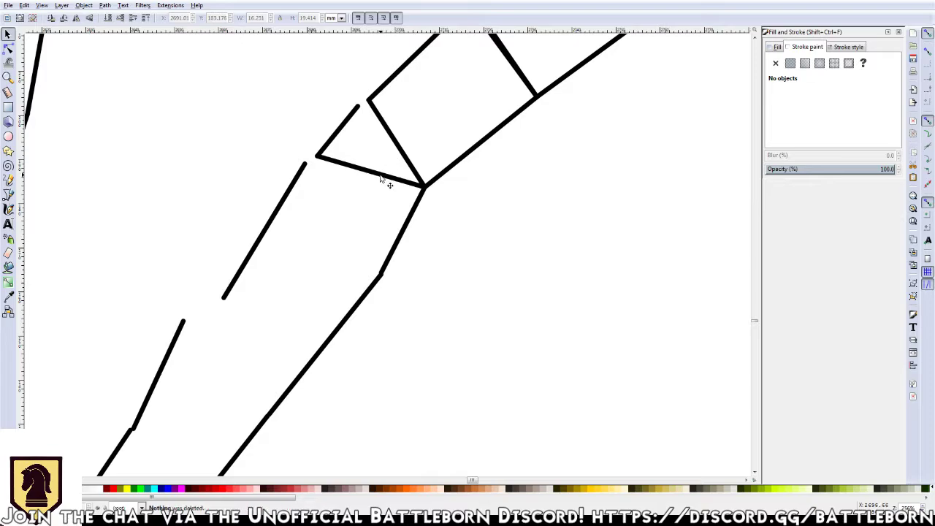
left_click(386, 180)
key("Delete")
left_click(406, 154)
key("Delete")
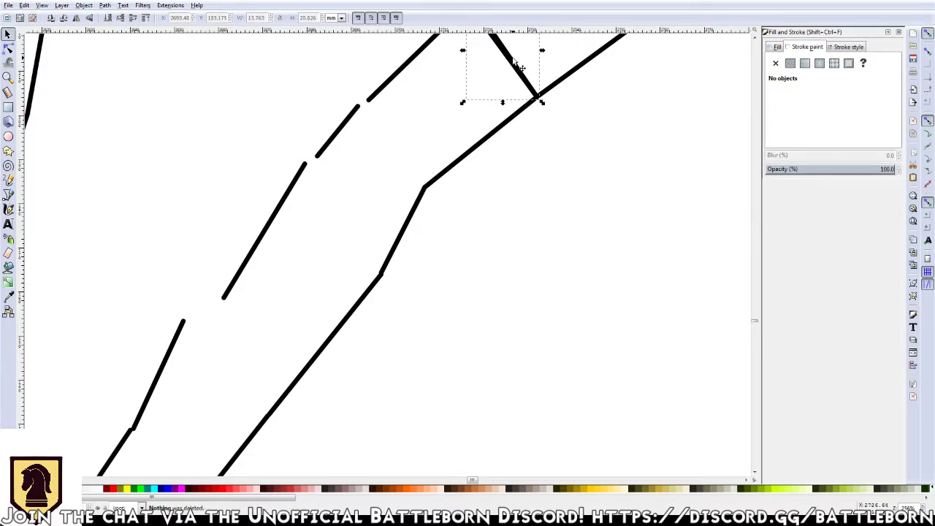
left_click(516, 72)
key("Delete")
Delete the diagonal struts and slanted fold lines in the next stretch
scroll(501, 146, "up", 3)
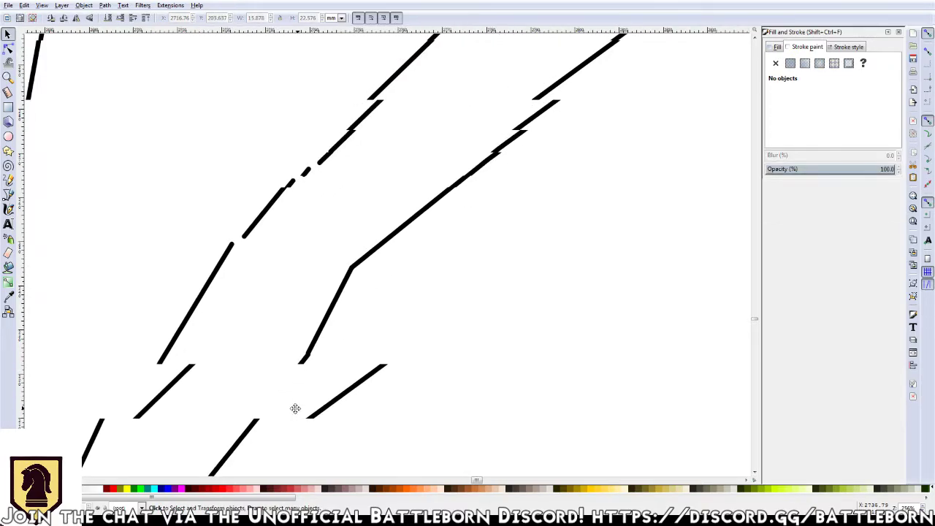
scroll(295, 409, "up", 5)
left_click(287, 371)
key("Delete")
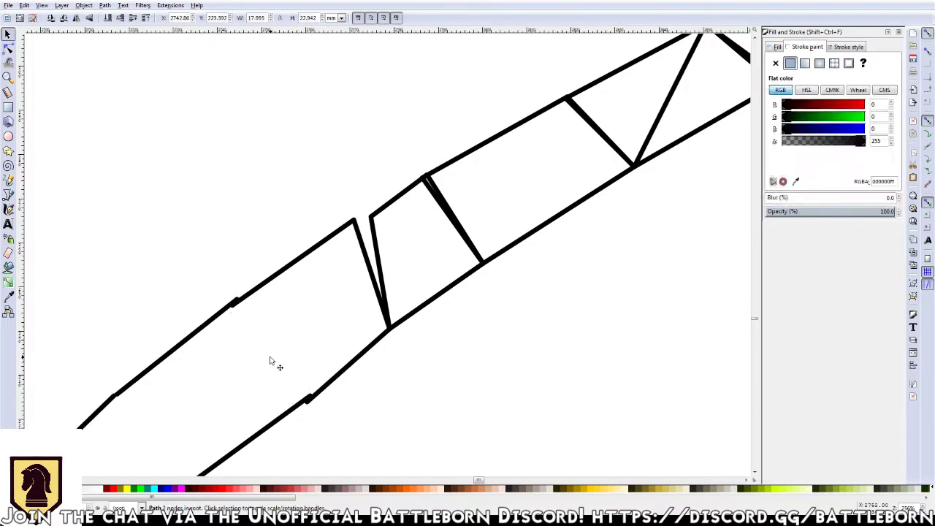
left_click(375, 284)
key("Delete")
left_click(380, 285)
key("Delete")
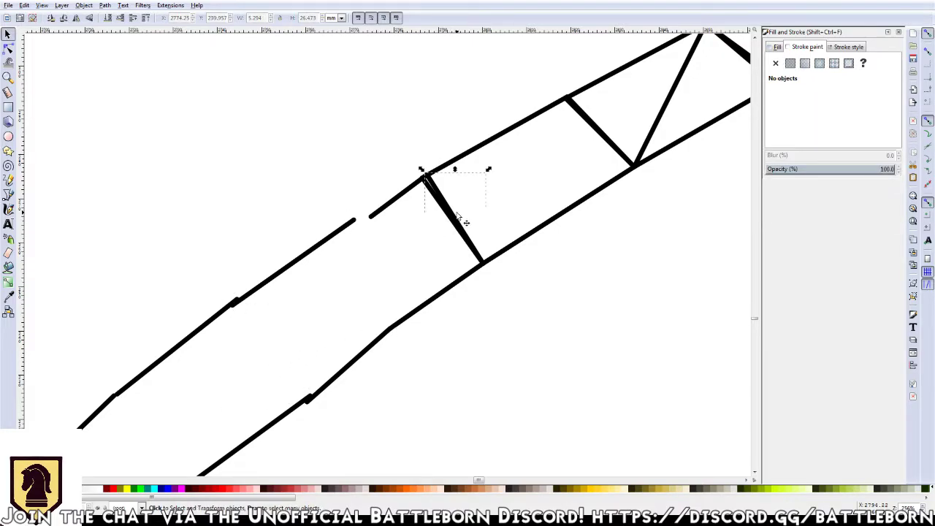
left_click(455, 219)
key("Delete")
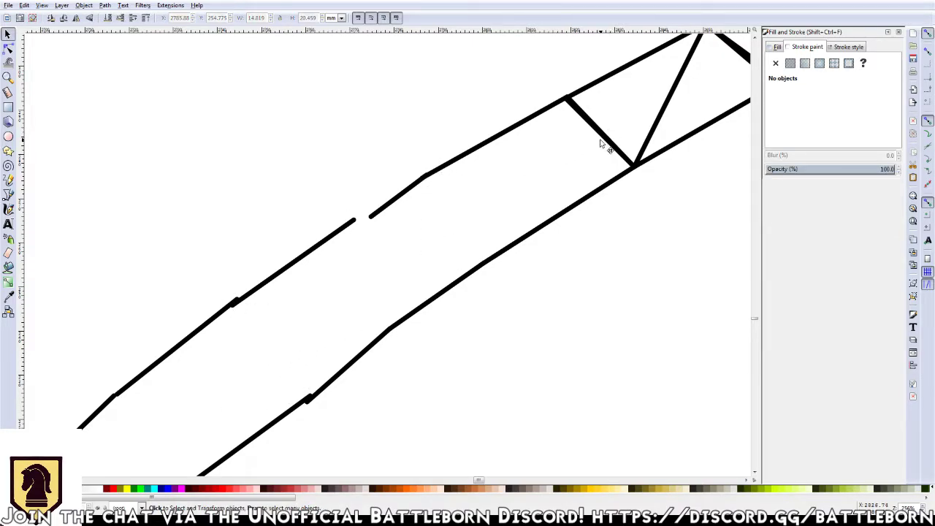
left_click(601, 144)
key("Delete")
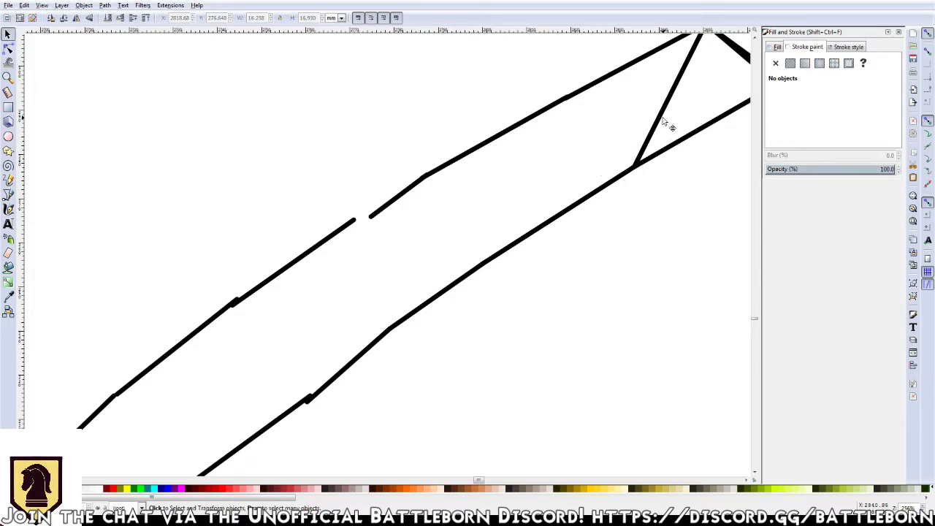
Delete the truss diagonals, vertical struts and inner braces of the next braced section
mouse_move(683, 111)
left_mouse_down()
mouse_move(233, 296)
mouse_move(202, 343)
mouse_move(128, 383)
left_mouse_up()
left_click(211, 341)
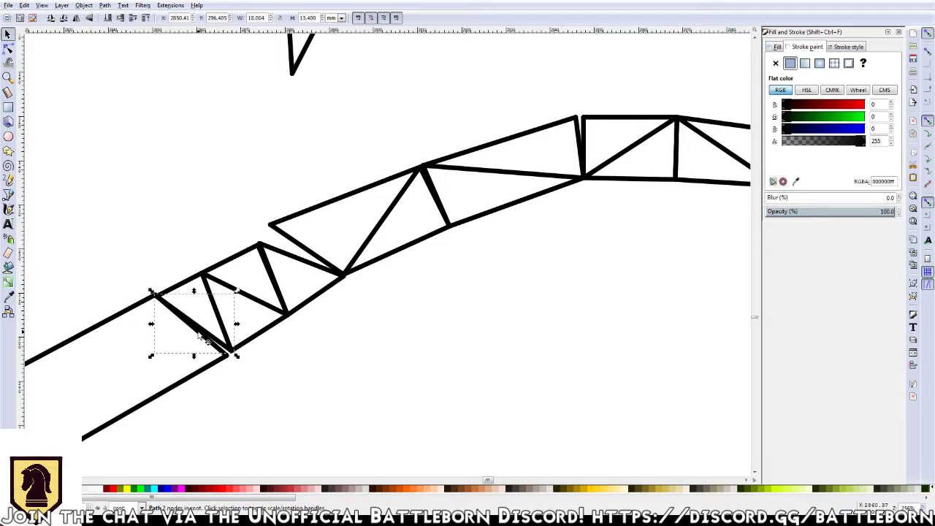
key("Delete")
left_click(217, 313)
key("Delete")
left_click(245, 293)
key("Delete")
left_click(245, 292)
key("Delete")
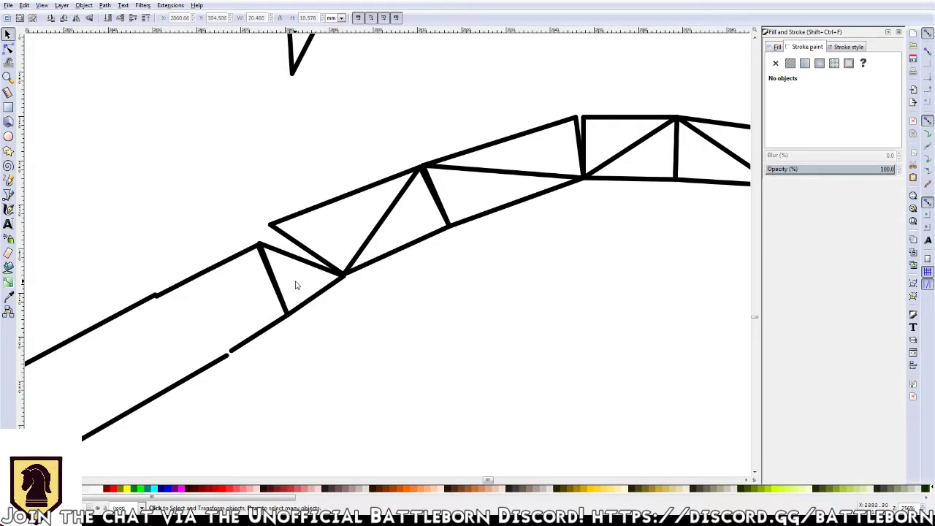
left_click(276, 287)
left_click(276, 286)
key("Escape")
left_click(278, 290)
key("Delete")
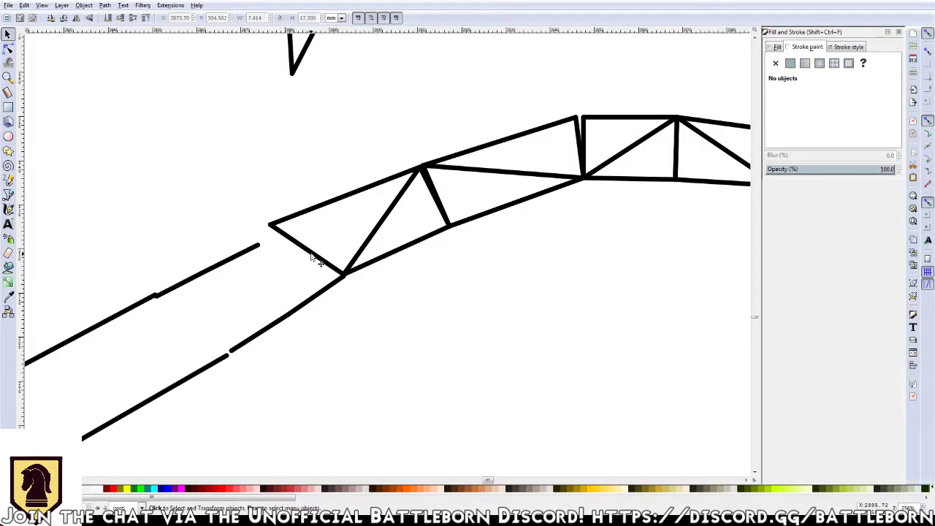
left_click(309, 253)
key("Delete")
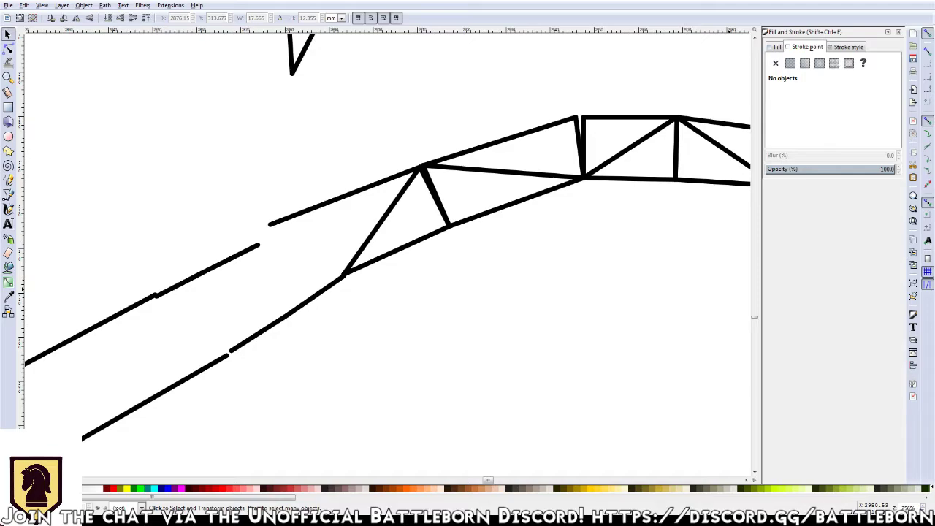
Delete the remaining diagonal braces and vertical fold lines across the upper section
left_click(385, 229)
key("Delete")
left_click(441, 207)
key("Delete")
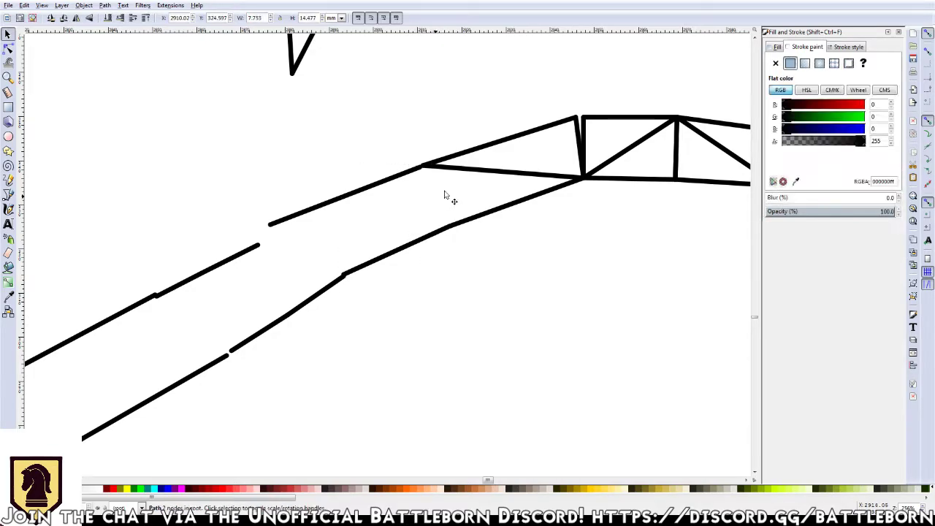
left_click(515, 171)
key("Delete")
key("Delete")
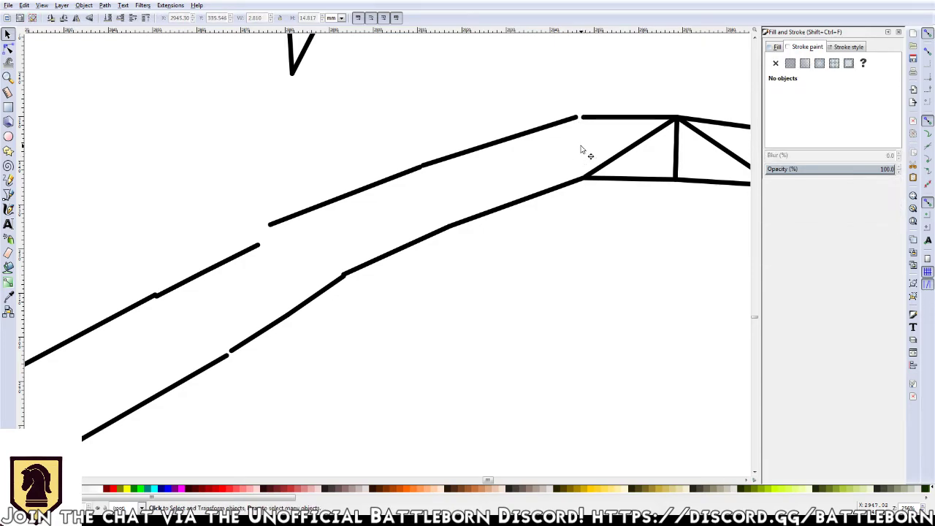
left_click(625, 154)
key("Delete")
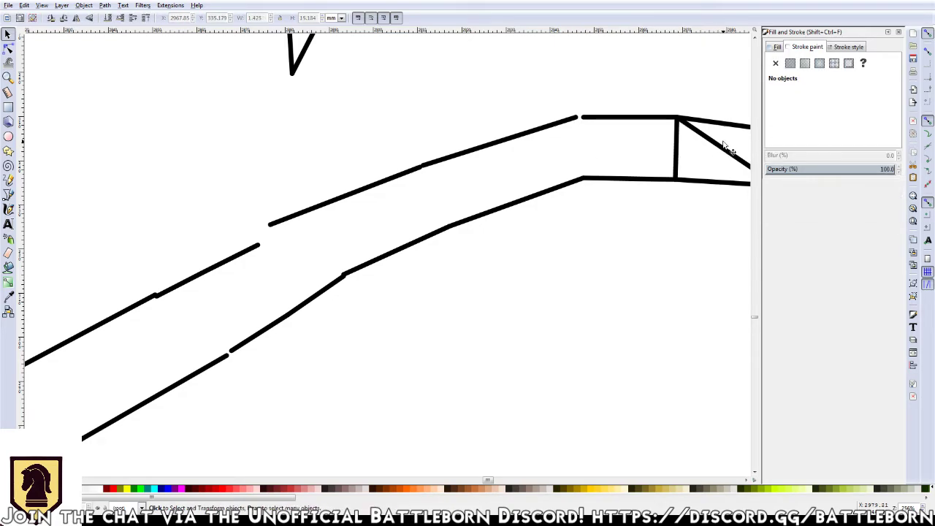
left_click(720, 148)
key("Delete")
left_click(676, 159)
key("Delete")
Delete the short, diagonal and horizontal braces along the curved bend
left_click_drag(710, 172, 167, 121)
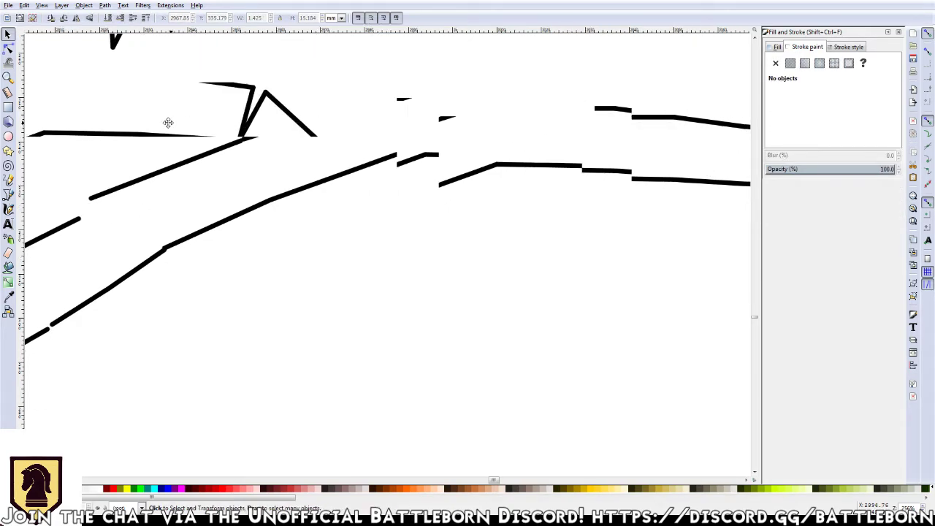
left_click(245, 121)
key("Delete")
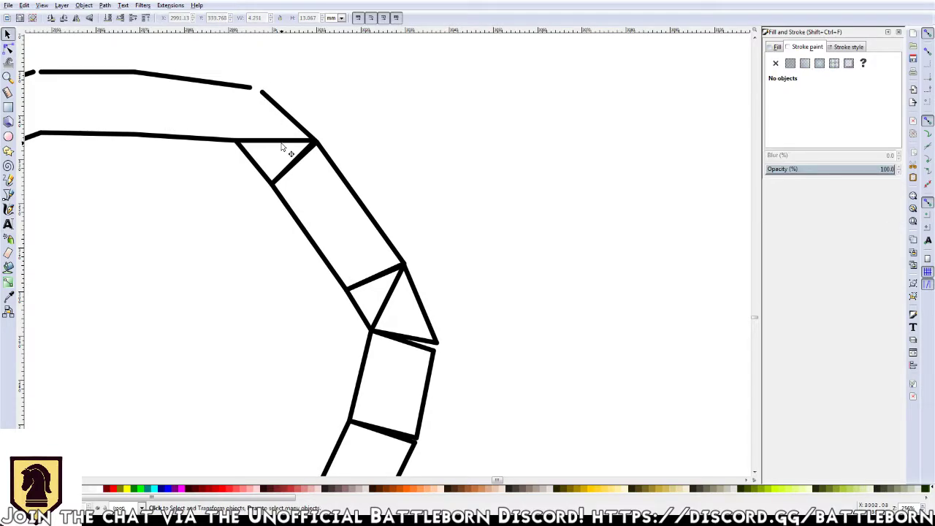
left_click(285, 140)
key("Delete")
left_click(296, 163)
left_click(299, 170)
left_click(299, 170)
key("Delete")
left_click(378, 277)
key("Delete")
left_click(388, 301)
key("Delete")
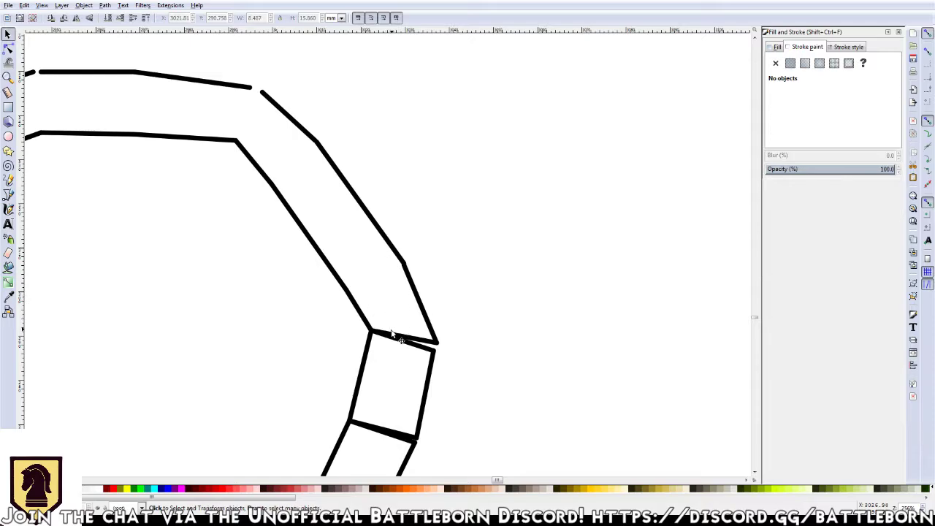
left_click(396, 336)
key("Delete")
left_click(385, 428)
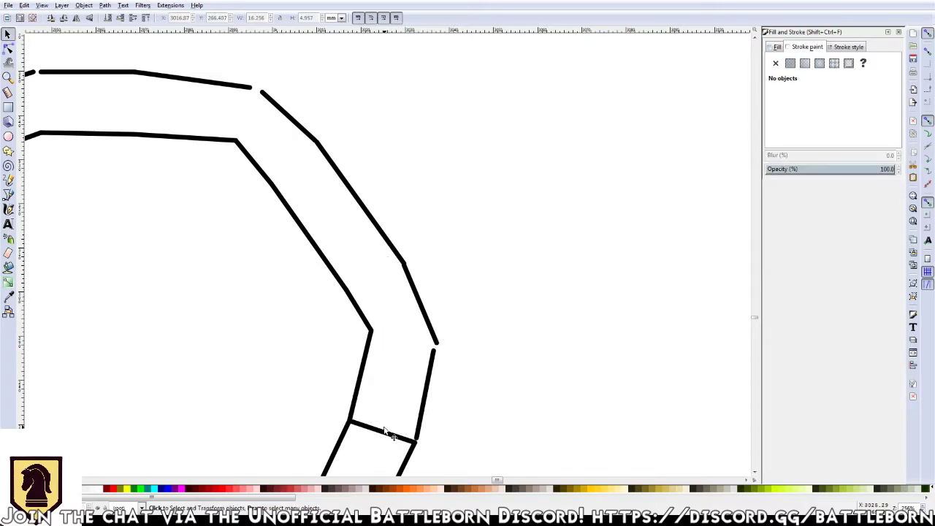
key("Delete")
Remove the short braces, long diagonal and lower-left vertical pieces further down the bend
scroll(502, 80, "down", 5)
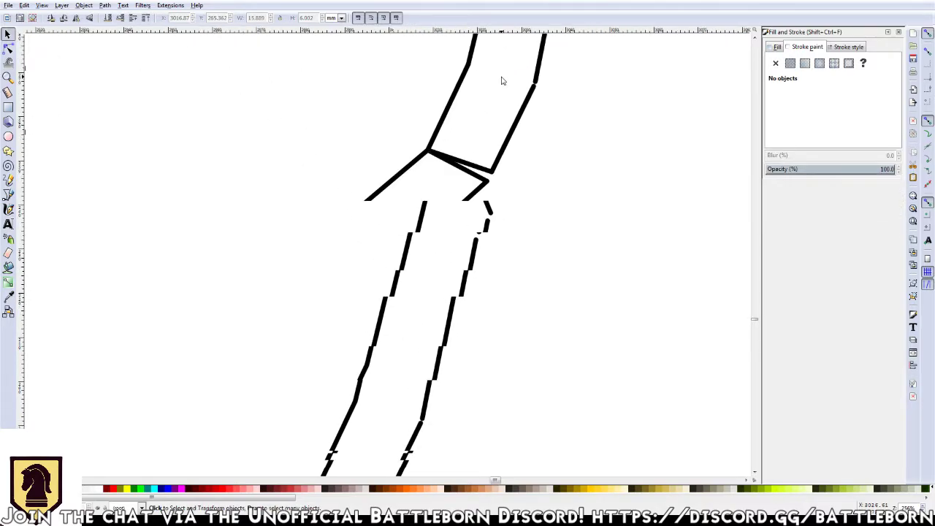
left_click(480, 181)
key("Delete")
left_click(359, 256)
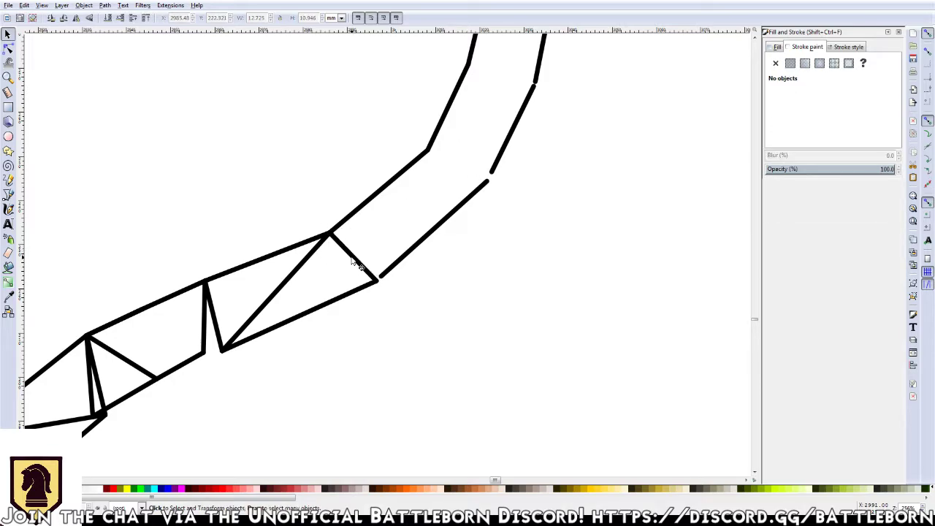
key("Delete")
left_click(286, 282)
key("Delete")
left_click(217, 331)
key("Delete")
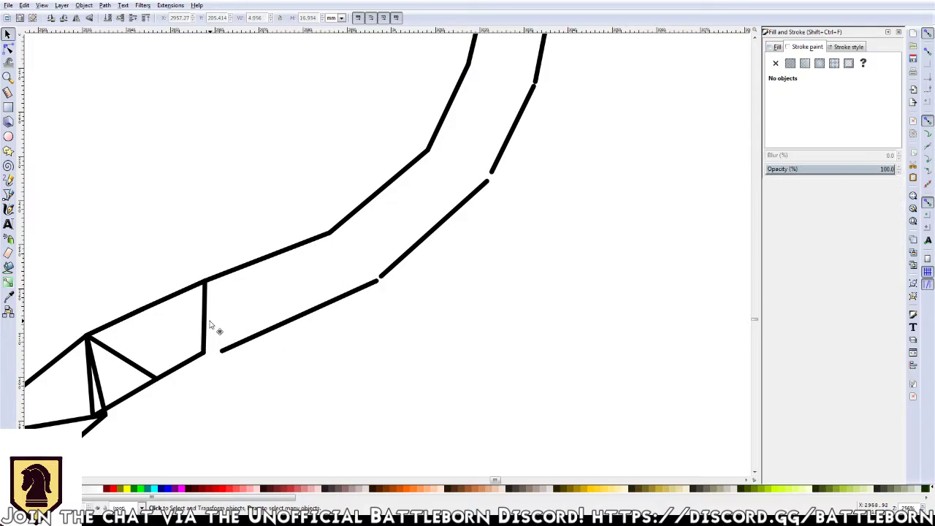
left_click(205, 325)
key("Delete")
left_click(125, 358)
key("Delete")
key("Delete")
left_click(87, 373)
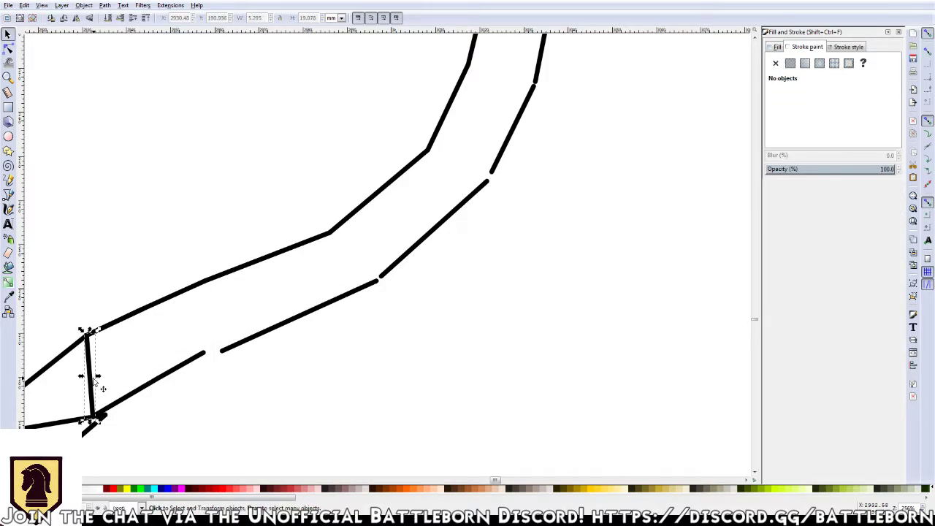
key("Delete")
left_click(83, 420)
key("Delete")
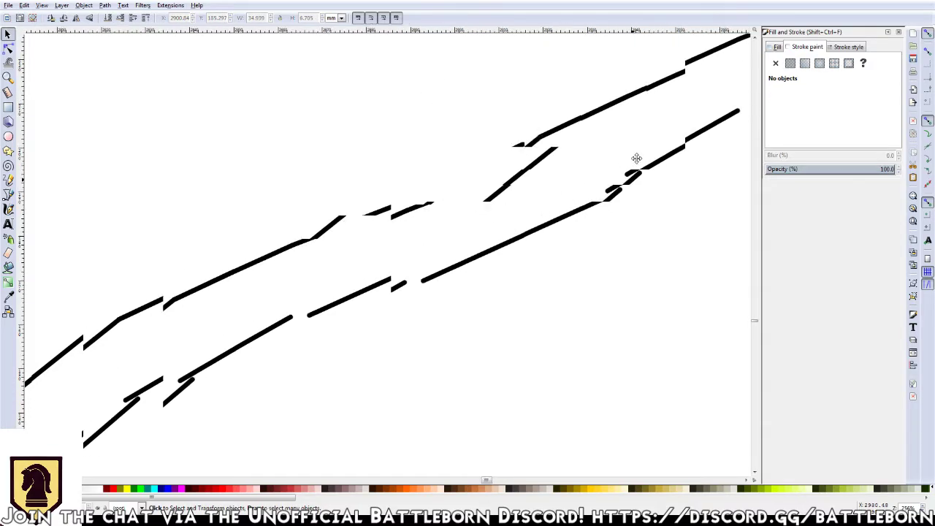
Clear the last upper, diagonal and horizontal braces from the strip's inner section
key("Delete")
left_click(634, 161)
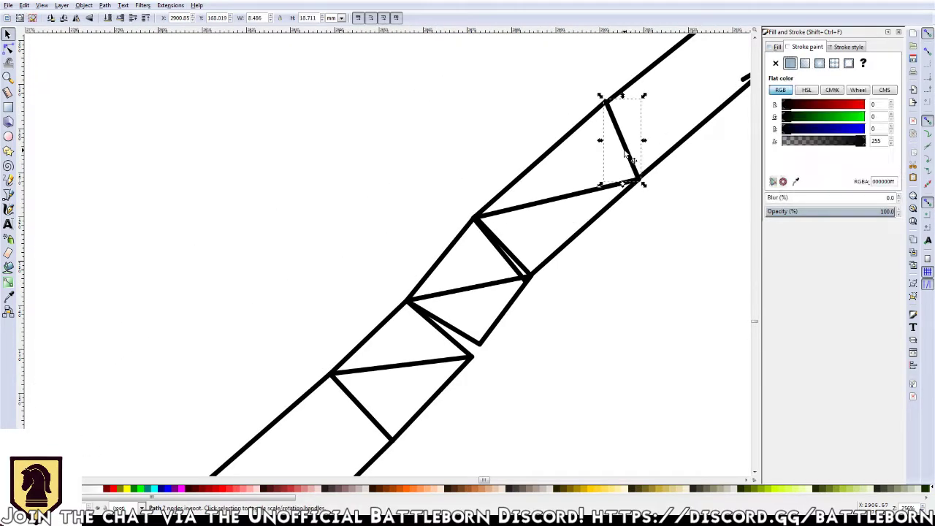
key("Delete")
left_click(532, 211)
key("Delete")
left_click(511, 252)
key("Delete")
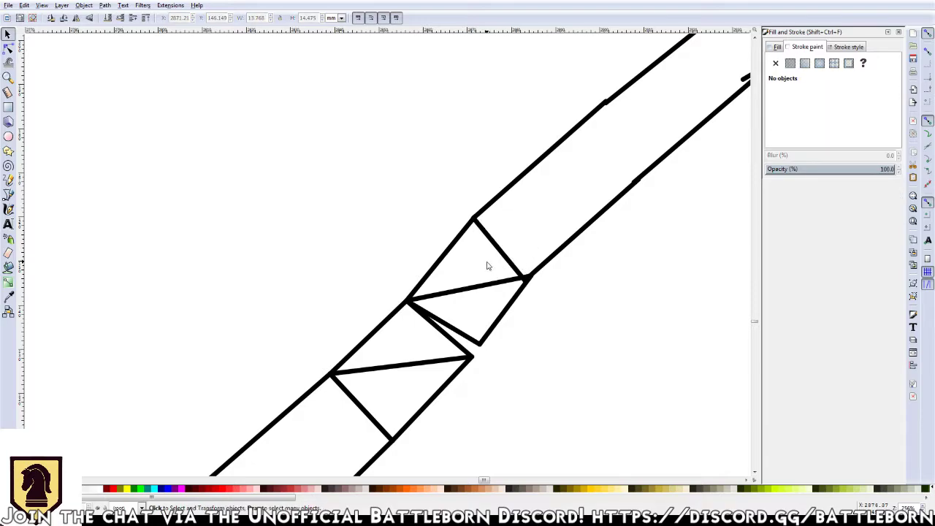
left_click(503, 265)
key("Delete")
left_click(476, 287)
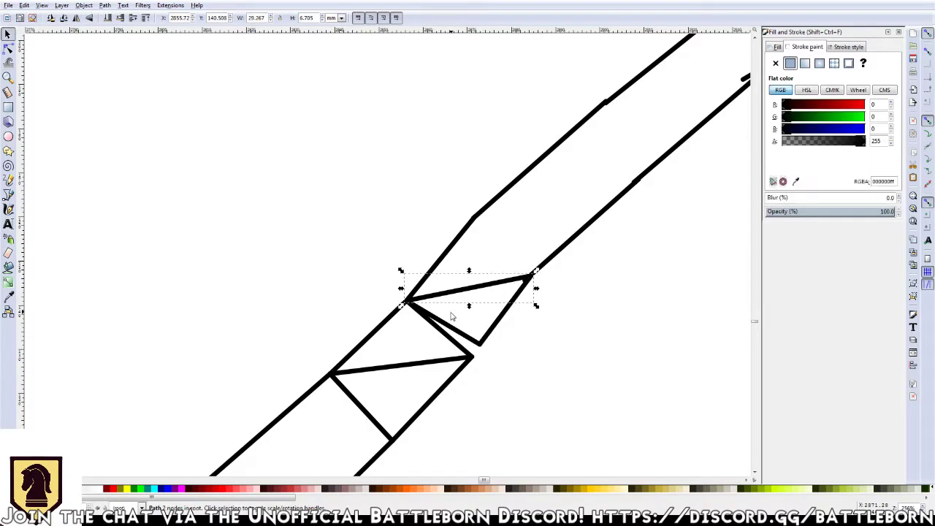
key("Delete")
left_click(445, 329)
key("Delete")
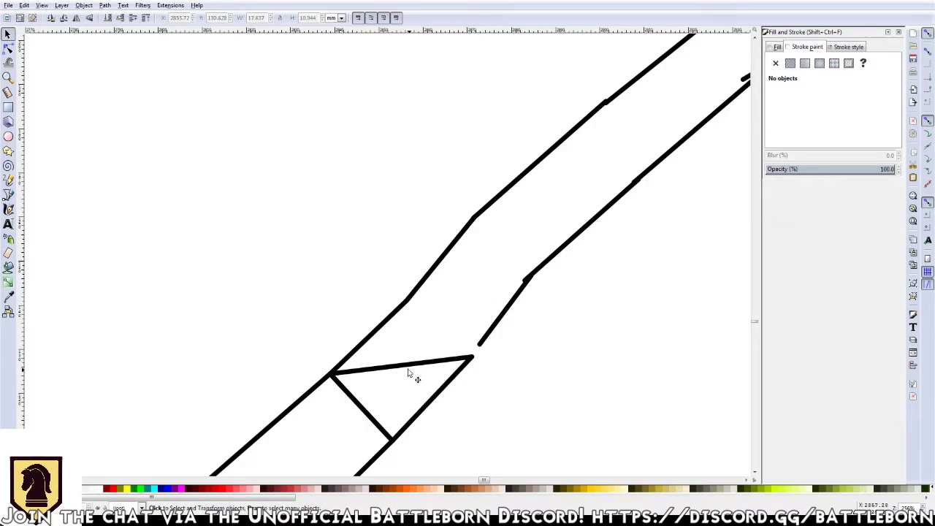
left_click(410, 373)
key("Delete")
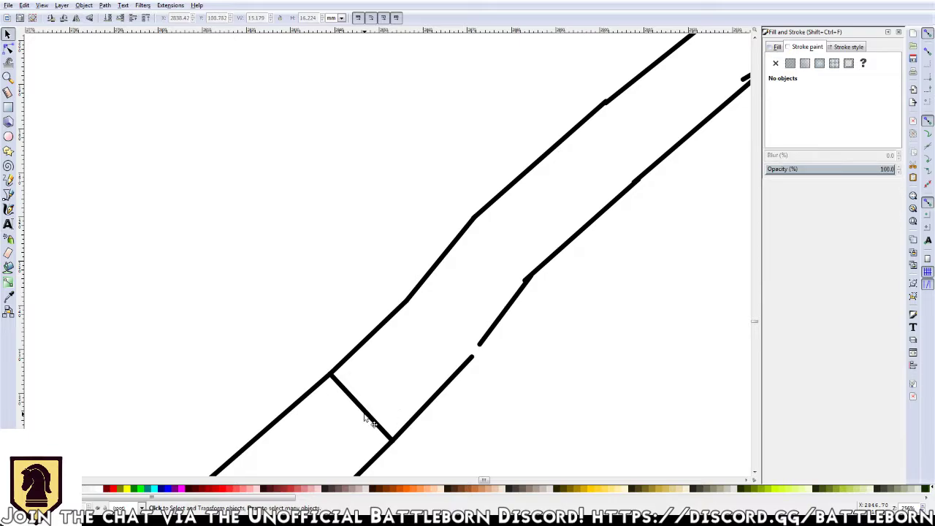
left_click(365, 418)
key("Delete")
Delete the inner diagonal braces and doubled vertical lines along the middle of the strip
scroll(587, 90, "down", 5)
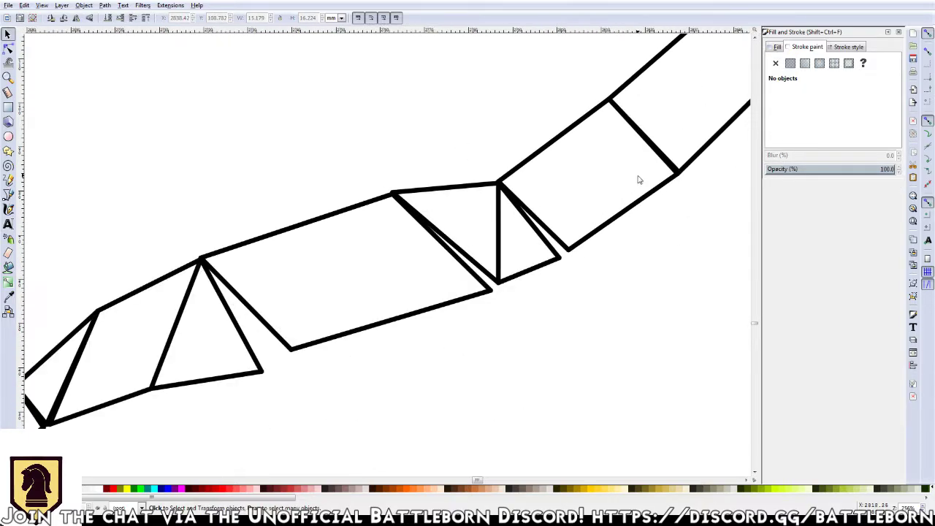
left_click(662, 154)
key("Delete")
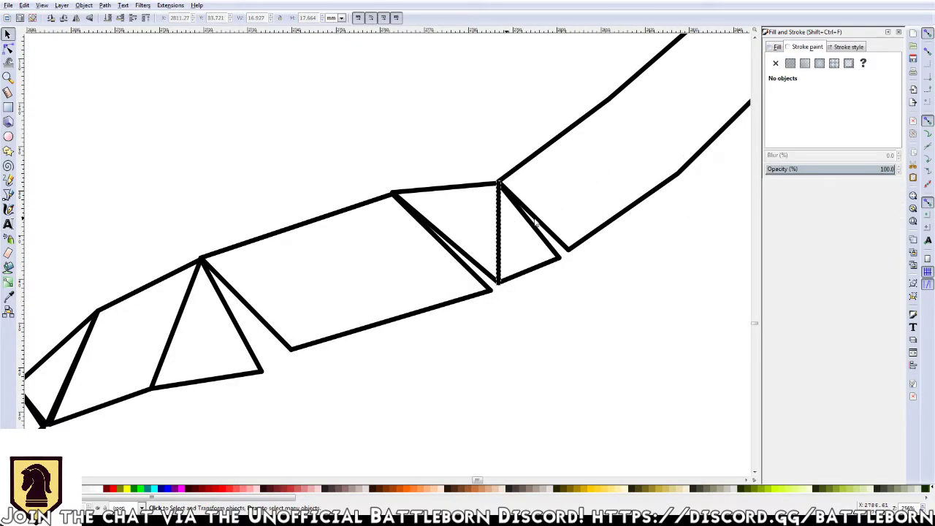
left_click(535, 223)
key("Delete")
left_click(500, 238)
key("Delete")
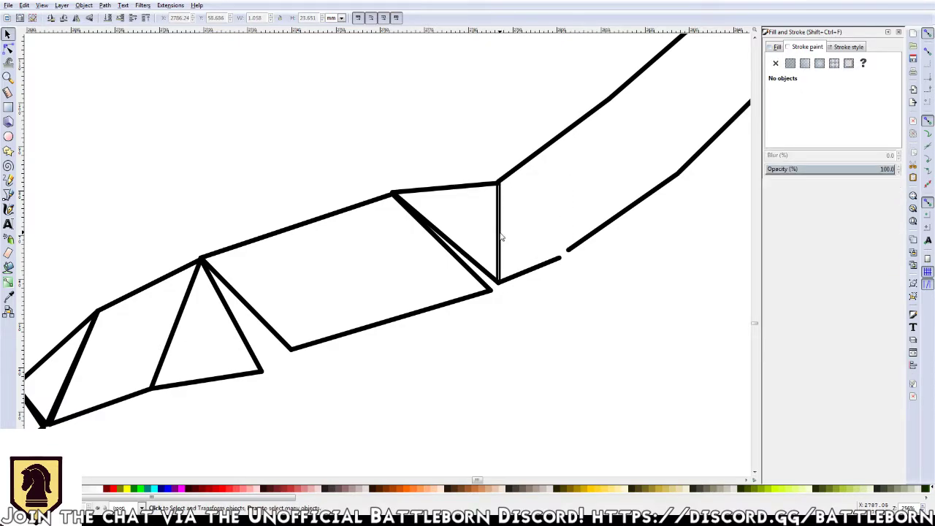
left_click(468, 255)
key("Delete")
left_click(452, 256)
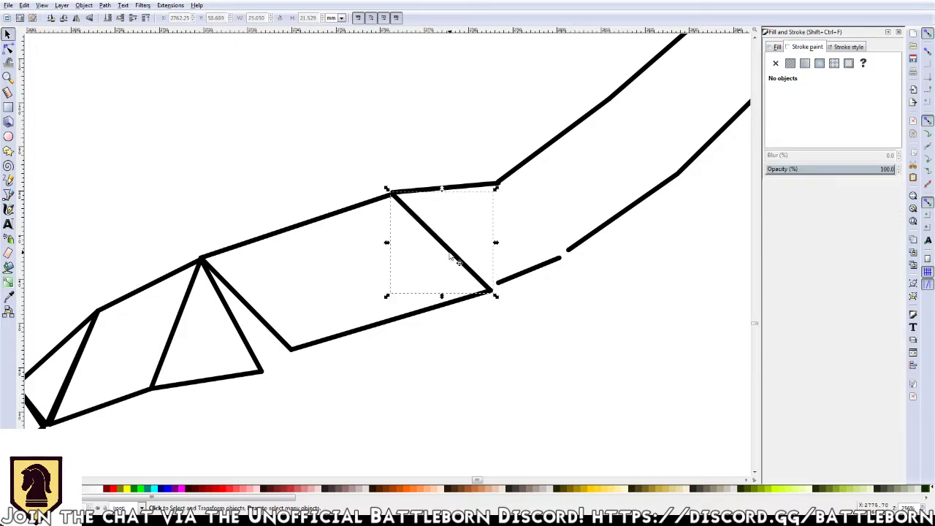
key("Delete")
Delete the triangle's inner diagonals and the short cross line near the bent end
left_click(251, 309)
key("Delete")
left_click(241, 332)
key("Delete")
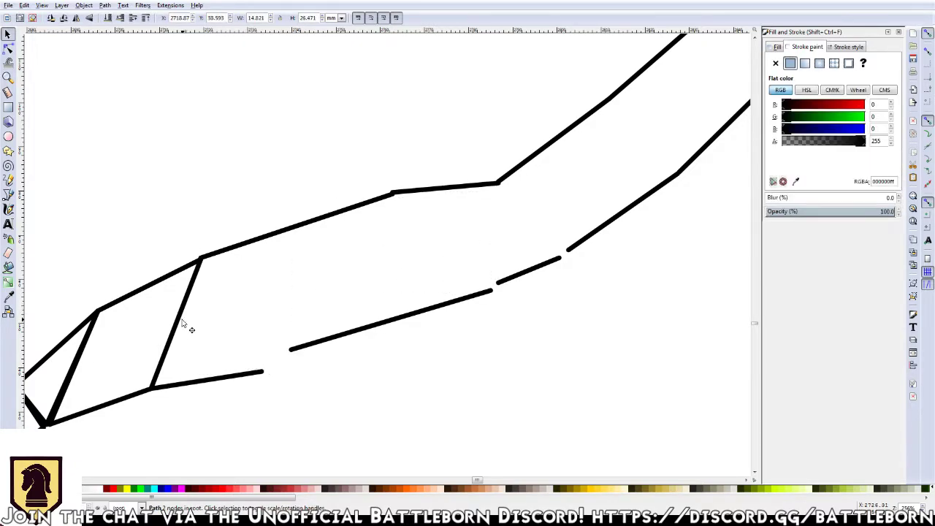
left_click(183, 325)
key("Delete")
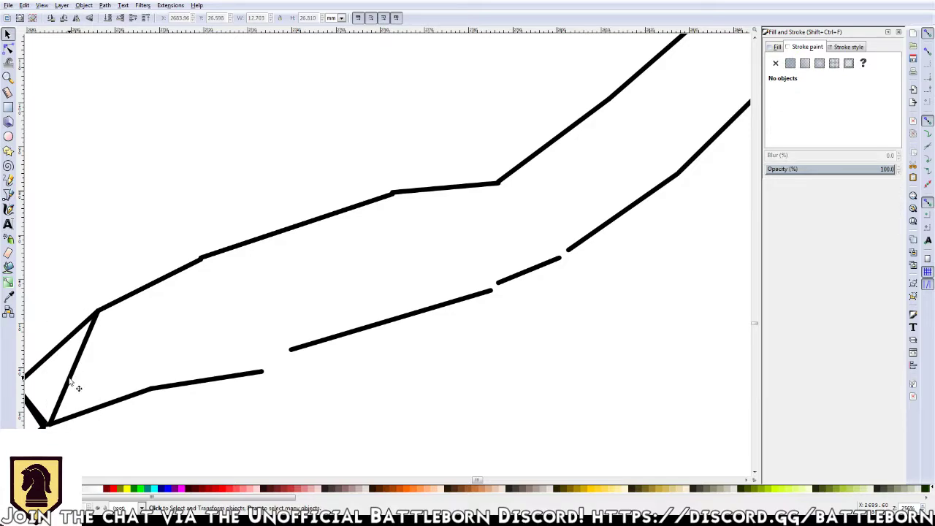
left_click(70, 380)
key("Delete")
scroll(689, 232, "down", 3)
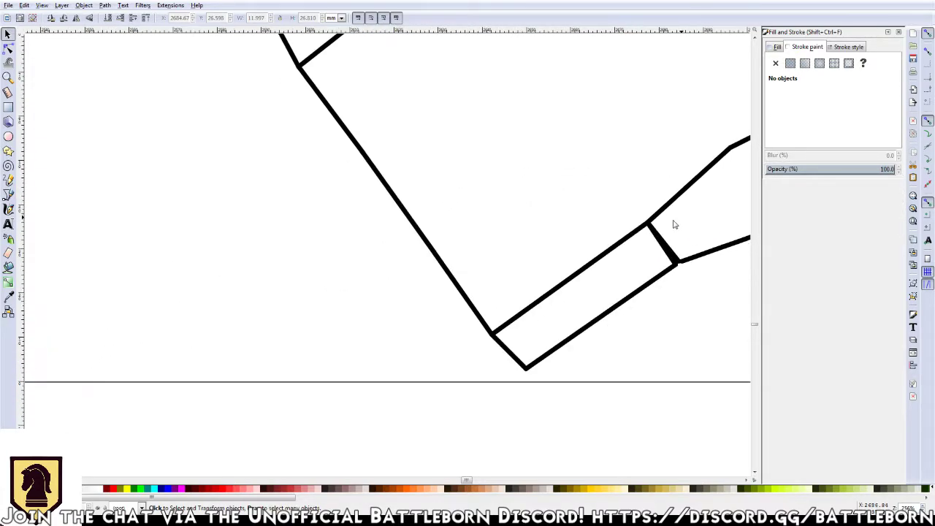
left_click(662, 239)
key("Delete")
key("minus")
key("minus")
key("minus")
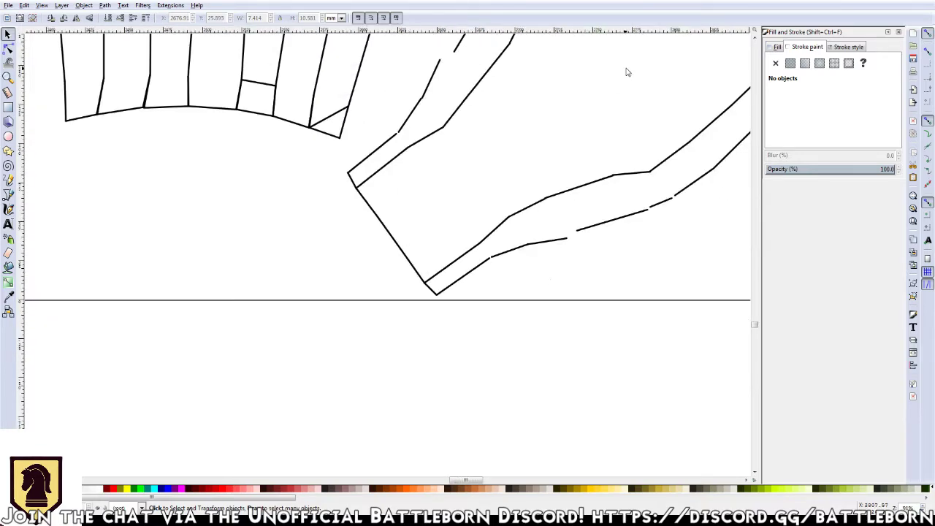
Shift-select the inner line's segments from the lower left up to the rounded right end
scroll(364, 315, "down", 3)
scroll(363, 317, "up", 3)
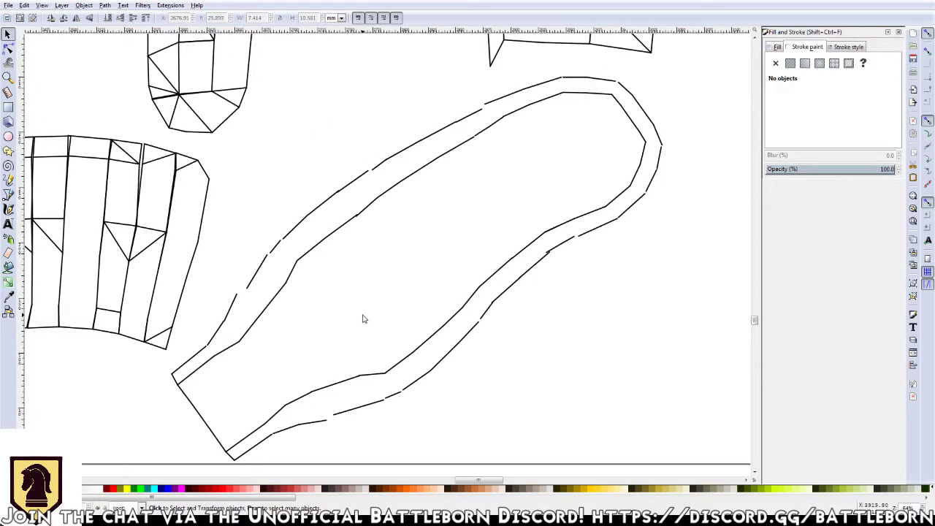
left_click(197, 375)
left_click(235, 344, "shift")
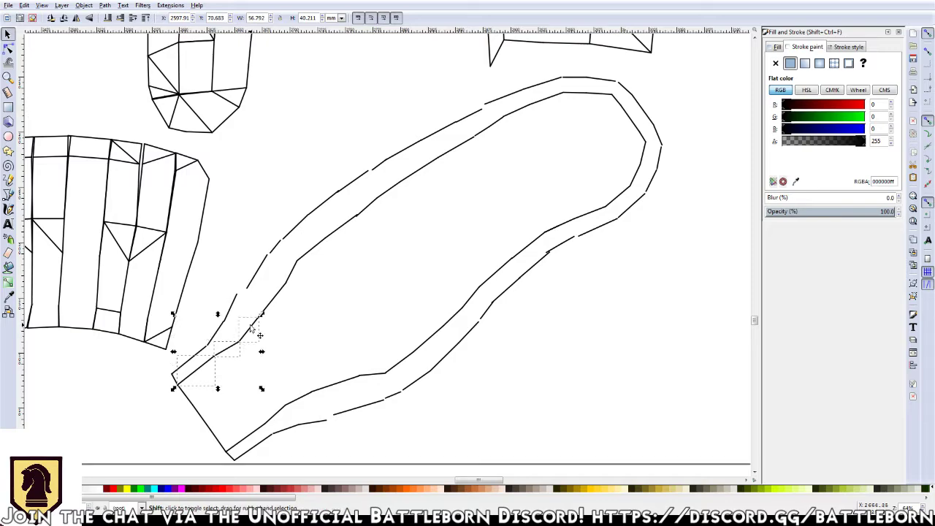
left_click(277, 309, "shift")
left_click(291, 276, "shift")
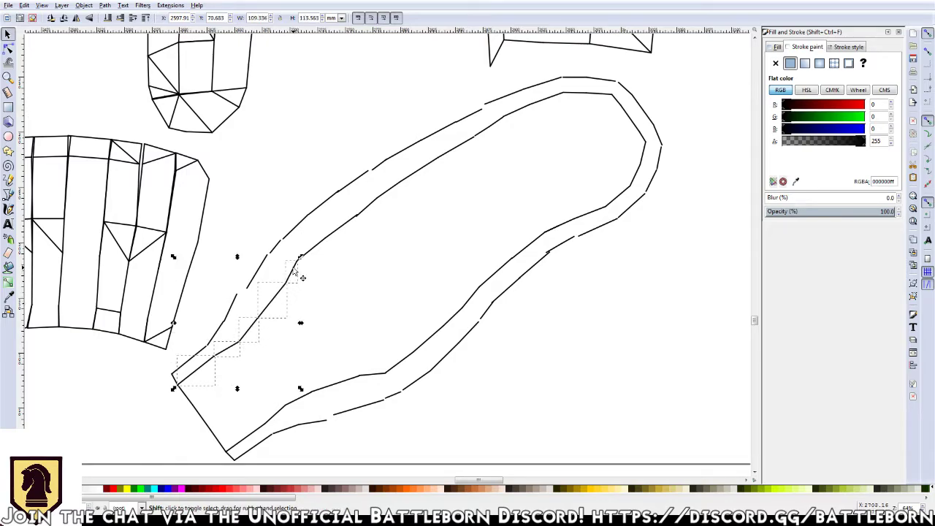
left_click(315, 253, "shift")
left_click(352, 222, "shift")
left_click(371, 209, "shift")
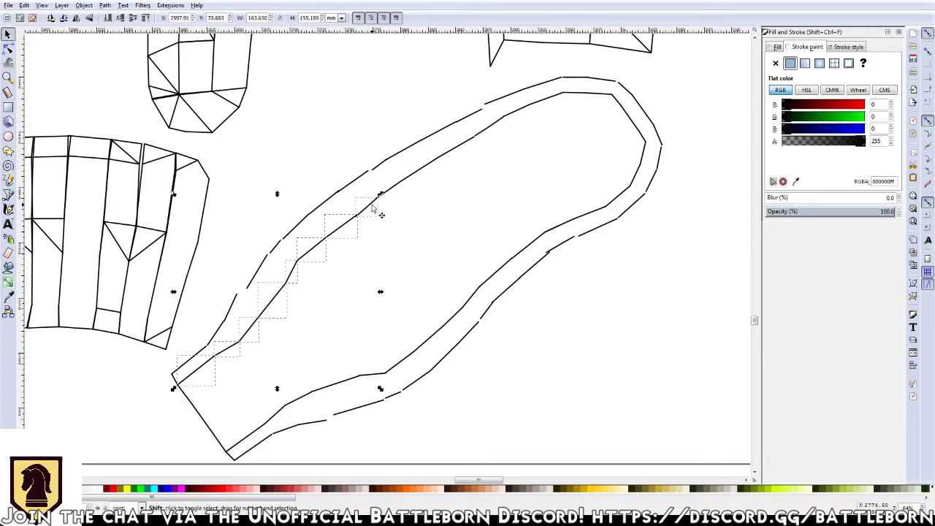
left_click(395, 189, "shift")
left_click(430, 168, "shift")
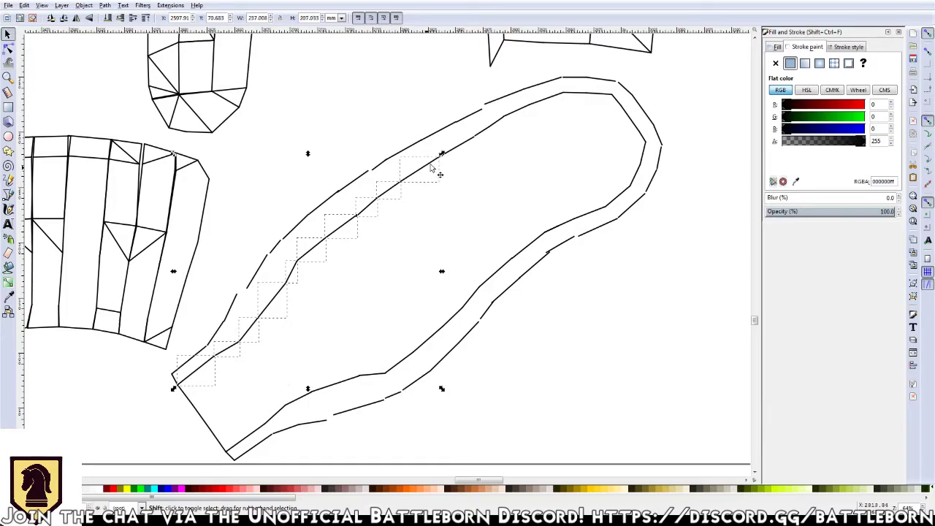
left_click(474, 141, "shift")
left_click(497, 122, "shift")
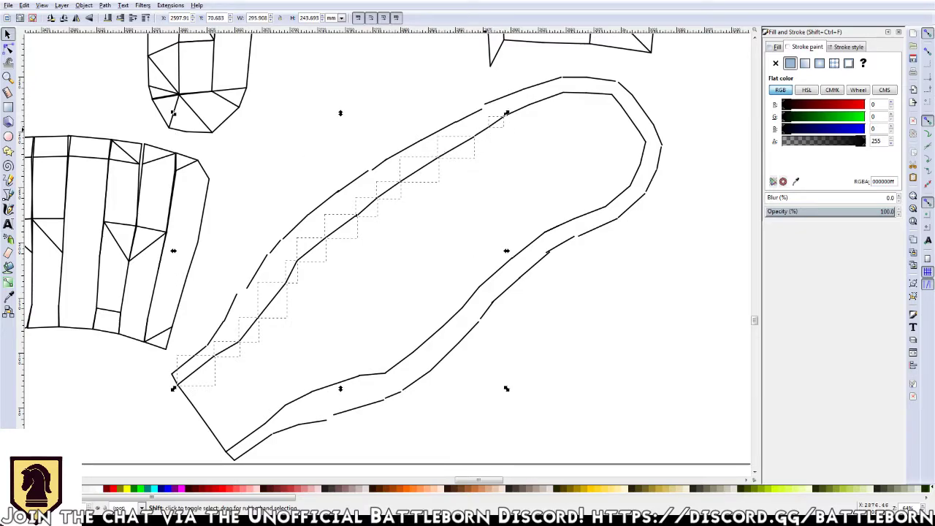
left_click(517, 115, "shift")
left_click(548, 102, "shift")
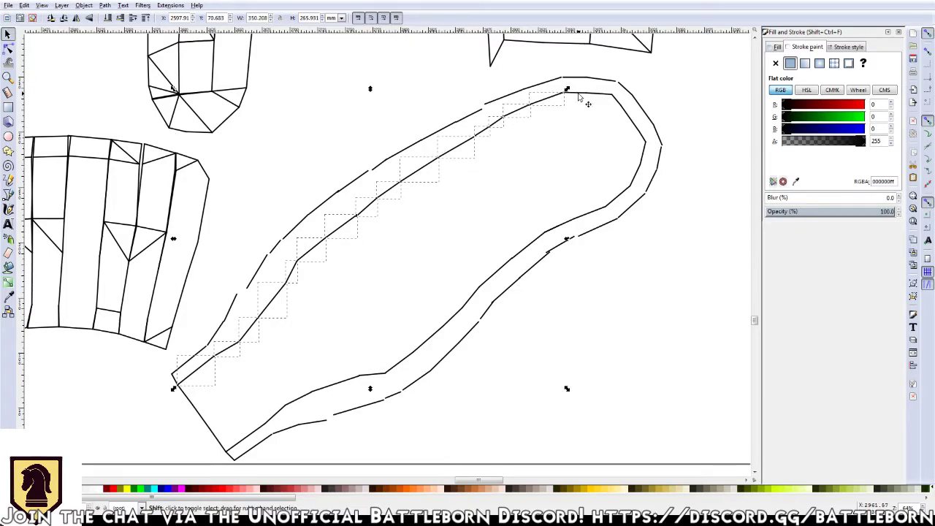
left_click(581, 95, "shift")
left_click(602, 96, "shift")
left_click(631, 123, "shift")
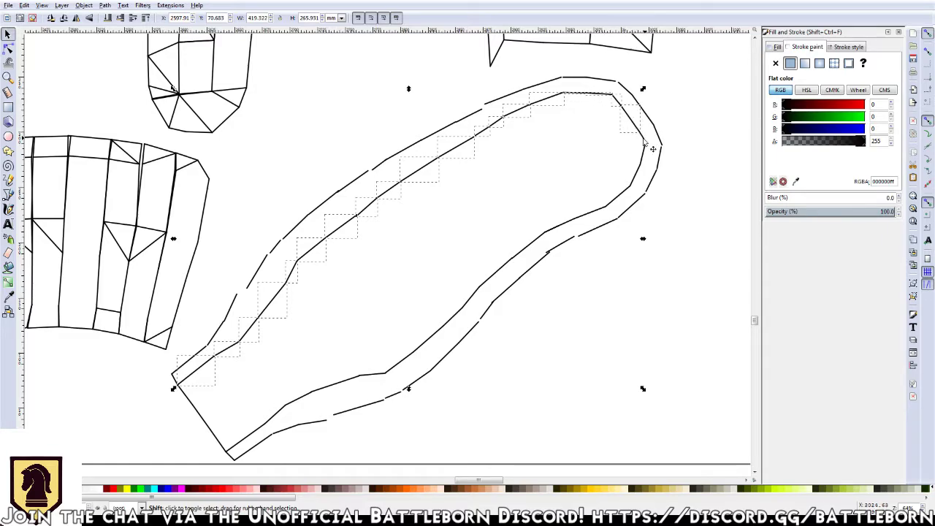
Add the inner line's lower-side segments, working back down to the bottom left
left_click(645, 150, "shift")
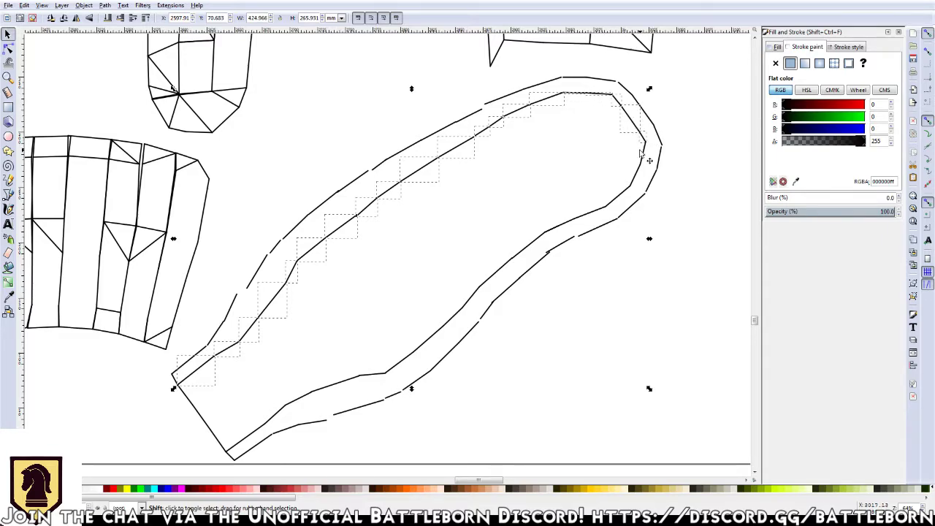
left_click(606, 204, "shift")
left_click(563, 229, "shift")
left_click(536, 241, "shift")
left_click(471, 296, "shift")
left_click(453, 317, "shift")
left_click(422, 349, "shift")
left_click(400, 367, "shift")
left_click(380, 375, "shift")
left_click(346, 386, "shift")
left_click(307, 399, "shift")
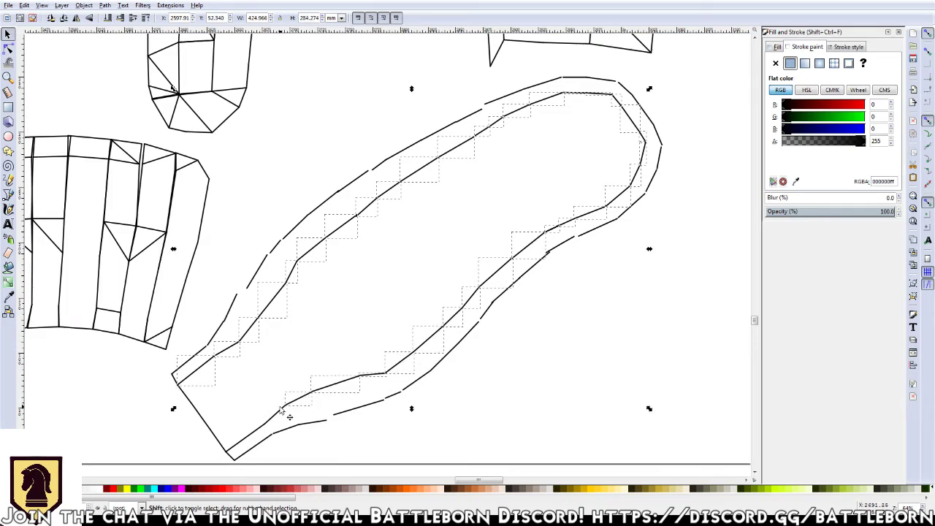
left_click(276, 418, "shift")
Finish selecting the inner line, make it red, and rubber-band select the whole long piece
left_click(252, 440, "shift")
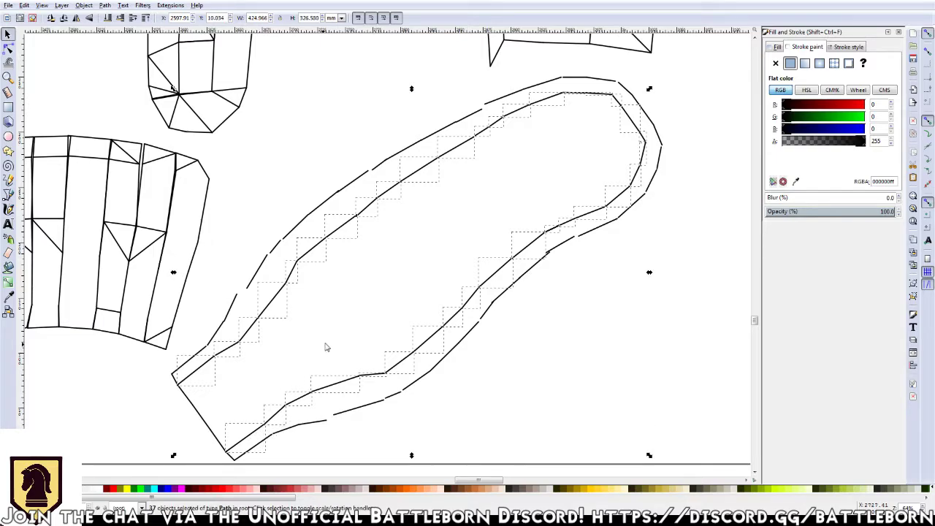
left_click_drag(813, 108, 904, 108)
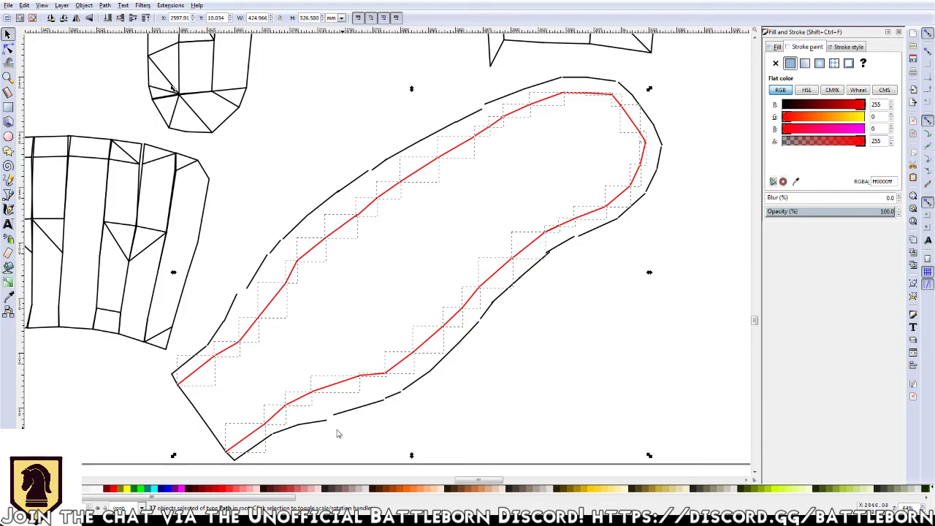
left_click_drag(698, 71, 205, 468)
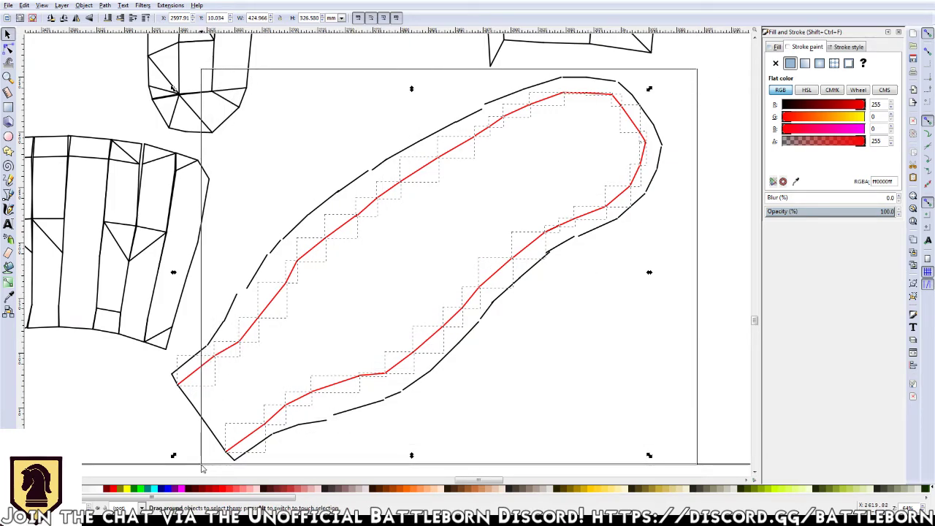
left_click_drag(204, 468, 170, 461)
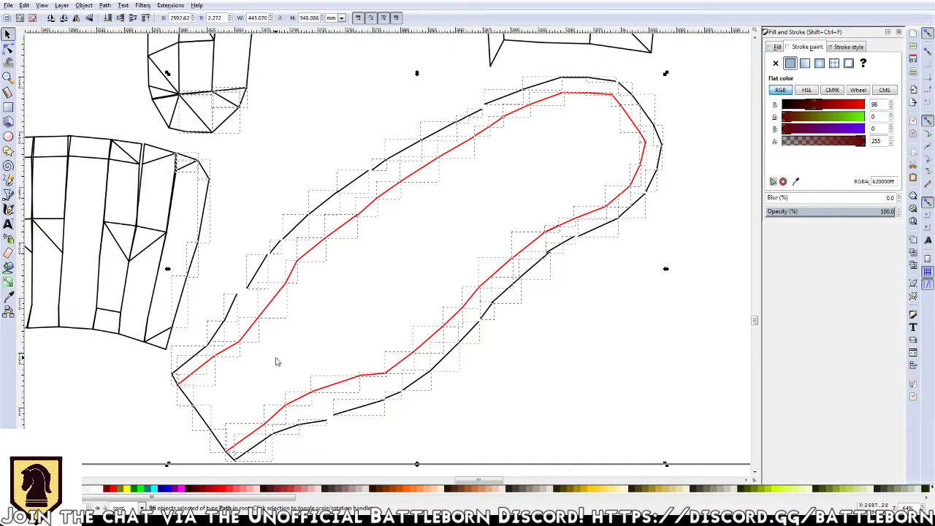
Delete redundant nodes at the outline gap and along the lower and upper-left outline
key("n")
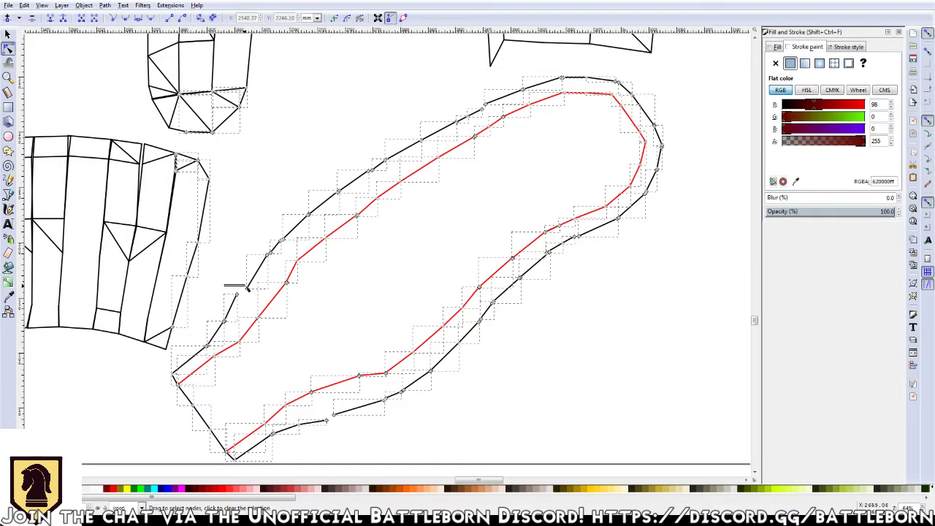
left_click_drag(247, 288, 253, 298)
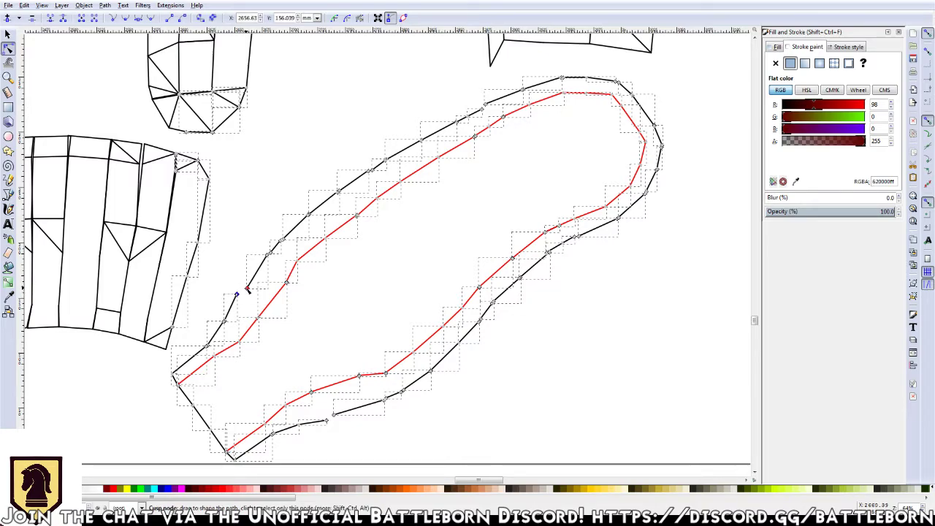
key("Delete")
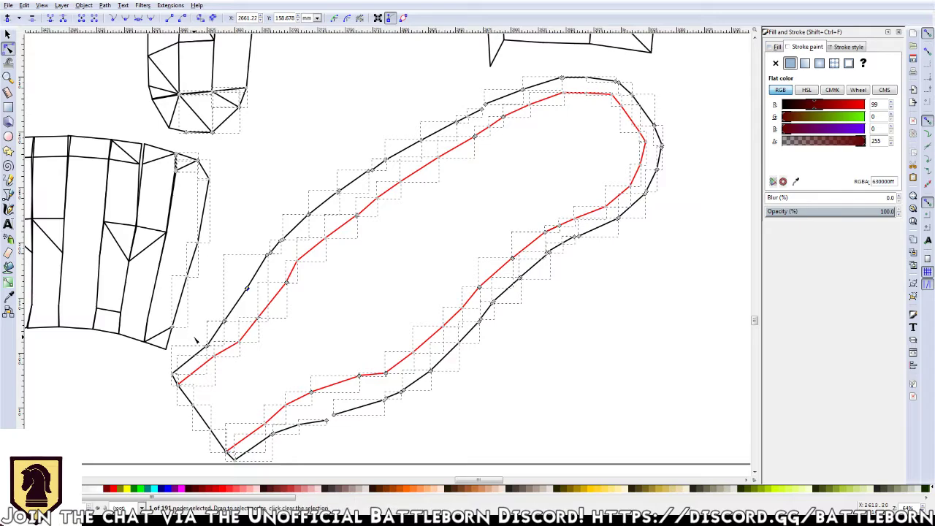
left_click_drag(196, 339, 223, 371)
key("Delete")
key("Delete")
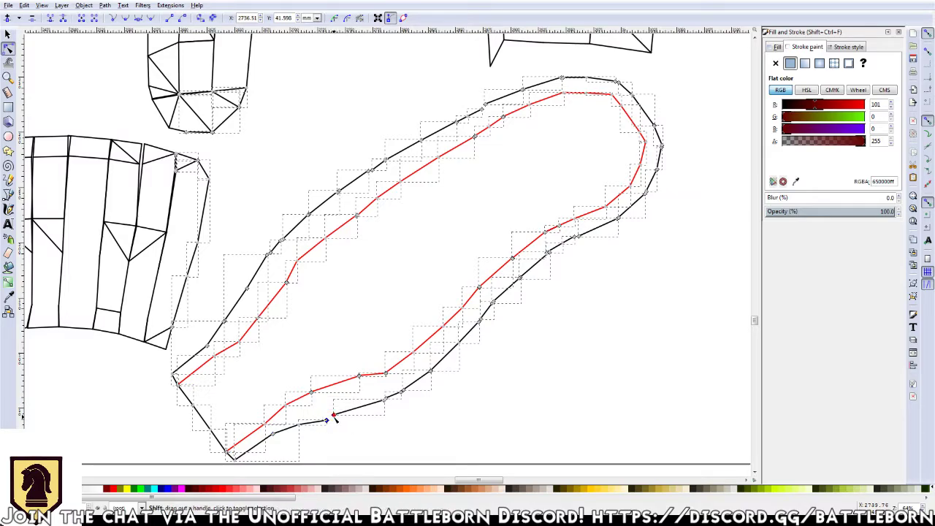
left_click_drag(398, 417, 370, 388)
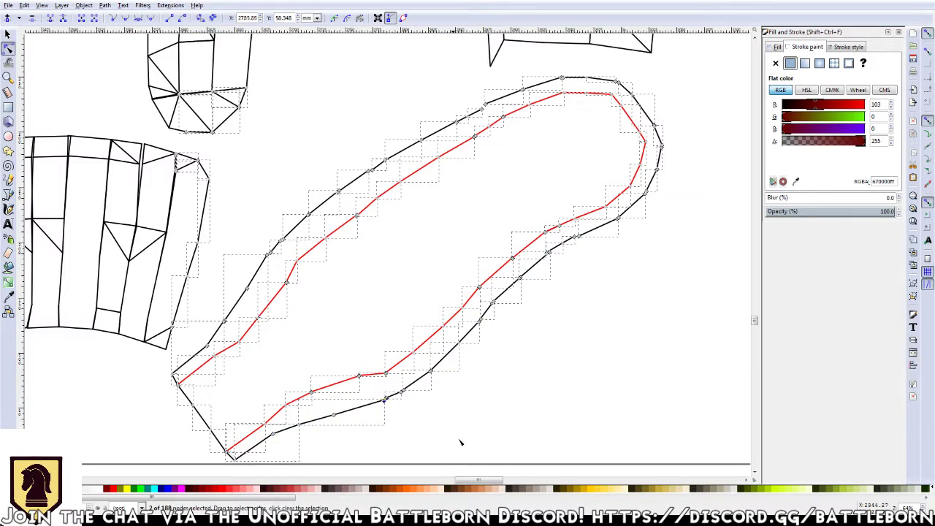
left_click_drag(424, 408, 395, 385)
left_click_drag(255, 234, 278, 272)
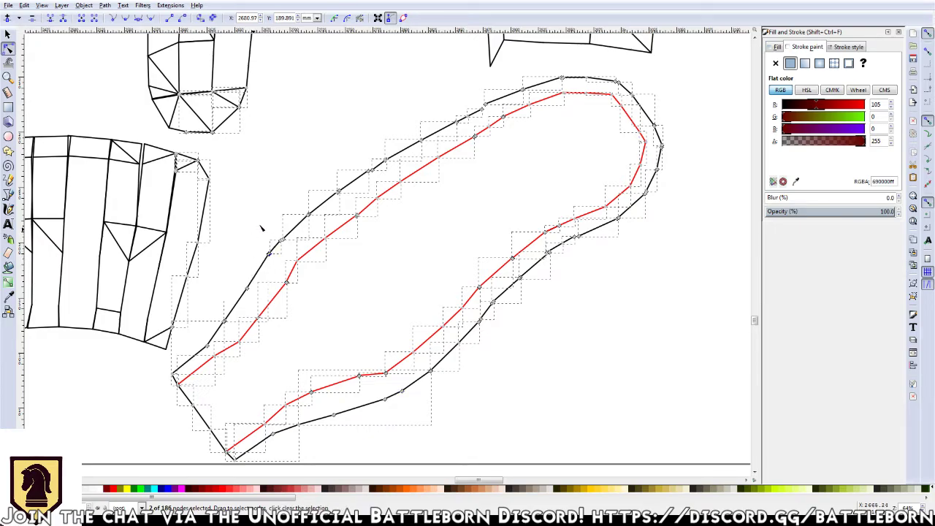
left_click_drag(276, 234, 292, 251)
key("Delete")
Remove further redundant nodes along the upper outline and join the ends near the top
left_click_drag(289, 195, 318, 220)
left_click_drag(313, 171, 349, 203)
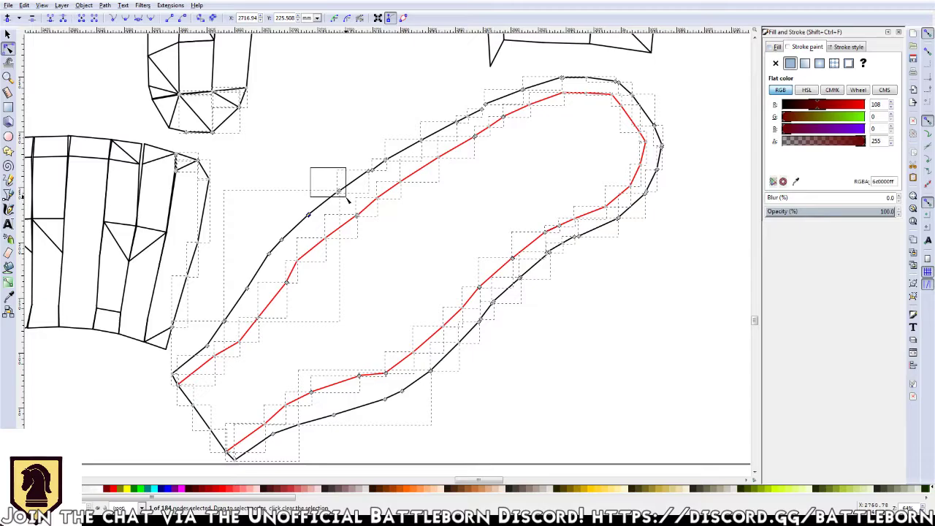
key("Delete")
left_click_drag(347, 147, 381, 185)
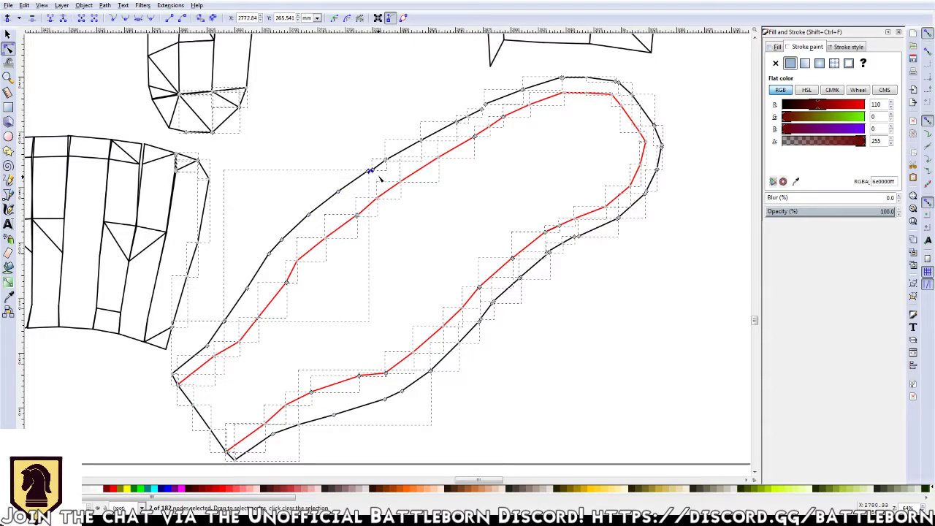
key("Delete")
mouse_move(368, 140)
left_mouse_down()
mouse_move(399, 166)
mouse_move(468, 115)
mouse_move(496, 119)
left_mouse_up()
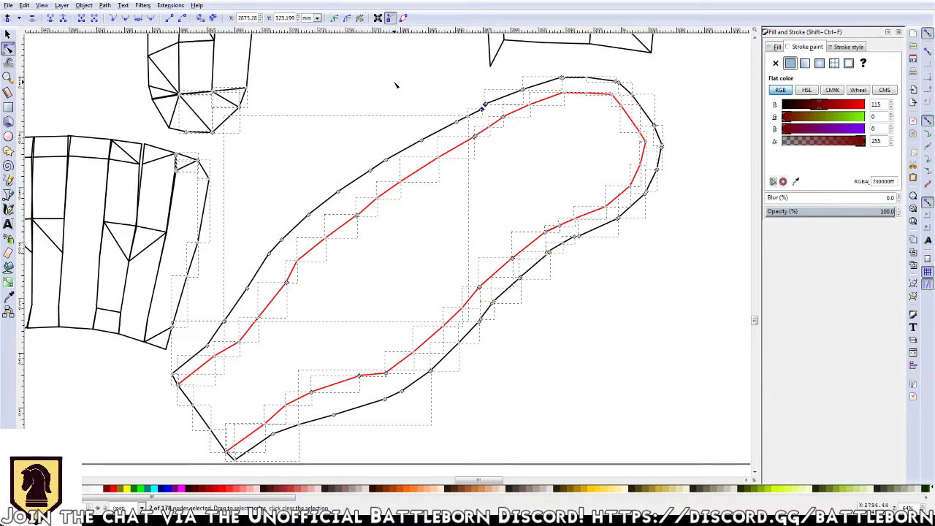
key("shift+j")
Join the loose end pairs at the rounded top and along the lower-right outline
left_click_drag(514, 84, 532, 101)
left_click(563, 77, "shift")
mouse_move(506, 339)
left_mouse_down()
mouse_move(475, 314)
mouse_move(538, 288)
mouse_move(547, 250)
left_mouse_up()
key("shift+j")
key("shift+j")
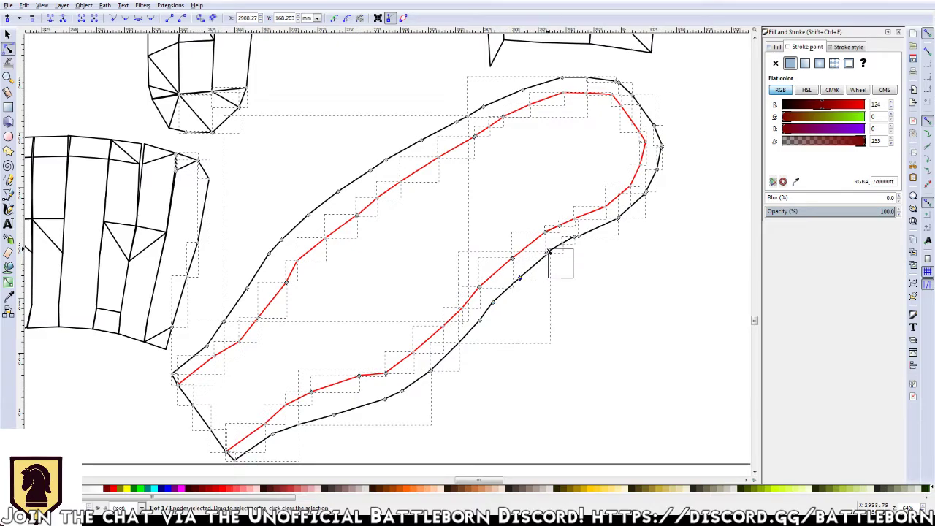
key("shift+j")
mouse_move(585, 285)
left_mouse_down()
mouse_move(546, 252)
mouse_move(572, 228)
left_mouse_up()
key("shift+j")
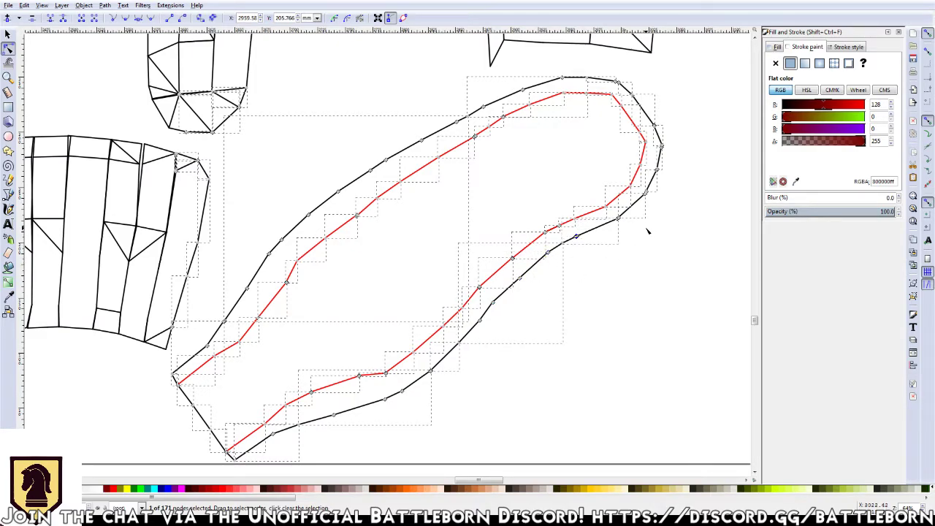
left_click_drag(648, 232, 607, 210)
key("shift+j")
Join the remaining broken ends around the rounded tip and top
left_click_drag(680, 214, 646, 190)
key("shift+j")
mouse_move(703, 179)
left_mouse_down()
mouse_move(656, 168)
mouse_move(664, 143)
mouse_move(656, 138)
left_mouse_up()
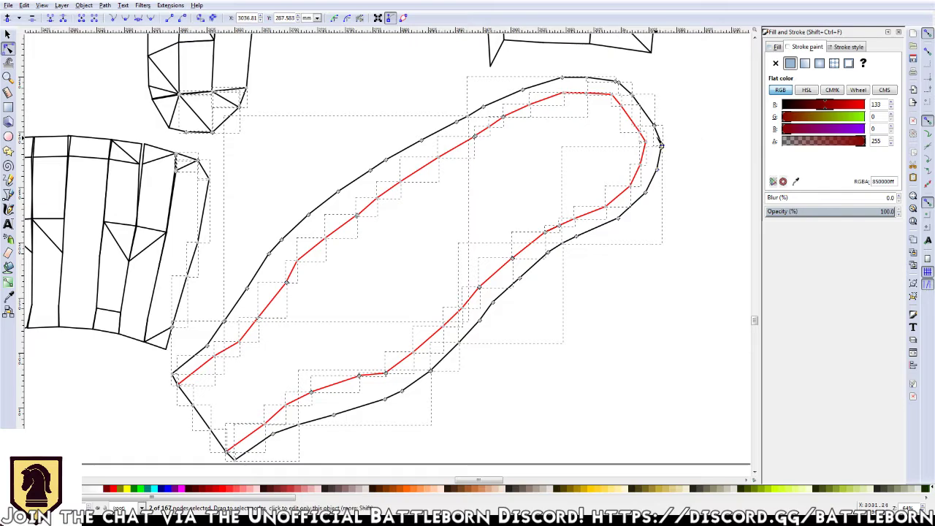
key("shift+j")
left_click_drag(685, 103, 650, 138)
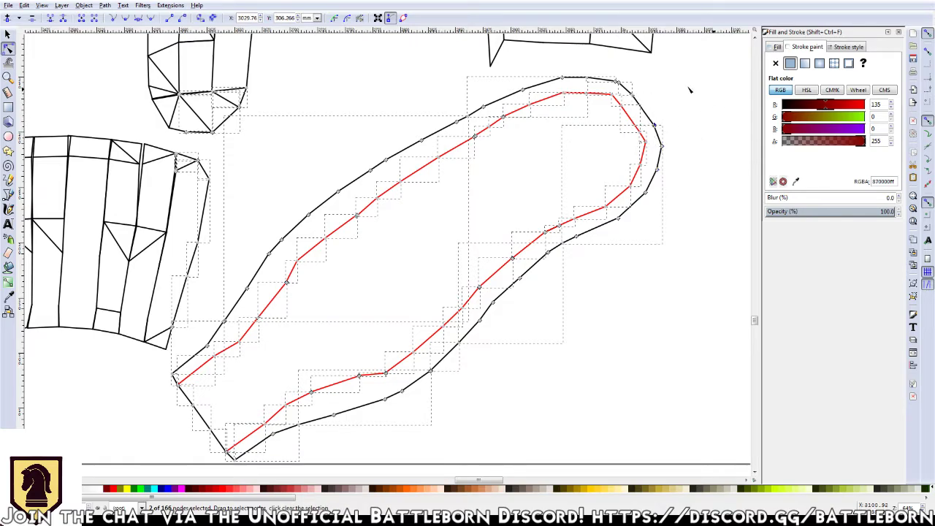
left_click_drag(626, 71, 597, 92)
key("s")
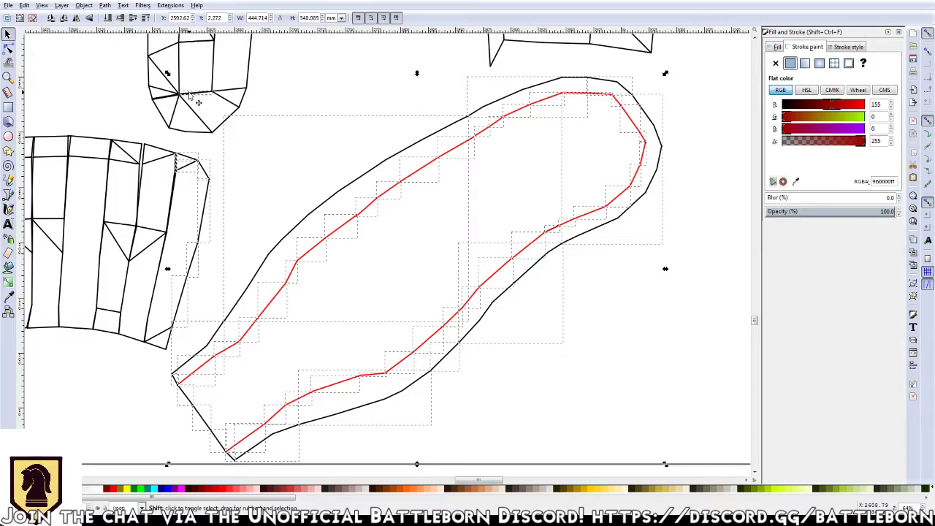
Select the long piece's paths, excluding the two stray neighbouring segments
key("n")
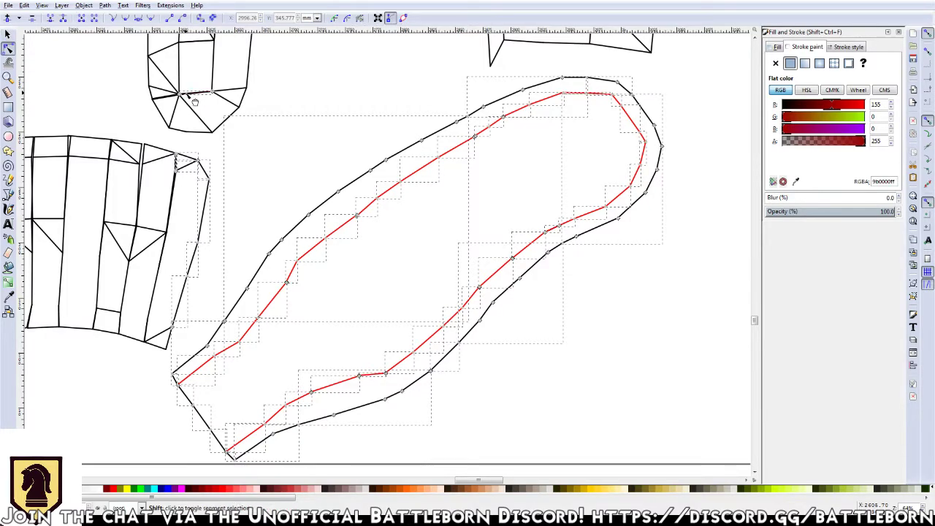
key("s")
key("shift")
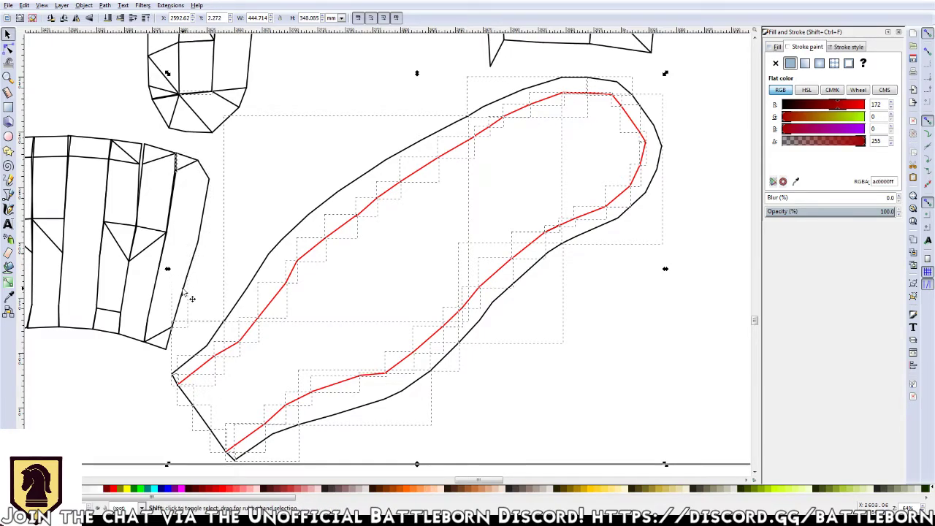
scroll(183, 111, "up", 1)
scroll(183, 112, "up", 1)
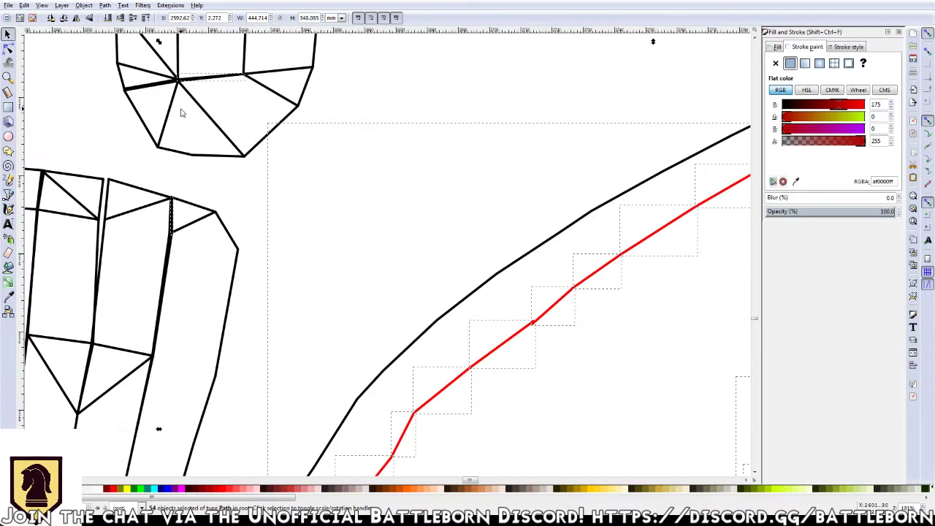
scroll(181, 111, "up", 1)
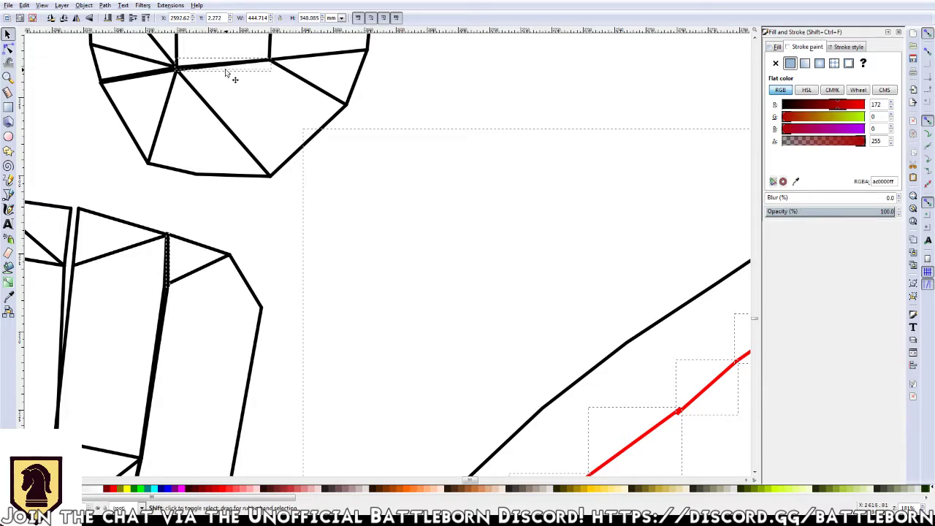
left_click(226, 69)
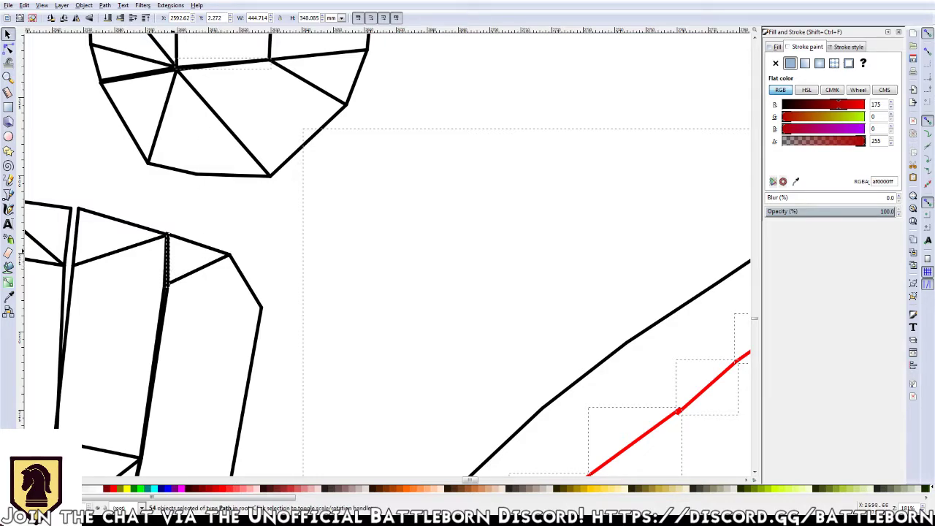
scroll(173, 256, "up", 2)
scroll(172, 256, "up", 2)
left_click(164, 289, "shift")
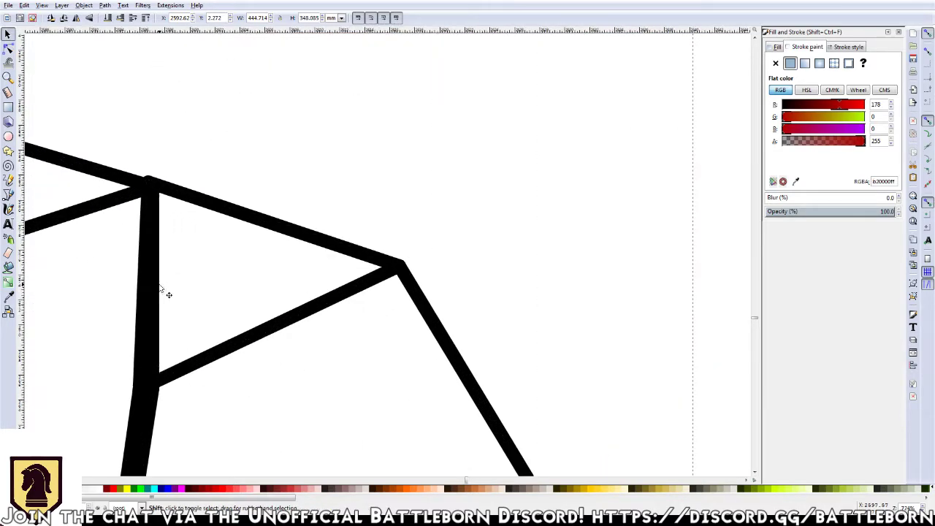
scroll(209, 146, "up", 3)
scroll(241, 84, "up", 2)
scroll(251, 317, "up", 3)
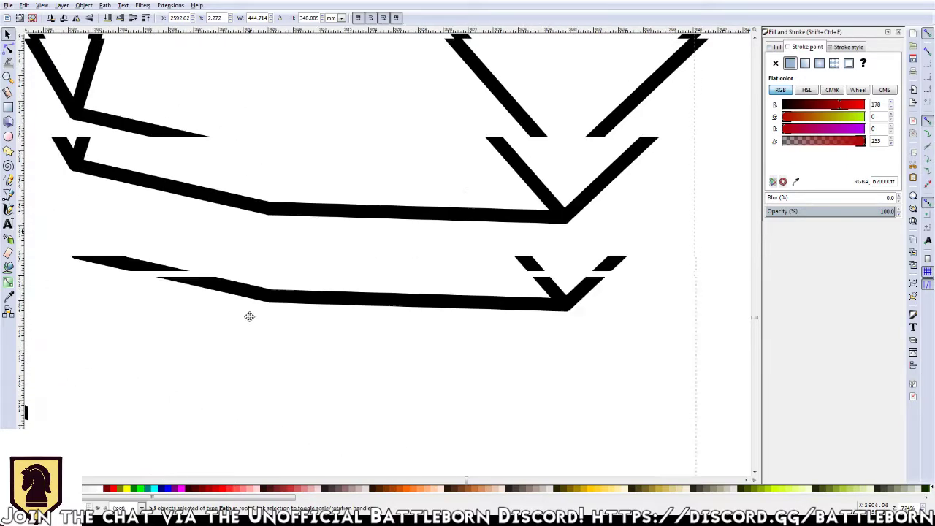
scroll(246, 236, "up", 3)
scroll(299, 389, "up", 2)
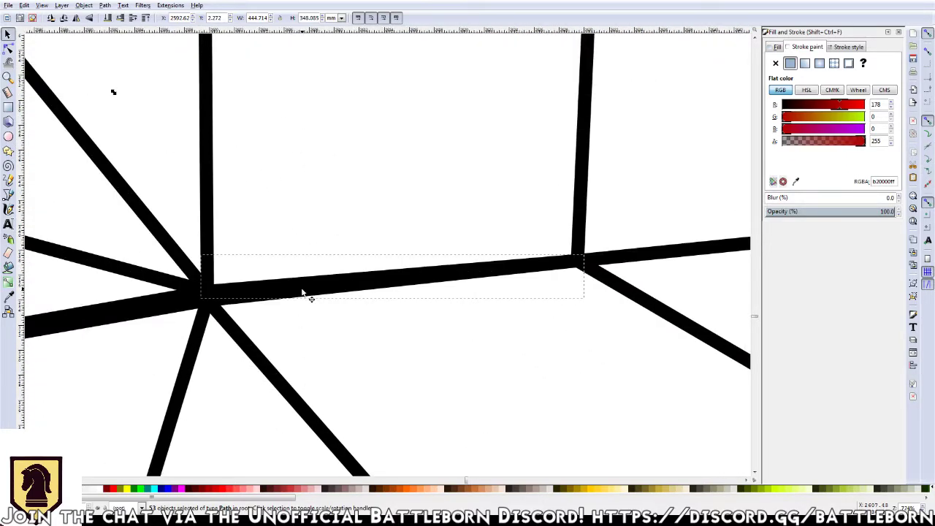
left_click(238, 281, "shift")
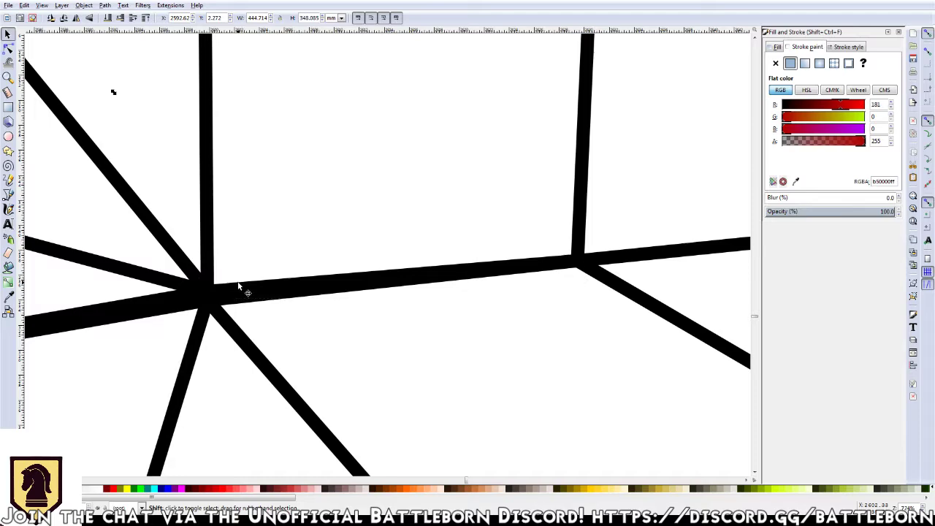
Group the 52 selected paths into a single object
left_click(523, 326)
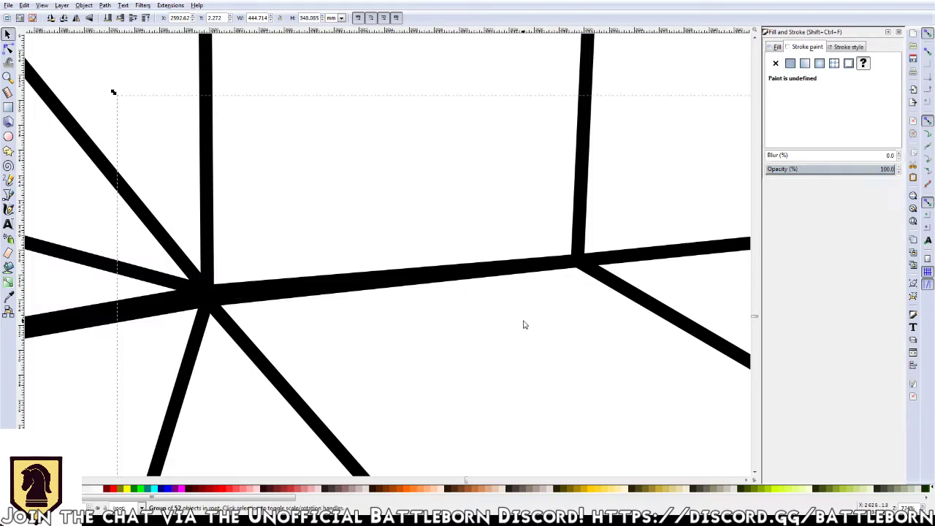
scroll(523, 326, "down", 1)
scroll(524, 326, "down", 2)
scroll(523, 326, "down", 2)
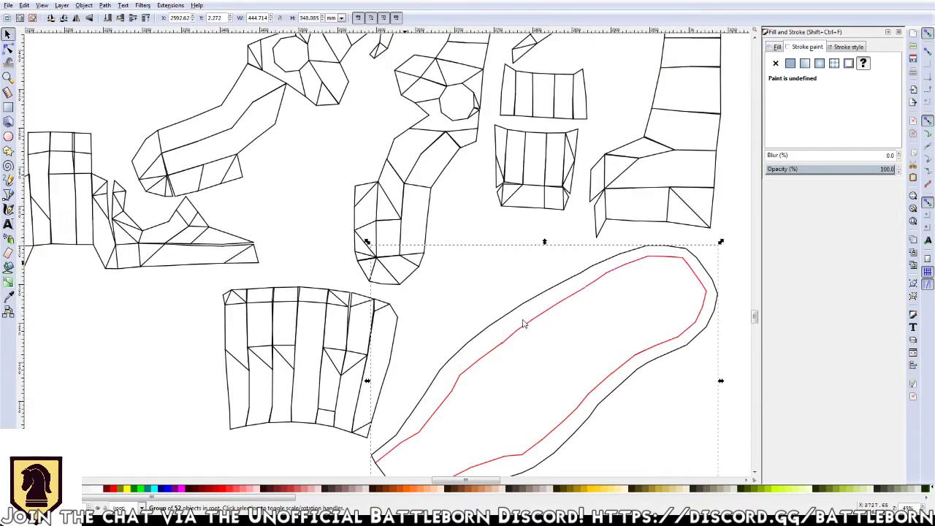
Save the cleaned pattern with the grouped long piece to OM_01.svg
scroll(524, 326, "down", 1)
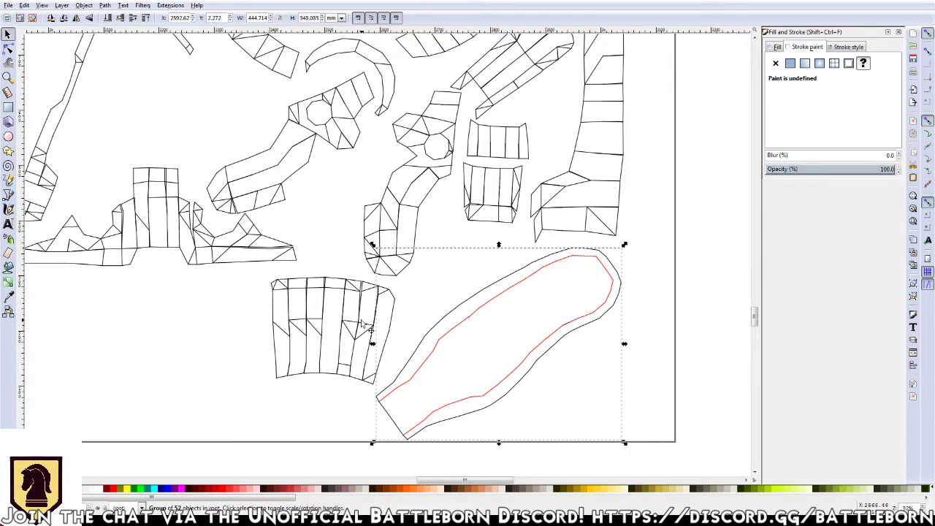
key("ctrl+s")
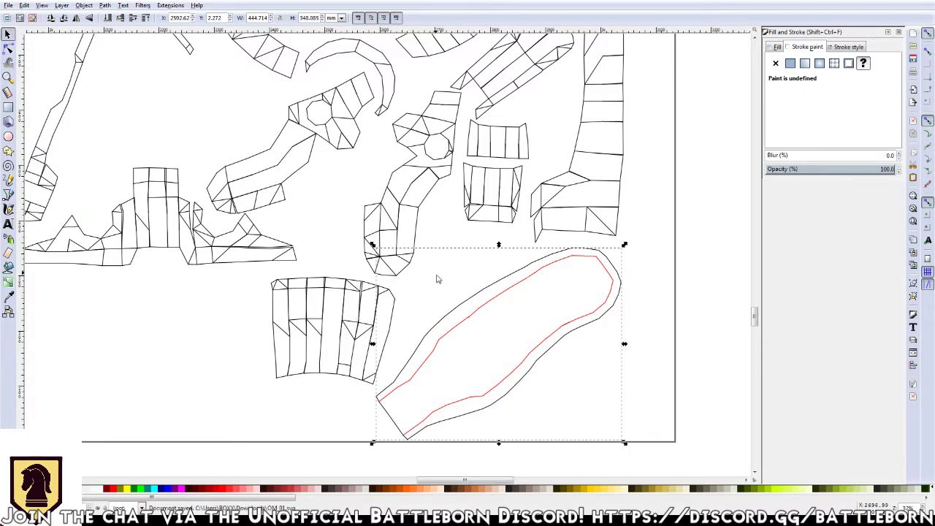
scroll(438, 278, "up", 1)
scroll(487, 304, "left", 2)
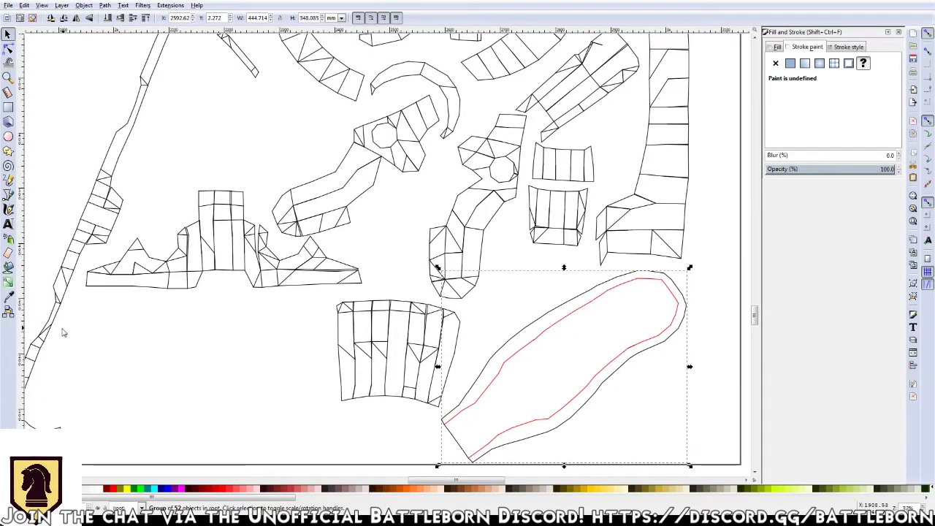